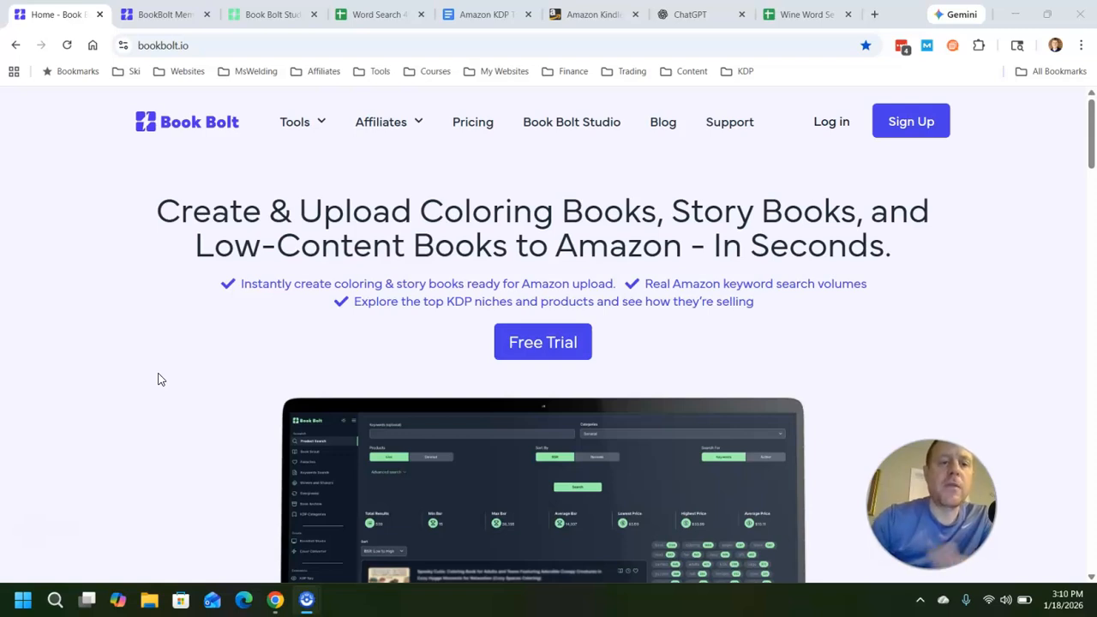
Step: Open Book Bolt's free-trial pricing page to view the plans
left_click(529, 343)
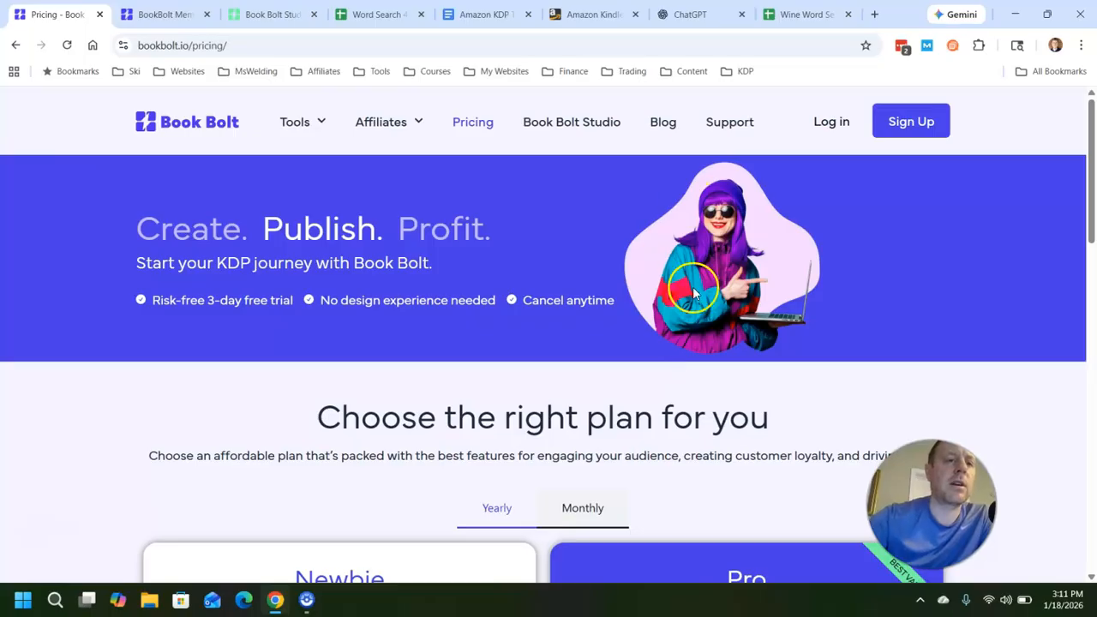
Step: Switch to the Book Bolt members area and run a keyword search for "word search puzzle books"
left_click(159, 15)
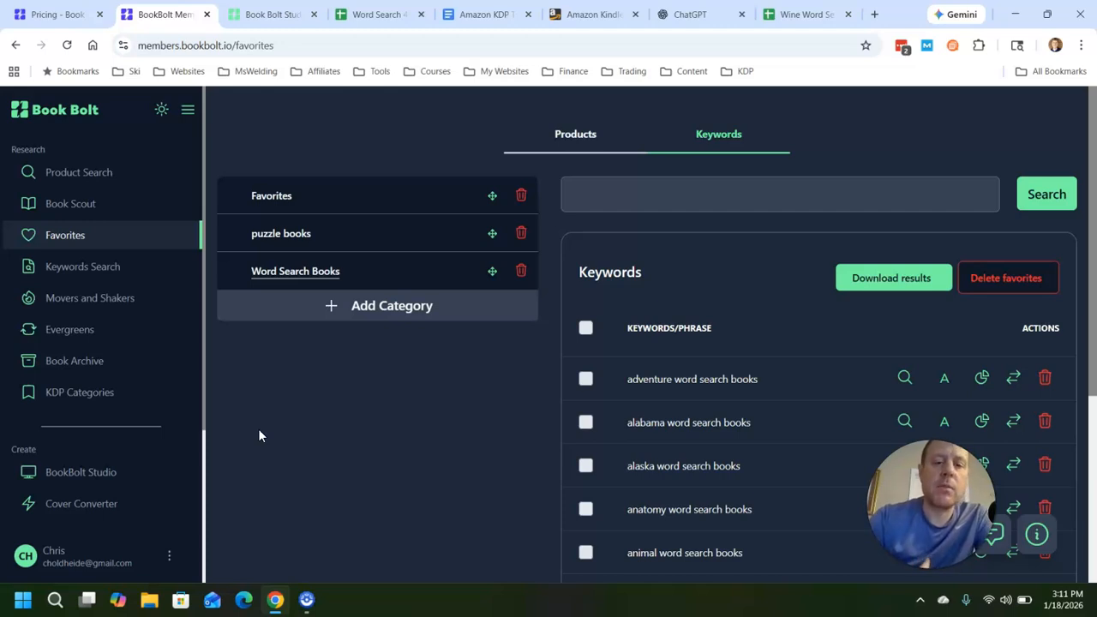
left_click(116, 268)
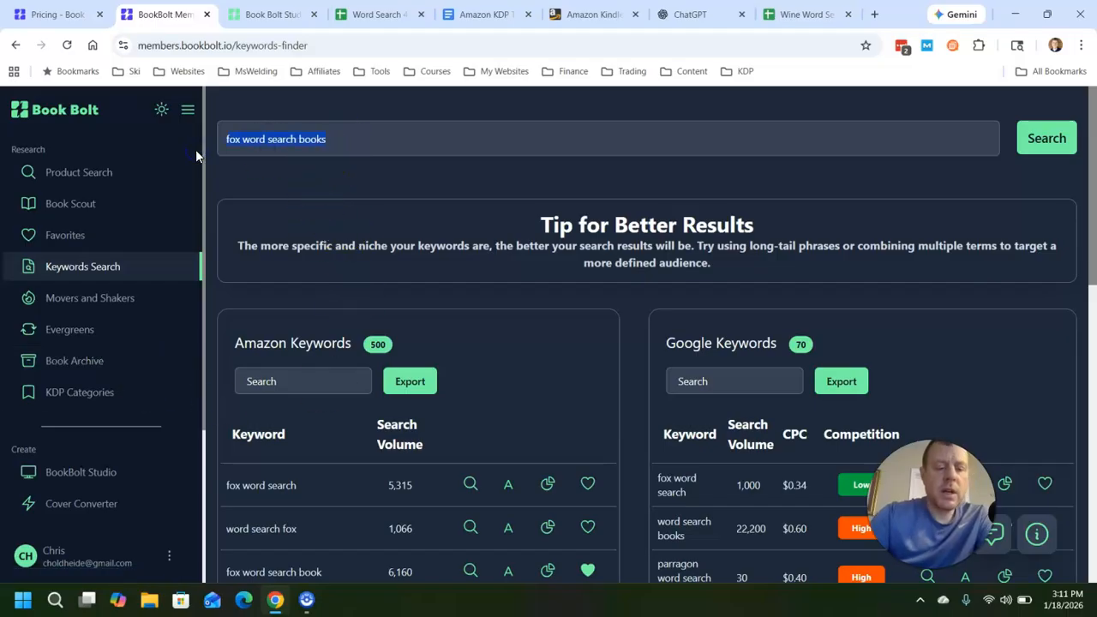
type("word")
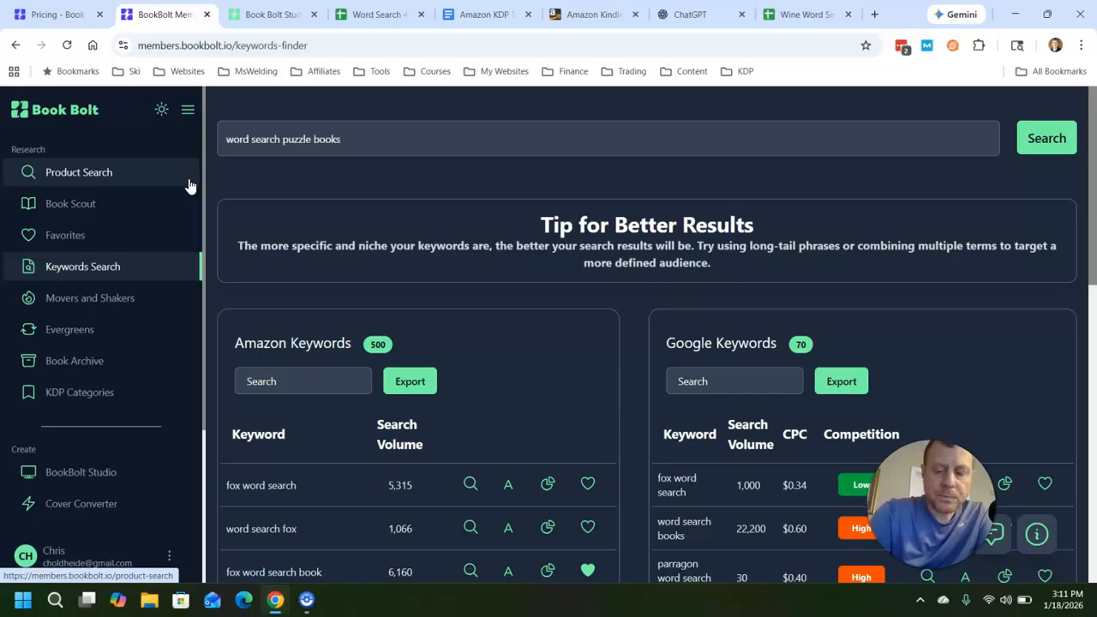
type("search puzzle books")
key("Return")
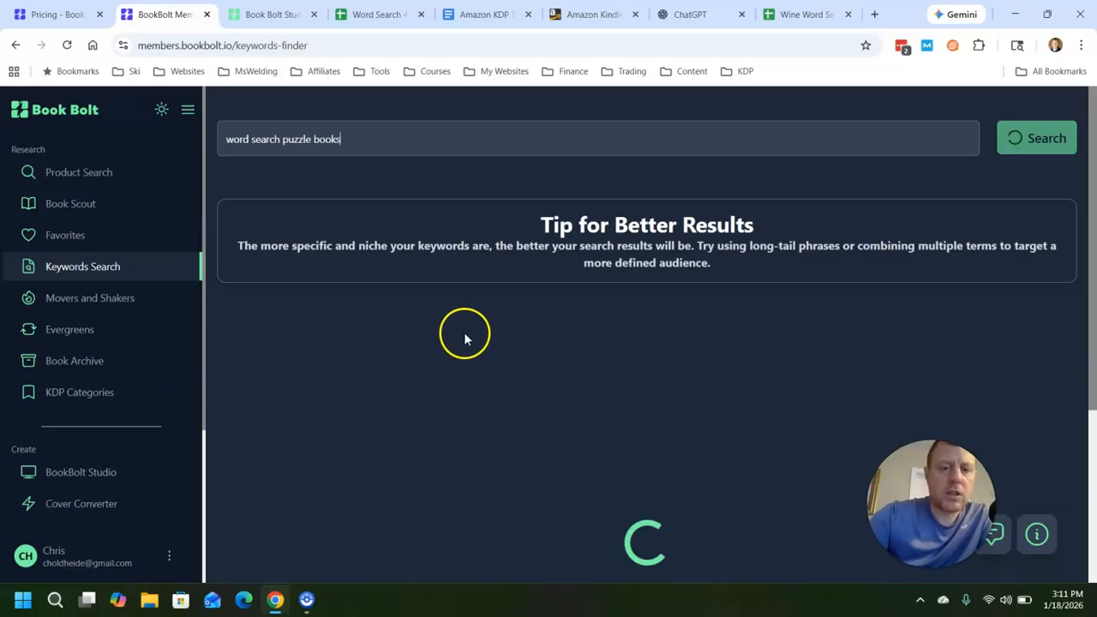
Step: Sort the Amazon keyword results alphabetically by keyword
scroll(360, 367, "down", 2)
left_click(265, 305)
scroll(326, 277, "down", 3)
scroll(326, 289, "up", 3)
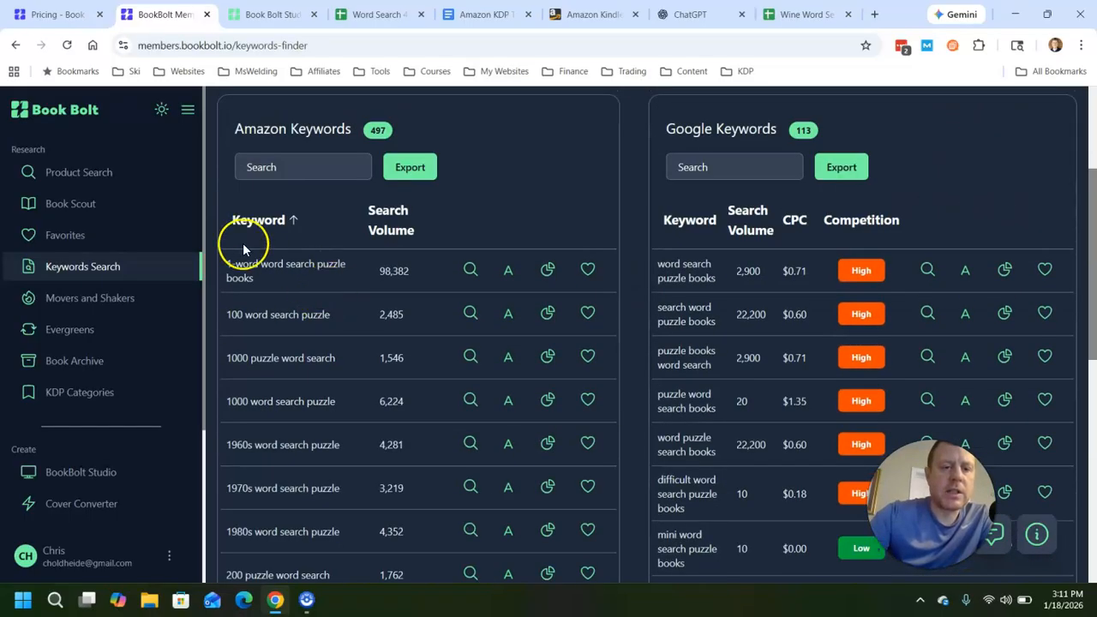
Step: Page through the Amazon keyword results up to page 19, scanning for niche word search topics
scroll(411, 329, "down", 3)
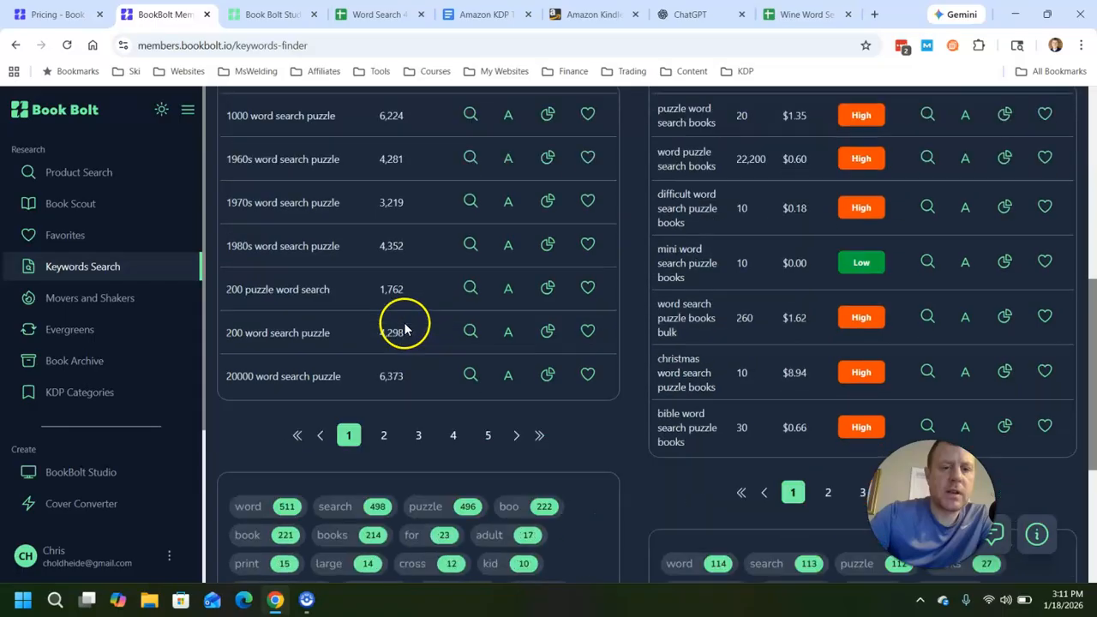
left_click(383, 436)
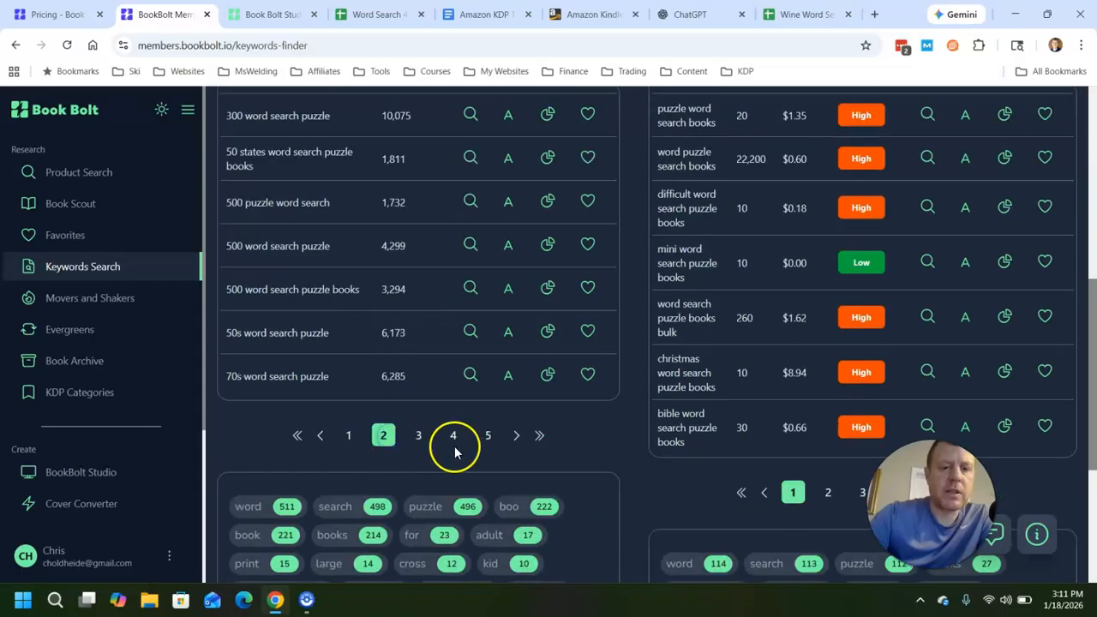
left_click(455, 450)
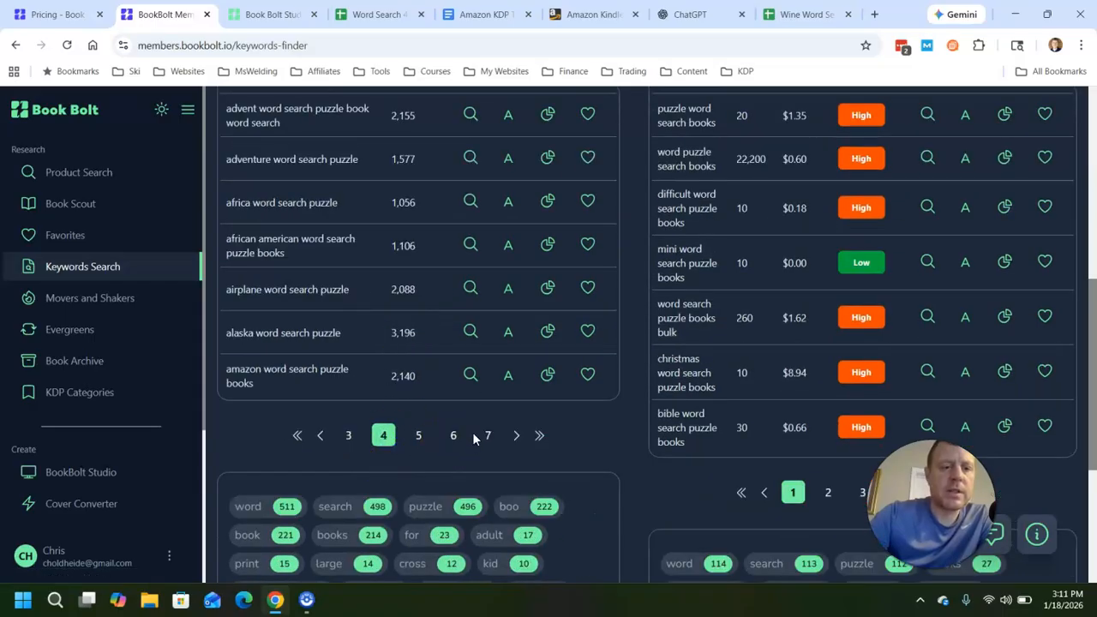
left_click(488, 436)
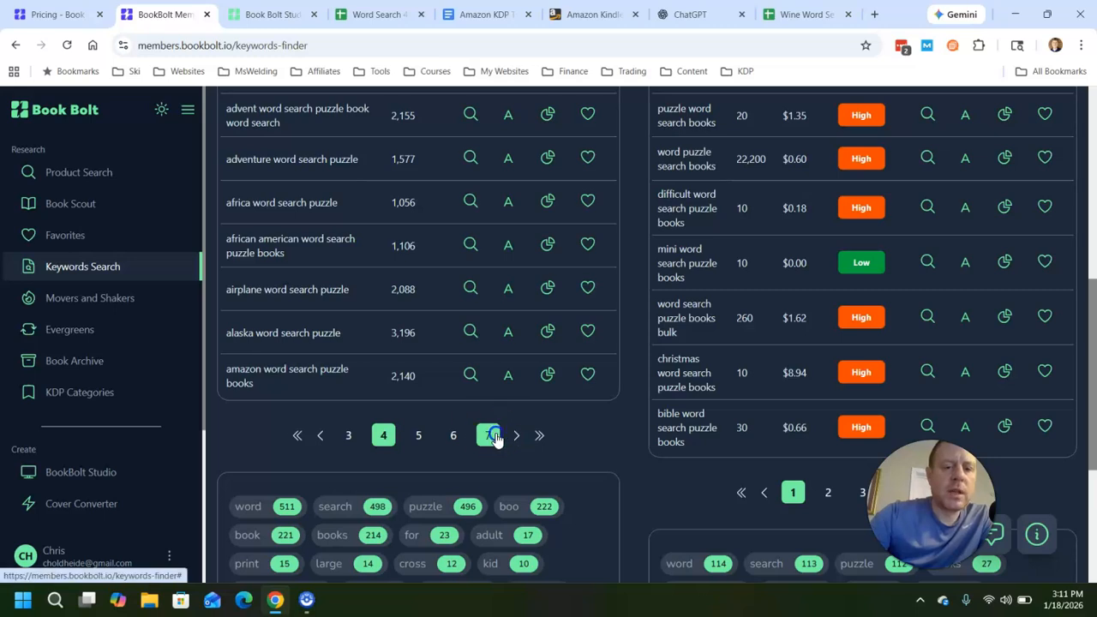
left_click(490, 437)
left_click(493, 437)
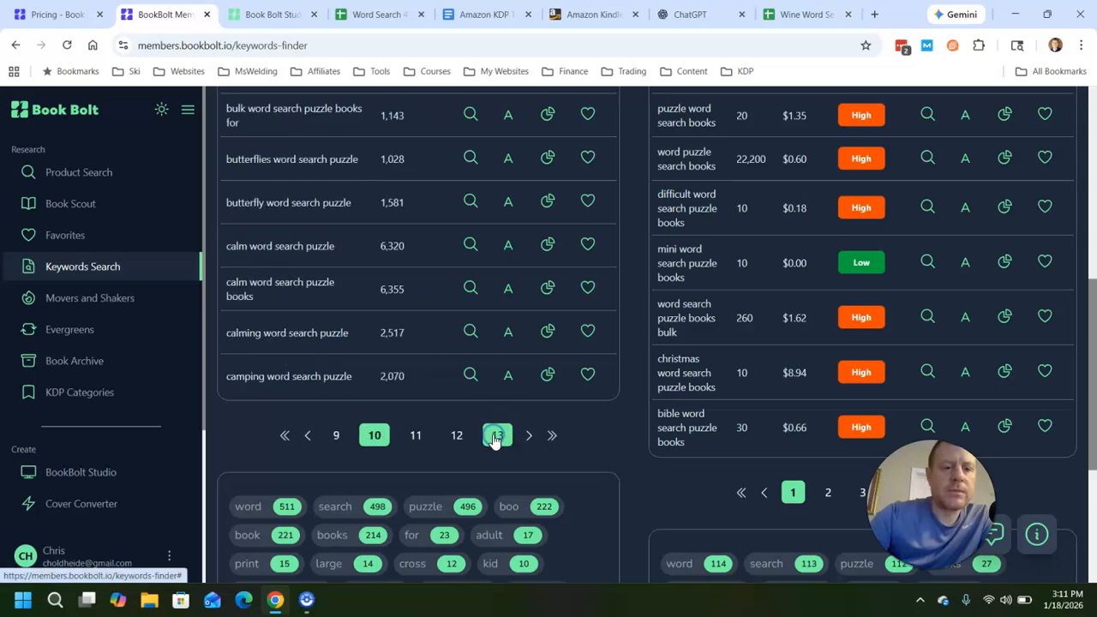
left_click(494, 437)
left_click(498, 437)
left_click(500, 439)
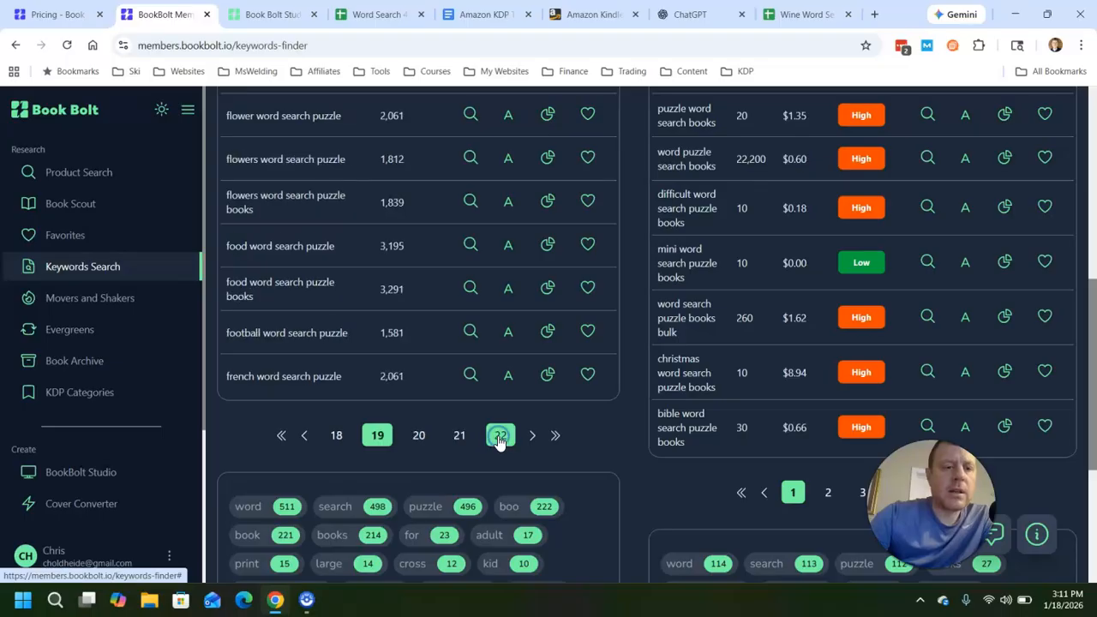
Step: Check the estimated sales volume and competition score for "florida word search puzzle", and close the details
scroll(373, 360, "up", 3)
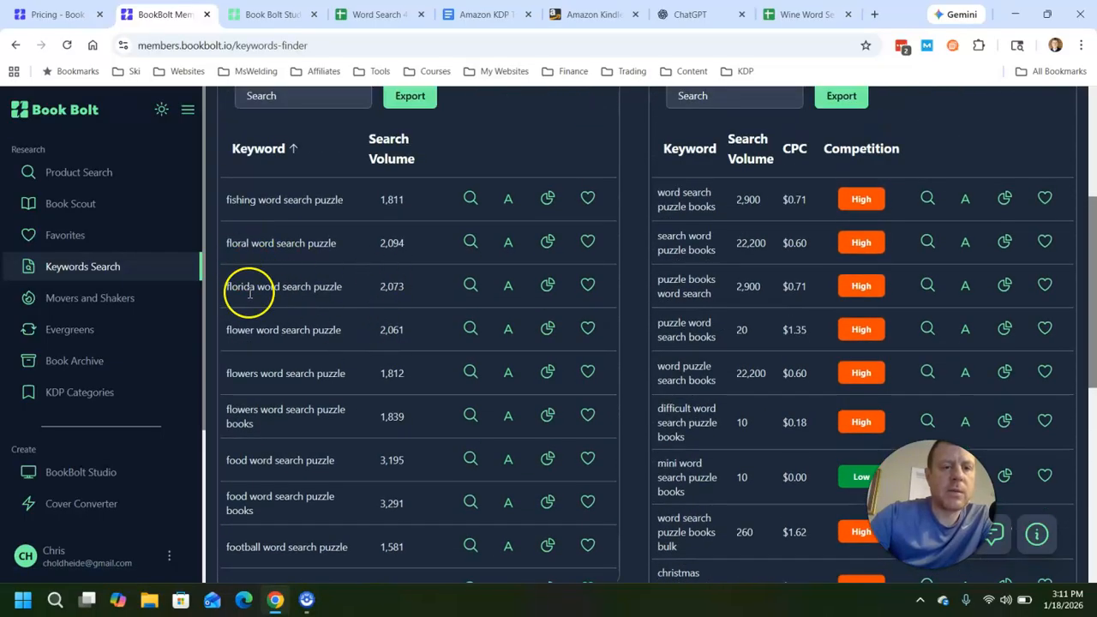
left_click(540, 292)
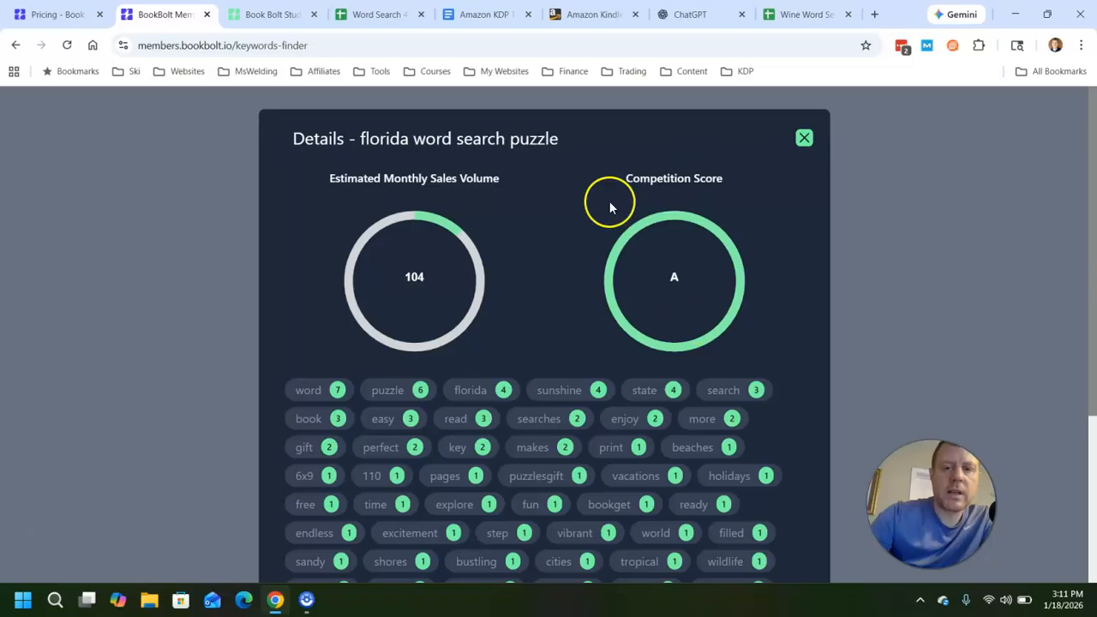
left_click(805, 138)
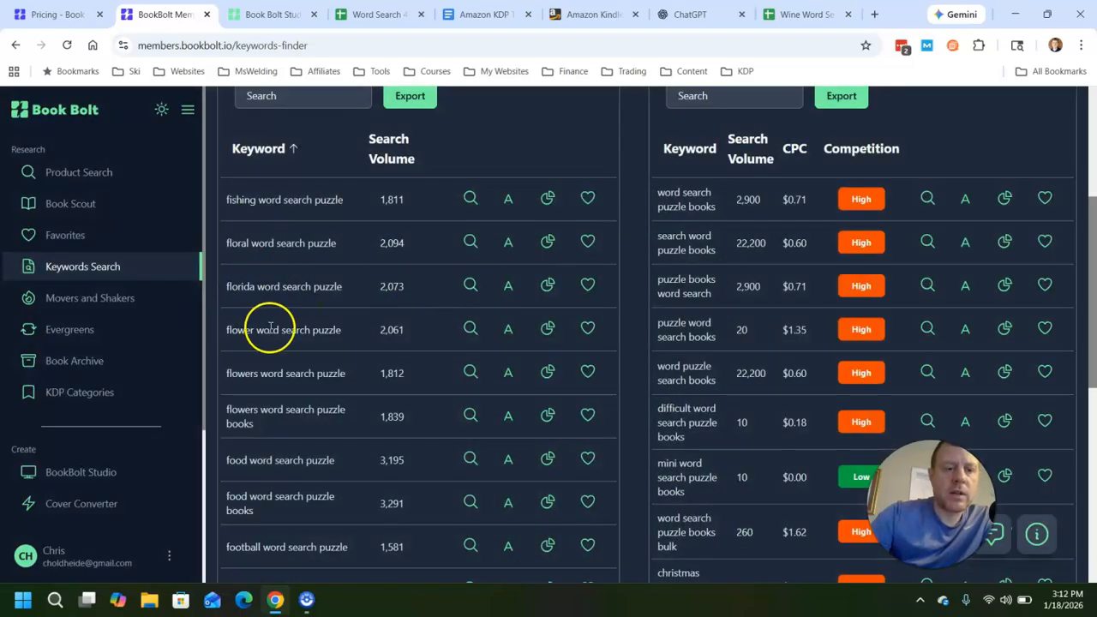
Step: Advance the Amazon keyword results to page 25 and look through its keywords
scroll(265, 380, "down", 2)
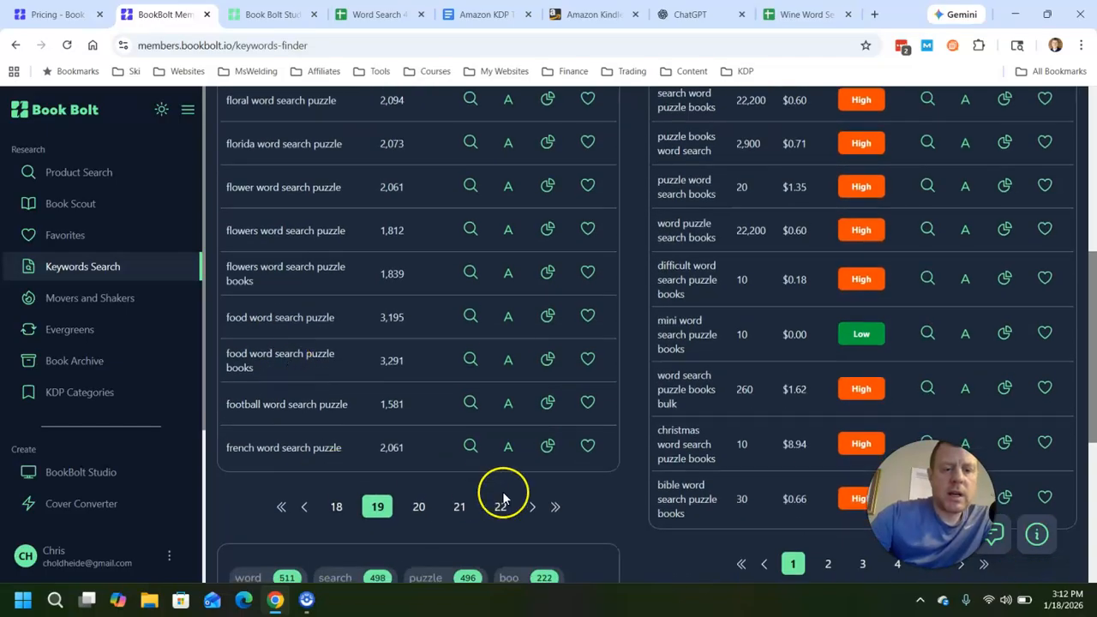
left_click(504, 507)
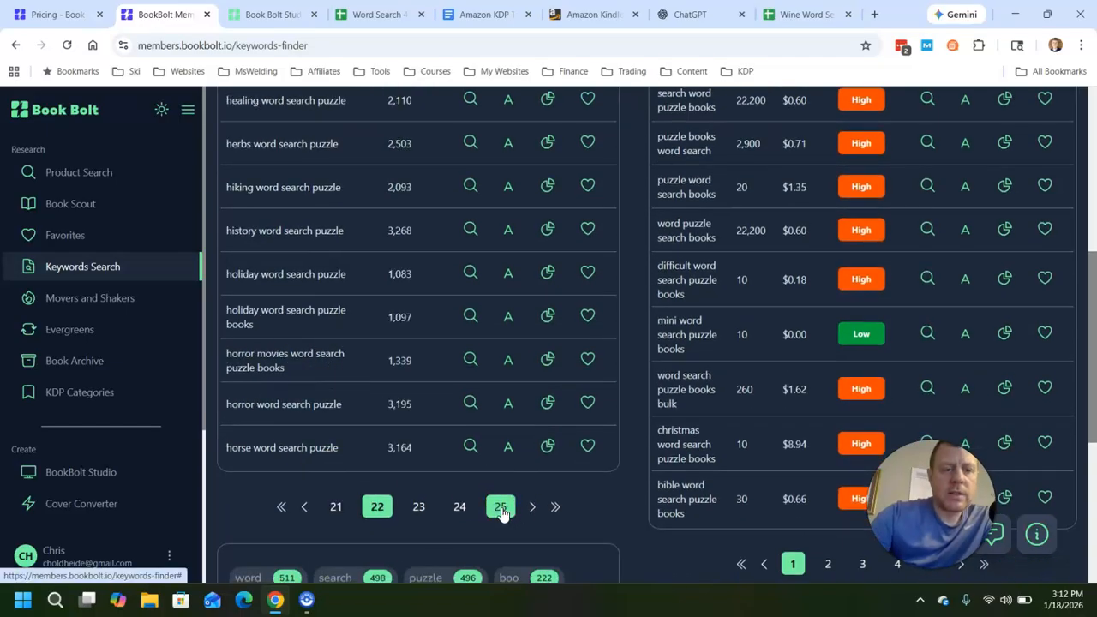
left_click(501, 509)
scroll(302, 287, "down", 1)
scroll(301, 290, "up", 1)
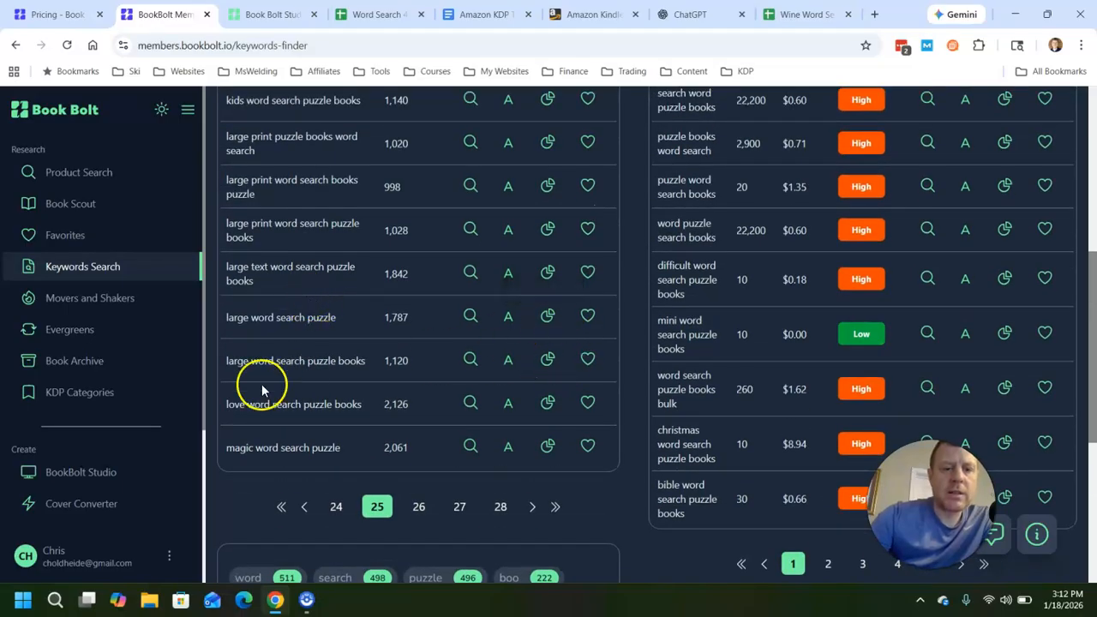
scroll(364, 392, "up", 1)
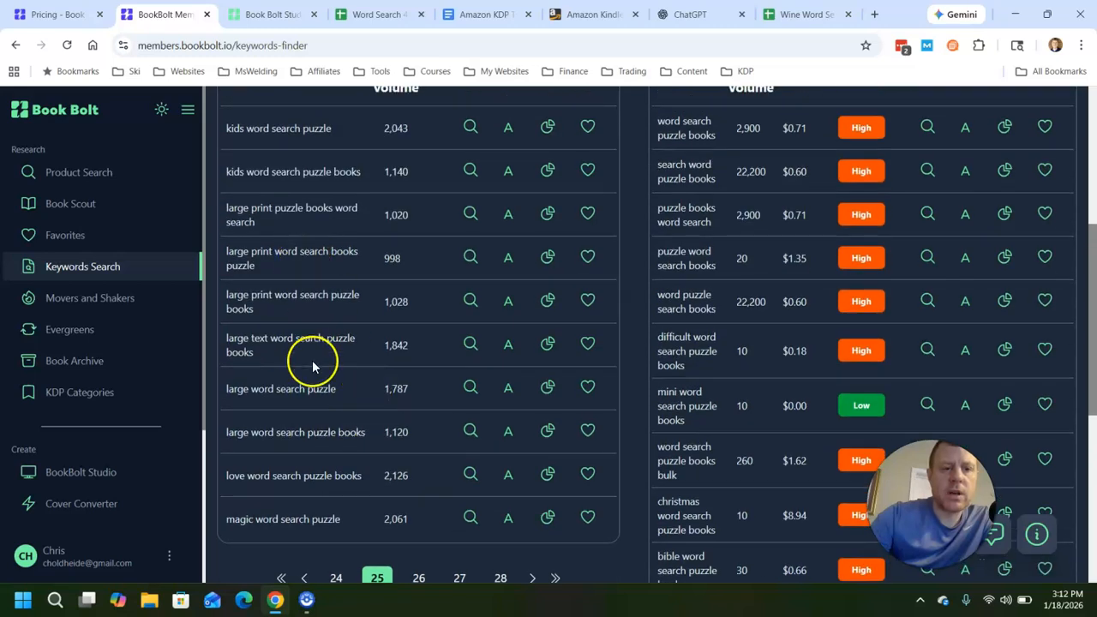
Step: Check the estimated sales volume and competition score for "magic word search puzzle", and close the details
scroll(304, 377, "down", 2)
left_click(548, 375)
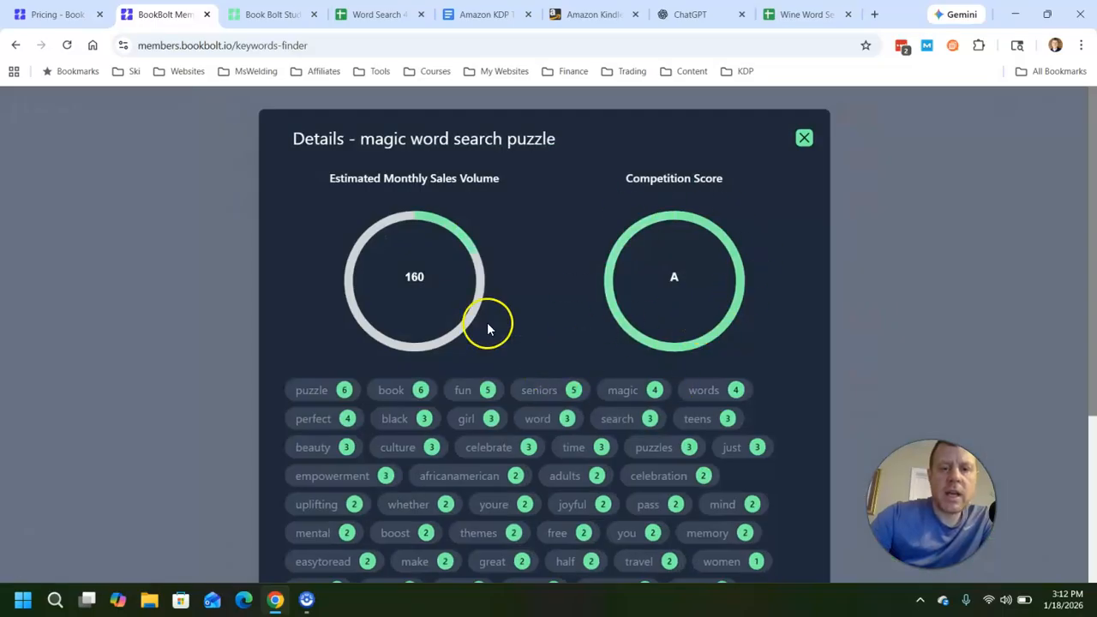
left_click(805, 139)
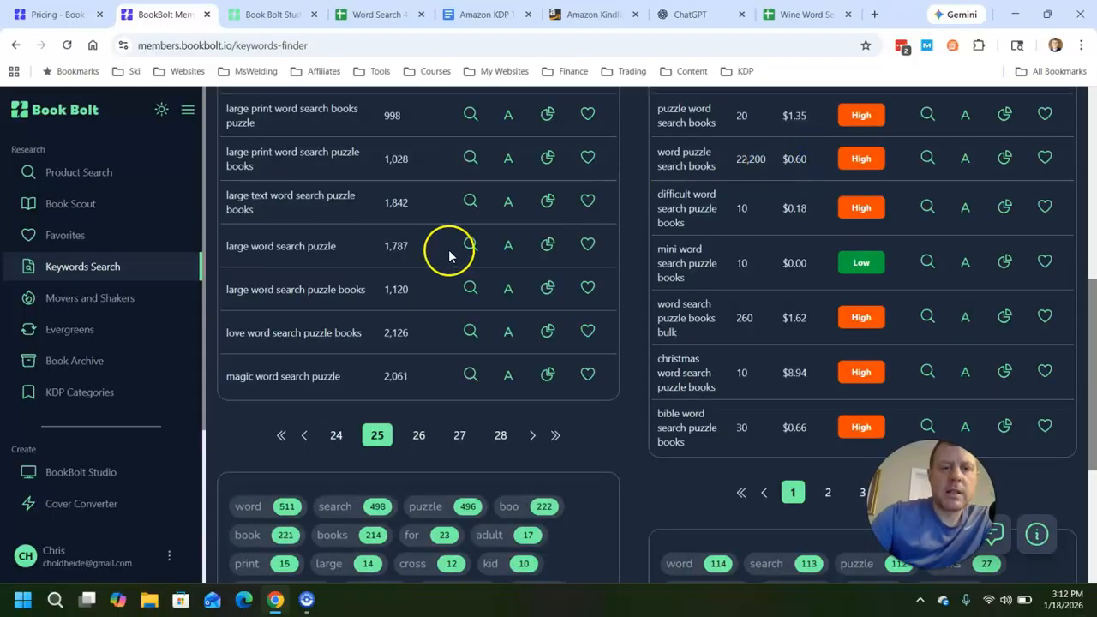
Step: Review the search volumes on page 25 and move on to page 31 of the Amazon keyword results
scroll(450, 251, "up", 3)
scroll(451, 252, "down", 3)
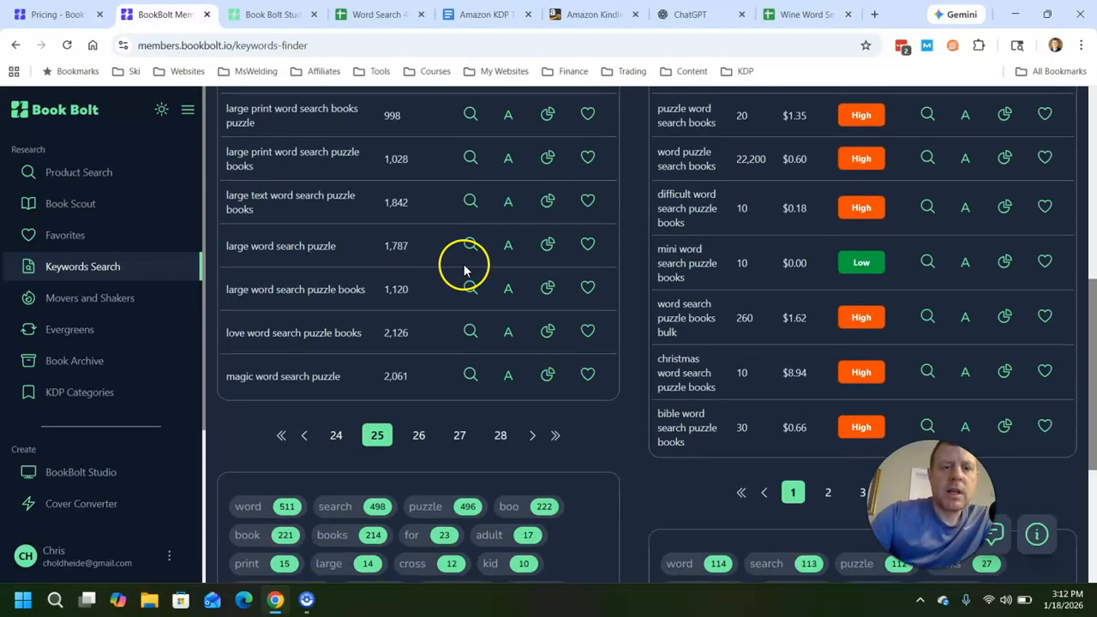
scroll(466, 301, "up", 1)
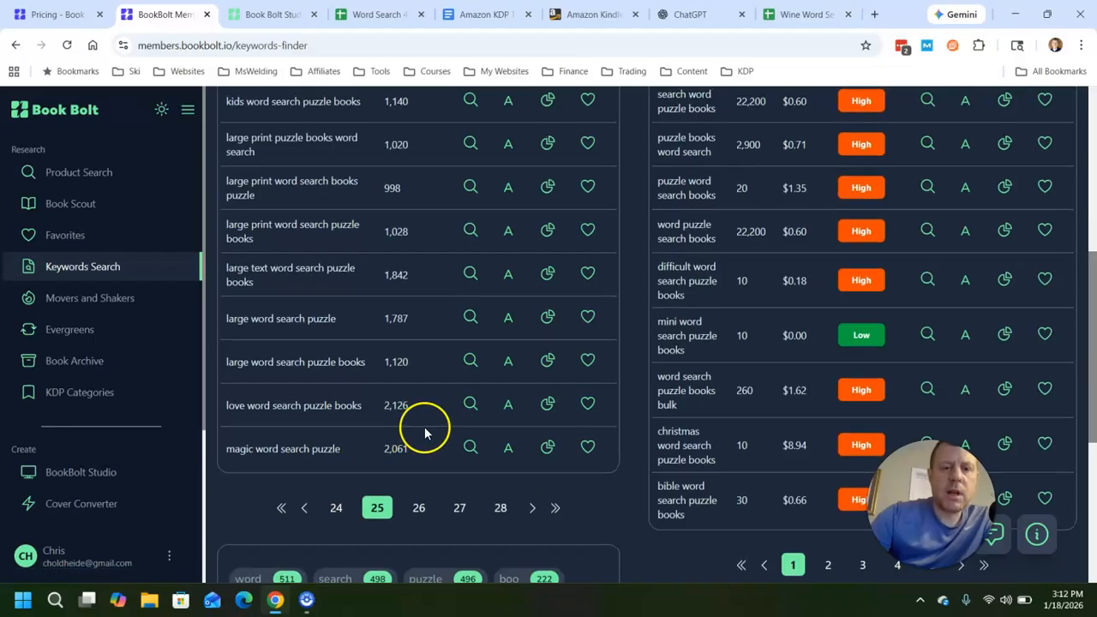
scroll(425, 427, "up", 3)
scroll(425, 427, "down", 4)
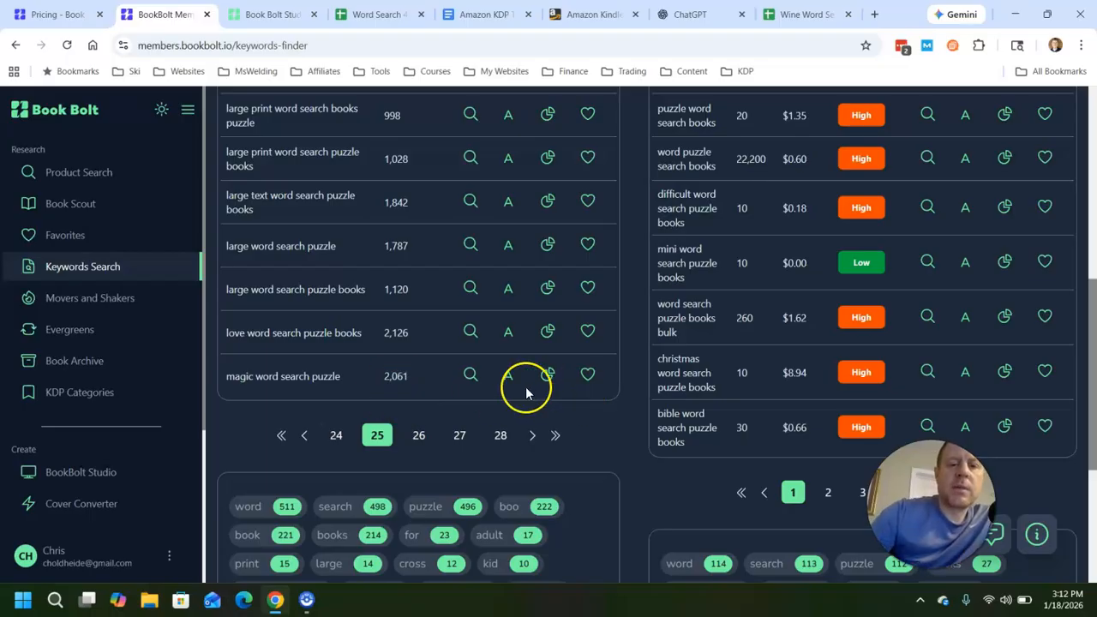
left_click(501, 435)
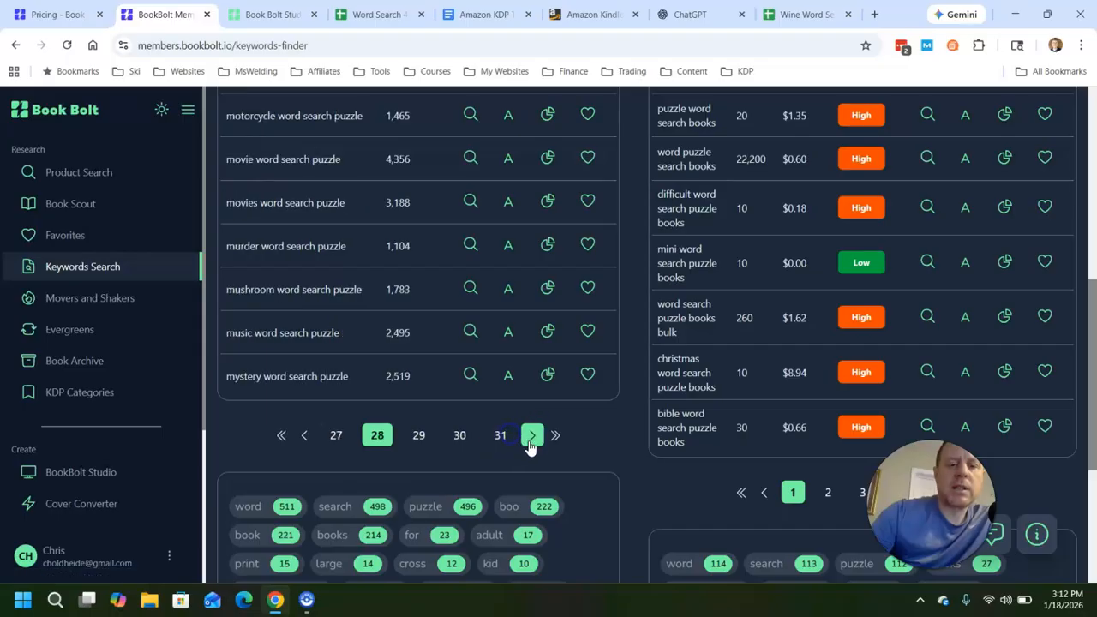
left_click(501, 436)
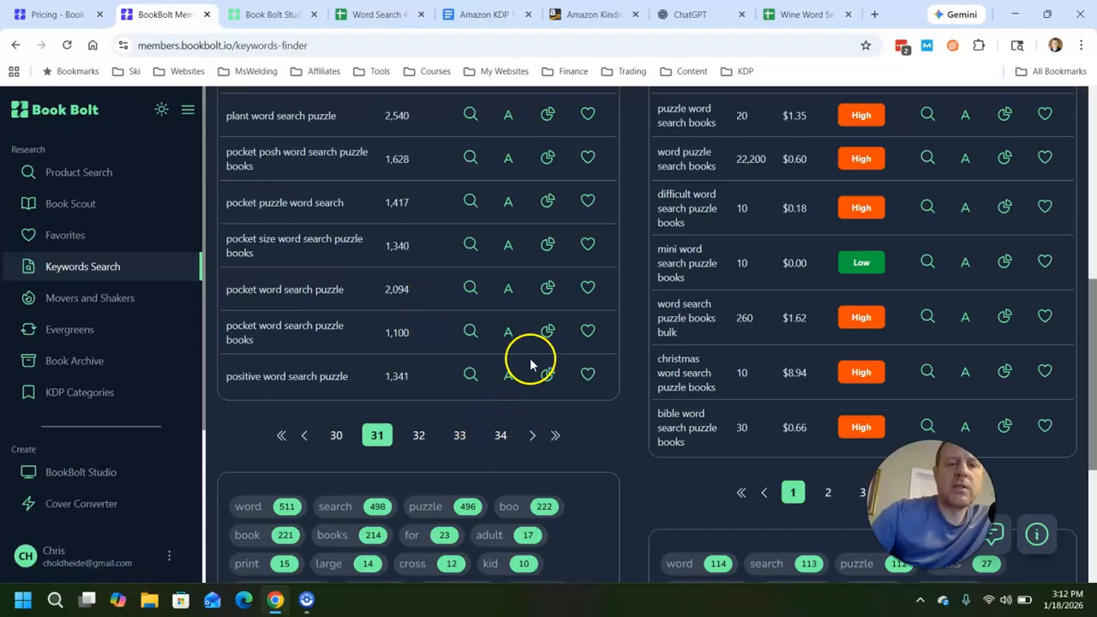
scroll(529, 363, "up", 1)
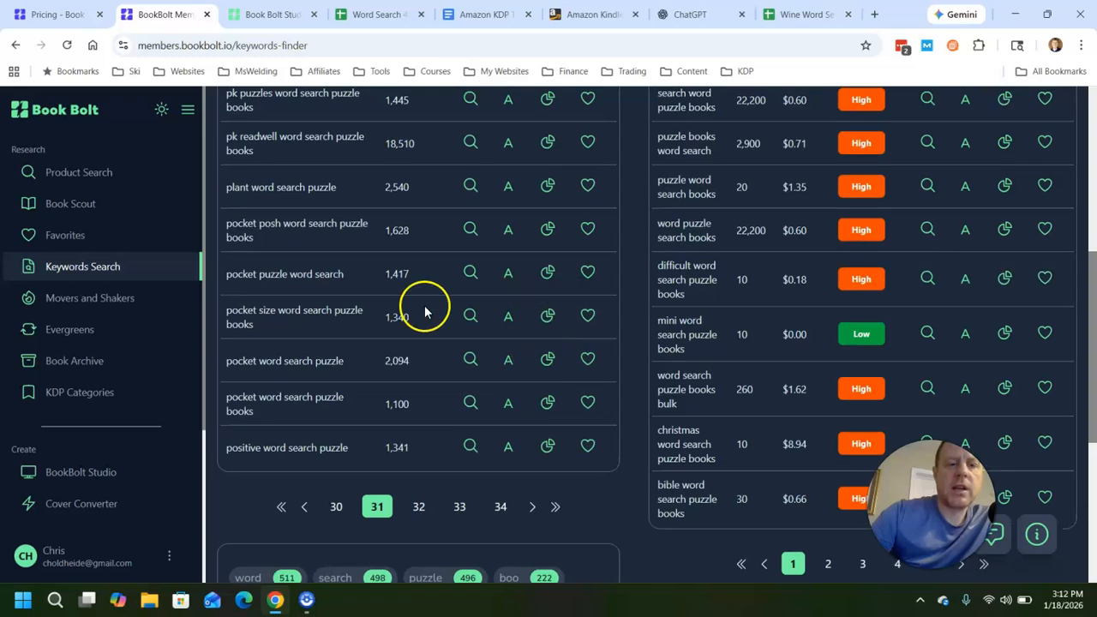
scroll(370, 359, "up", 3)
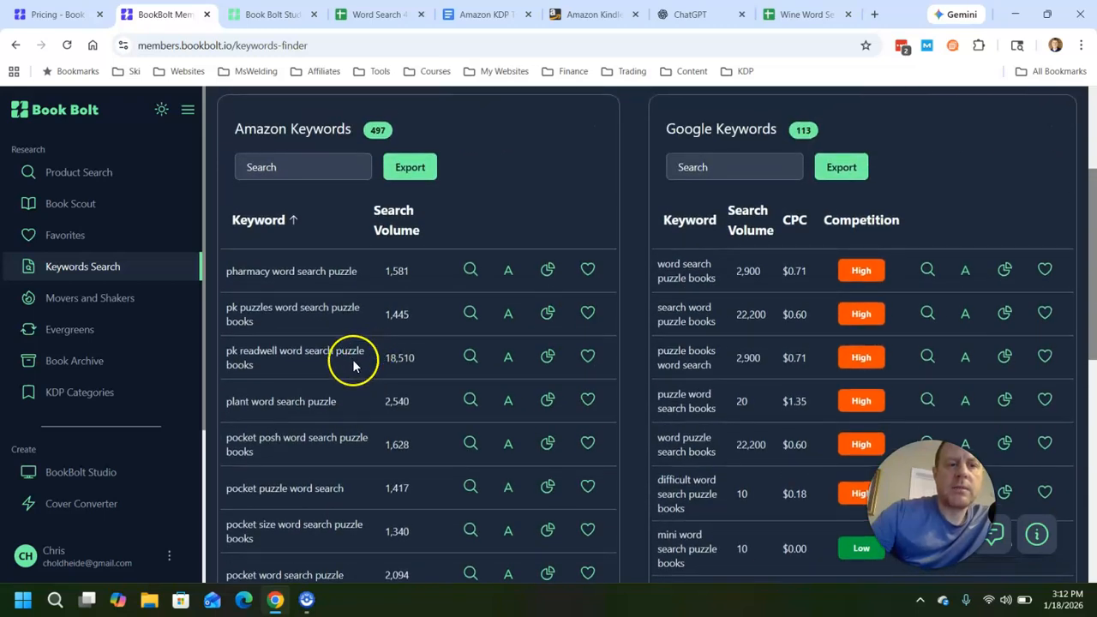
Step: Check the sales and competition details for "pharmacy word search puzzle" and save the keyword to the Word Search Books favorites category
left_click(550, 270)
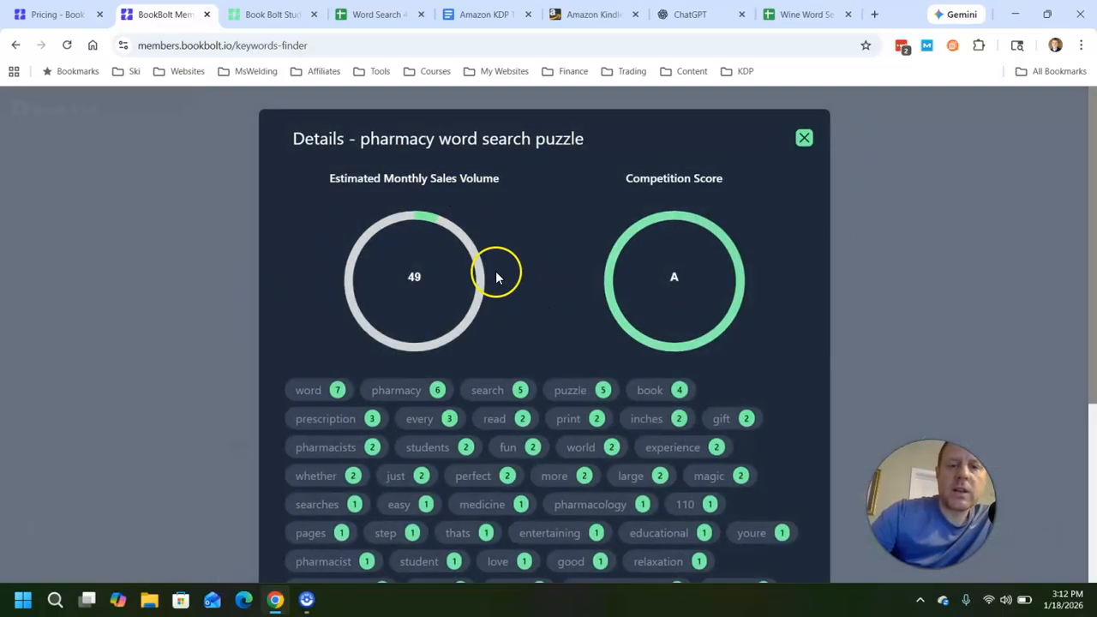
left_click(805, 138)
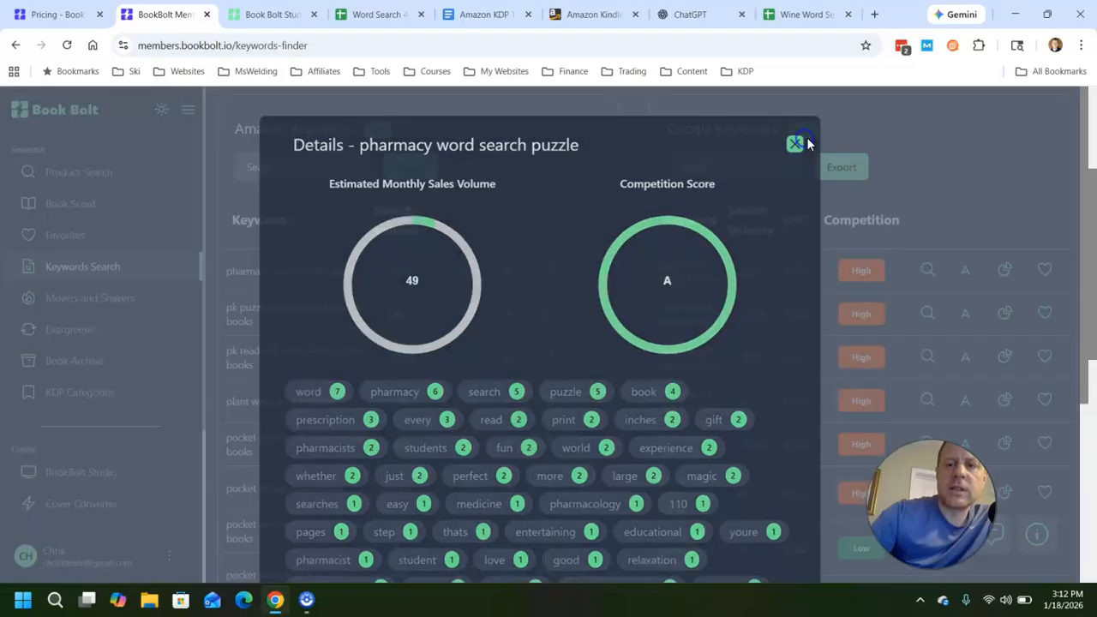
left_click(590, 271)
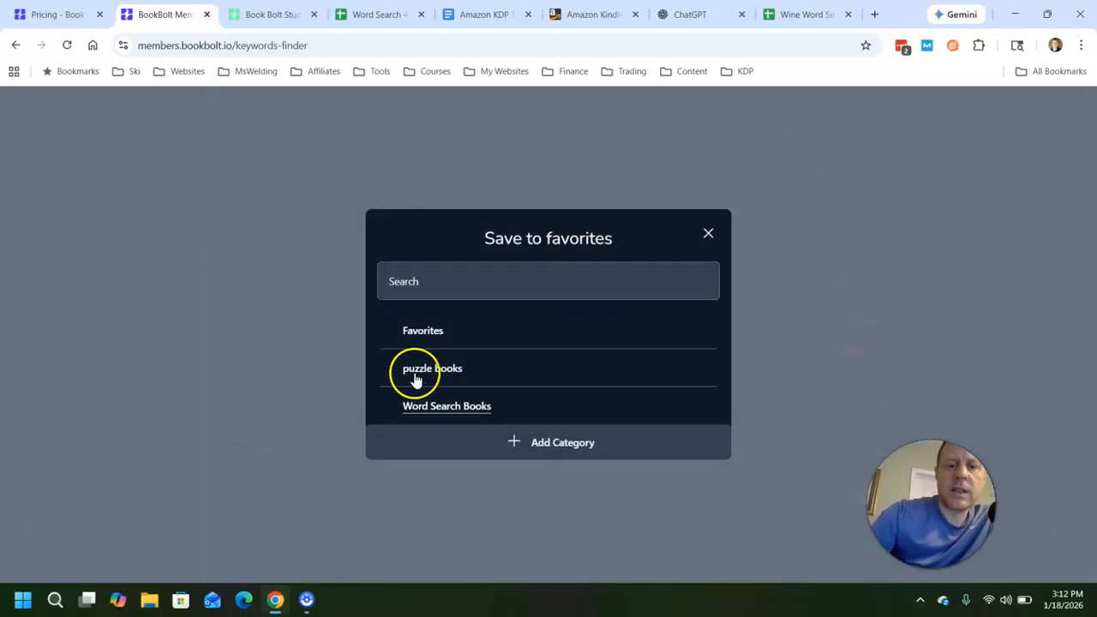
left_click(435, 406)
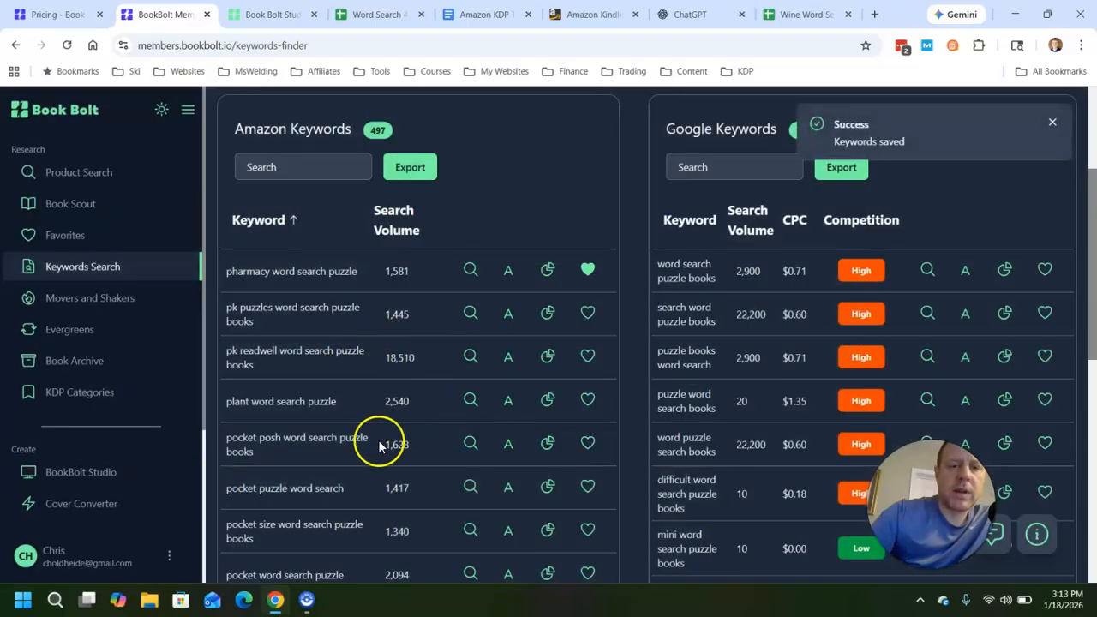
Step: Check the estimated sales volume and competition score for "pocket puzzle word search", and close the details
scroll(377, 400, "down", 3)
scroll(373, 406, "up", 2)
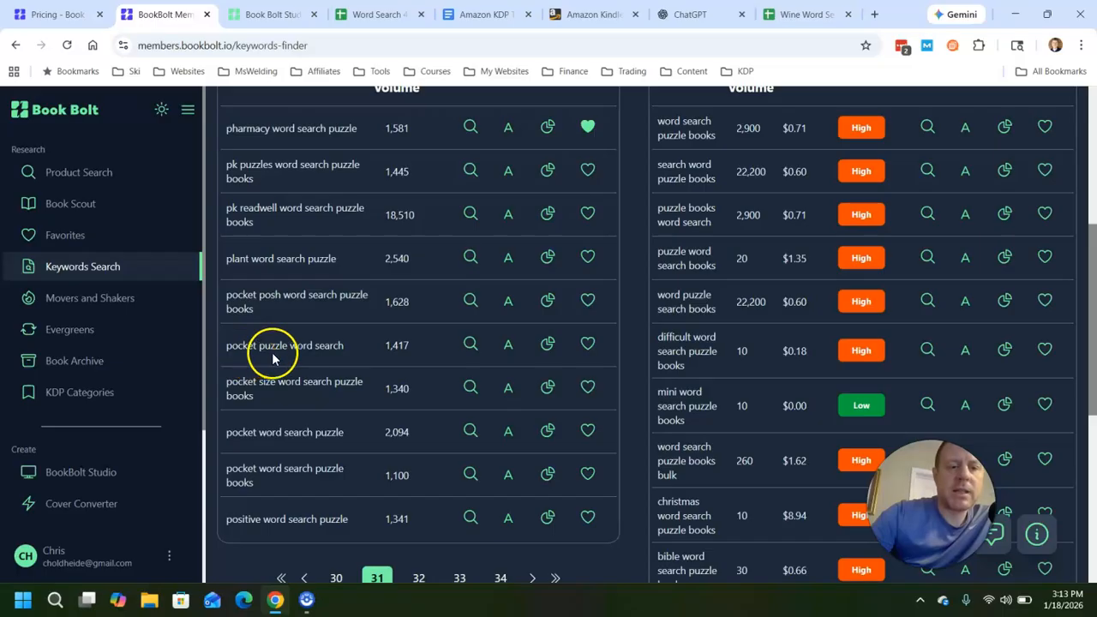
left_click(548, 353)
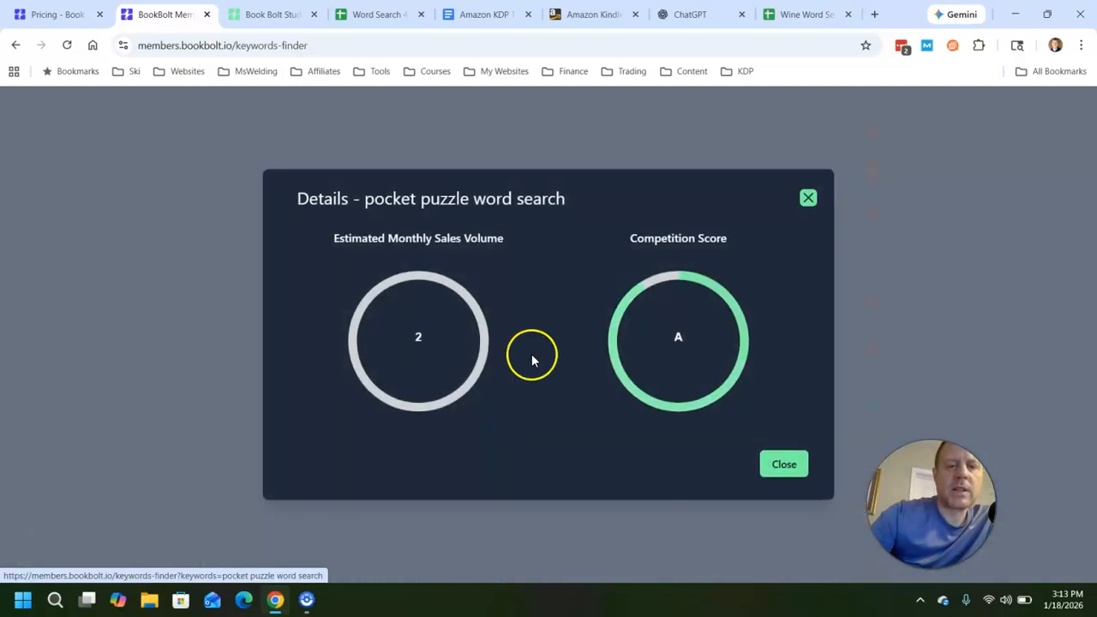
left_click(806, 206)
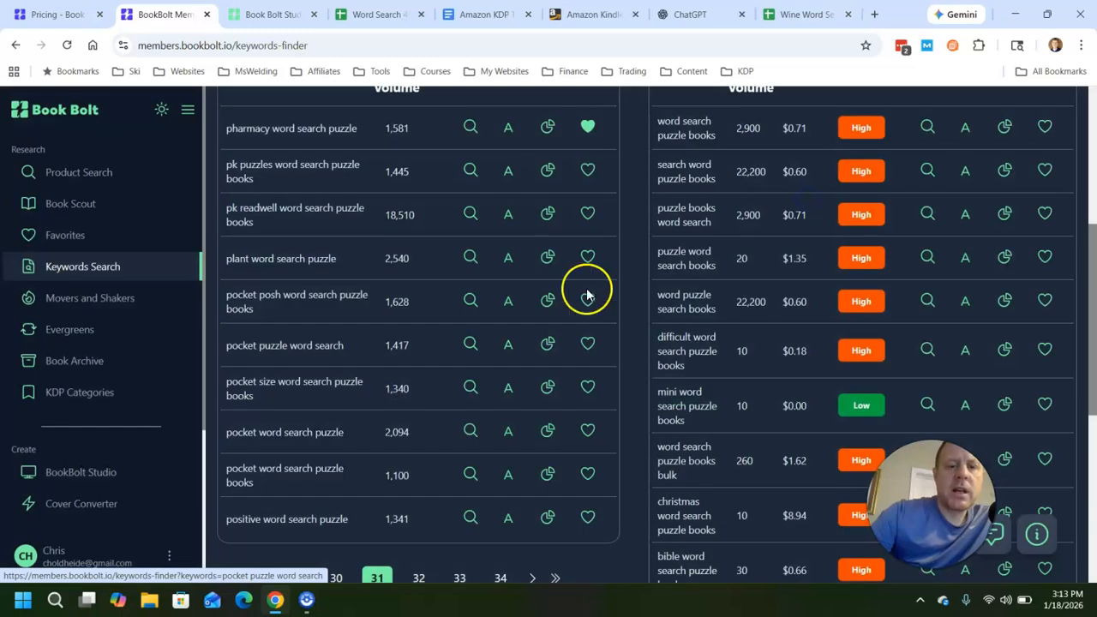
Step: Run a new keyword search for "wine word search puzzle books"
scroll(436, 369, "down", 1)
scroll(436, 371, "up", 4)
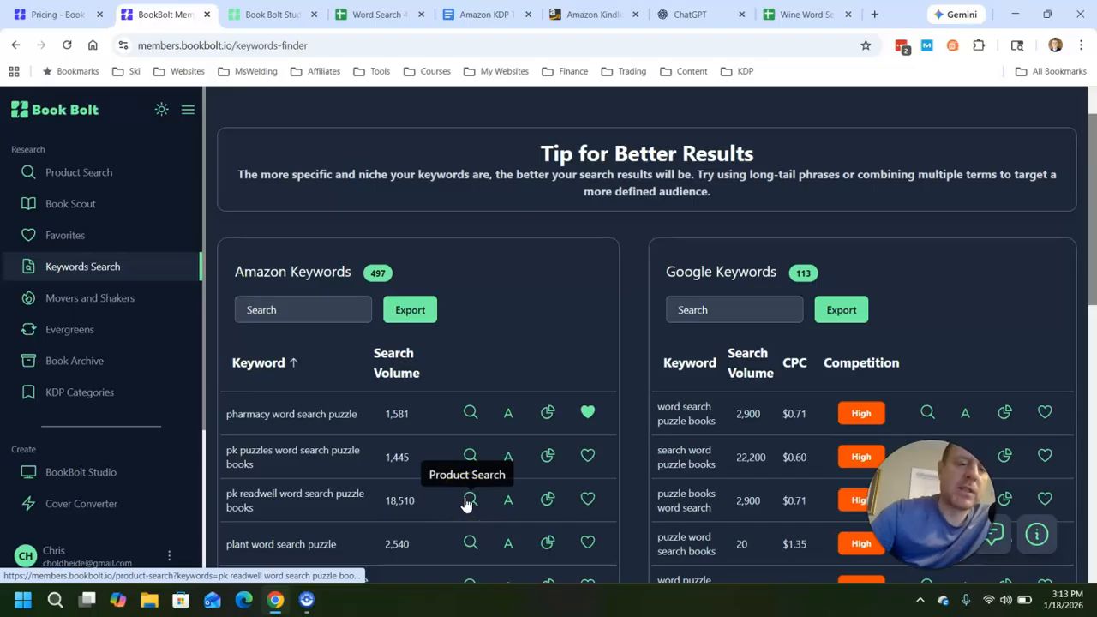
scroll(466, 504, "down", 6)
scroll(465, 504, "up", 4)
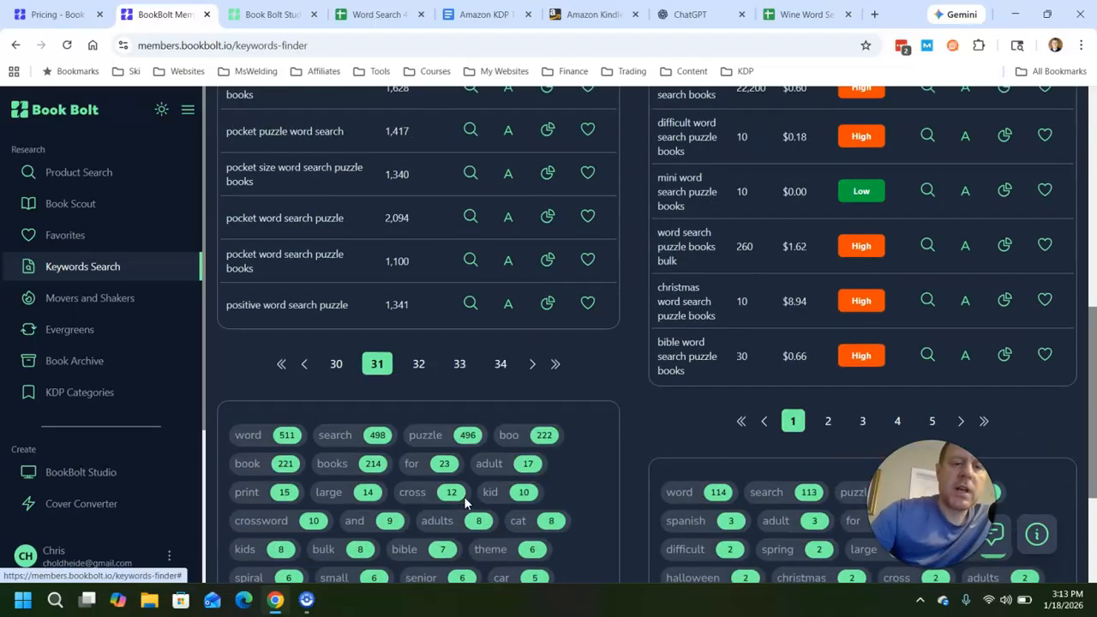
scroll(466, 504, "up", 3)
scroll(510, 350, "down", 1)
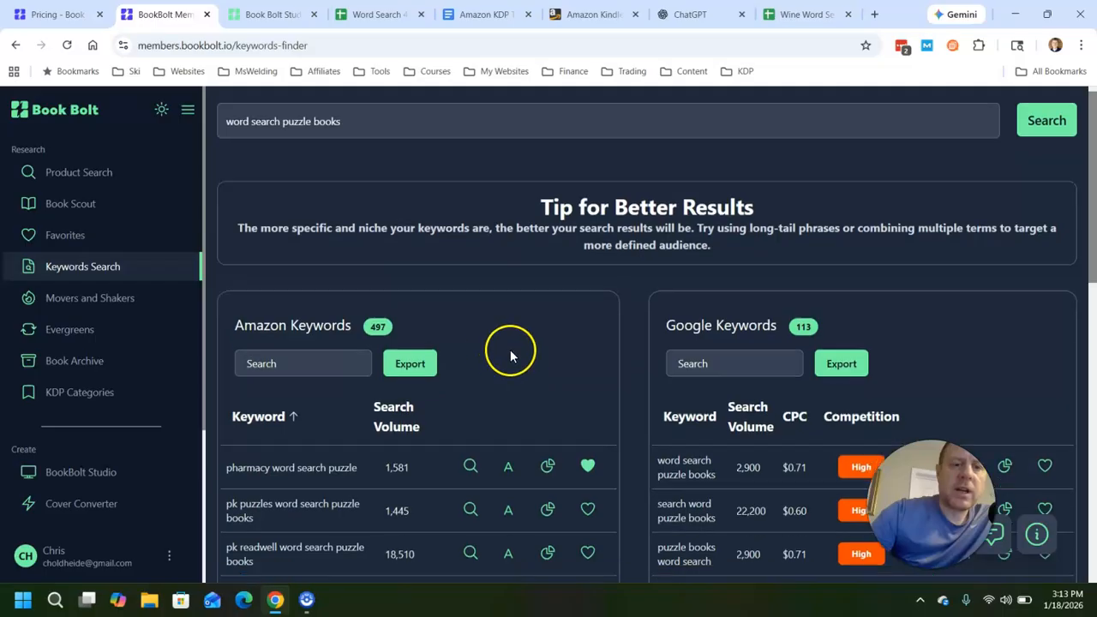
scroll(320, 245, "up", 1)
left_click(225, 139)
type("wine")
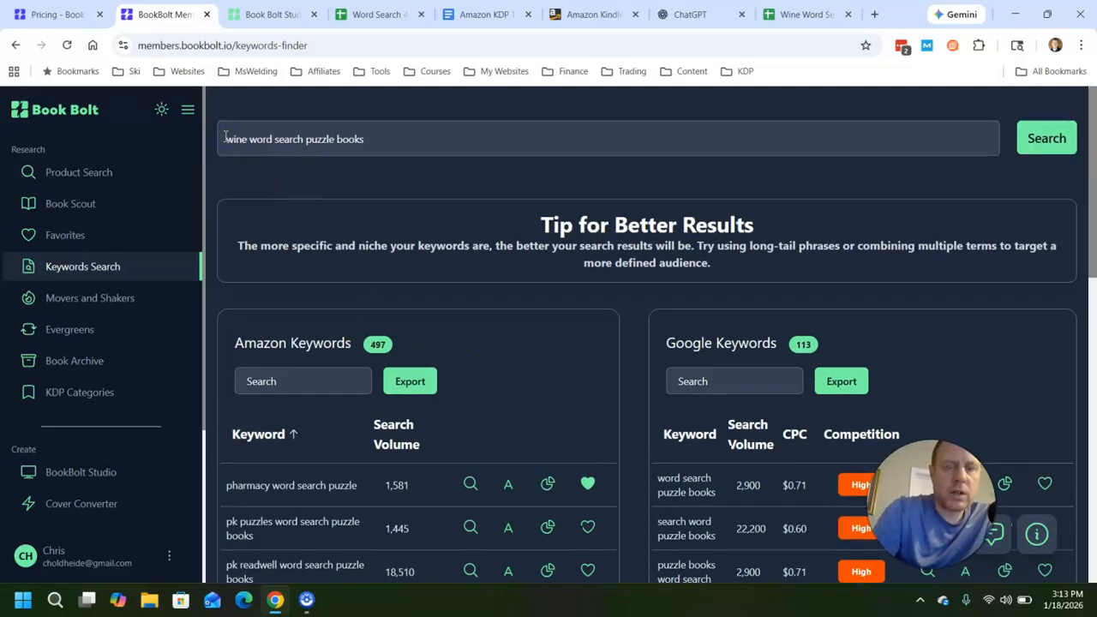
key("Return")
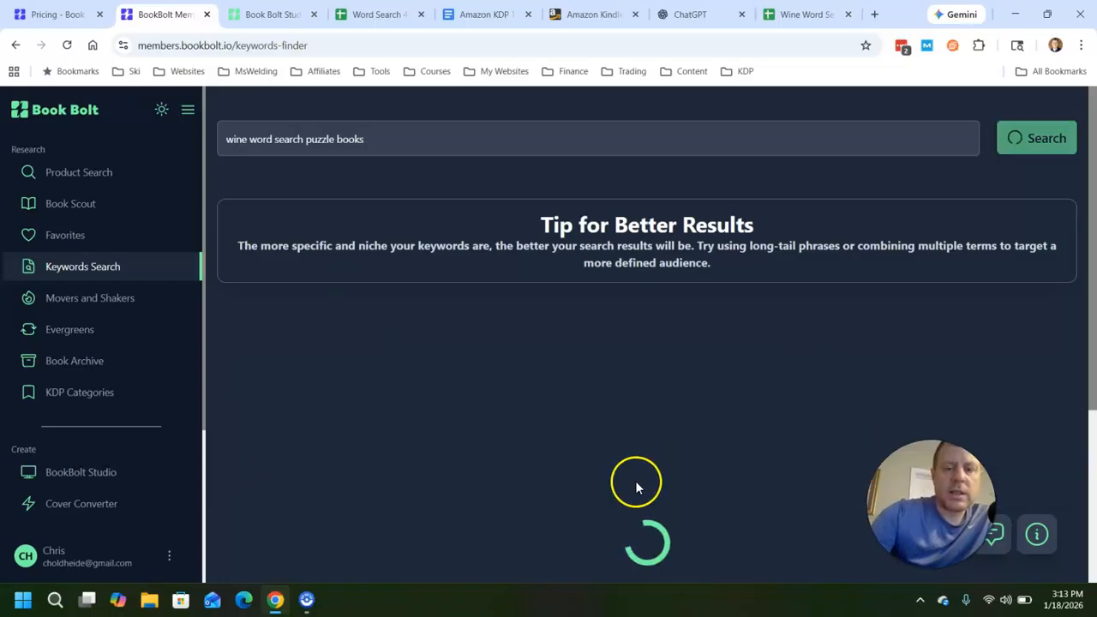
Step: Check the sales and competition details for "wine word search puzzle" and "wine word search books", and open the saved keyword favorites
scroll(514, 435, "down", 3)
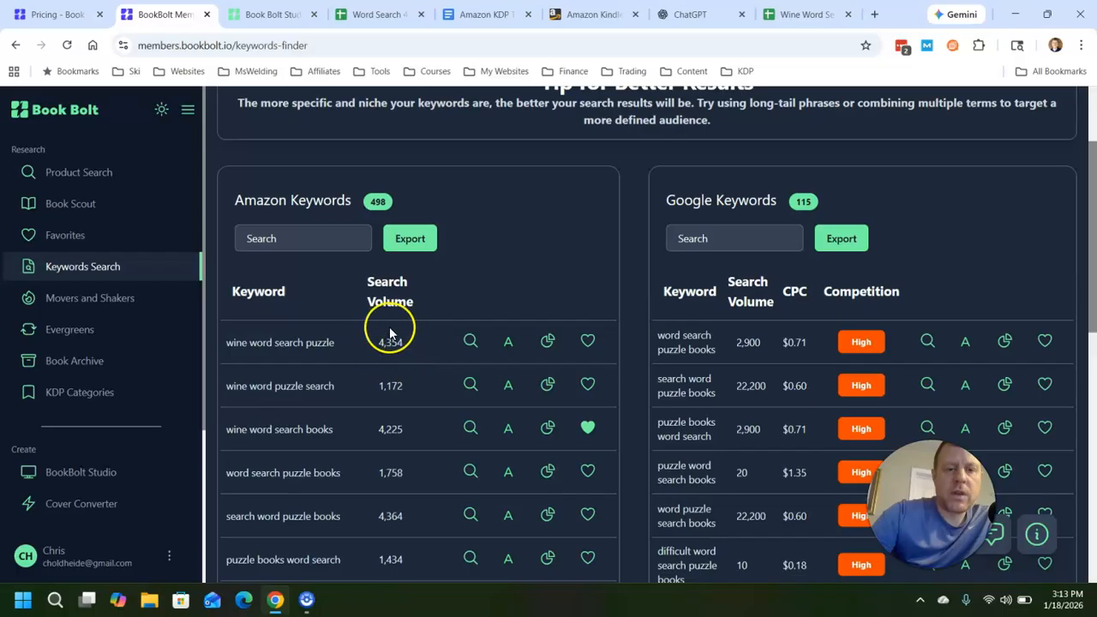
left_click(548, 342)
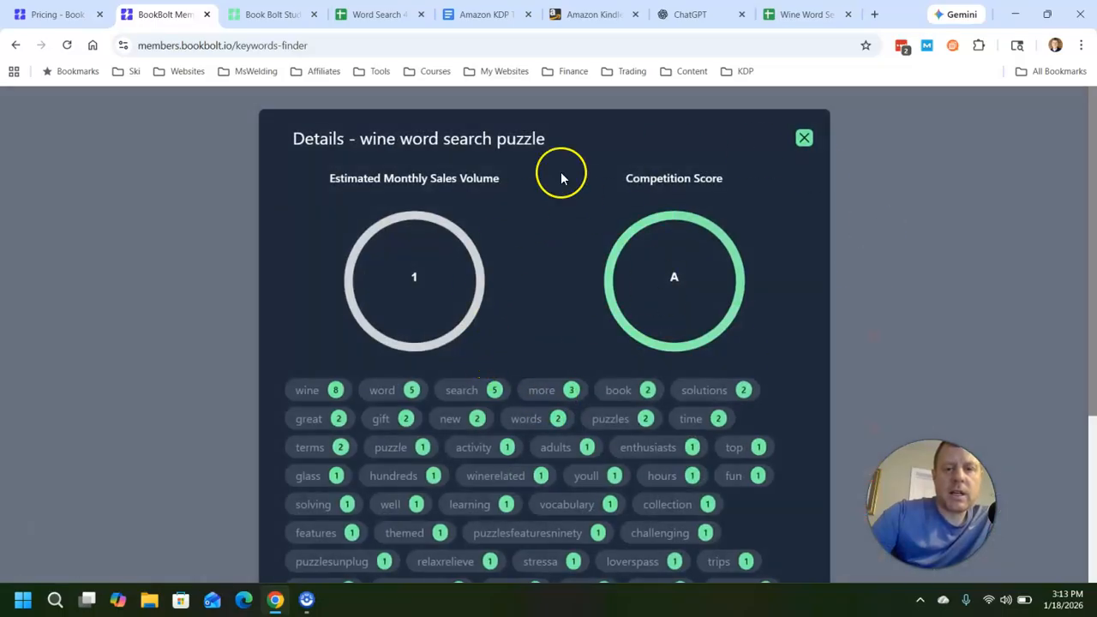
left_click(803, 137)
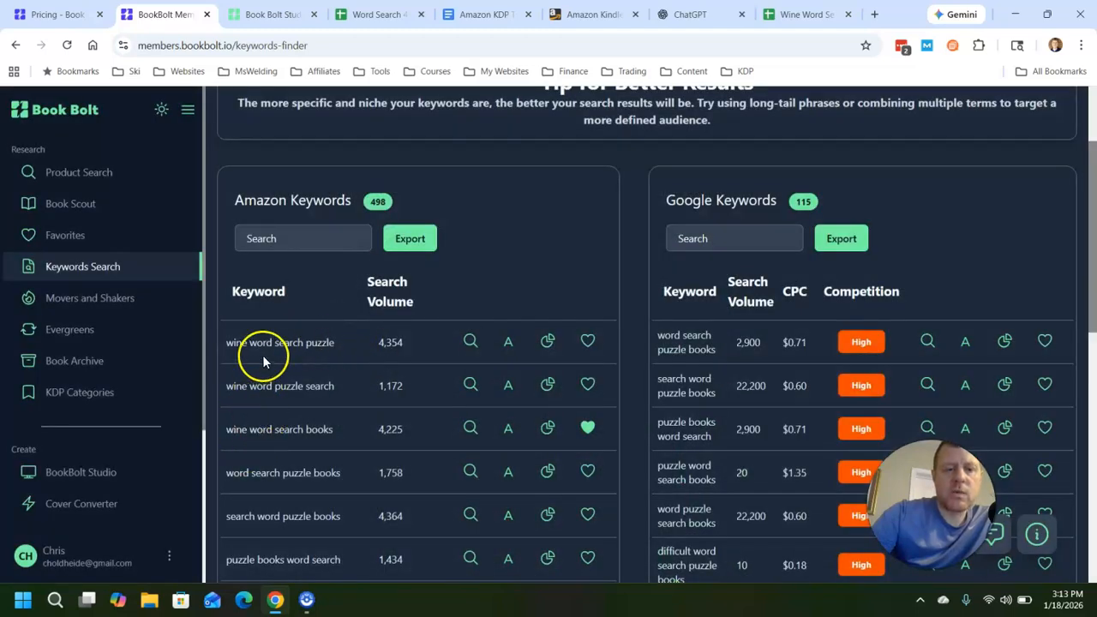
left_click(549, 432)
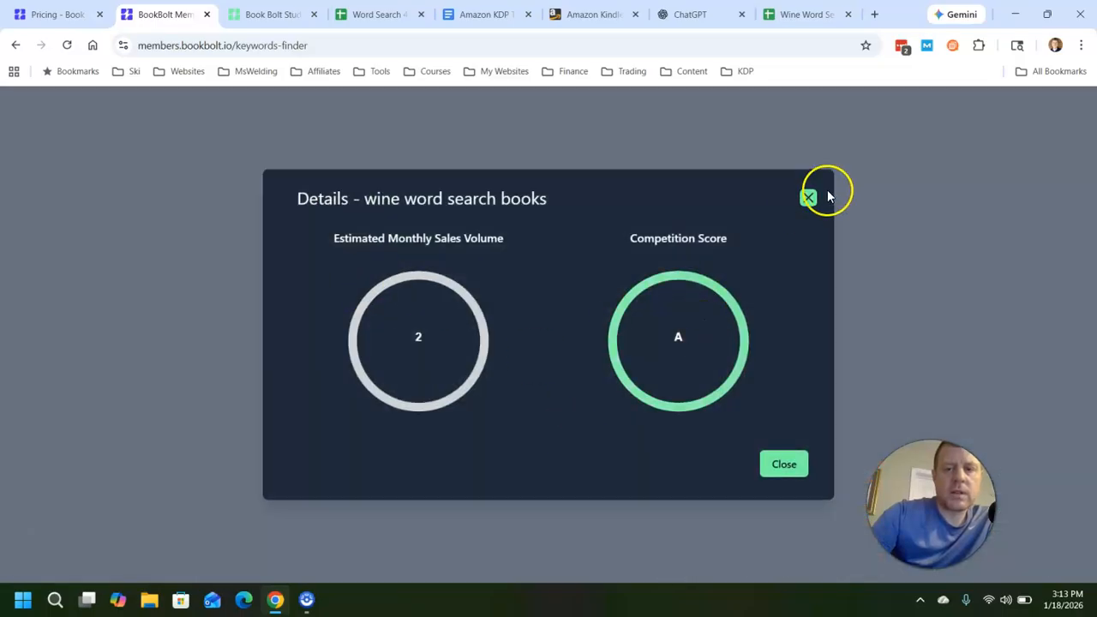
left_click(806, 199)
scroll(453, 359, "up", 2)
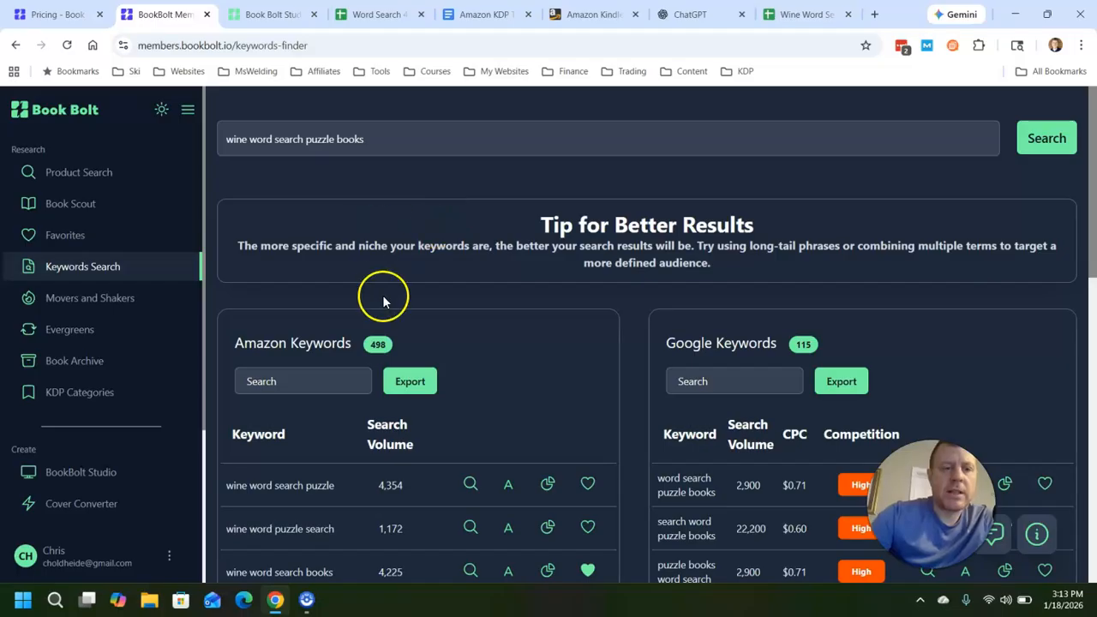
left_click(69, 237)
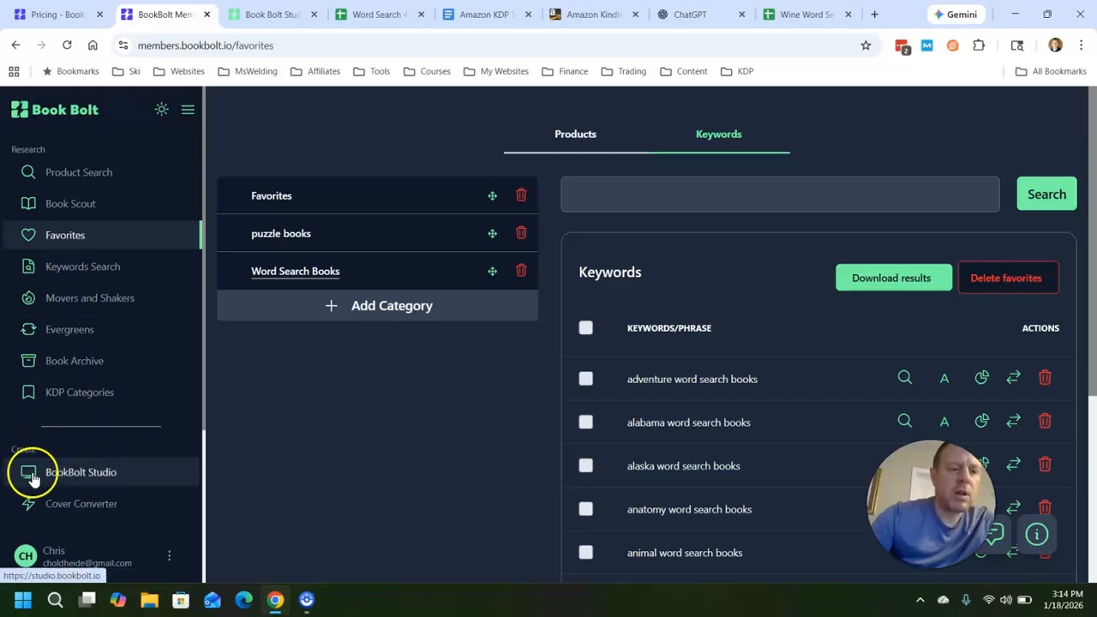
Step: Switch to Book Bolt Studio and start a new project named "Wine word search puzzle book 6x9"
left_click(279, 17)
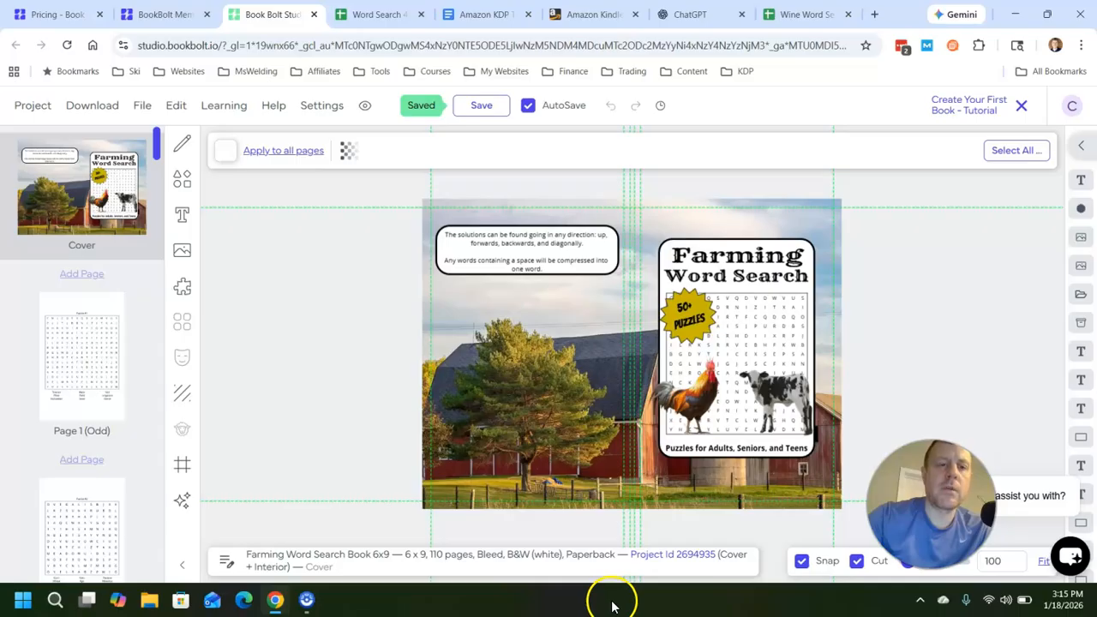
left_click(26, 103)
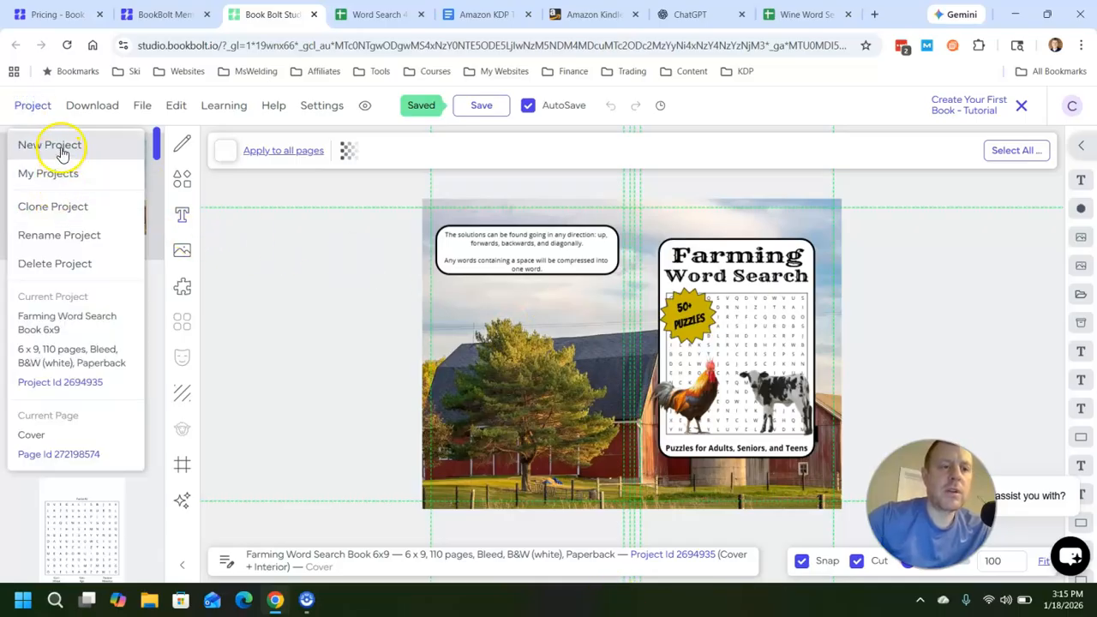
left_click(60, 150)
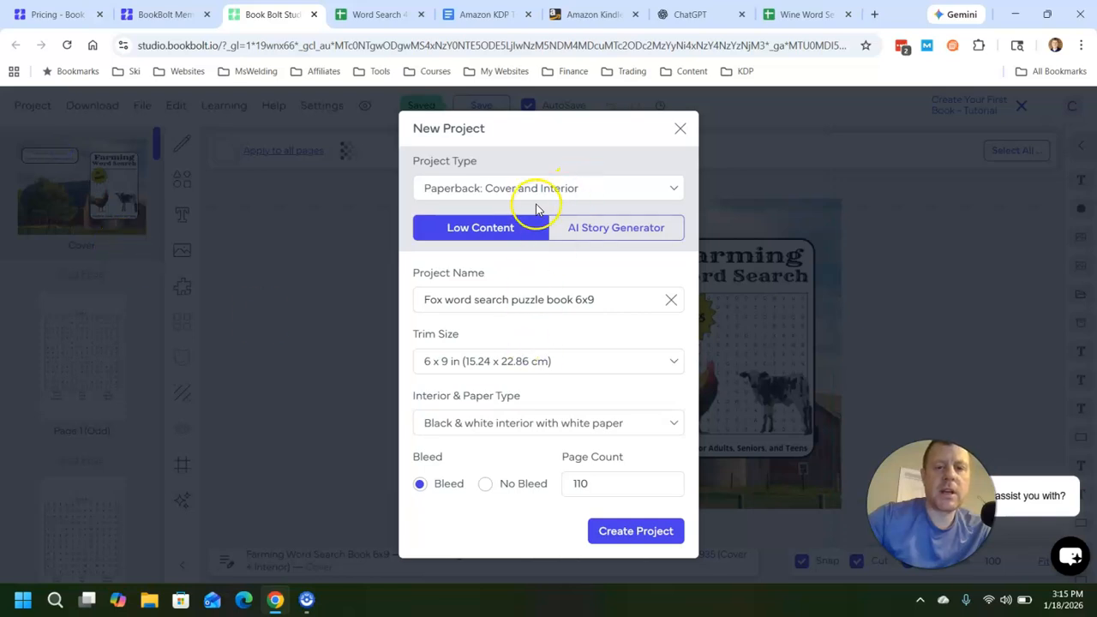
left_click(441, 299)
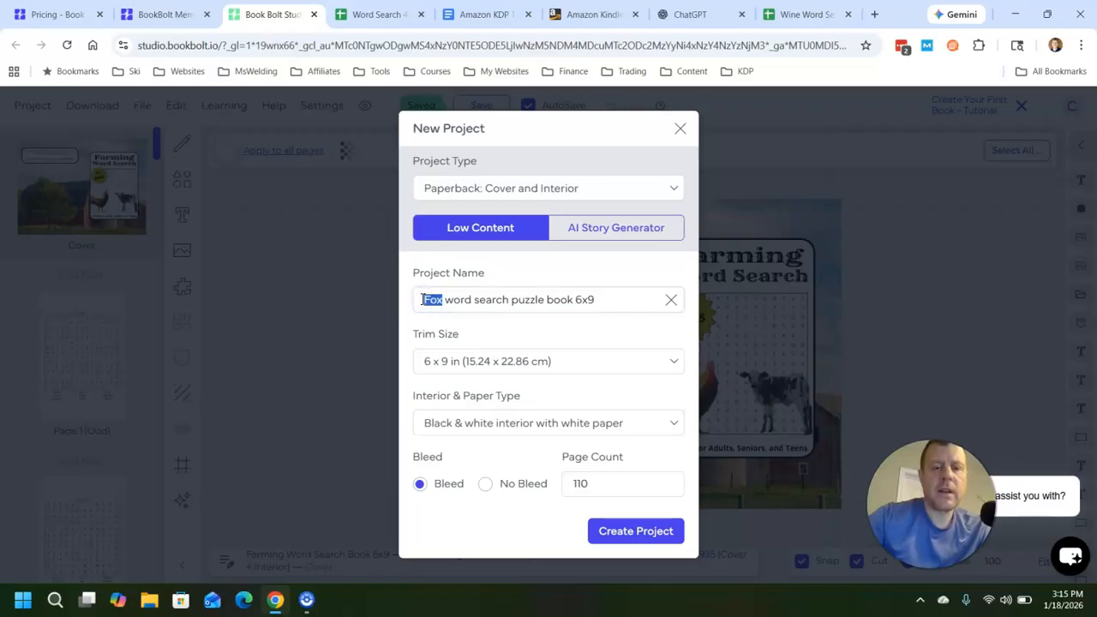
type("Wine")
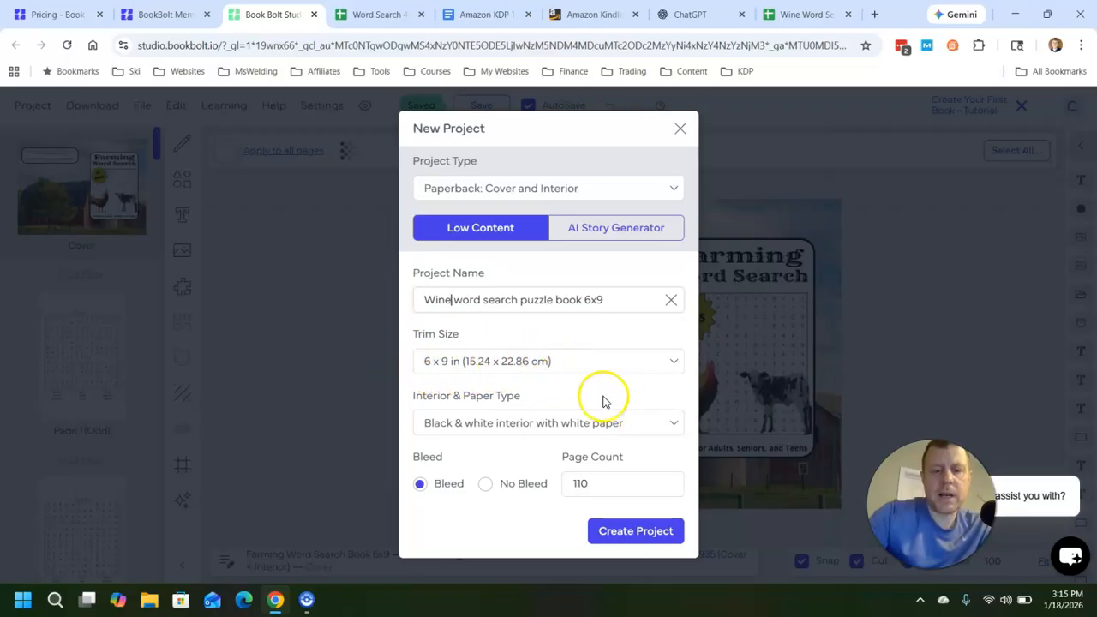
Step: Create the paperback project with 6 x 9 in trim, black & white interior on white paper, bleed and 110 pages
left_click(565, 375)
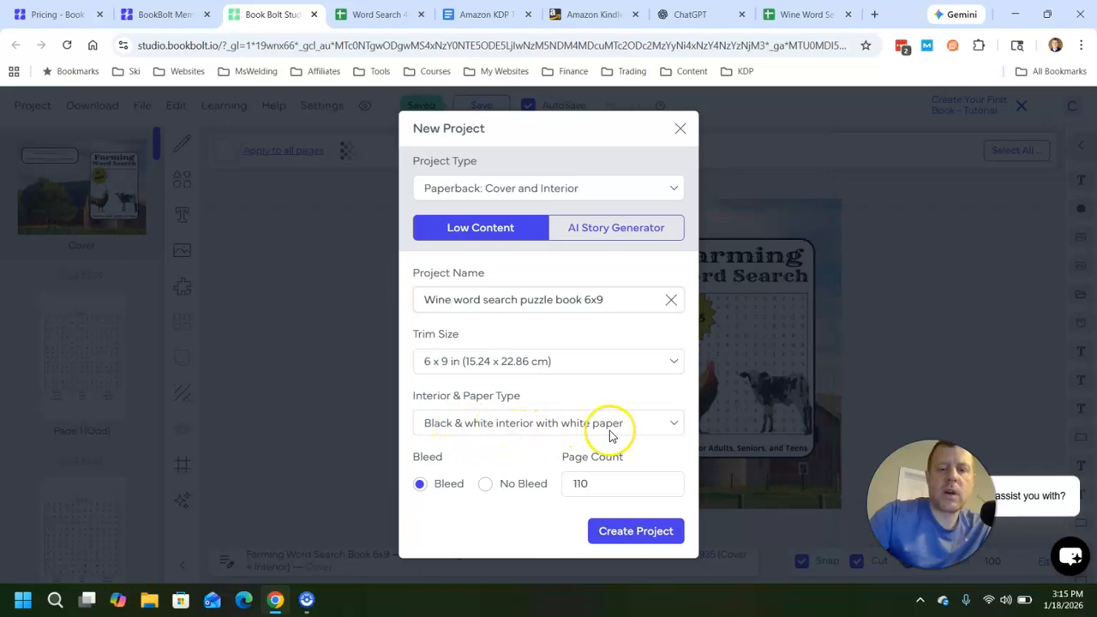
left_click(662, 428)
left_click(662, 425)
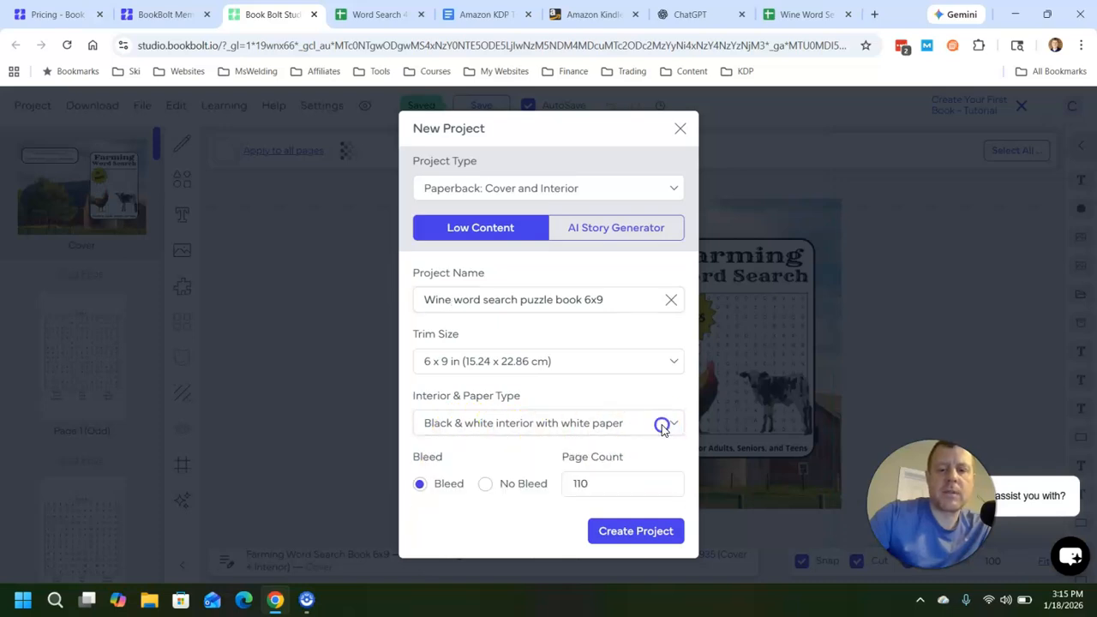
left_click(602, 487)
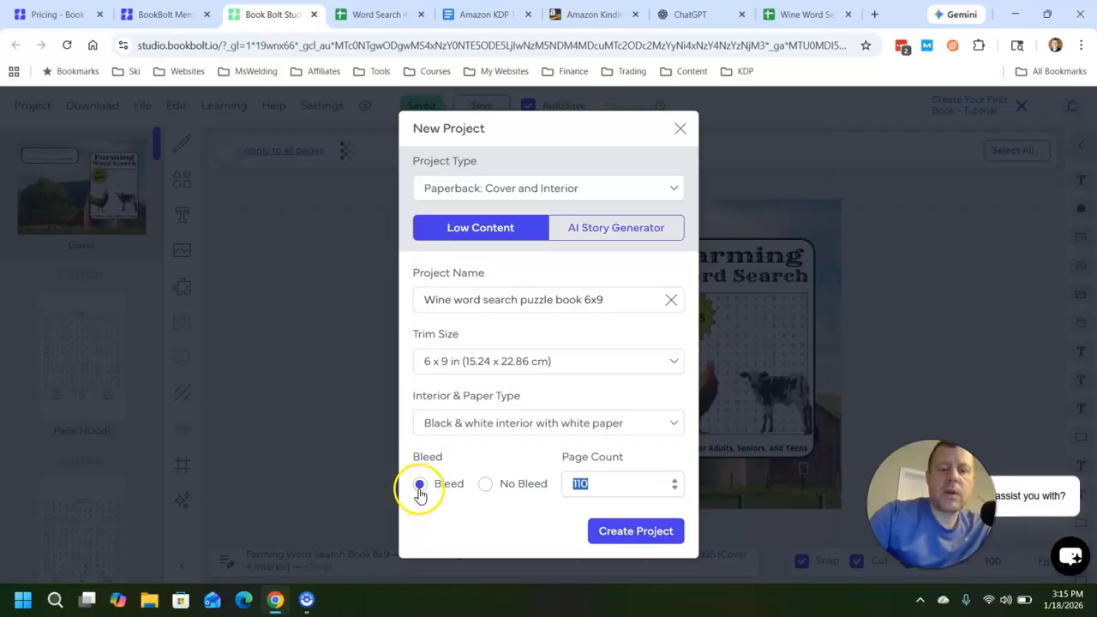
left_click(610, 537)
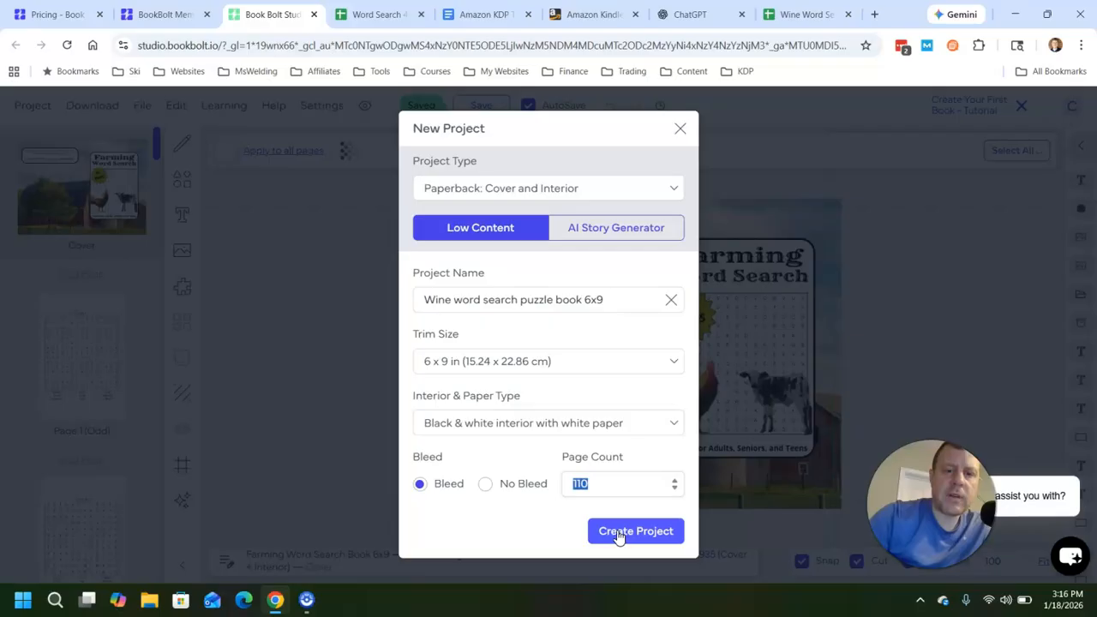
left_click(619, 534)
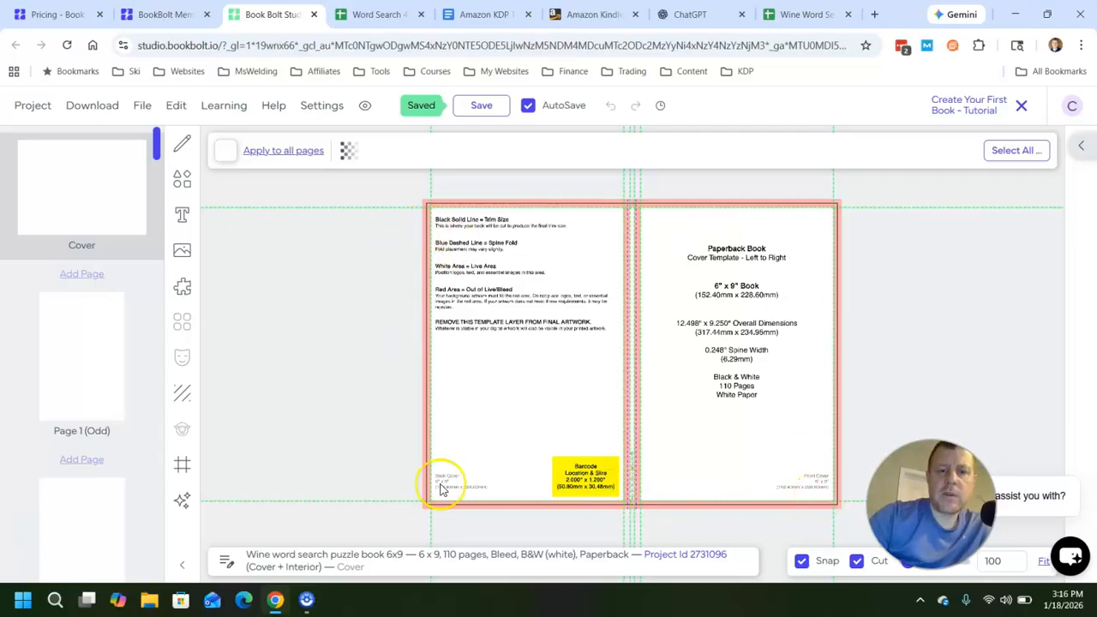
Step: Hide the cover template on the cover page
left_click(347, 152)
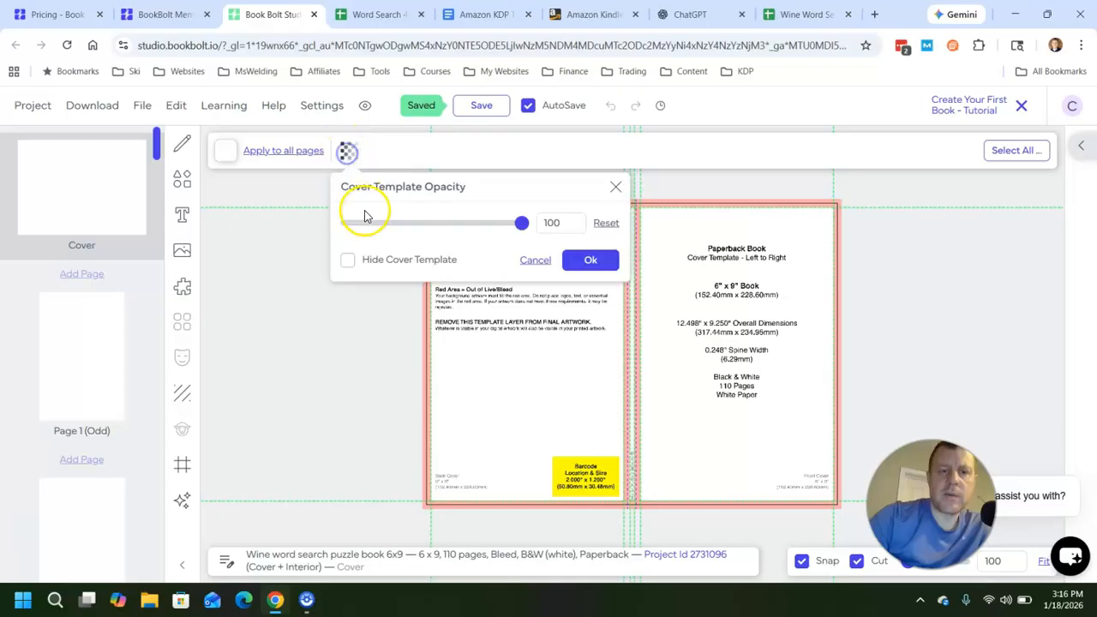
left_click(346, 260)
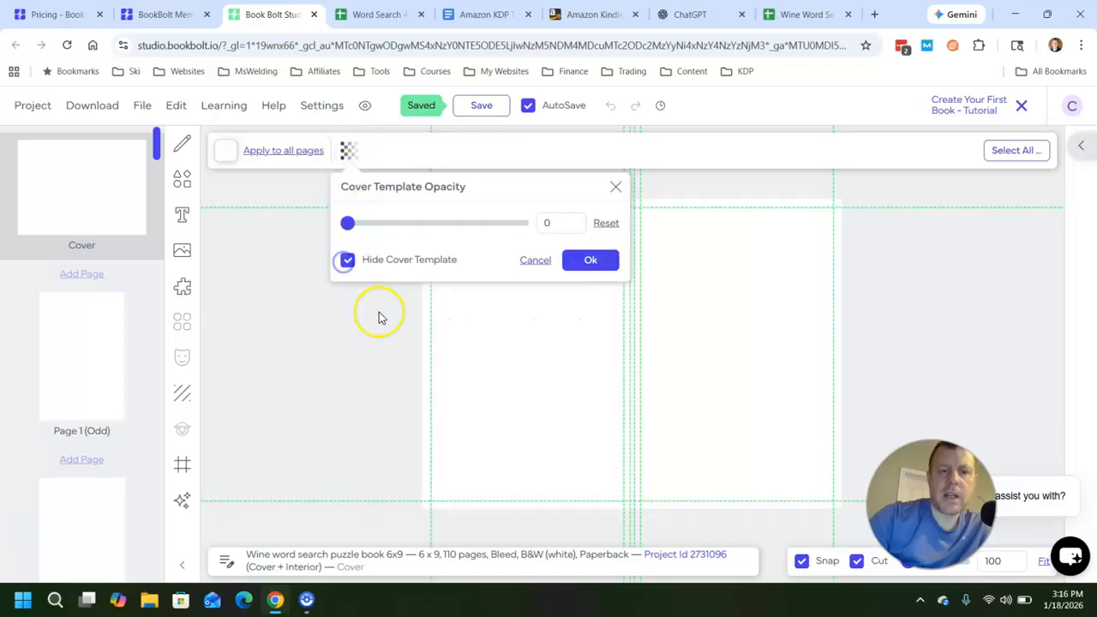
left_click(591, 260)
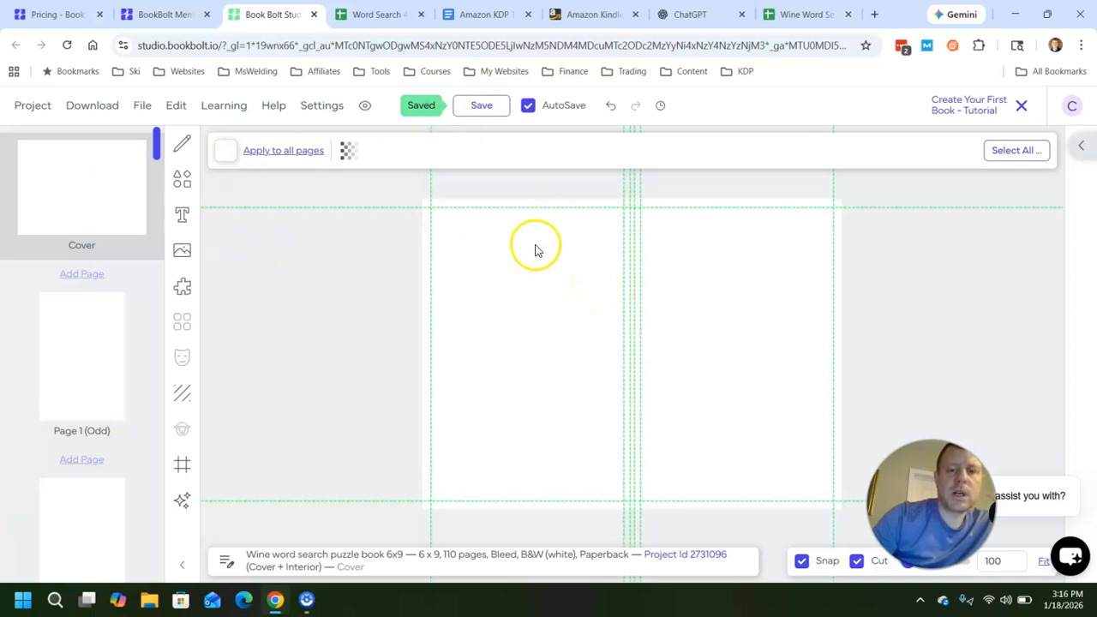
Step: Search the Pixabay image library for "wine"
left_click(181, 256)
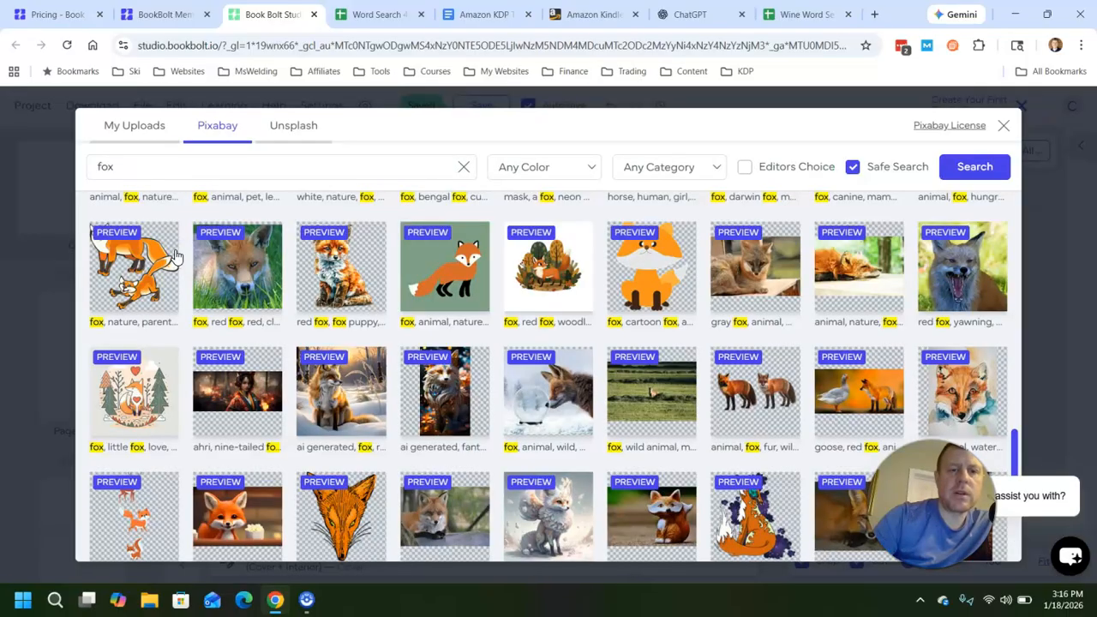
left_click_drag(90, 167, 126, 183)
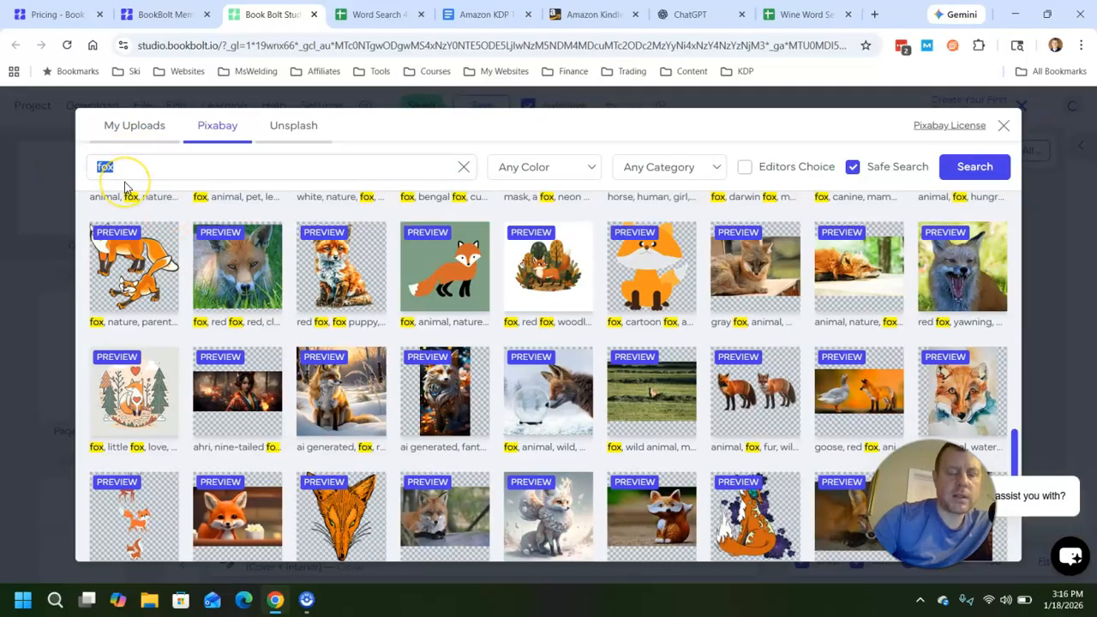
type("w")
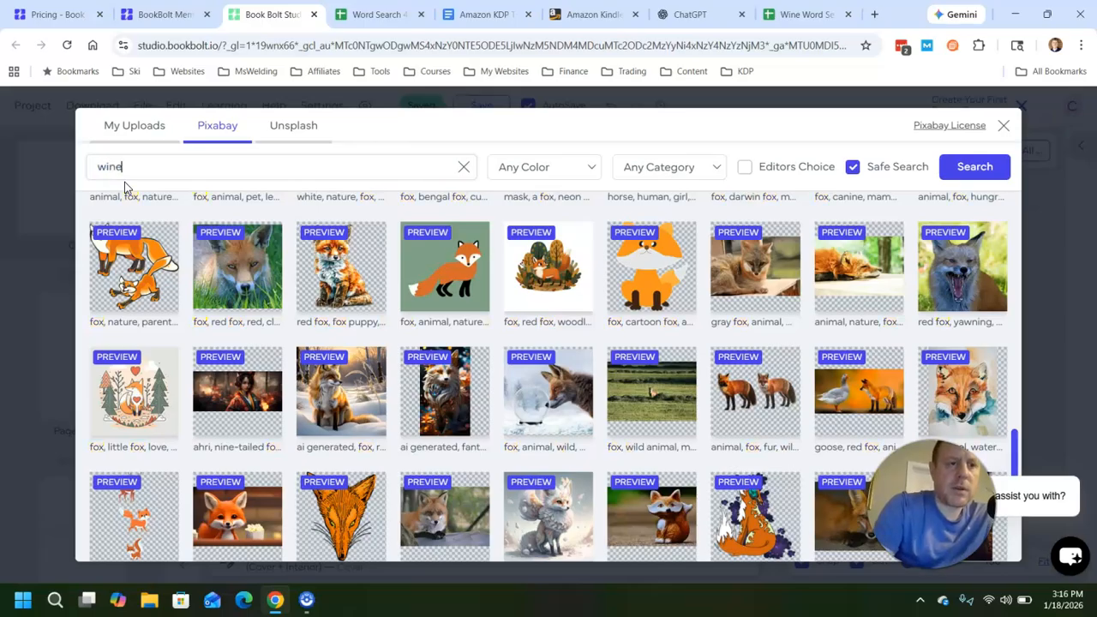
type("ine")
key("Return")
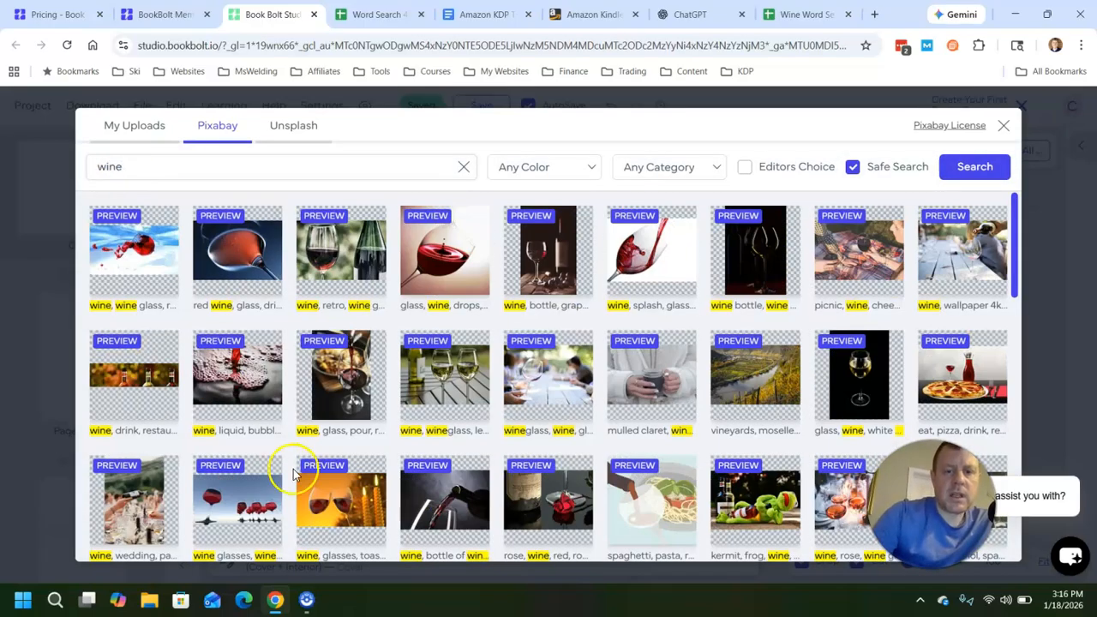
Step: Browse the Pixabay wine results for a photo suitable as a full-cover background
scroll(345, 457, "down", 1)
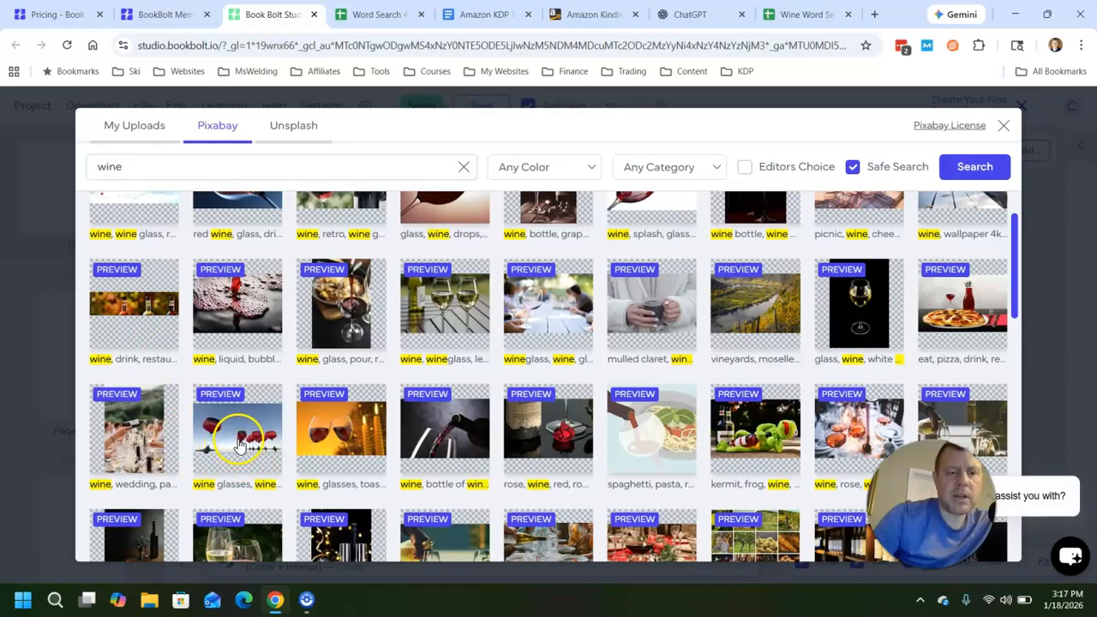
scroll(531, 427, "down", 1)
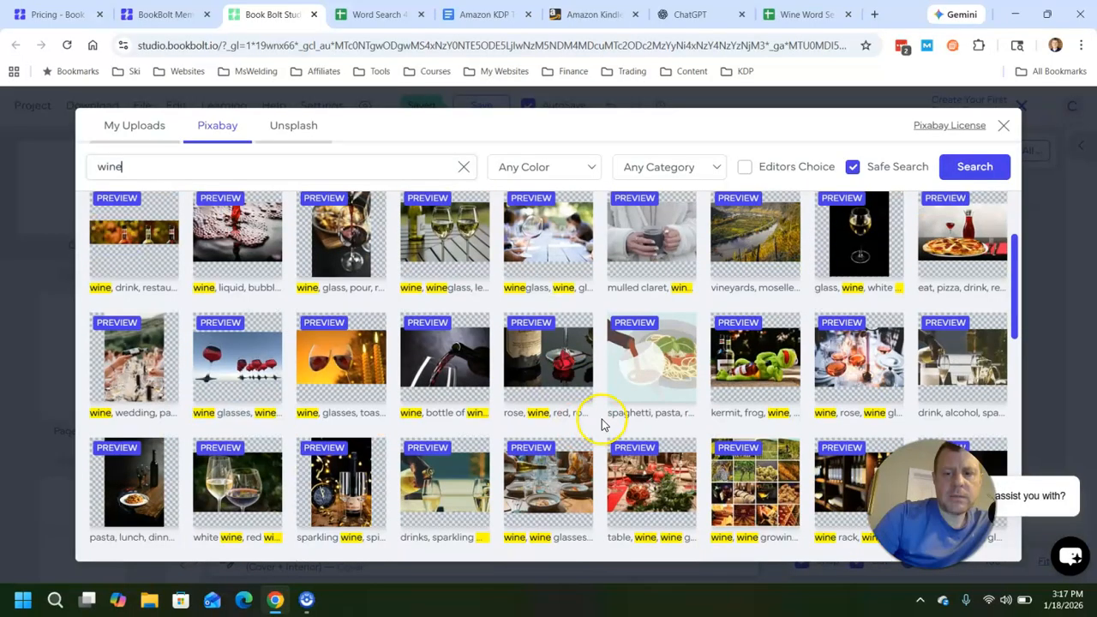
scroll(591, 427, "down", 2)
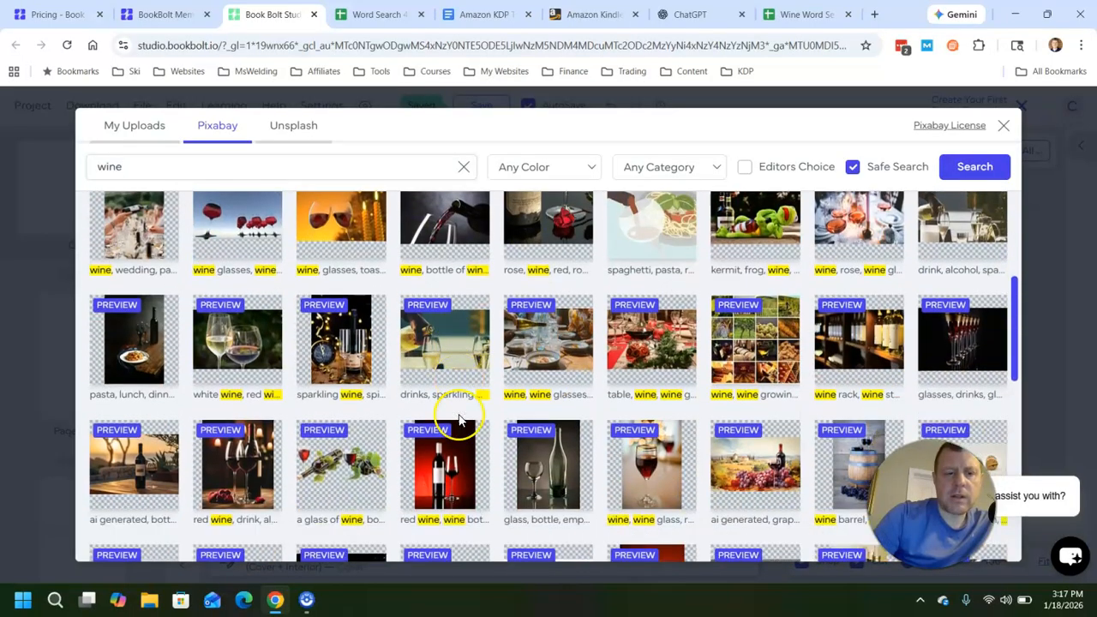
scroll(189, 428, "down", 2)
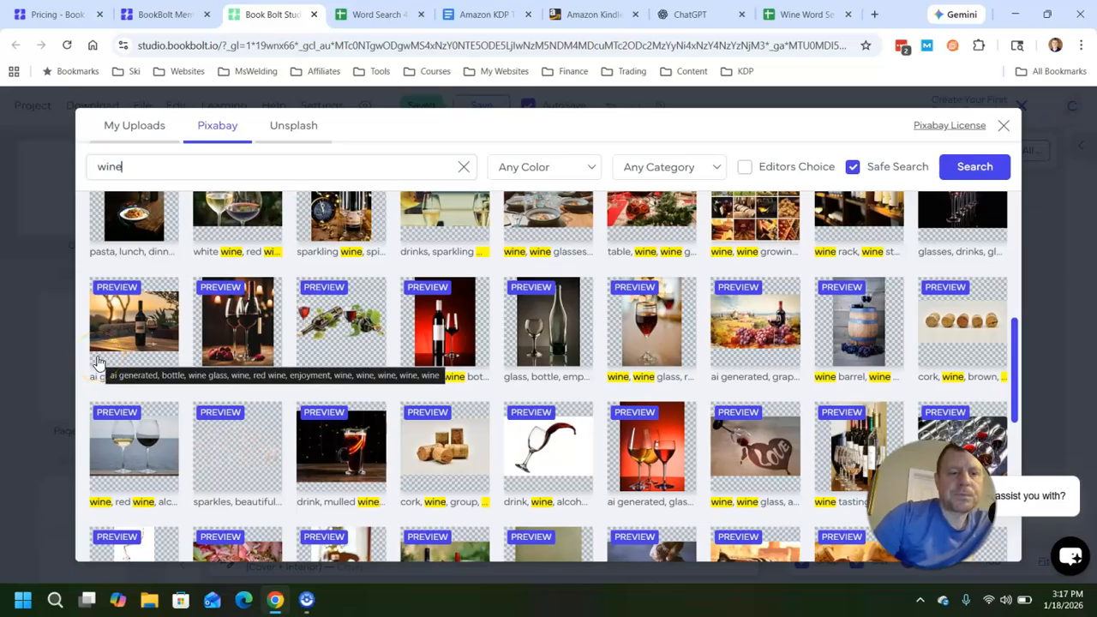
left_click(351, 318)
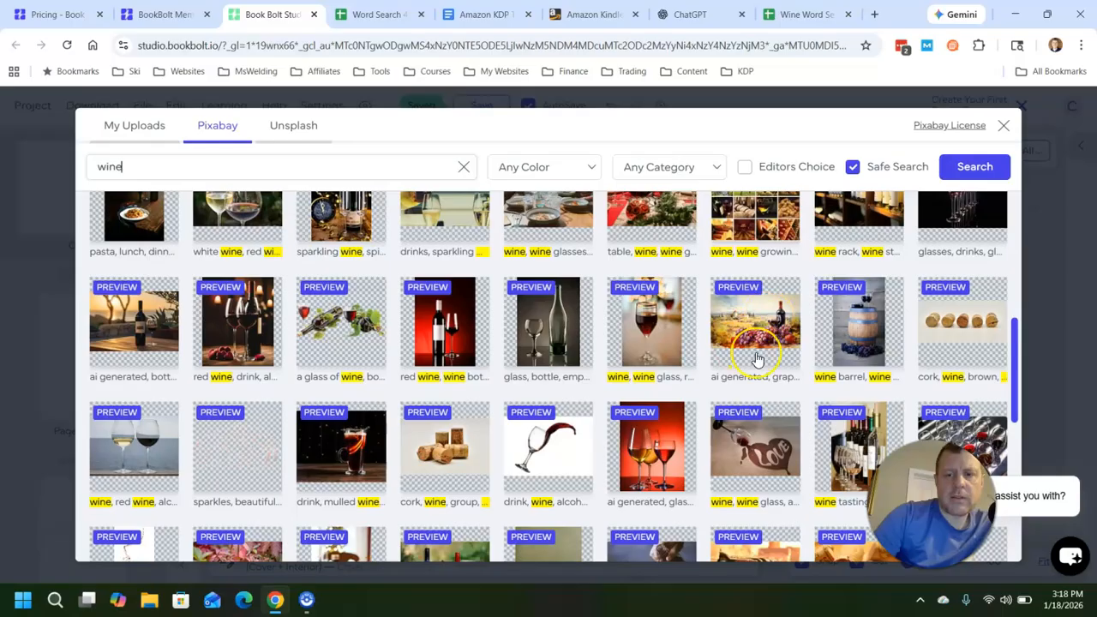
left_click(789, 327)
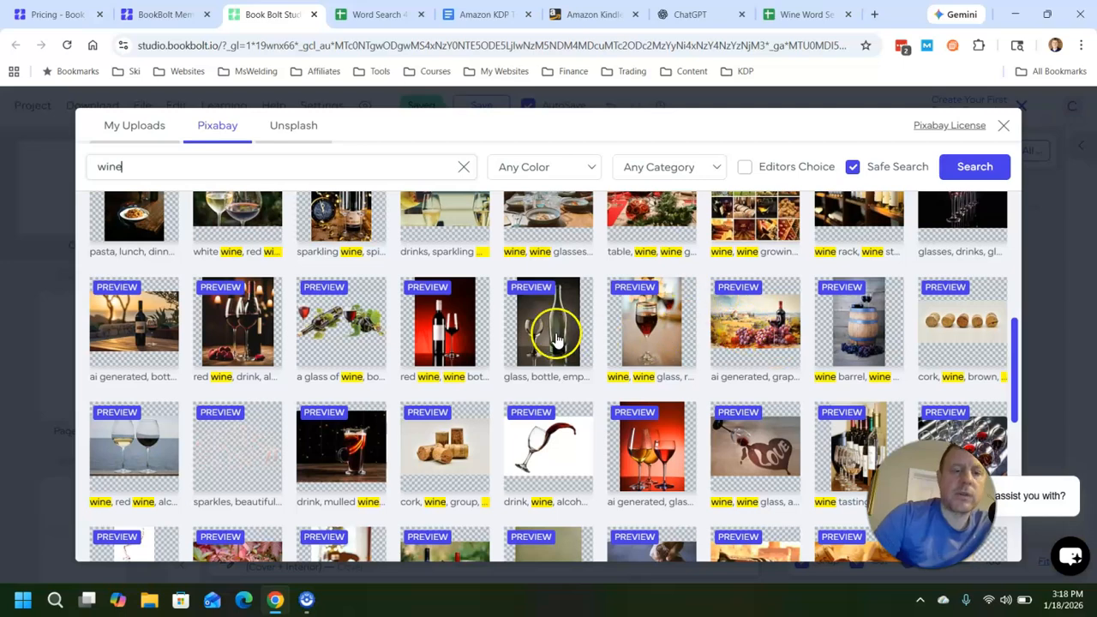
scroll(562, 340, "down", 3)
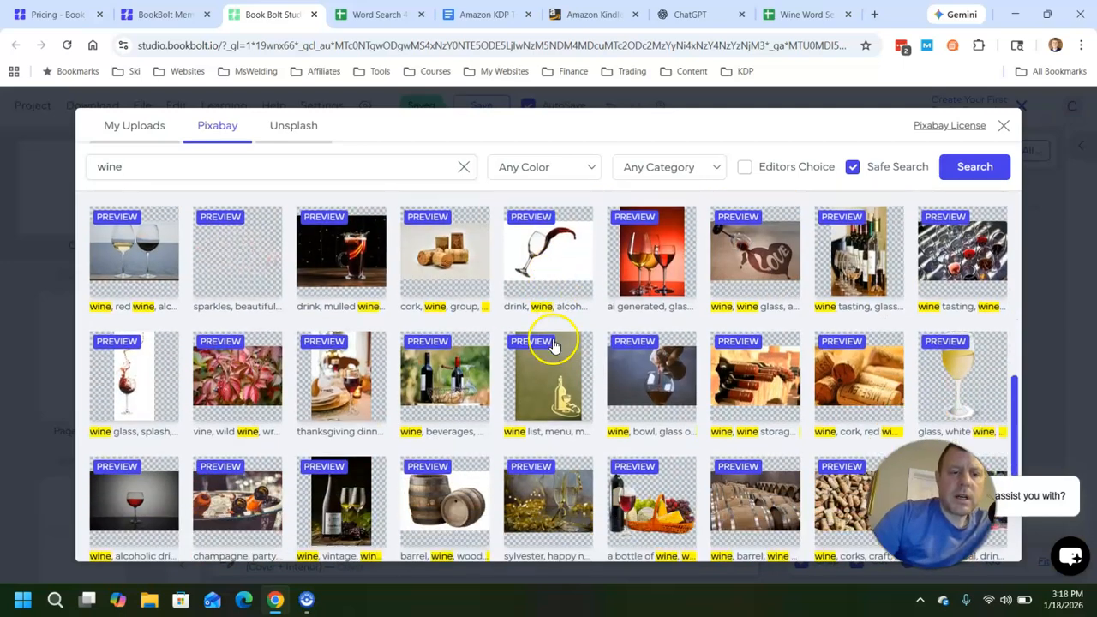
scroll(554, 349, "down", 2)
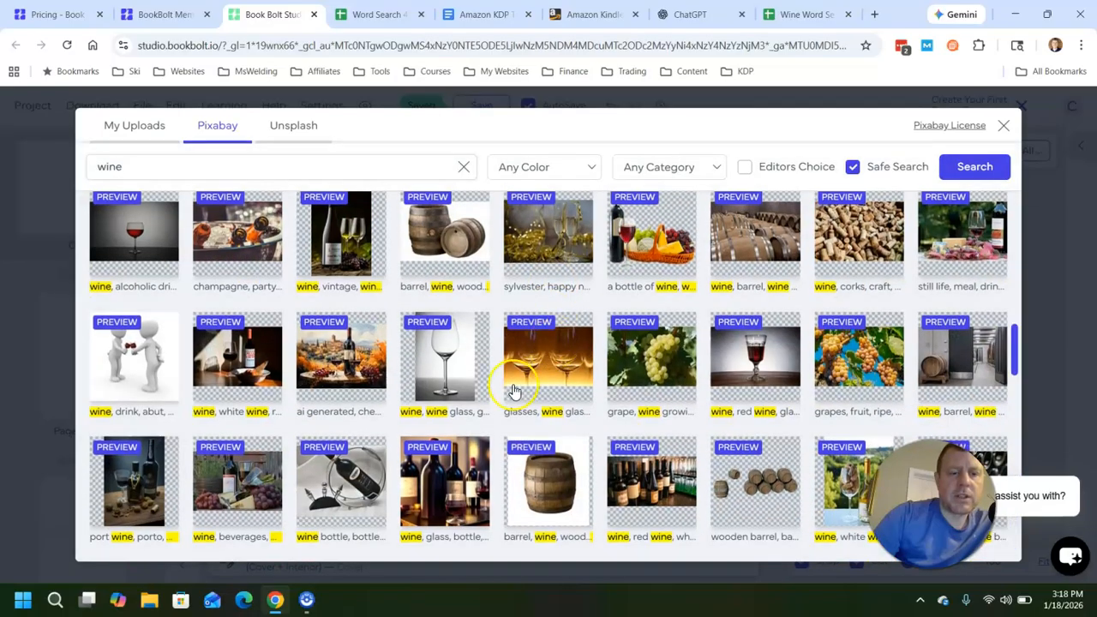
scroll(502, 442, "down", 5)
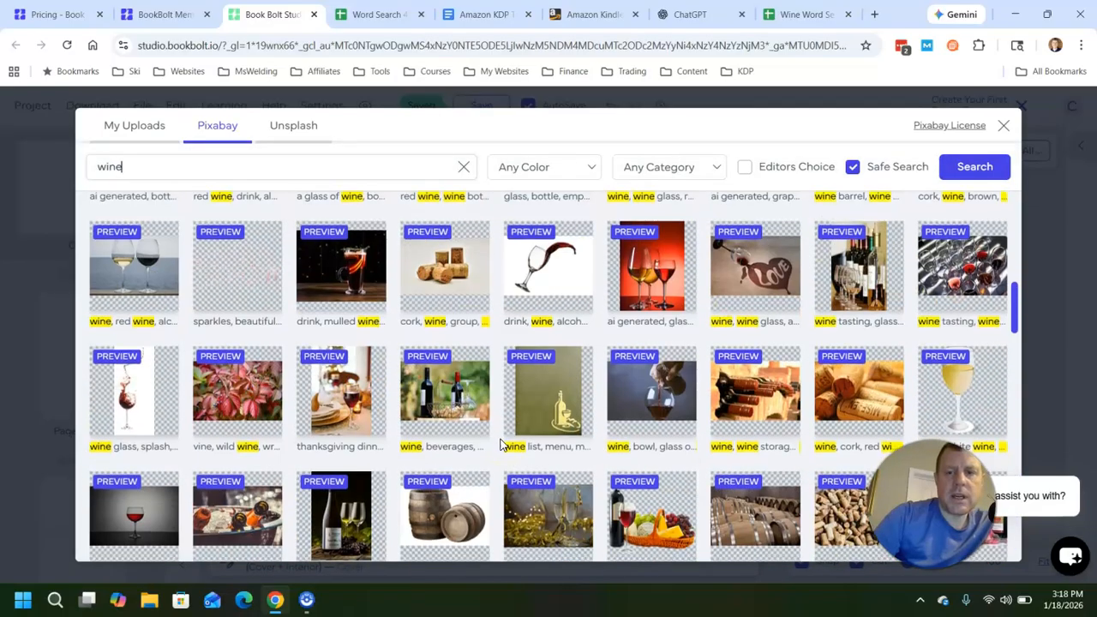
scroll(502, 445, "down", 10)
scroll(502, 445, "down", 3)
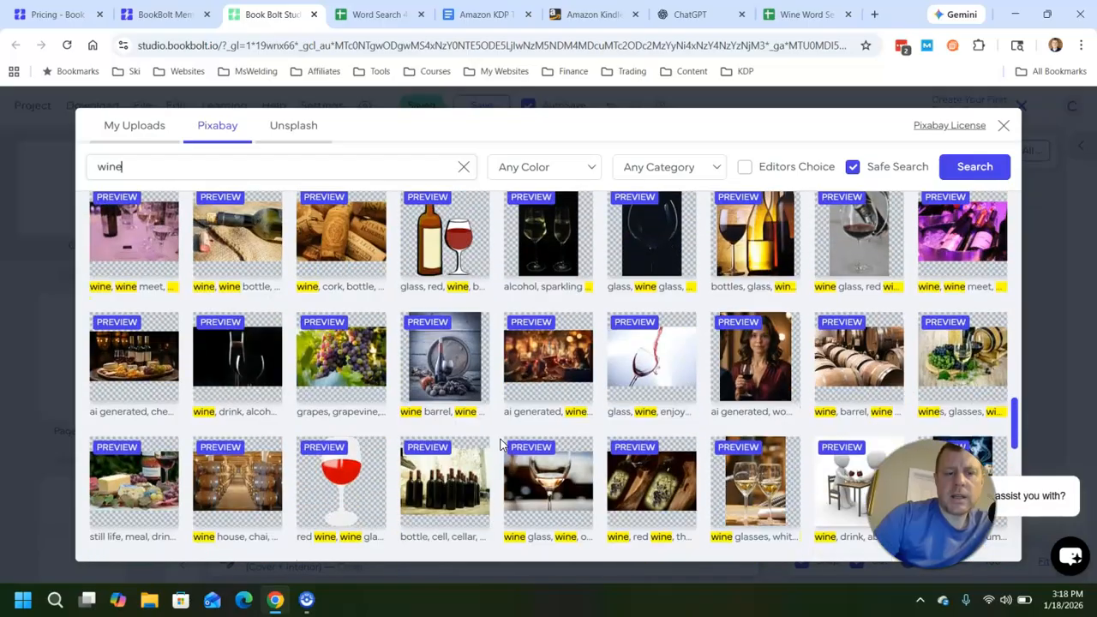
scroll(502, 443, "down", 4)
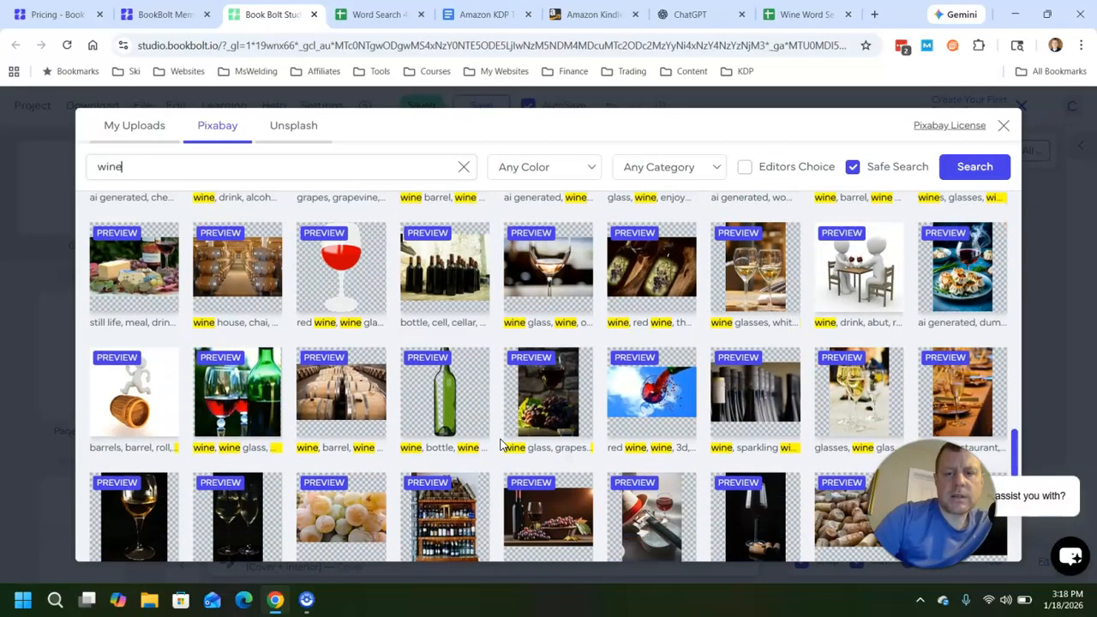
scroll(501, 445, "down", 1)
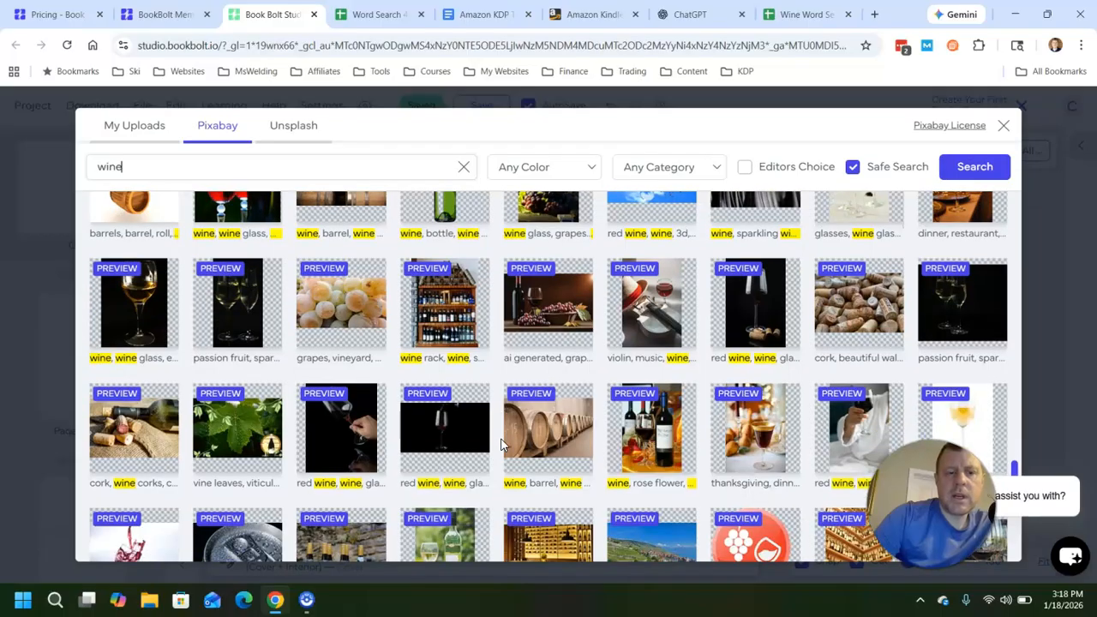
scroll(502, 445, "down", 4)
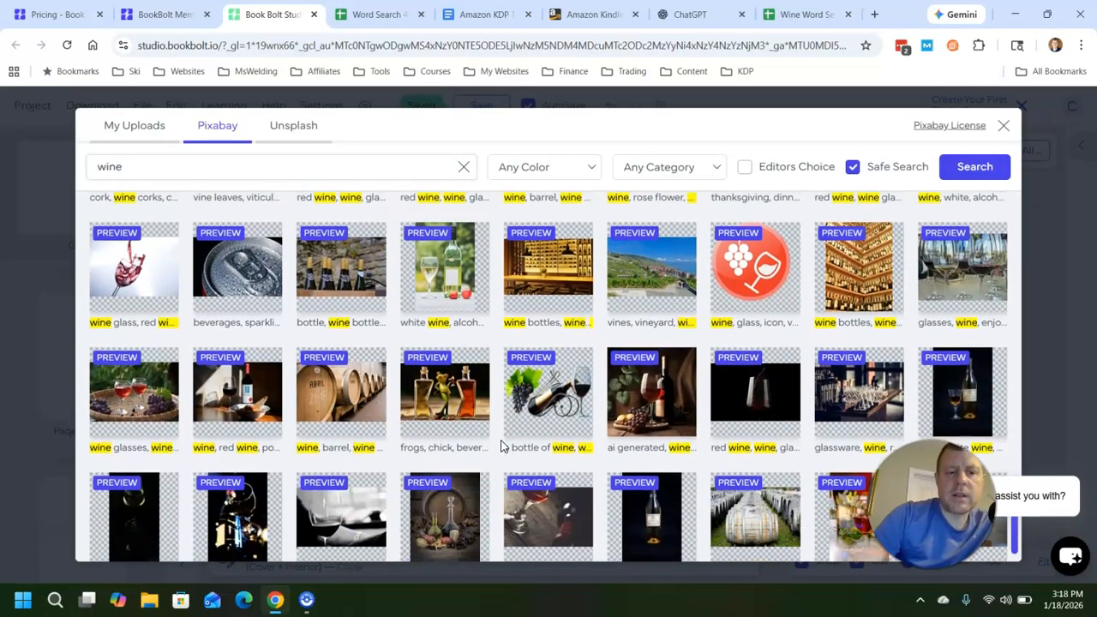
scroll(501, 445, "down", 5)
scroll(501, 446, "up", 5)
scroll(502, 445, "up", 5)
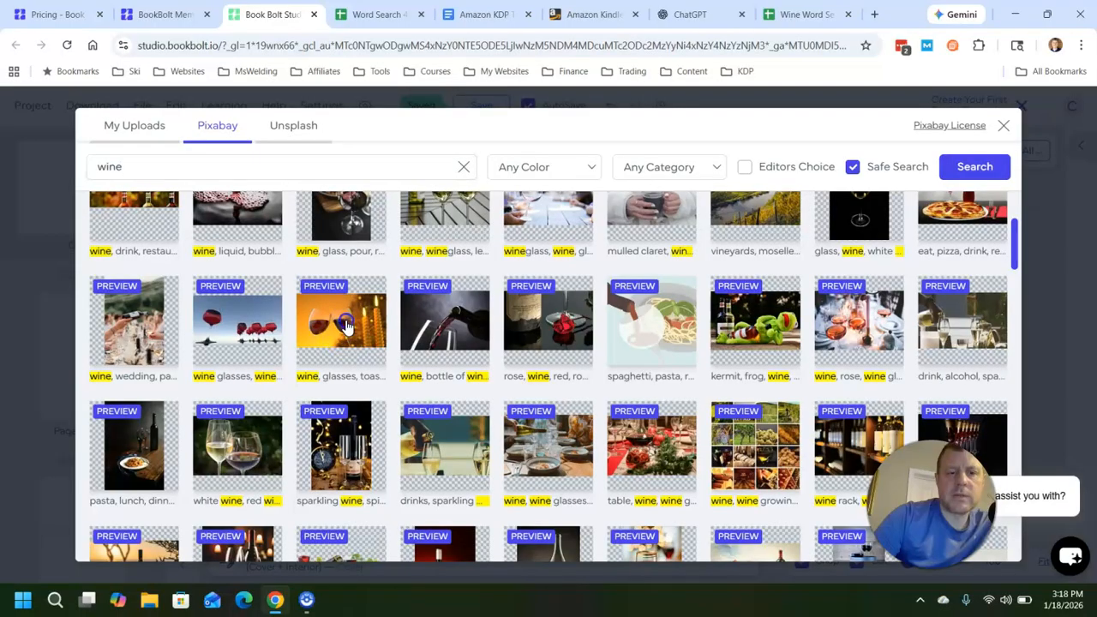
Step: Try the photo of two toasting wine glasses with candles enlarged across the cover, and delete it
left_click(347, 326)
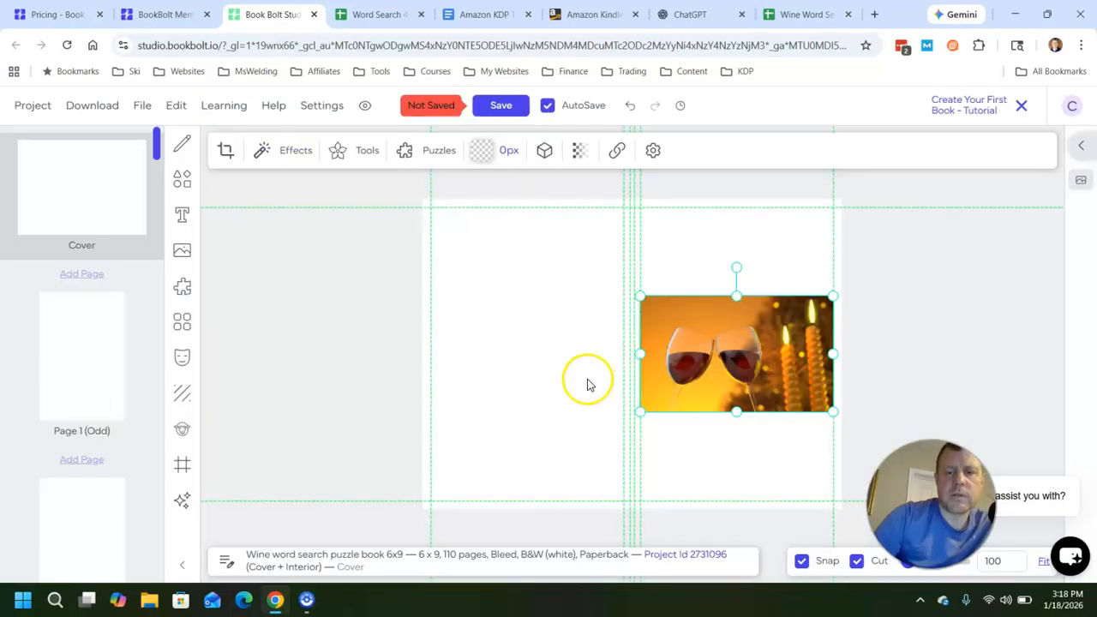
left_click_drag(550, 432, 539, 435)
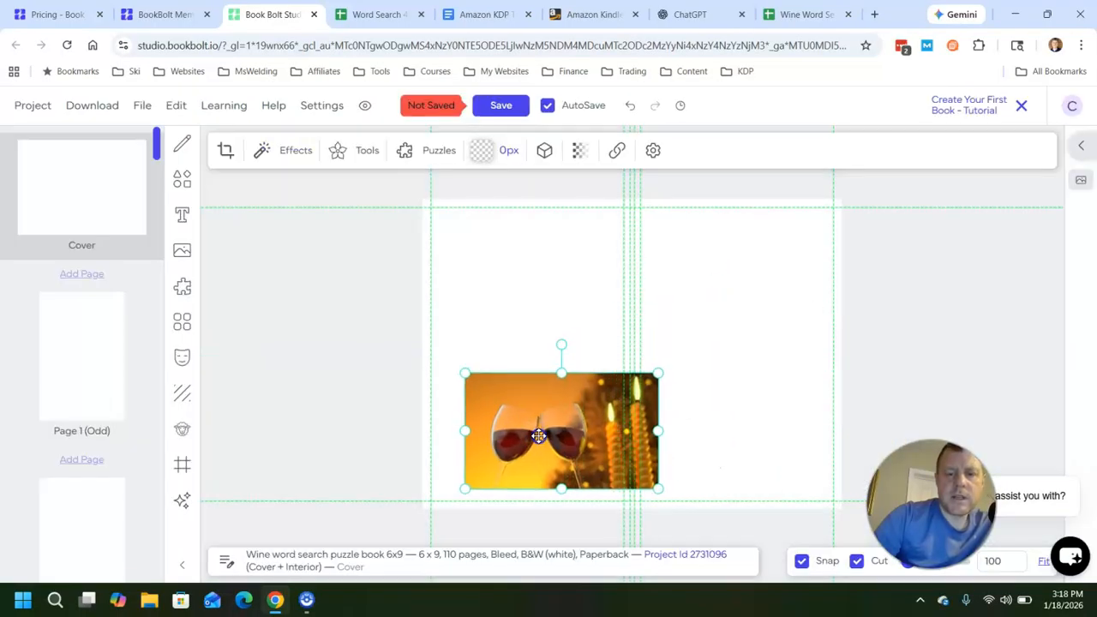
left_click_drag(656, 374, 836, 227)
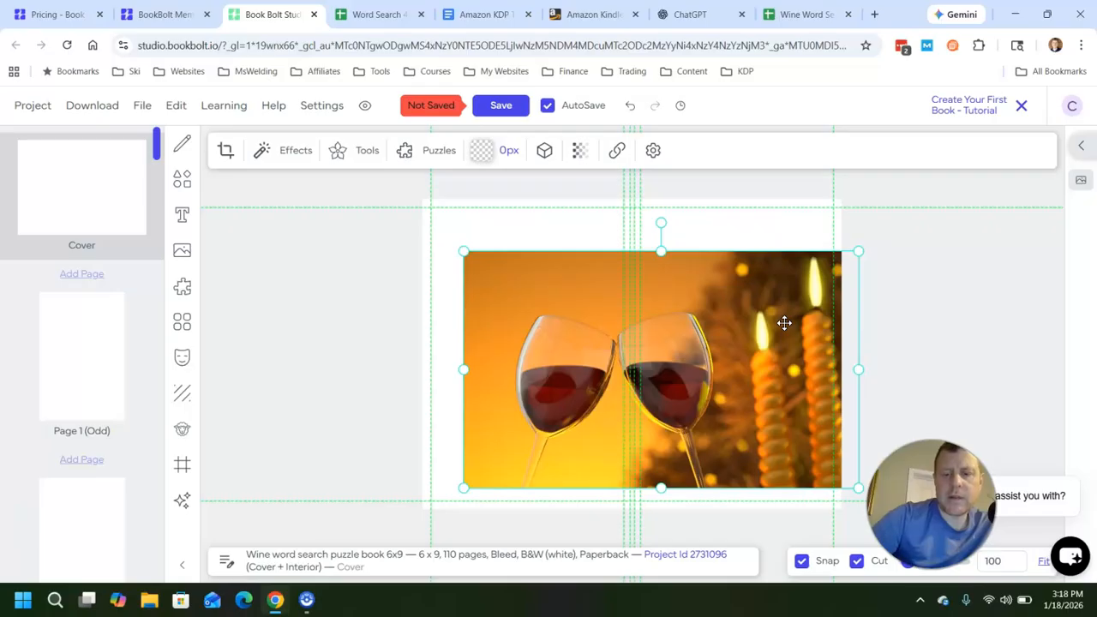
key("Delete")
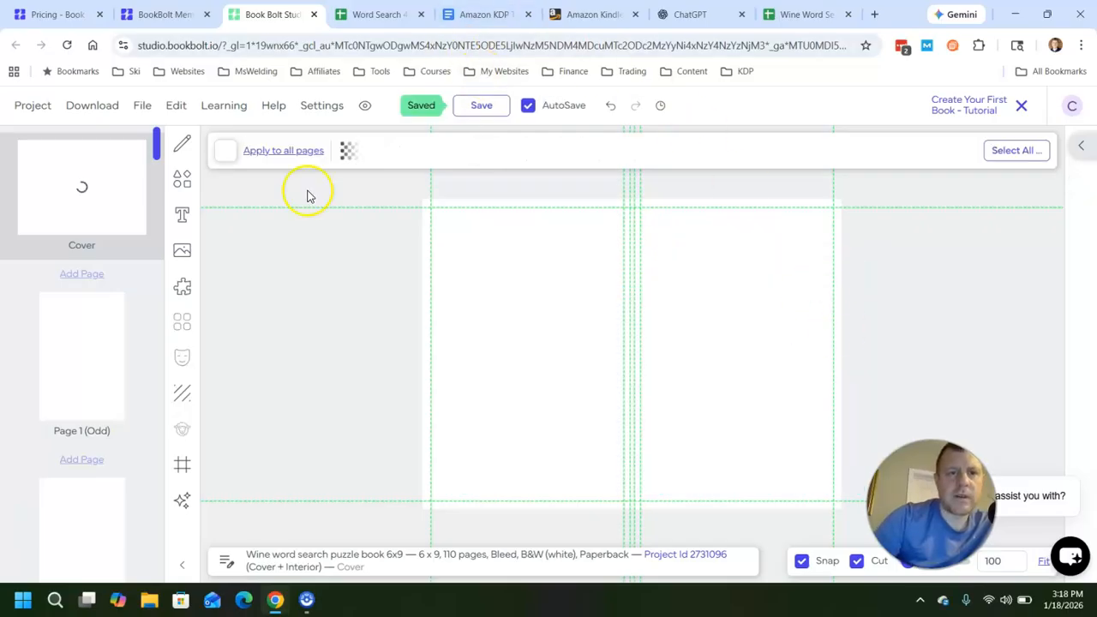
Step: Reopen the Pixabay image library and examine the wine results for another cover background
left_click(186, 251)
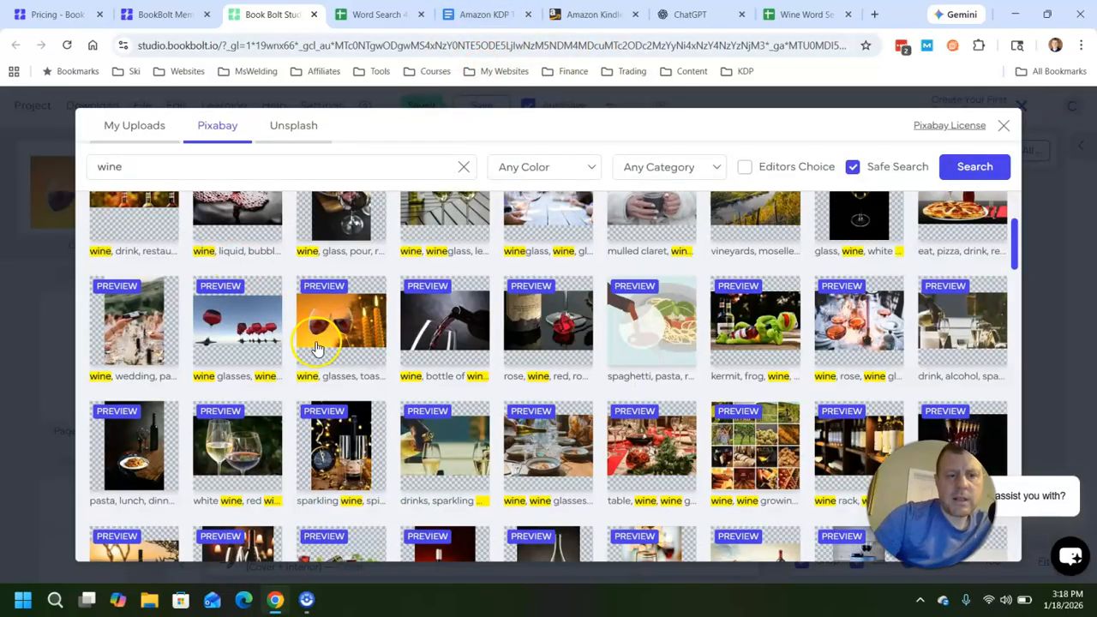
scroll(317, 351, "down", 3)
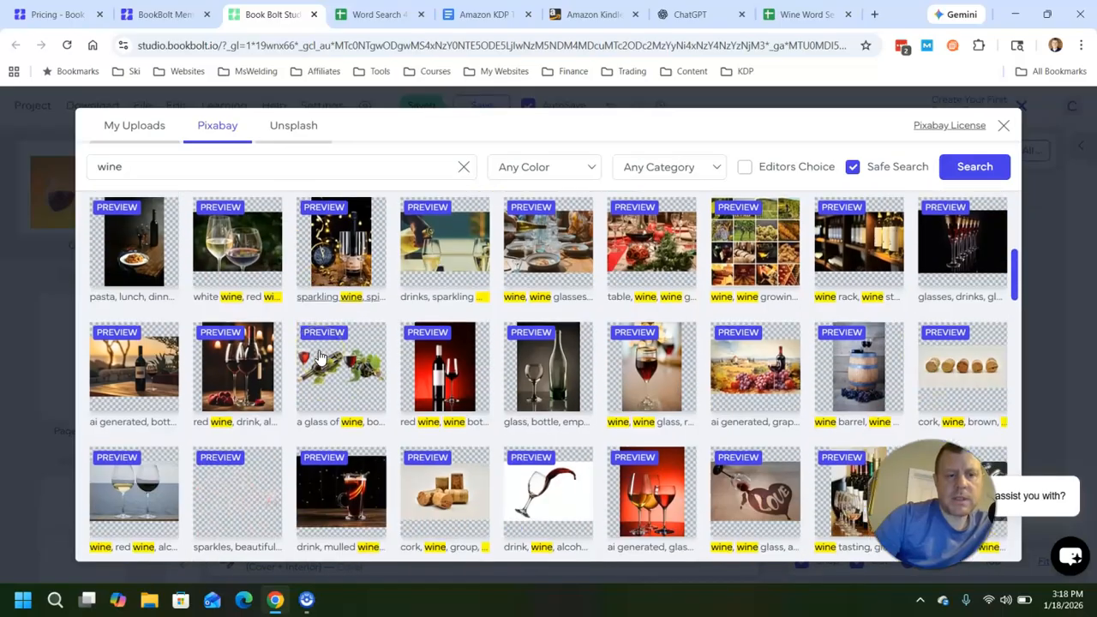
scroll(318, 355, "down", 3)
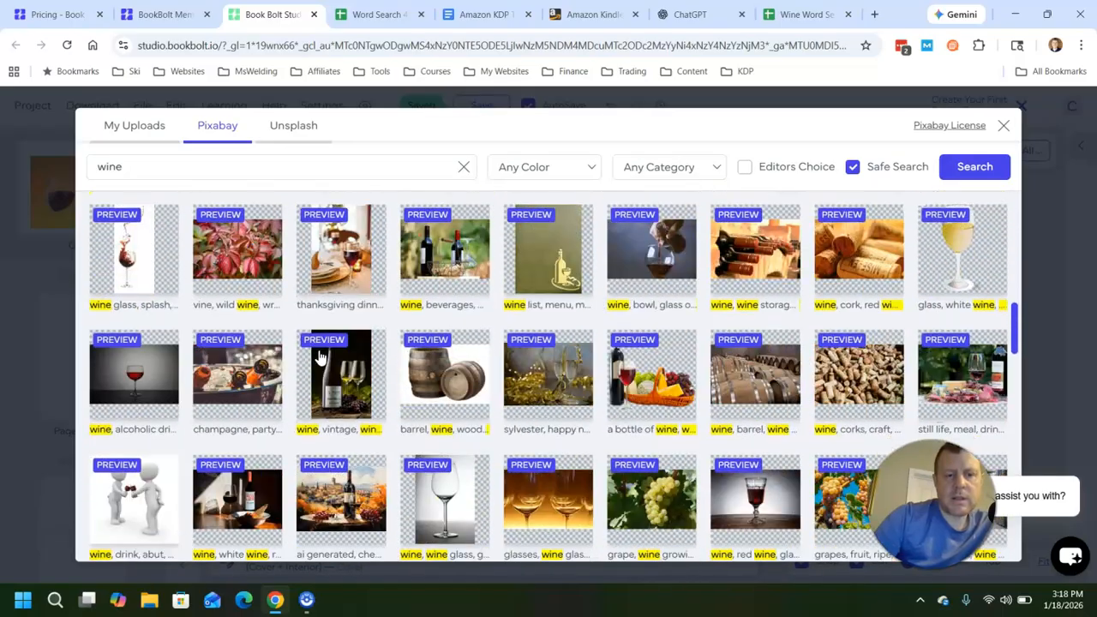
scroll(318, 361, "down", 1)
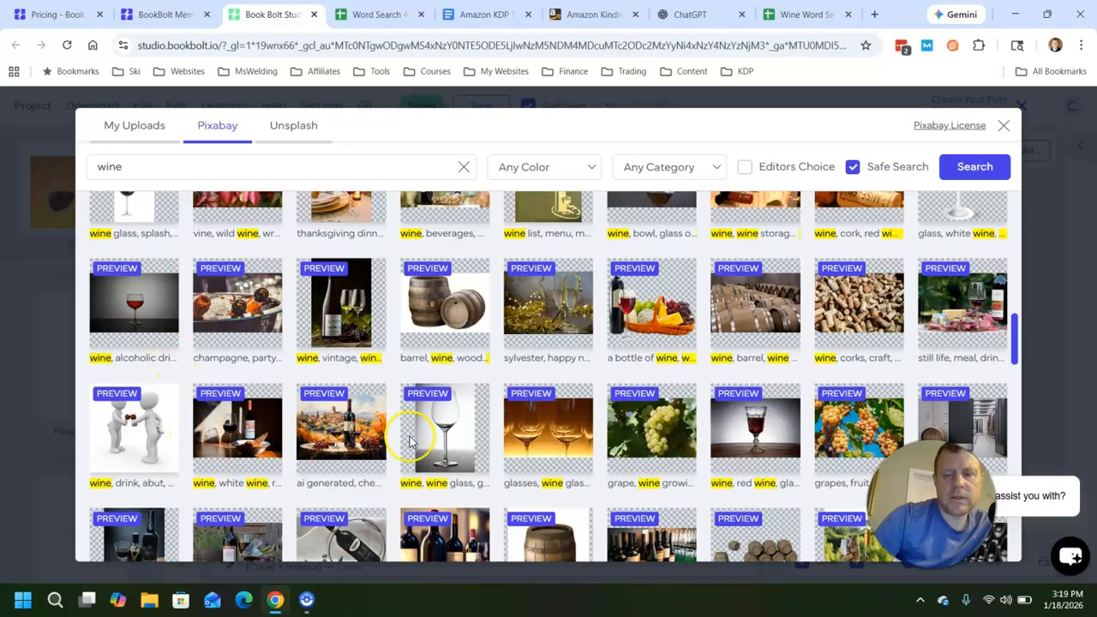
scroll(626, 446, "down", 2)
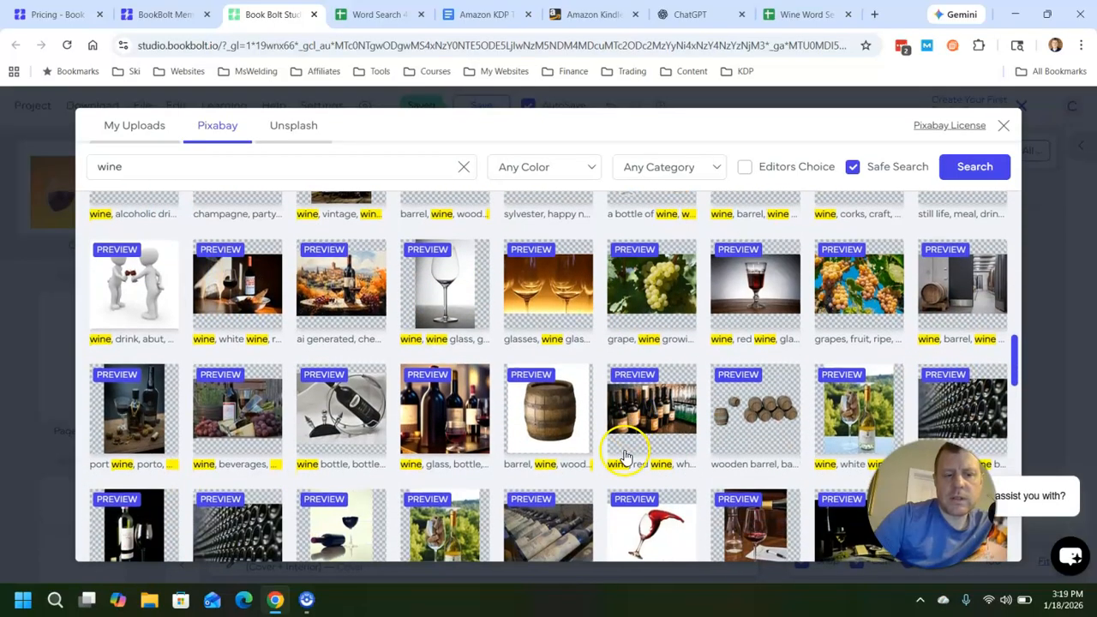
scroll(626, 454, "down", 3)
scroll(816, 417, "down", 2)
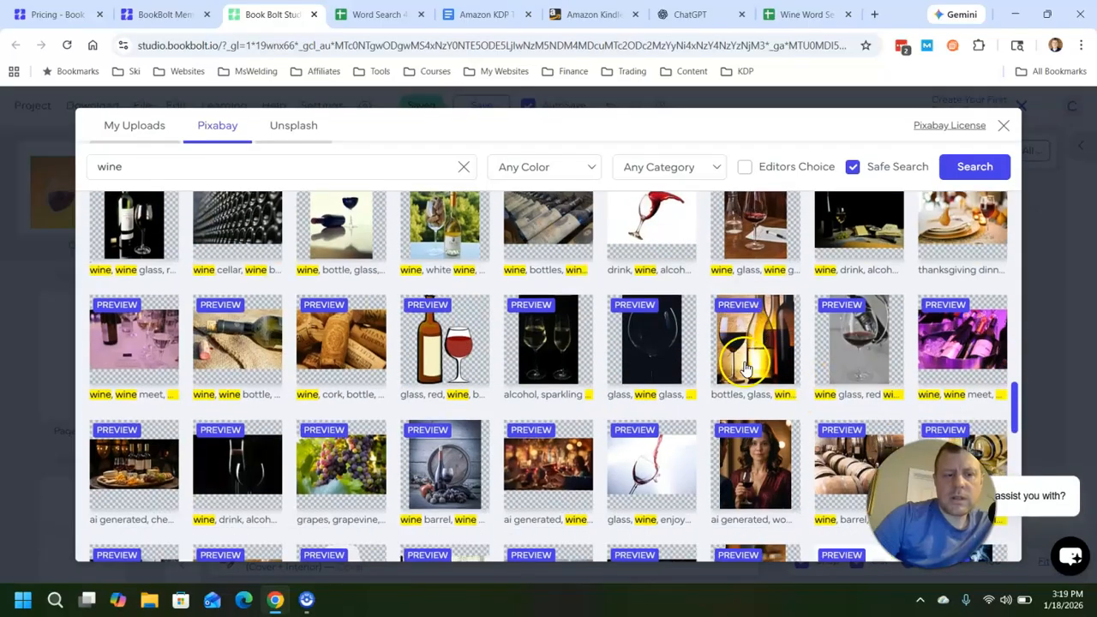
scroll(739, 370, "down", 1)
scroll(351, 421, "down", 3)
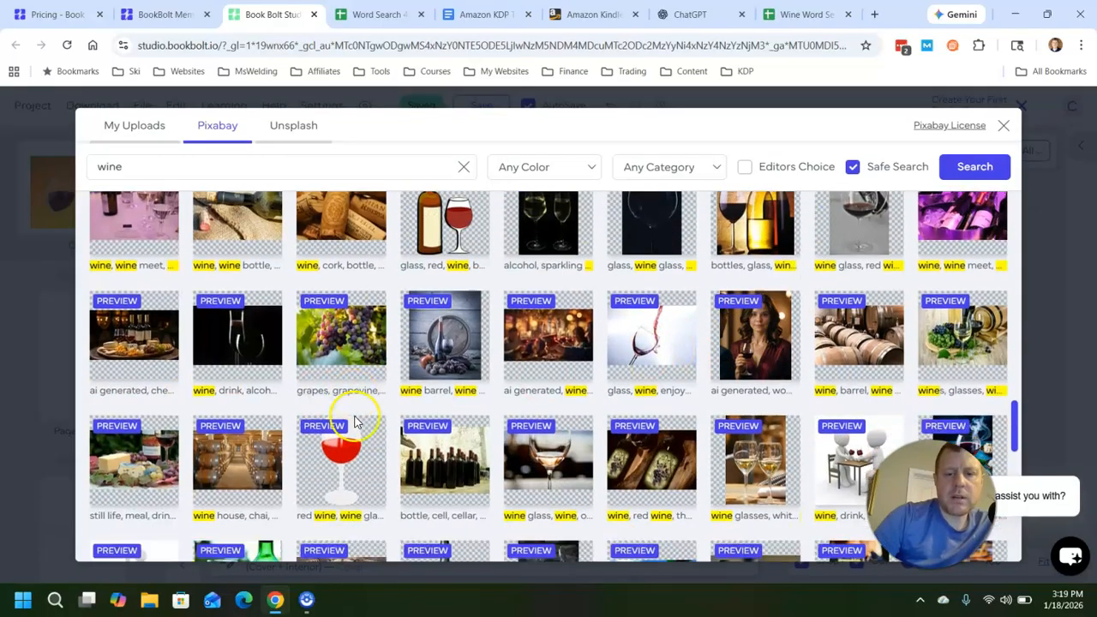
scroll(352, 423, "down", 4)
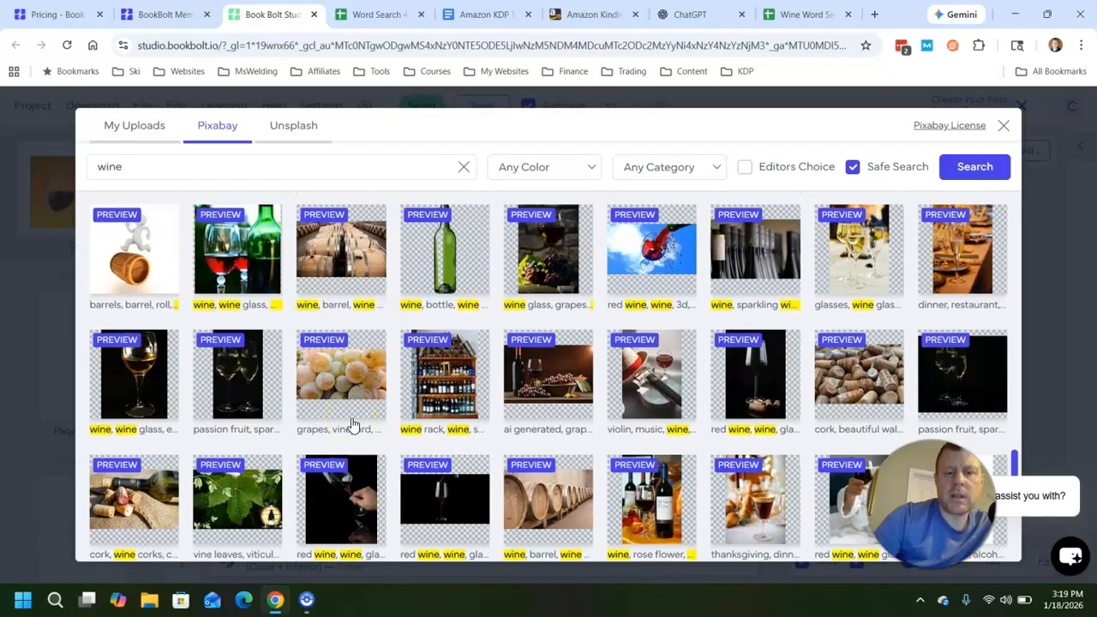
scroll(406, 424, "down", 1)
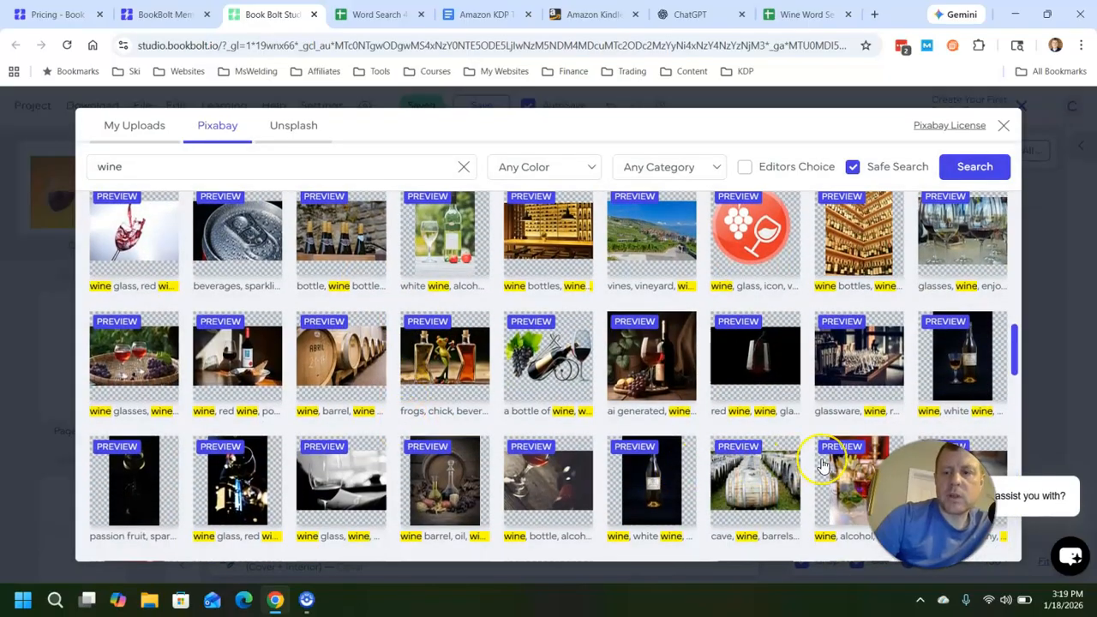
scroll(823, 464, "up", 6)
scroll(823, 464, "up", 2)
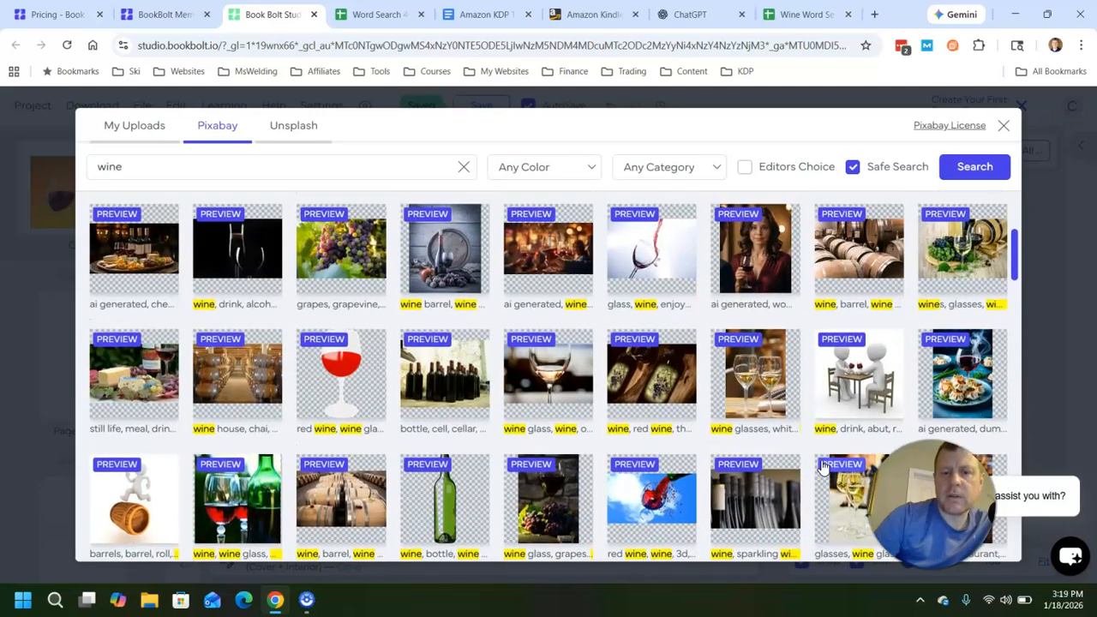
scroll(823, 465, "up", 1)
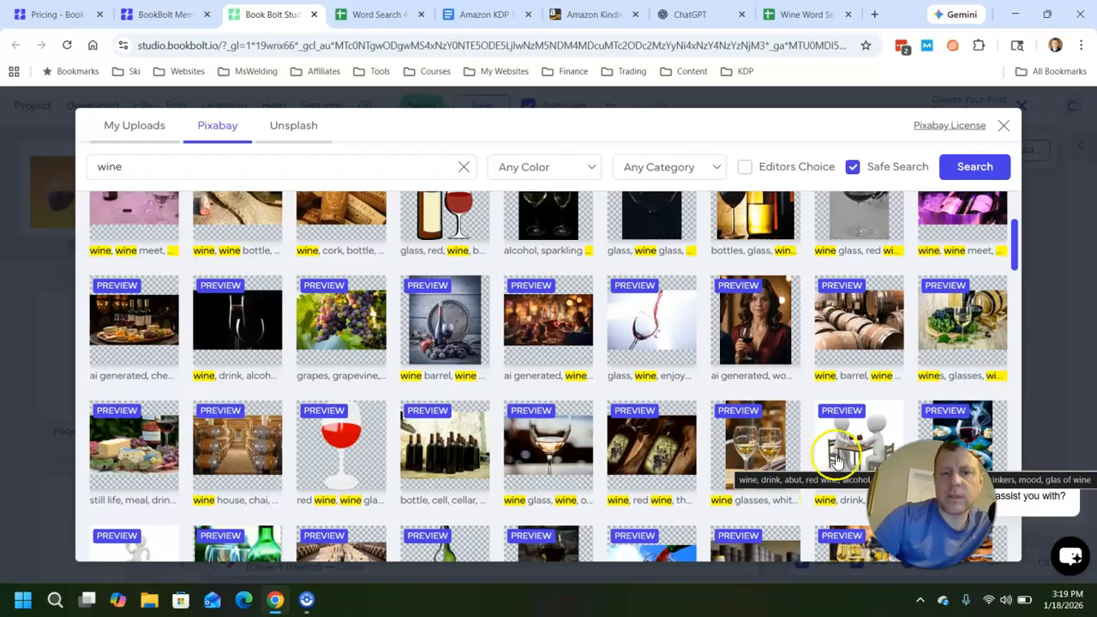
Step: Try the AI-generated photo of a hand holding a red wine glass, stretched over the whole cover, and delete it
left_click(574, 323)
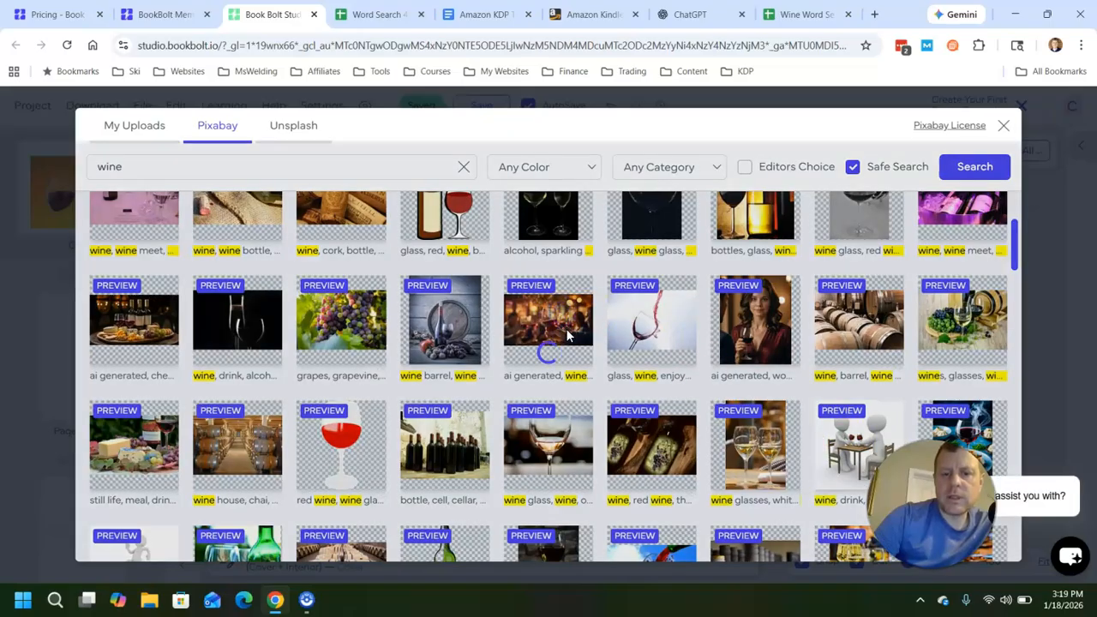
left_click_drag(641, 410, 414, 561)
left_click_drag(862, 272, 972, 106)
left_click_drag(651, 339, 613, 334)
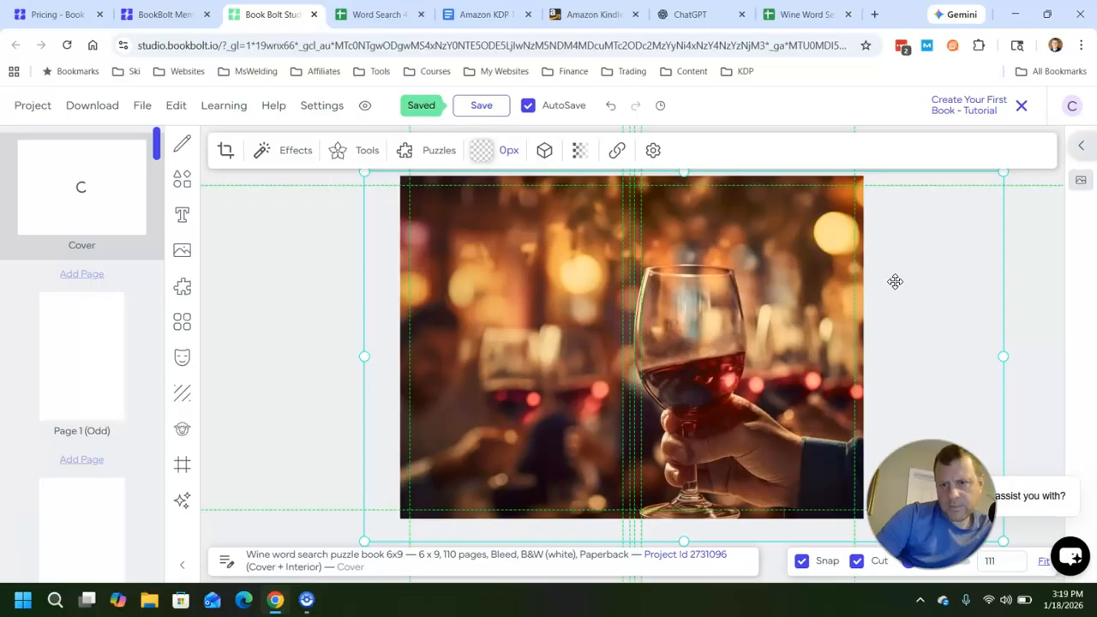
key("Delete")
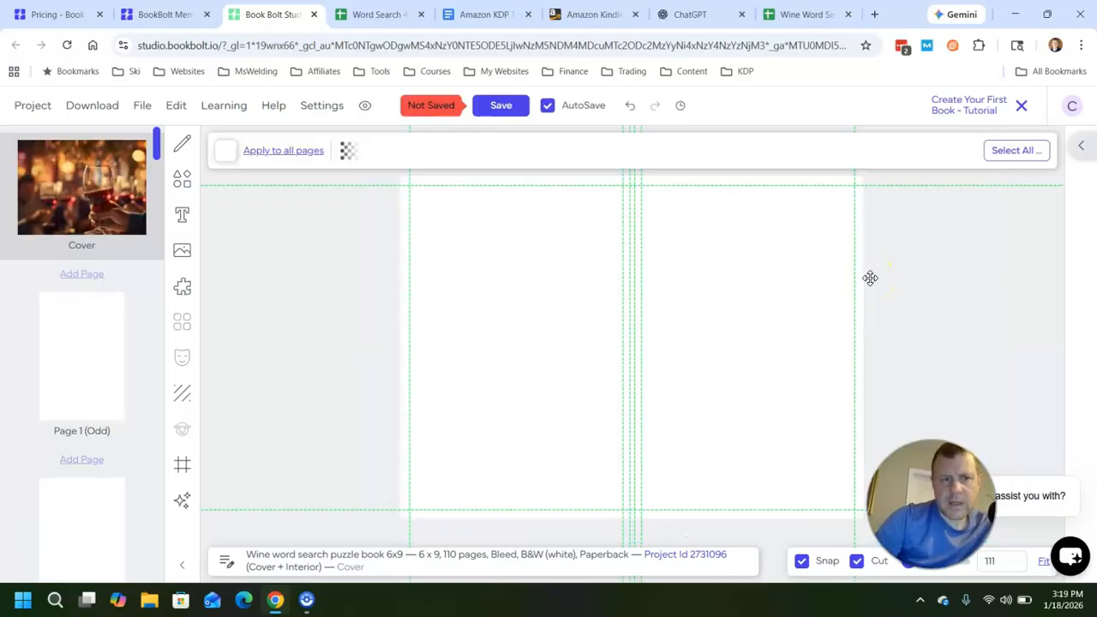
Step: Insert the Pixabay wine photo showing a bottle, a filled glass and a basket of grapes onto the cover
left_click(182, 251)
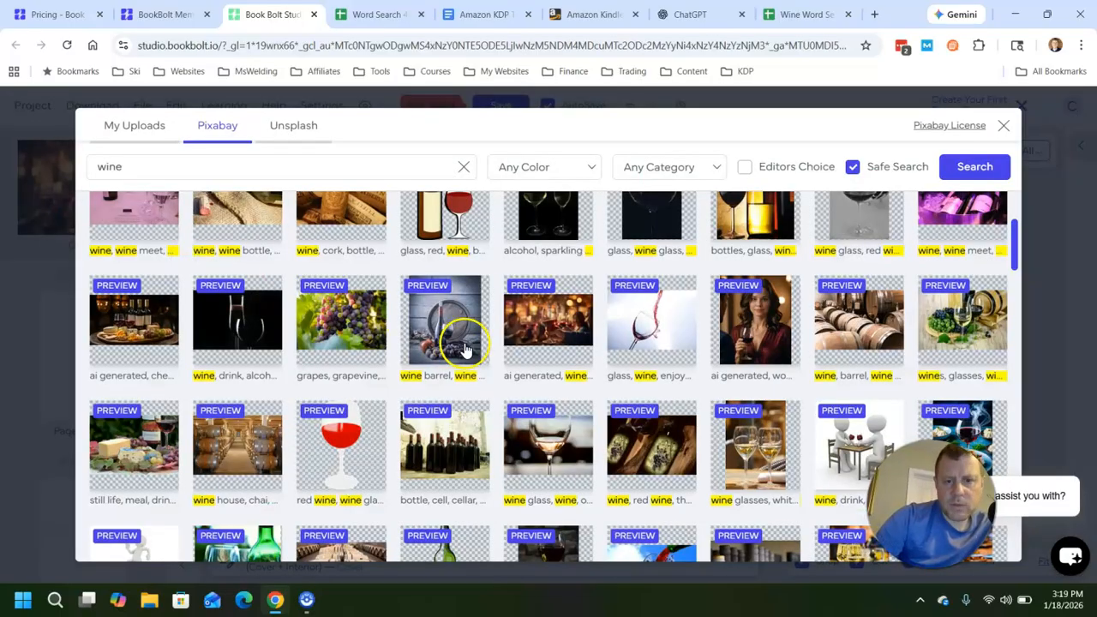
scroll(647, 430, "down", 2)
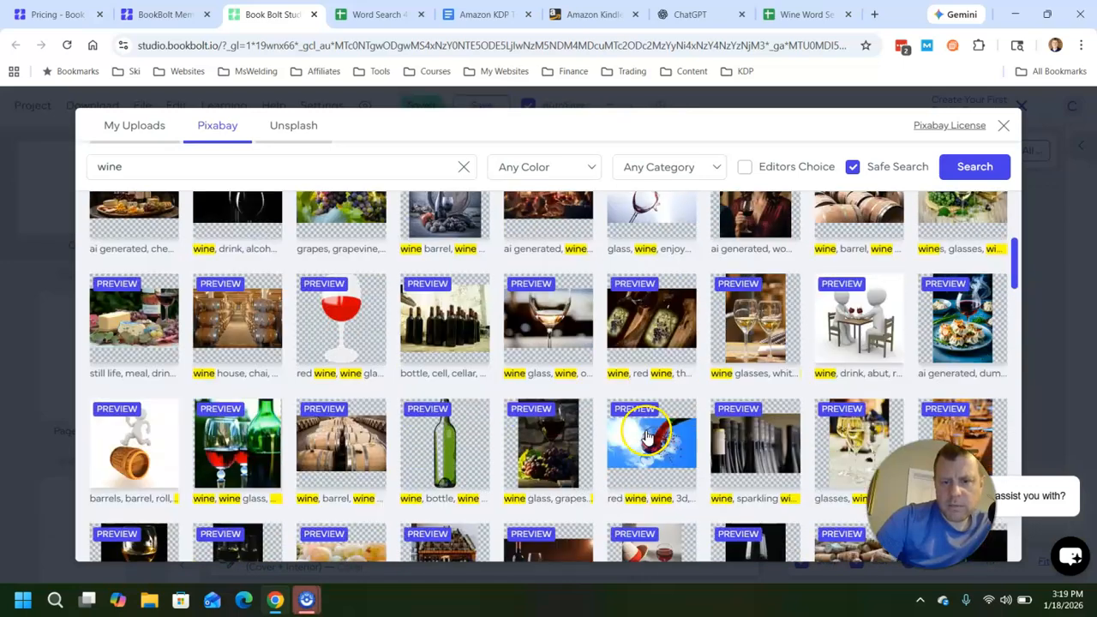
scroll(648, 439, "down", 1)
scroll(645, 446, "down", 1)
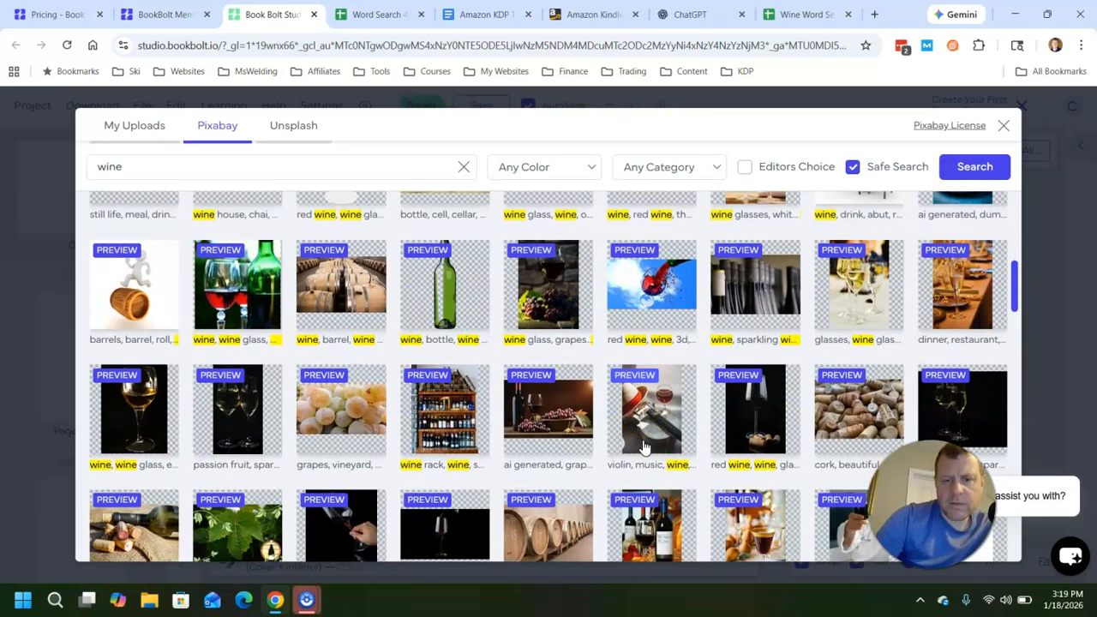
left_click(535, 412)
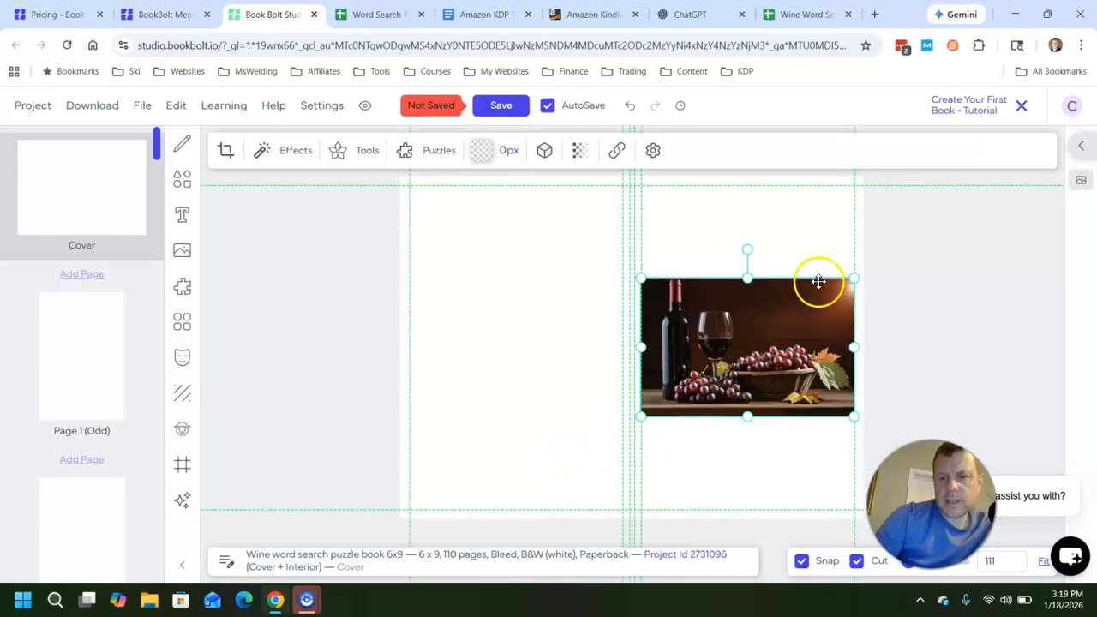
Step: Enlarge the bottle-and-grapes photo so it fills both the front and back cover
left_click_drag(855, 278, 983, 117)
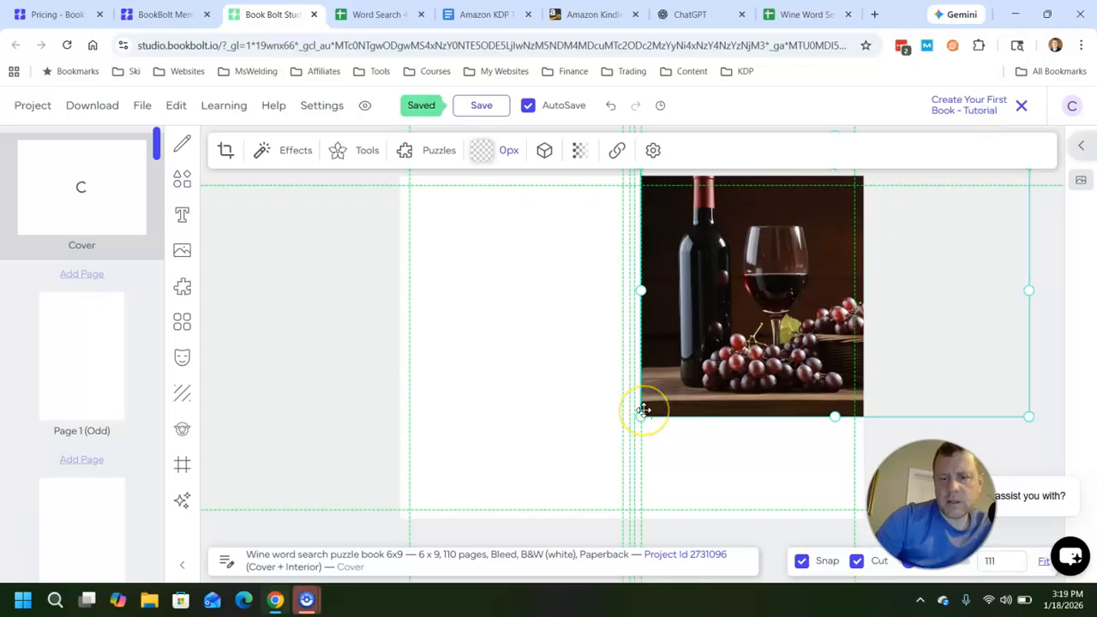
left_click_drag(644, 415, 361, 535)
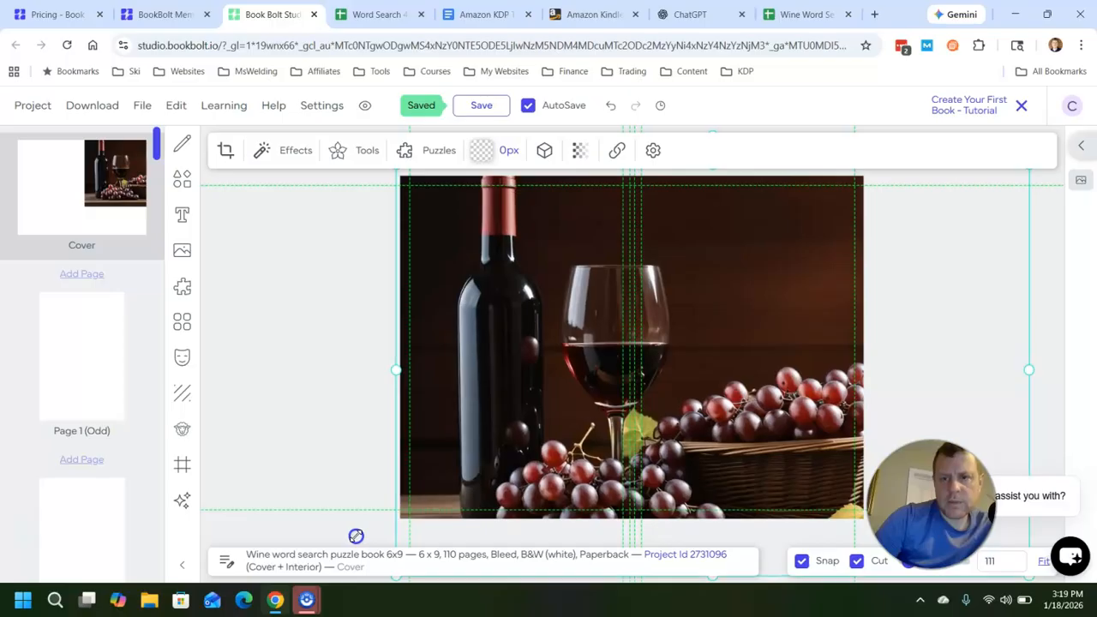
left_click(459, 449)
left_click_drag(458, 439, 456, 443)
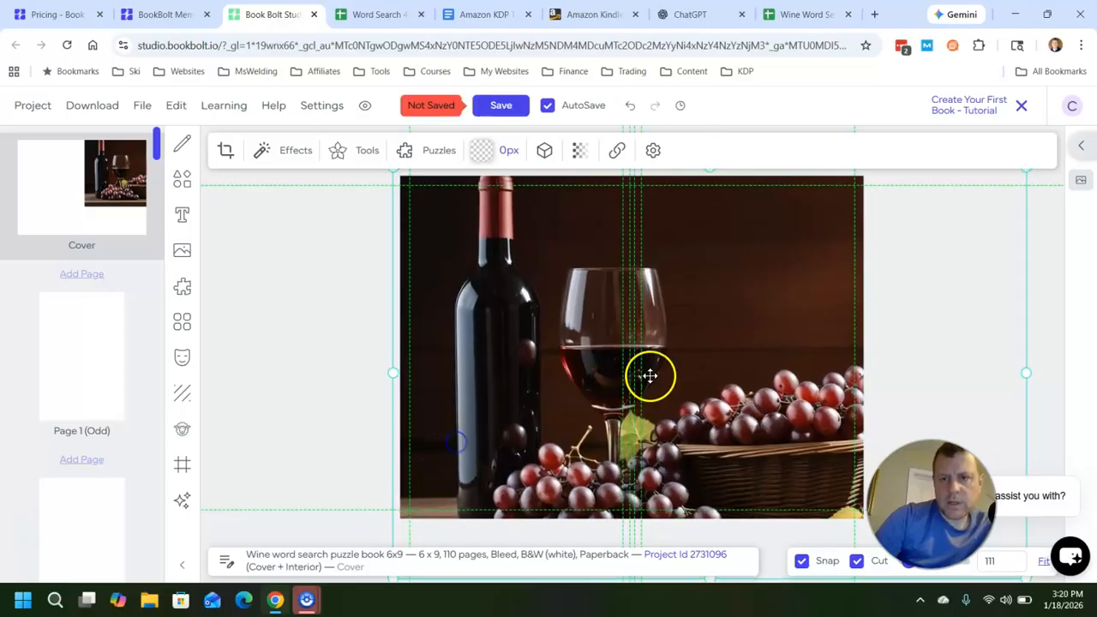
left_click_drag(890, 341, 799, 368)
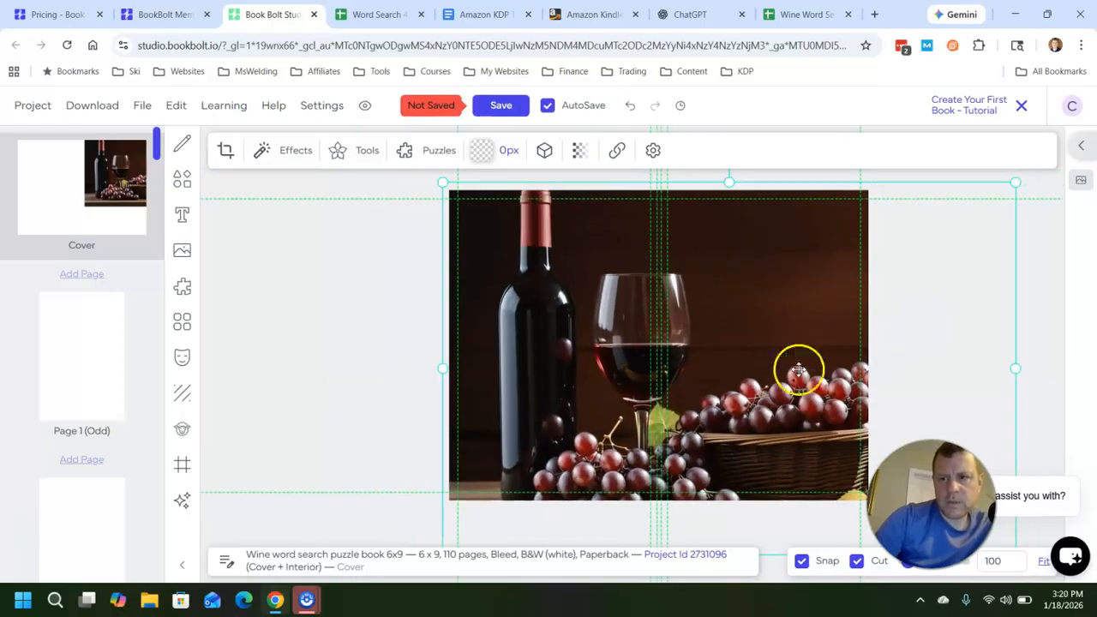
Step: Shrink and reposition the photo so it still covers the full spread, with the whole bottle on the back and the grape basket on the front
left_click_drag(1016, 186, 1013, 187)
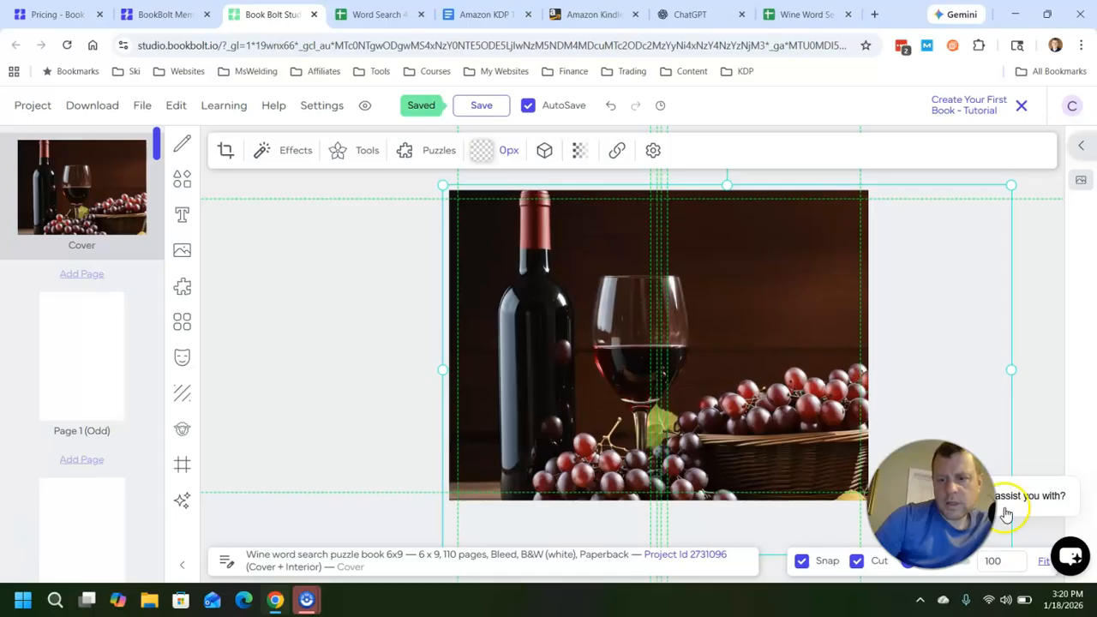
scroll(977, 335, "down", 2)
left_click_drag(537, 518, 585, 477)
left_click_drag(702, 401, 656, 400)
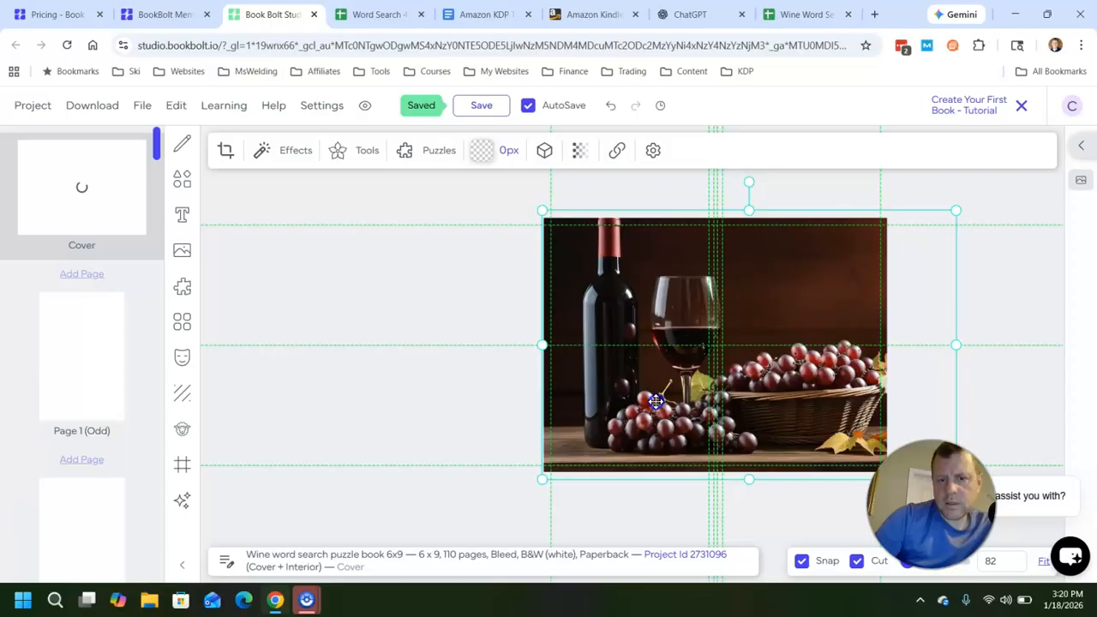
left_click(1019, 337)
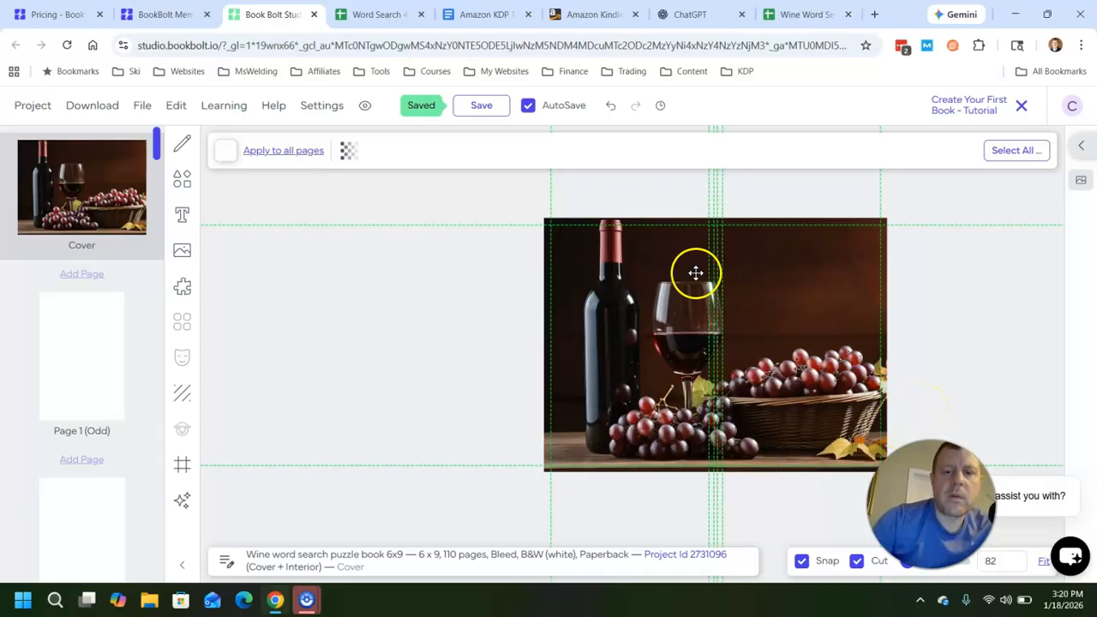
left_click(607, 258)
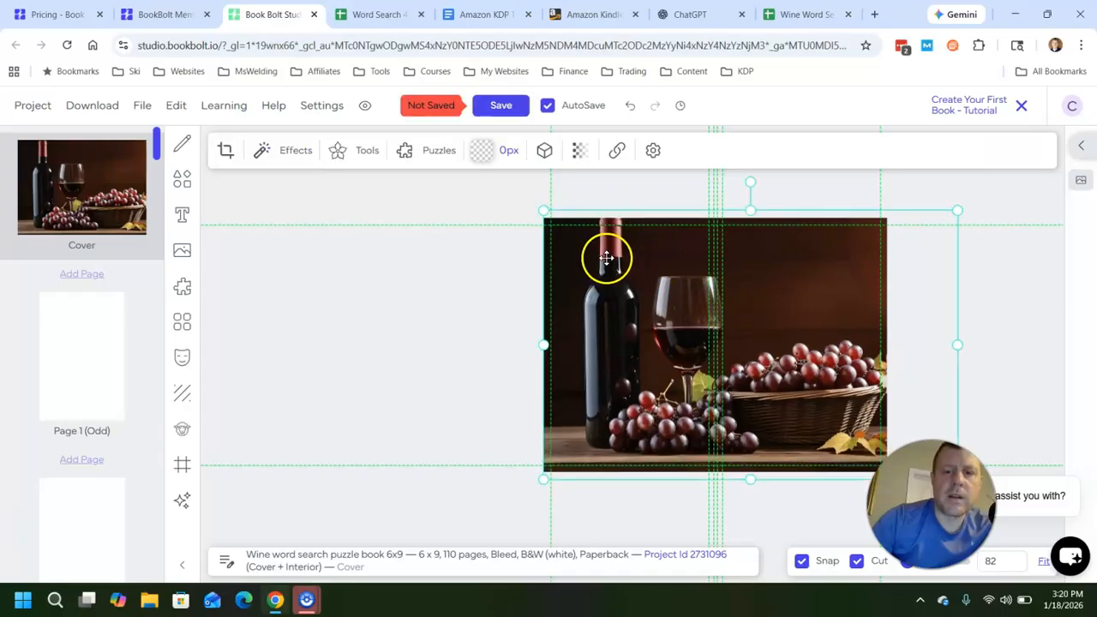
left_click_drag(607, 265, 602, 269)
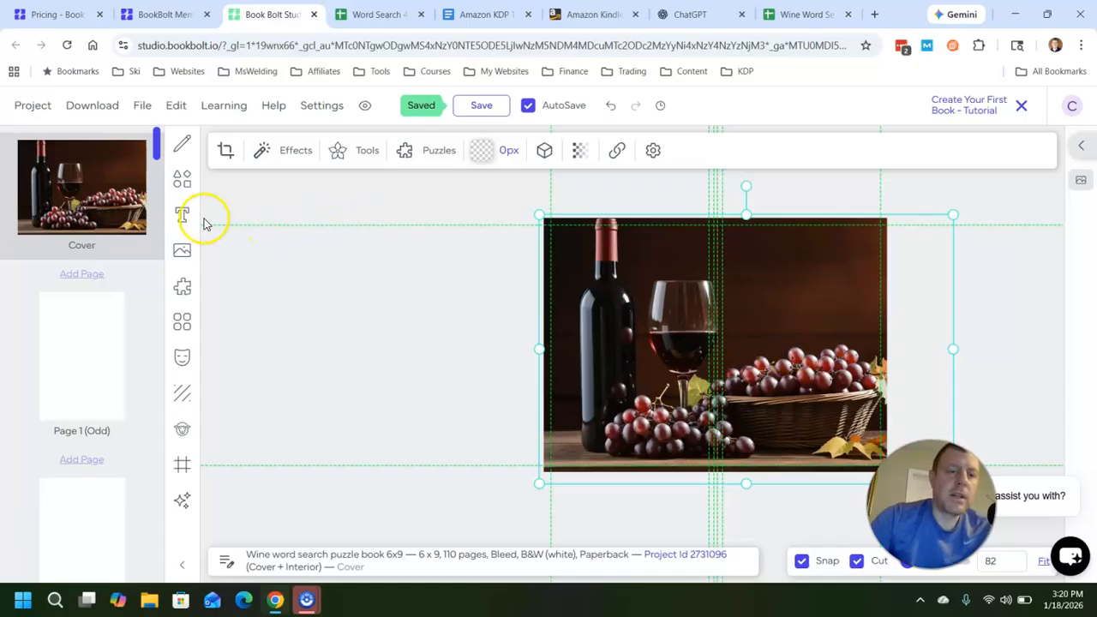
Step: Add a rectangle centred on the front cover and stretch it into a tall title panel
left_click(185, 189)
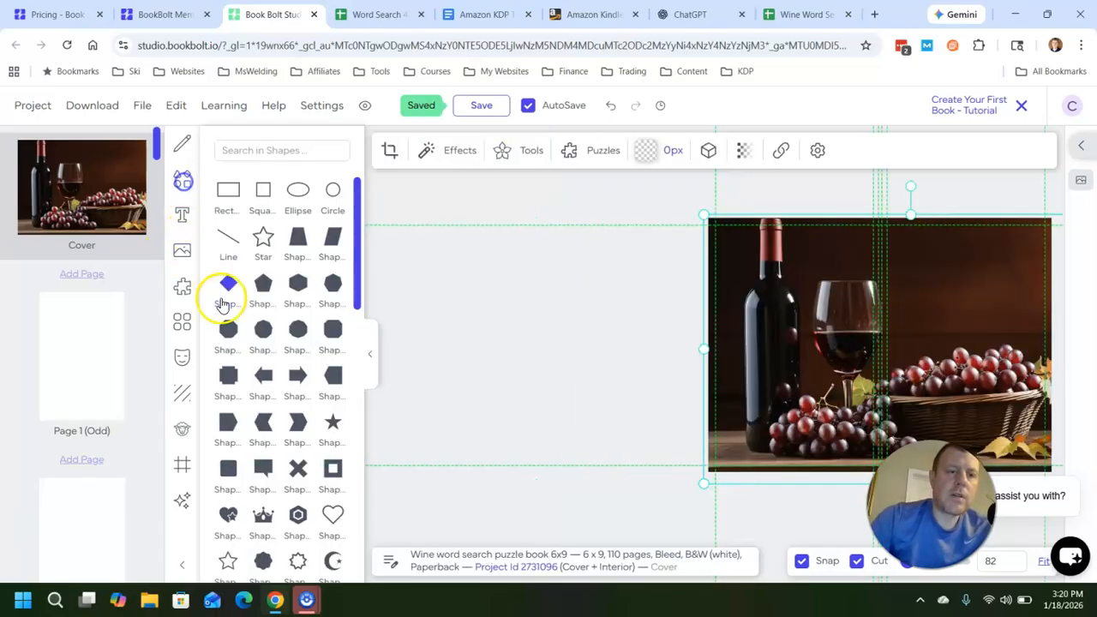
left_click(231, 192)
left_click_drag(914, 326, 992, 288)
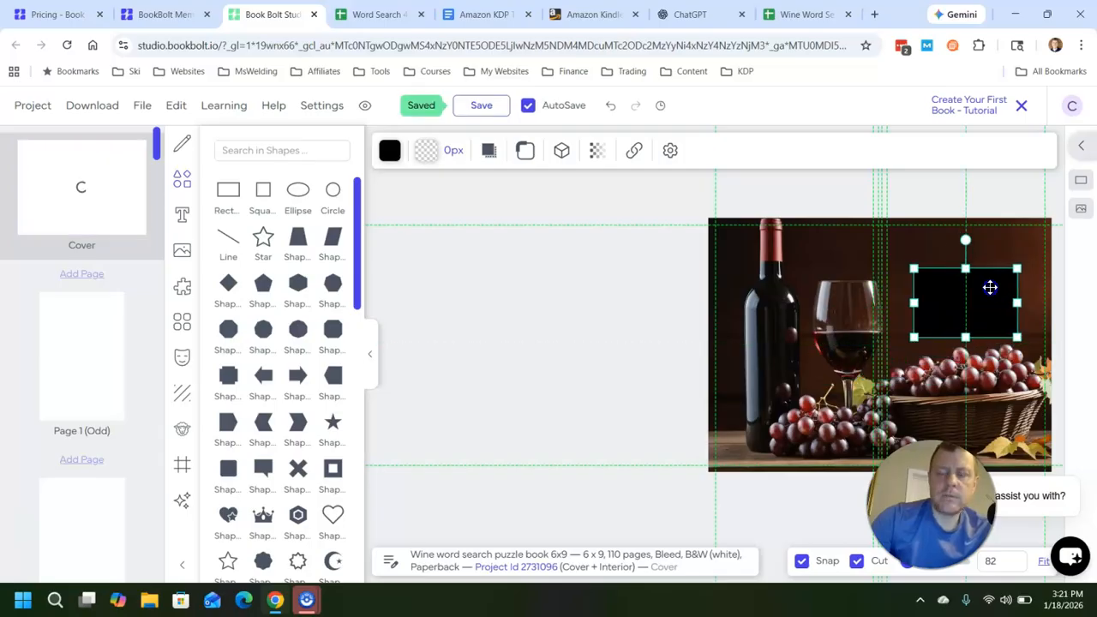
mouse_move(990, 287)
left_mouse_down()
mouse_move(976, 289)
mouse_move(993, 286)
mouse_move(994, 271)
left_mouse_up()
left_click_drag(965, 322, 967, 424)
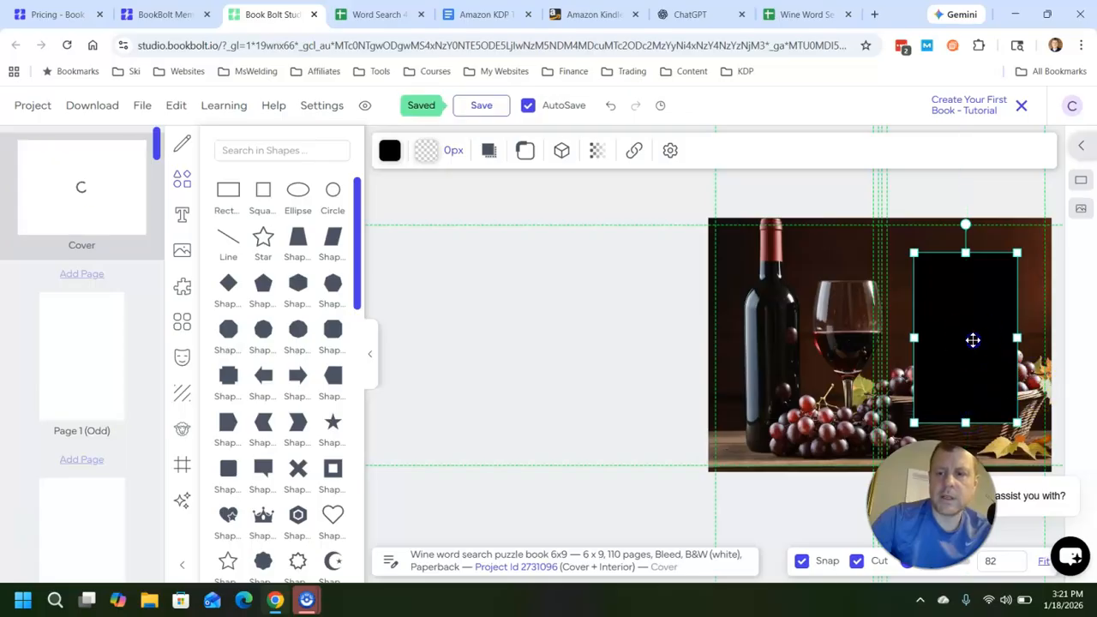
Step: Fill the title panel with white and round its corners with a 0.3 in border radius
left_click(390, 154)
left_click(399, 226)
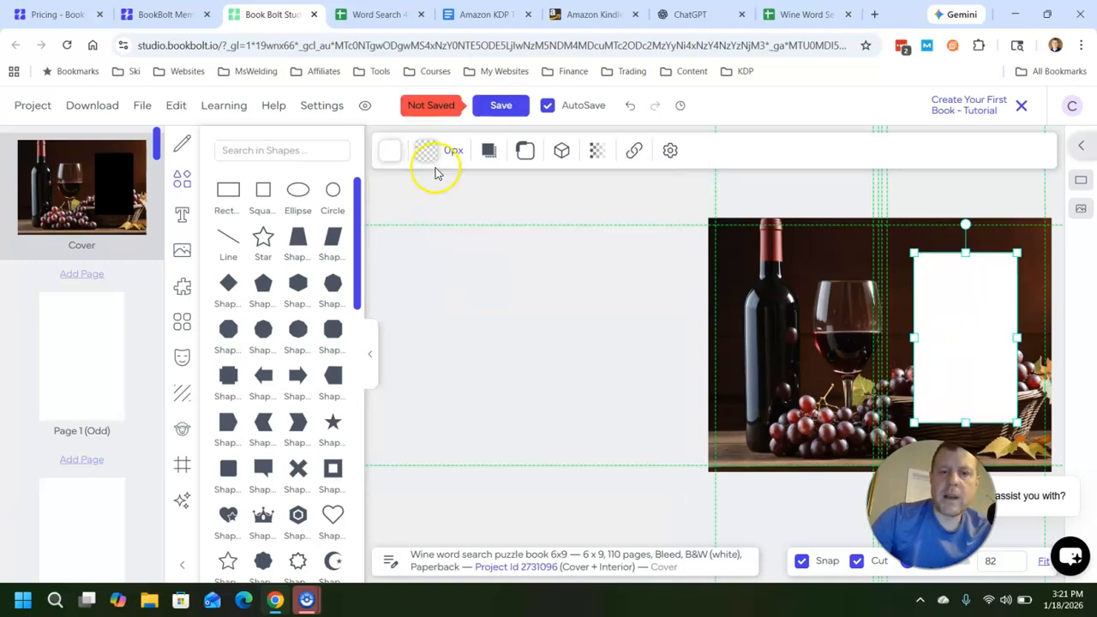
left_click(526, 152)
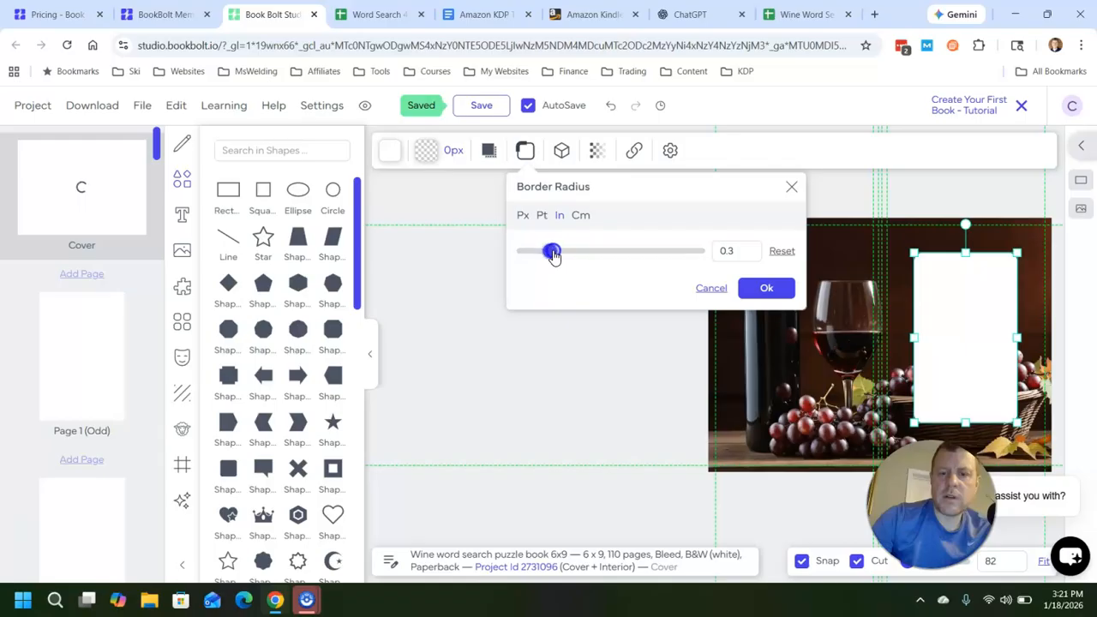
left_click(765, 289)
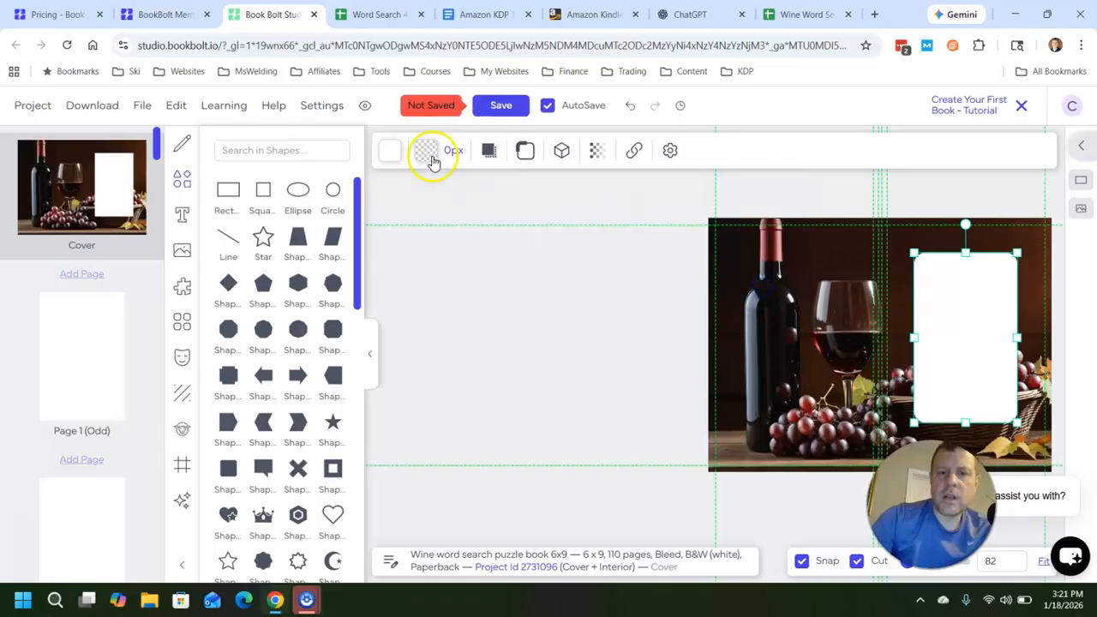
Step: Give the title panel a solid black stroke 20 px wide
left_click(430, 156)
left_click(456, 287)
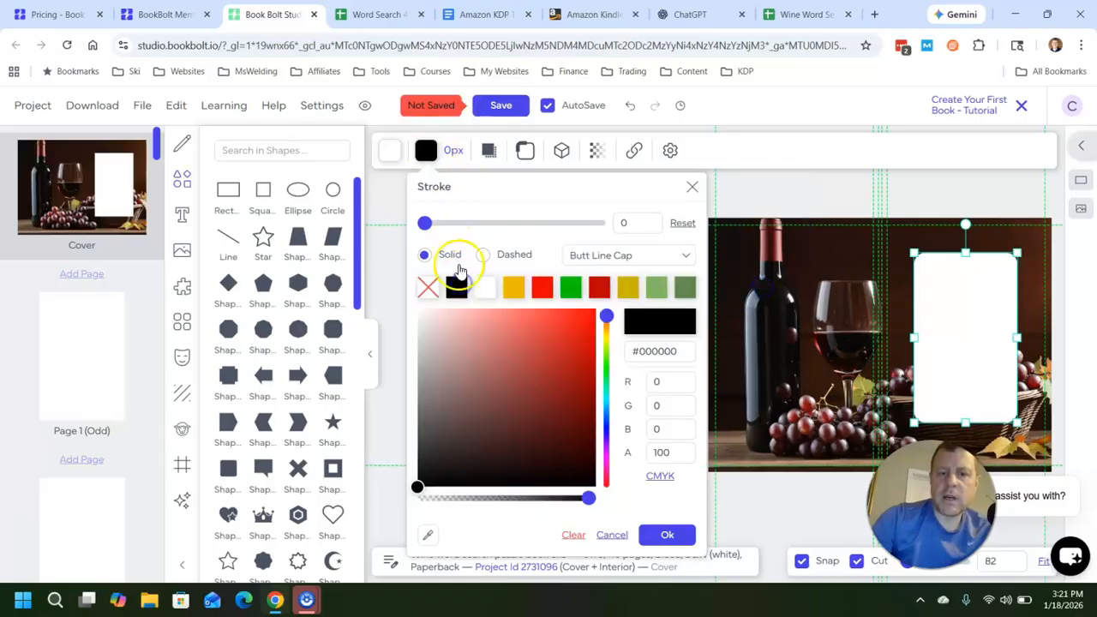
left_click(425, 224)
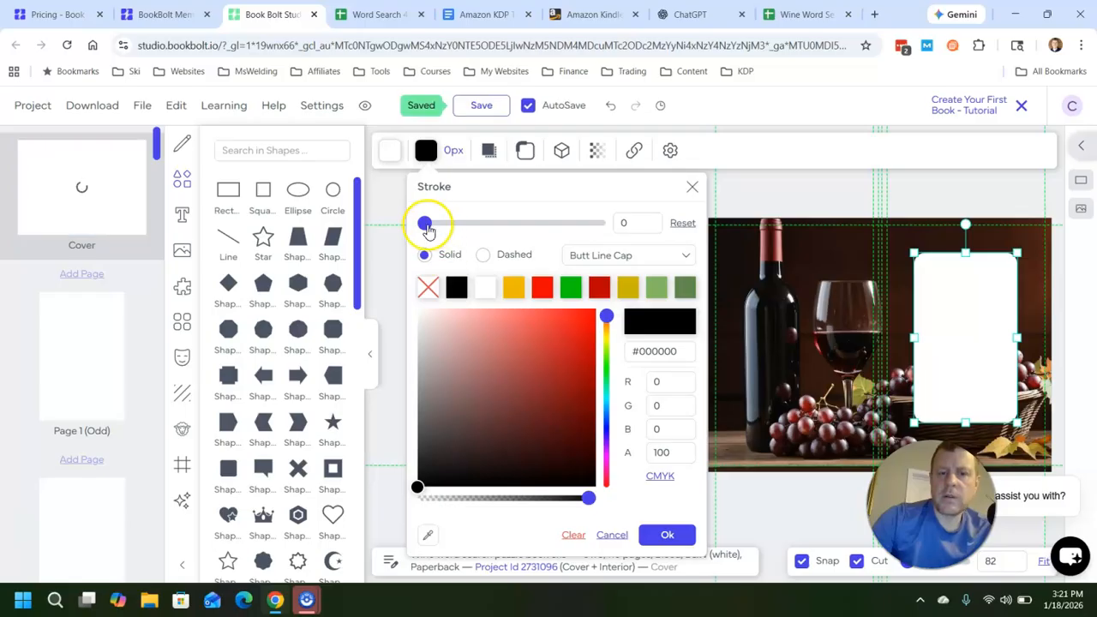
left_click_drag(427, 226, 462, 235)
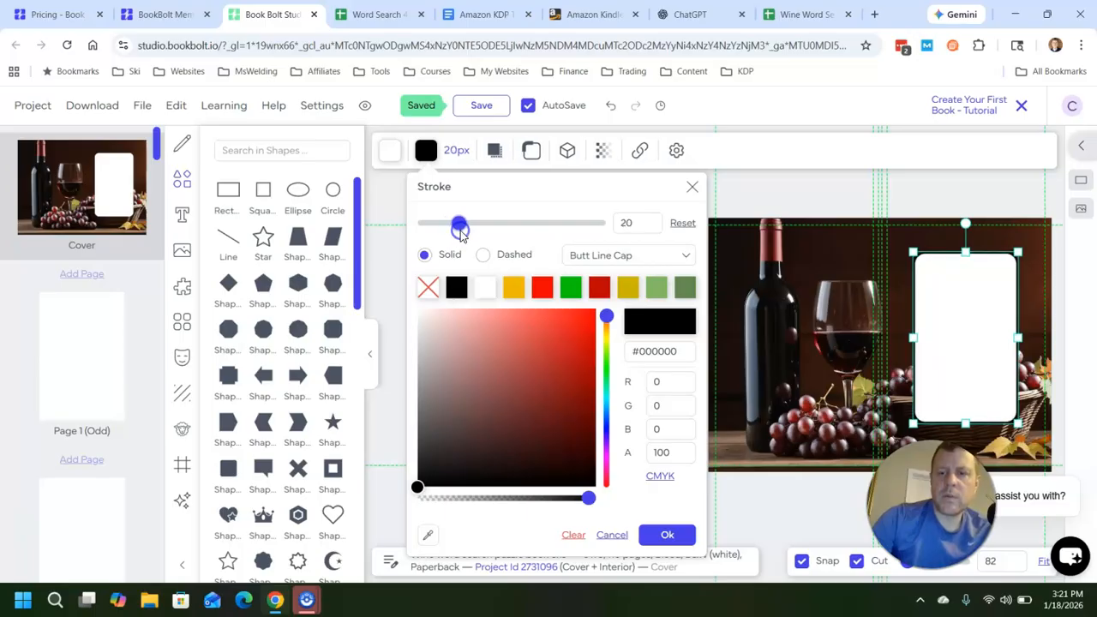
left_click(663, 533)
left_click(792, 211)
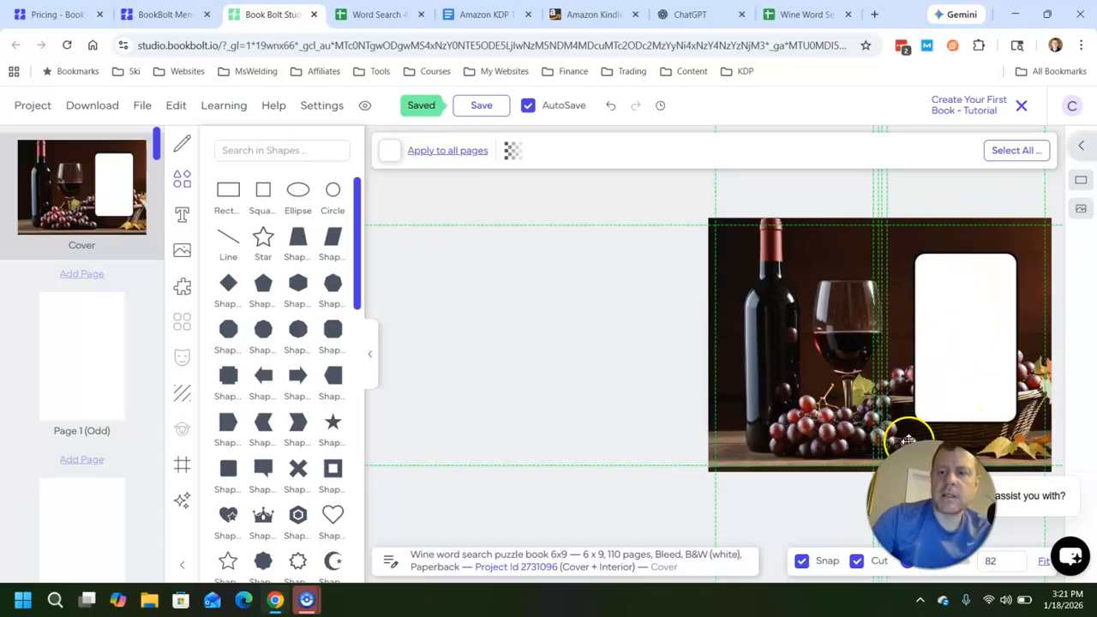
Step: Add a heading reading "Wine" at the top of the white title panel
left_click(185, 218)
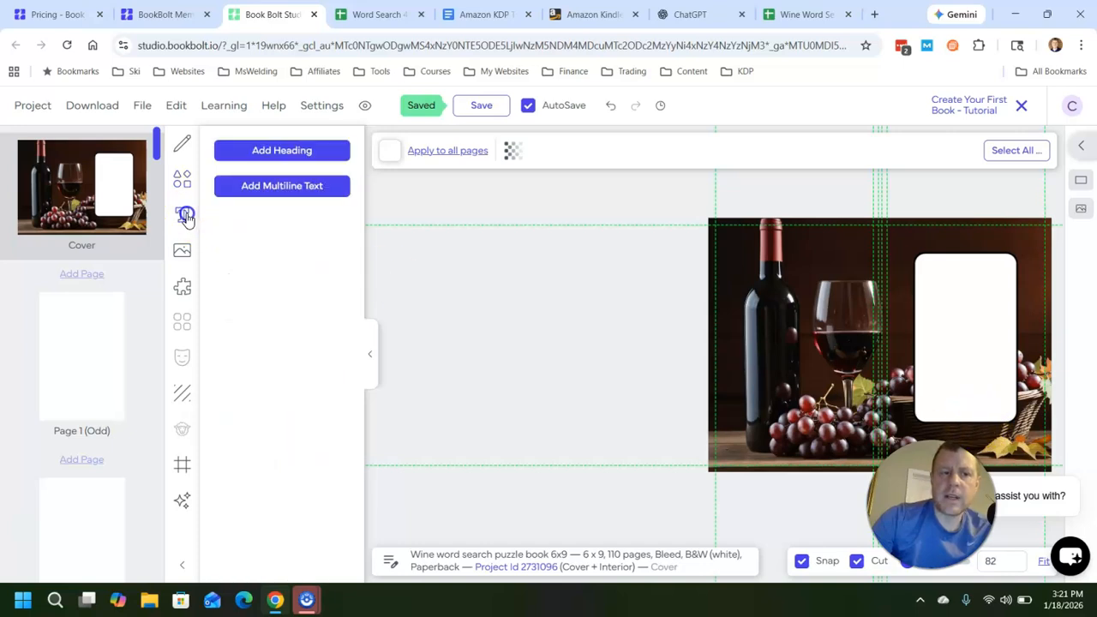
left_click(281, 153)
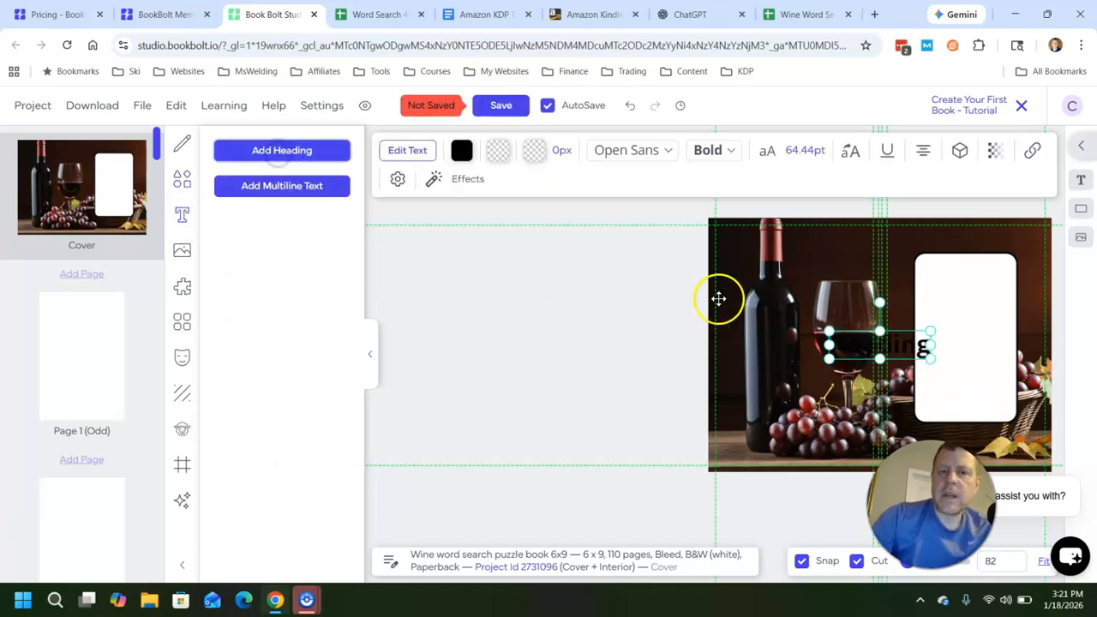
left_click_drag(903, 339, 991, 272)
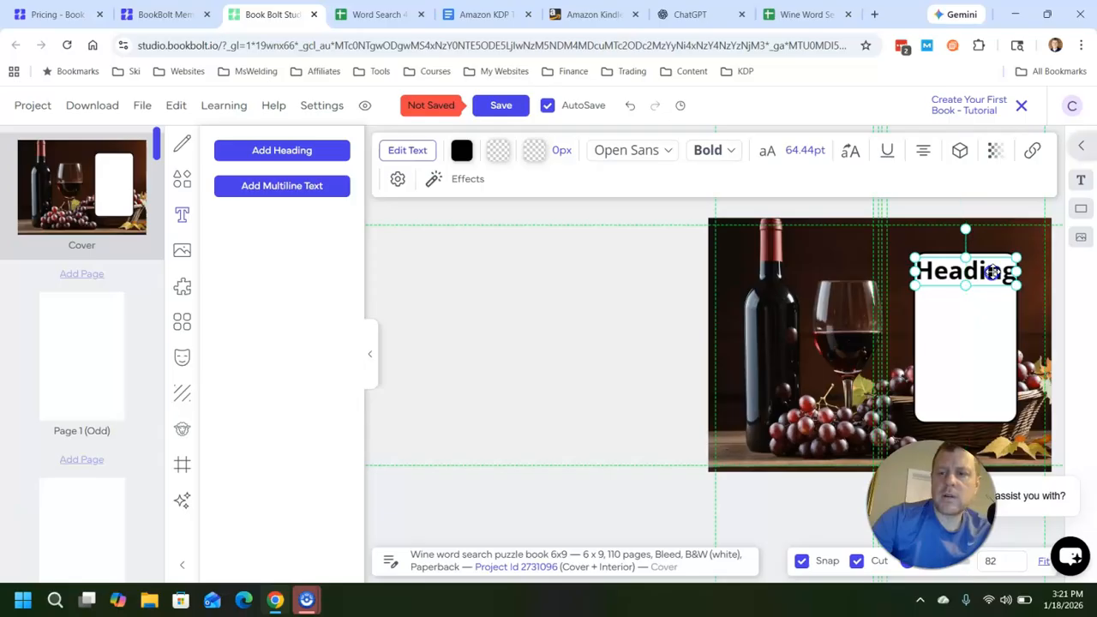
double_click(993, 272)
type("Wint")
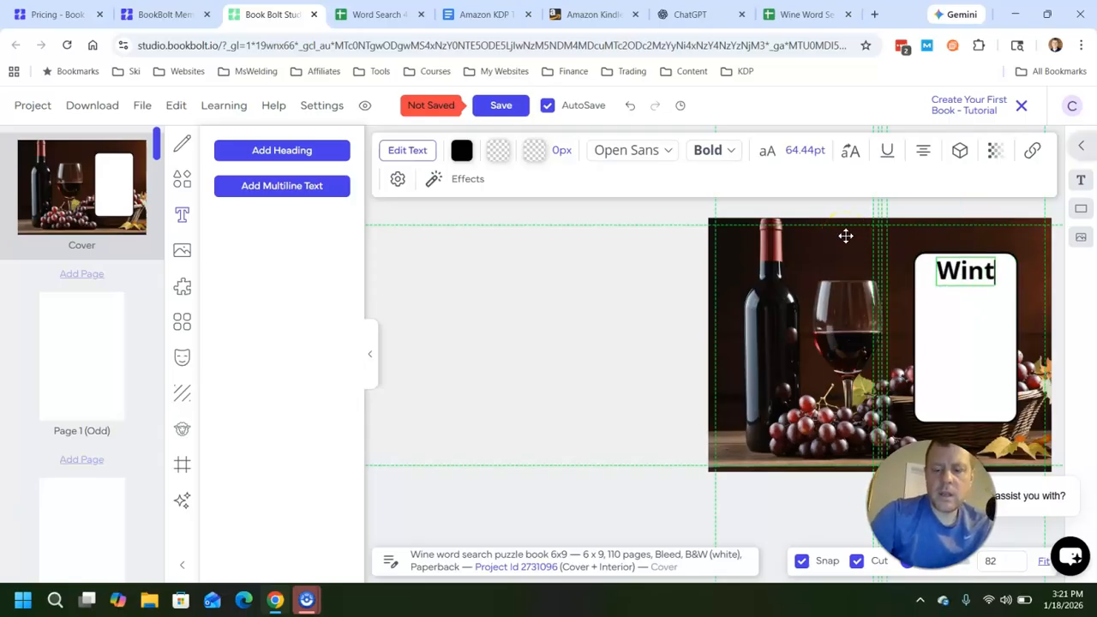
key("BackSpace")
type("e")
Step: Add a second heading reading "Word Search" directly beneath "Wine" on the front cover
left_click(269, 152)
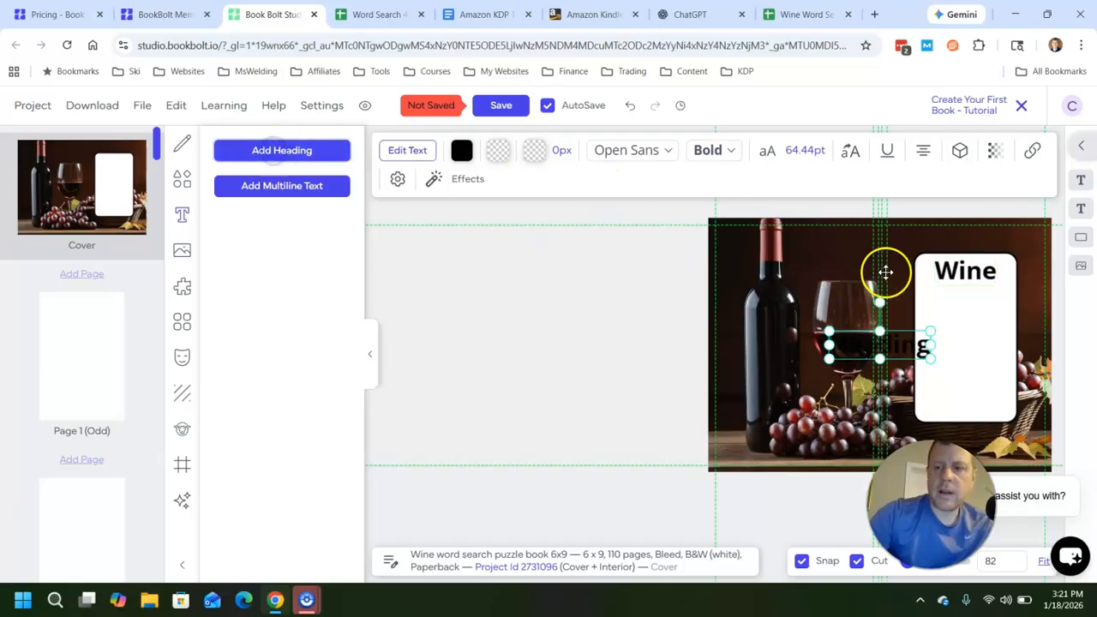
left_click_drag(931, 357, 994, 301)
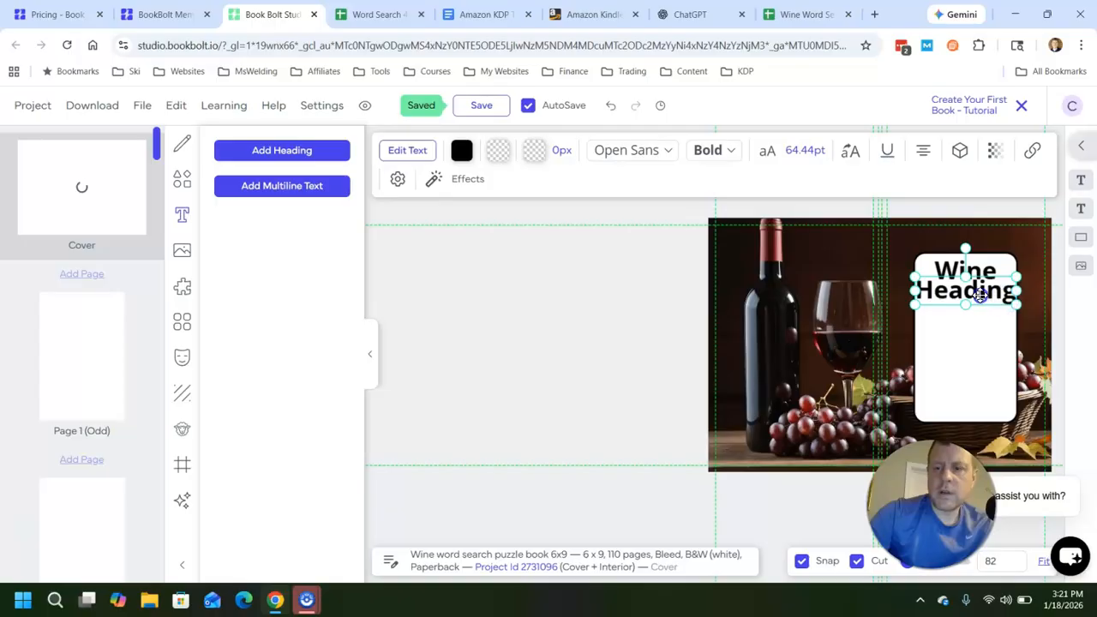
double_click(980, 294)
type("Word")
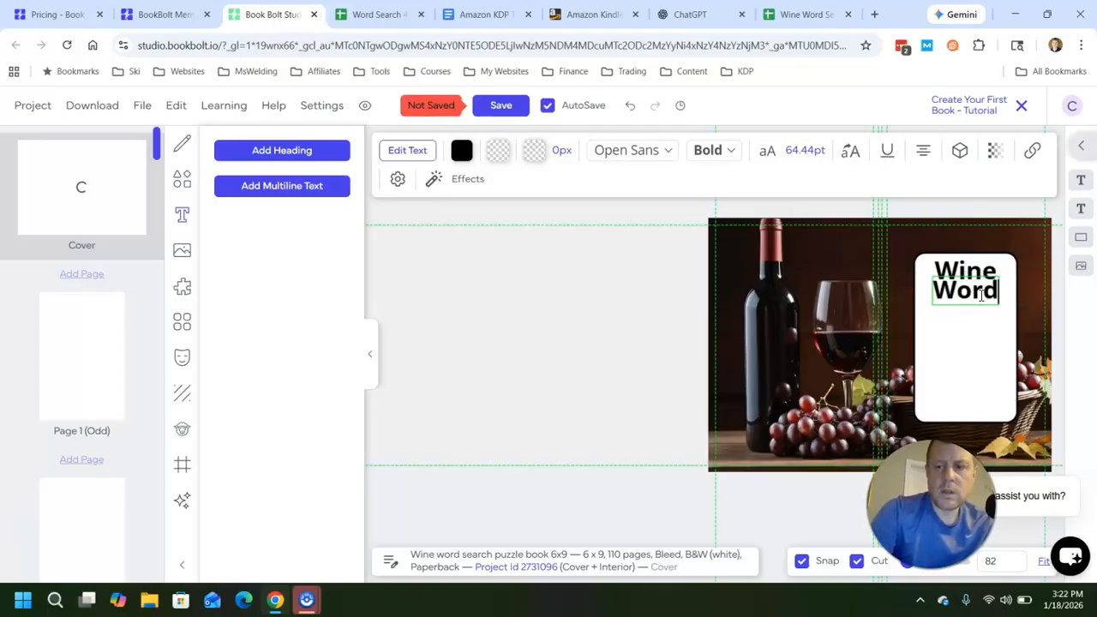
type(" Search")
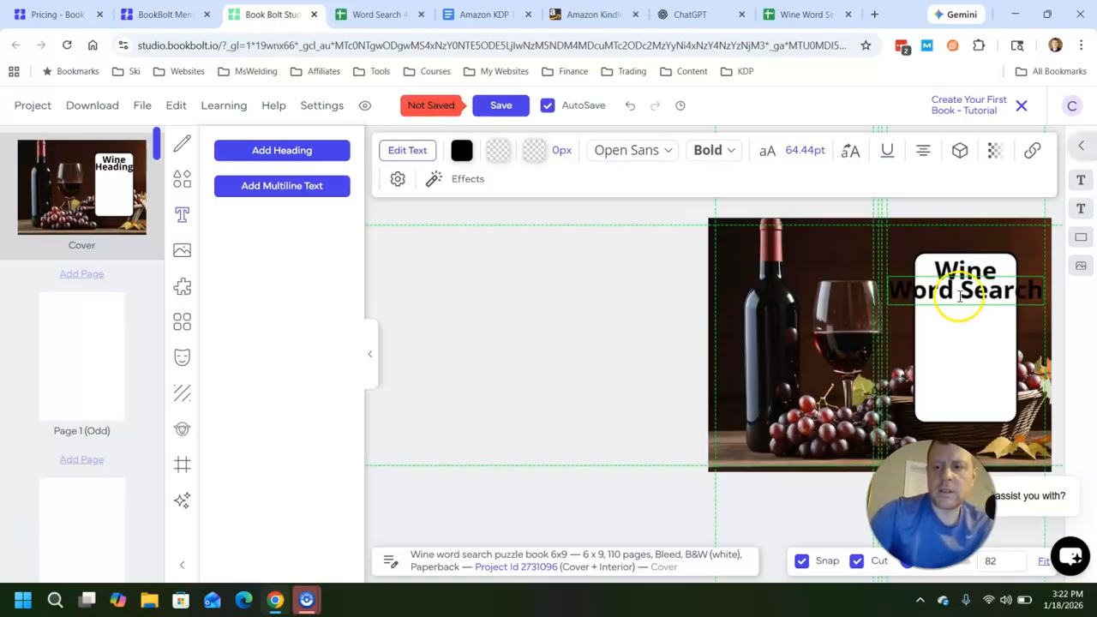
left_click(990, 325)
left_click(1002, 288)
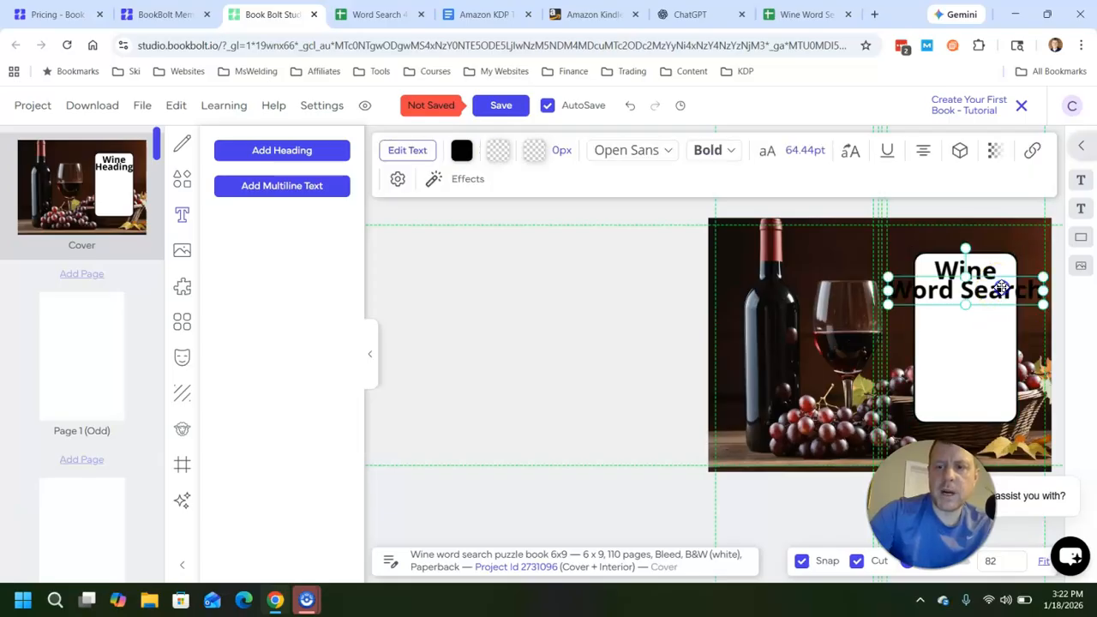
Step: Widen the white title panel slightly and shrink the "Word Search" heading to about 42 pt, centred inside it
left_click(1014, 326)
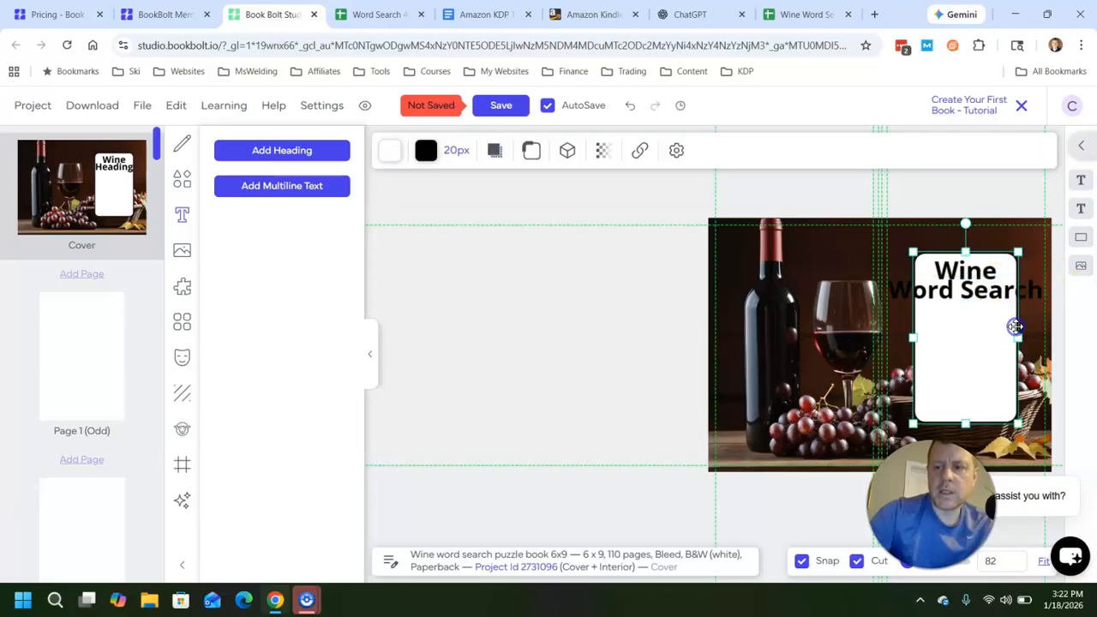
left_click_drag(1019, 335, 979, 345)
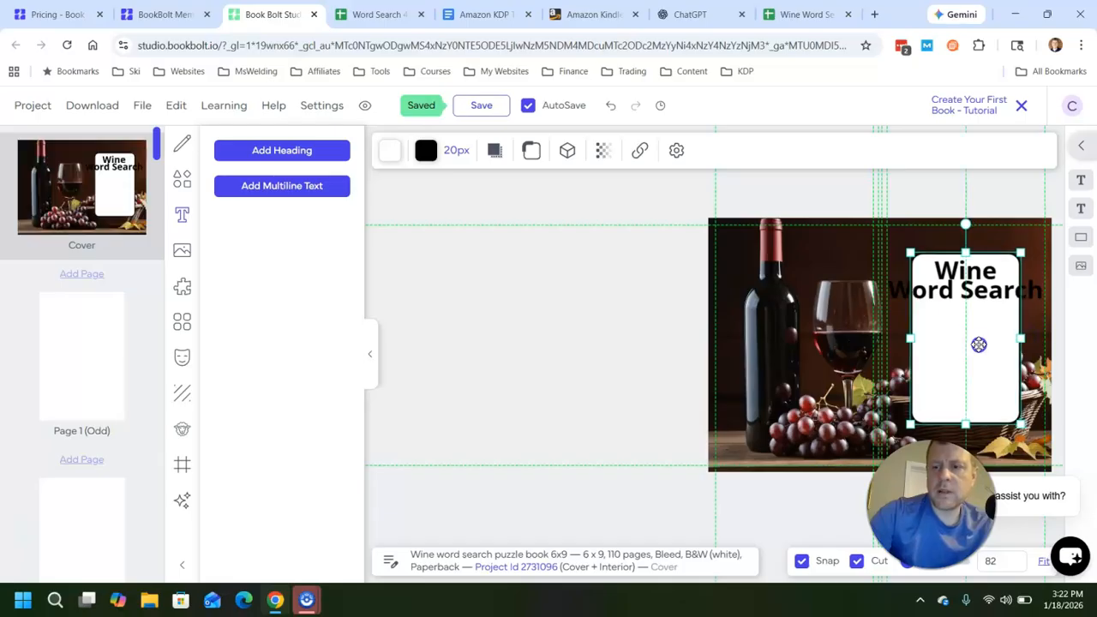
left_click(1037, 292)
left_click_drag(1044, 278, 995, 291)
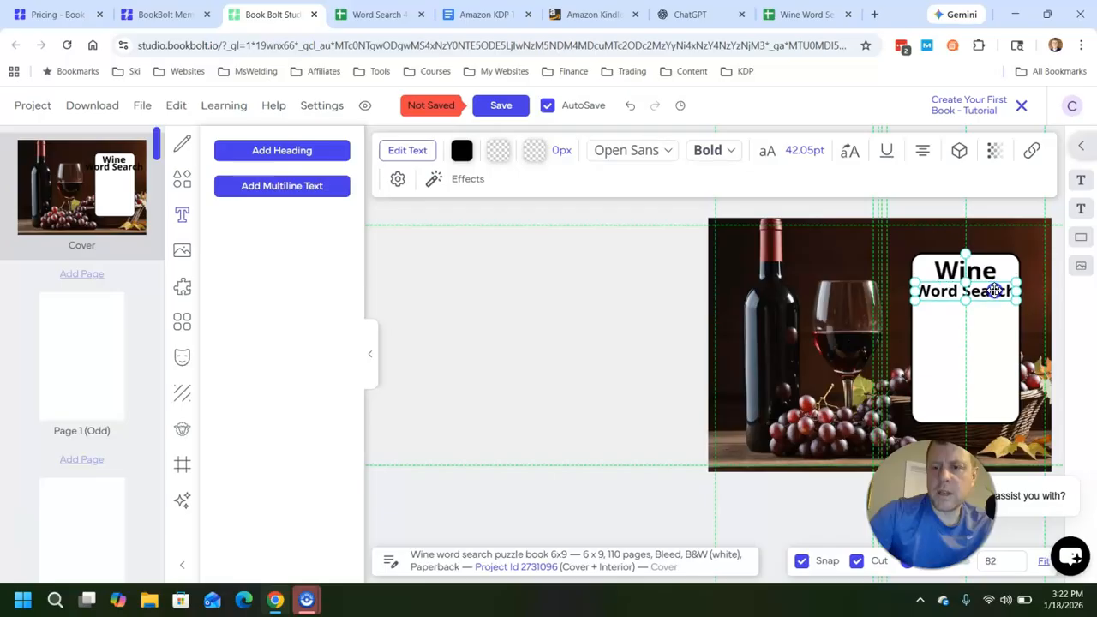
Step: Try the Aldrich font on the "Wine" heading in the front cover's title panel
left_click(1003, 343)
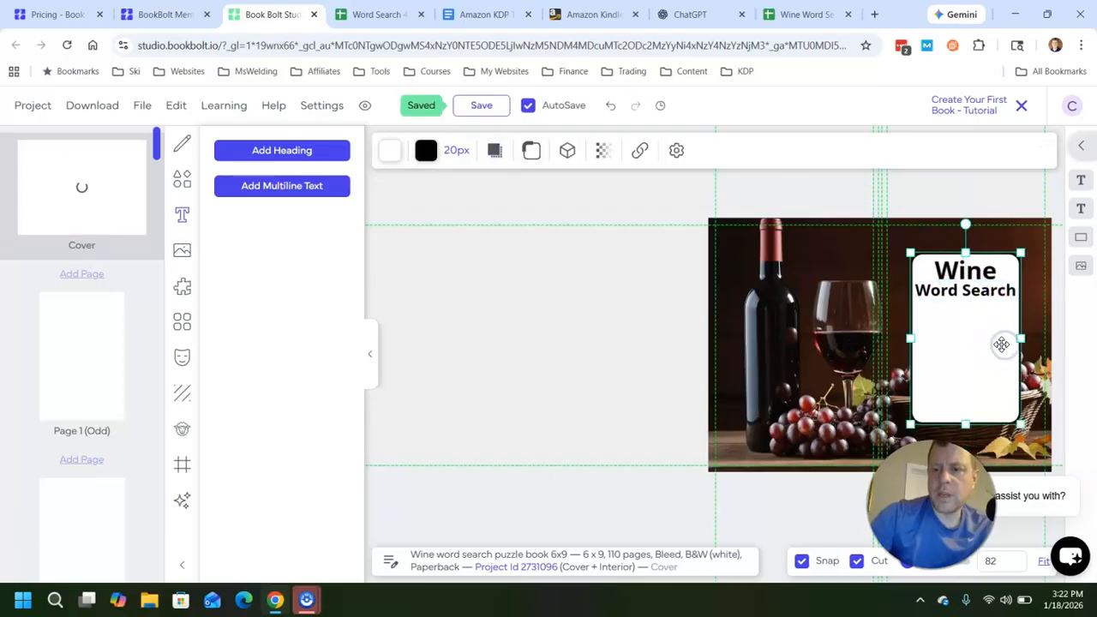
left_click(966, 271)
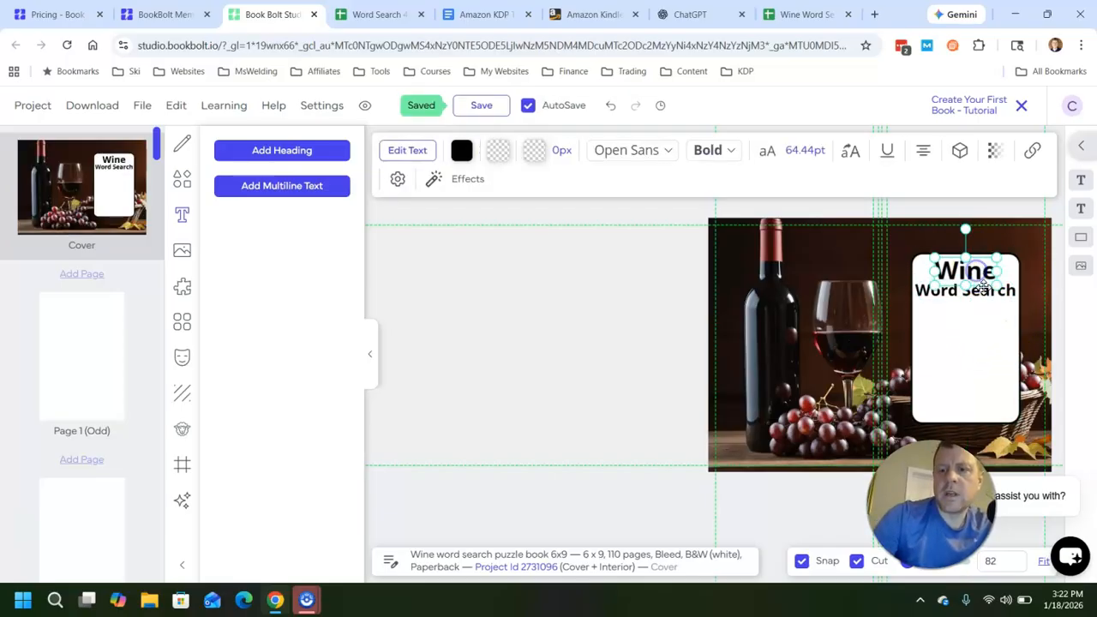
left_click(631, 152)
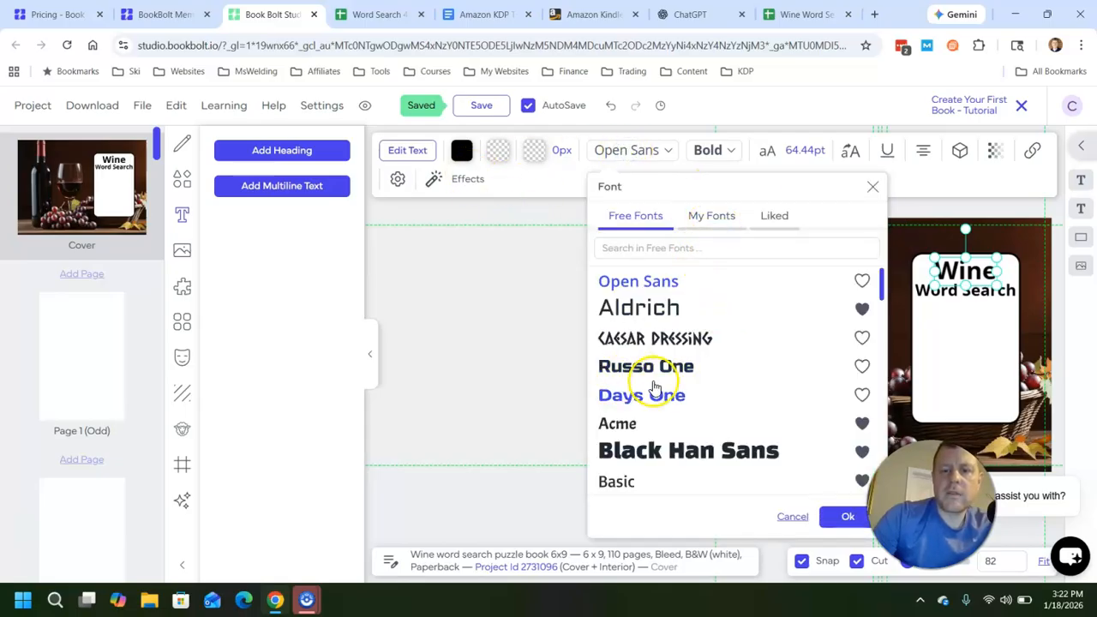
scroll(657, 371, "down", 2)
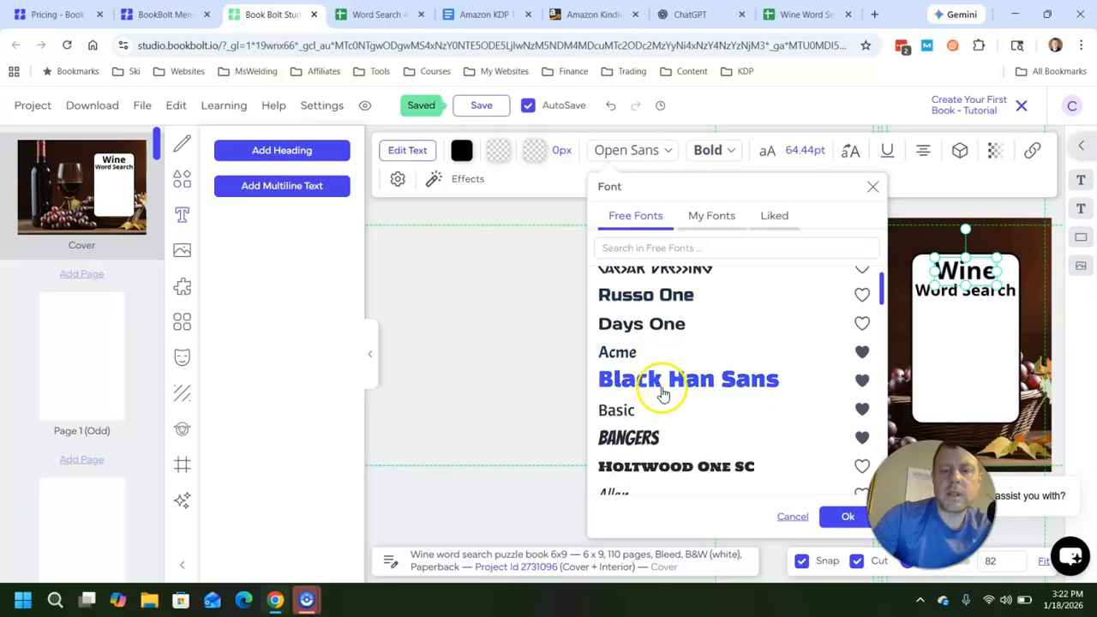
scroll(664, 395, "down", 2)
scroll(672, 403, "up", 4)
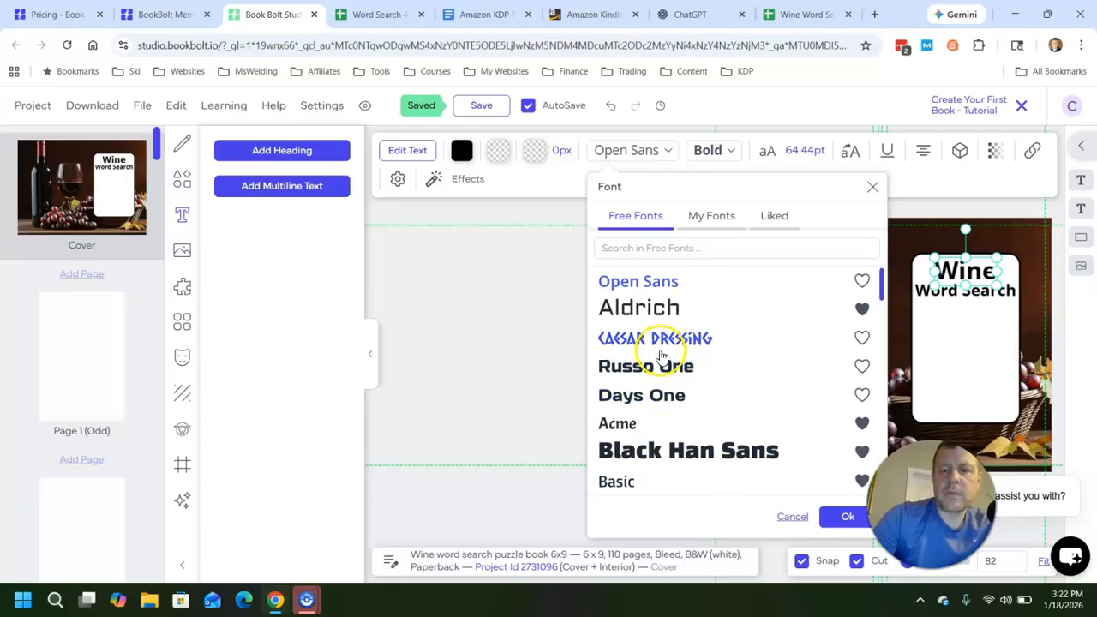
left_click(654, 311)
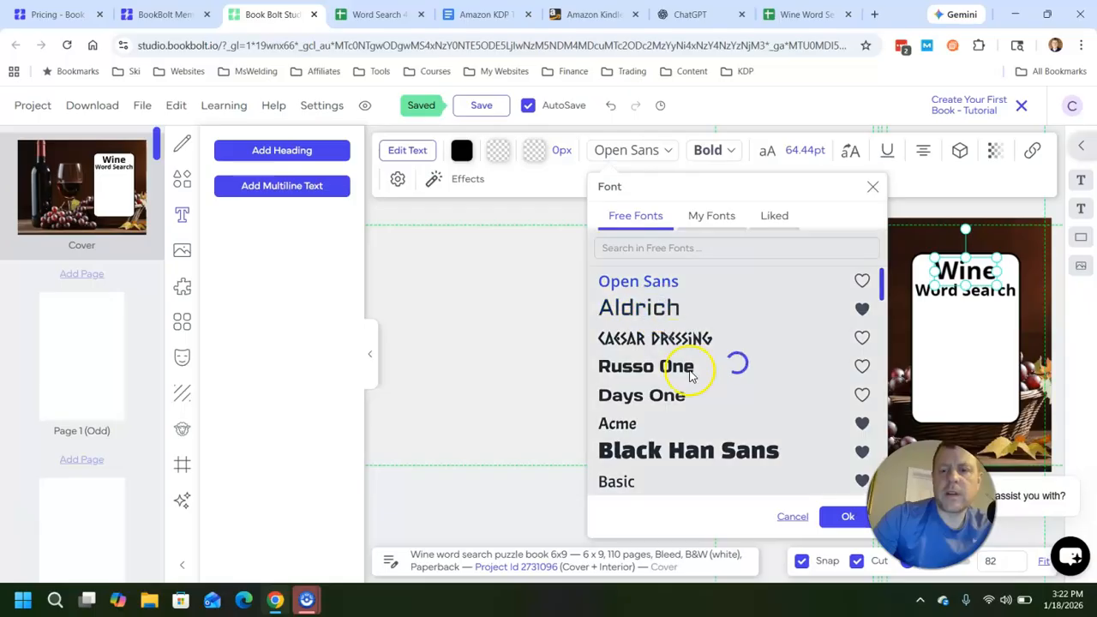
left_click(977, 273)
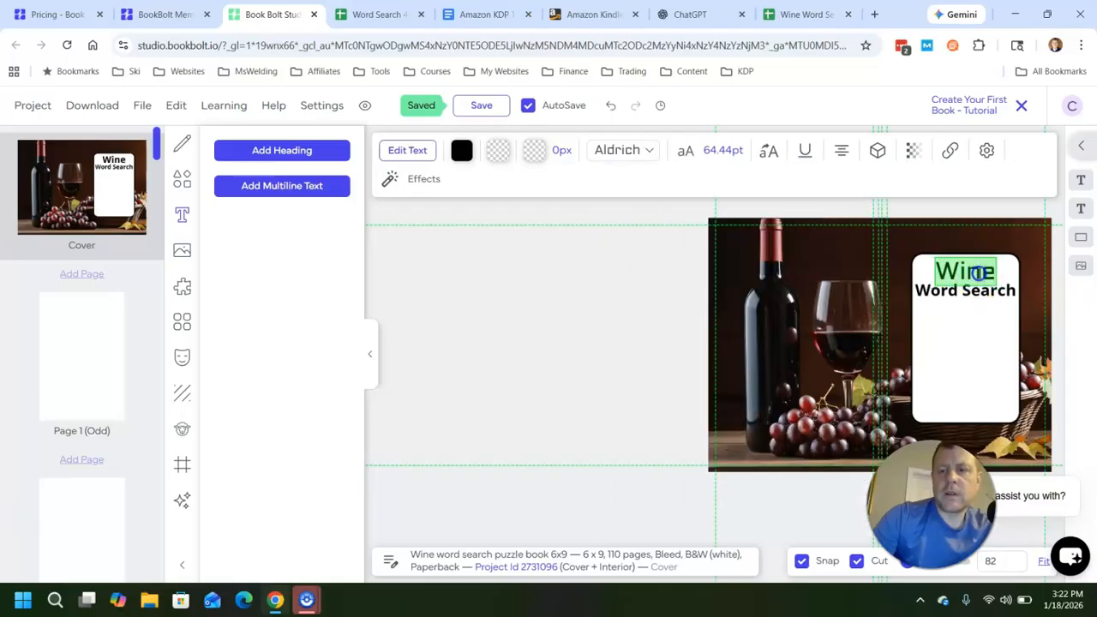
Step: Try the Russo One and Aguafina Script fonts on the "Wine" heading
left_click(631, 151)
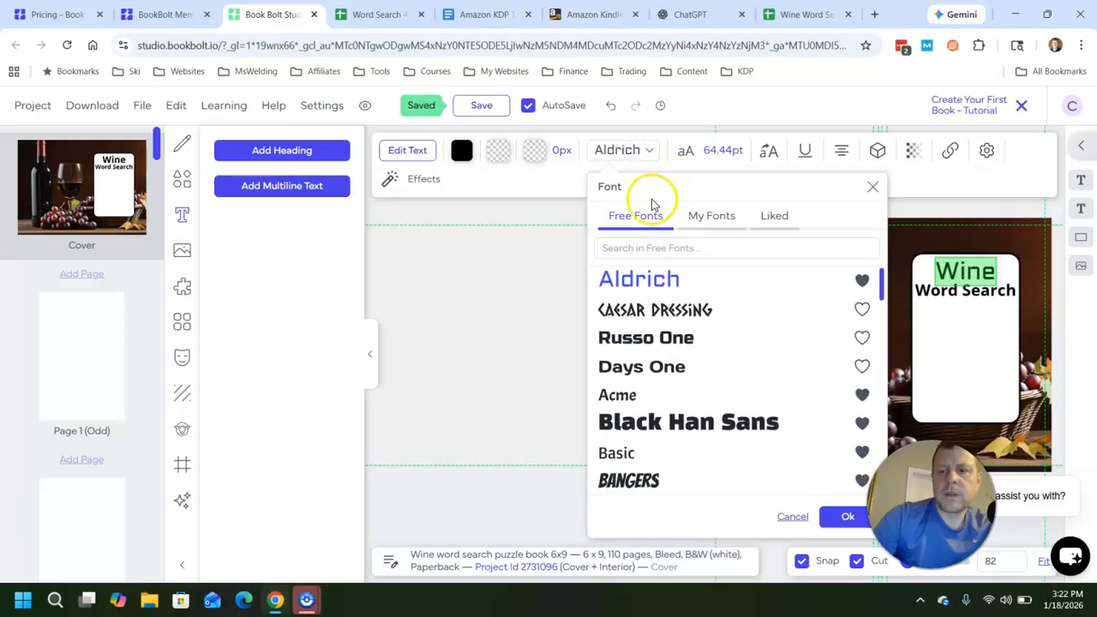
left_click(646, 343)
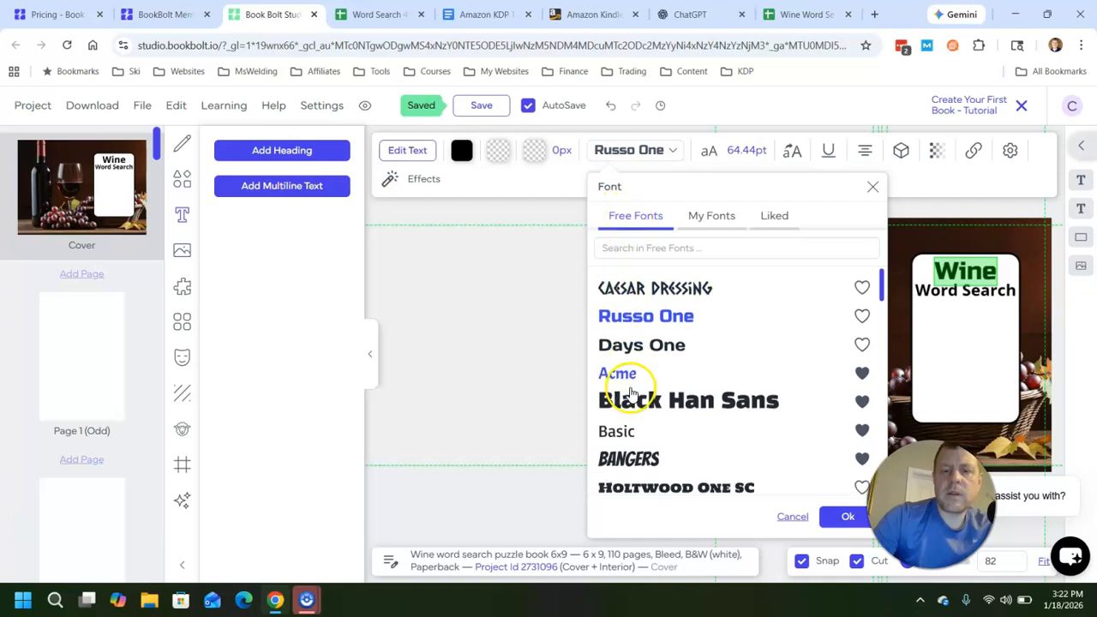
scroll(632, 396, "down", 1)
scroll(632, 401, "down", 1)
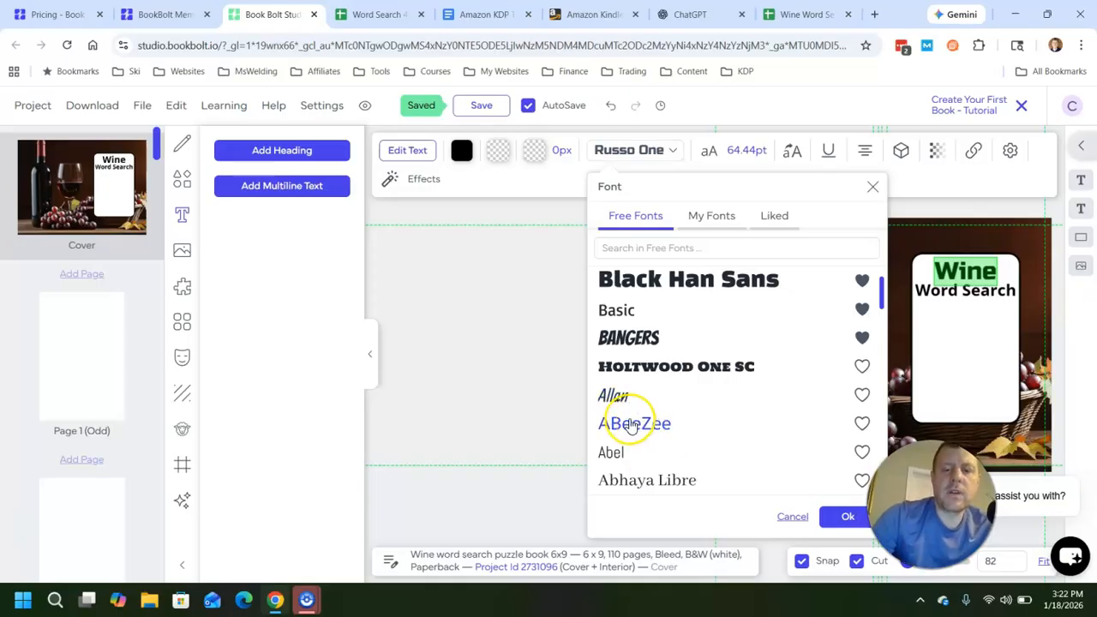
scroll(632, 426, "down", 2)
left_click(656, 387)
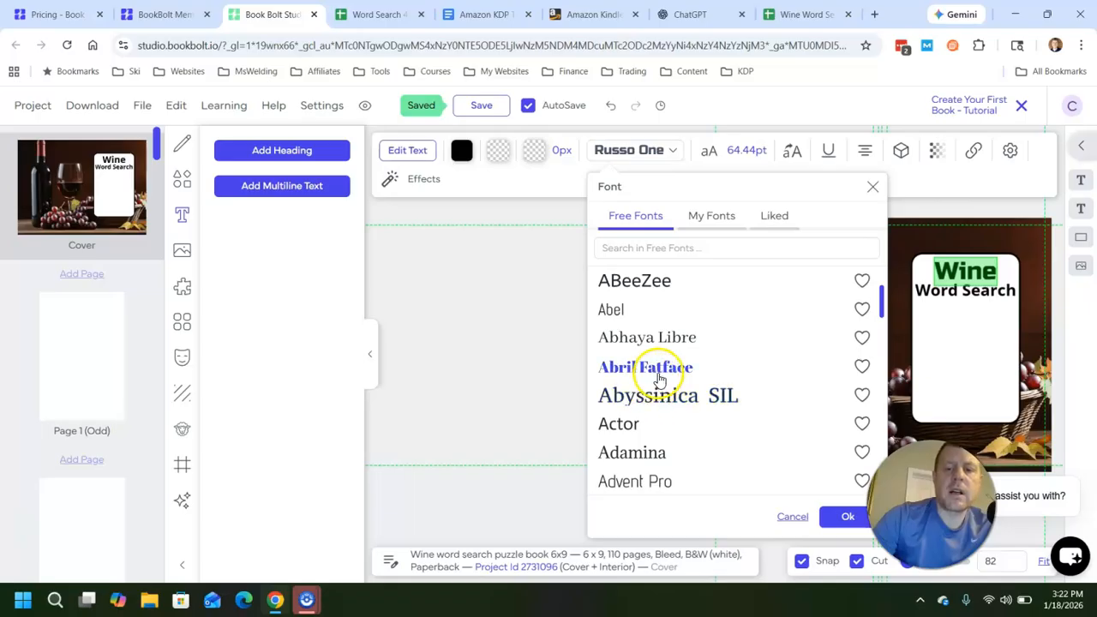
scroll(652, 399, "down", 2)
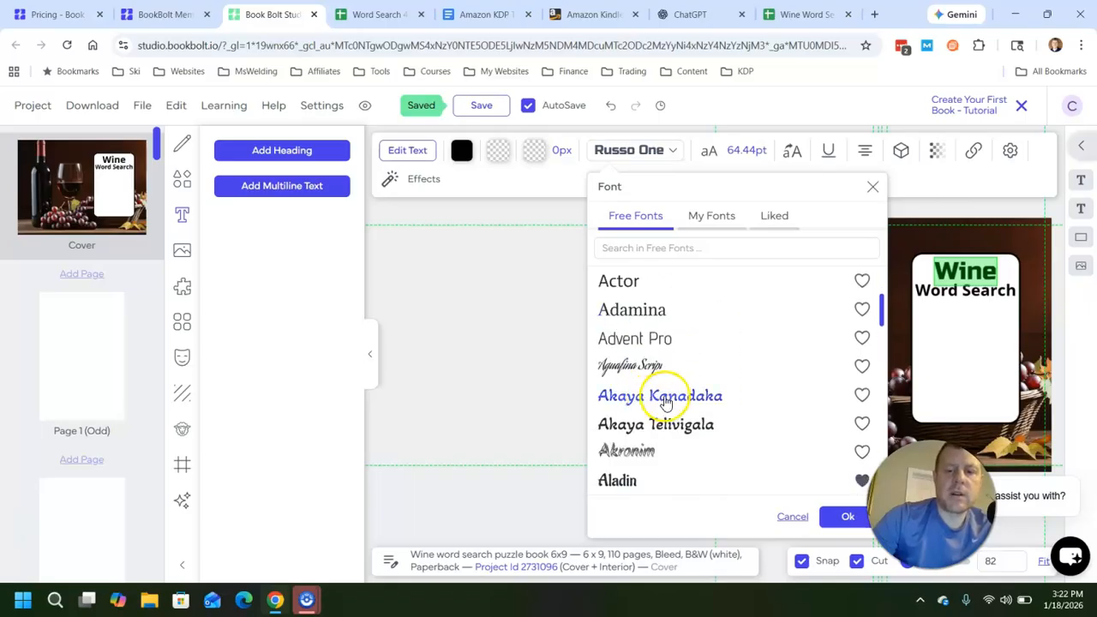
left_click(651, 366)
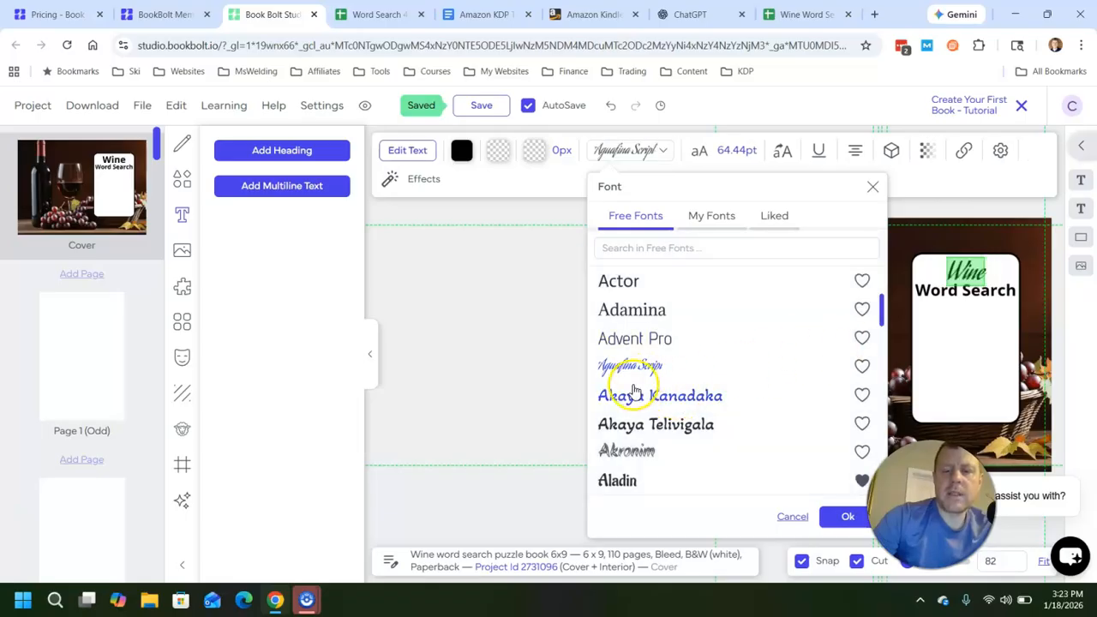
Step: Try the Allura and Arizonia script fonts on the "Wine" heading while its text is in editing mode
left_click(962, 272)
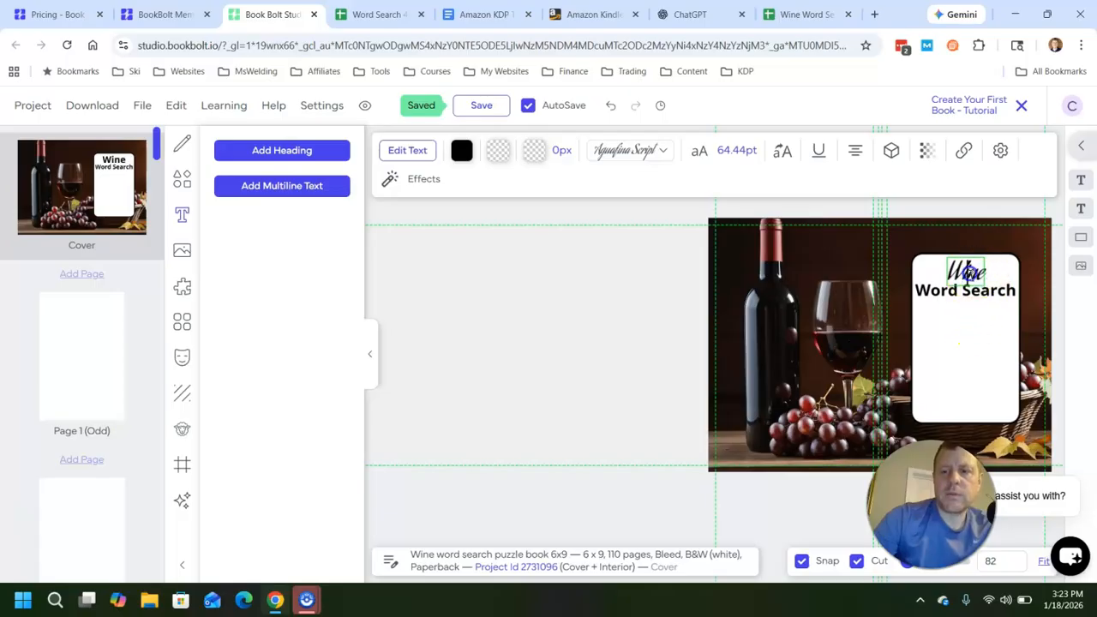
left_click(643, 154)
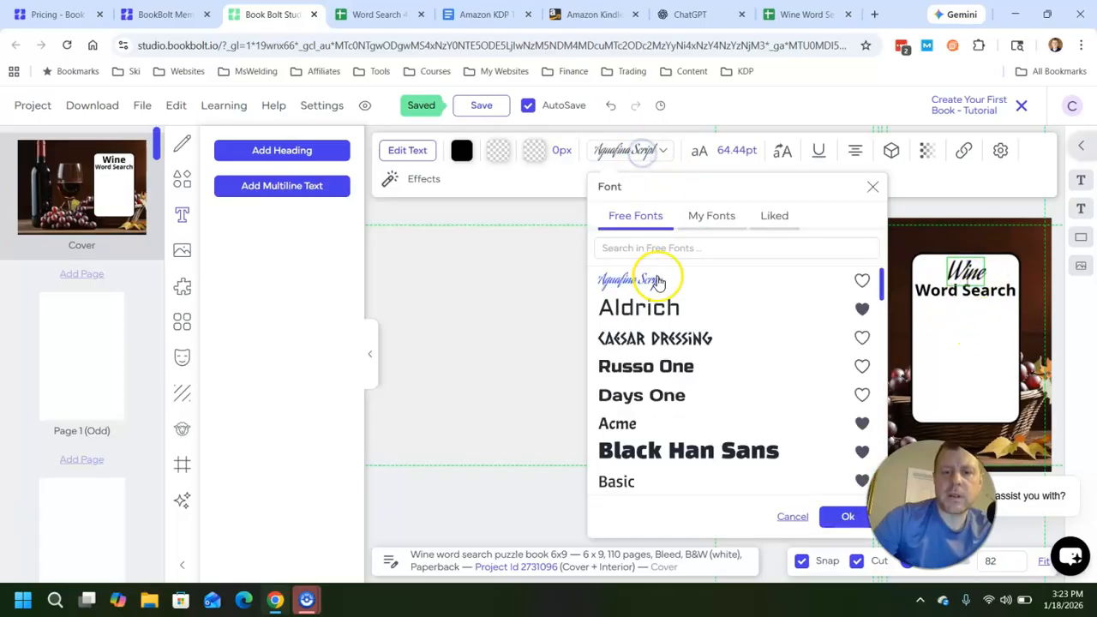
scroll(669, 343, "down", 5)
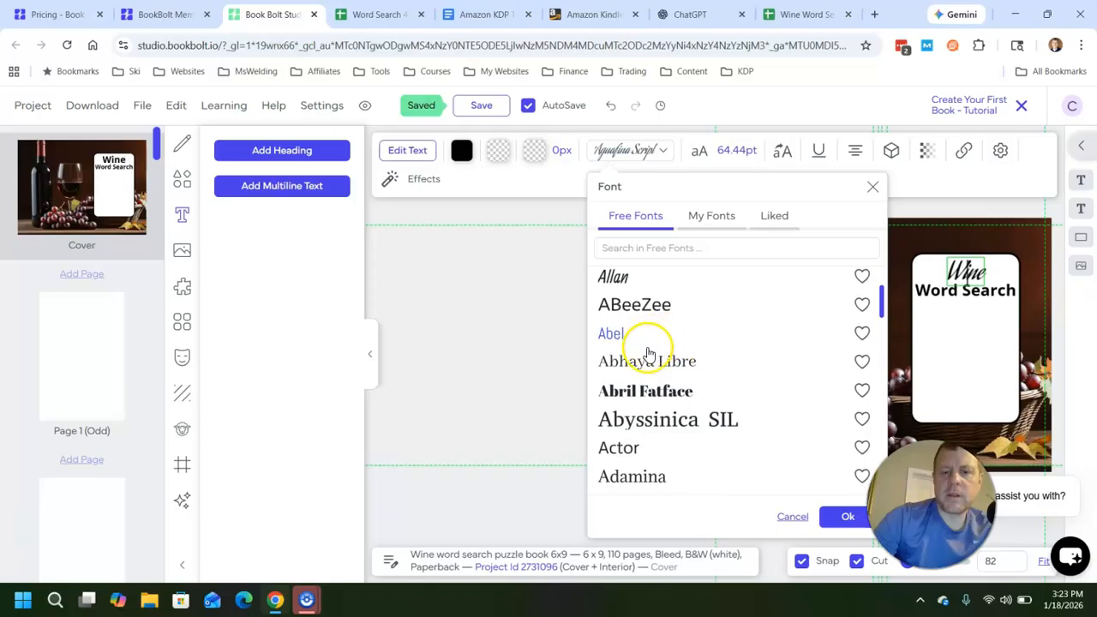
scroll(649, 353, "down", 2)
scroll(649, 354, "down", 5)
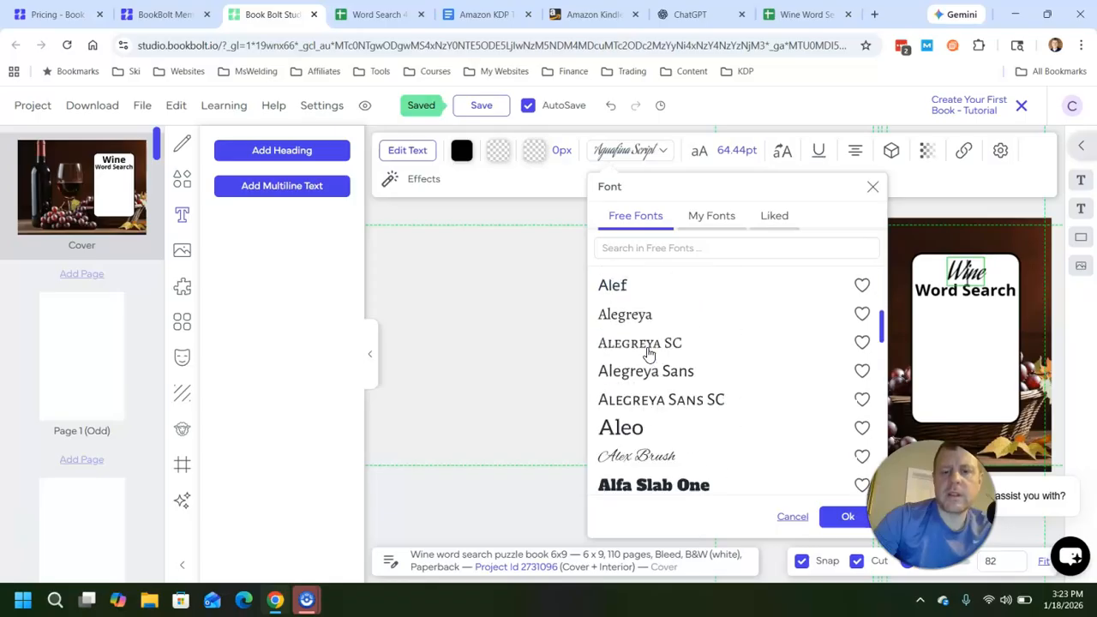
scroll(641, 370, "down", 4)
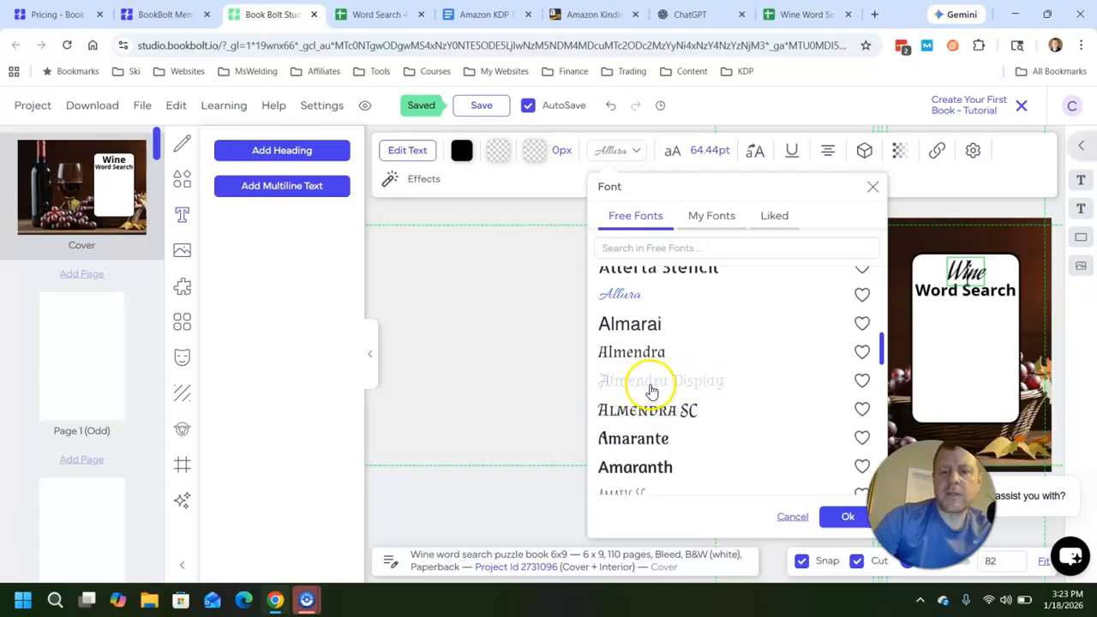
scroll(650, 398, "down", 2)
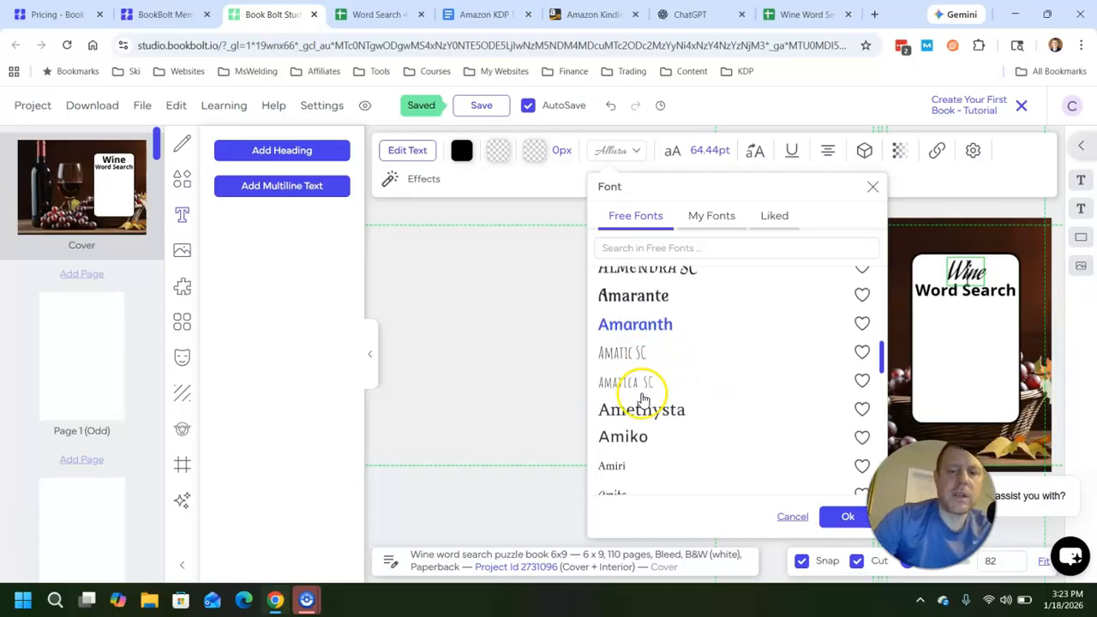
scroll(639, 343, "down", 2)
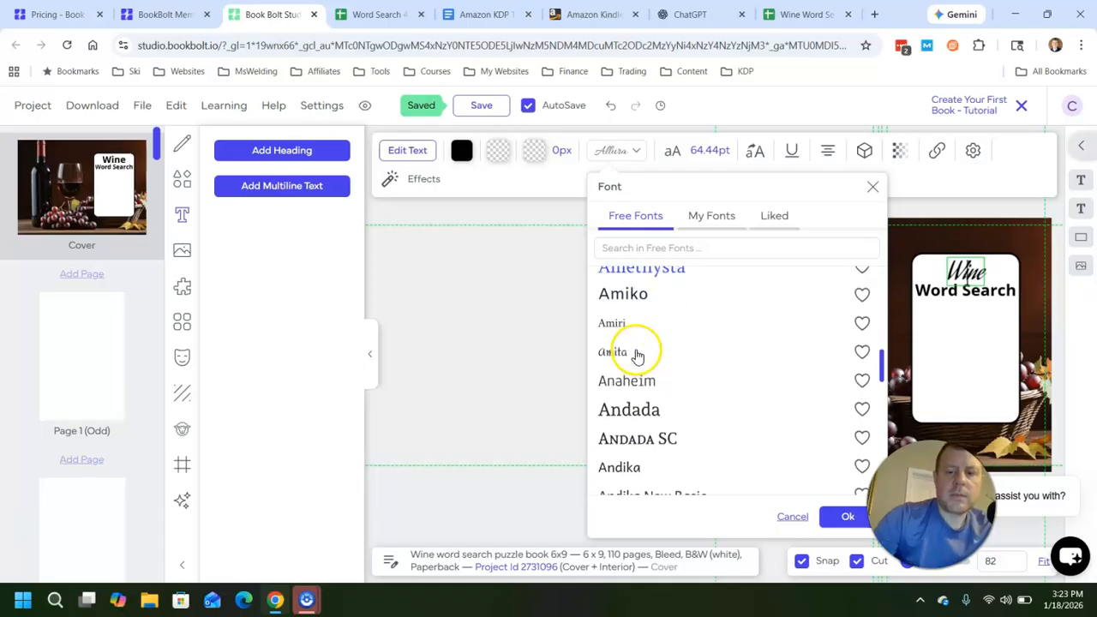
scroll(638, 359, "down", 4)
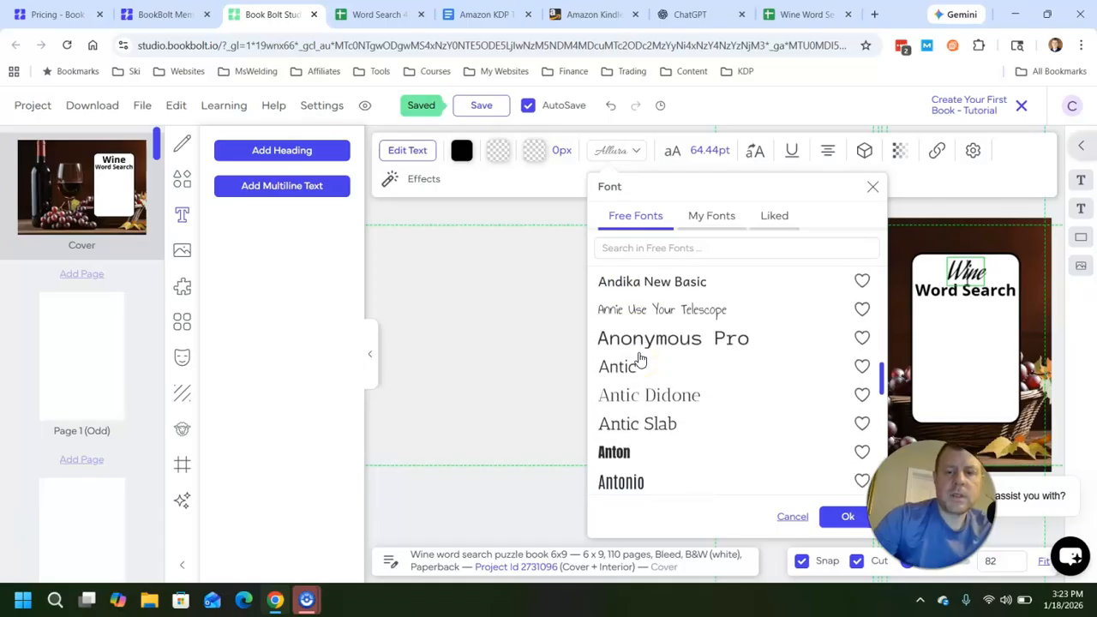
scroll(639, 358, "down", 5)
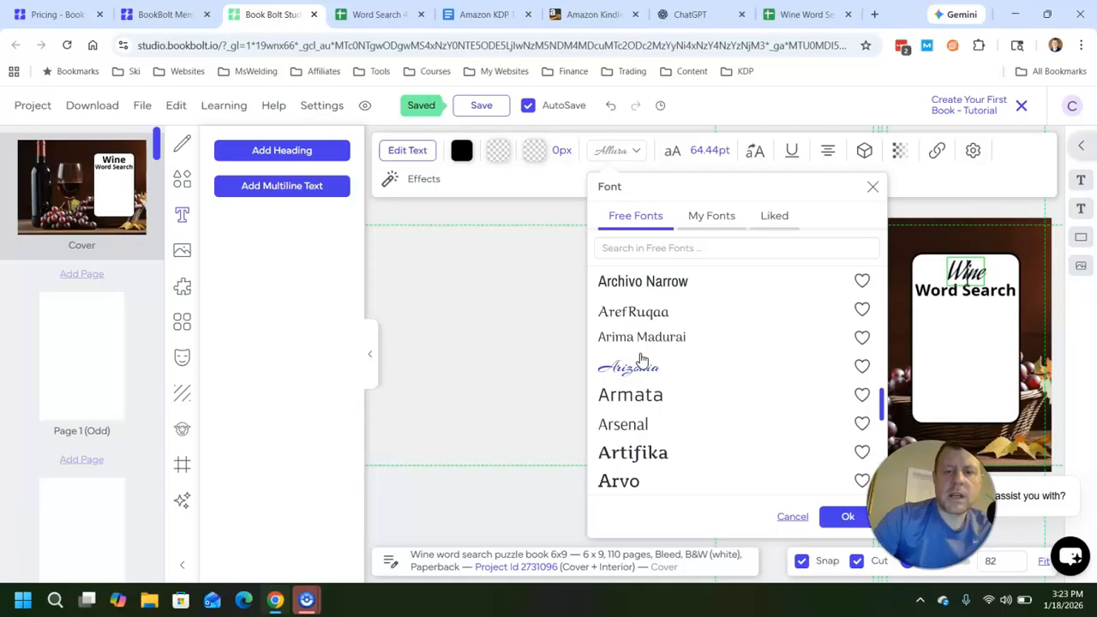
scroll(642, 360, "up", 1)
left_click(645, 441)
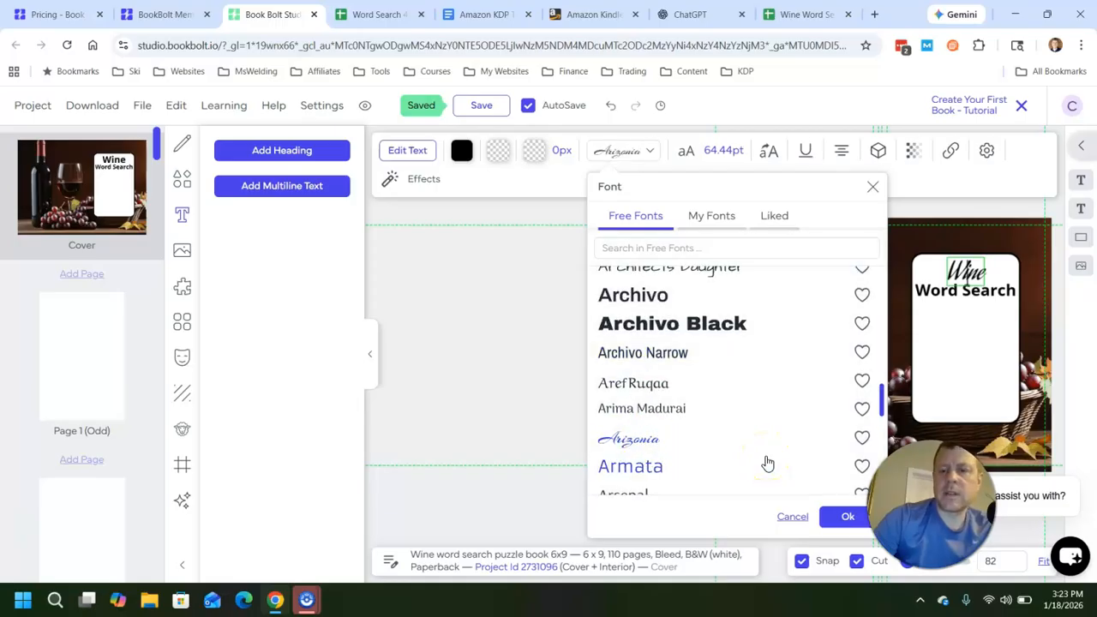
left_click(996, 274)
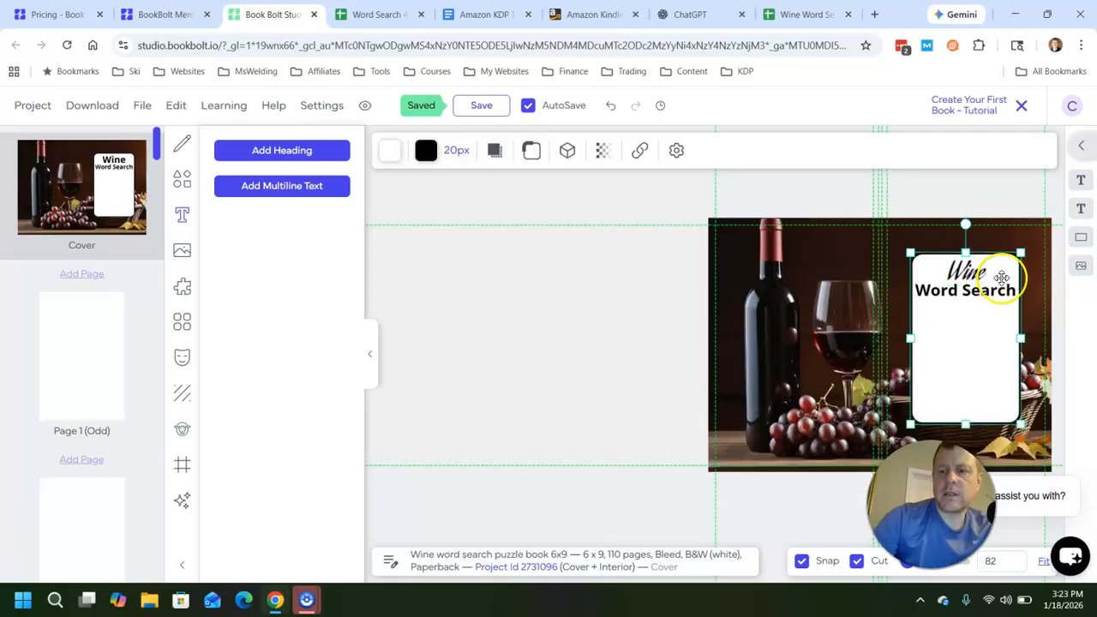
Step: Stretch the "Wine" heading slightly wider and recentre it above "Word Search" in the white title panel
left_click(986, 279)
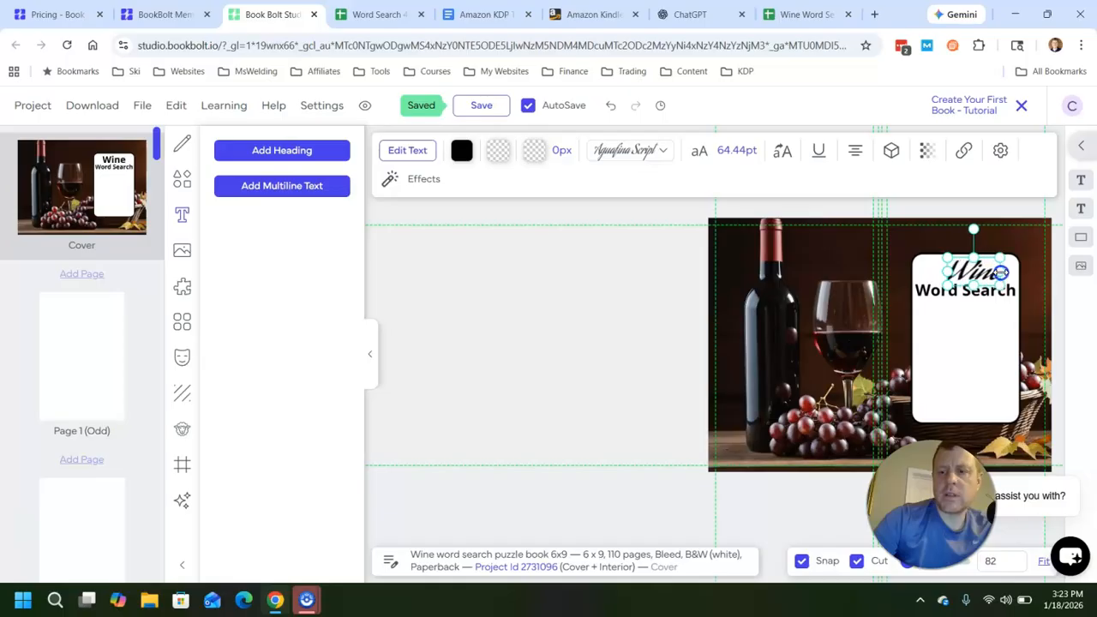
left_click(977, 324)
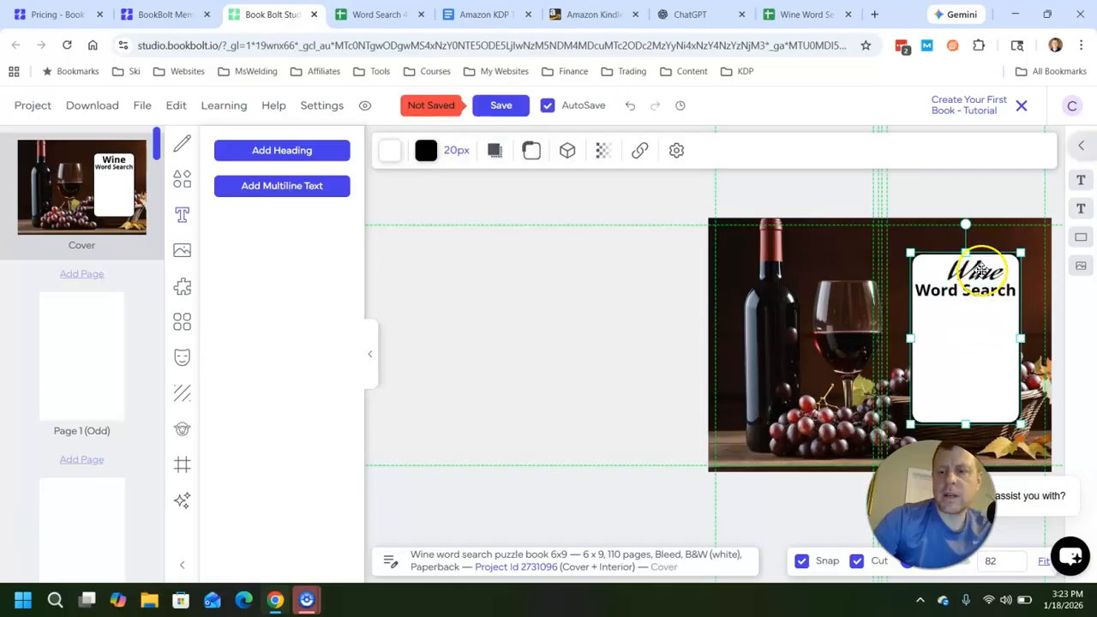
left_click(980, 270)
left_click(991, 363)
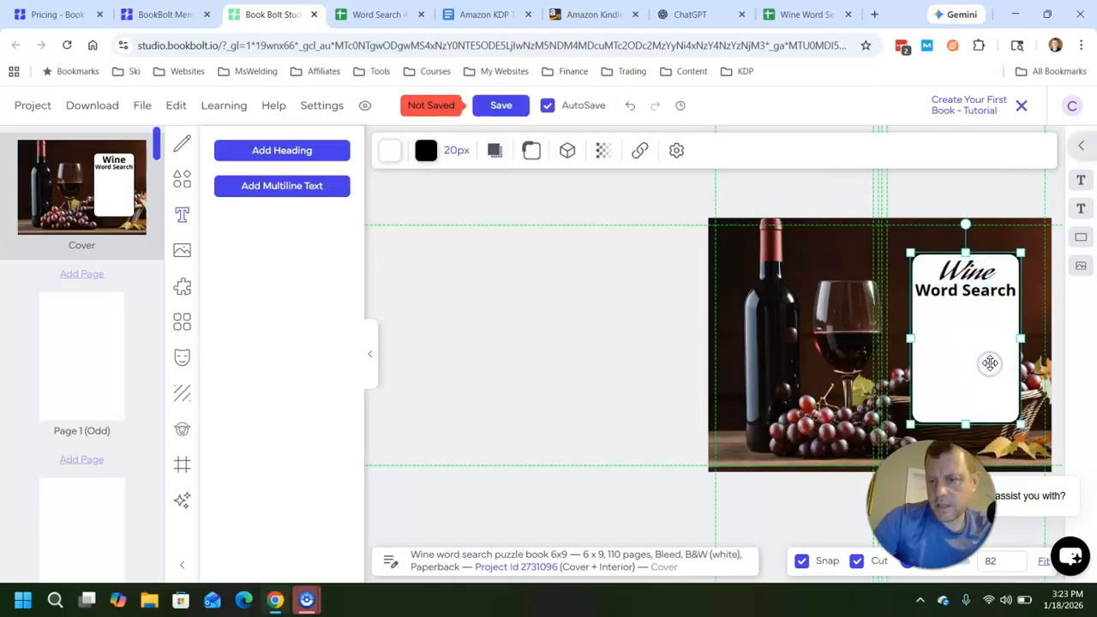
Step: Set the "Wine" heading's font to Arizonia from the free fonts
left_click(993, 282)
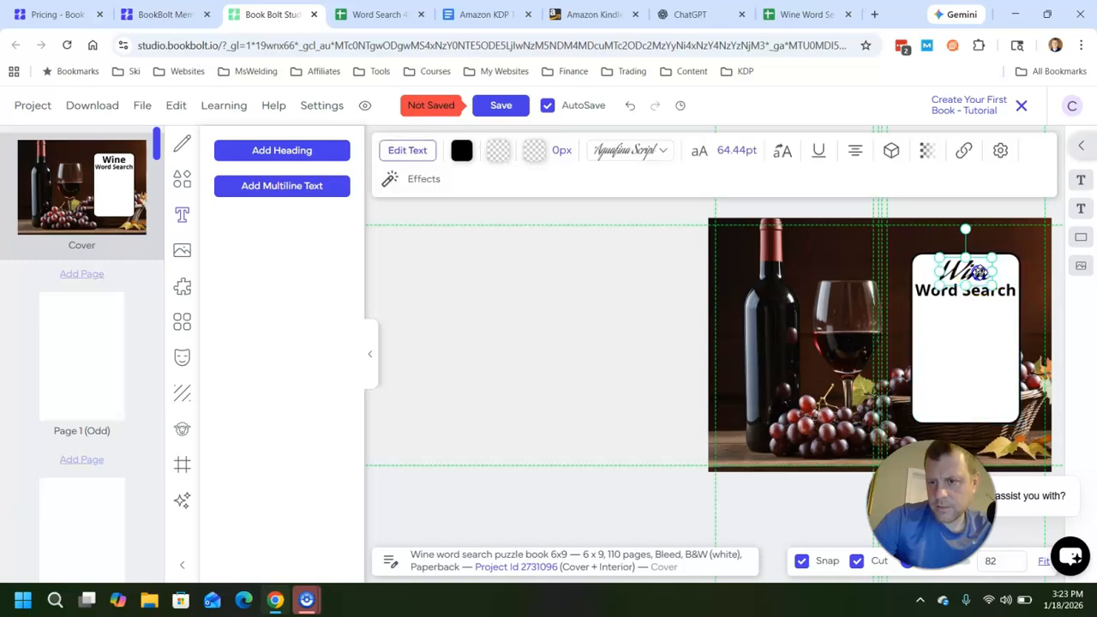
left_click(662, 150)
scroll(667, 347, "down", 5)
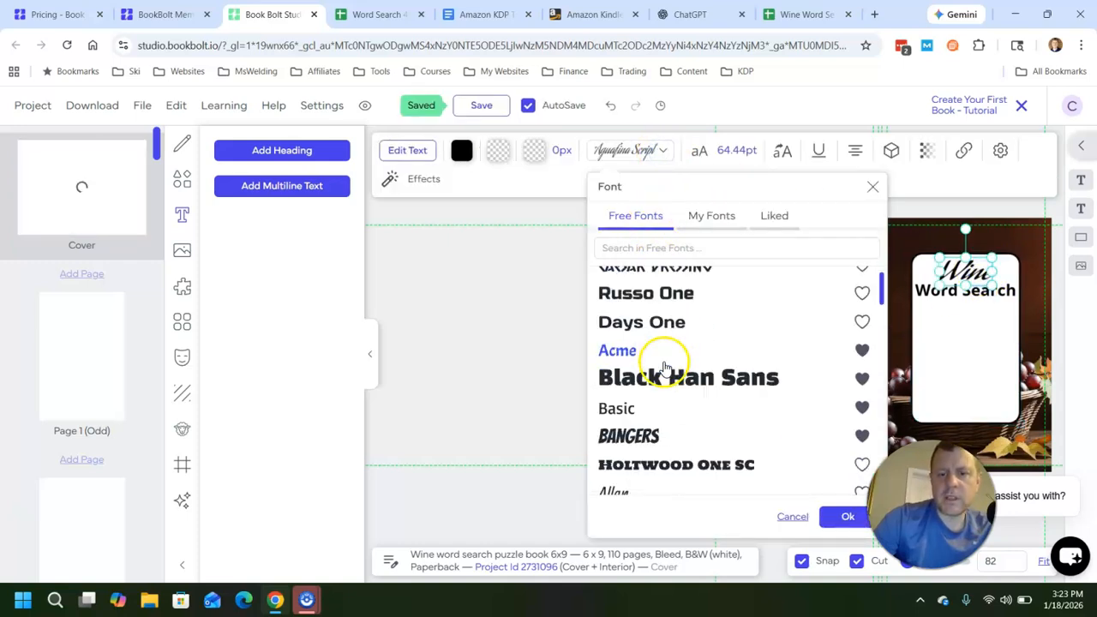
scroll(671, 362, "down", 6)
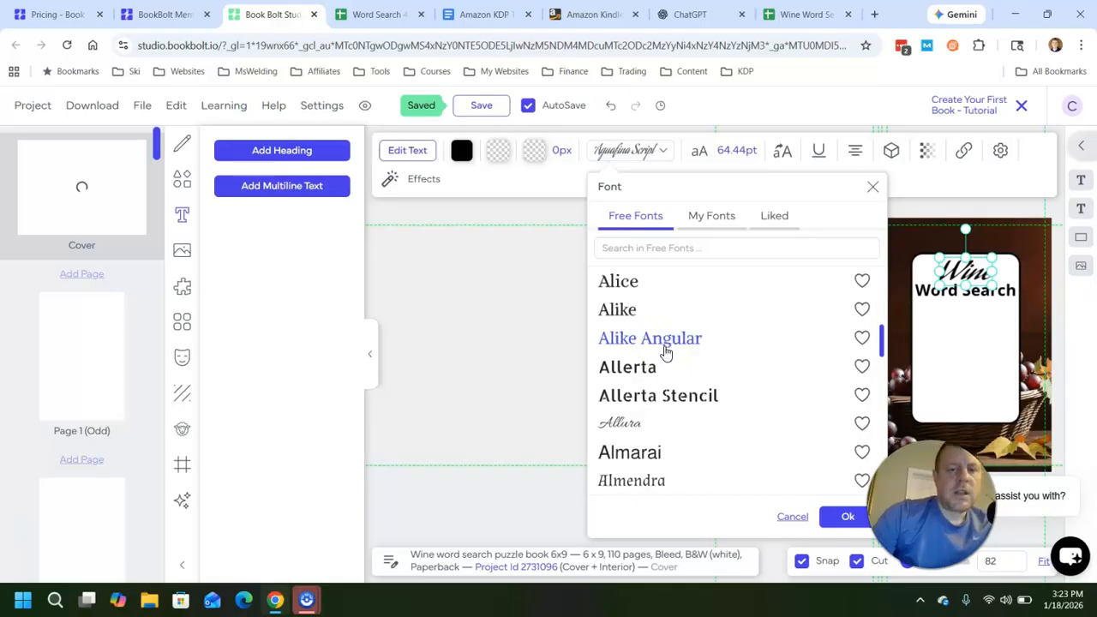
scroll(666, 360, "down", 6)
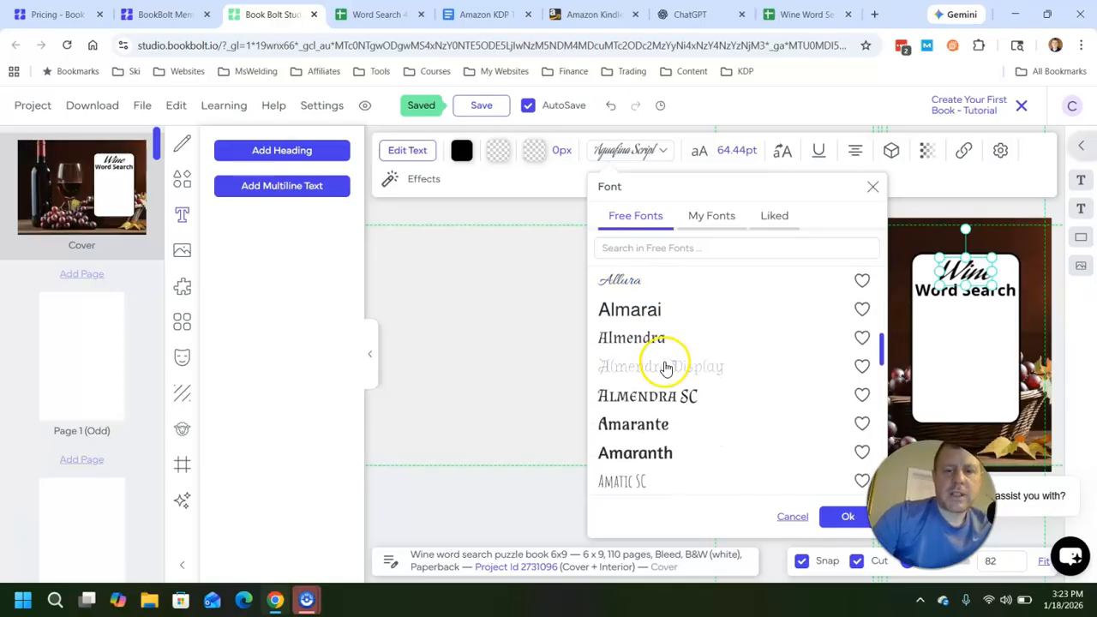
scroll(665, 373, "down", 5)
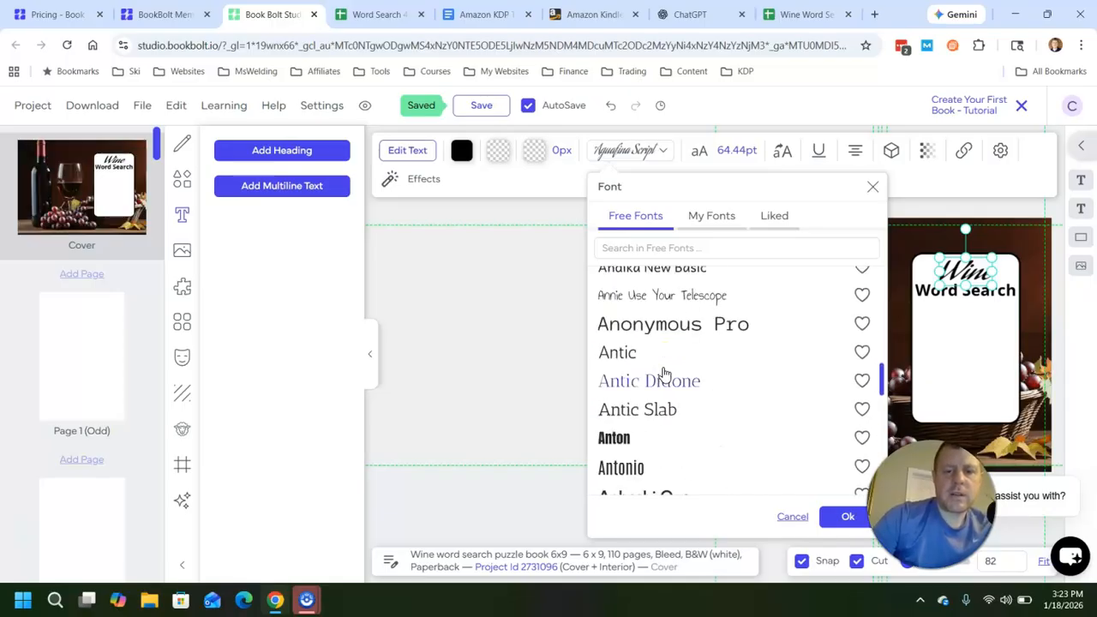
scroll(664, 377, "down", 3)
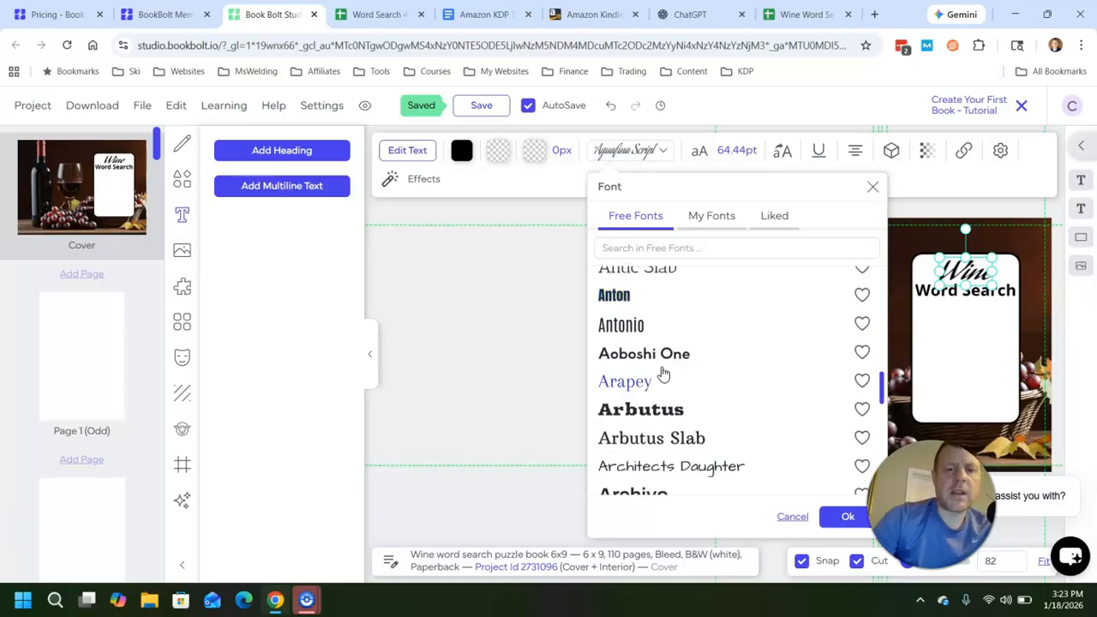
scroll(663, 375, "down", 5)
left_click(658, 380)
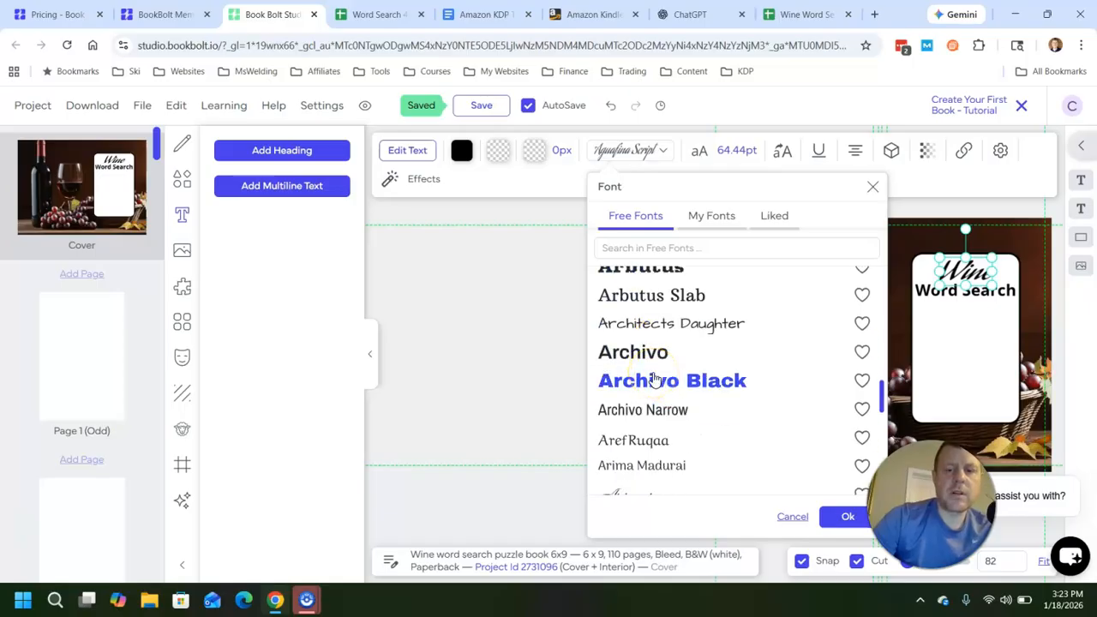
scroll(655, 380, "down", 3)
scroll(651, 382, "down", 5)
left_click(641, 286)
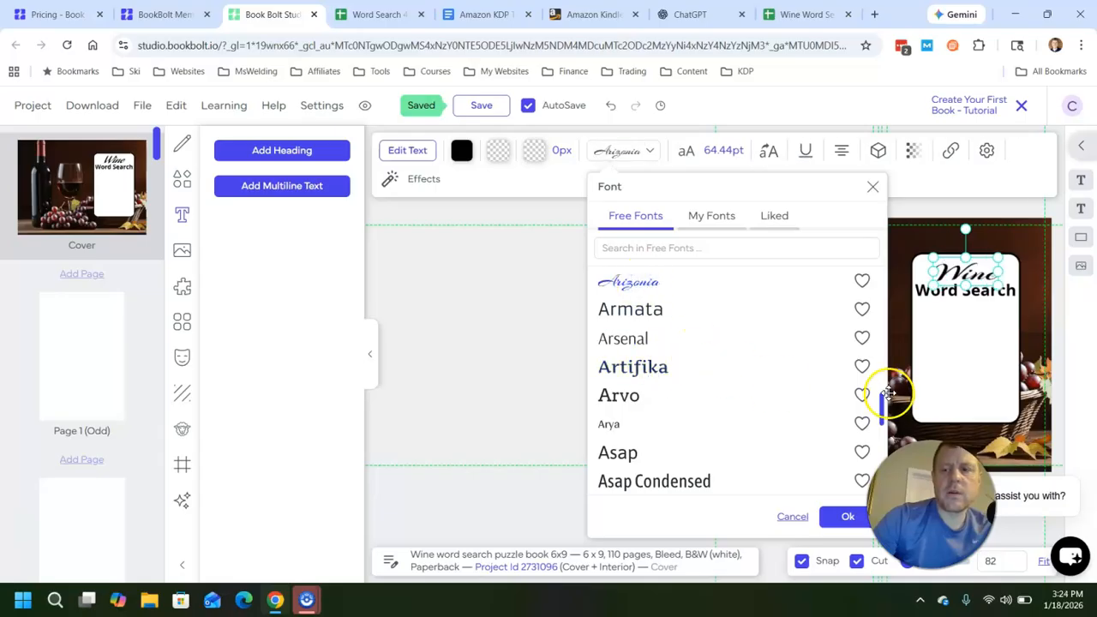
Step: Set the "Word Search" heading's font to Days One from the free fonts
left_click(931, 358)
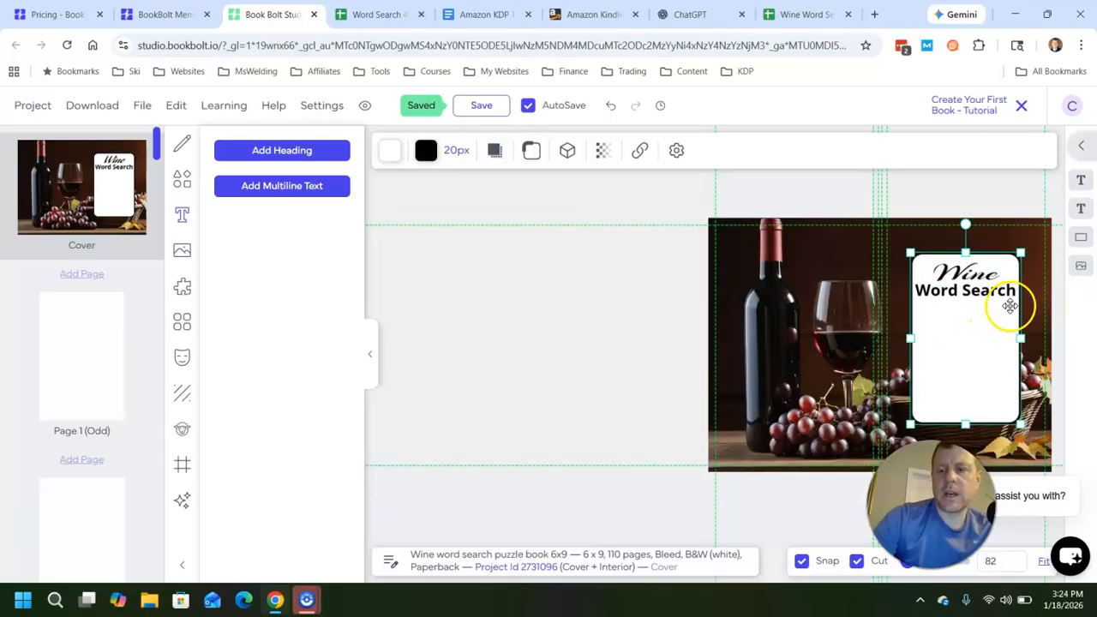
left_click(986, 281)
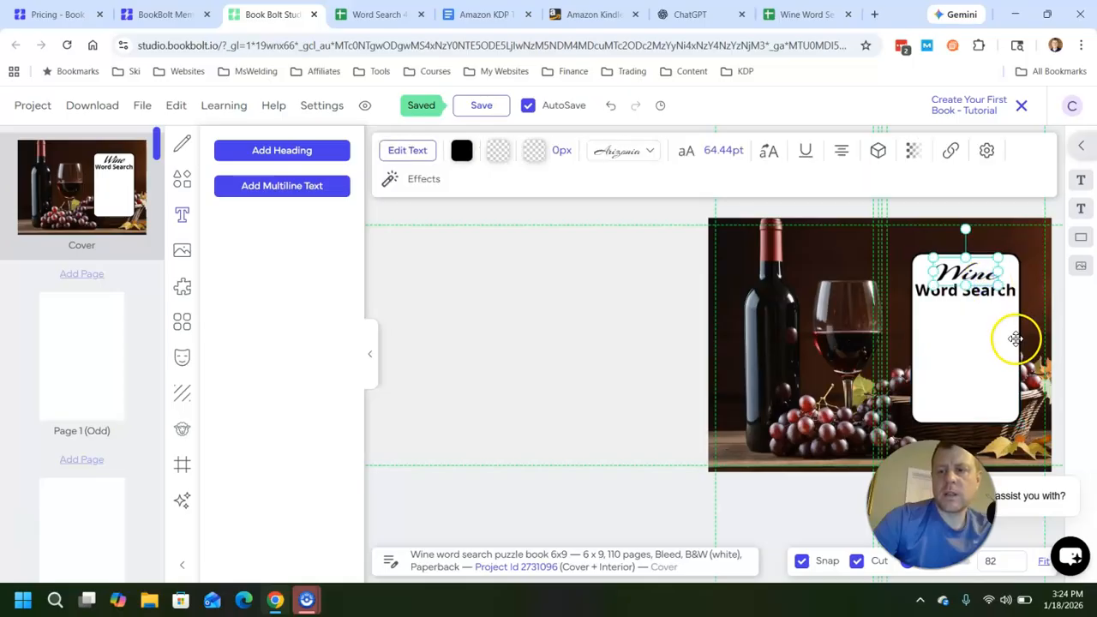
left_click(994, 380)
left_click(973, 292)
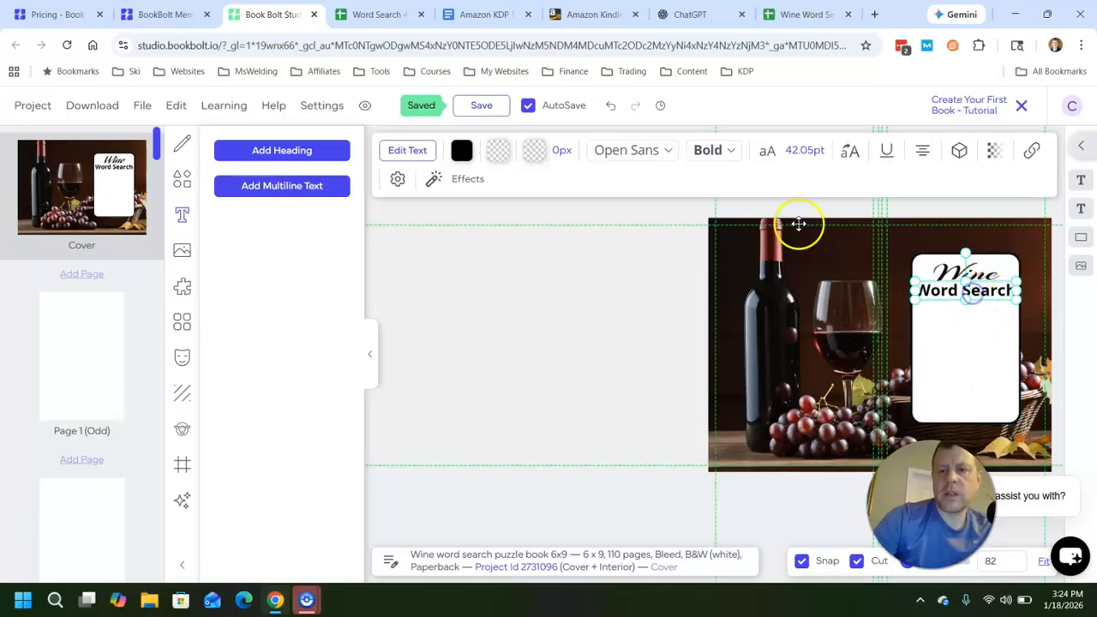
left_click(673, 152)
left_click(660, 392)
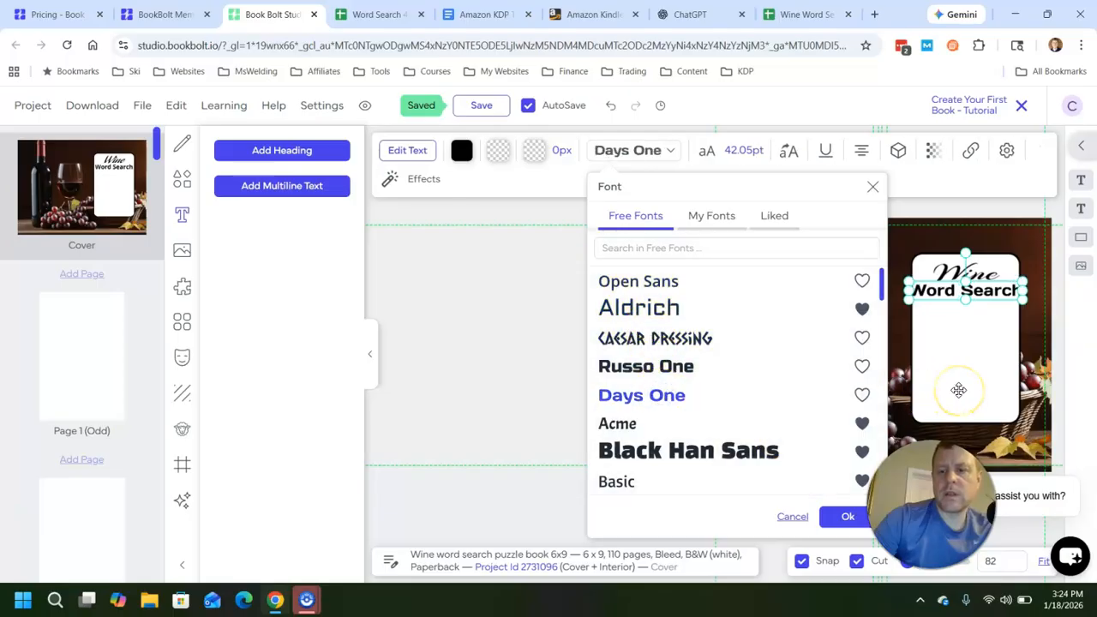
left_click(958, 388)
Step: Shrink the "Word Search" heading to about 37 pt and centre it under "Wine" inside the white title panel
left_click(1004, 290)
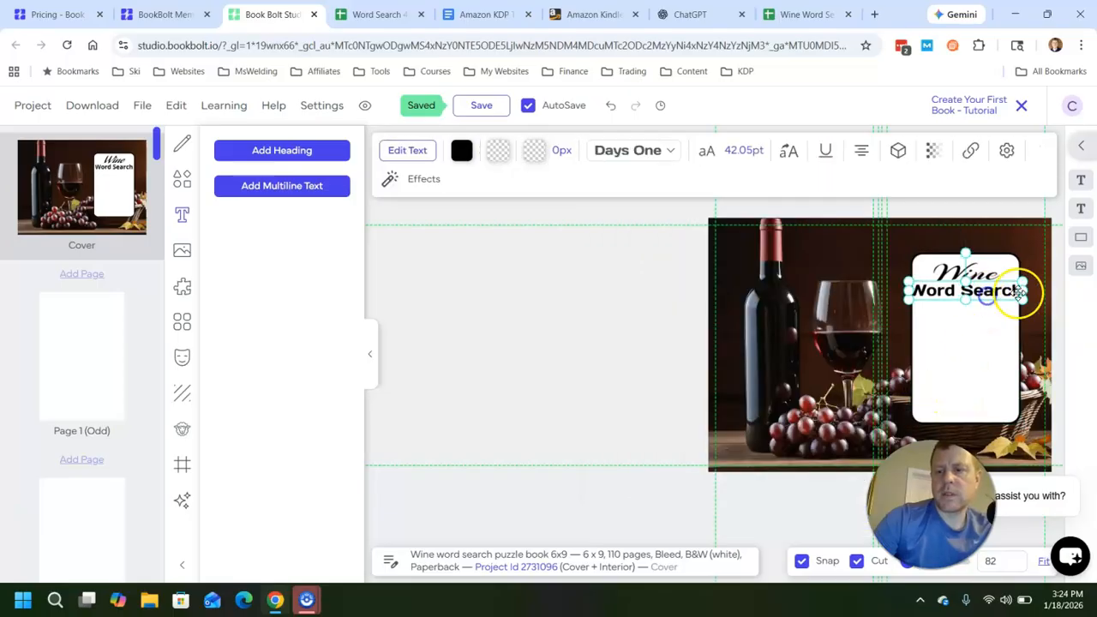
left_click_drag(1027, 283, 980, 293)
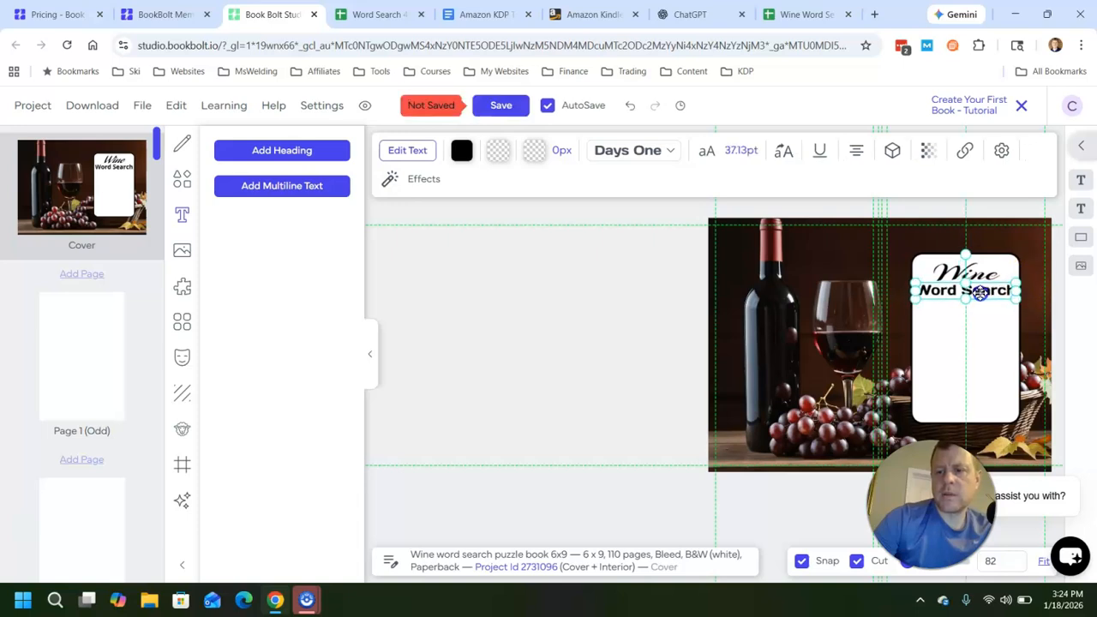
left_click(981, 344)
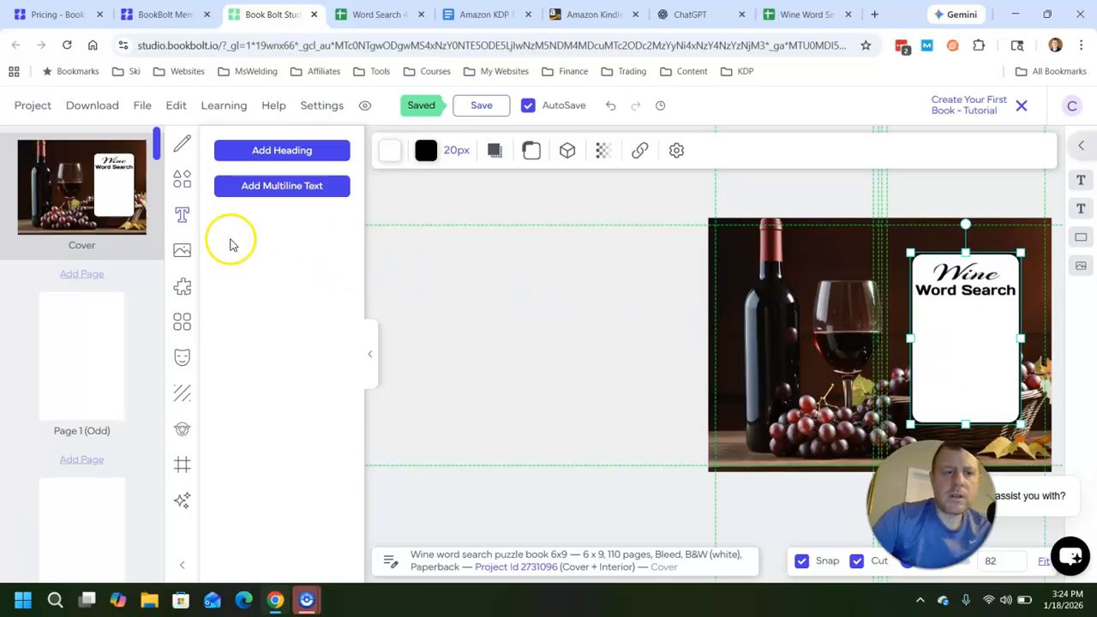
Step: Browse the Pixabay "wine" image results for a graphic that suits the empty area of the white title panel
left_click(182, 286)
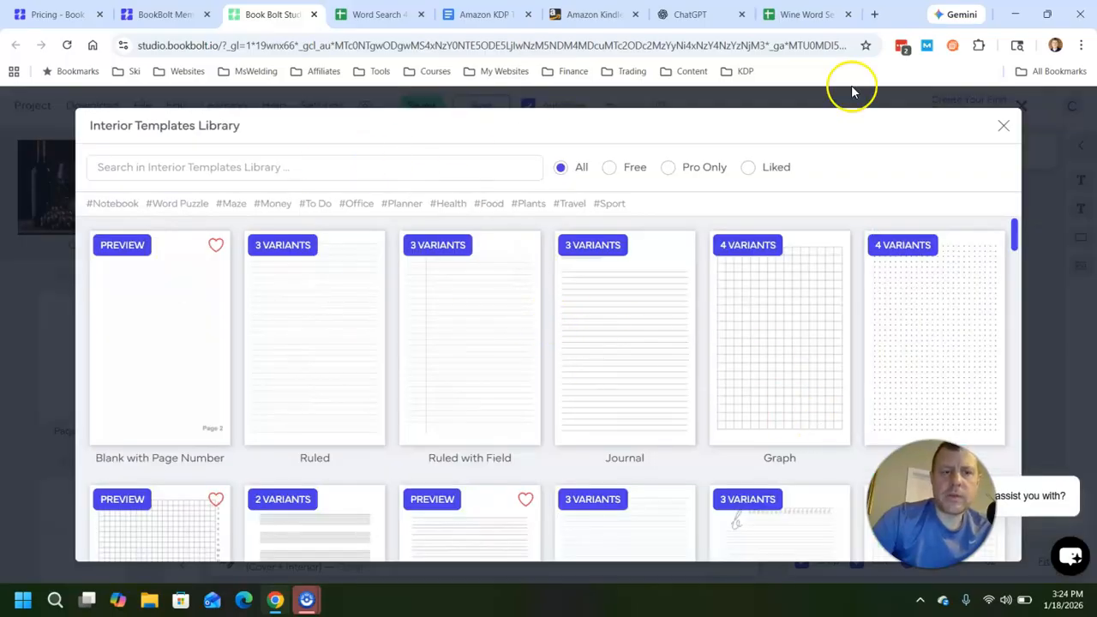
left_click(1003, 126)
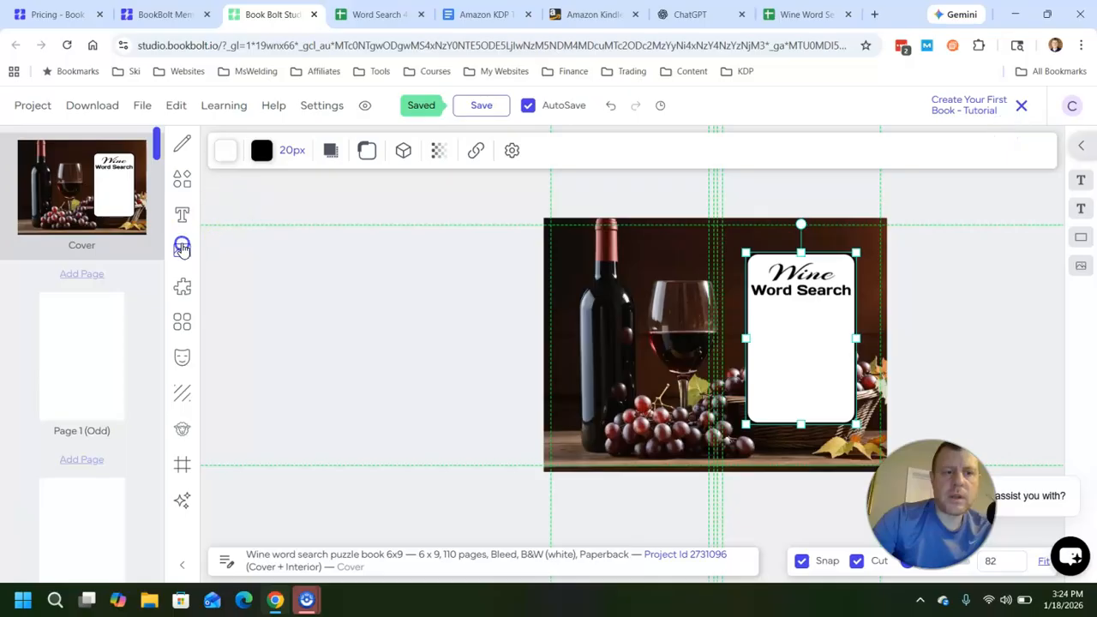
left_click(182, 248)
scroll(418, 324, "up", 3)
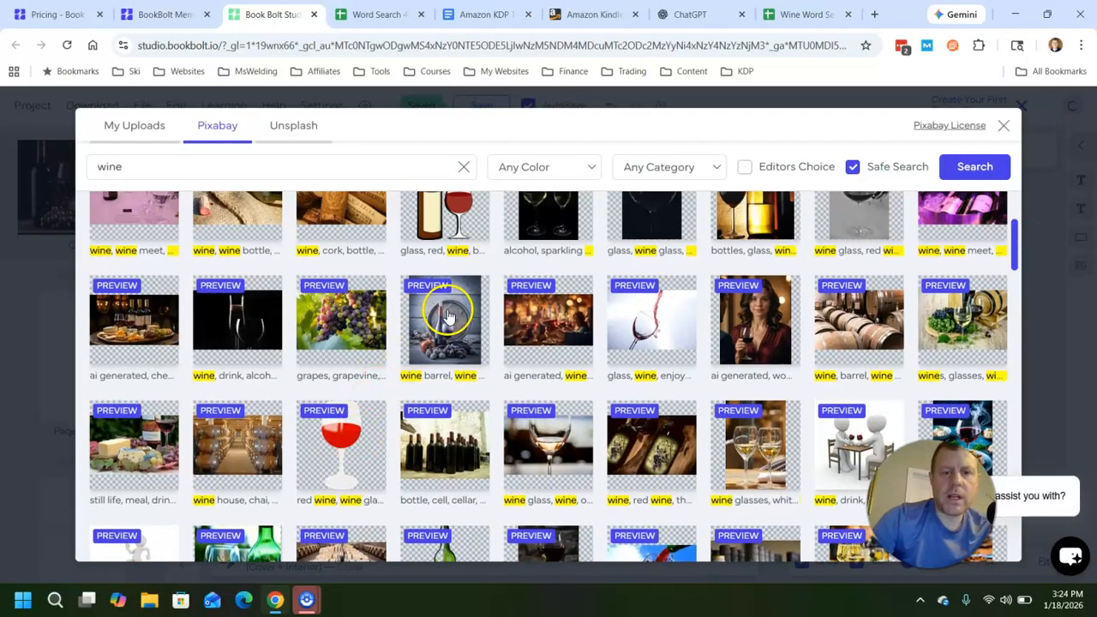
scroll(428, 339, "up", 2)
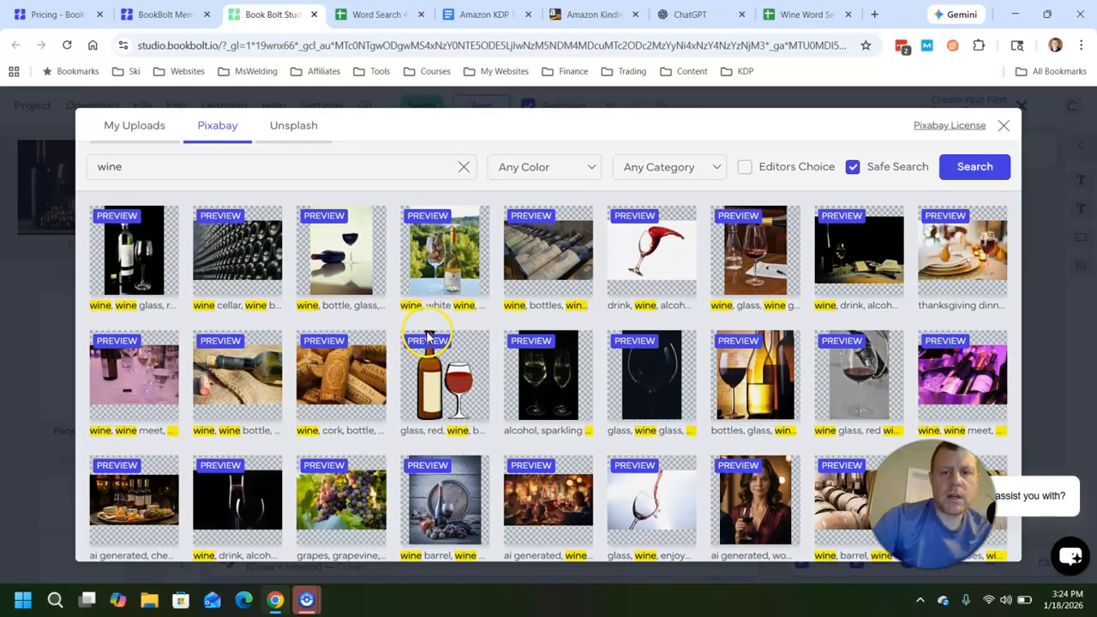
scroll(437, 330, "down", 10)
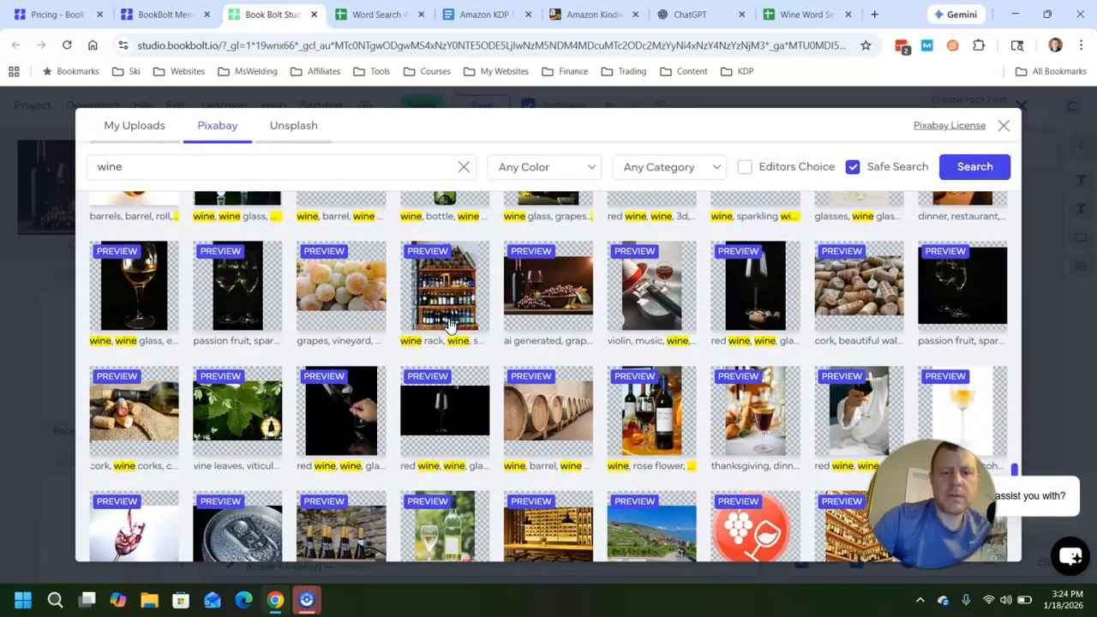
scroll(452, 324, "down", 5)
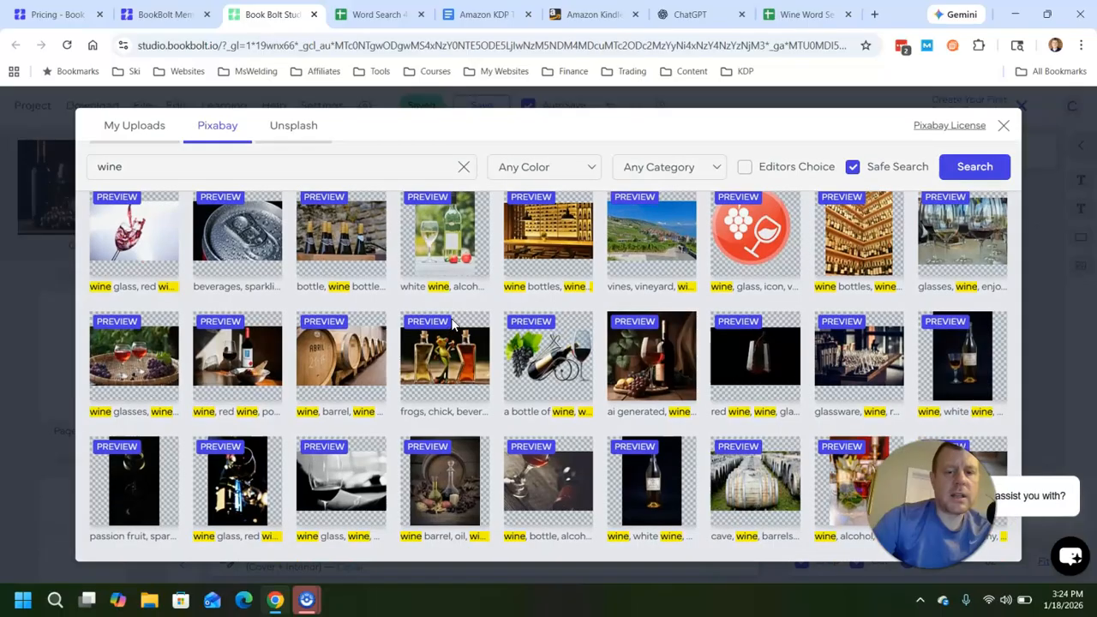
scroll(562, 343, "down", 10)
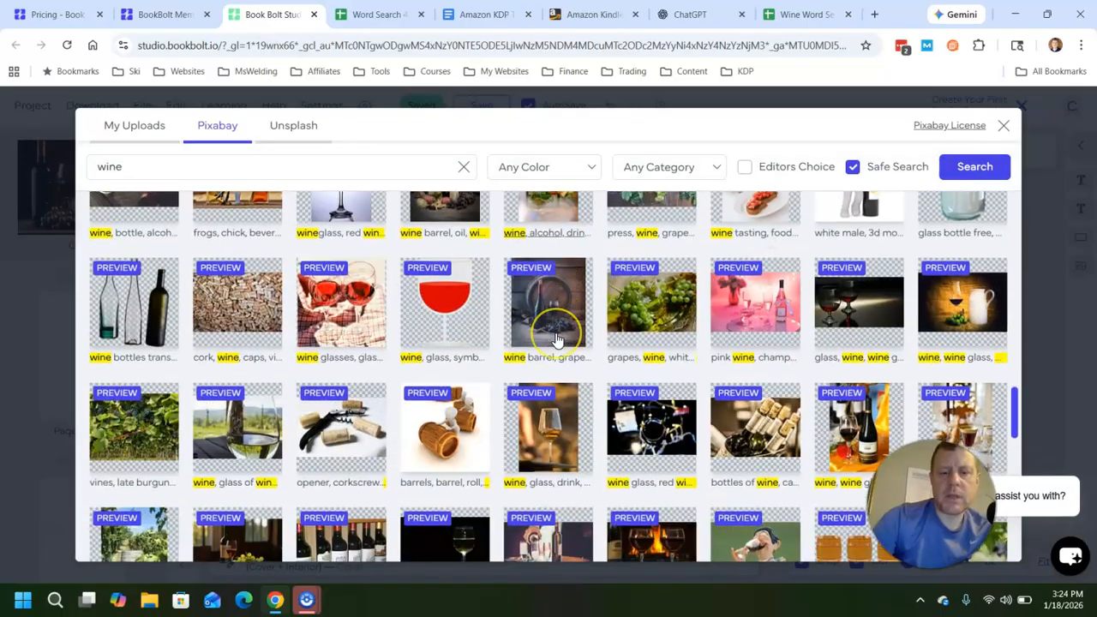
scroll(556, 341, "down", 10)
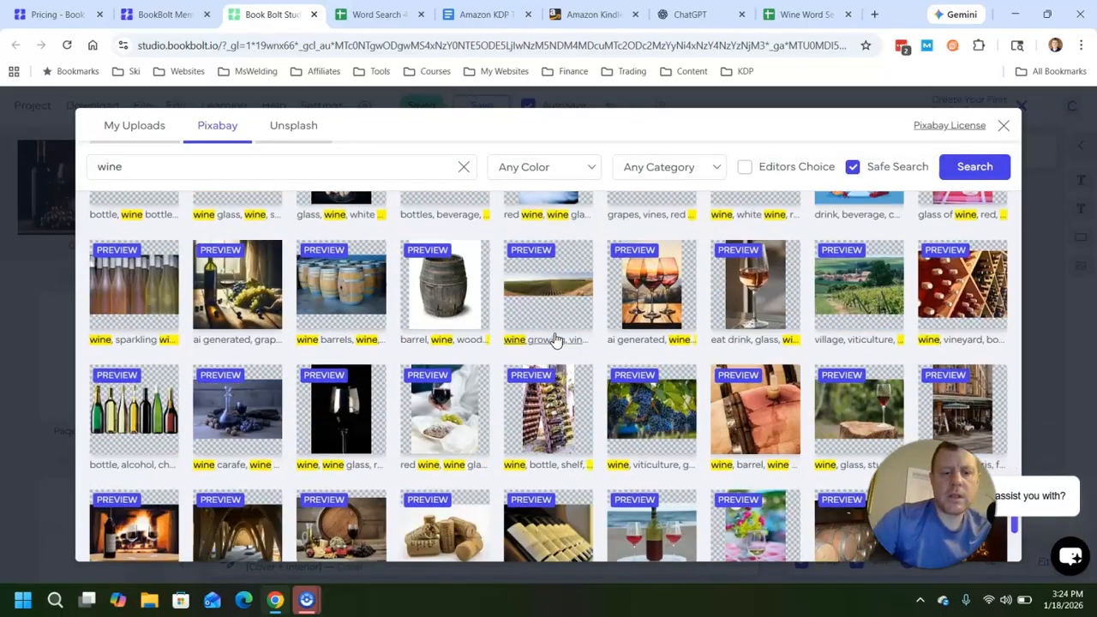
scroll(549, 343, "down", 3)
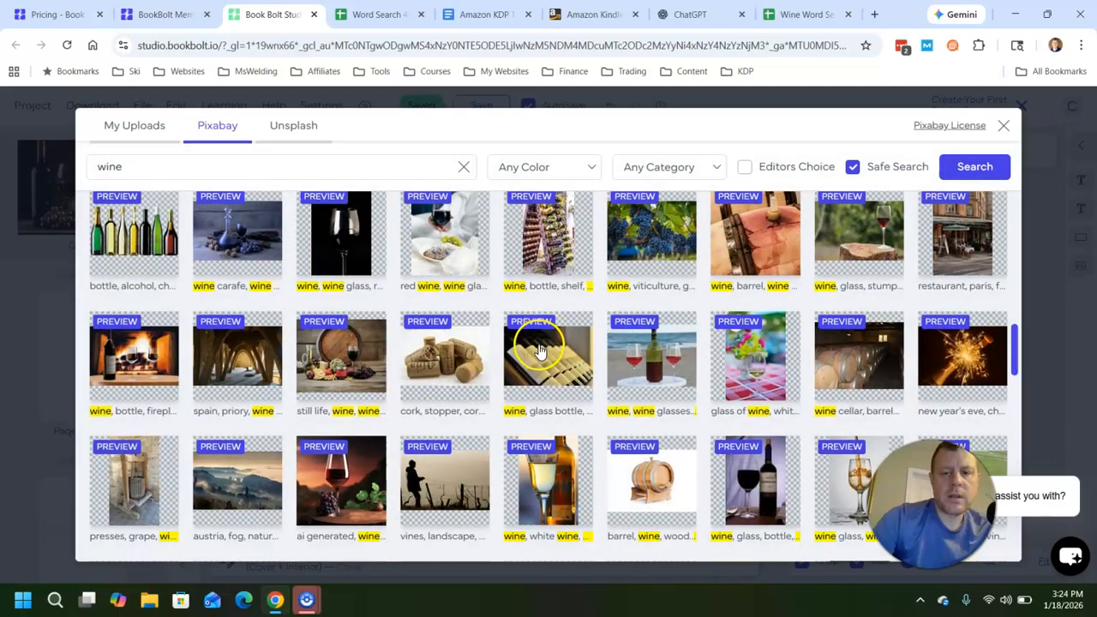
scroll(535, 355, "down", 8)
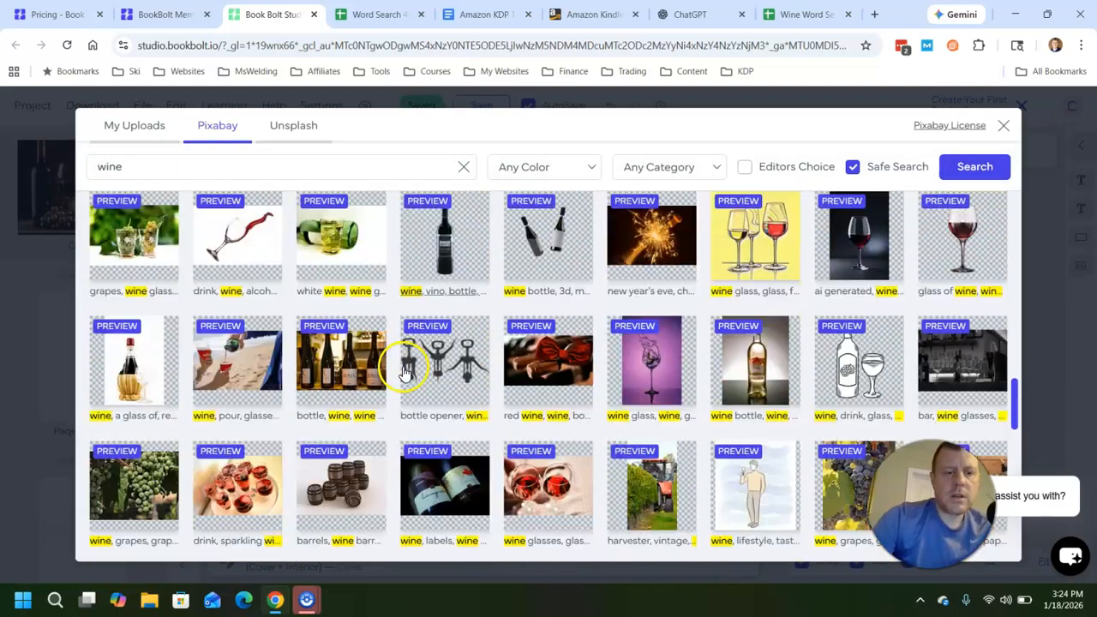
scroll(390, 394, "down", 5)
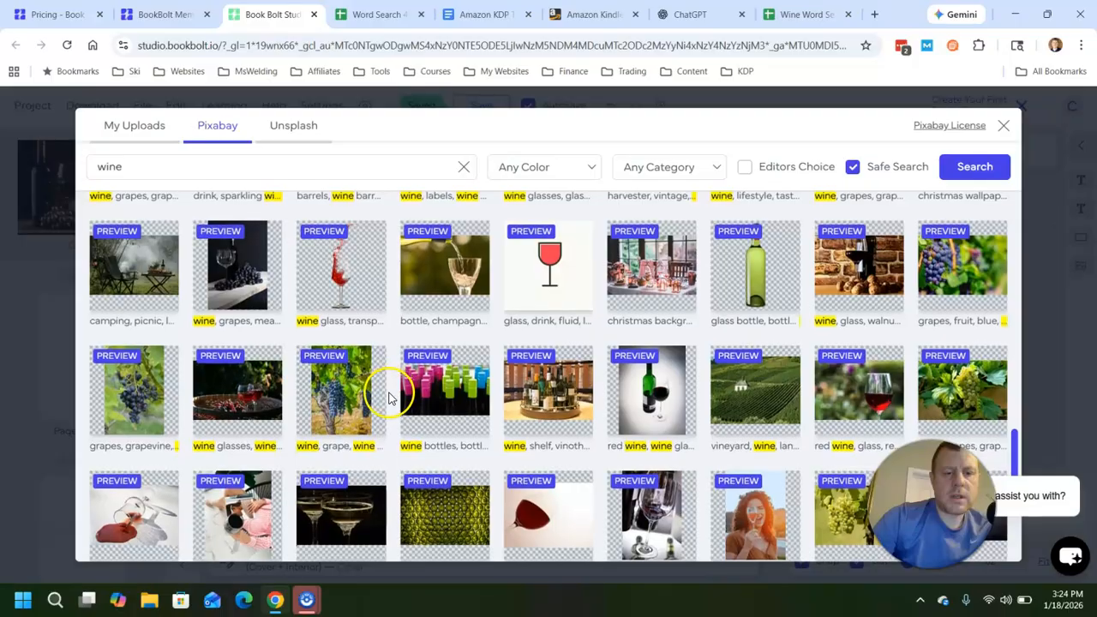
scroll(388, 400, "down", 5)
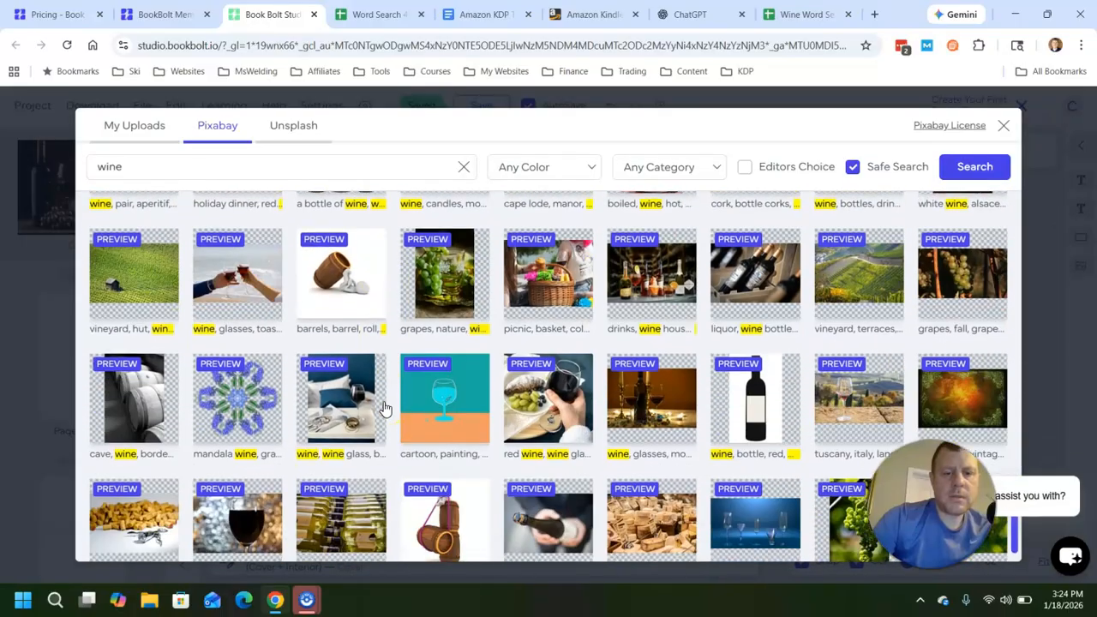
scroll(385, 408, "down", 1)
left_click(320, 486)
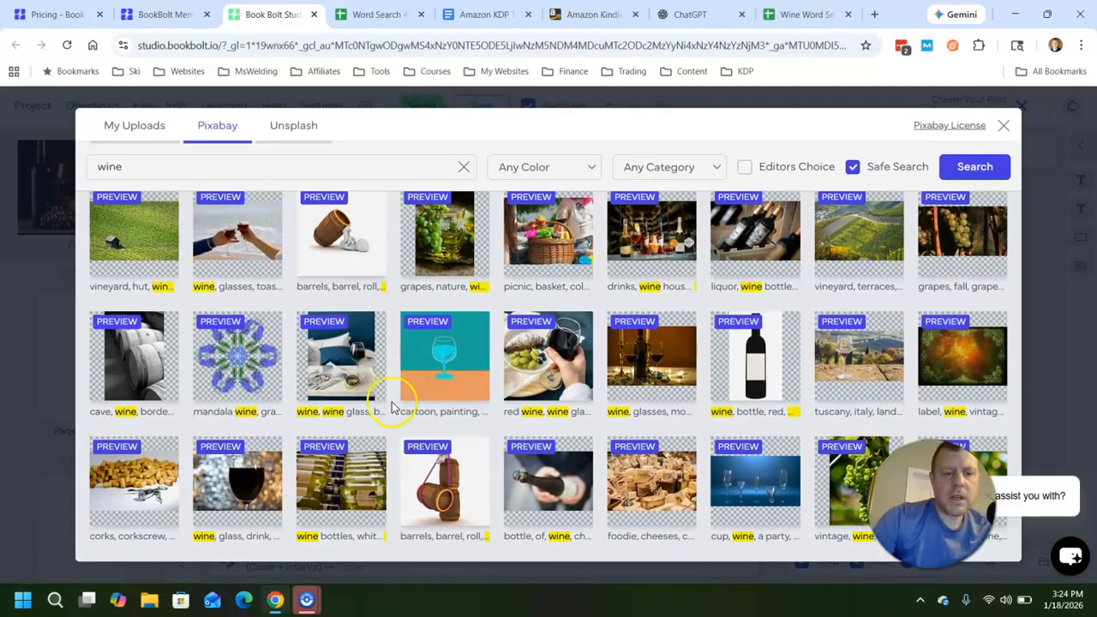
scroll(391, 411, "up", 10)
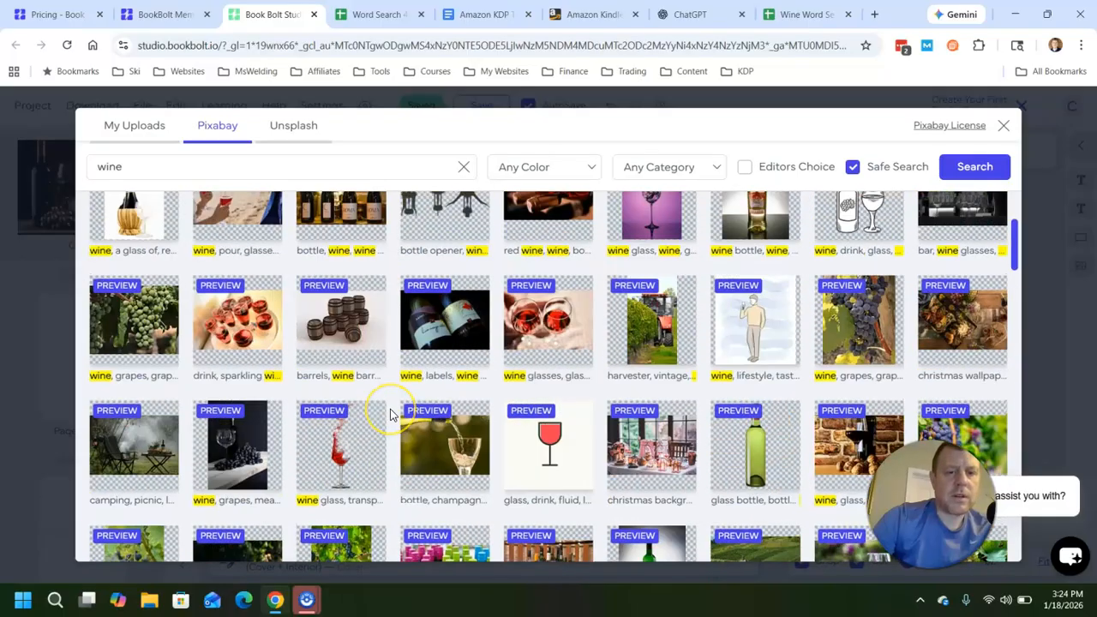
scroll(390, 411, "up", 2)
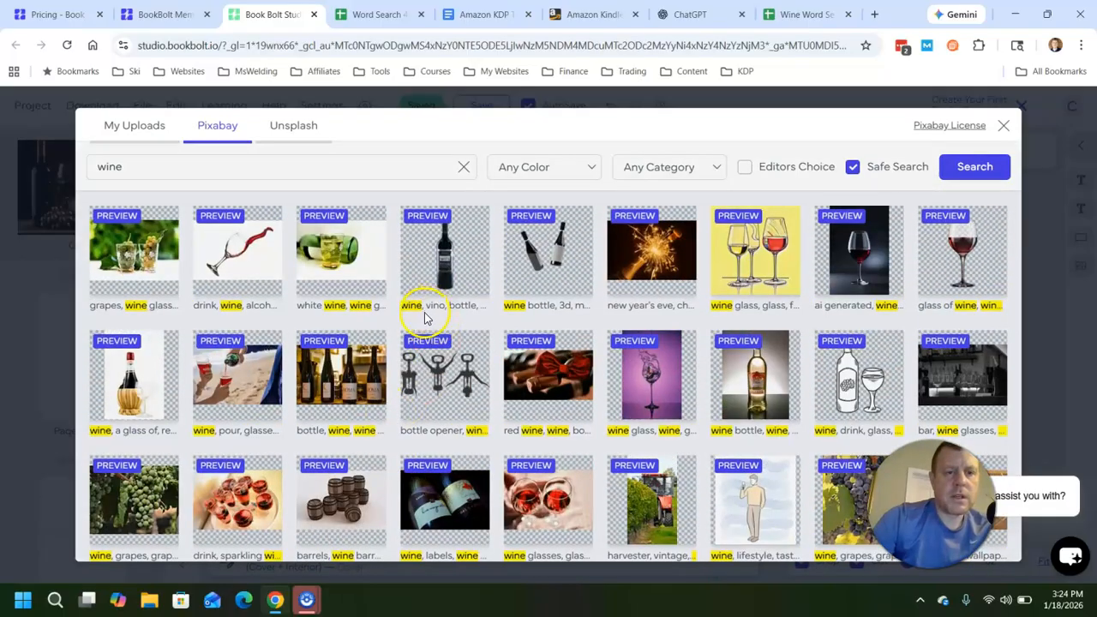
scroll(424, 318, "down", 10)
scroll(423, 322, "up", 3)
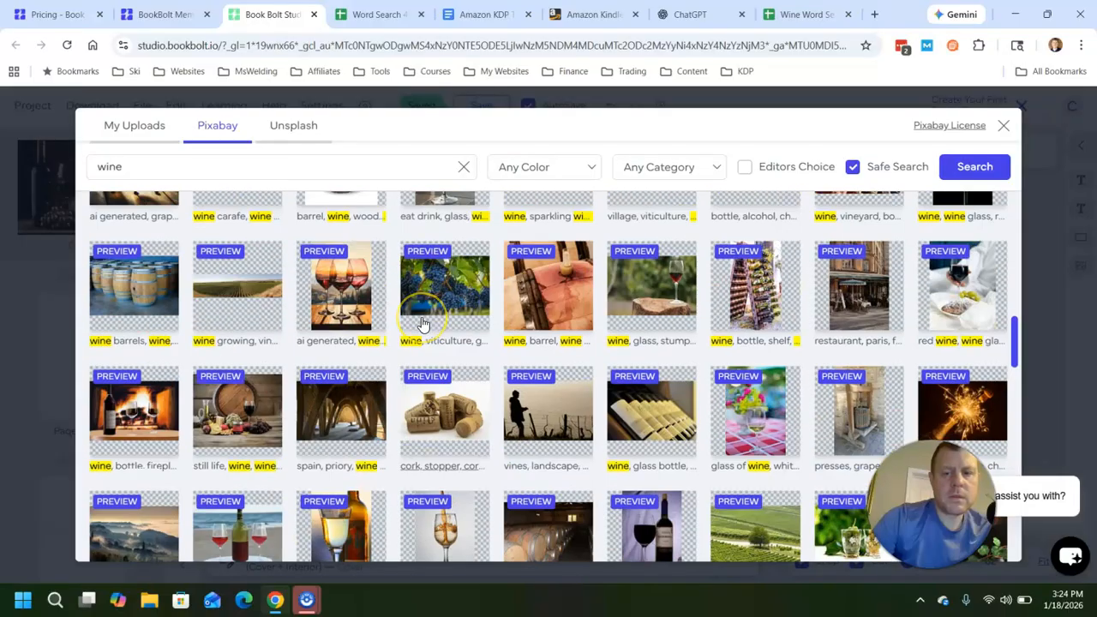
scroll(423, 323, "up", 8)
scroll(422, 328, "up", 8)
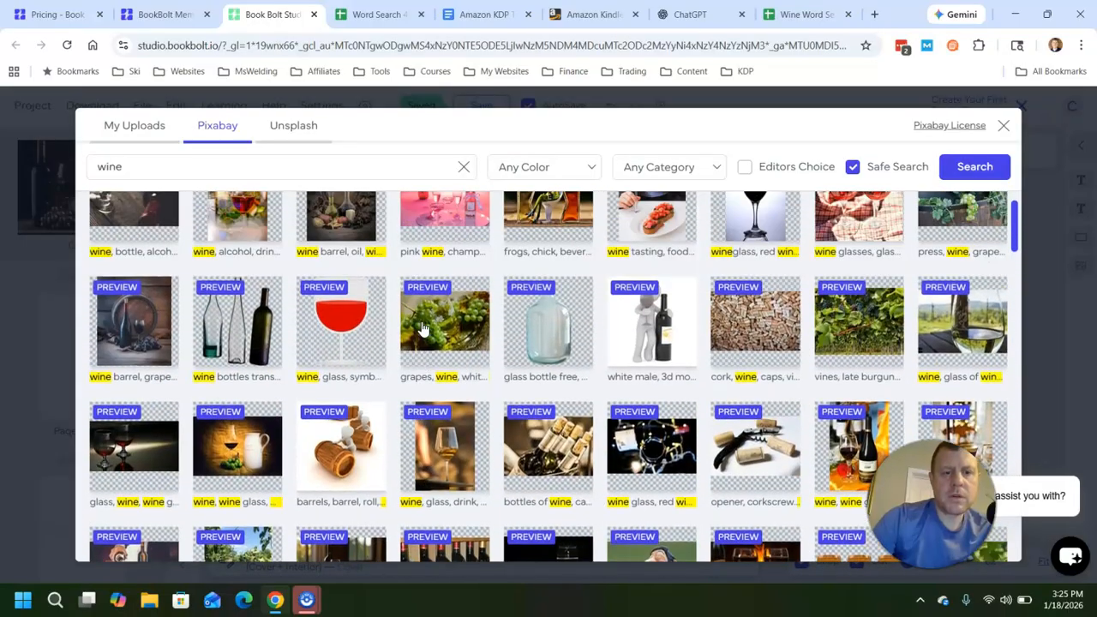
scroll(423, 329, "up", 1)
left_click(423, 345)
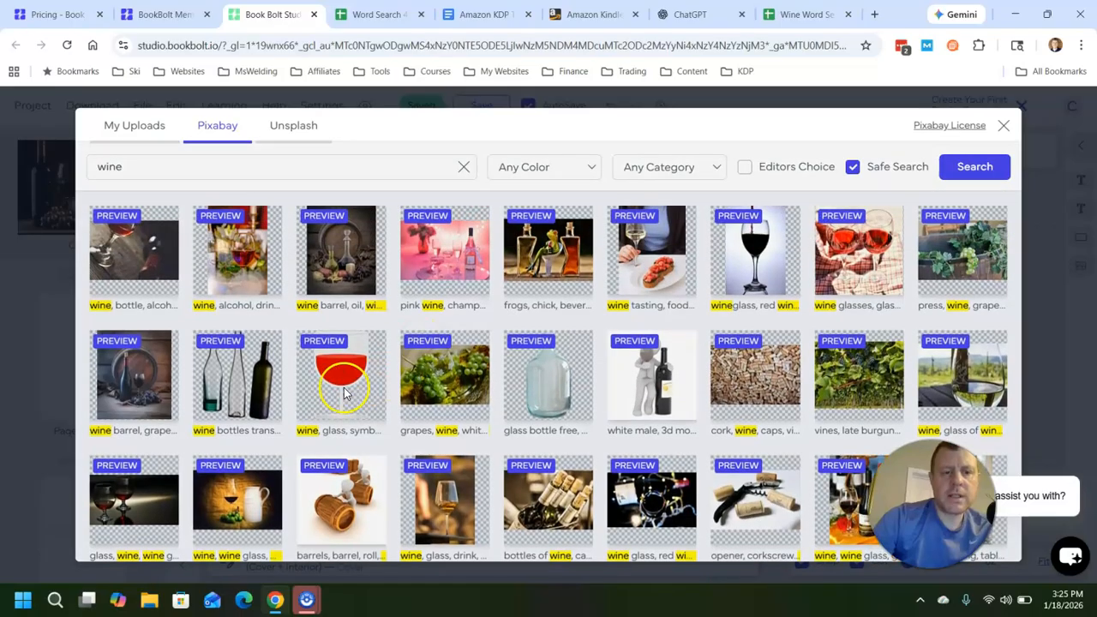
Step: Insert the red wine glass clip art with the transparent background from the Pixabay "wine" results onto the cover
scroll(344, 392, "up", 1)
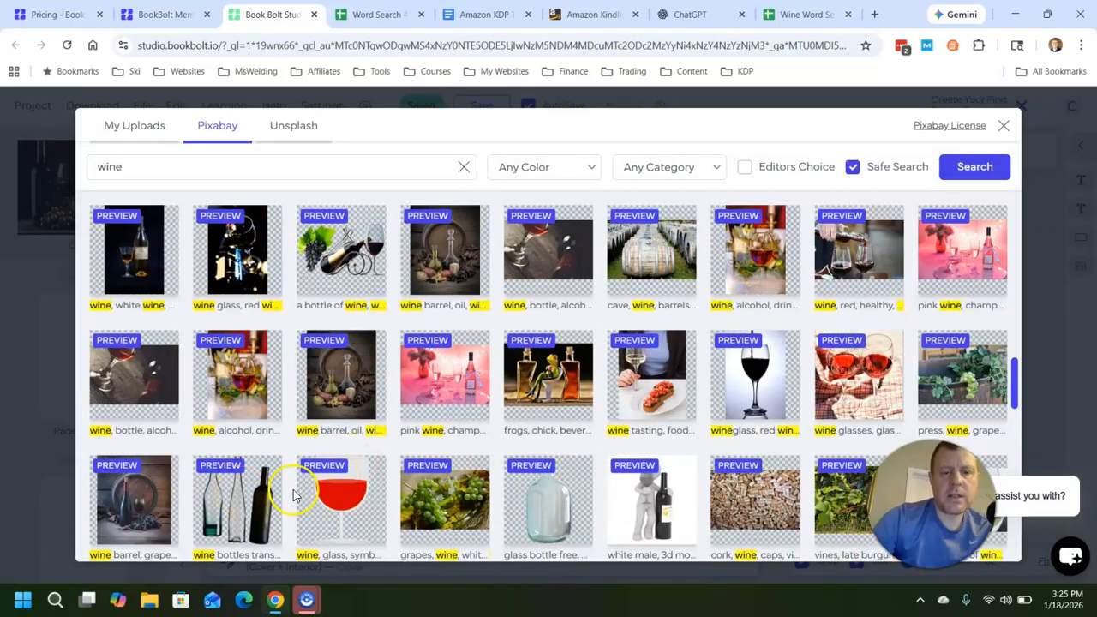
scroll(567, 495, "down", 1)
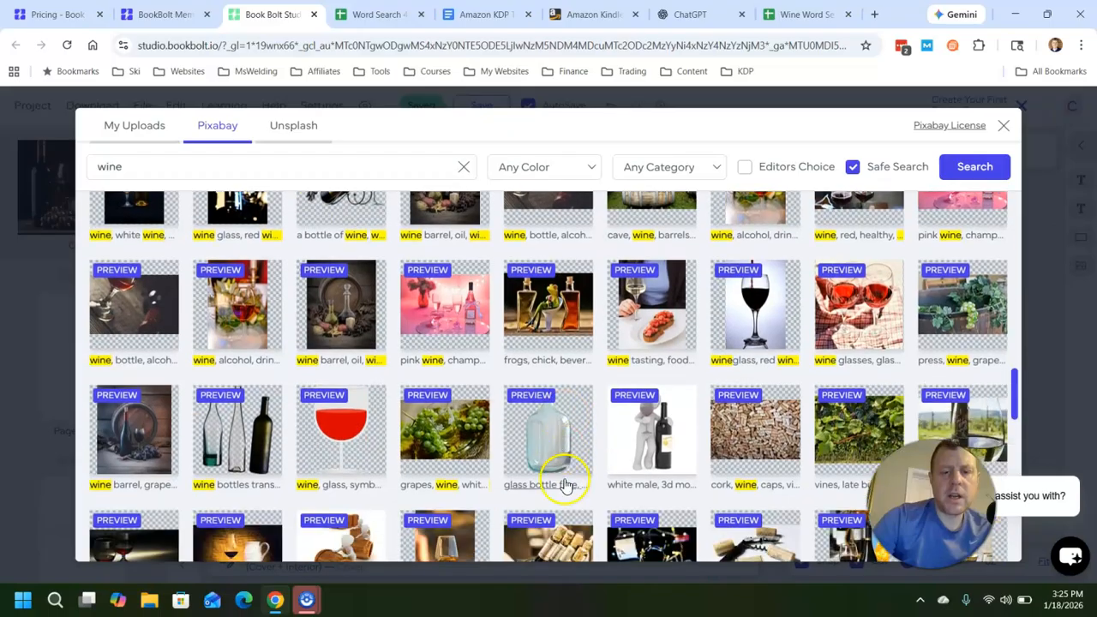
scroll(337, 448, "up", 3)
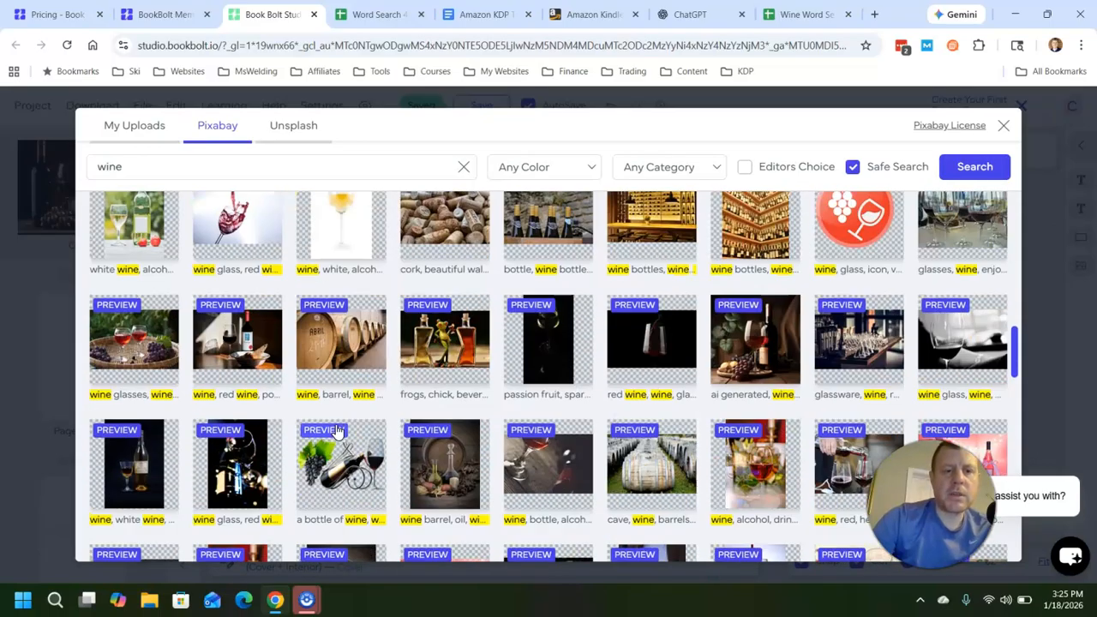
scroll(337, 433, "up", 3)
scroll(337, 433, "up", 2)
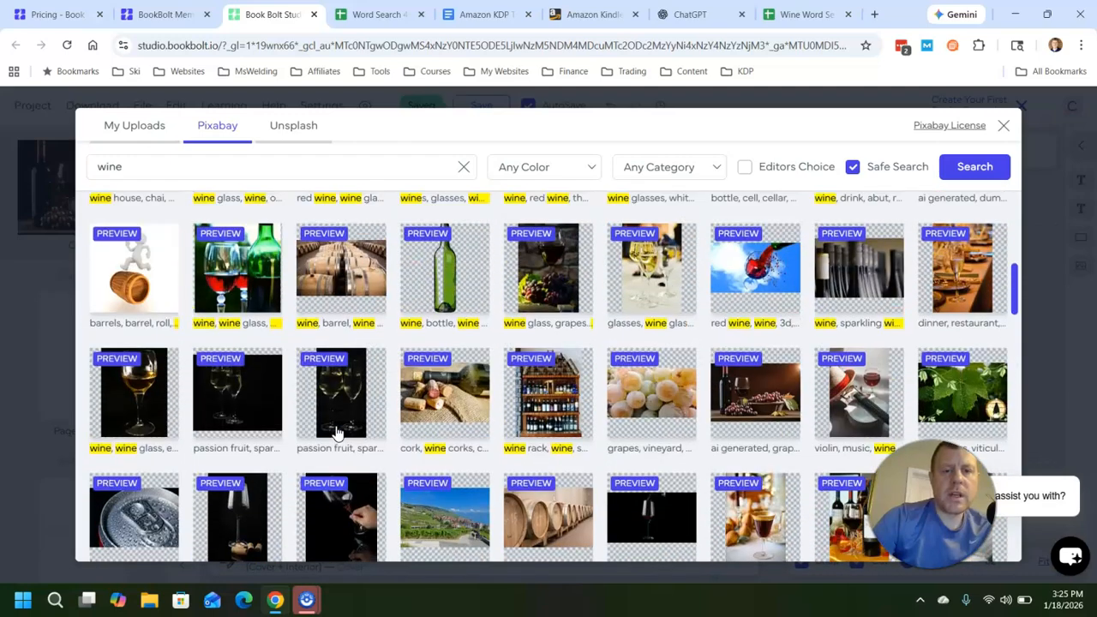
scroll(337, 433, "up", 3)
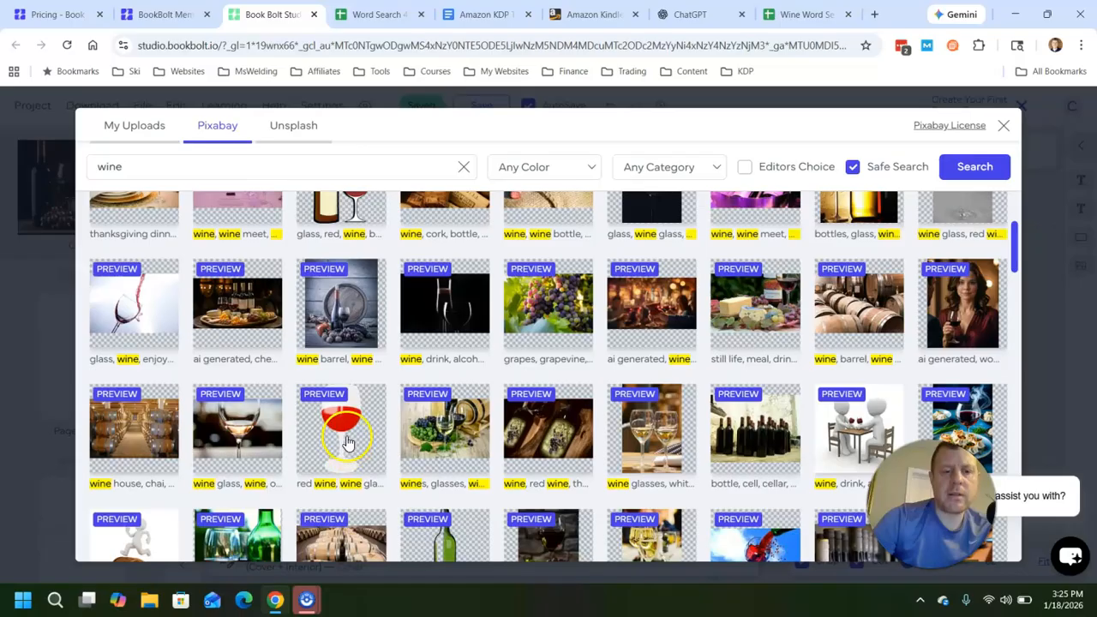
left_click(347, 443)
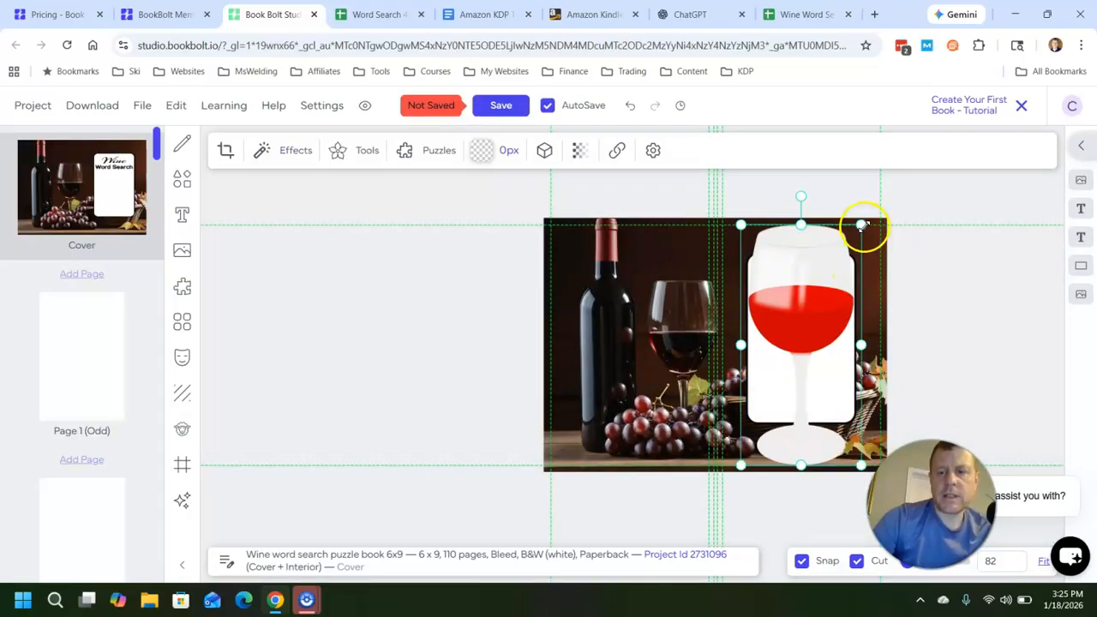
Step: Scale the wine glass graphic down and place it in the right half of the white panel below "Word Search"
left_click_drag(862, 225, 848, 319)
left_click(738, 355)
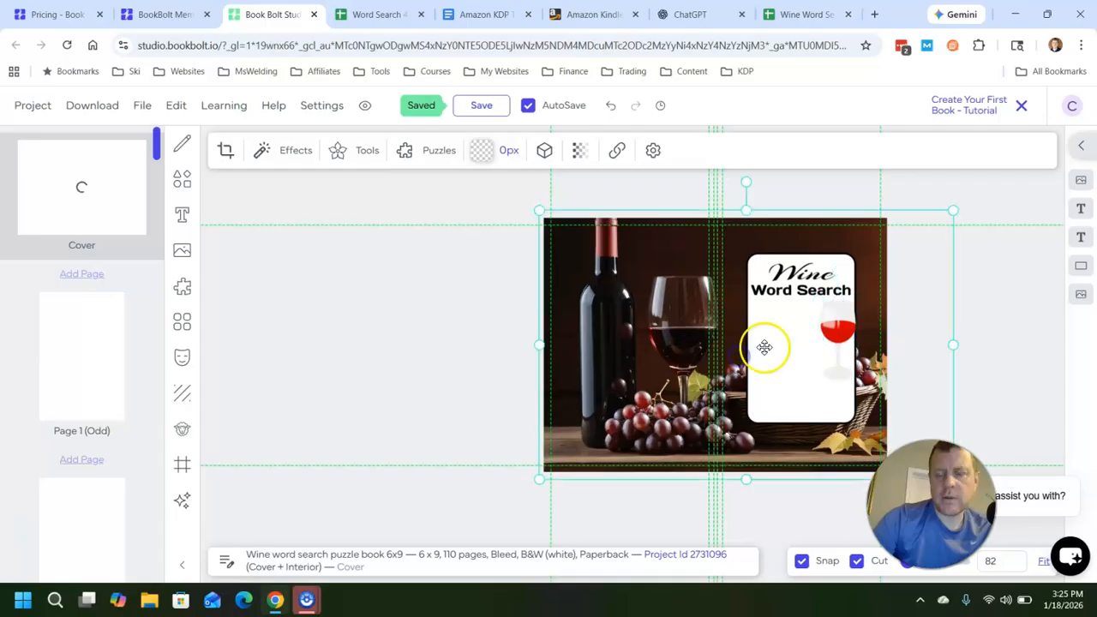
left_click(765, 348)
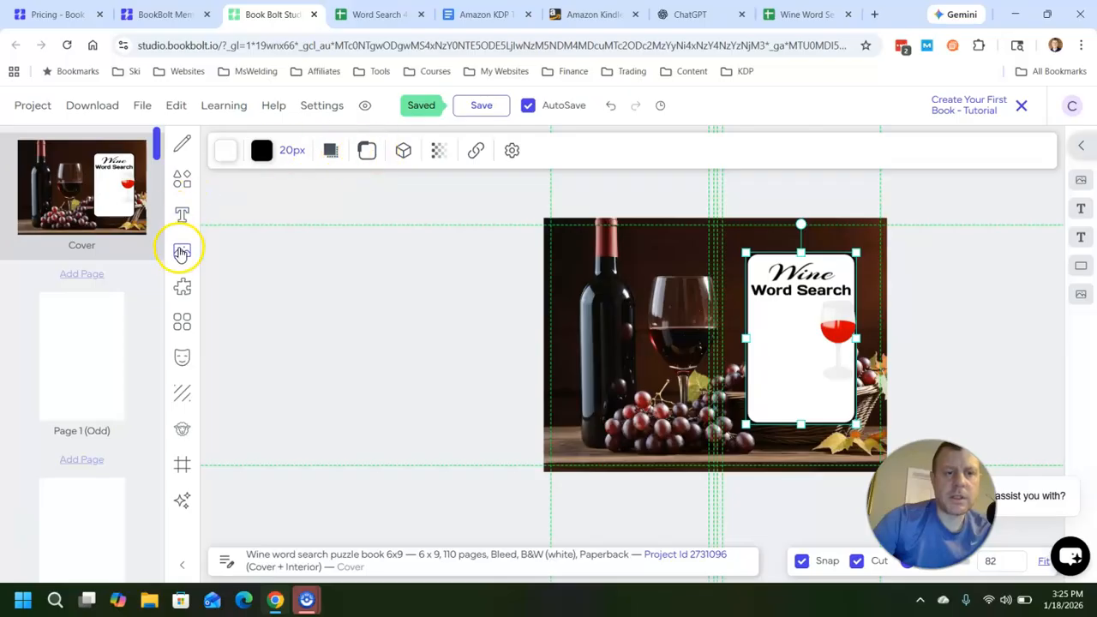
Step: Insert the Pixabay "wine" image with a wine bottle, glass and fruit-and-cheese basket onto the cover
left_click(180, 254)
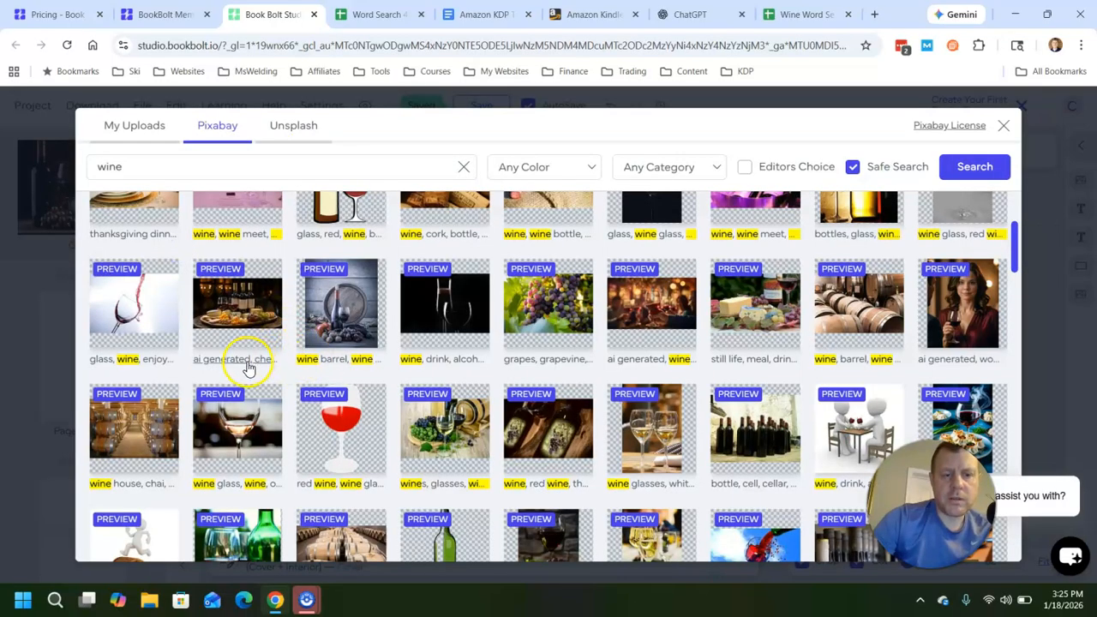
scroll(323, 383, "up", 3)
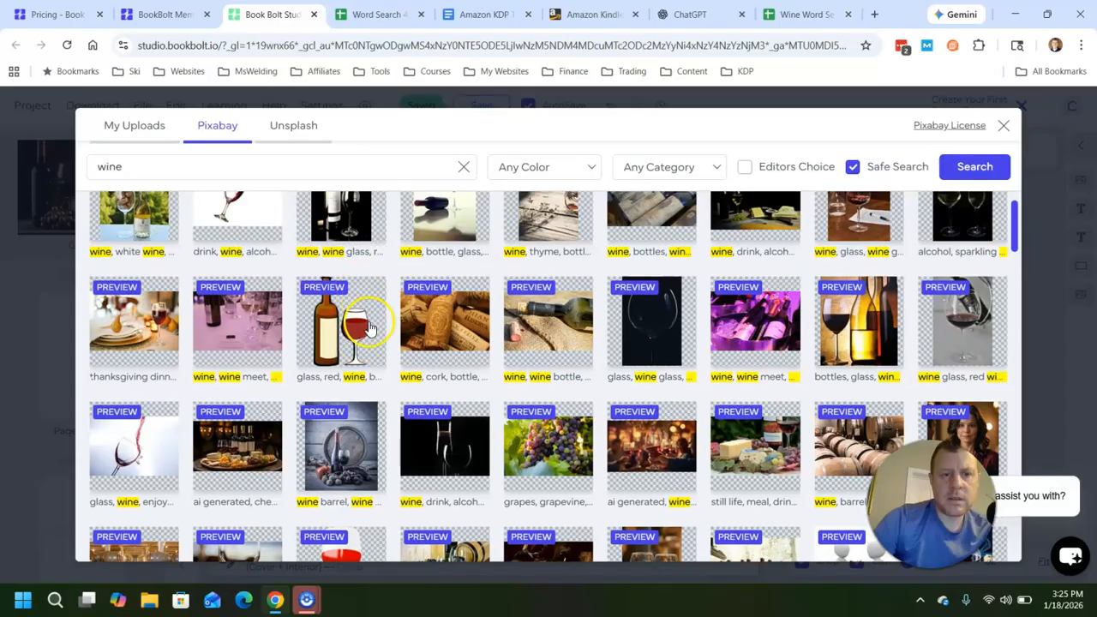
scroll(335, 403, "up", 2)
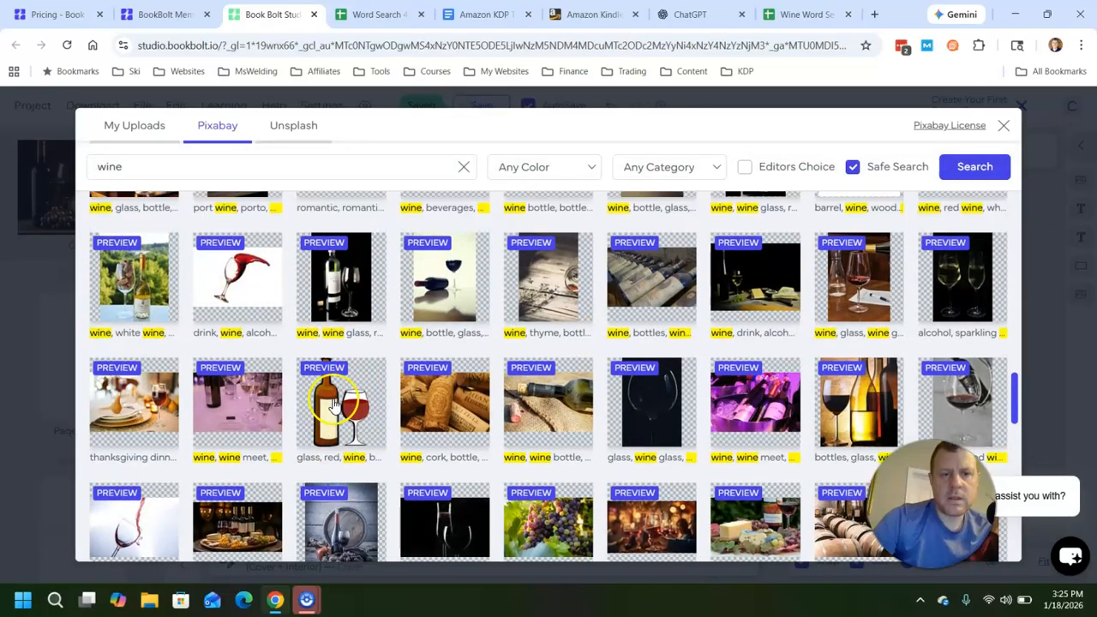
scroll(334, 403, "up", 5)
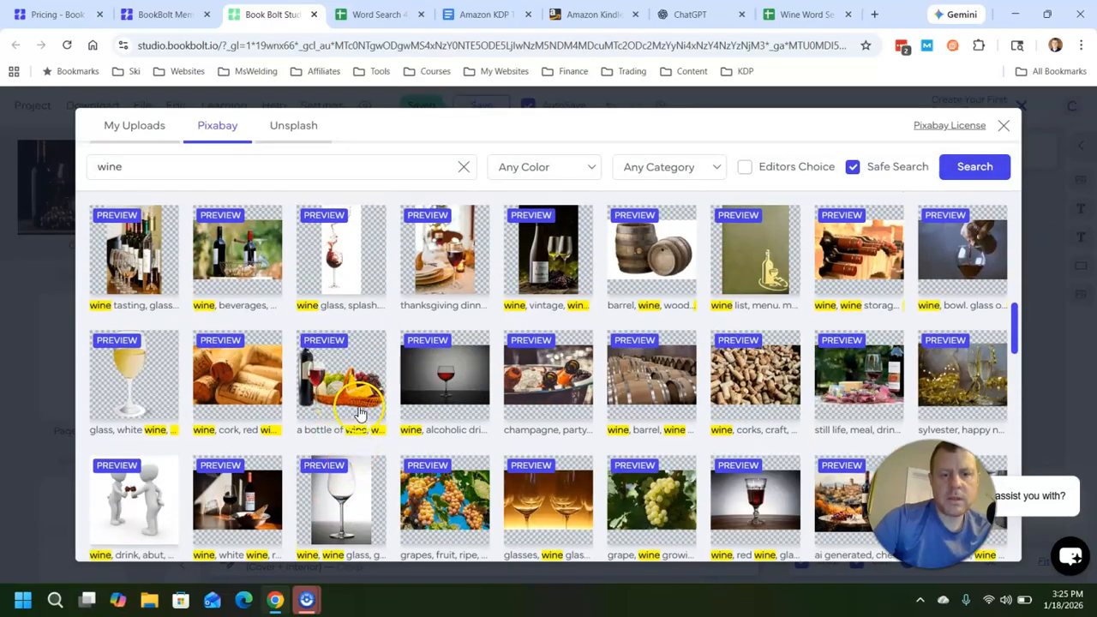
left_click(355, 392)
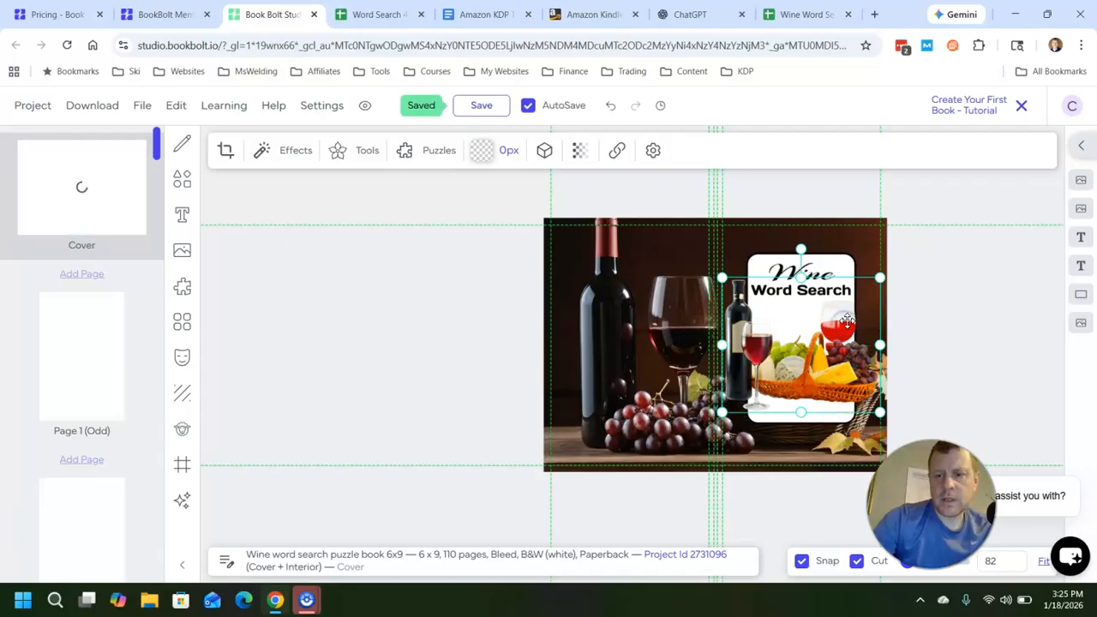
Step: Move the basket graphic aside and delete the red wine glass clip art from the white title panel
left_click(902, 308)
left_click_drag(801, 372, 846, 348)
left_click(837, 325)
key("Delete")
Step: Scale the bottle-and-basket graphic down to the white panel's width and centre it below "Word Search"
left_click_drag(889, 274, 832, 318)
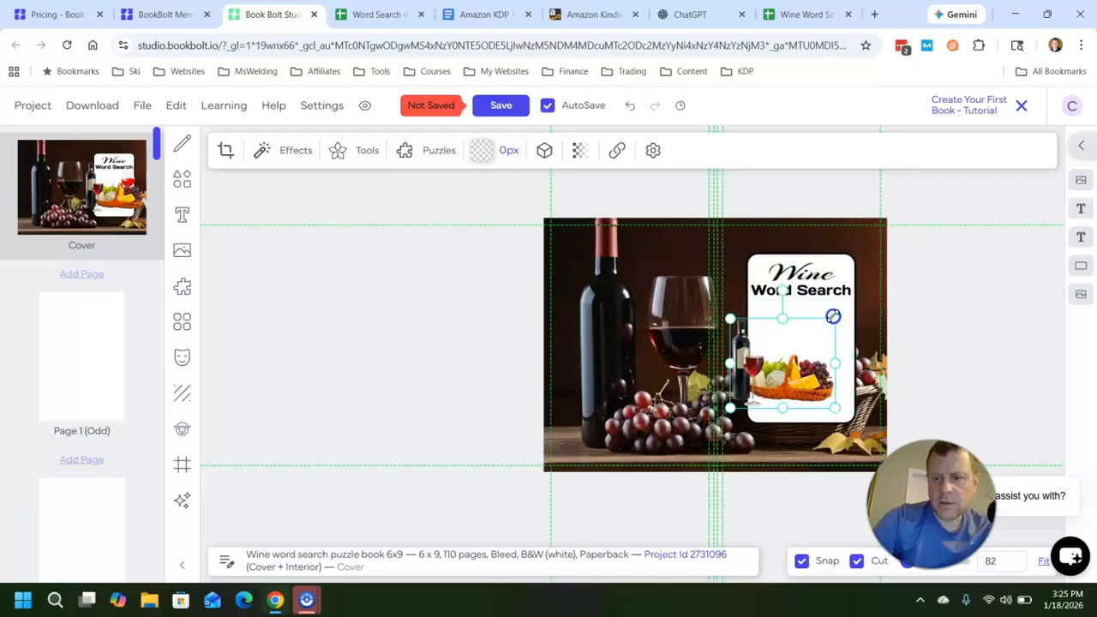
left_click_drag(792, 364, 818, 352)
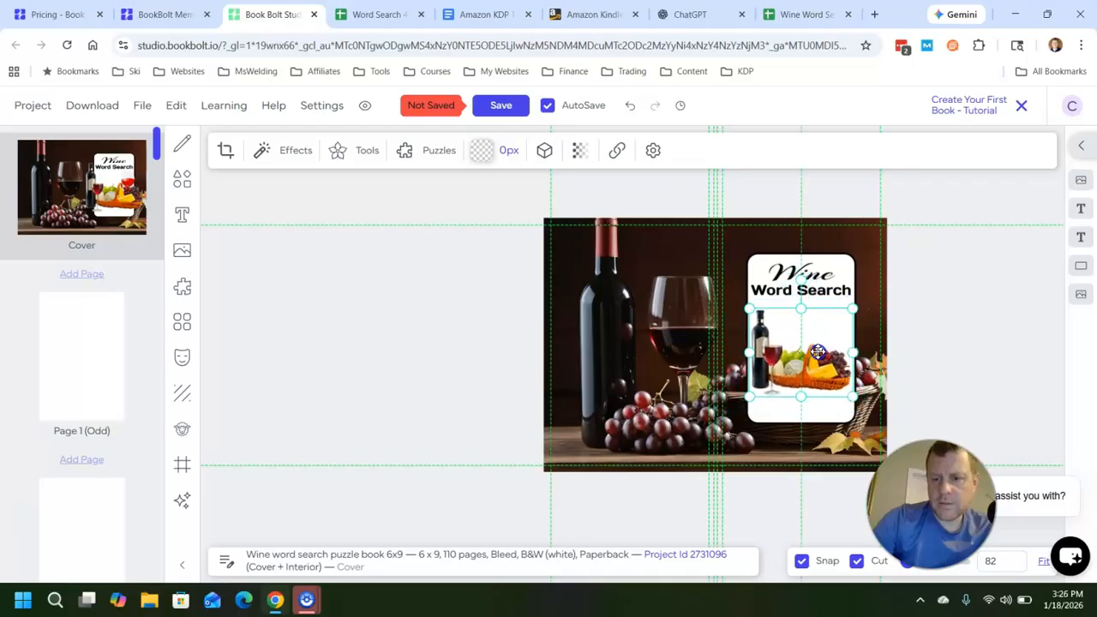
left_click(830, 409)
Step: Add a heading centred at the bottom of the white panel and clear its placeholder text
left_click(188, 225)
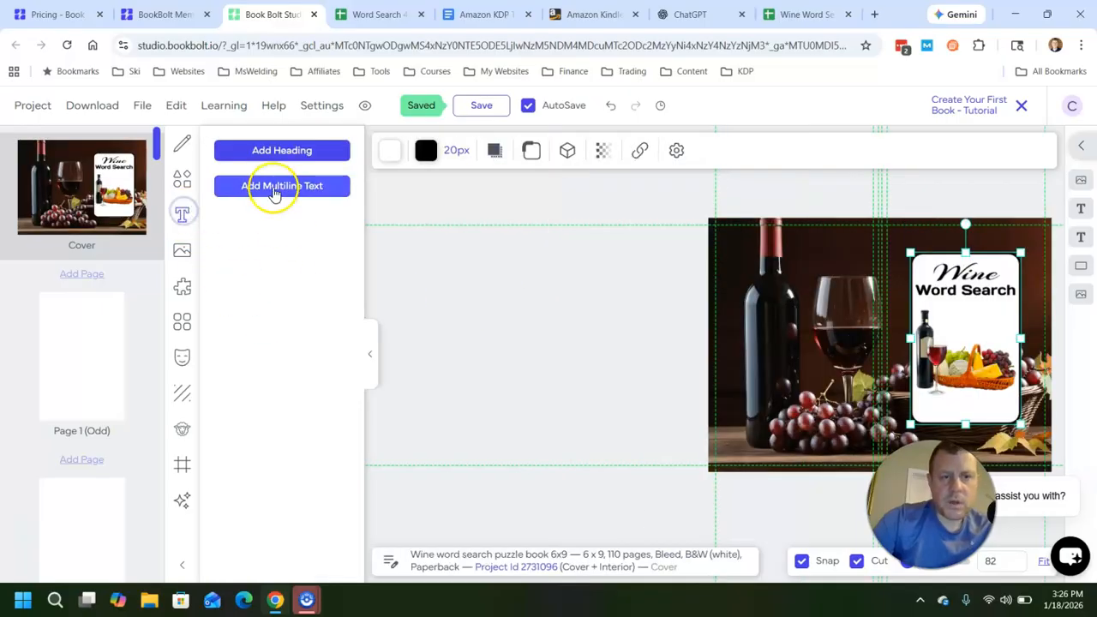
left_click(269, 151)
left_click_drag(847, 341, 933, 409)
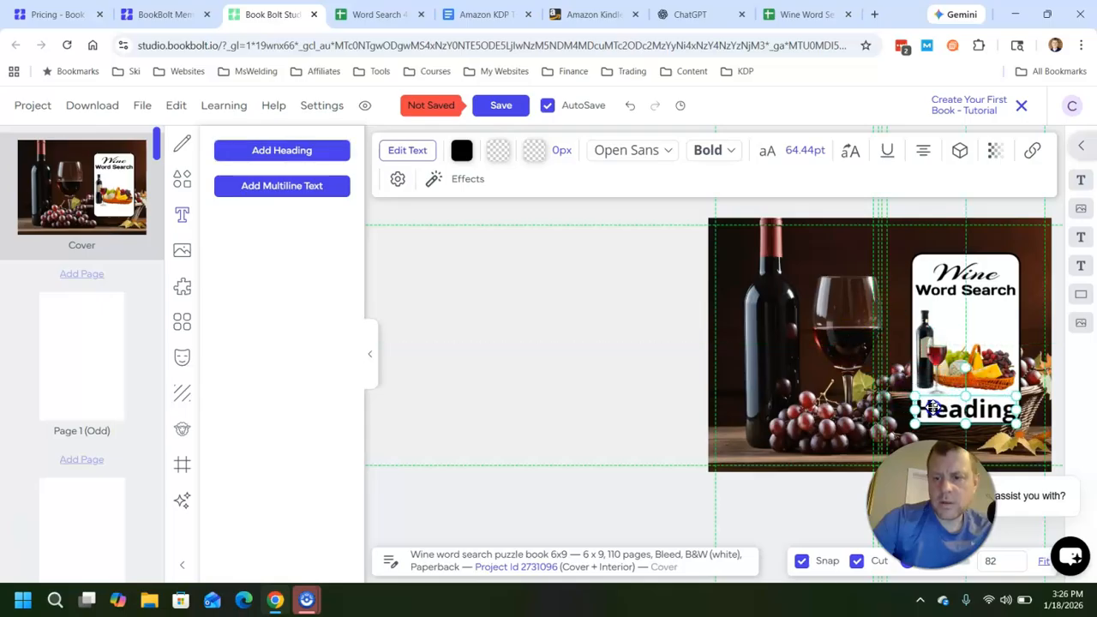
double_click(976, 409)
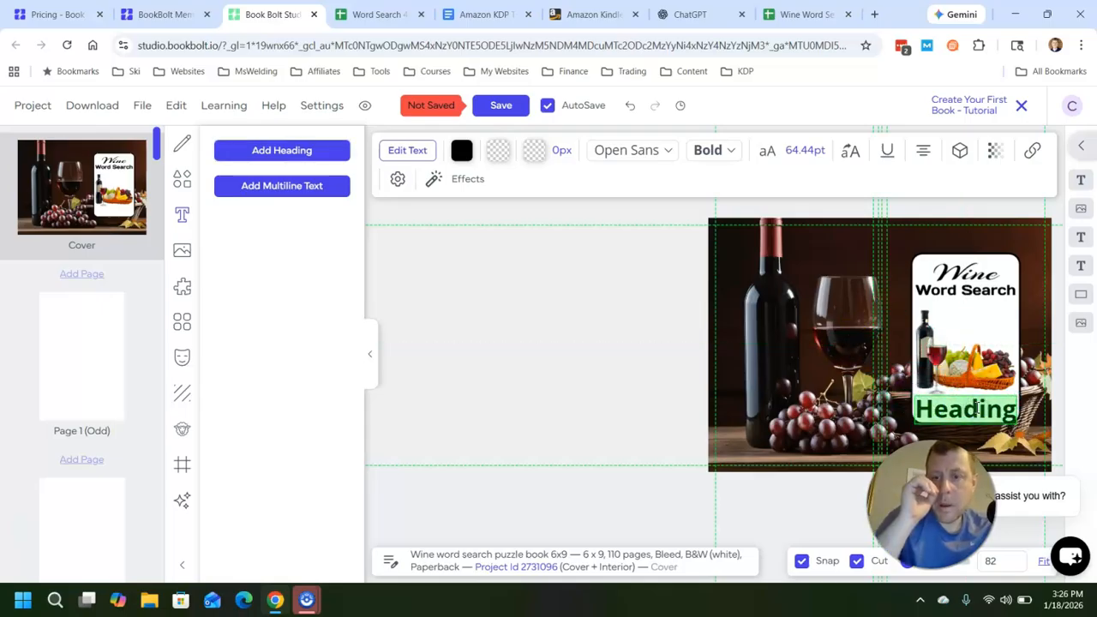
key("BackSpace")
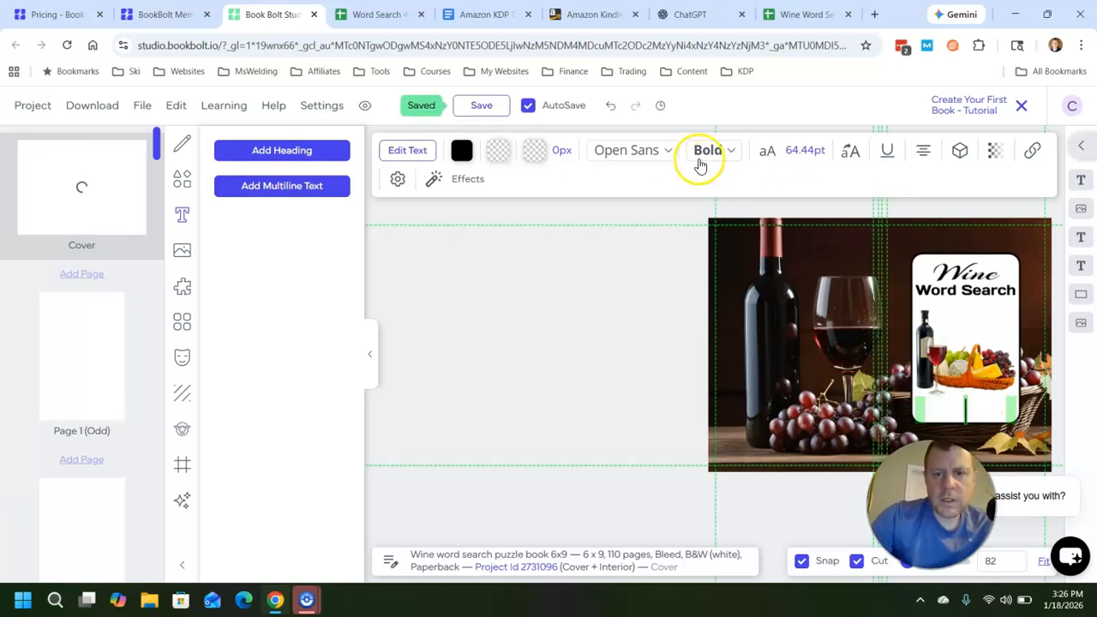
Step: Set the new heading's font to Days One and its size to about 25.44 pt
left_click(661, 154)
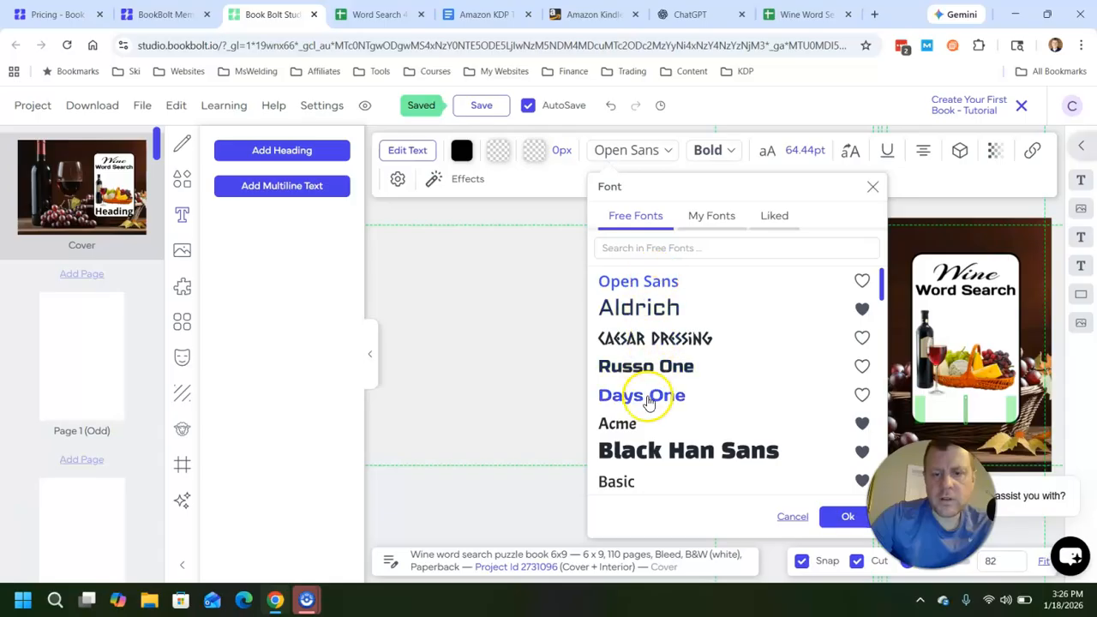
left_click(655, 406)
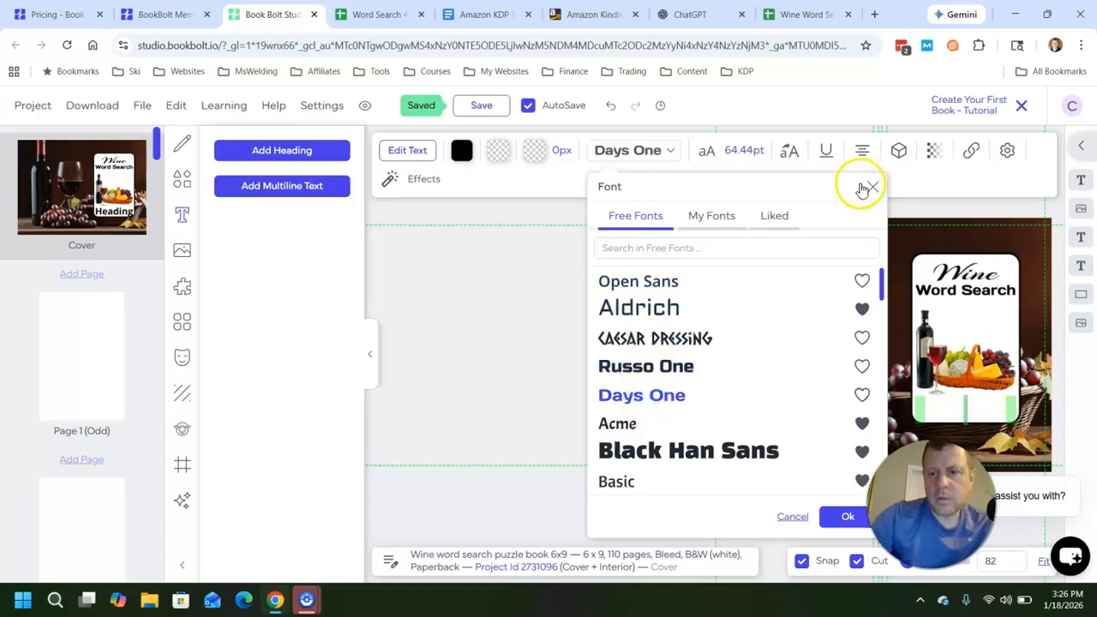
left_click(743, 152)
left_click_drag(759, 283, 728, 281)
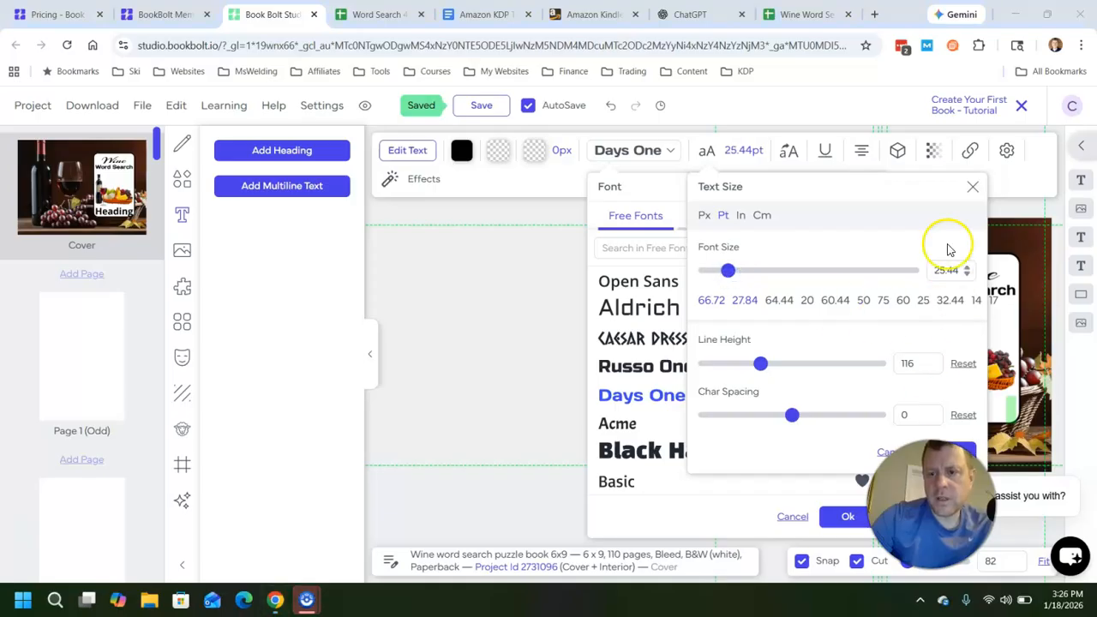
left_click(973, 186)
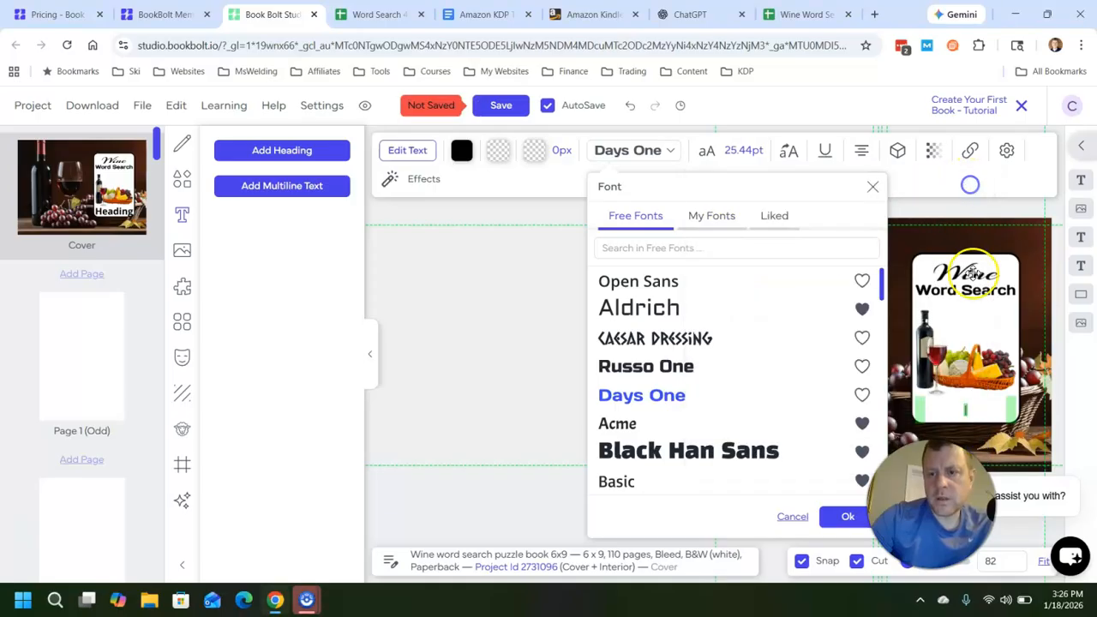
Step: Enter the tagline "For Adults, Seniors & Win Enthusist" in the new heading, with "Enthusist" on a second line
left_click(984, 407)
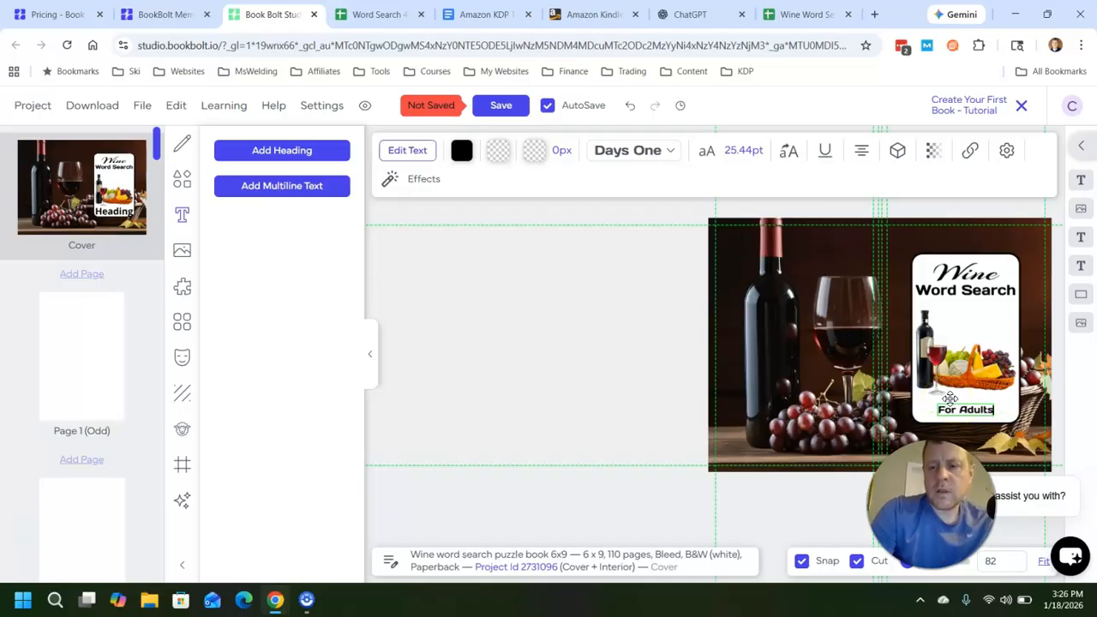
left_click(985, 370)
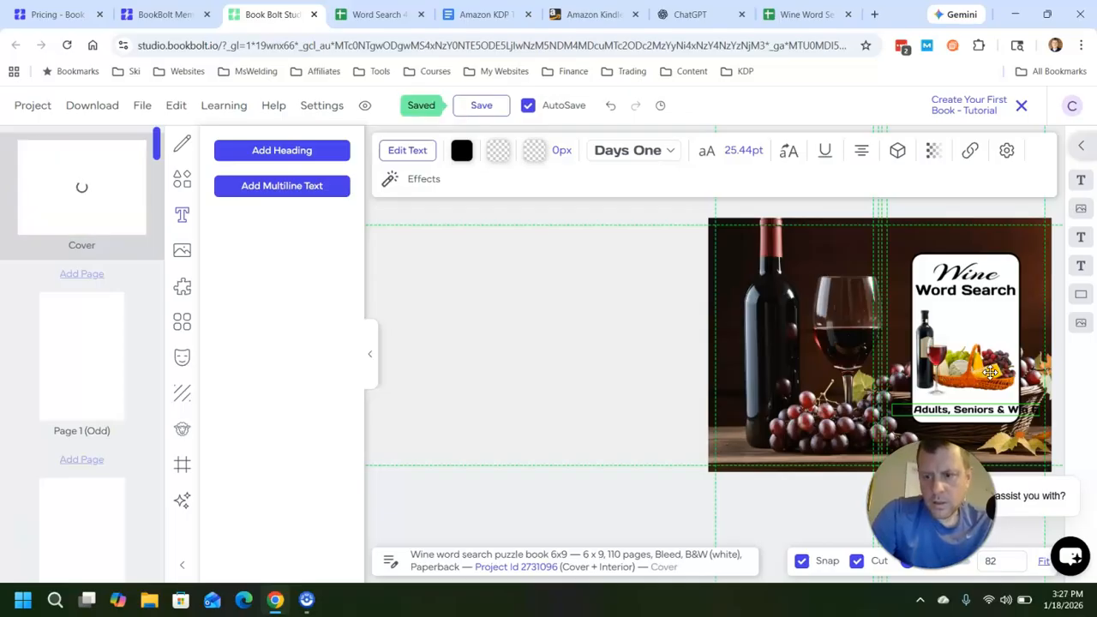
key("BackSpace")
key("BackSpace")
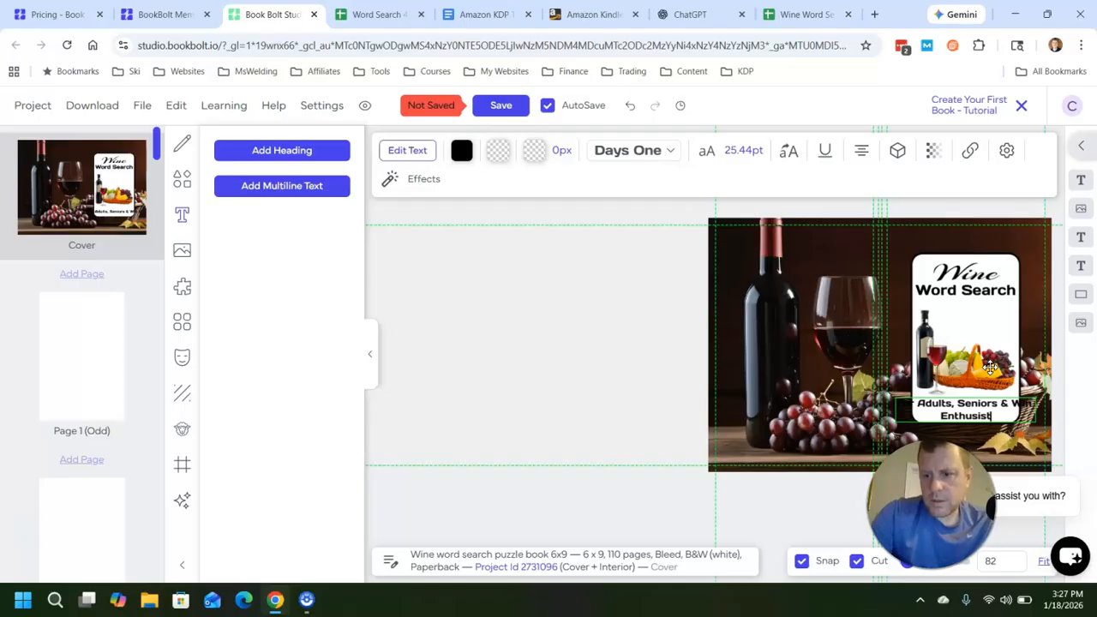
Step: Shrink the tagline to about 17.79 pt and centre it inside the white panel below the basket graphic
left_click(1038, 404)
left_click(1037, 402)
left_click_drag(1037, 399, 995, 419)
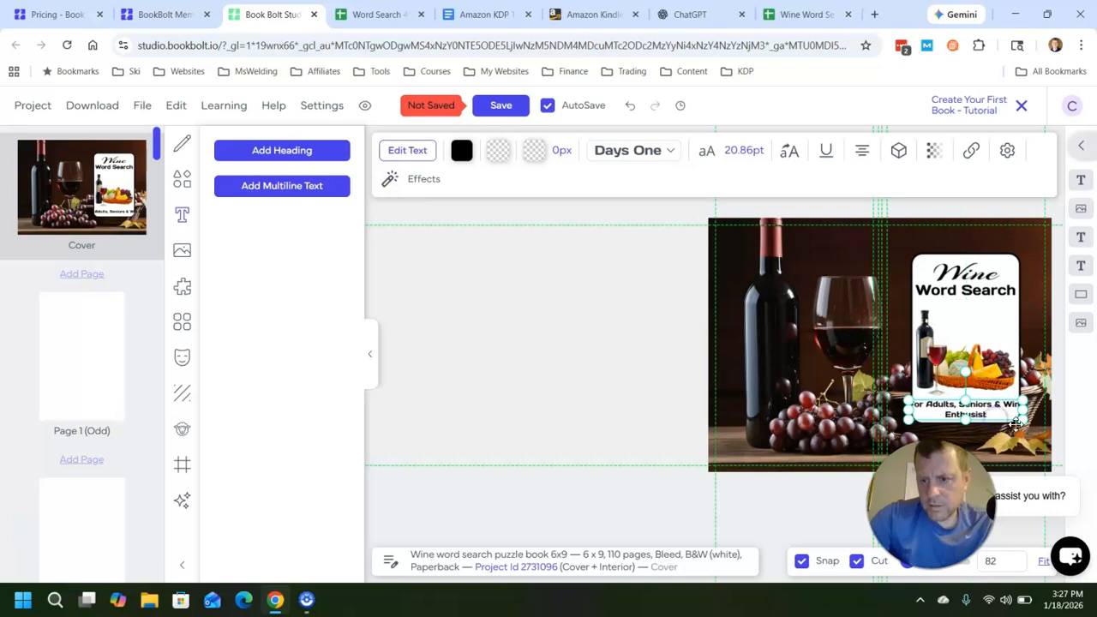
left_click(1018, 446)
left_click(1008, 409)
left_click_drag(1023, 401, 983, 416)
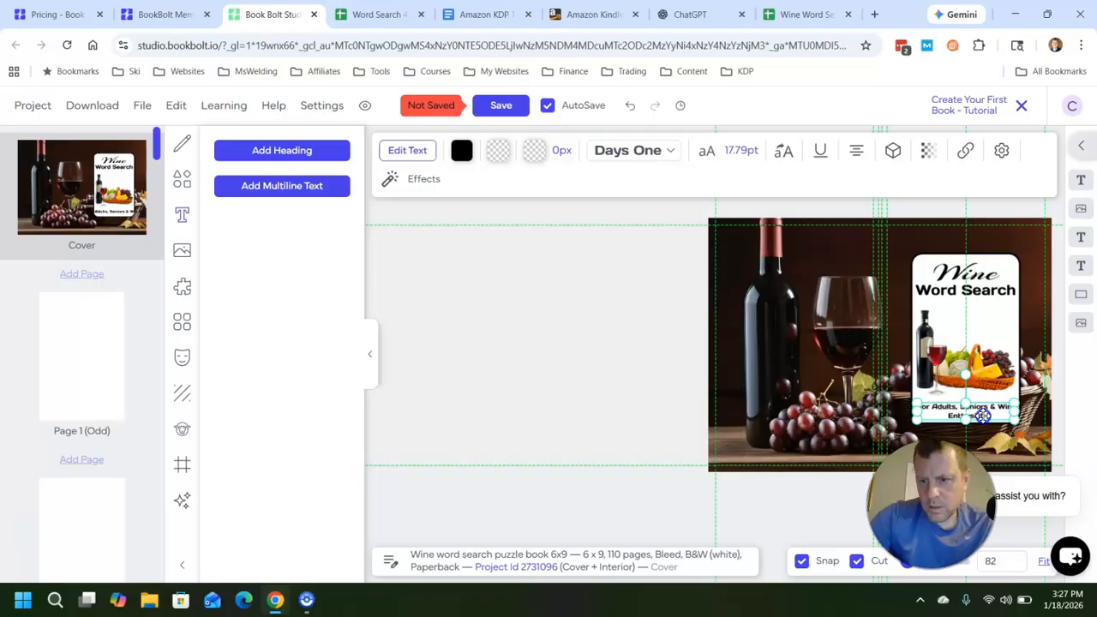
left_click(993, 443)
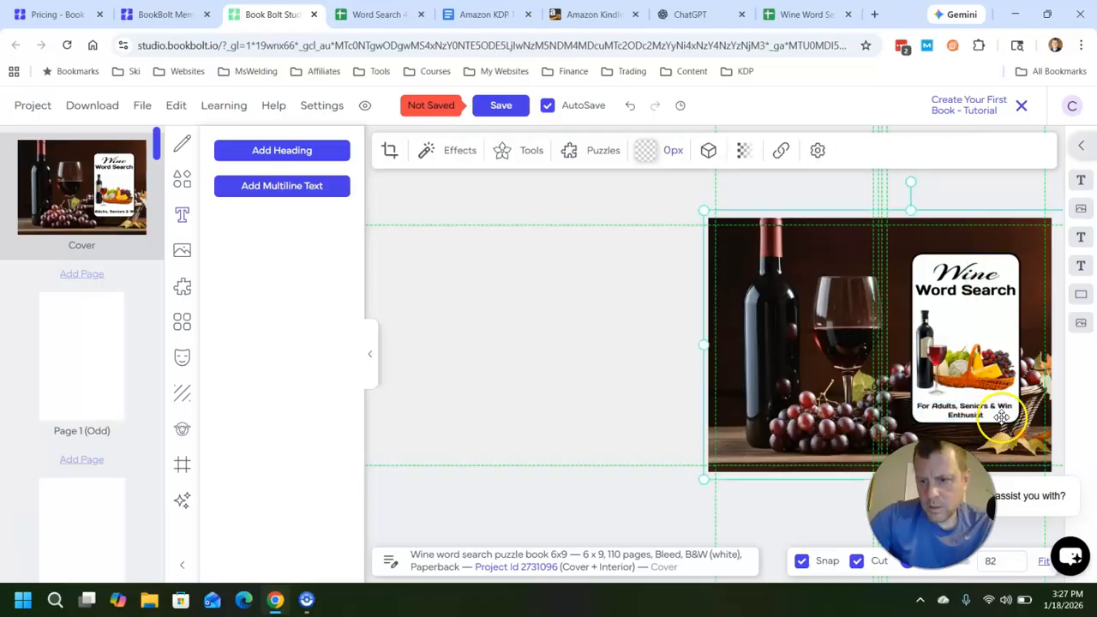
Step: Correct "Win" to "Wine" in the tagline and move the line break so the second line reads "Wine Enthusist"
left_click(1009, 410)
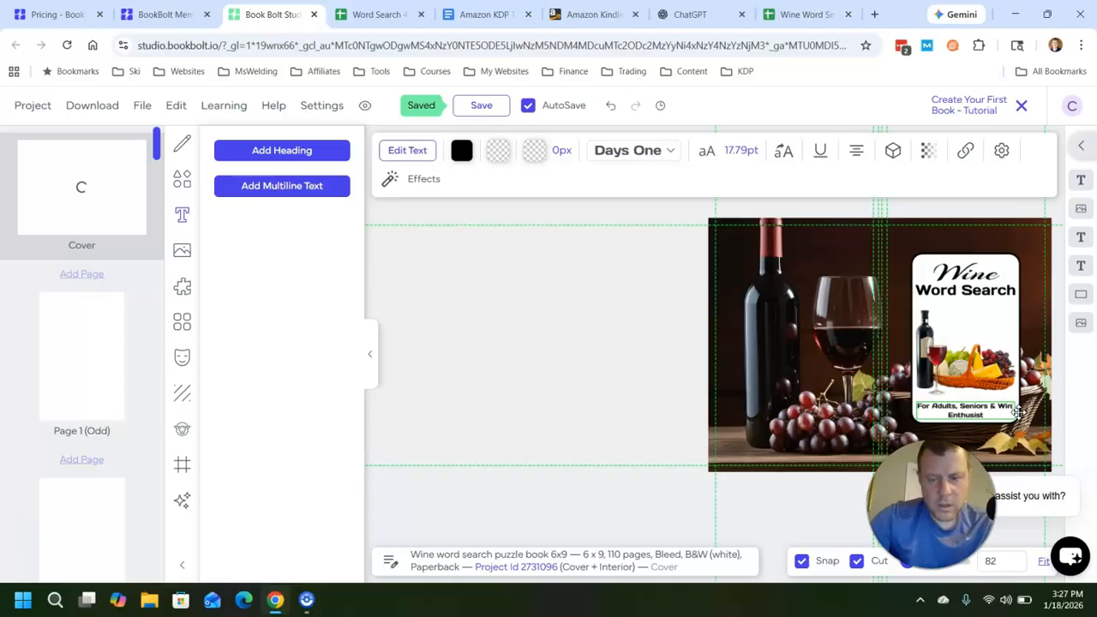
left_click(1019, 439)
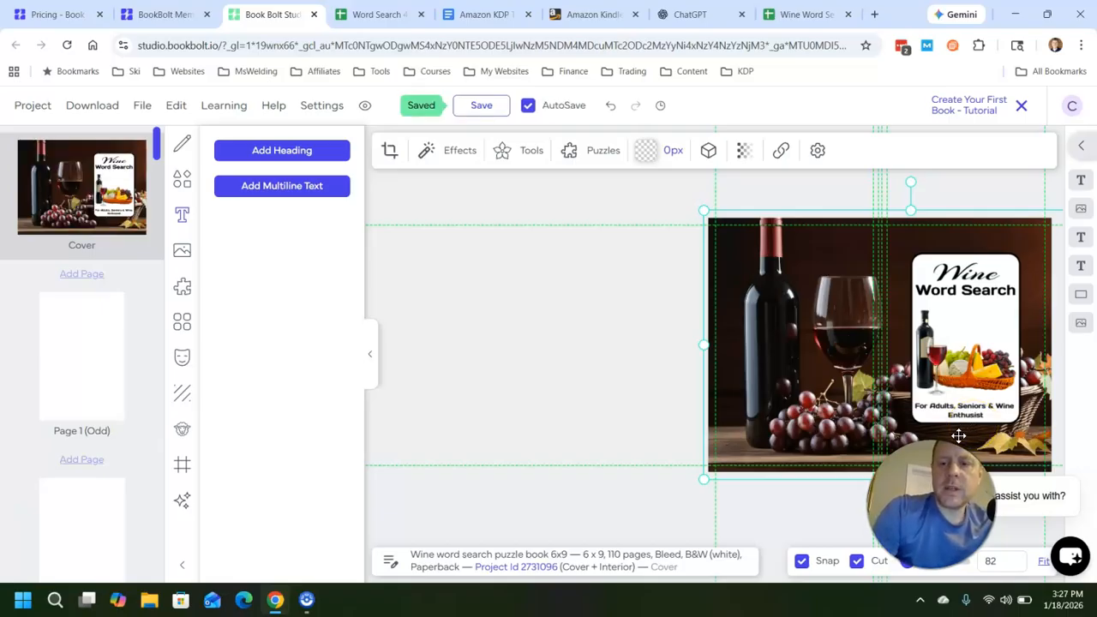
left_click(999, 409)
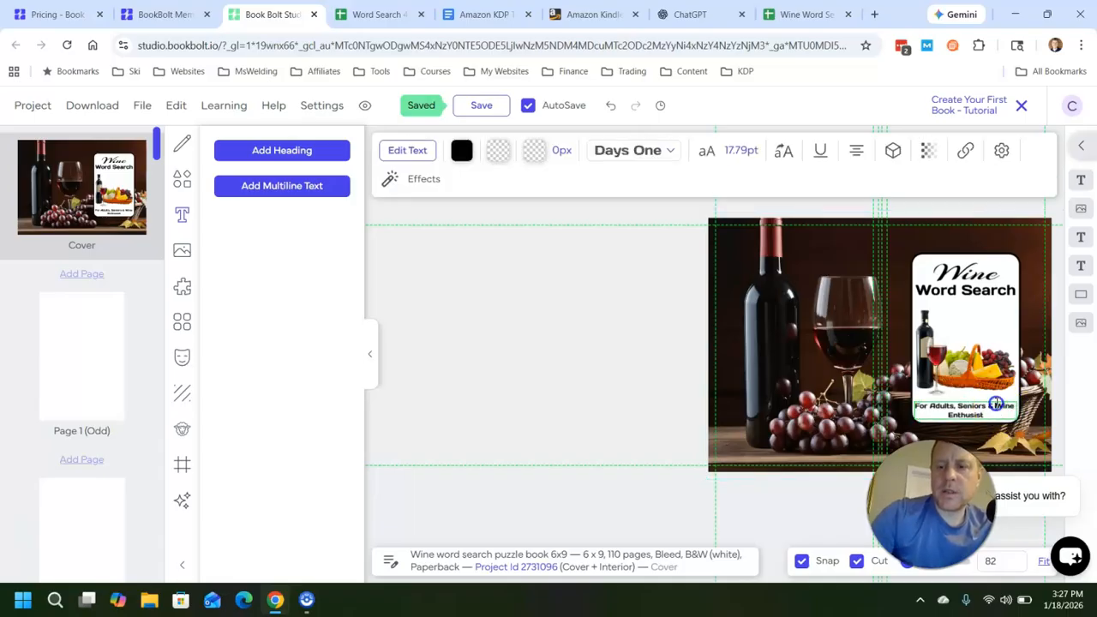
key("Return")
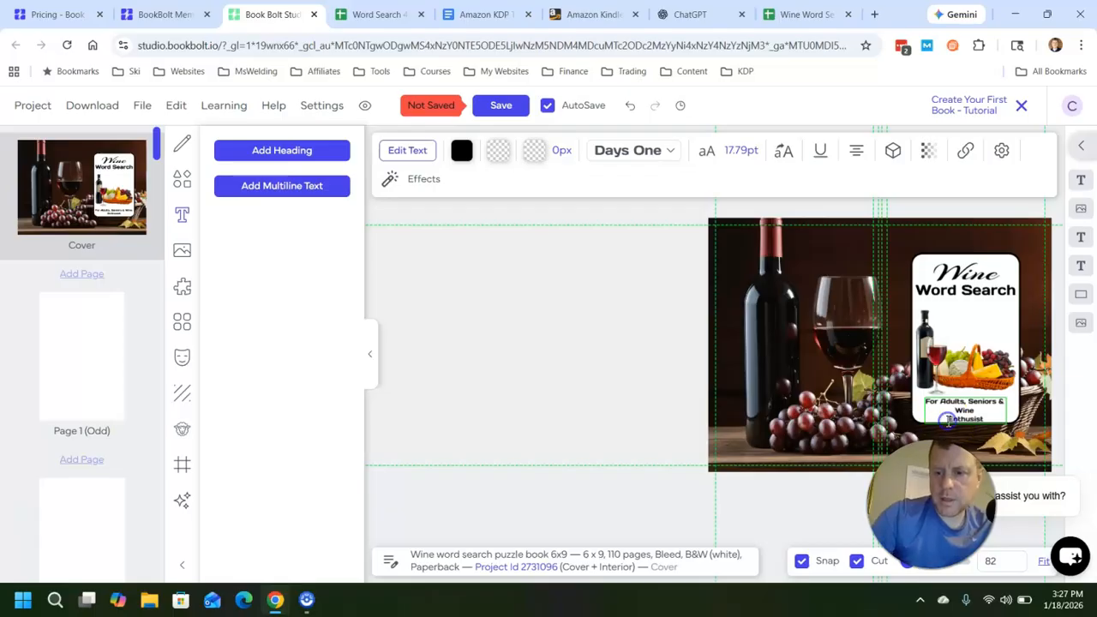
key("BackSpace")
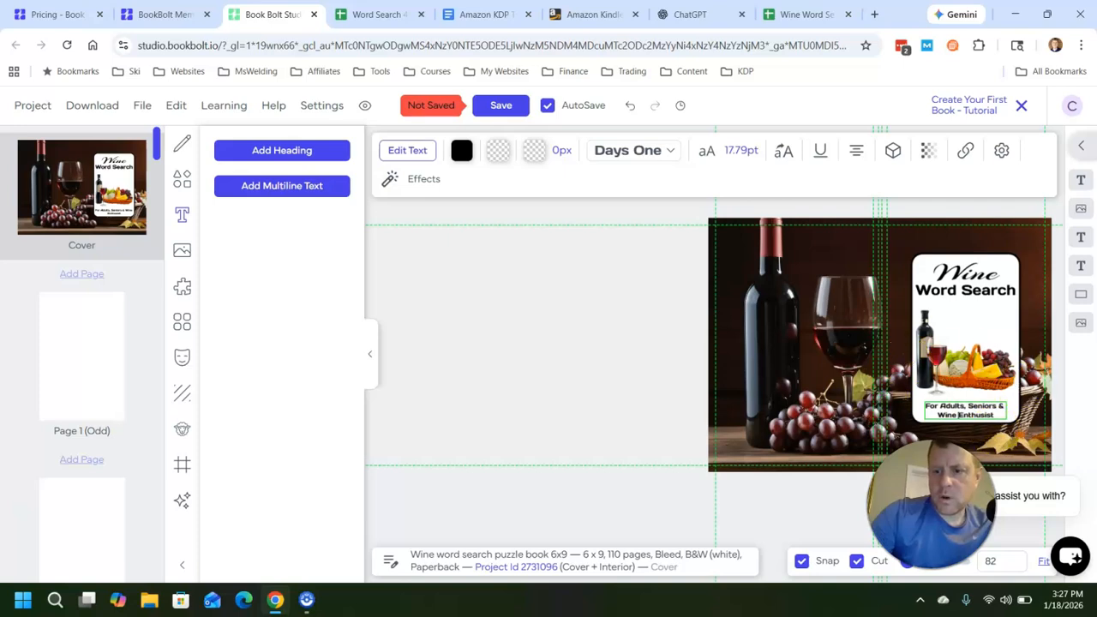
left_click(814, 511)
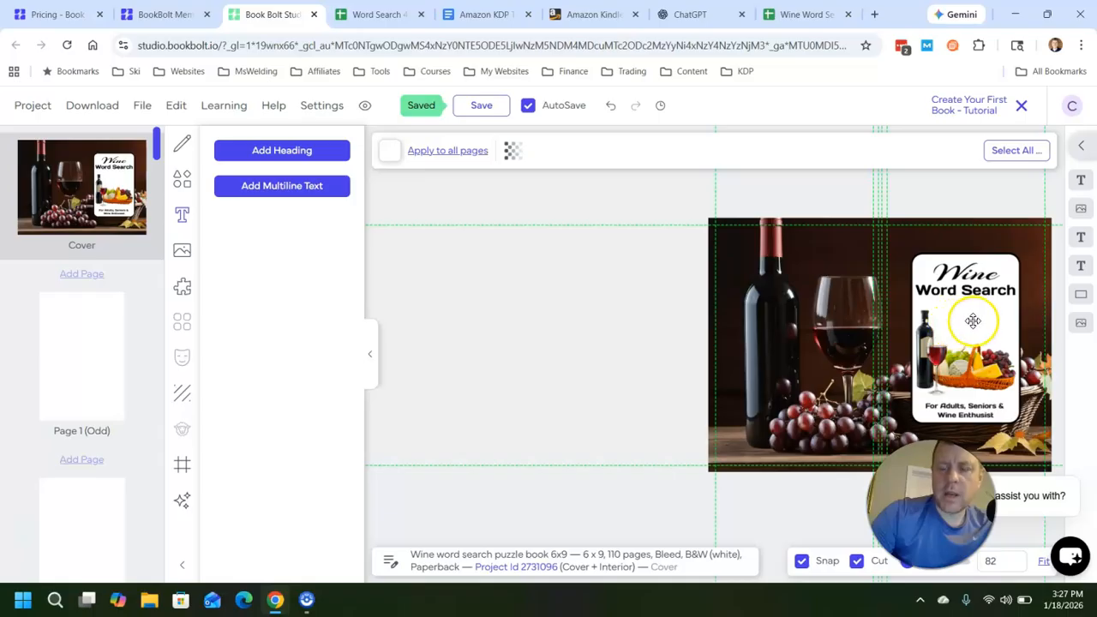
Step: Scale the bottle-and-basket graphic down slightly and reposition it between "Word Search" and the tagline
left_click(958, 365)
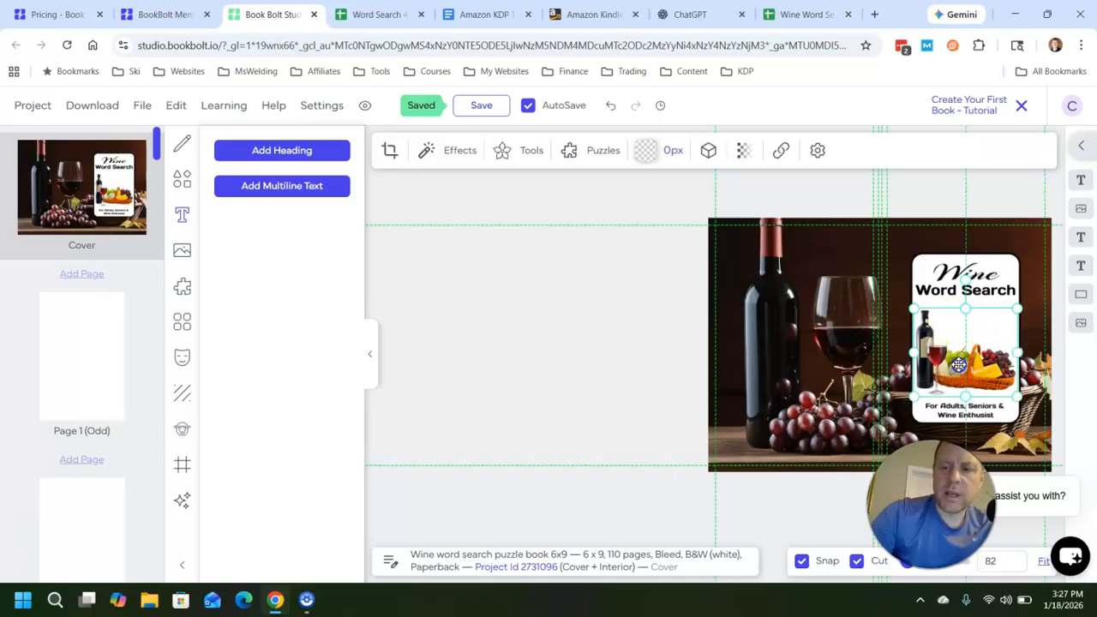
left_click_drag(1018, 310, 1006, 321)
left_click_drag(975, 356, 985, 352)
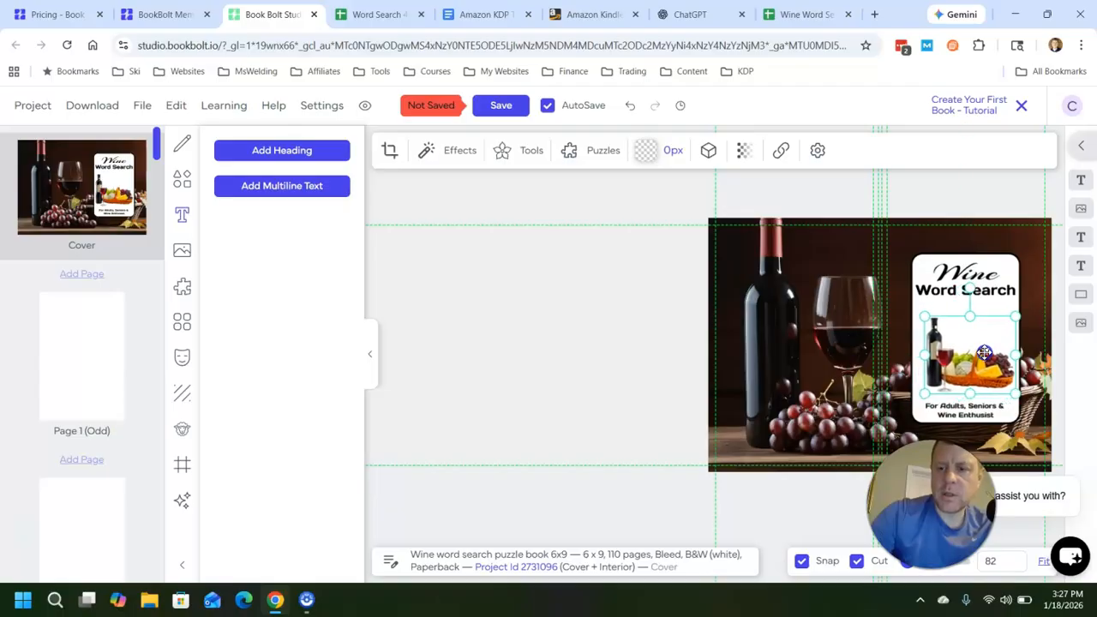
left_click(992, 206)
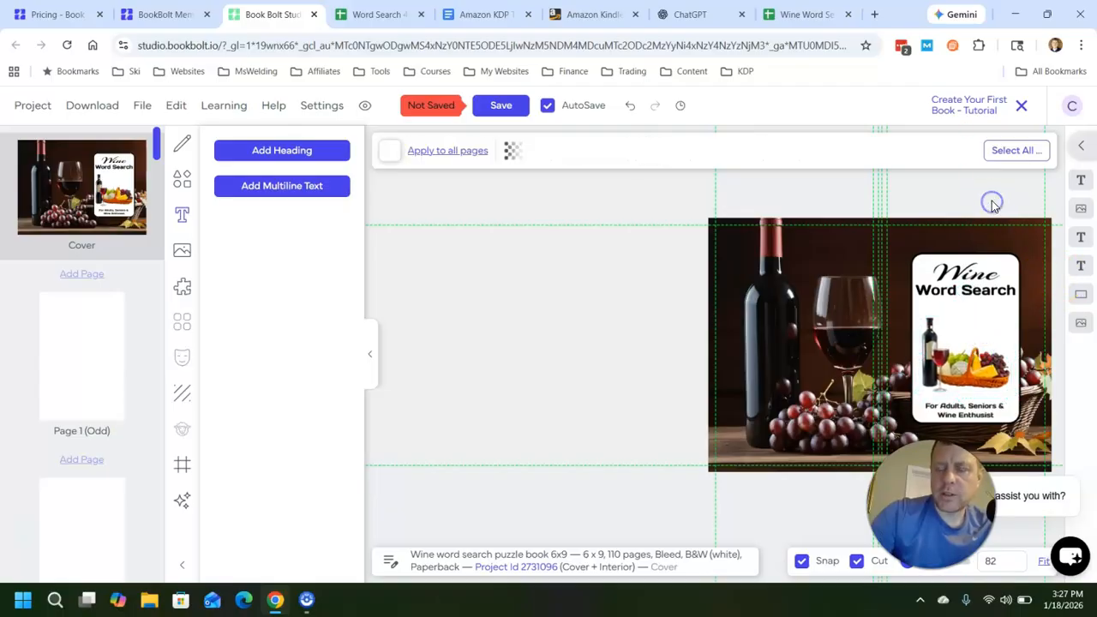
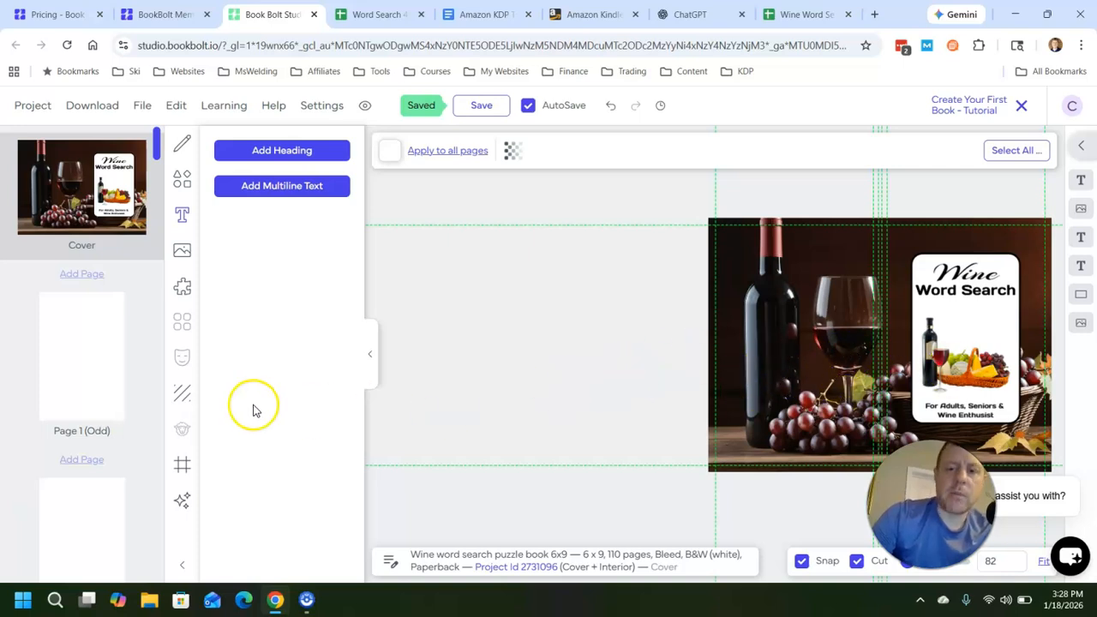
Step: Open the blank interior Page 1 and save the project
left_click(372, 353)
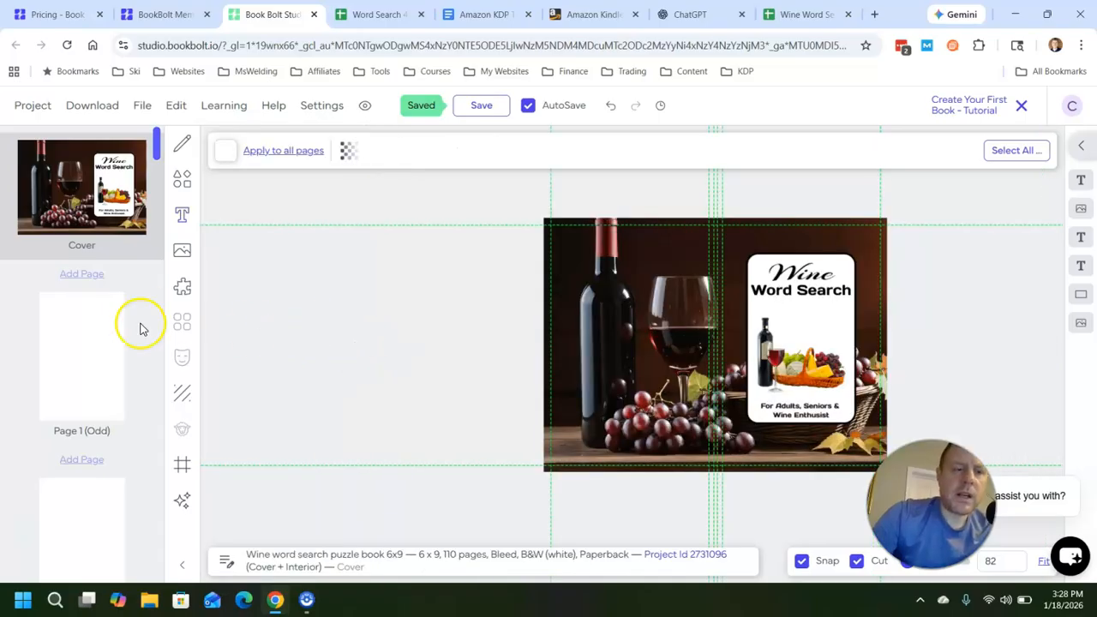
left_click(89, 354)
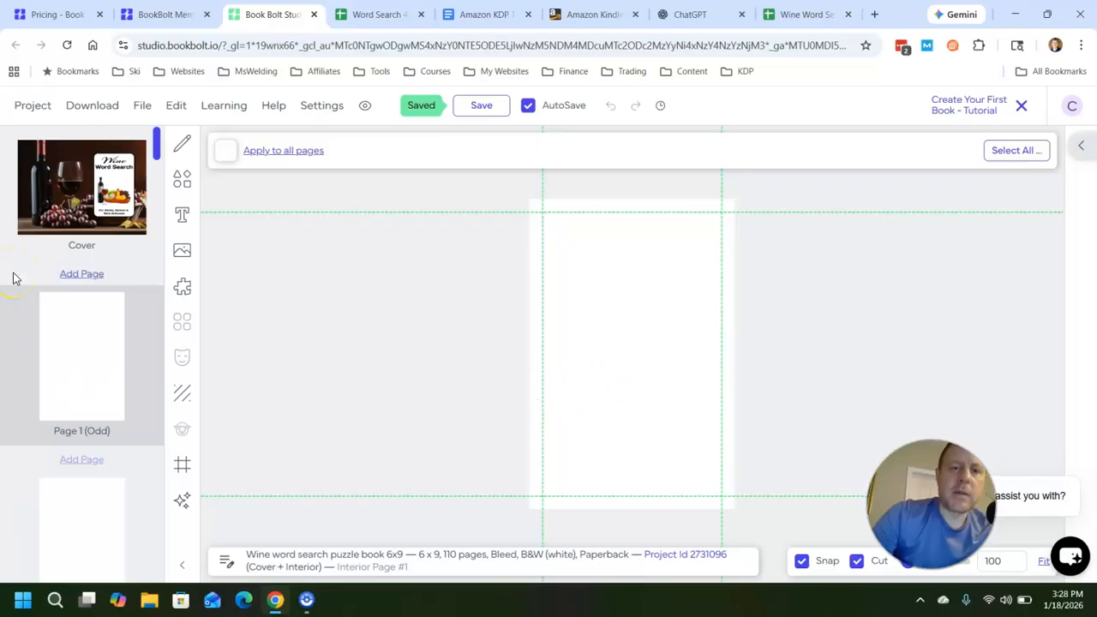
left_click(477, 107)
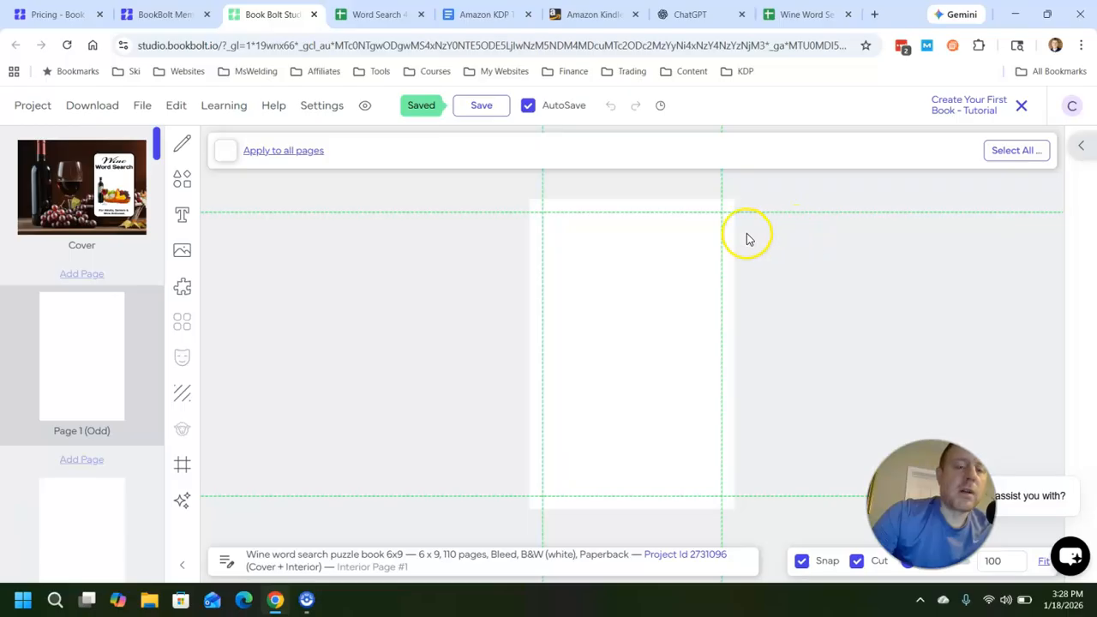
Step: Switch to the Wine Word Search 495 Words spreadsheet, look over the grouped words in column A, and open ChatGPT
left_click(810, 17)
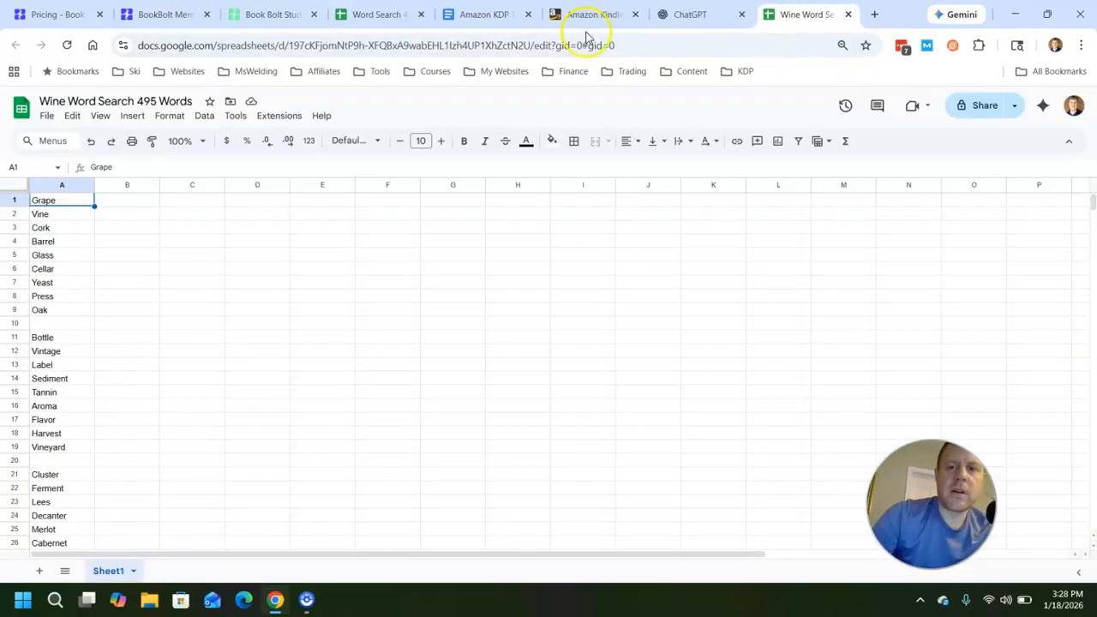
scroll(101, 365, "down", 8)
scroll(103, 364, "up", 8)
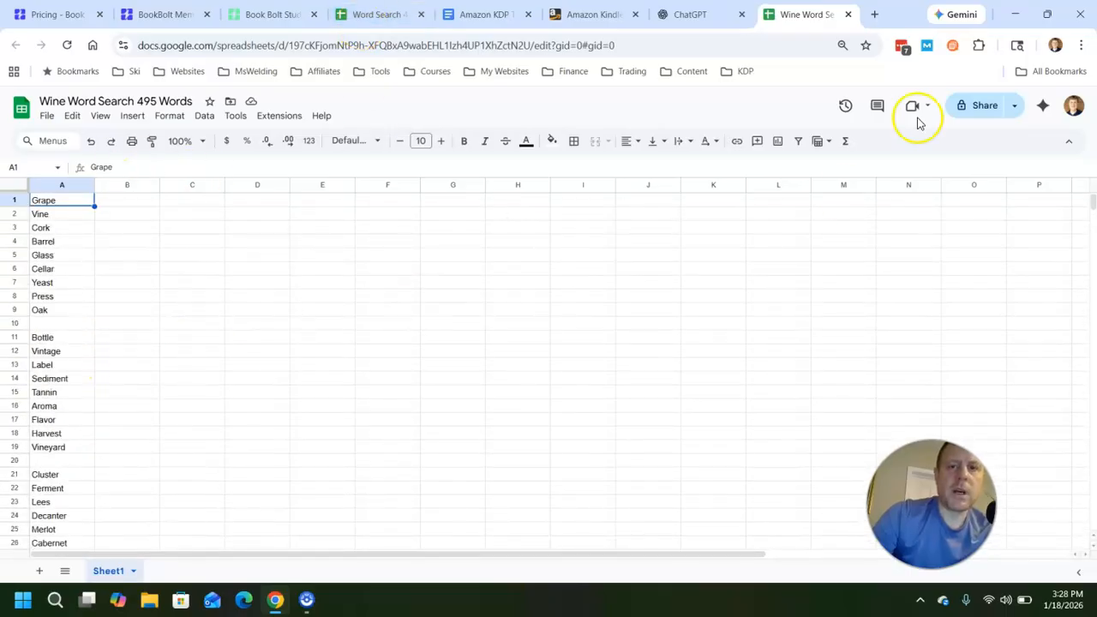
left_click(696, 17)
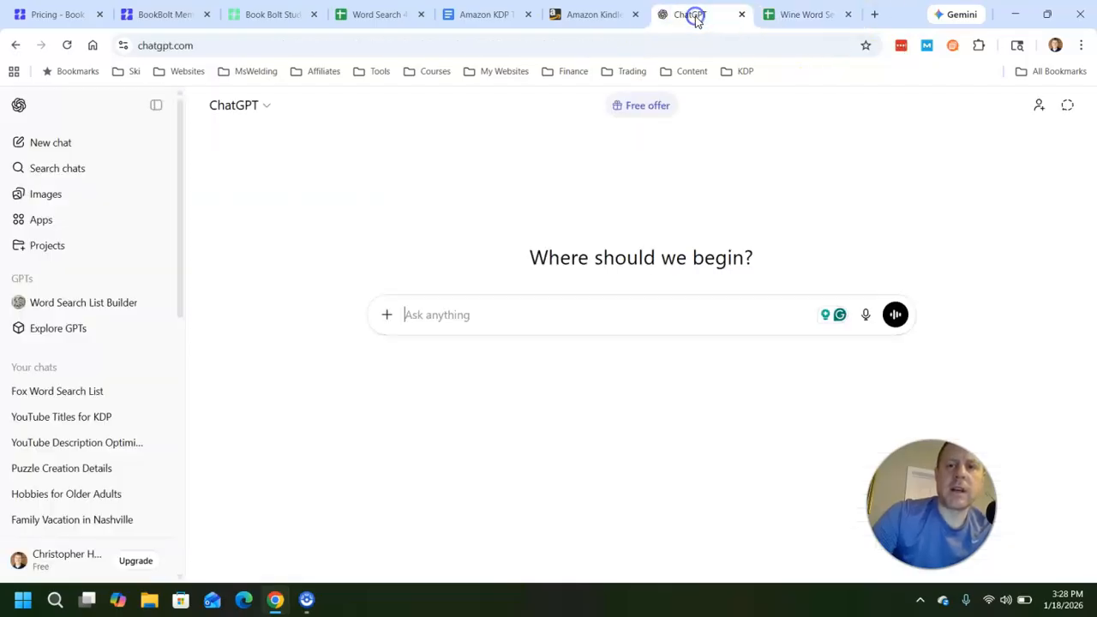
Step: Copy the Word Idea Prompt text requesting 495 unique words from the Amazon KDP Templates document
left_click(490, 16)
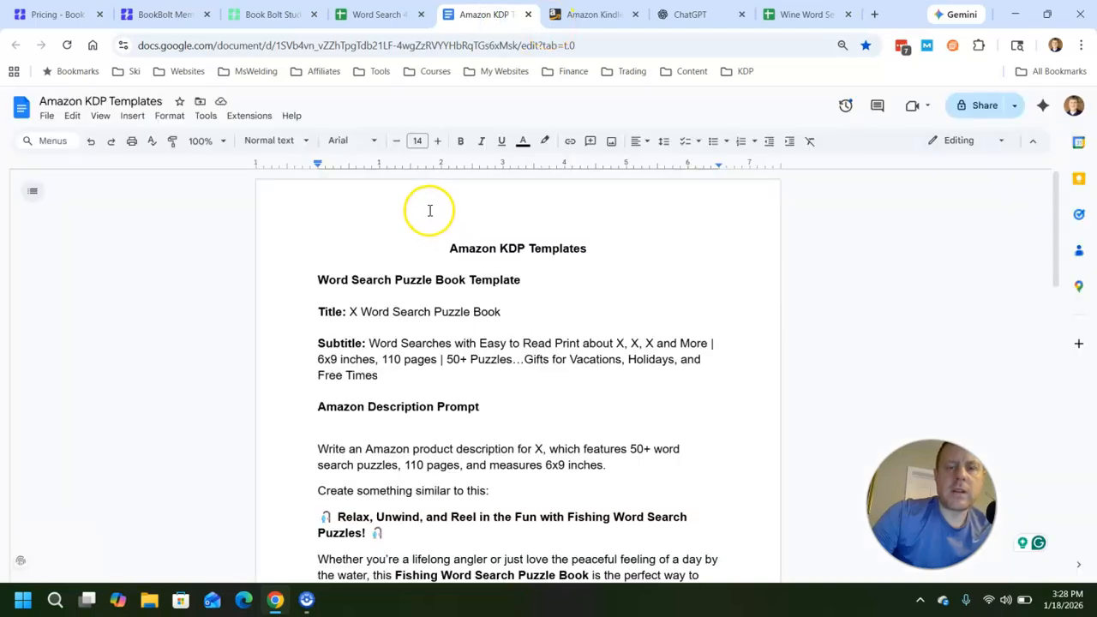
left_click_drag(444, 248, 593, 245)
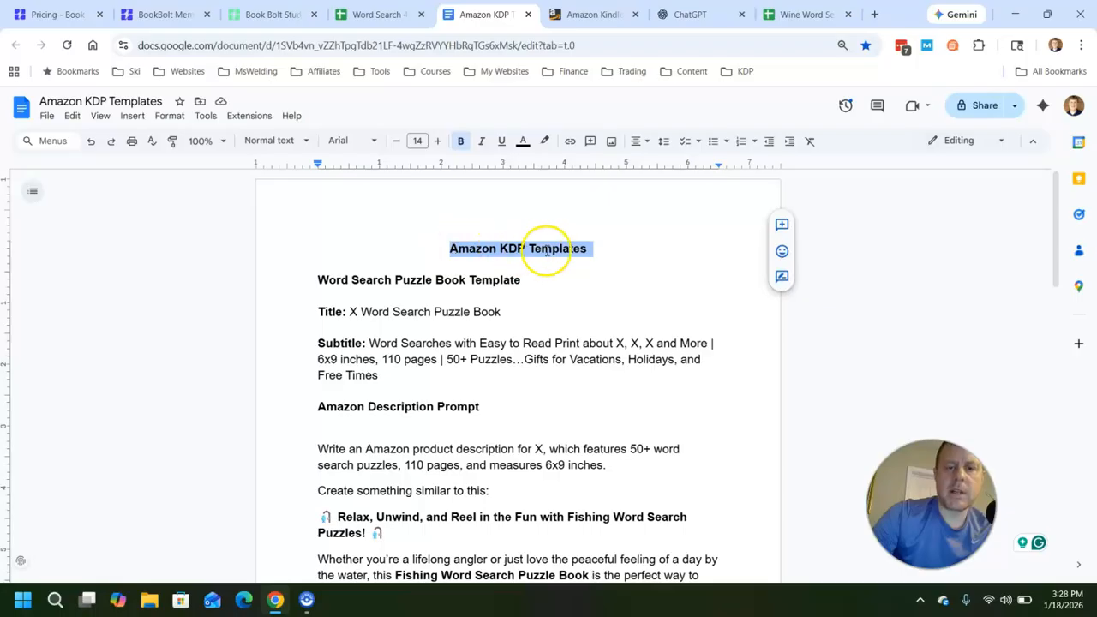
scroll(640, 255, "down", 3)
scroll(640, 255, "down", 15)
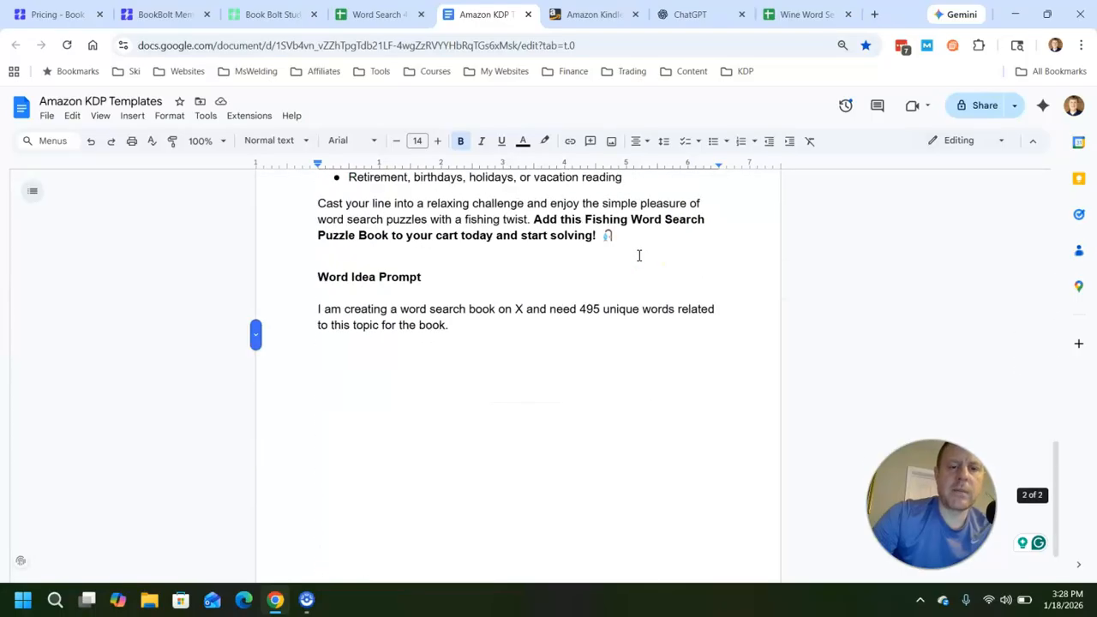
scroll(552, 287, "up", 2)
left_click(449, 336)
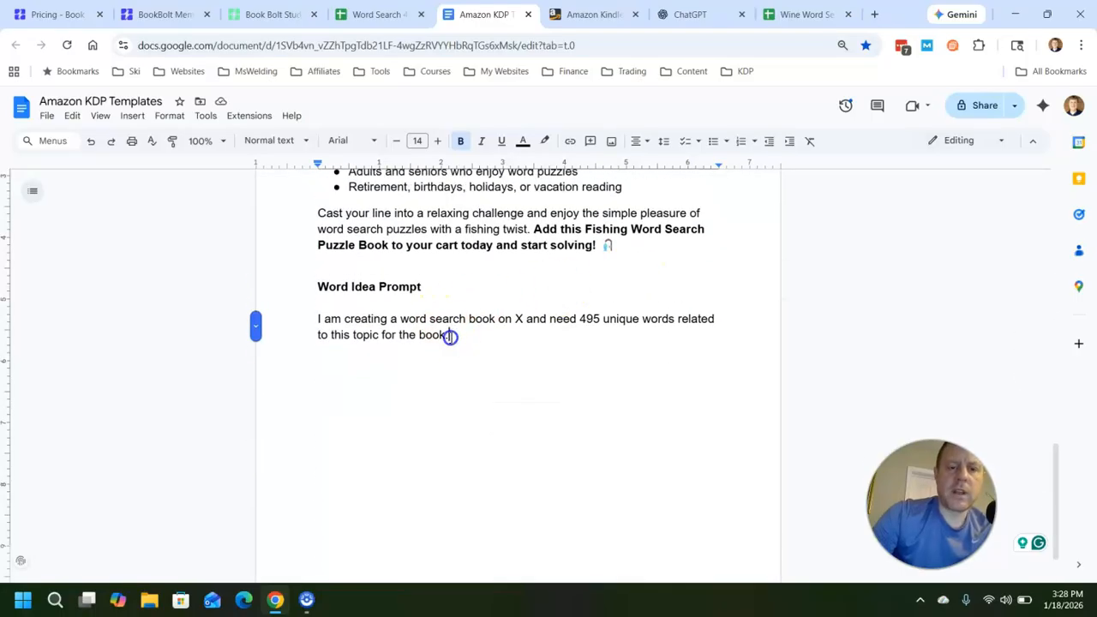
left_click(314, 319, "shift")
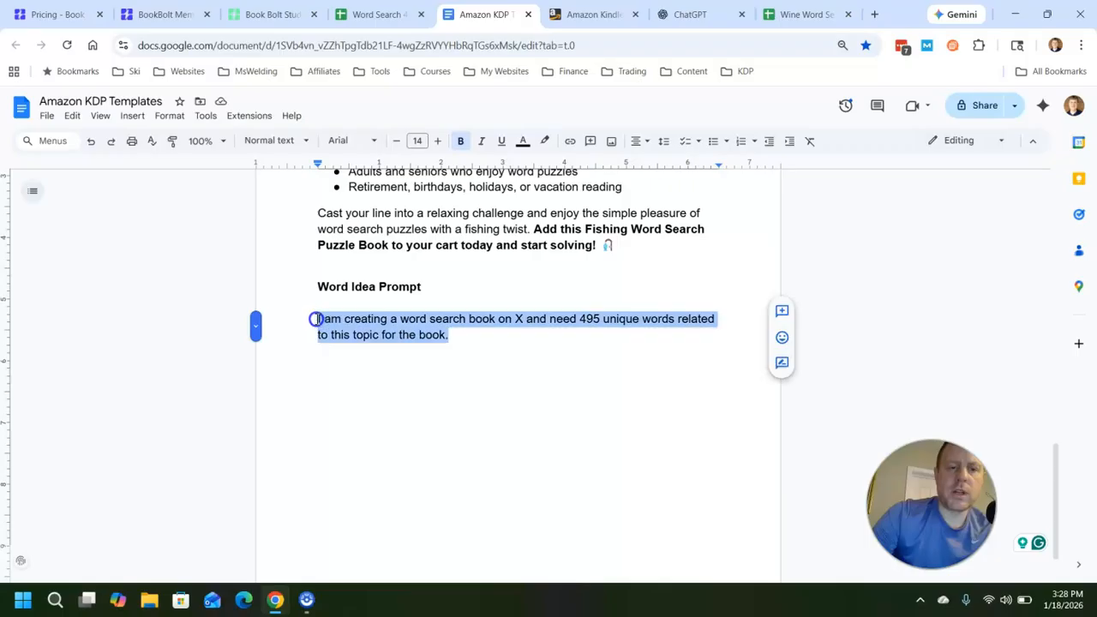
left_click(451, 336)
left_click(317, 319, "shift")
key("ctrl+c")
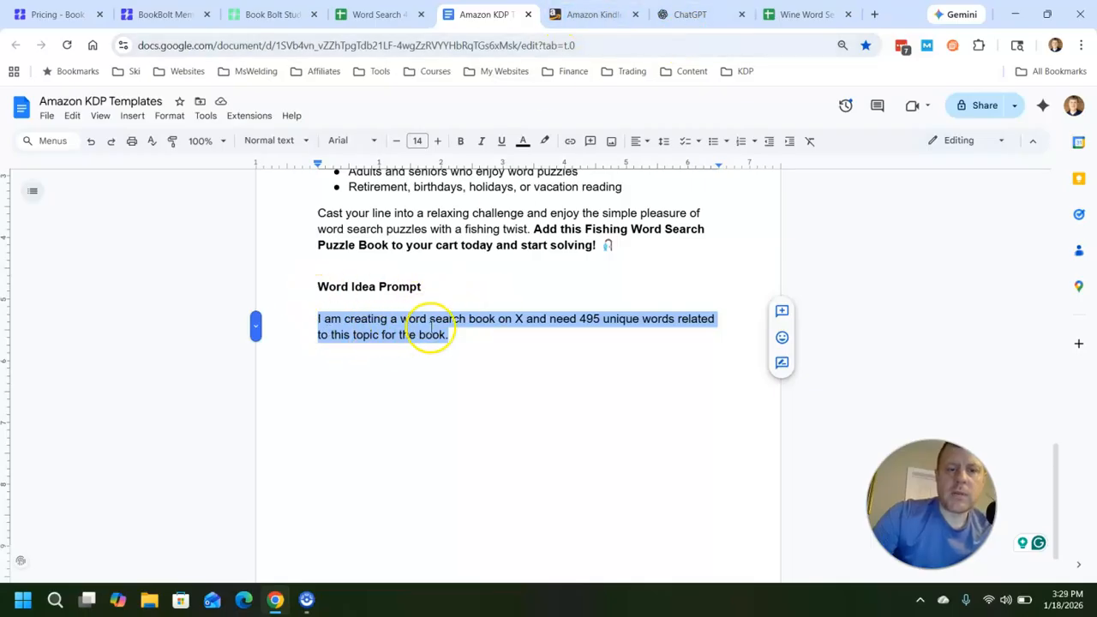
Step: Submit the copied prompt in ChatGPT with X replaced by "Wine" to request 495 unique words for the book
left_click(791, 19)
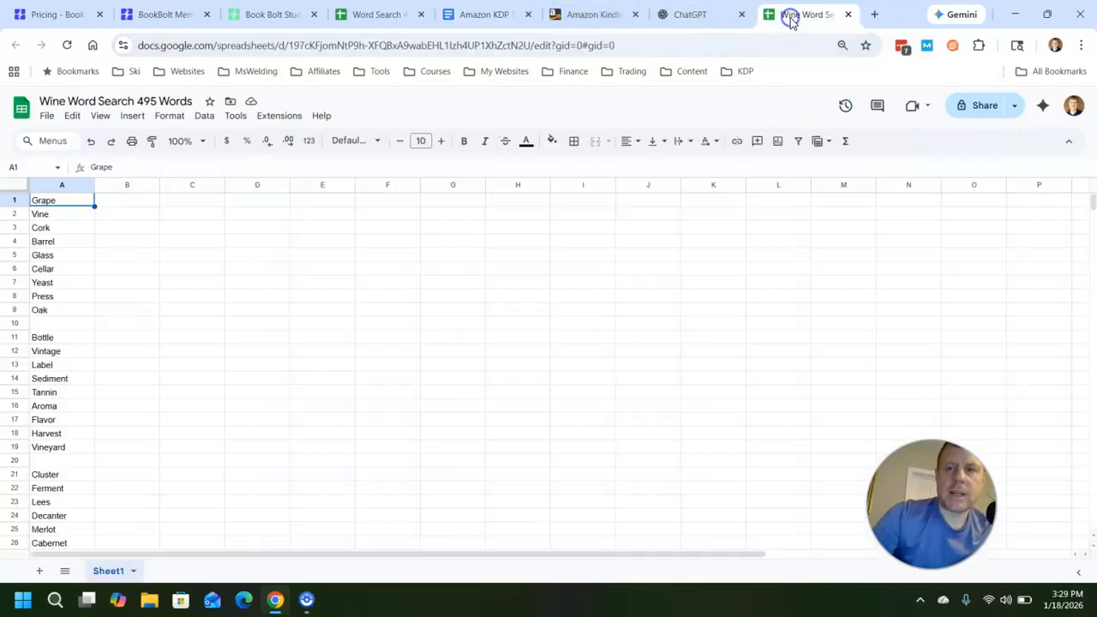
left_click(708, 14)
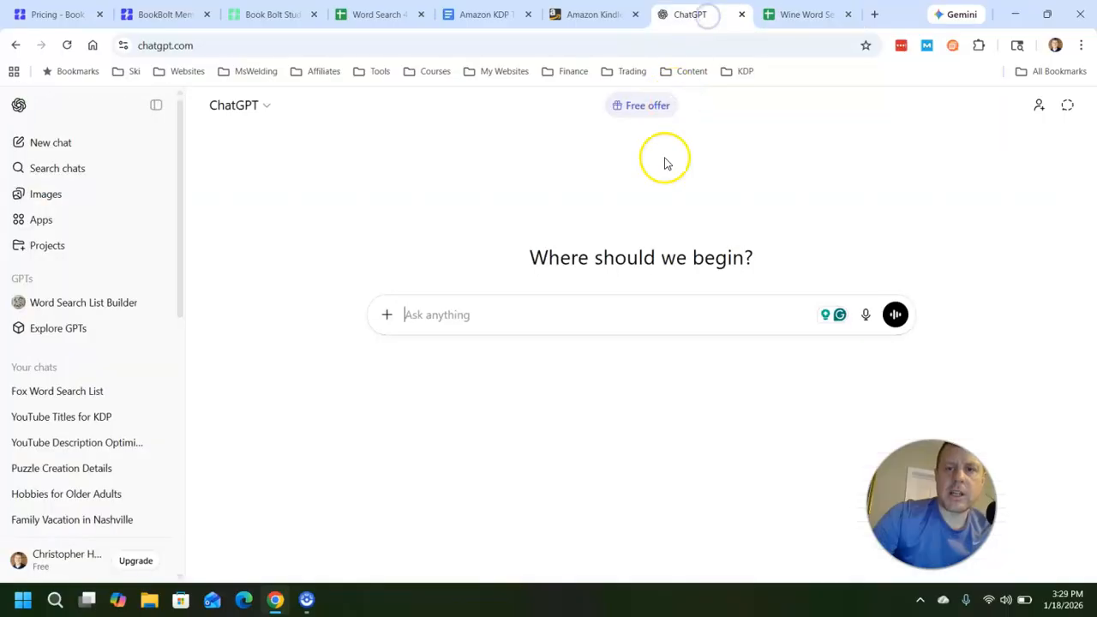
key("ctrl+v")
left_click(576, 314)
type("Wine")
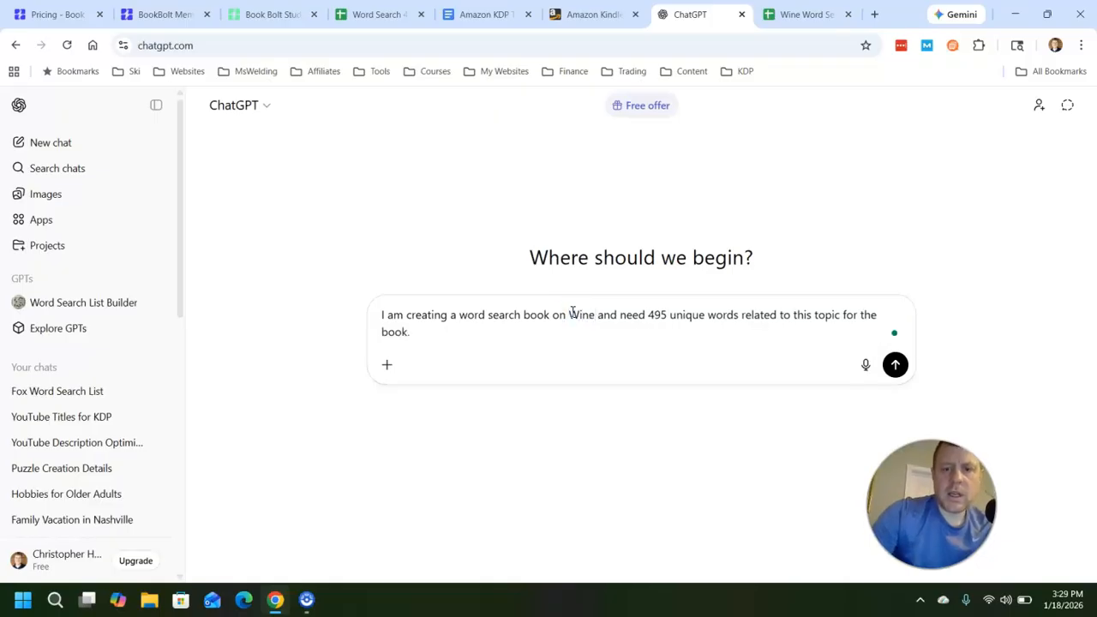
left_click(895, 365)
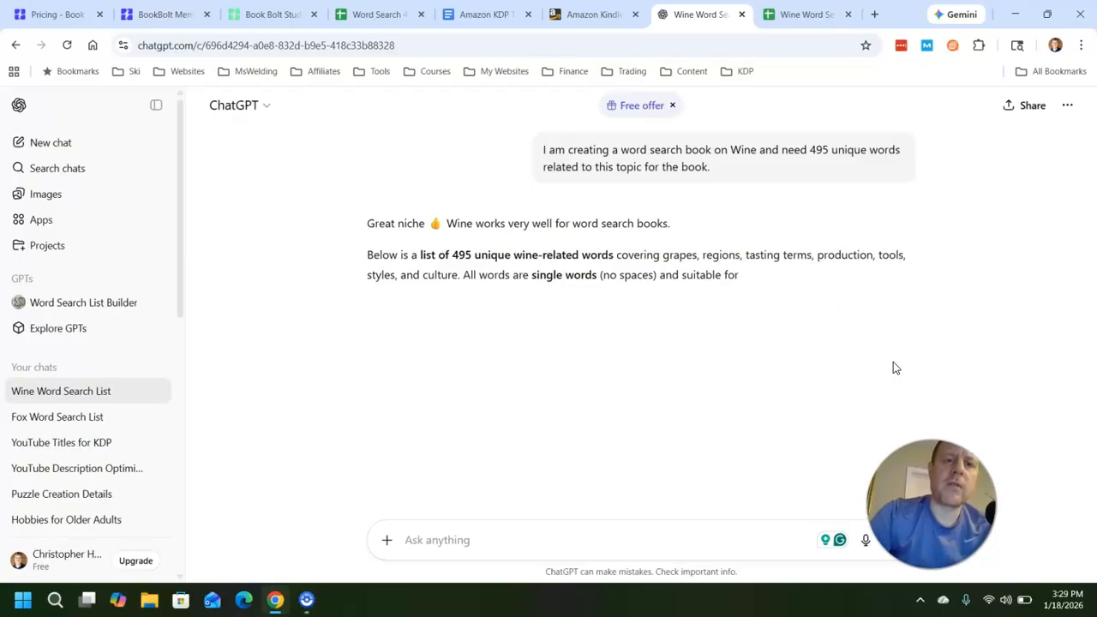
Step: Switch to the Word Search 495 Words Template spreadsheet and look over its numbered row groups
left_click(378, 16)
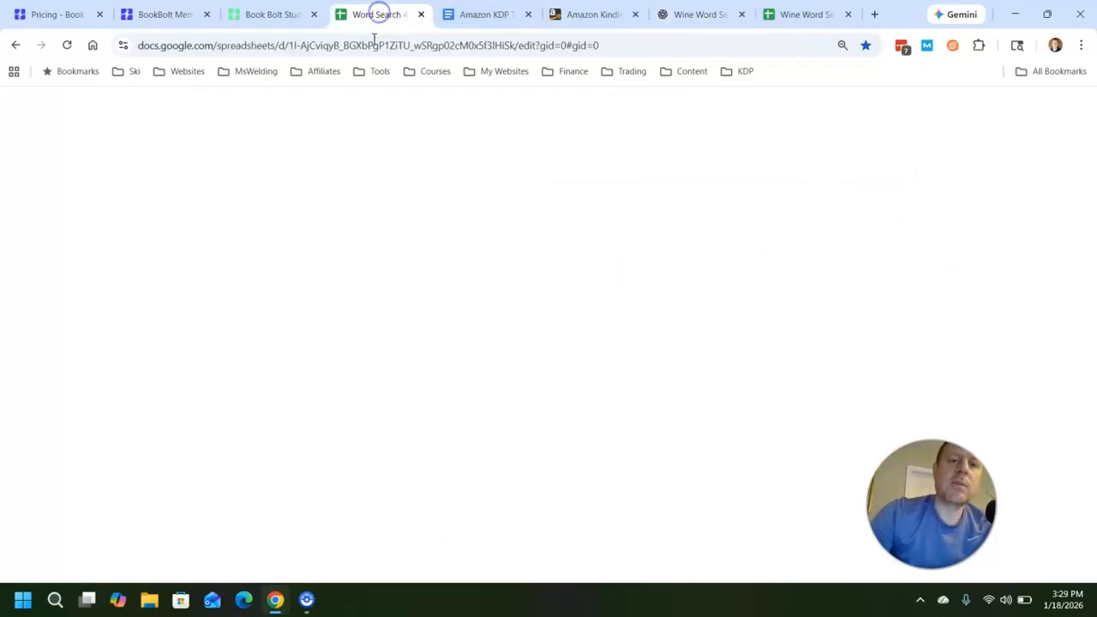
scroll(104, 247, "down", 4)
scroll(98, 250, "up", 4)
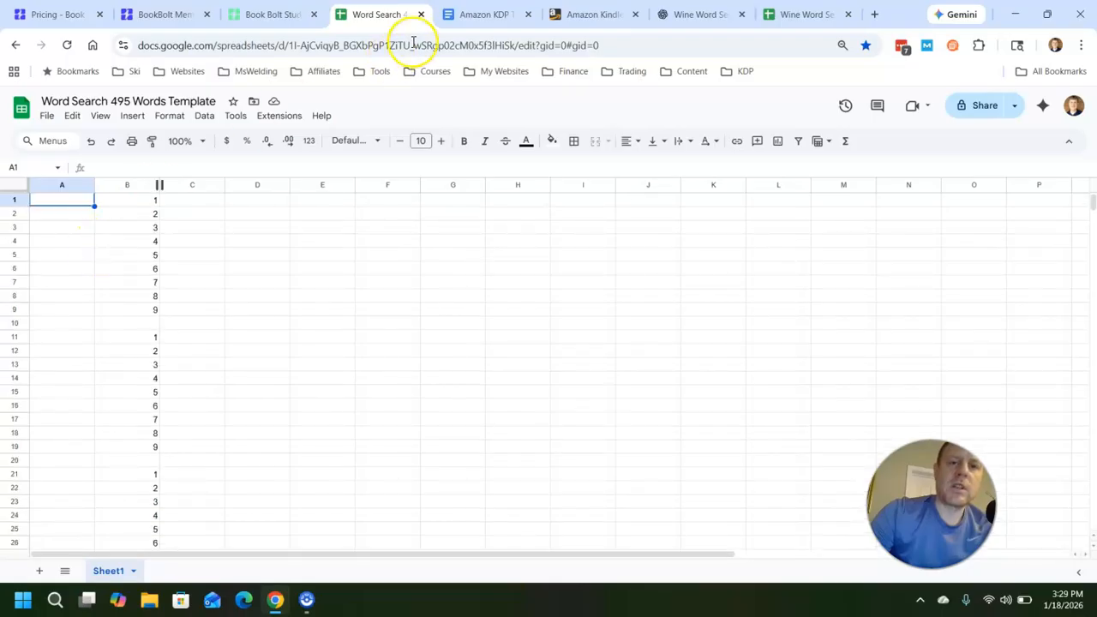
Step: Return to the ChatGPT wine list, go to its end, and draft the follow-up message "more words" without sending it
left_click(686, 19)
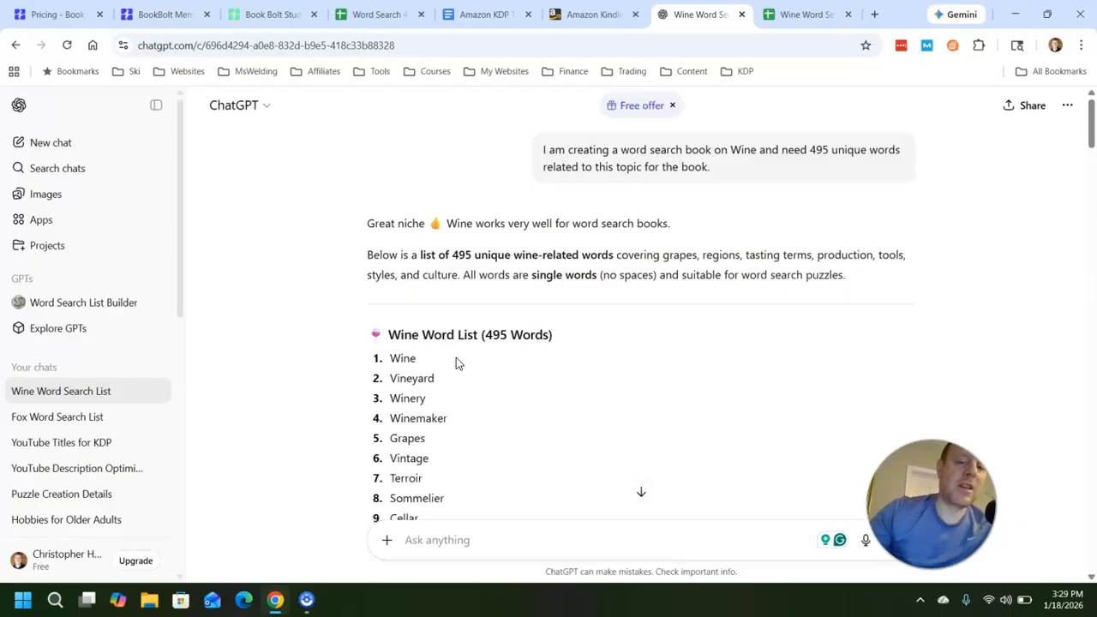
scroll(610, 311, "down", 5)
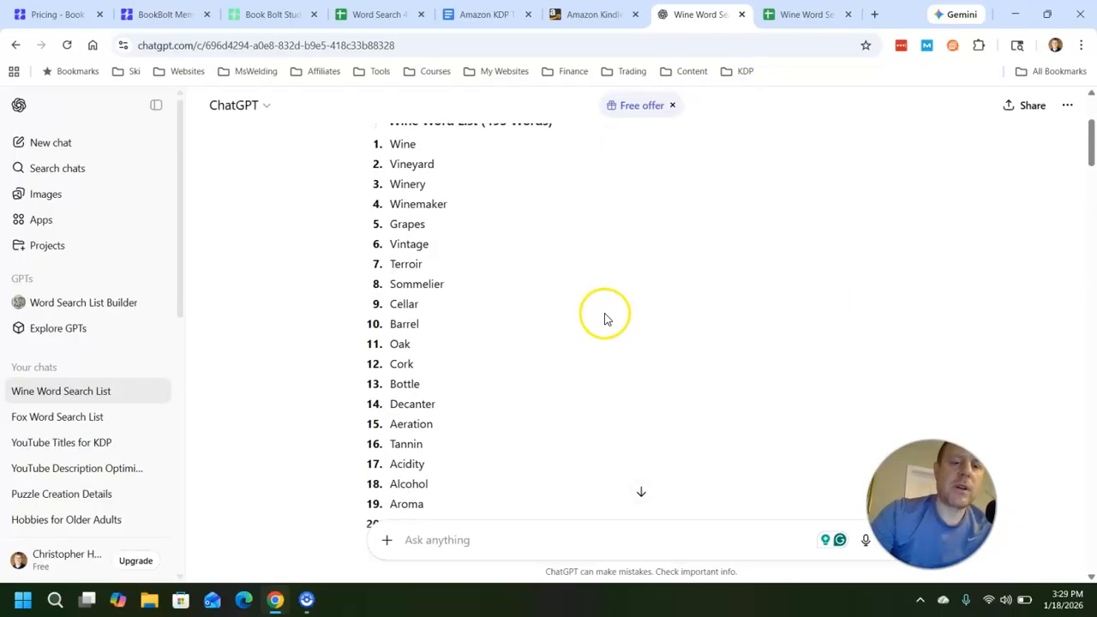
scroll(604, 329, "down", 20)
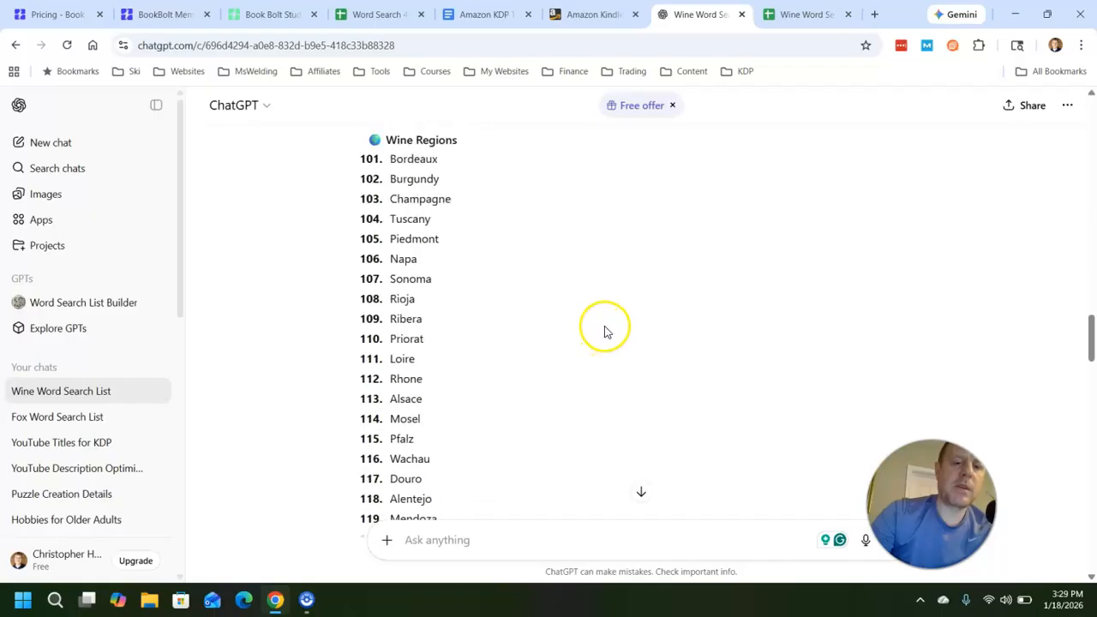
scroll(610, 334, "down", 15)
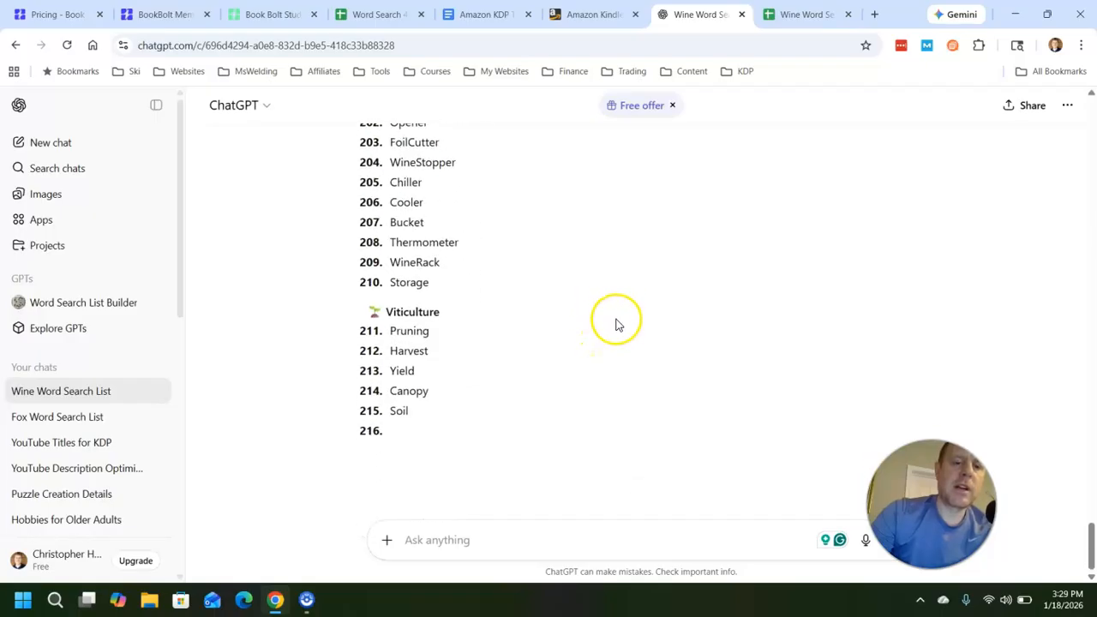
left_click(485, 541)
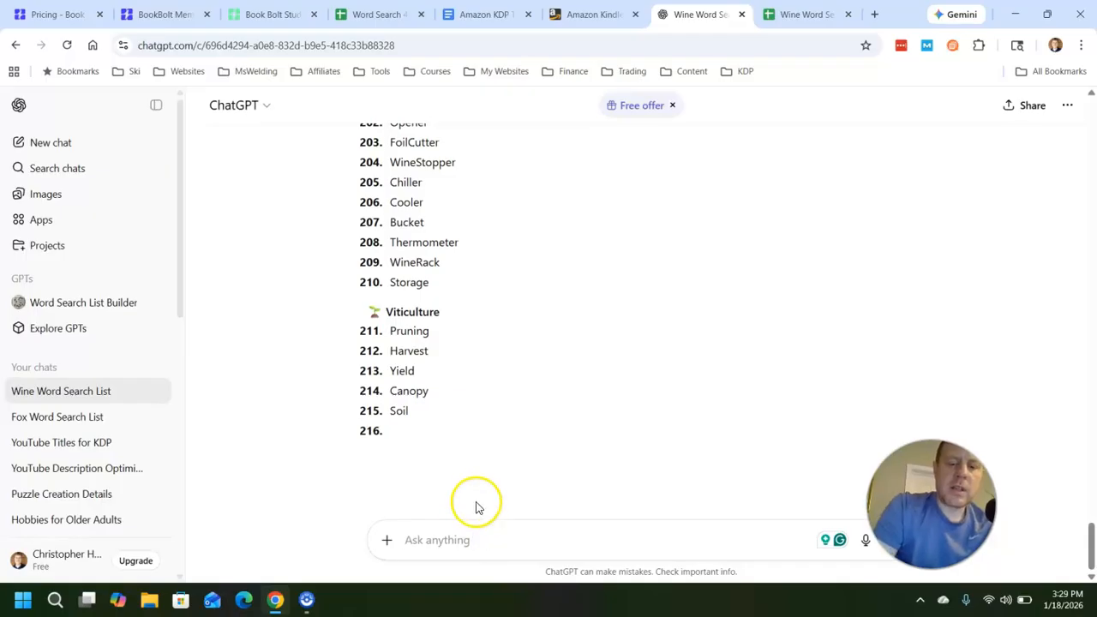
type("more words")
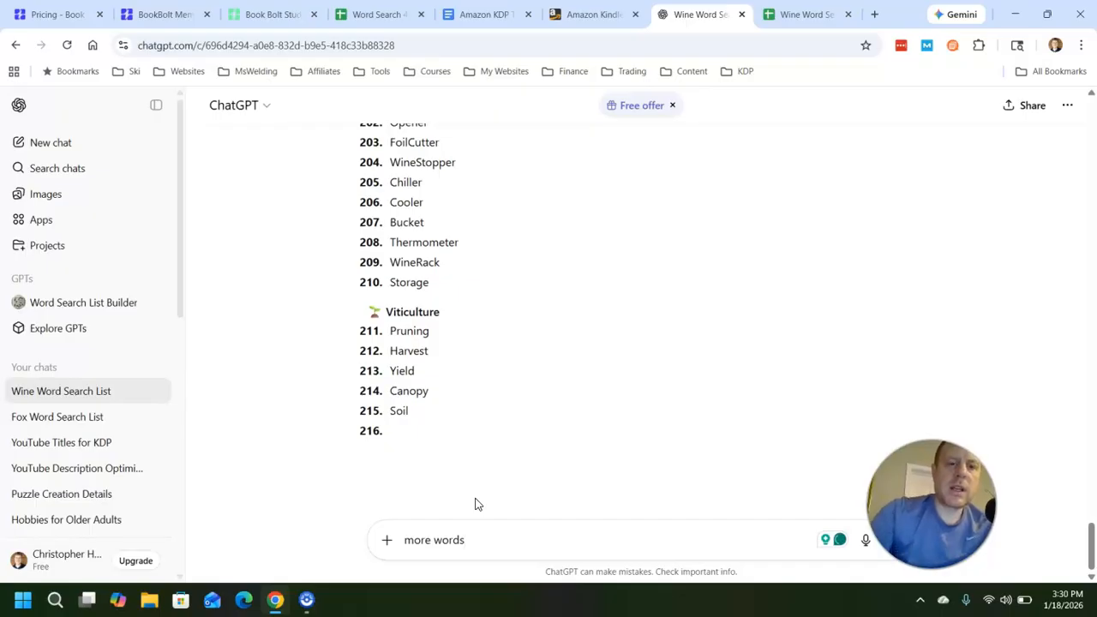
Step: Examine the generated wine words, going from the tools and styles back through pairings, flavours, regions and grape varieties
scroll(505, 313, "up", 4)
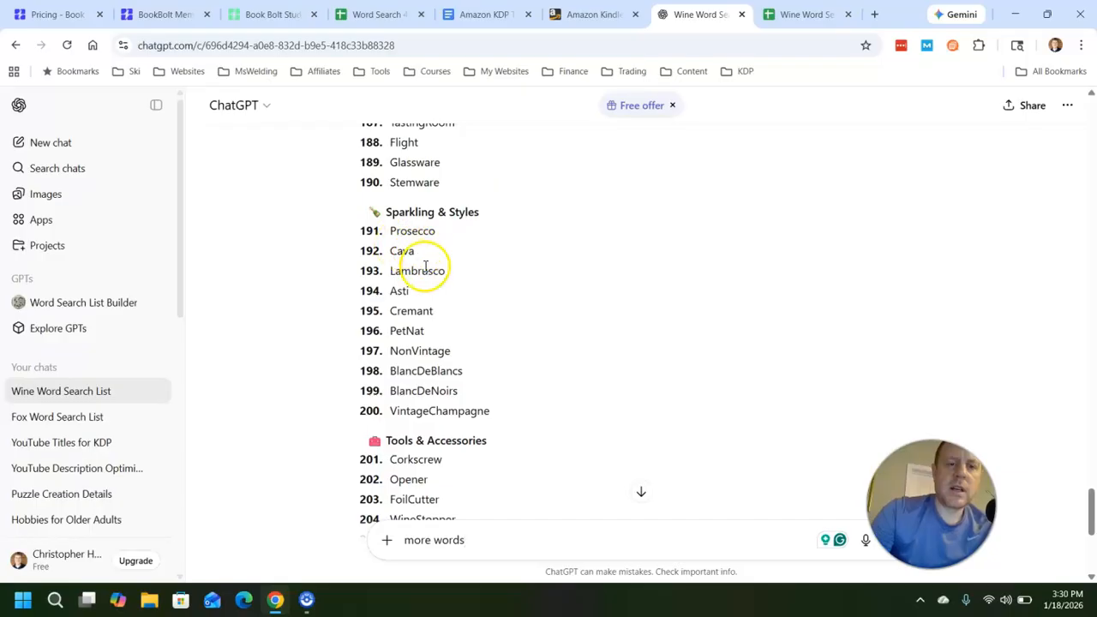
scroll(426, 266, "up", 2)
scroll(413, 271, "up", 1)
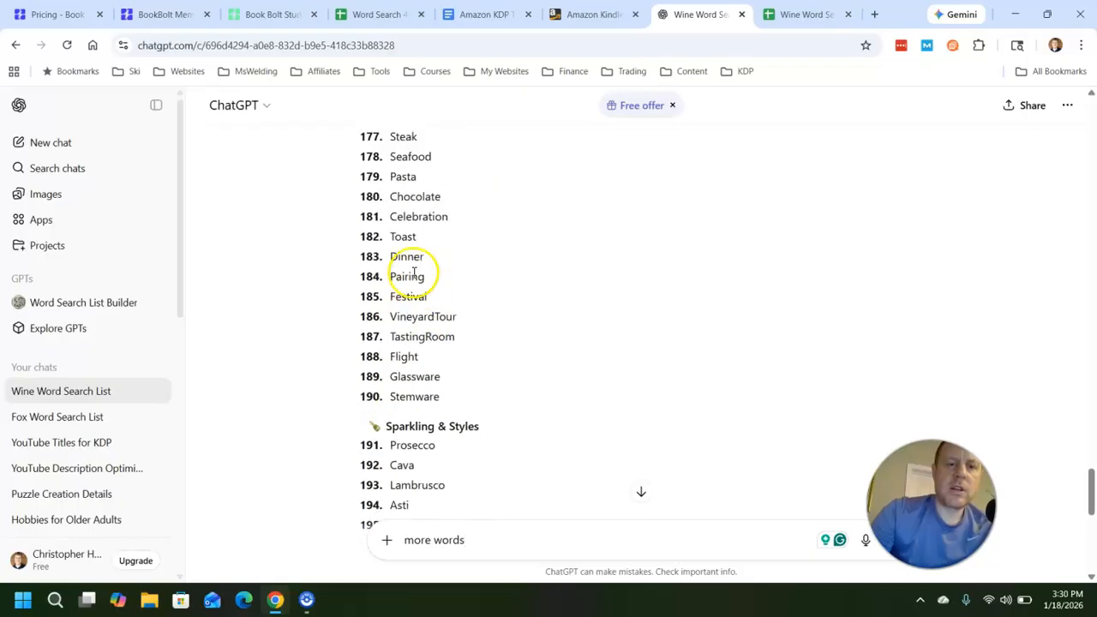
scroll(450, 309, "up", 1)
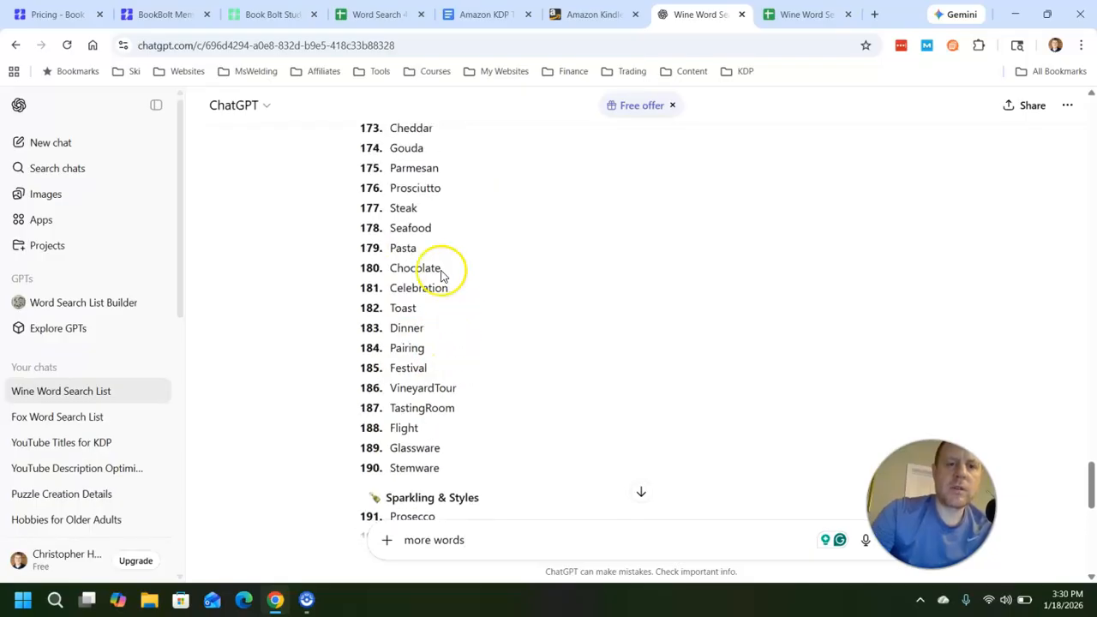
scroll(433, 208, "up", 3)
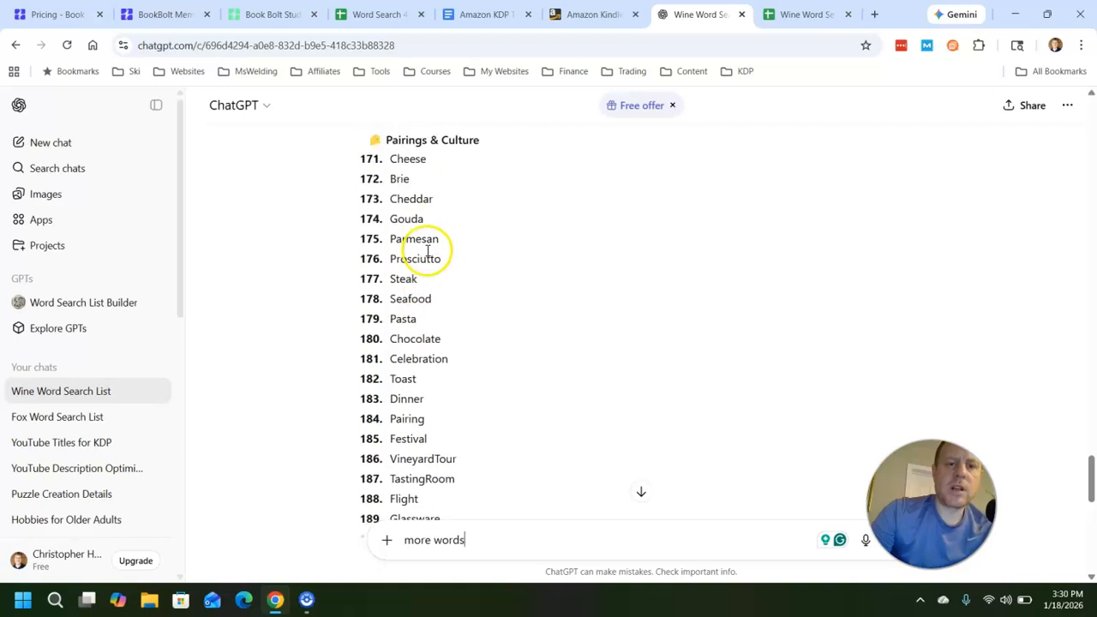
scroll(412, 255, "up", 7)
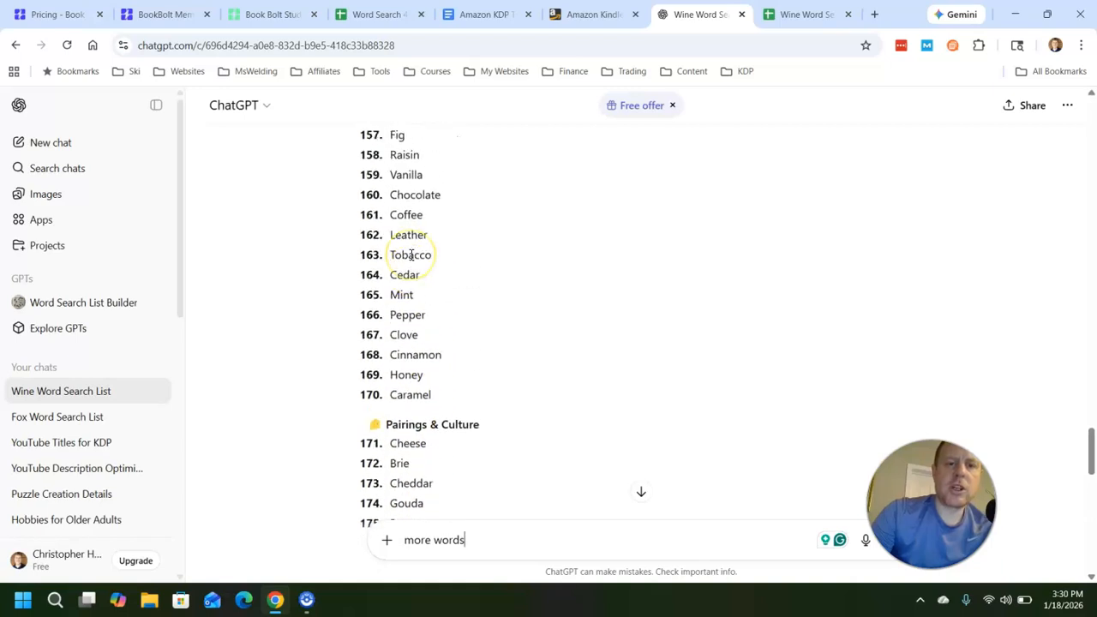
scroll(412, 254, "up", 4)
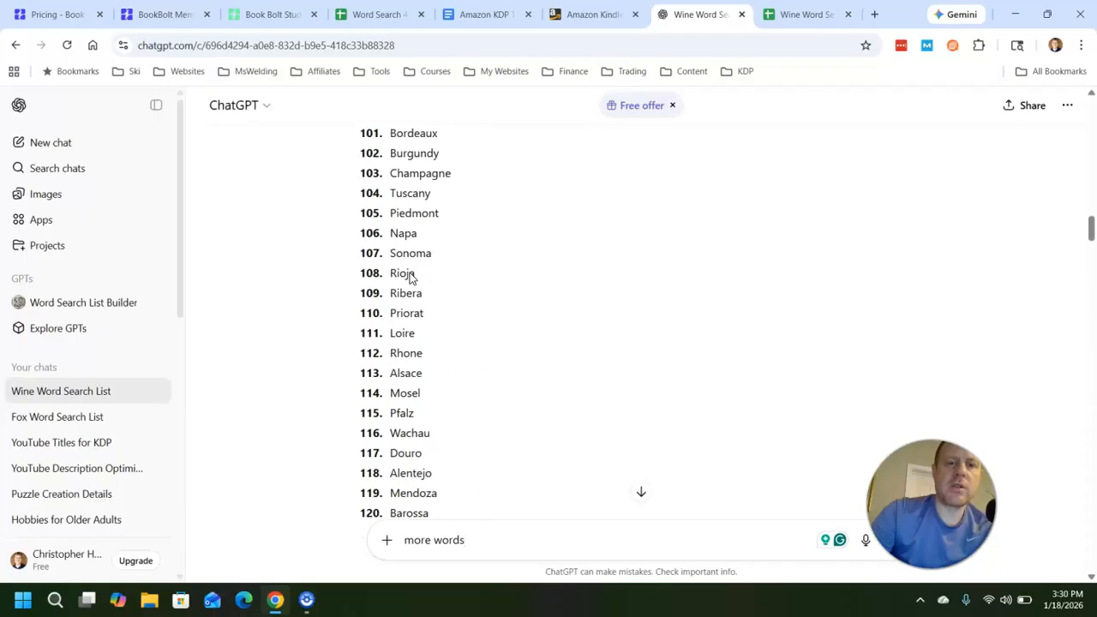
scroll(406, 279, "up", 7)
scroll(399, 277, "down", 7)
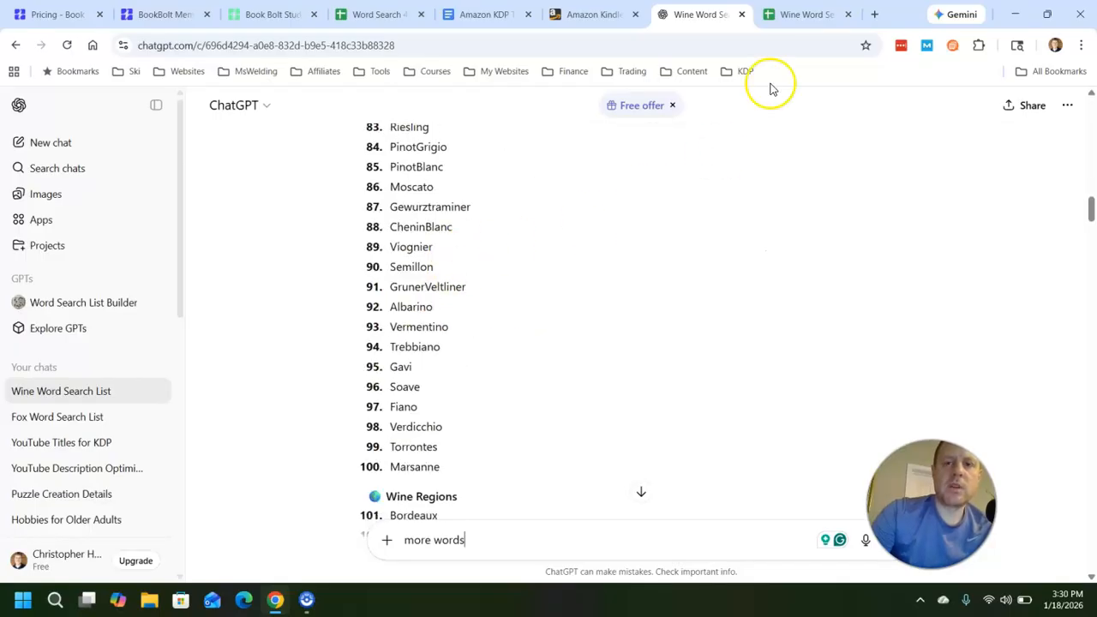
Step: Inspect the empty word column and the numbering from 1 to 9 in the Word Search 495 Words Template
left_click(793, 15)
key("ctrl+4")
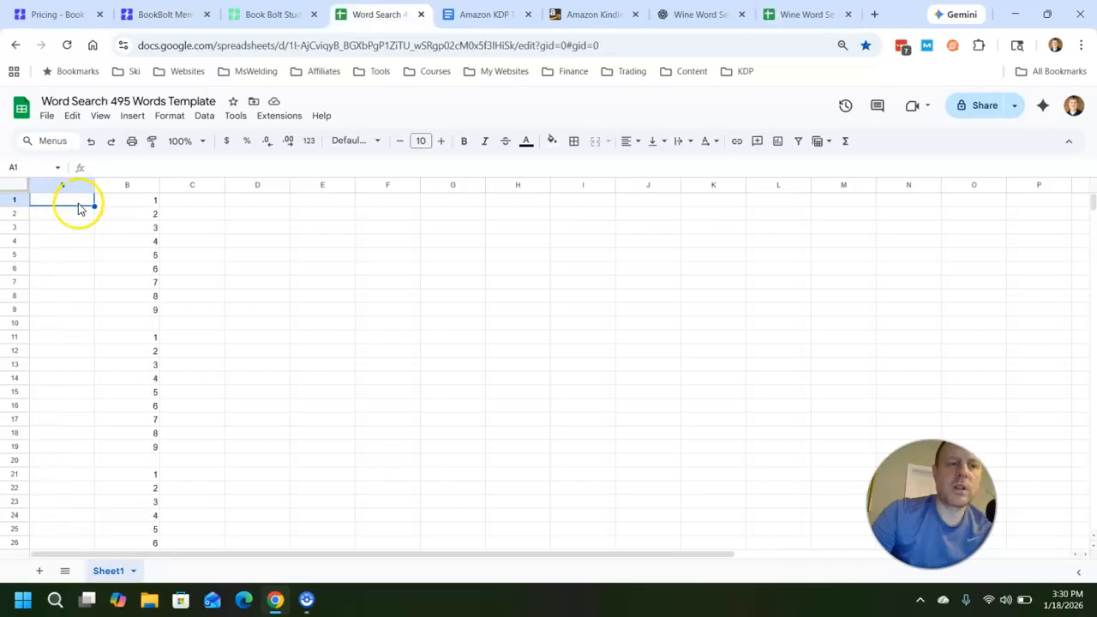
scroll(218, 235, "down", 5)
scroll(211, 271, "up", 5)
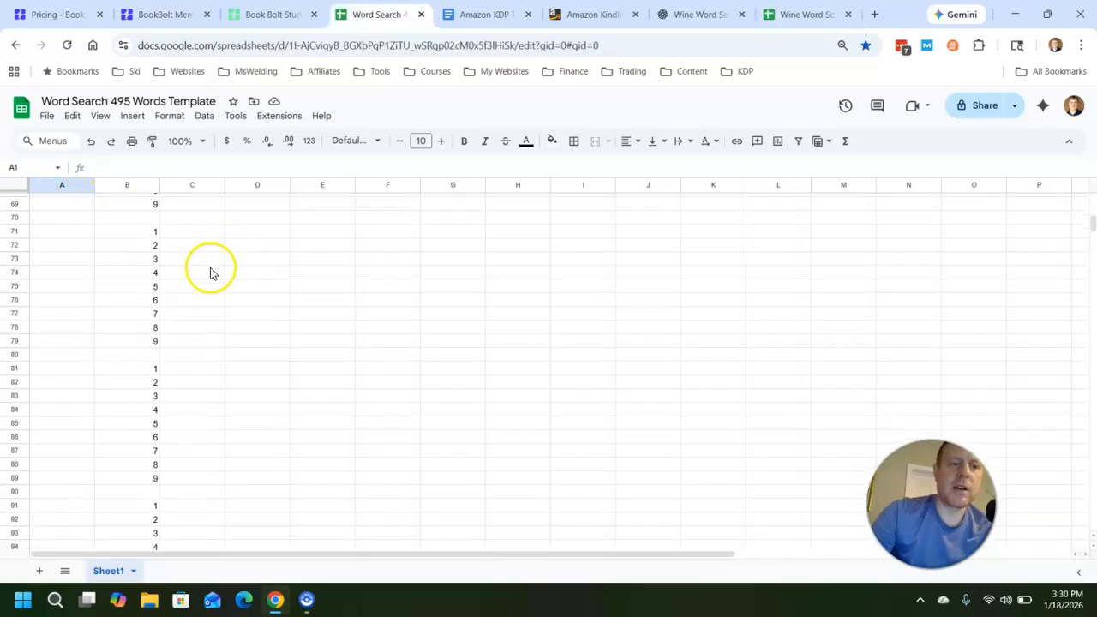
Step: Review the ChatGPT wine word list again, from the tools and viticulture sections back to its first entries
left_click(699, 16)
scroll(470, 387, "down", 4)
scroll(509, 387, "down", 20)
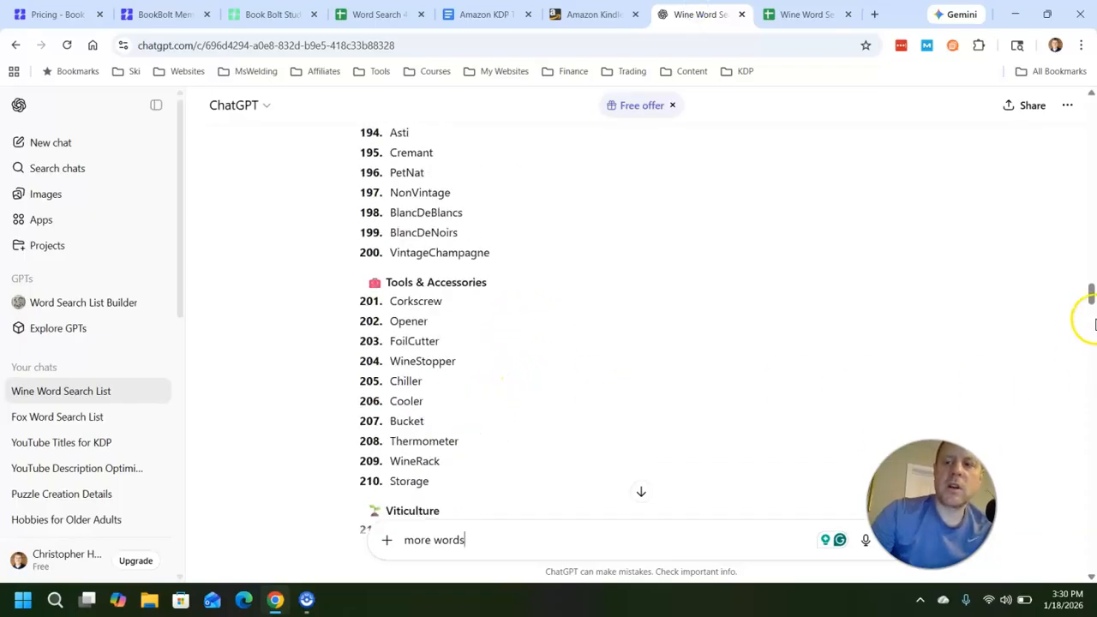
left_click_drag(1093, 298, 1093, 111)
scroll(353, 360, "down", 7)
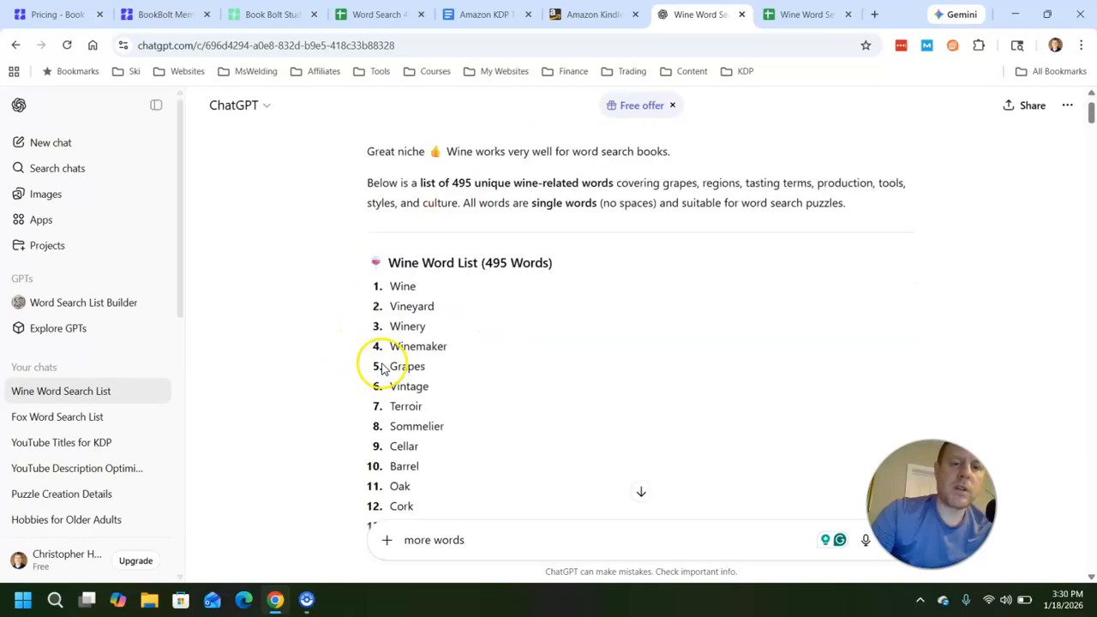
scroll(383, 372, "up", 7)
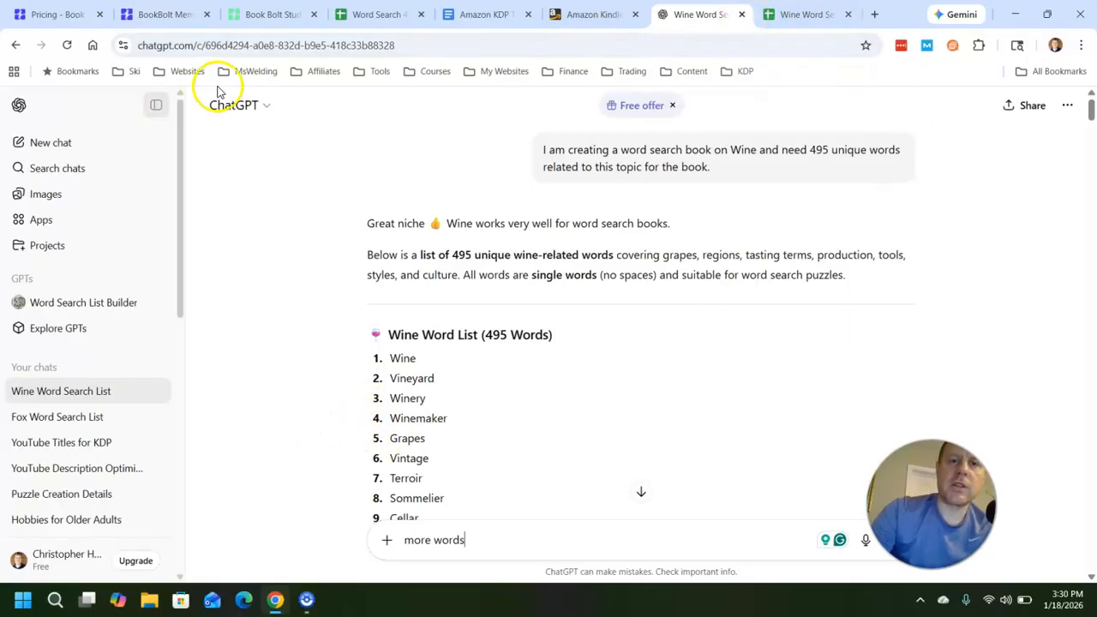
Step: Switch to the Word Search 495 Words Template and look through its full length of numbered groups
left_click(364, 14)
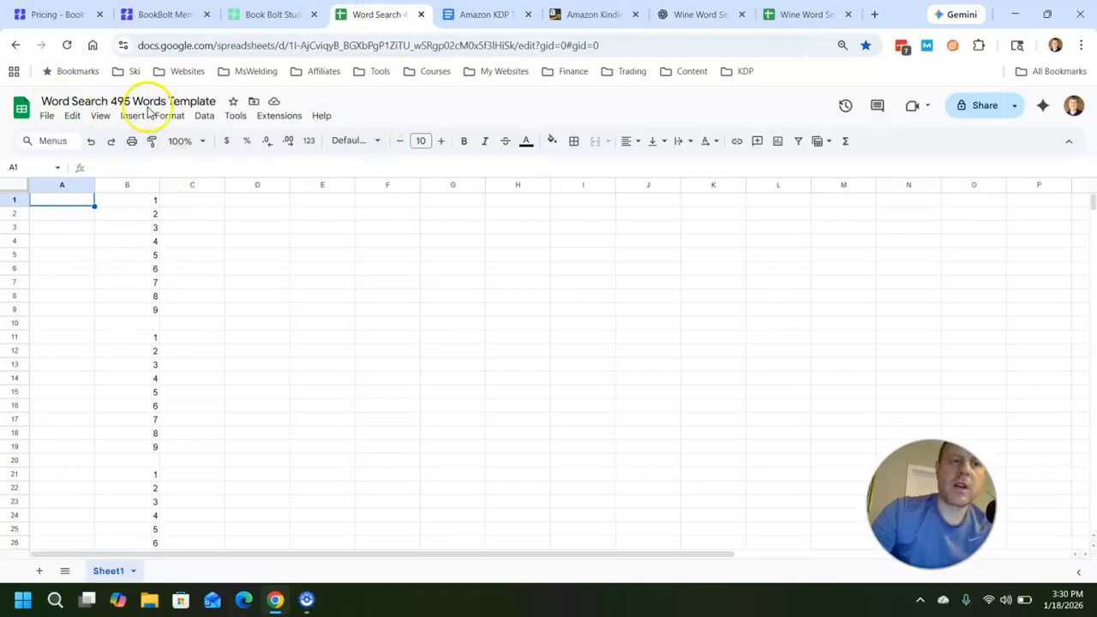
scroll(91, 249, "down", 15)
scroll(105, 309, "down", 20)
scroll(110, 345, "up", 20)
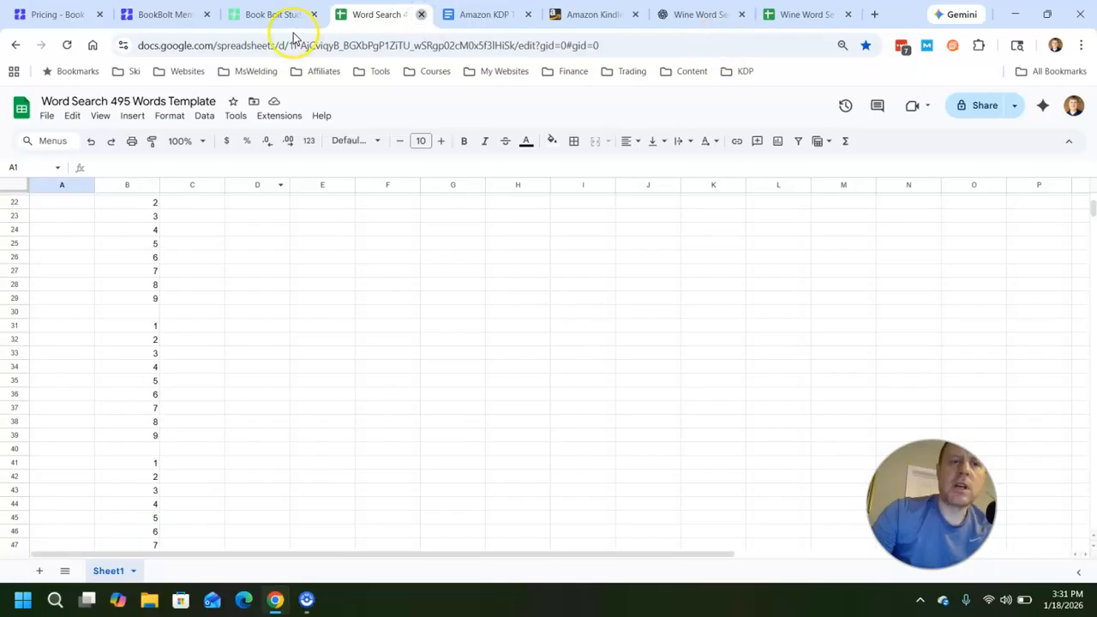
Step: Close the Word Search 495 Words Template, check the Amazon KDP Templates document, and switch to the Wine Word Search 495 Words spreadsheet
key("ctrl+w")
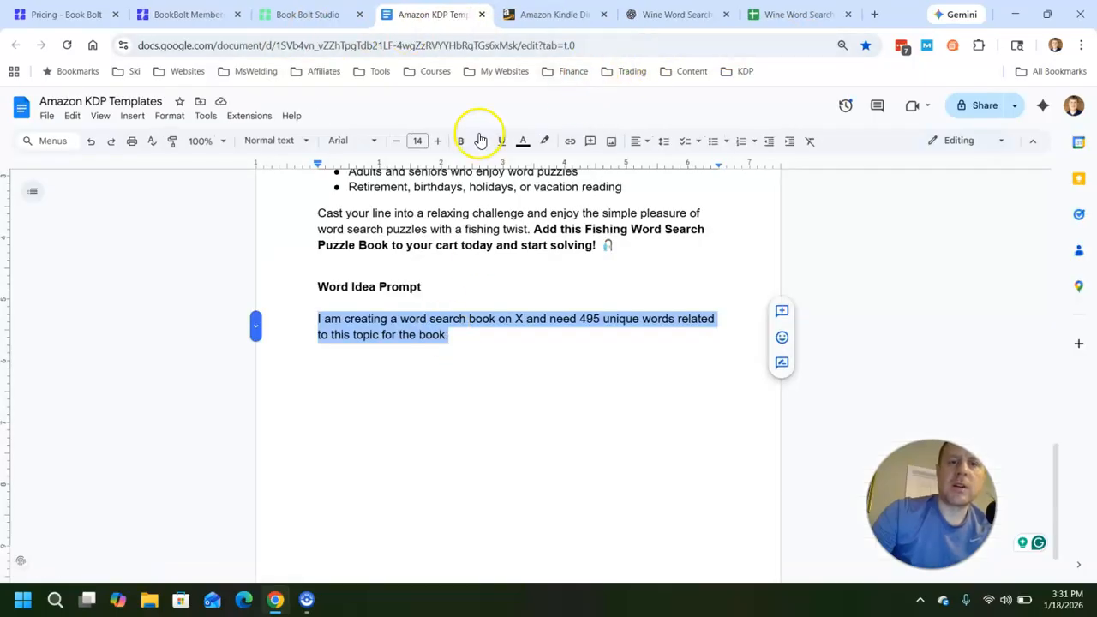
scroll(515, 258, "up", 10)
scroll(548, 254, "up", 5)
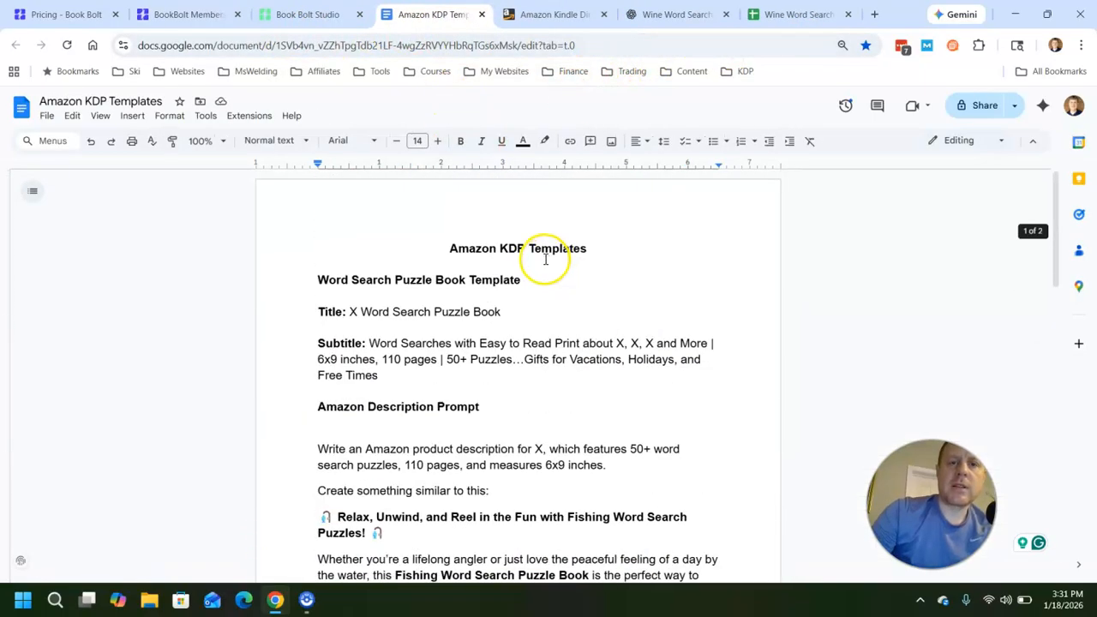
left_click(802, 15)
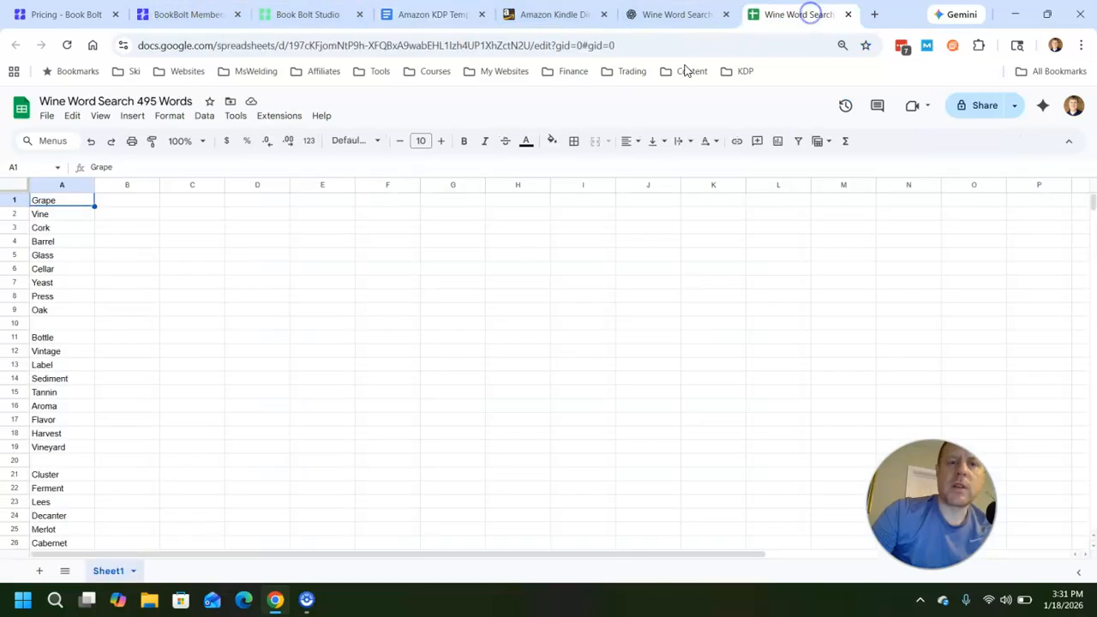
Step: Inspect the wine words in column A, checking the blank rows that separate the groups of nine
left_click(45, 119)
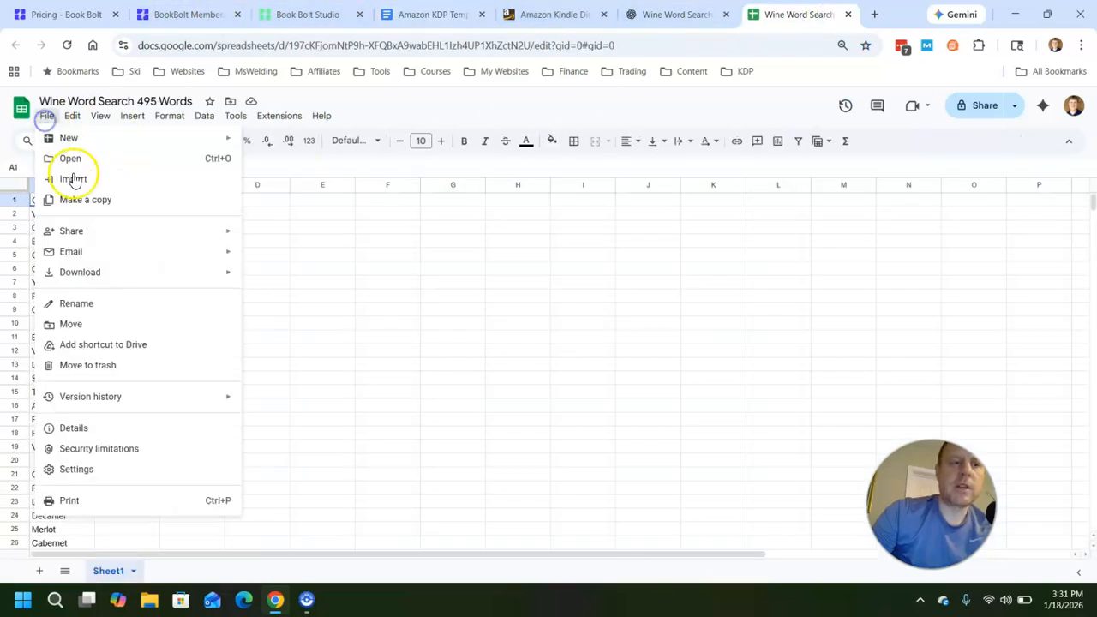
left_click(319, 295)
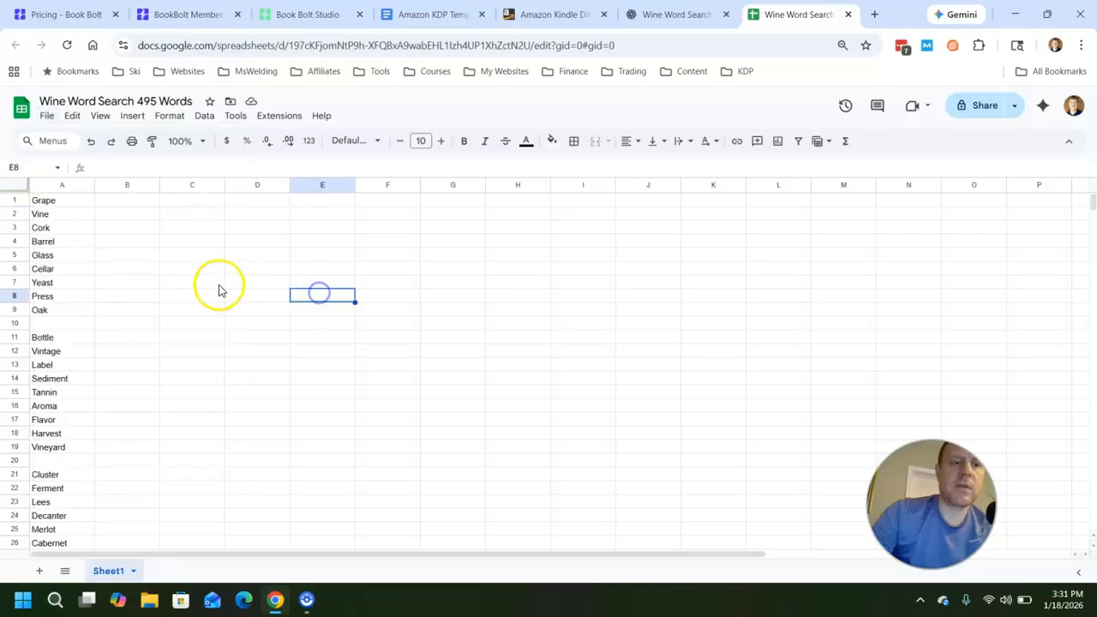
left_click(34, 324)
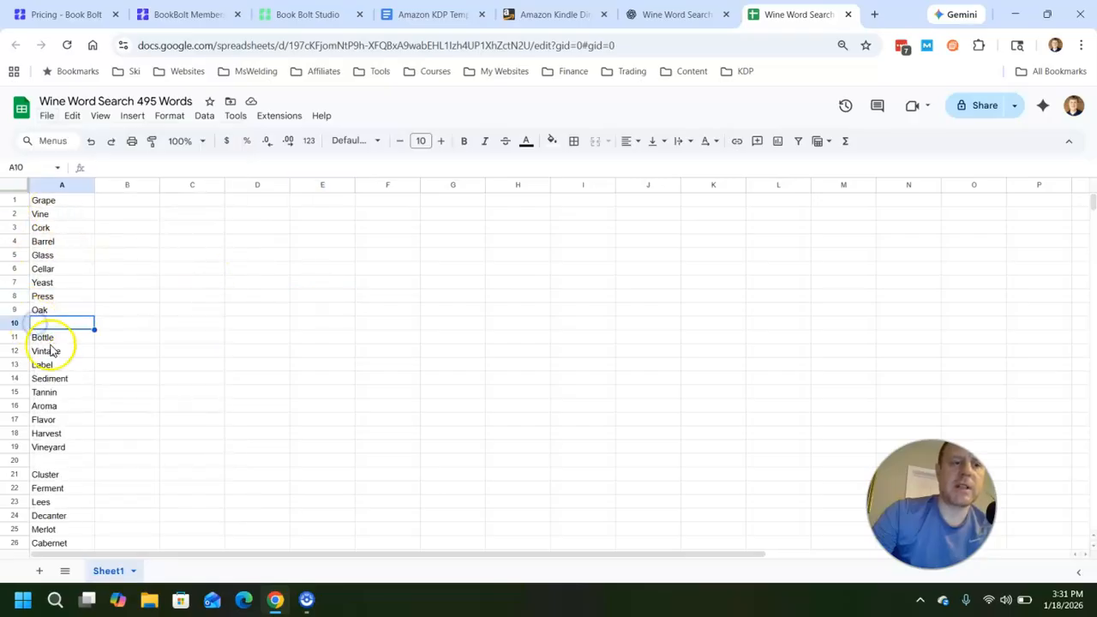
left_click(62, 460)
left_click(56, 327)
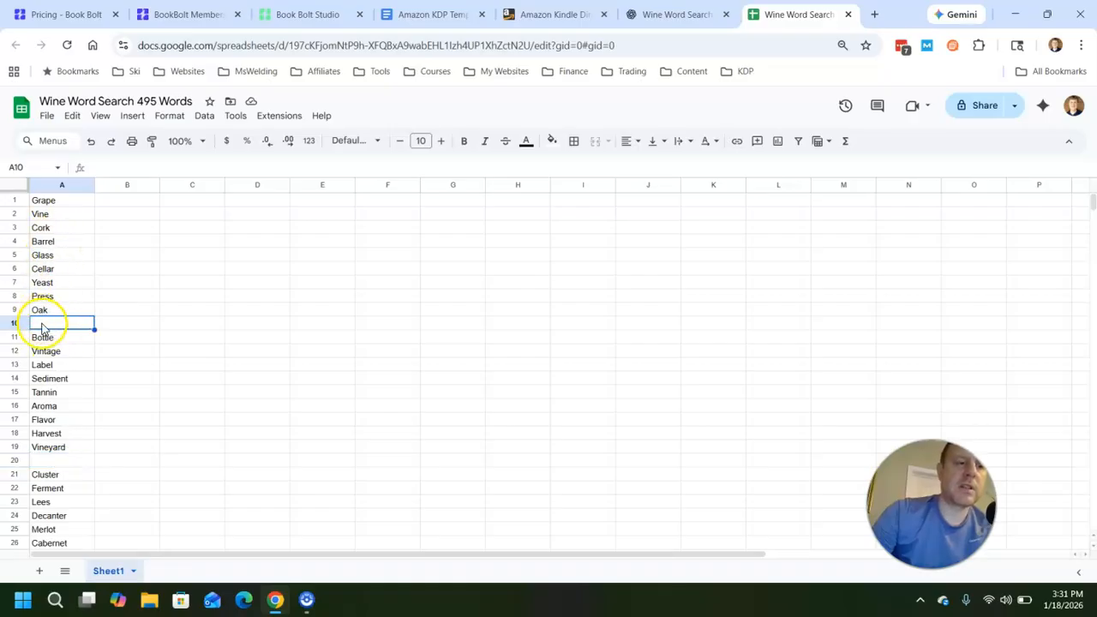
scroll(47, 464, "down", 20)
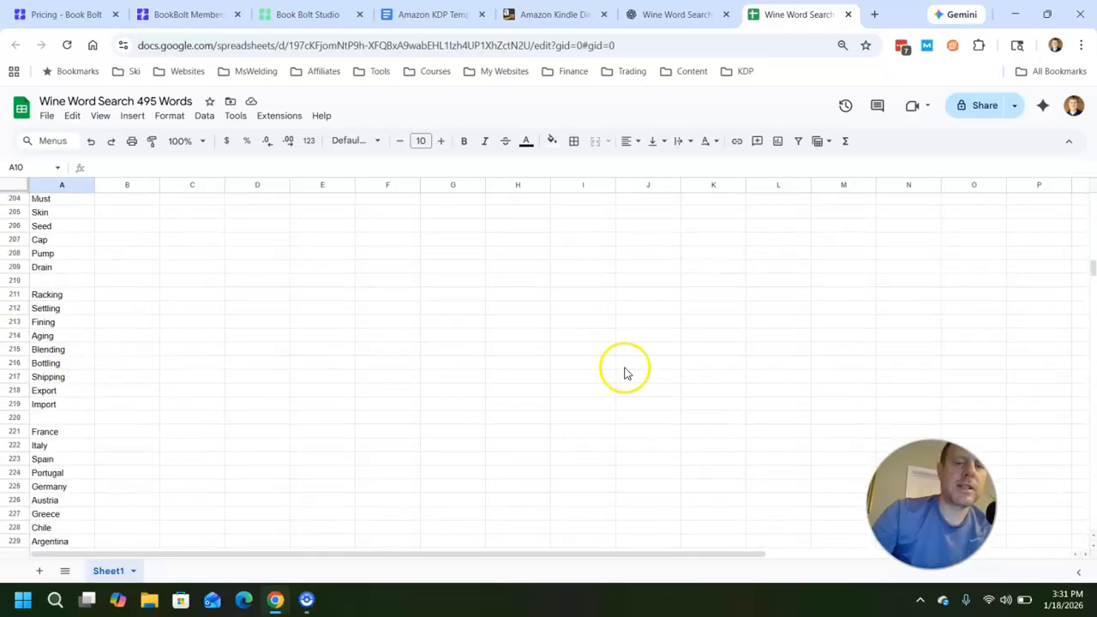
scroll(1084, 343, "up", 20)
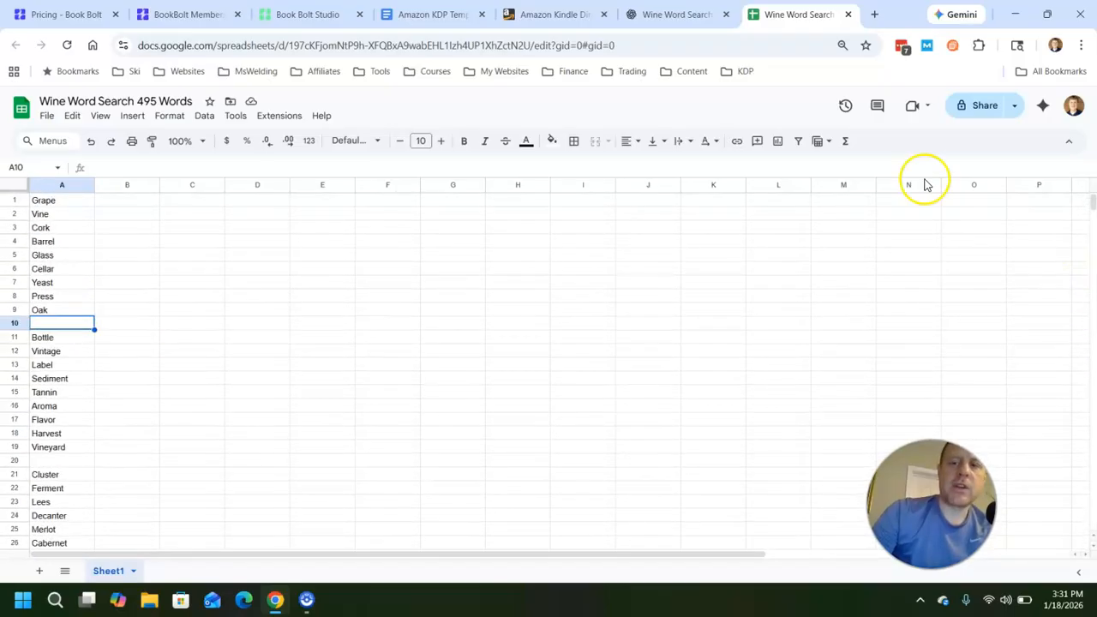
Step: Download the wine word spreadsheet as a comma-separated values file and place the downloaded file on the desktop
left_click(46, 115)
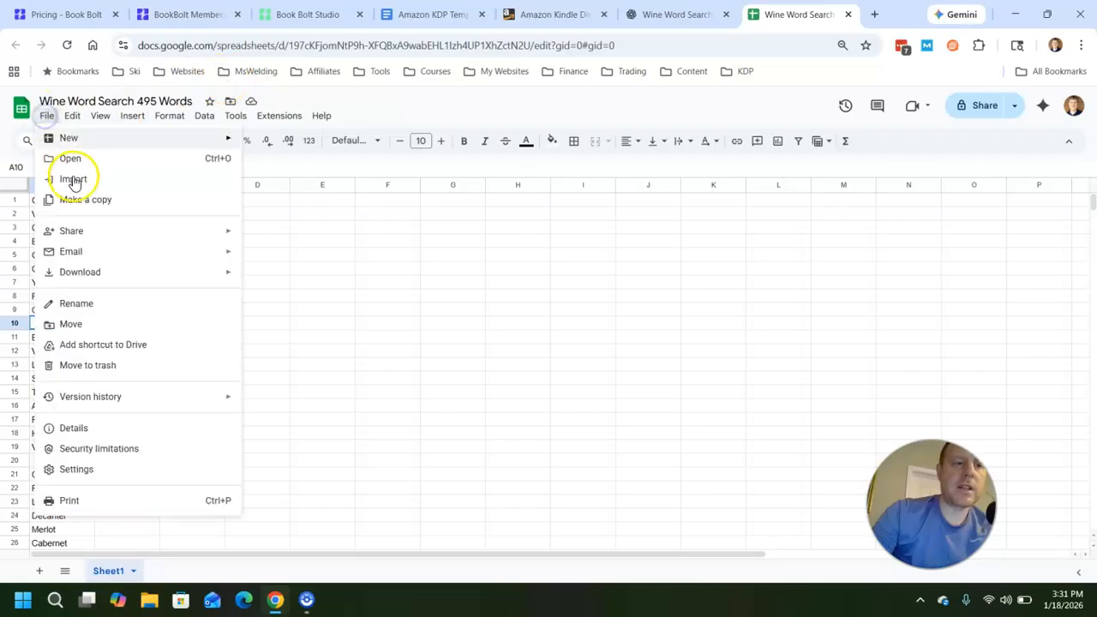
mouse_move(81, 272)
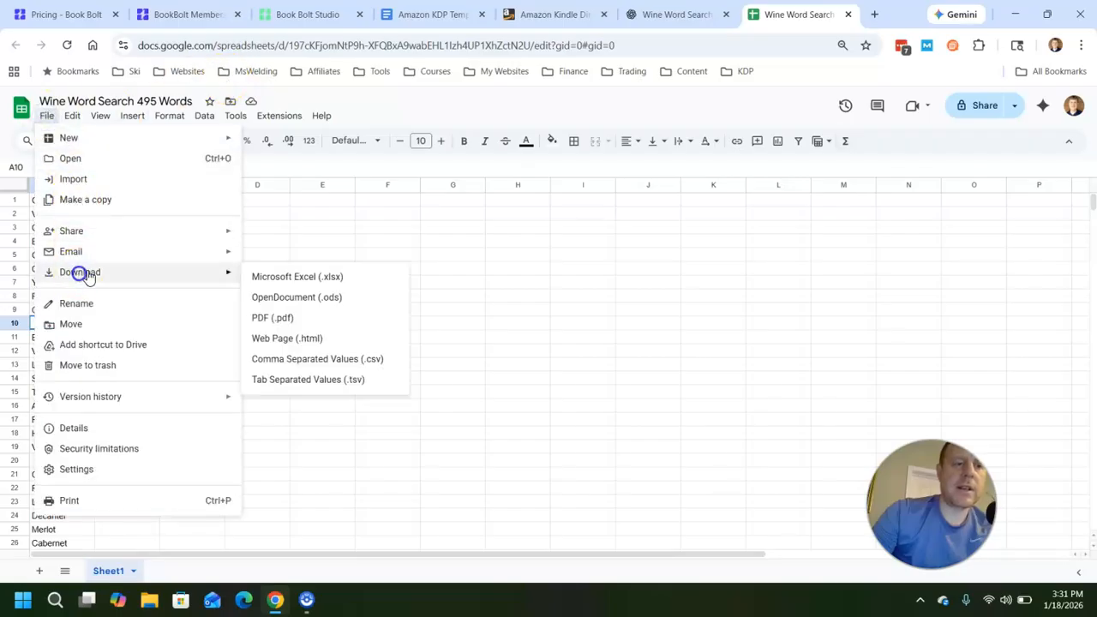
left_click(313, 359)
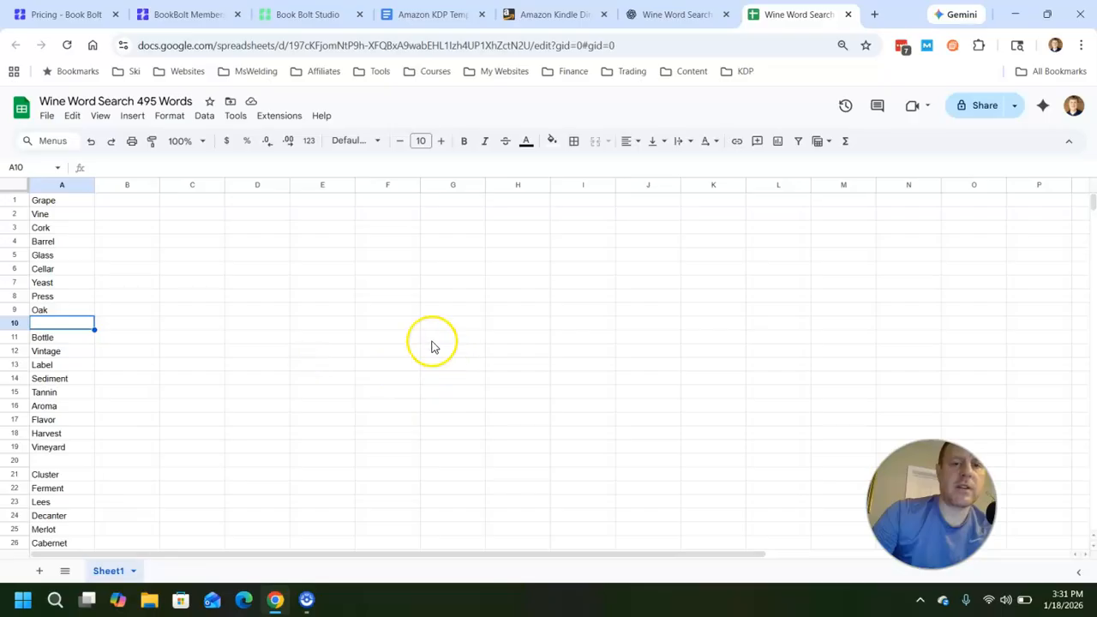
left_click(1047, 14)
left_click(1024, 46)
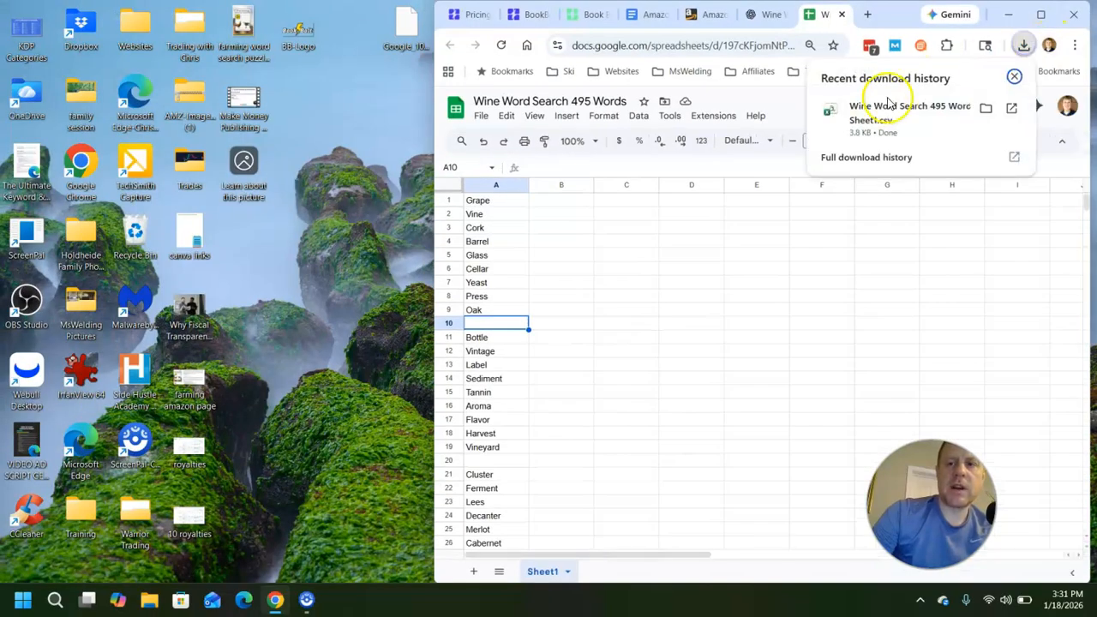
left_click_drag(892, 113, 309, 259)
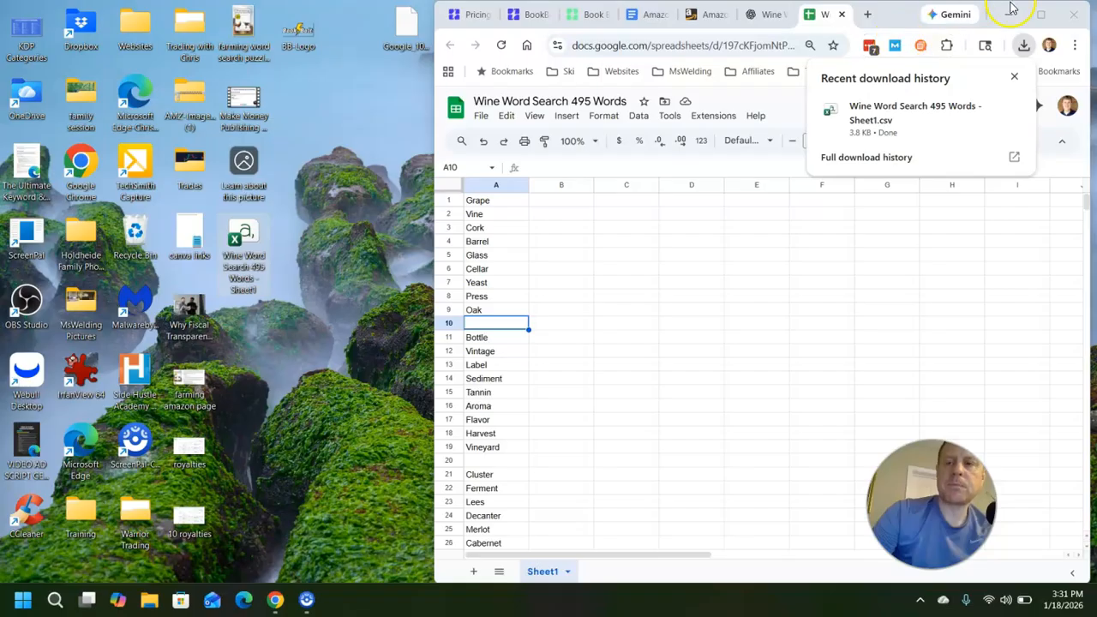
left_click(1045, 16)
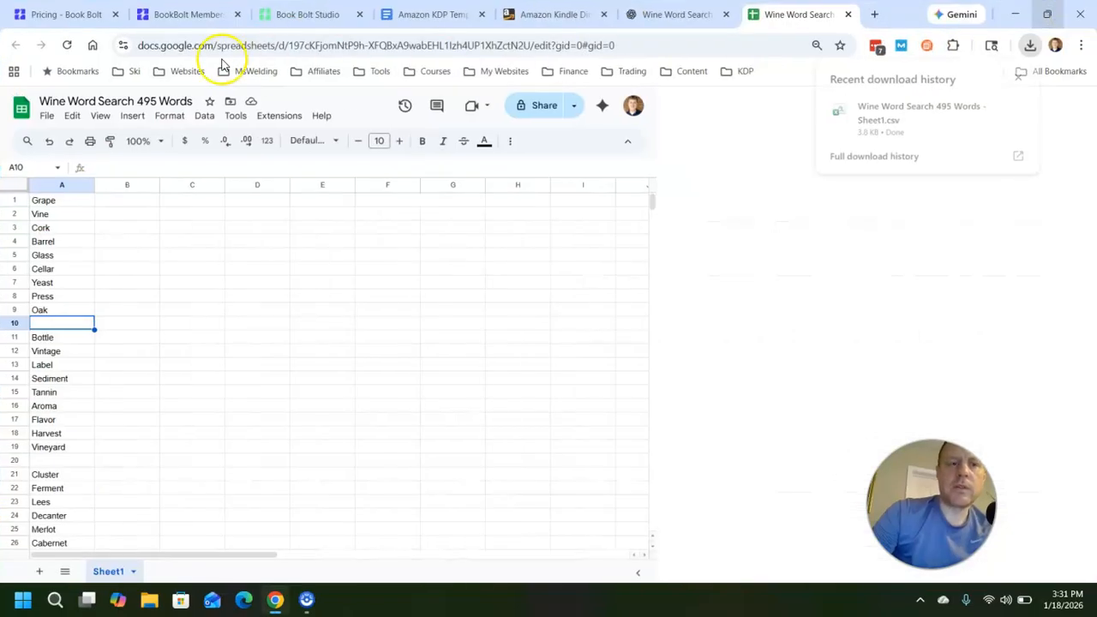
Step: Switch to Book Bolt Studio and choose the Words Search Standard template from the Interior Templates Library
left_click(299, 13)
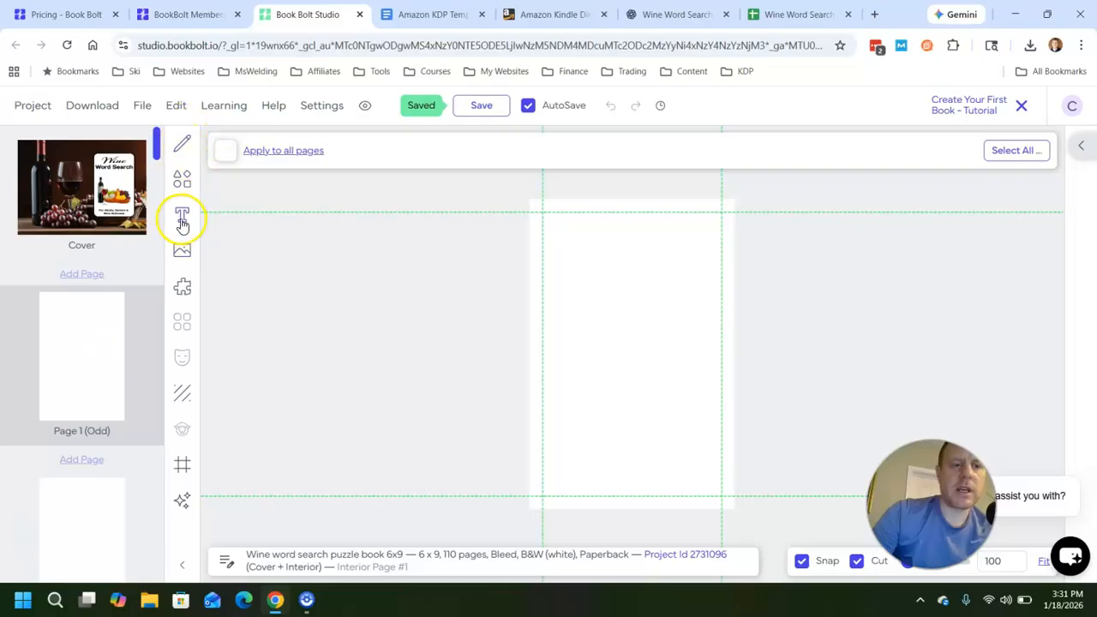
left_click(181, 285)
scroll(832, 343, "down", 5)
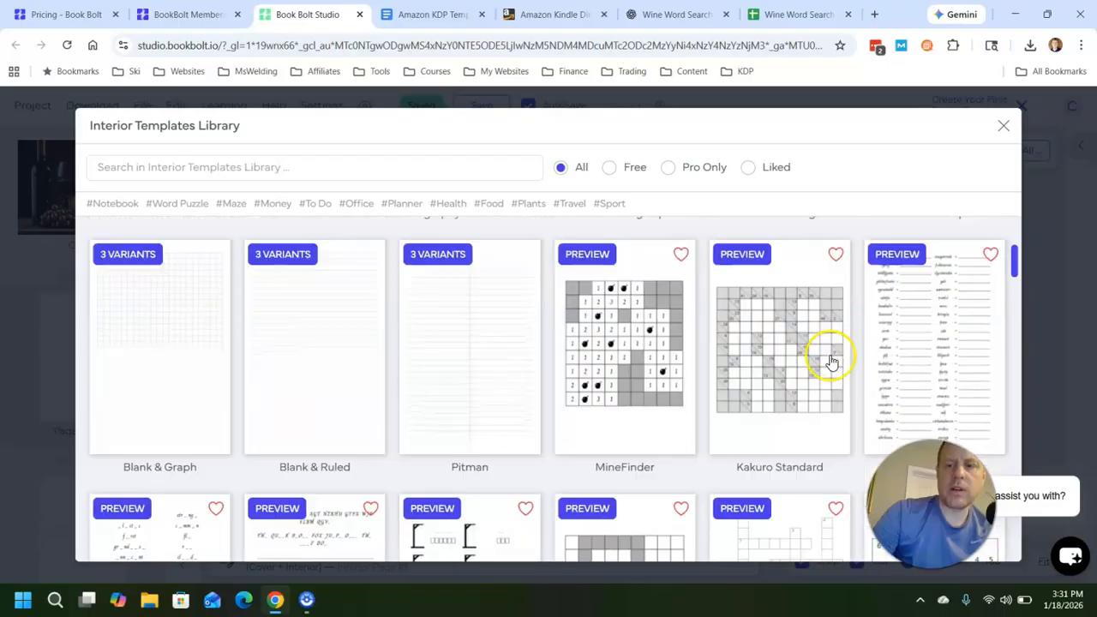
scroll(832, 360, "down", 8)
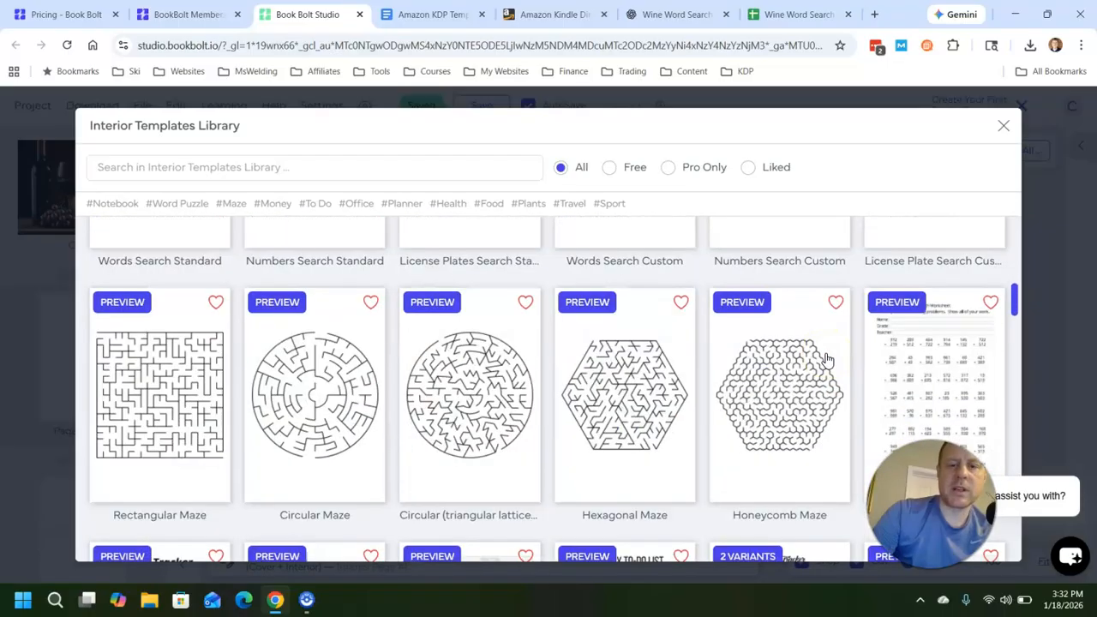
scroll(816, 360, "down", 2)
scroll(816, 368, "up", 10)
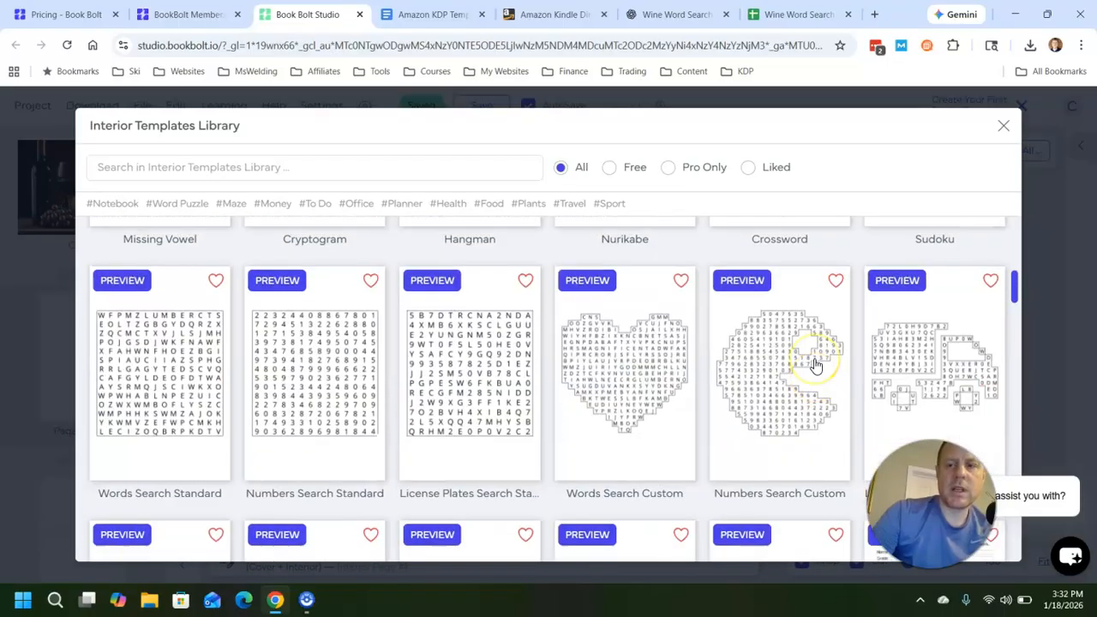
scroll(817, 370, "up", 2)
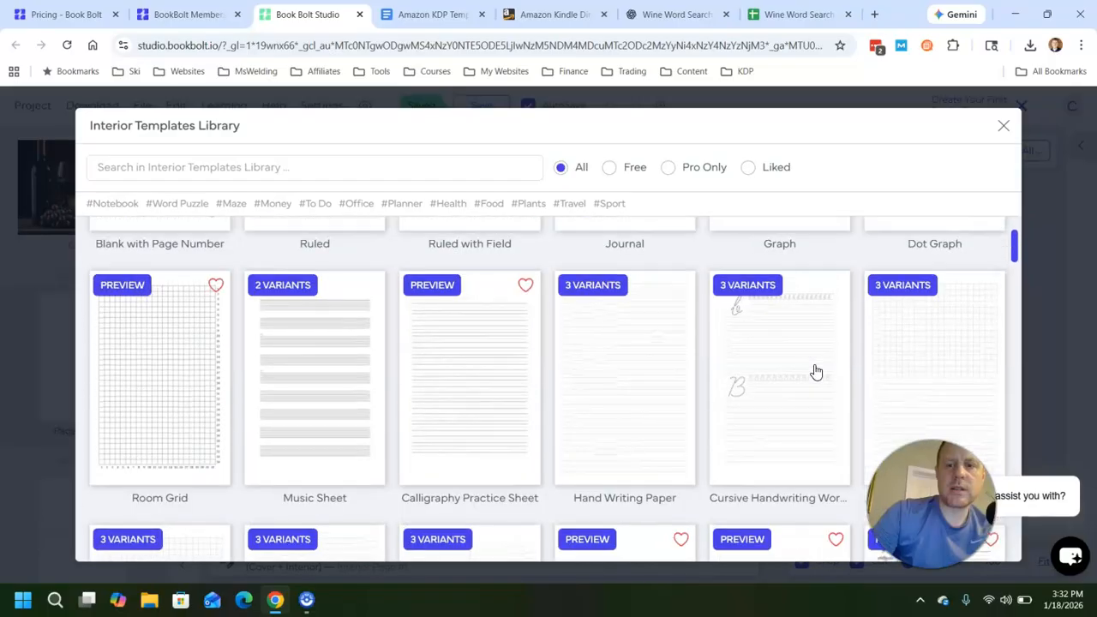
scroll(350, 392, "down", 2)
scroll(349, 395, "up", 1)
scroll(352, 394, "down", 4)
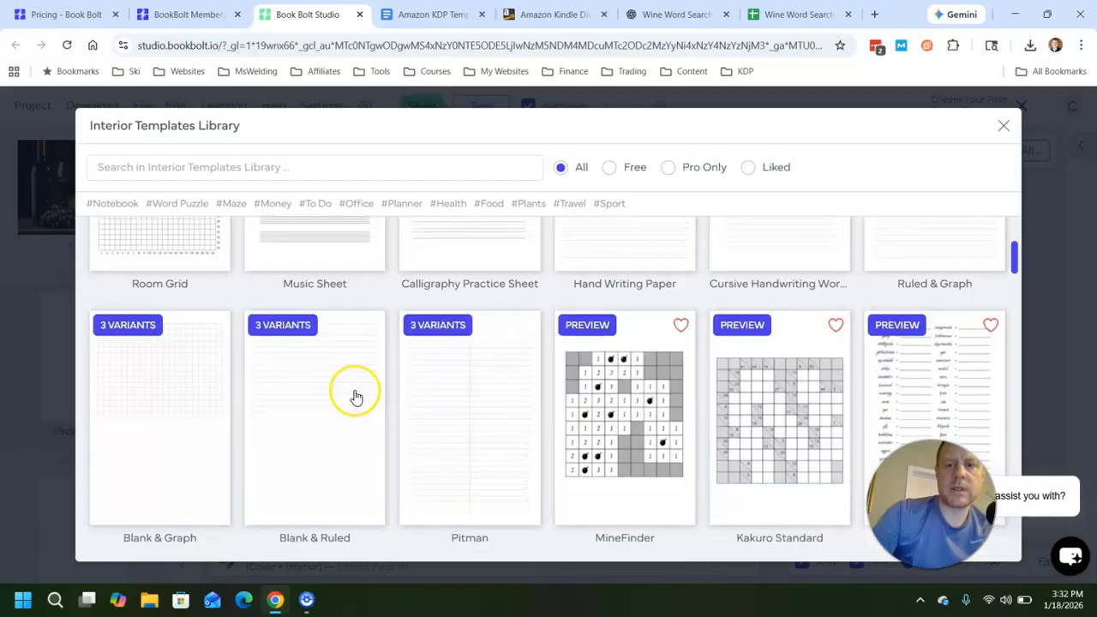
scroll(719, 386, "down", 3)
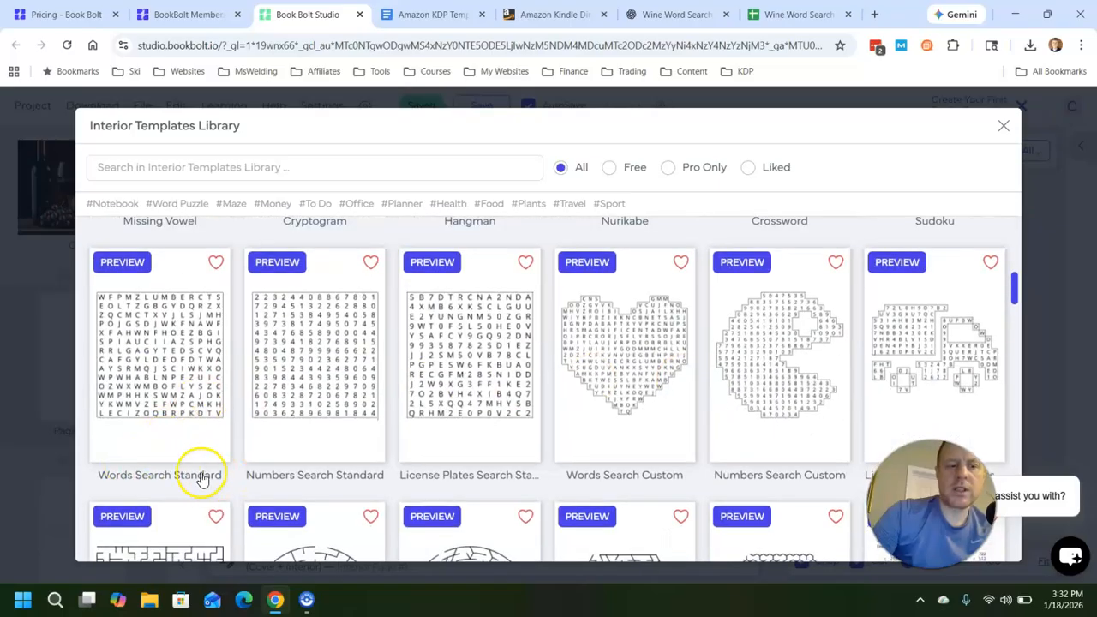
left_click(175, 356)
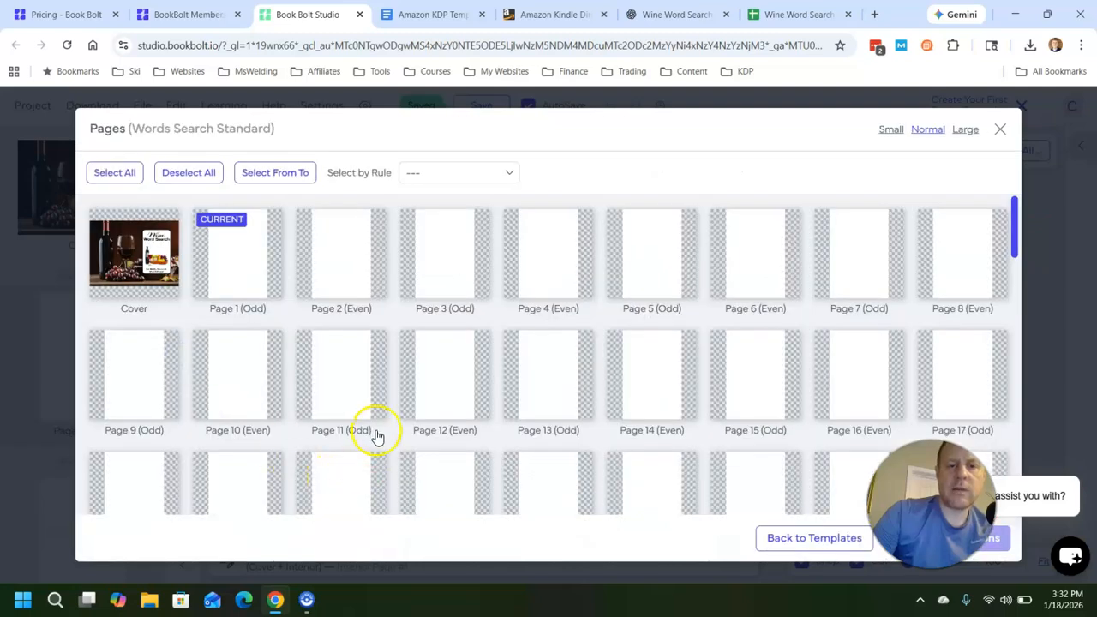
Step: Select pages 1 to 55 for the Words Search Standard template and continue to its options
left_click(287, 176)
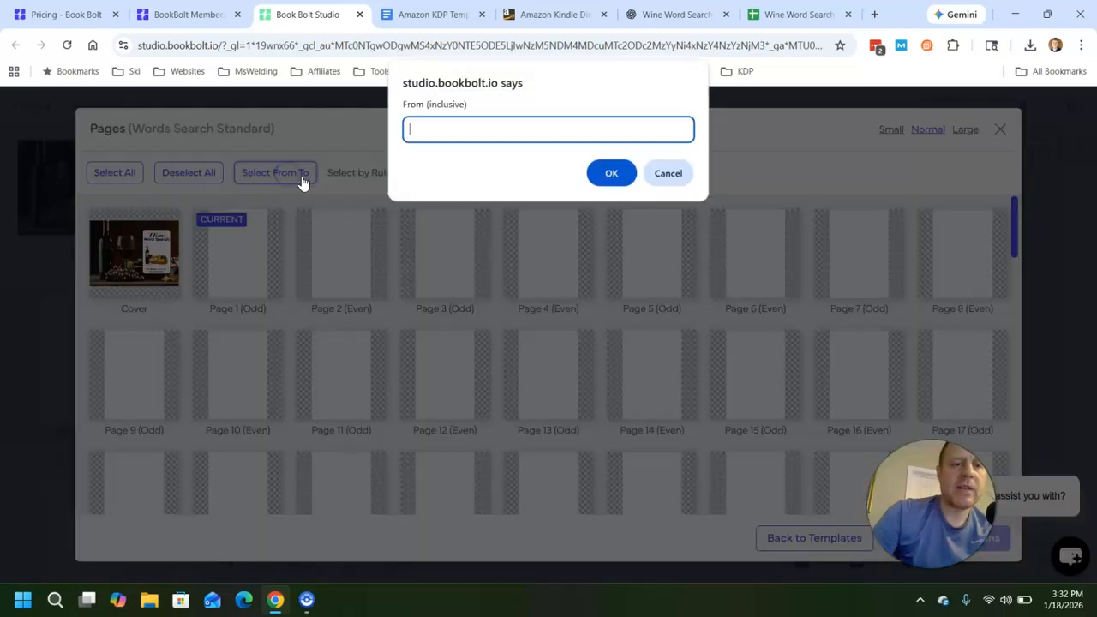
left_click(605, 173)
left_click(446, 122)
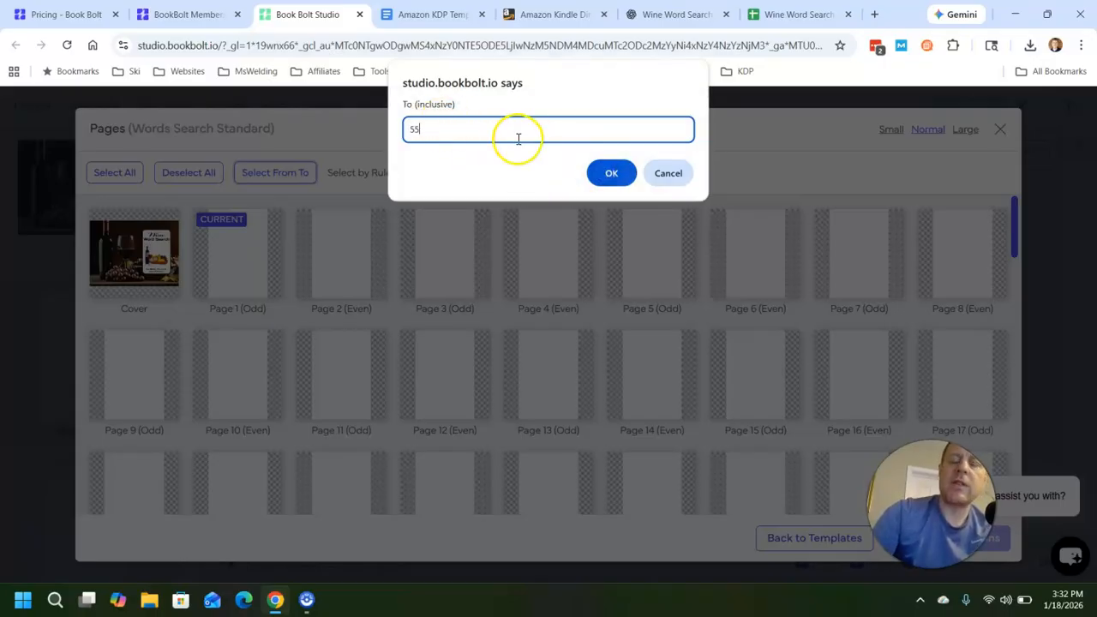
left_click(619, 176)
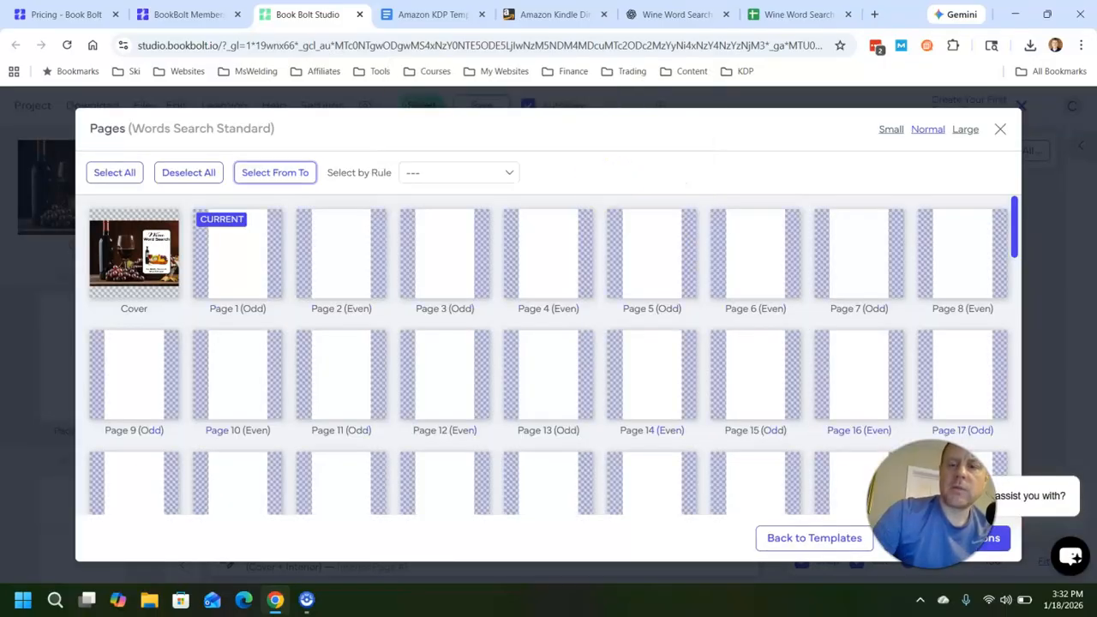
left_click(1001, 549)
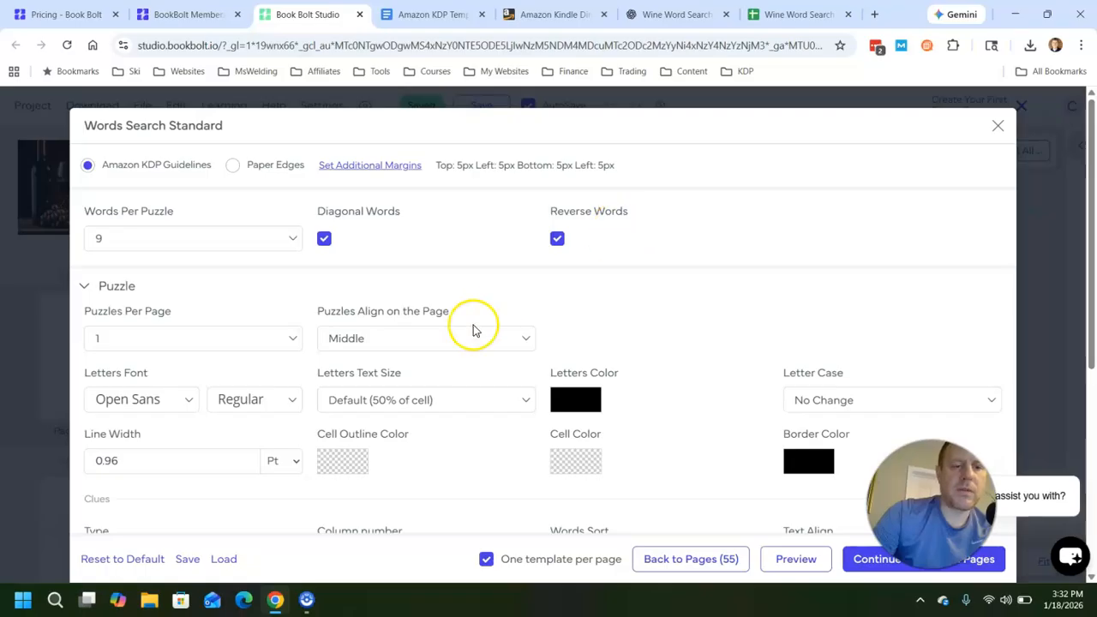
Step: Clear the previously loaded CSV data and load Wine Word Search 495 Words - Sheet1.csv as the puzzle words
scroll(324, 343, "down", 1)
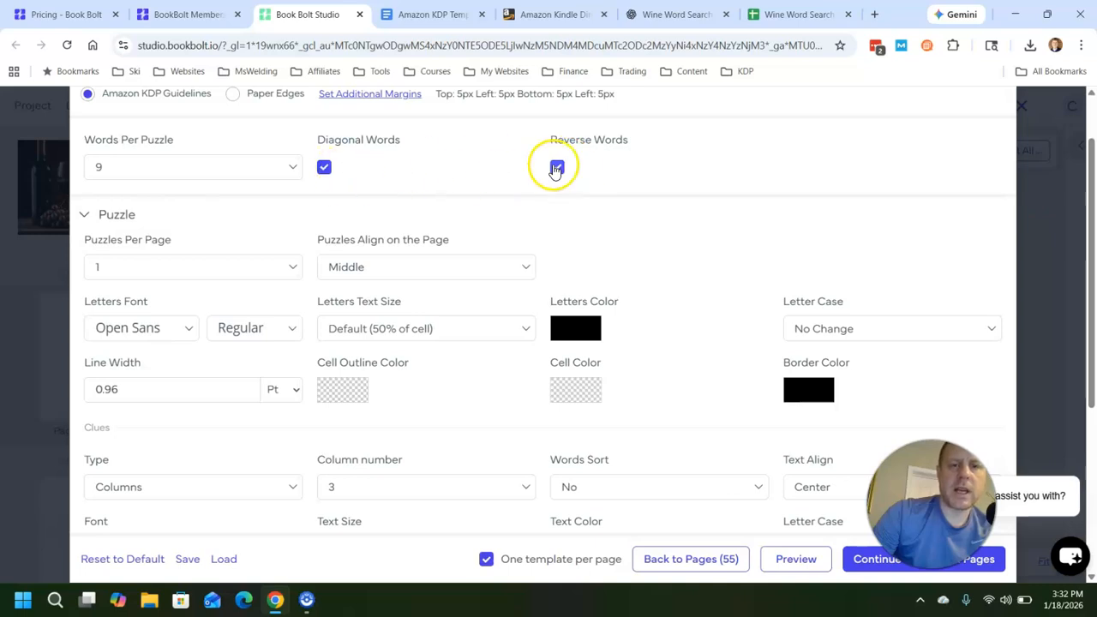
scroll(473, 197, "down", 2)
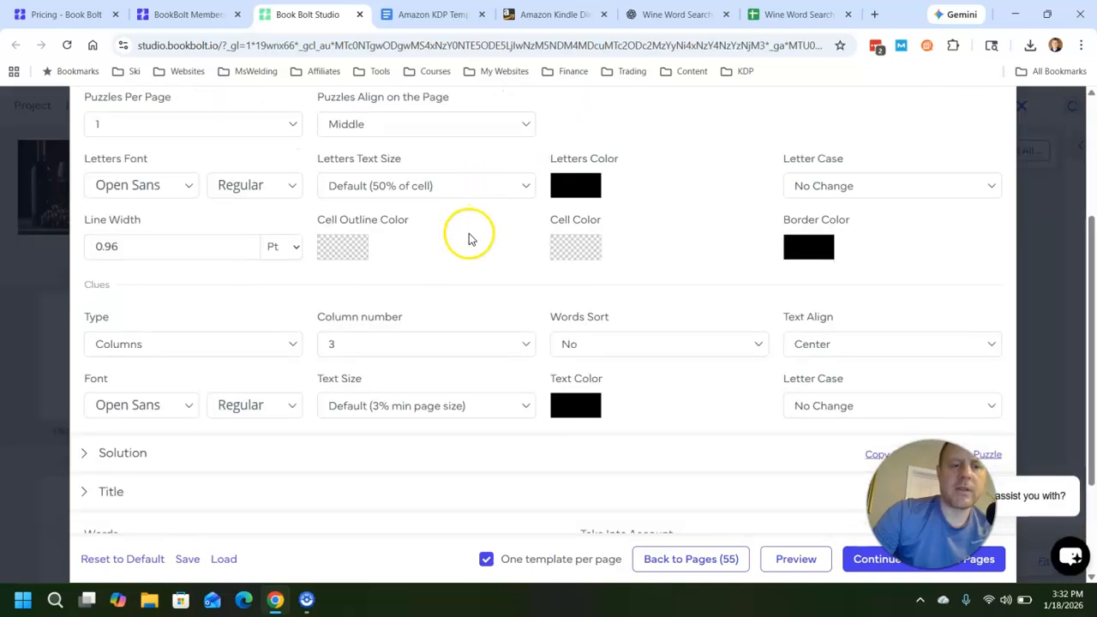
scroll(448, 275, "down", 1)
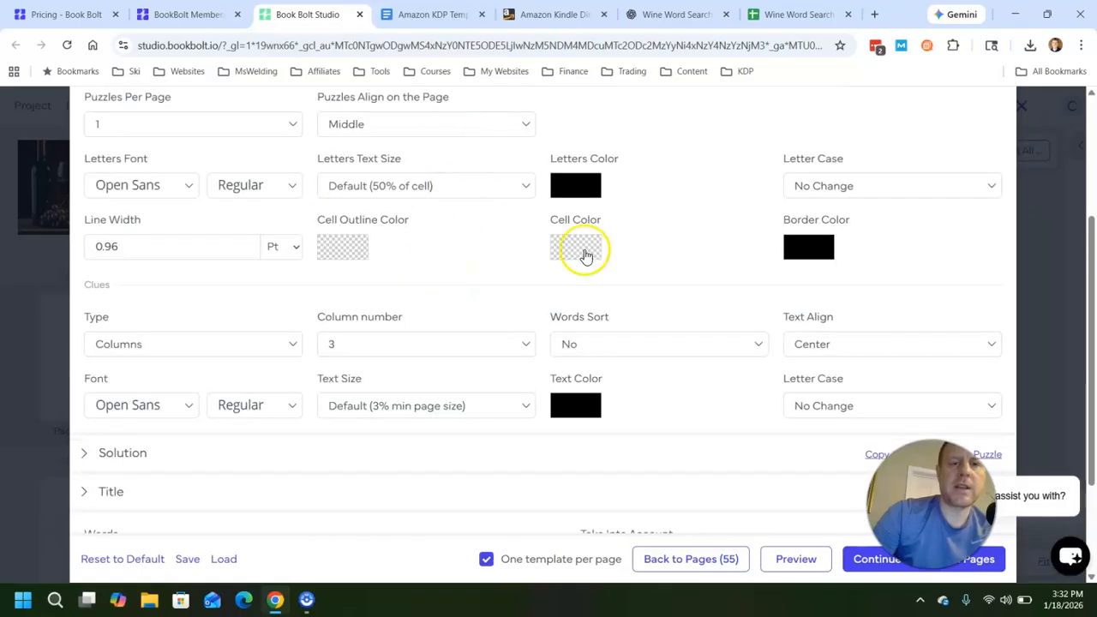
scroll(444, 360, "down", 2)
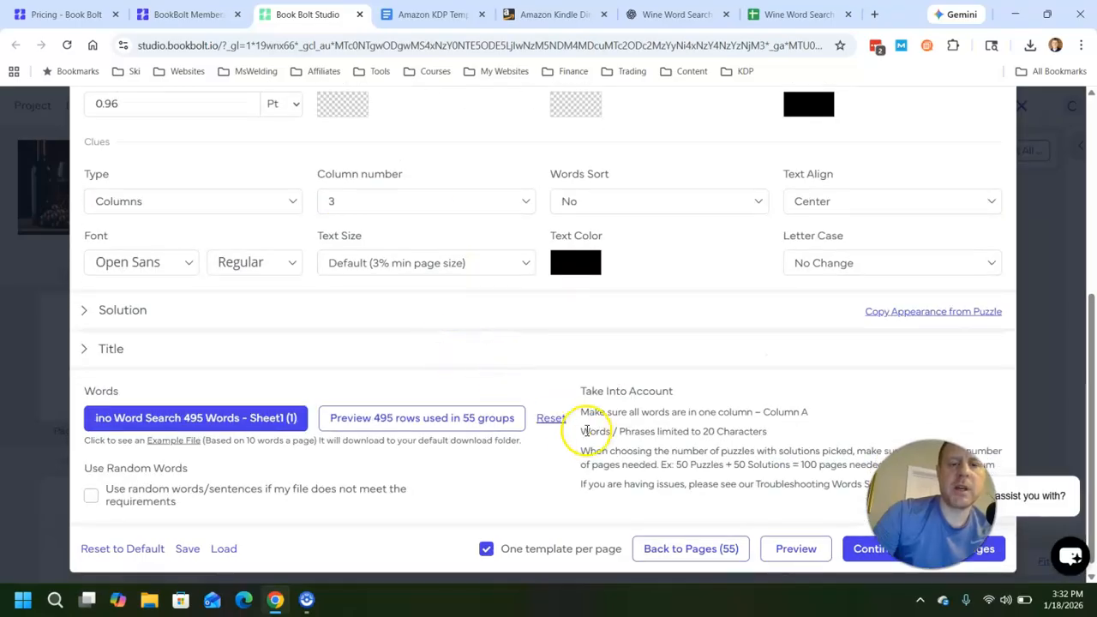
left_click(559, 419)
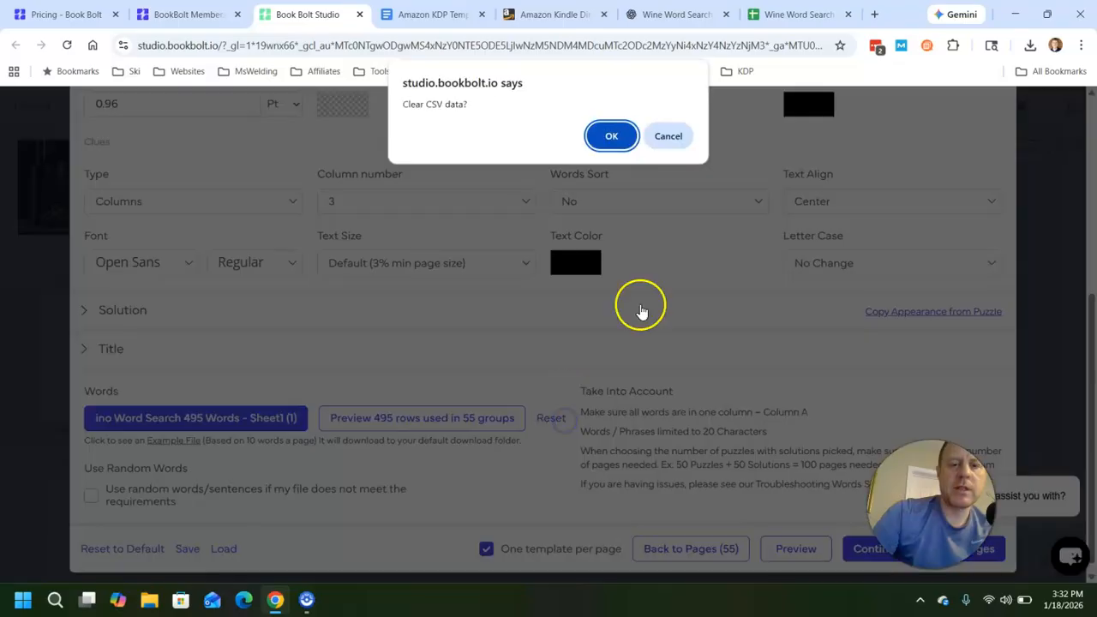
left_click(621, 144)
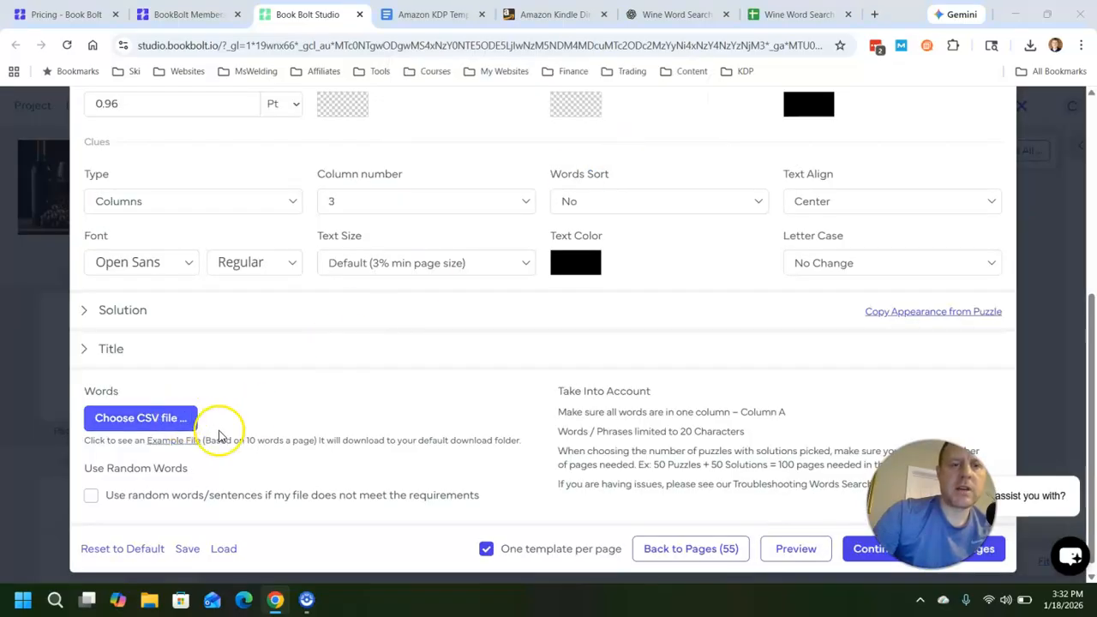
left_click(190, 420)
double_click(202, 122)
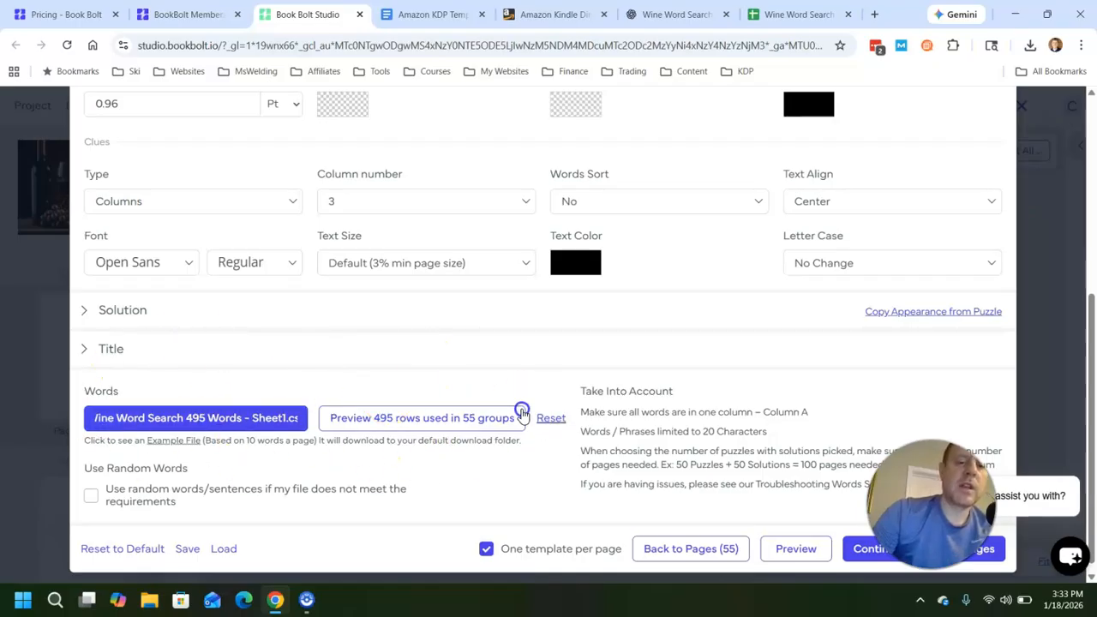
left_click(204, 452)
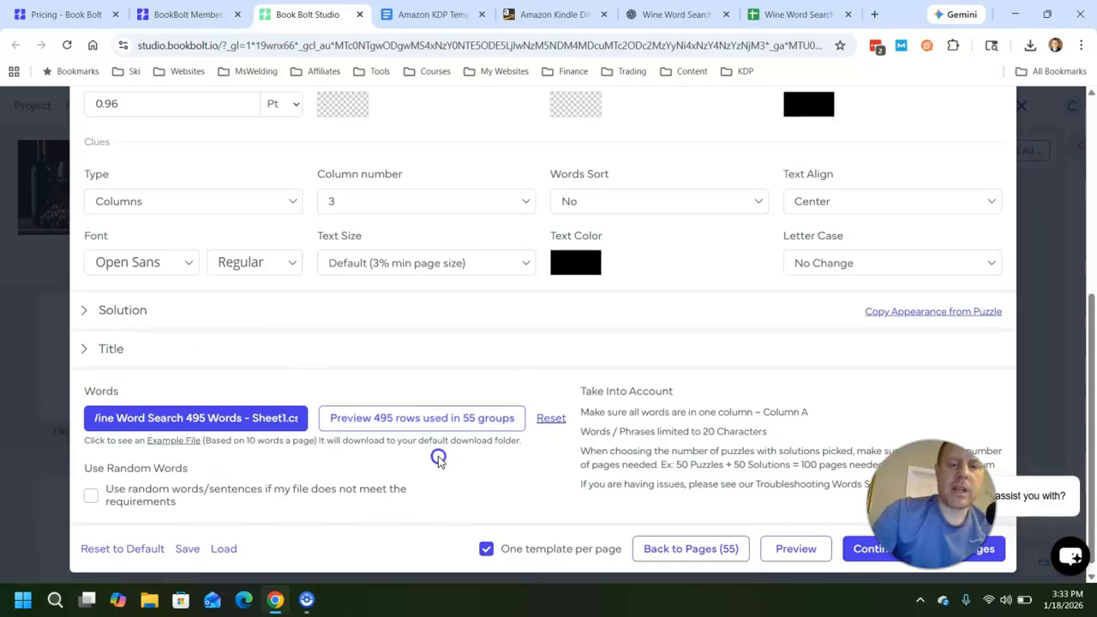
Step: Assign the puzzle solutions to pages 56 to 110 and submit the Words Search Standard template
left_click(1003, 547)
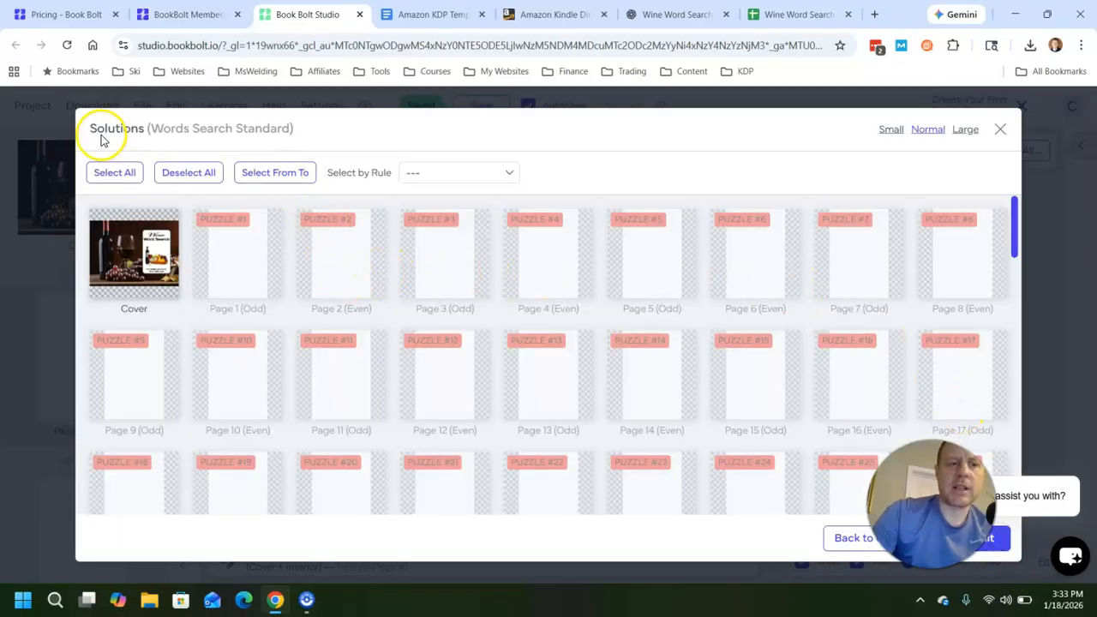
left_click(275, 174)
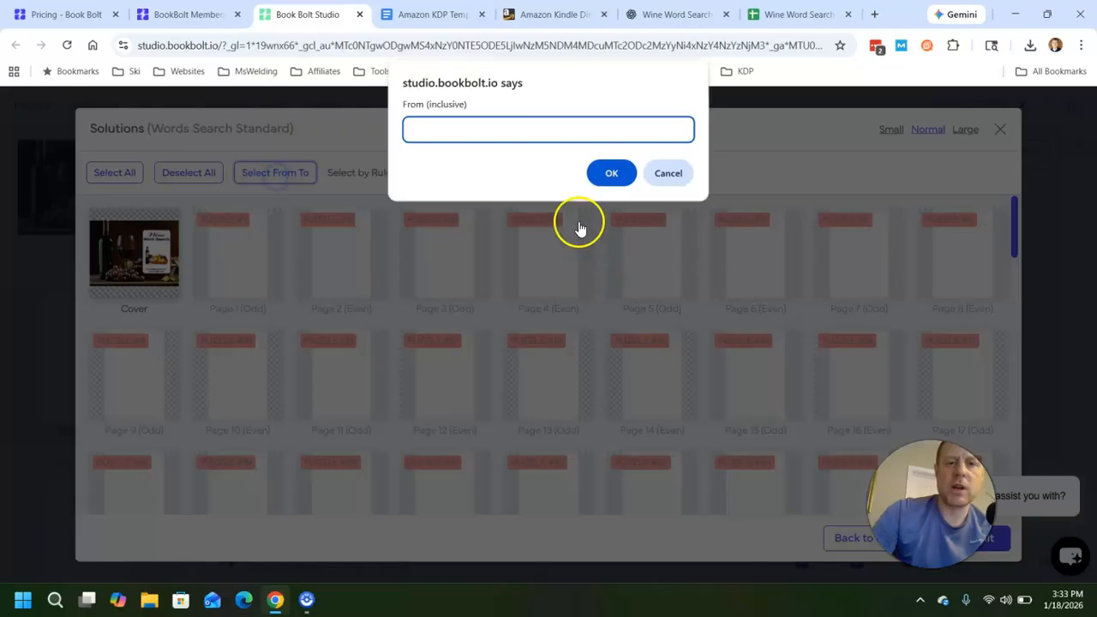
left_click(618, 177)
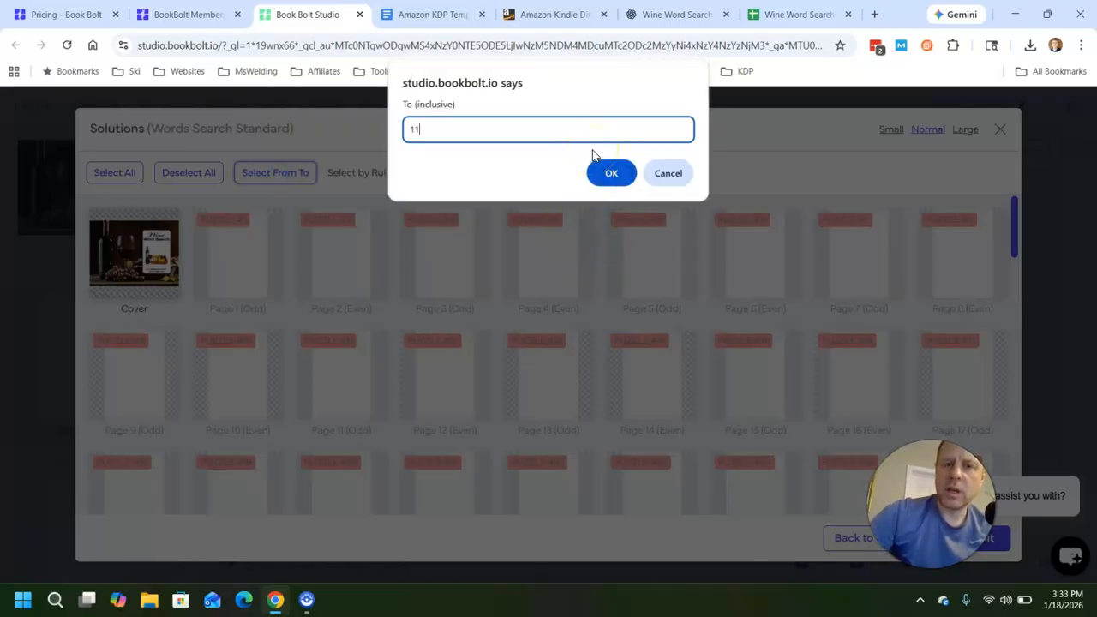
left_click(592, 172)
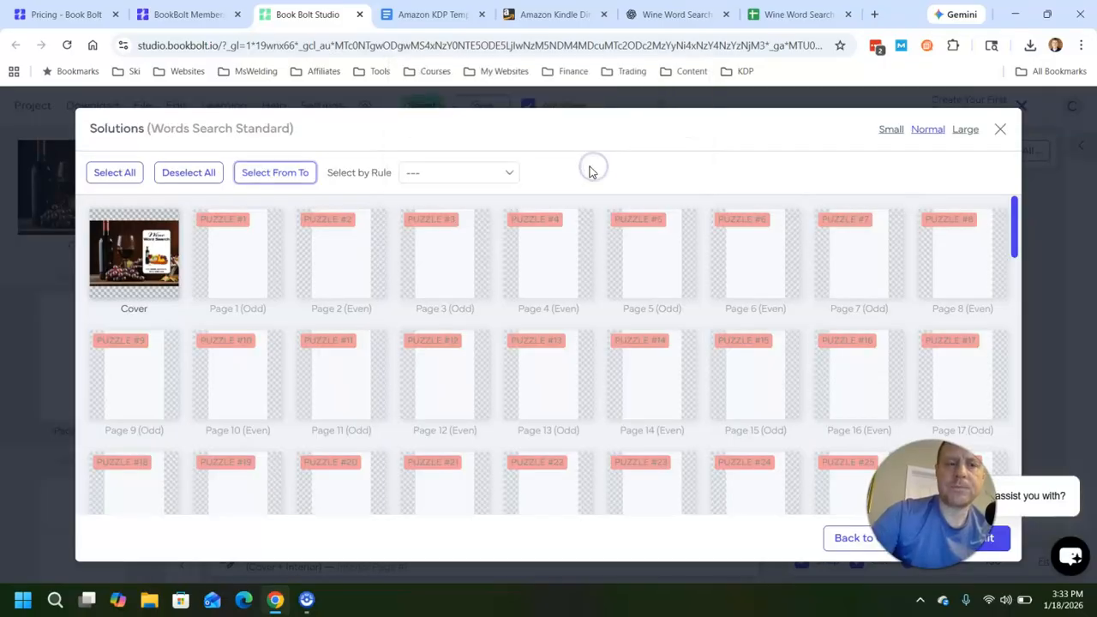
left_click(583, 175)
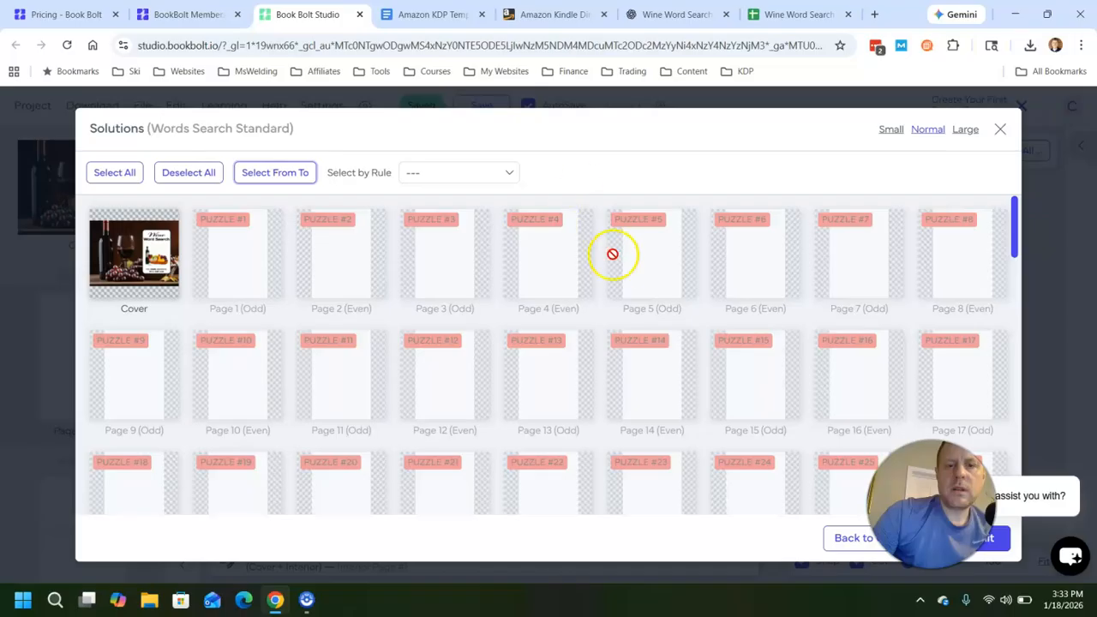
scroll(613, 253, "down", 15)
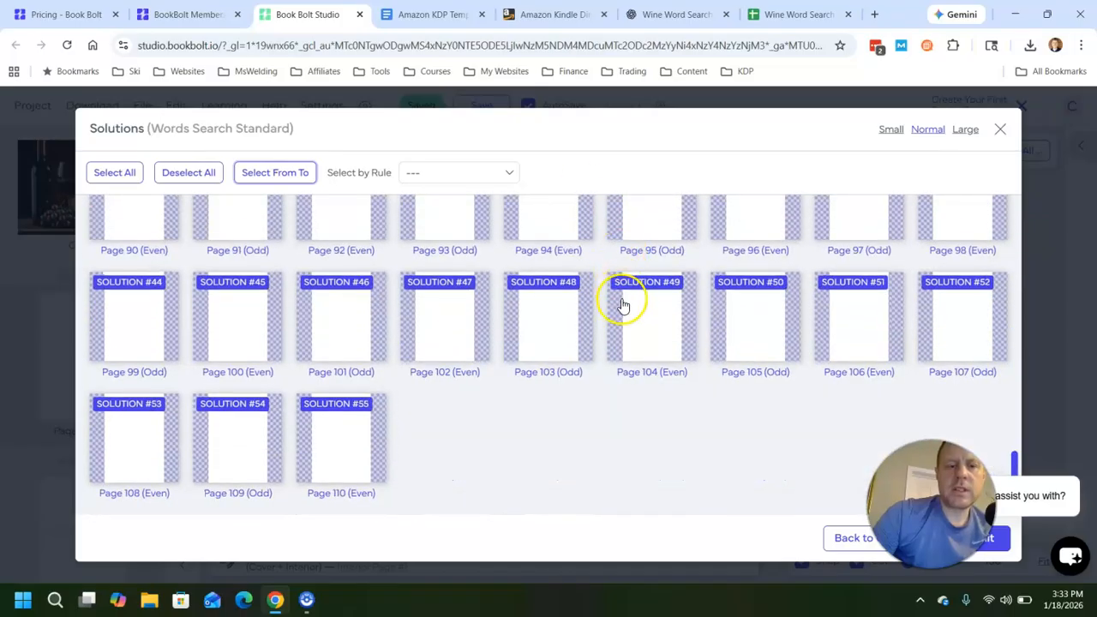
scroll(615, 296, "up", 15)
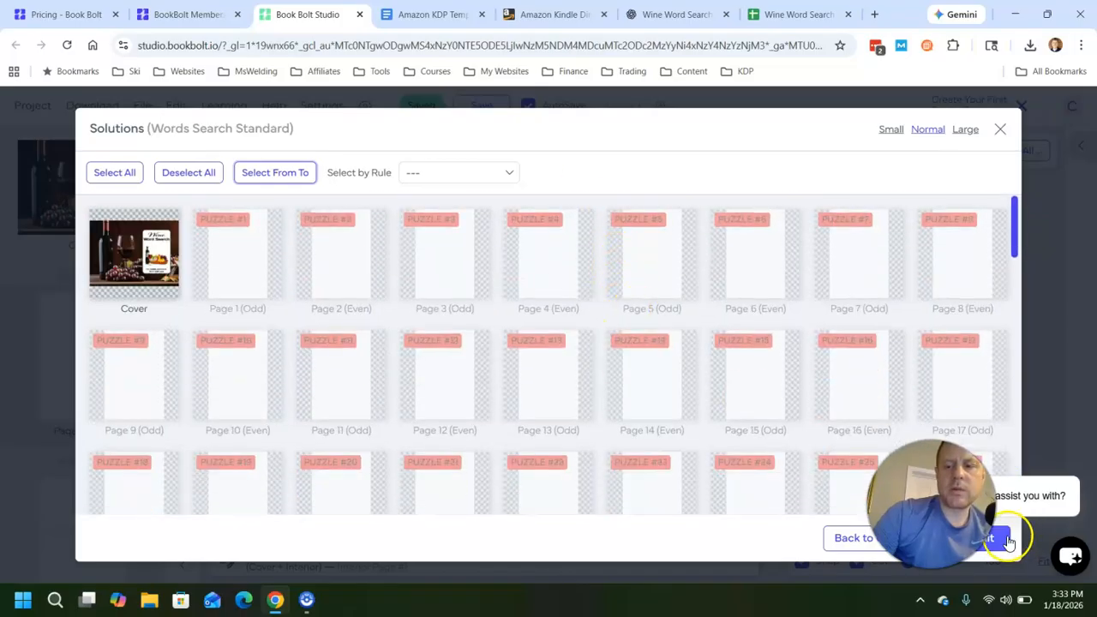
left_click(1020, 540)
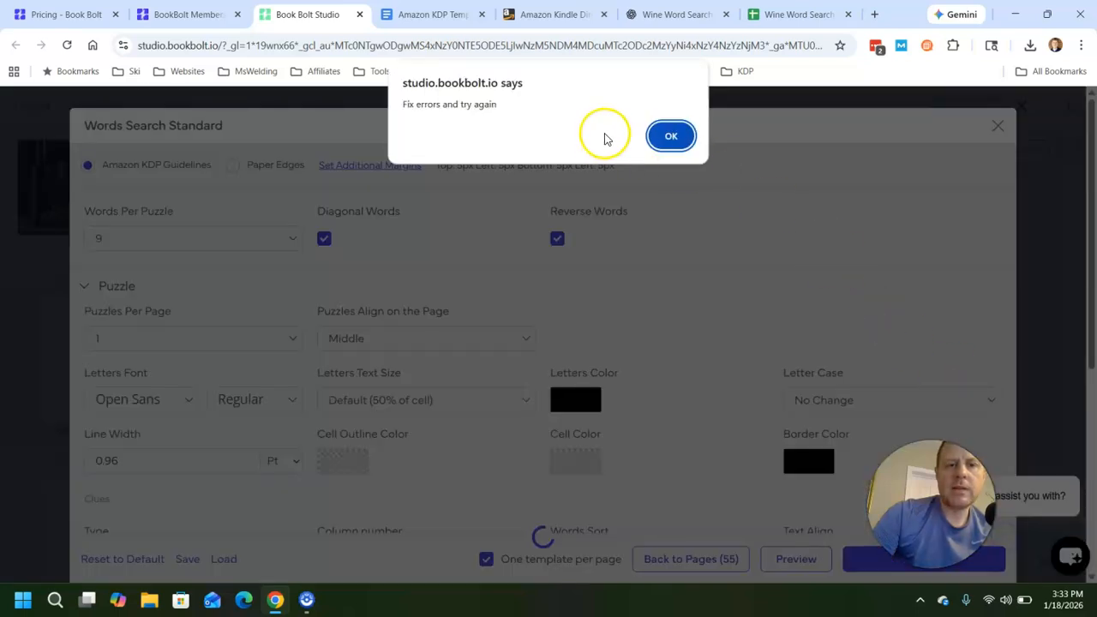
left_click(673, 137)
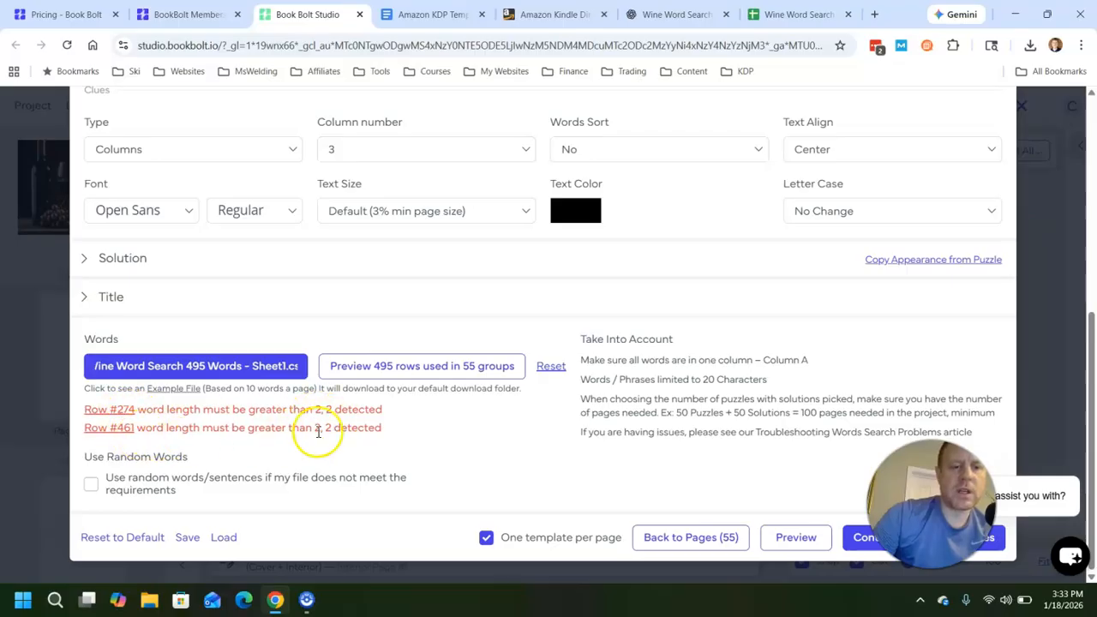
Step: In the wine word spreadsheet, change the flagged two-letter word PH in cell A274 to PH Balance
left_click(784, 17)
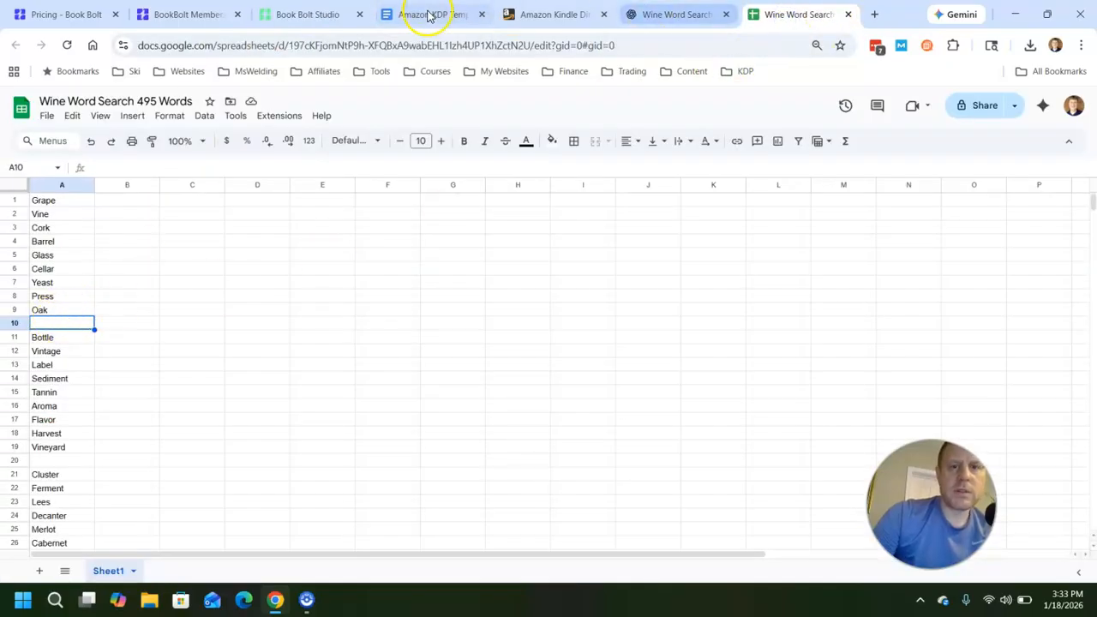
left_click(315, 17)
left_click(784, 15)
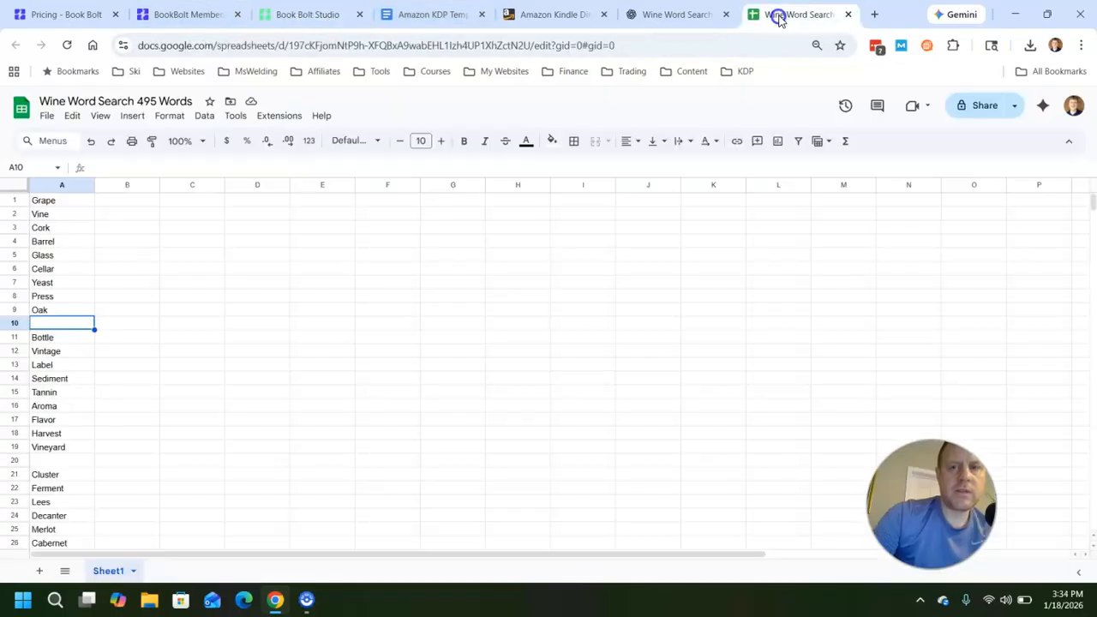
scroll(95, 291, "down", 5)
scroll(94, 291, "down", 20)
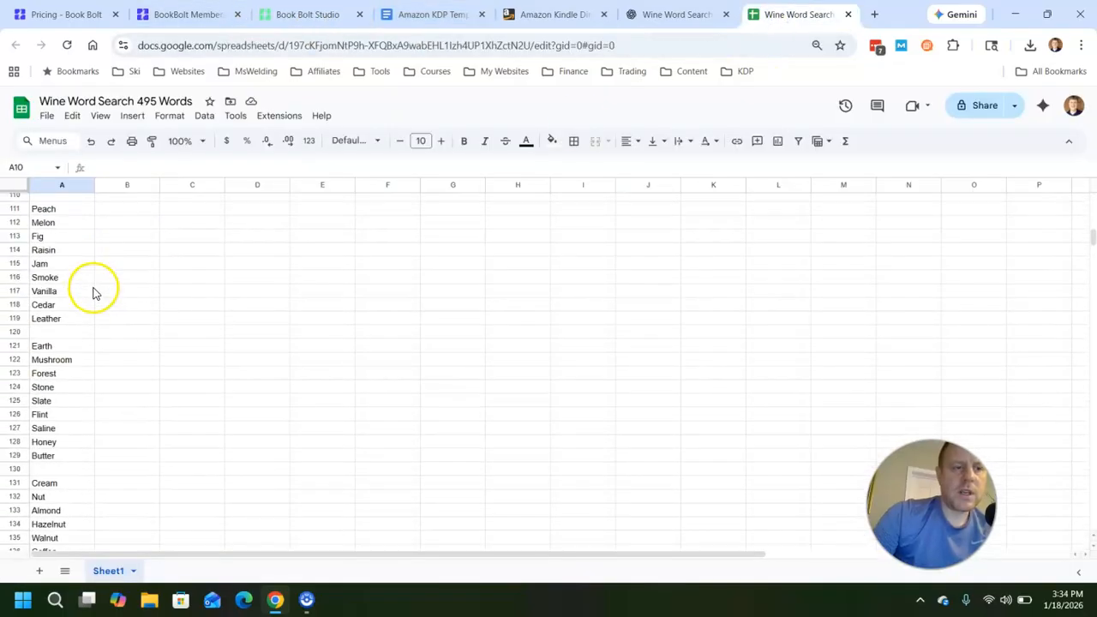
scroll(84, 300, "down", 12)
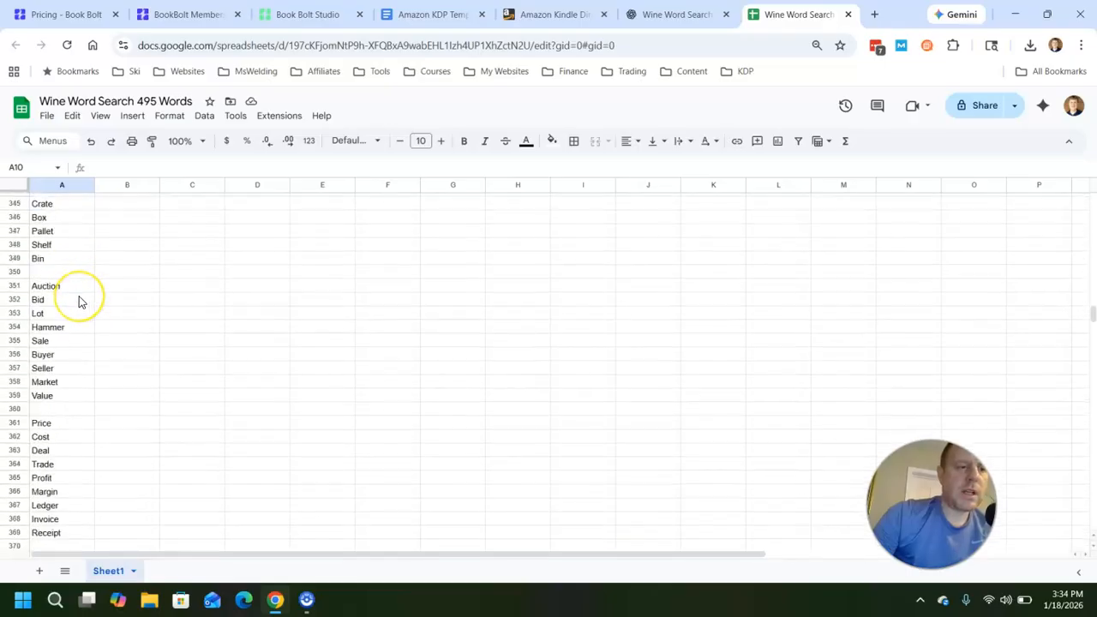
scroll(79, 300, "up", 11)
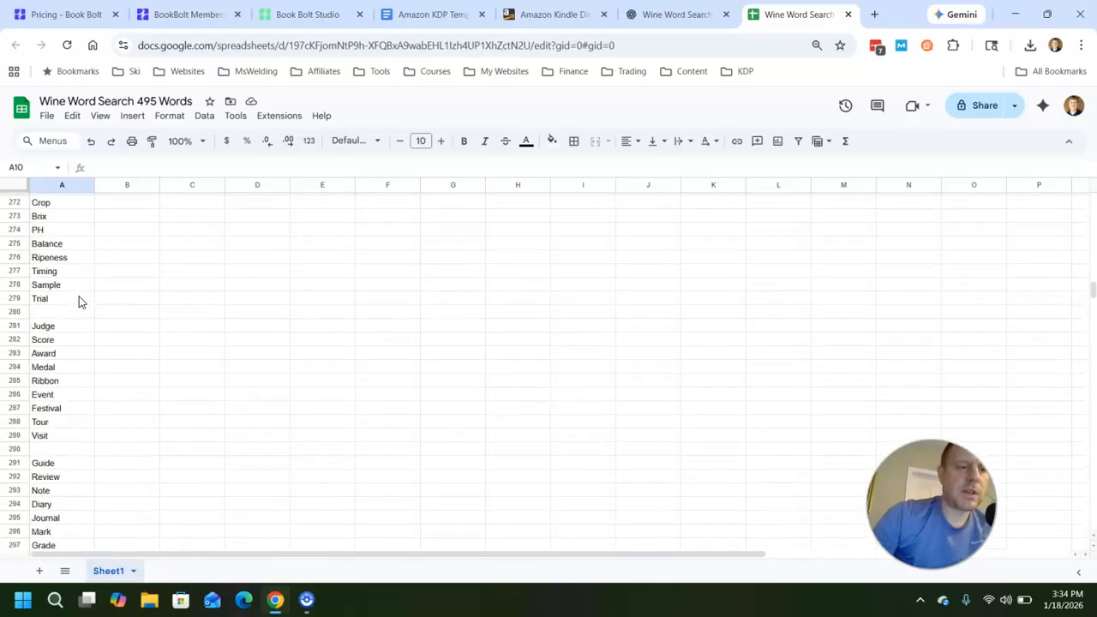
scroll(85, 304, "down", 3)
left_click(54, 232)
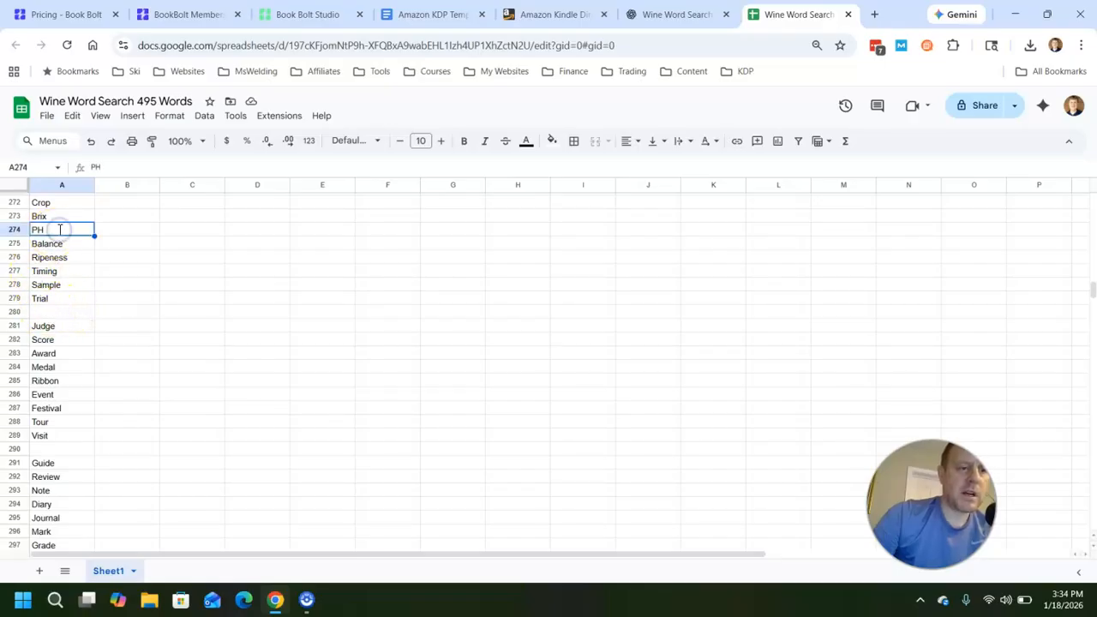
type("Balance")
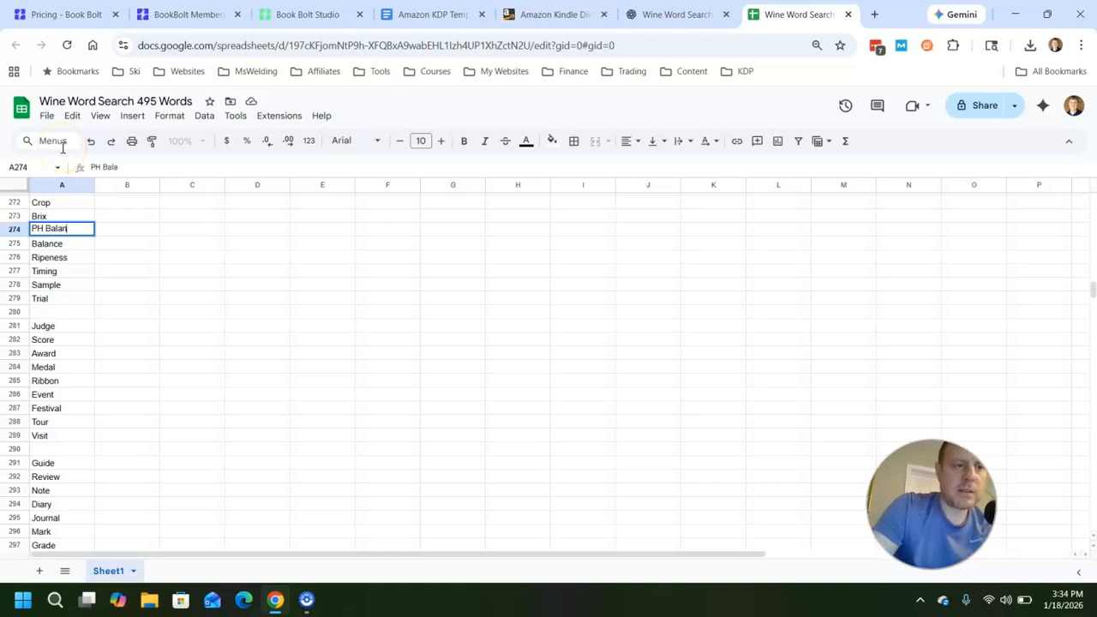
left_click(129, 271)
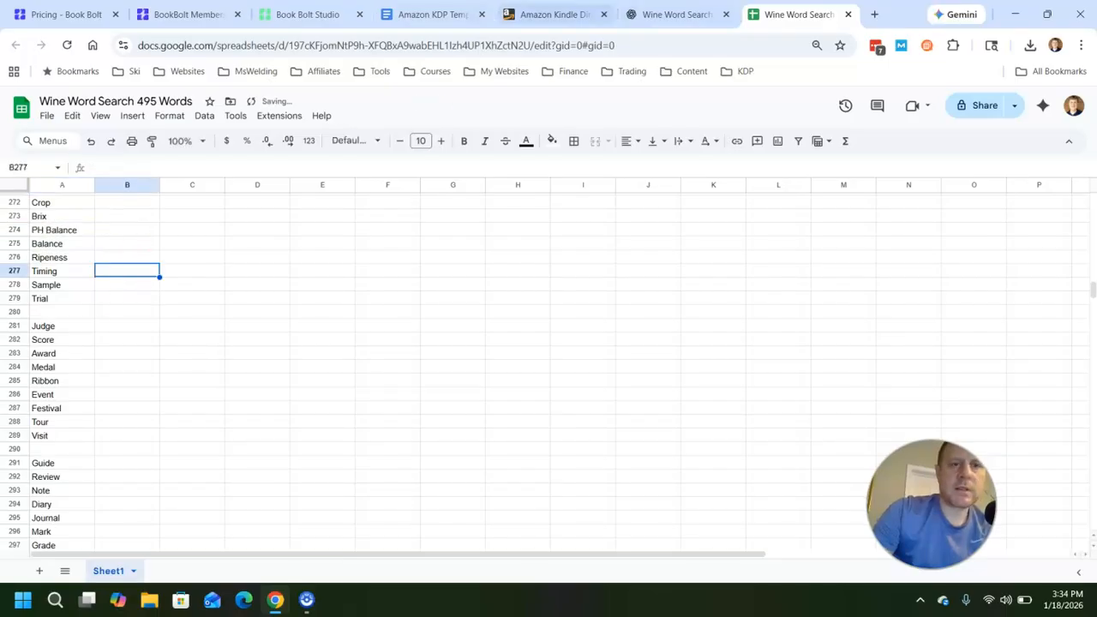
Step: Check Book Bolt Studio's second flagged row, then change cell A461 in the wine word spreadsheet to Advertising
left_click(317, 14)
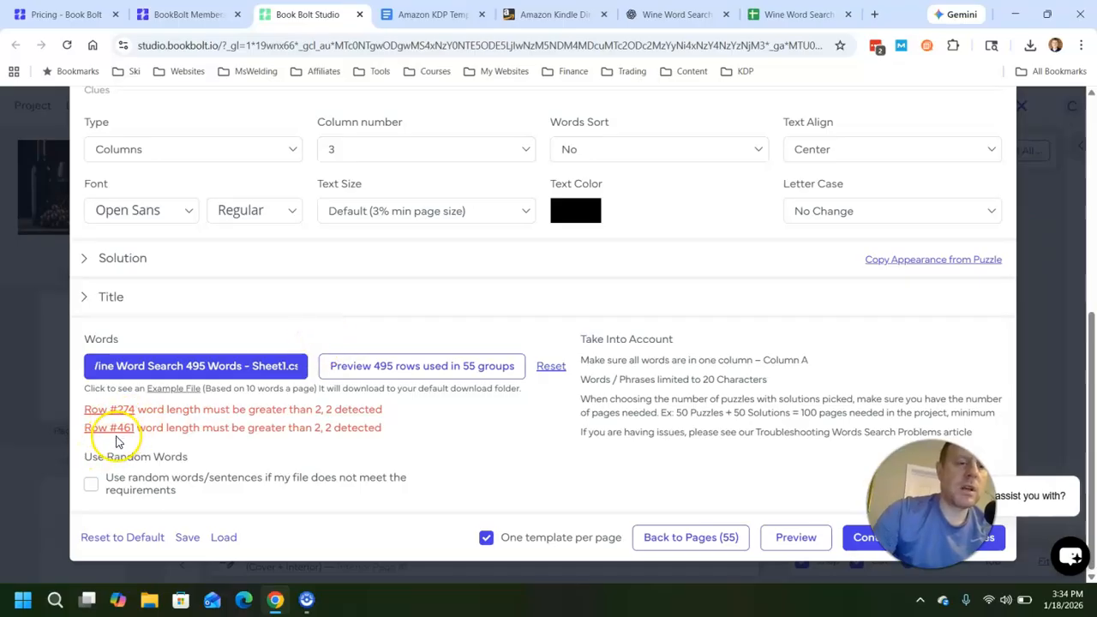
left_click(776, 17)
scroll(101, 355, "down", 10)
scroll(104, 359, "down", 12)
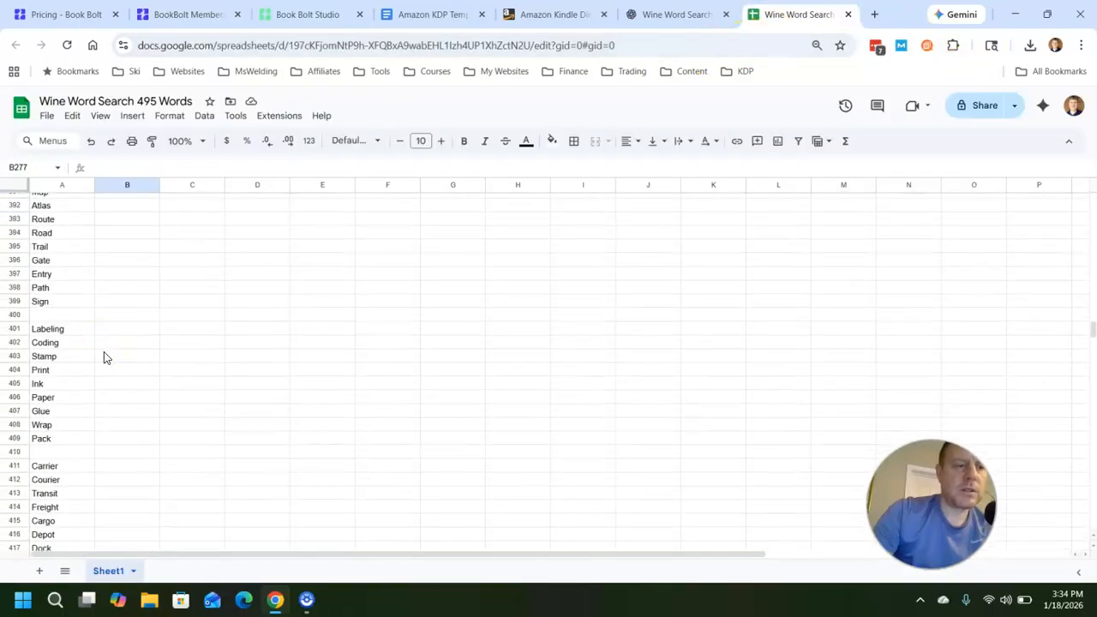
scroll(104, 358, "down", 6)
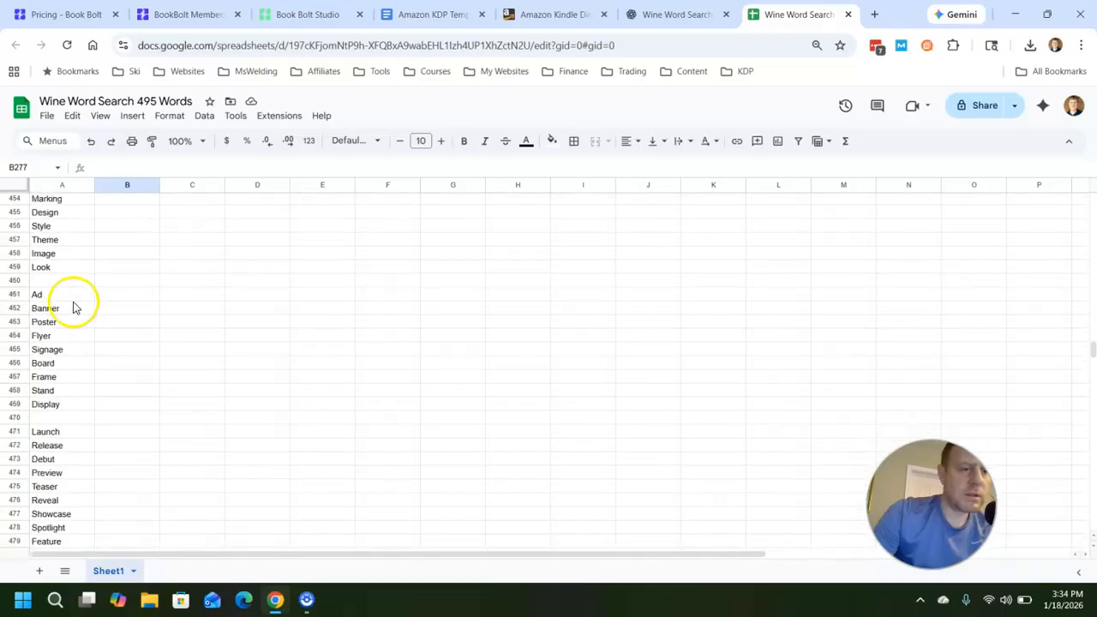
left_click(51, 295)
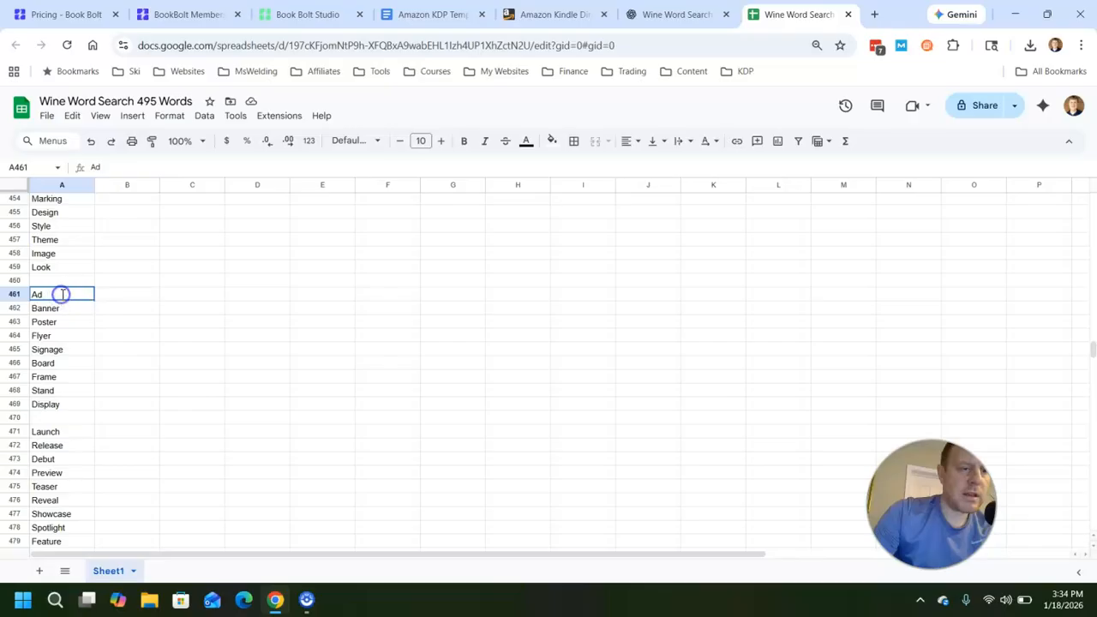
left_click(67, 293)
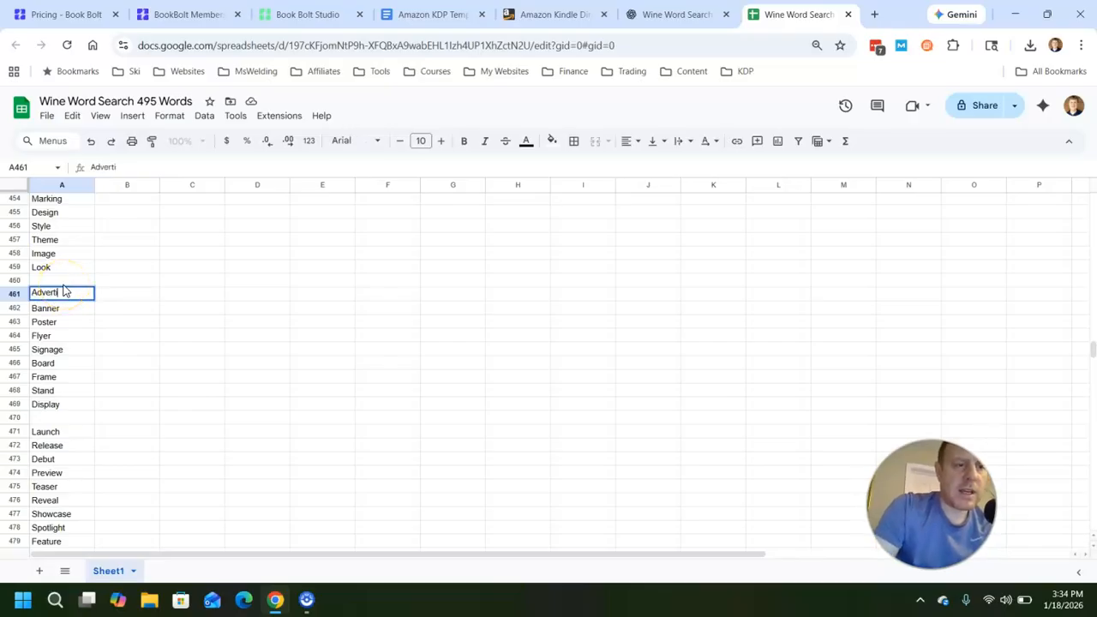
left_click(150, 361)
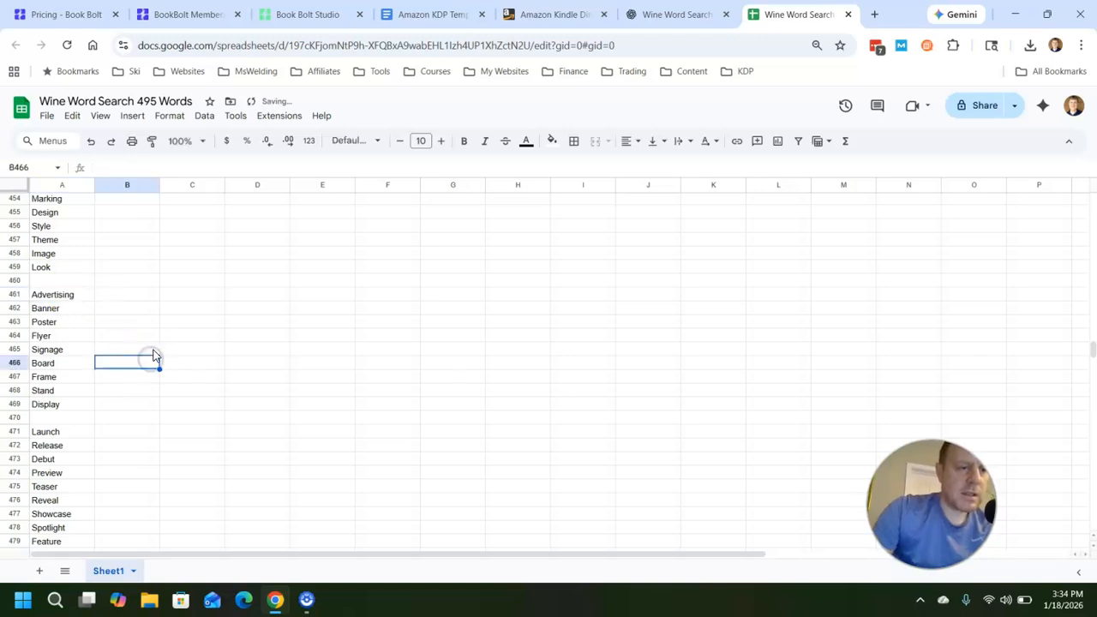
Step: Download the corrected wine word spreadsheet as a comma-separated values file
scroll(162, 360, "down", 7)
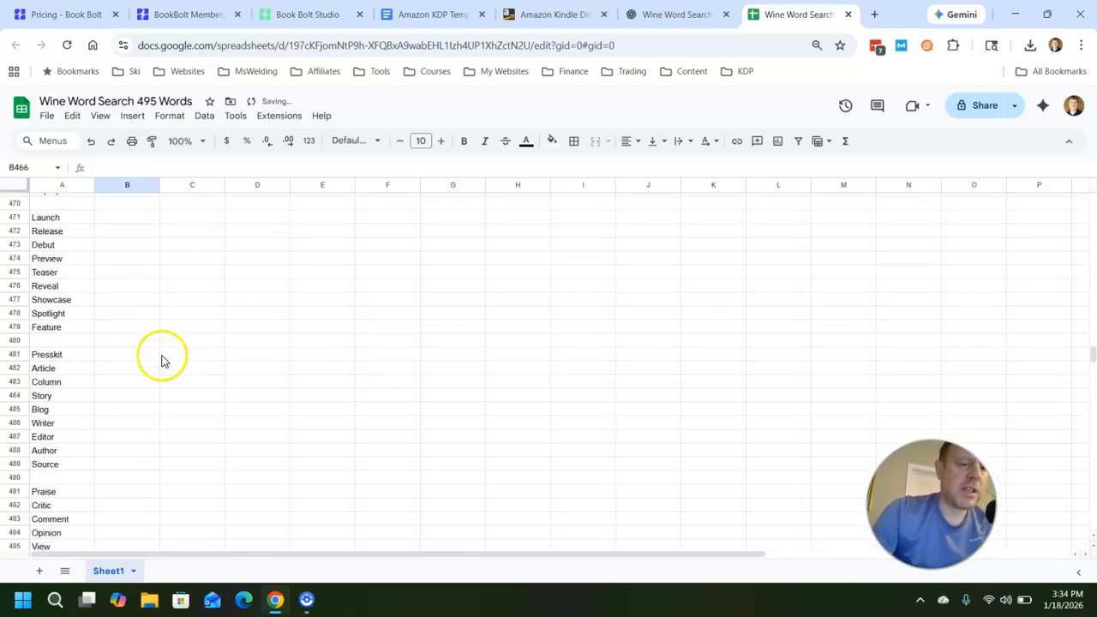
scroll(167, 369, "up", 17)
scroll(170, 380, "up", 20)
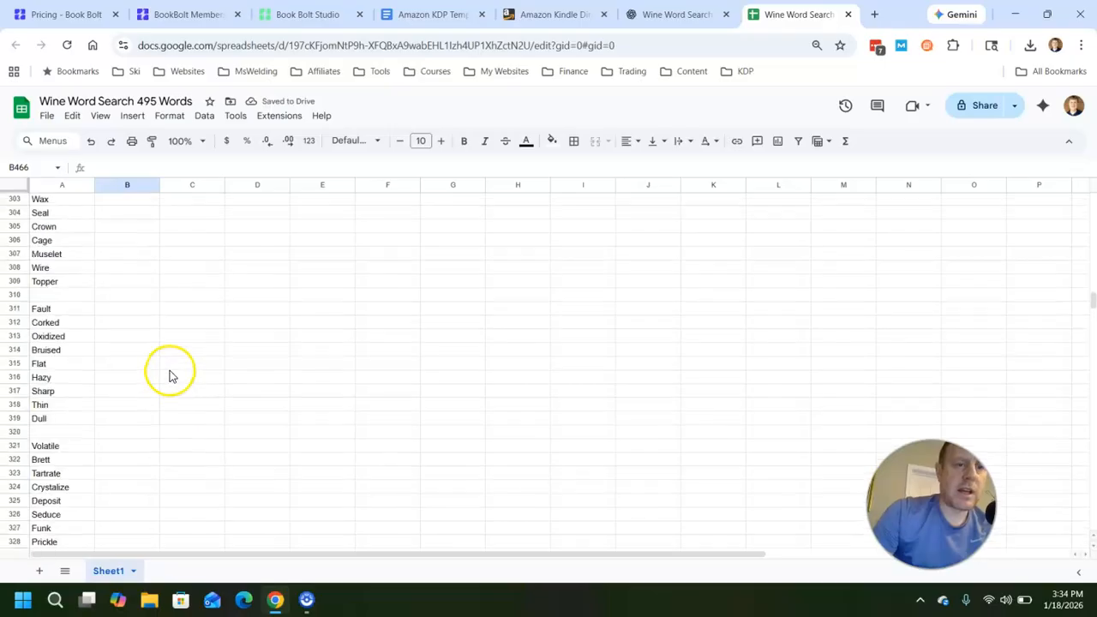
scroll(686, 343, "up", 20)
left_click_drag(1090, 252, 1090, 193)
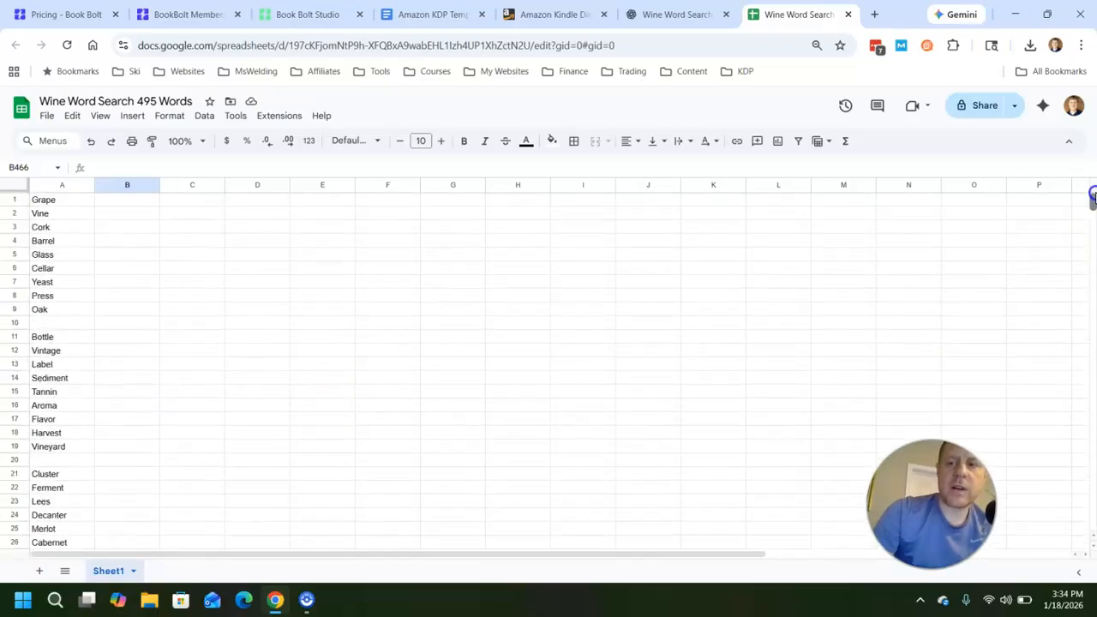
left_click(46, 118)
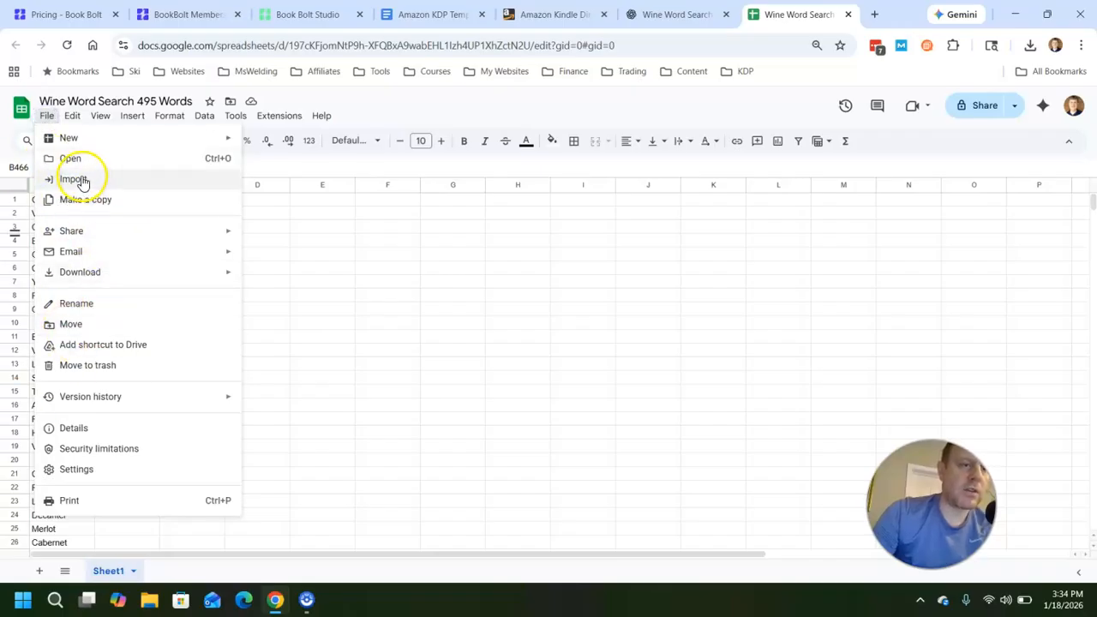
mouse_move(225, 272)
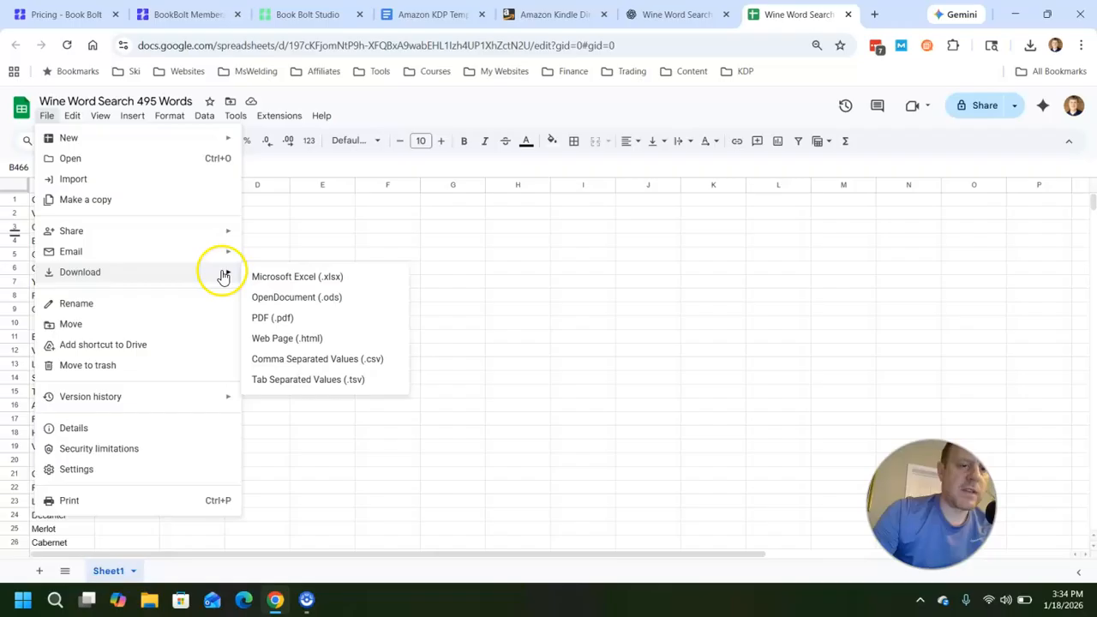
left_click(286, 362)
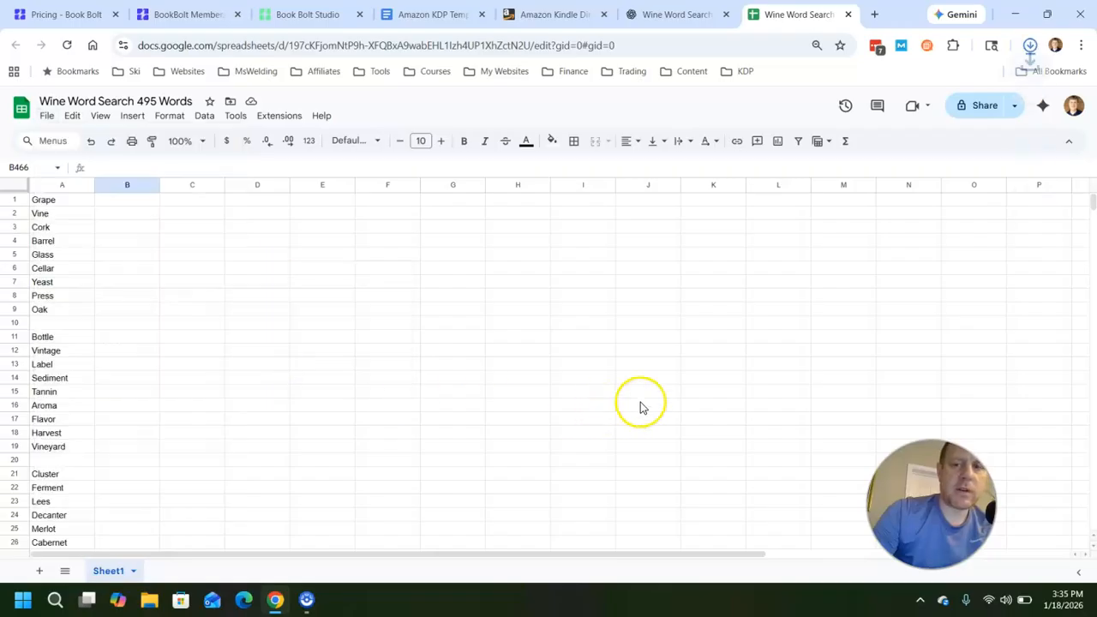
Step: Replace the old word list on the desktop with Wine Word Search 495 Words - Sheet1 (1).csv and return to Book Bolt Studio
left_click(1047, 15)
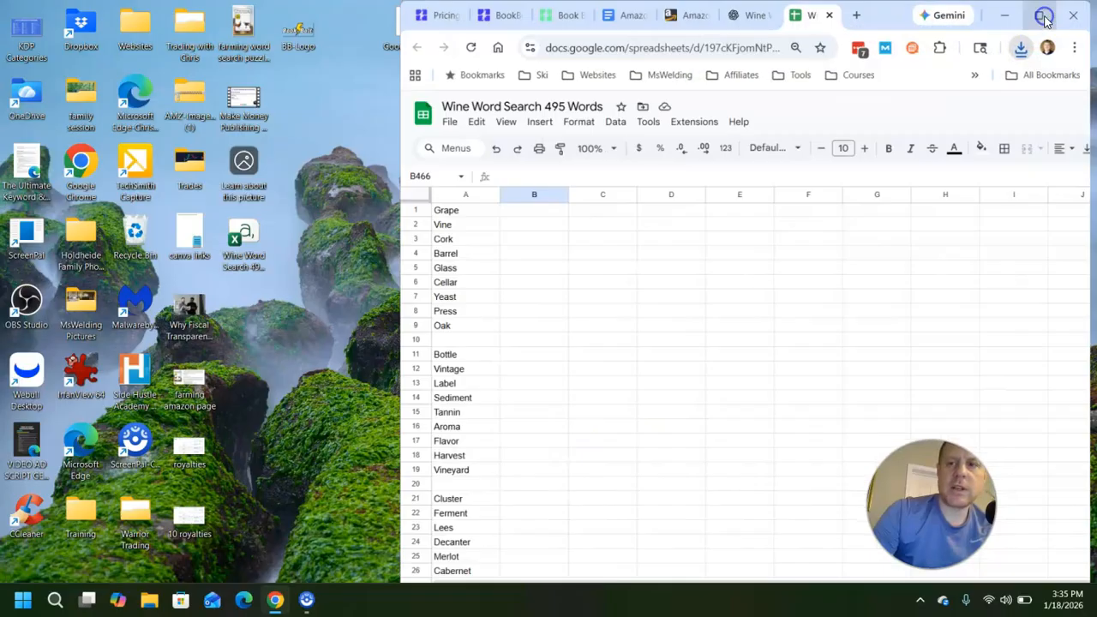
left_click(1023, 45)
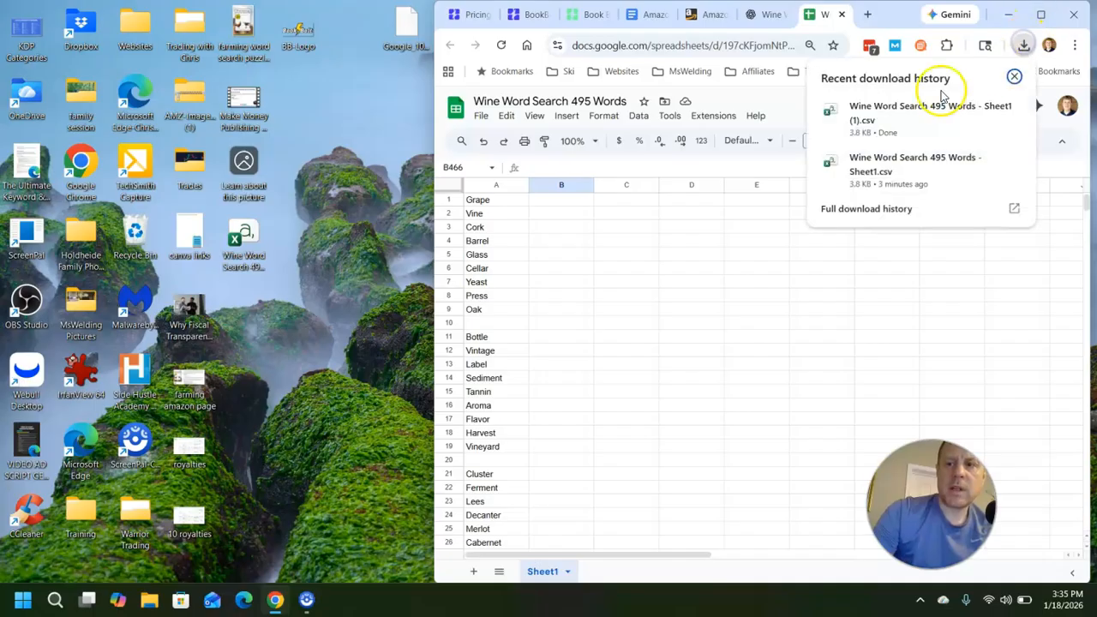
left_click_drag(895, 112, 292, 334)
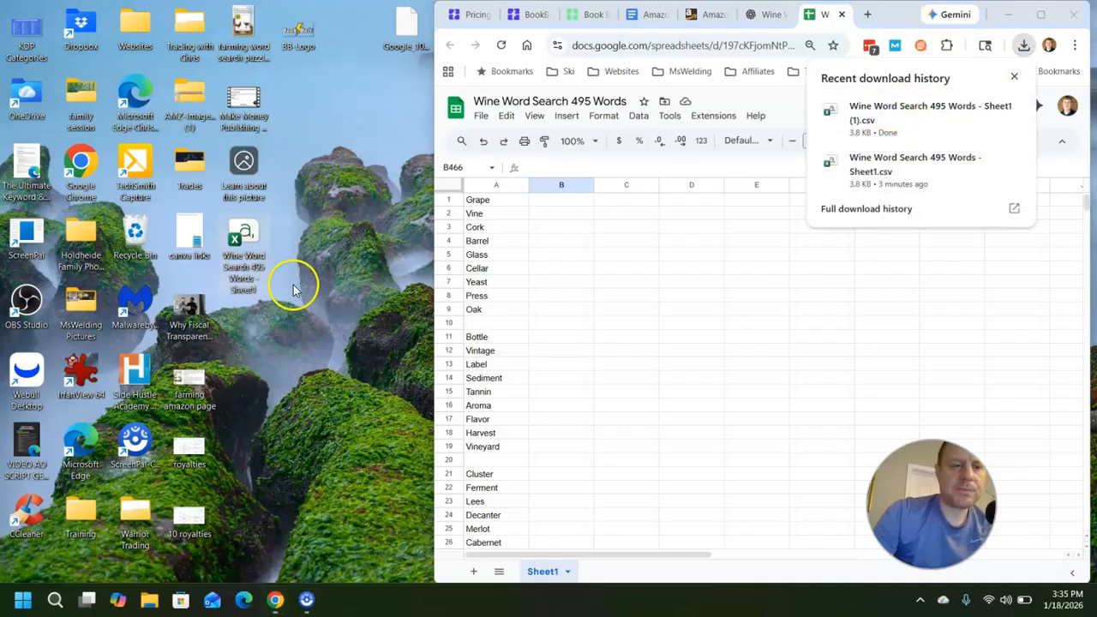
left_click_drag(247, 241, 133, 227)
left_click_drag(297, 303, 249, 241)
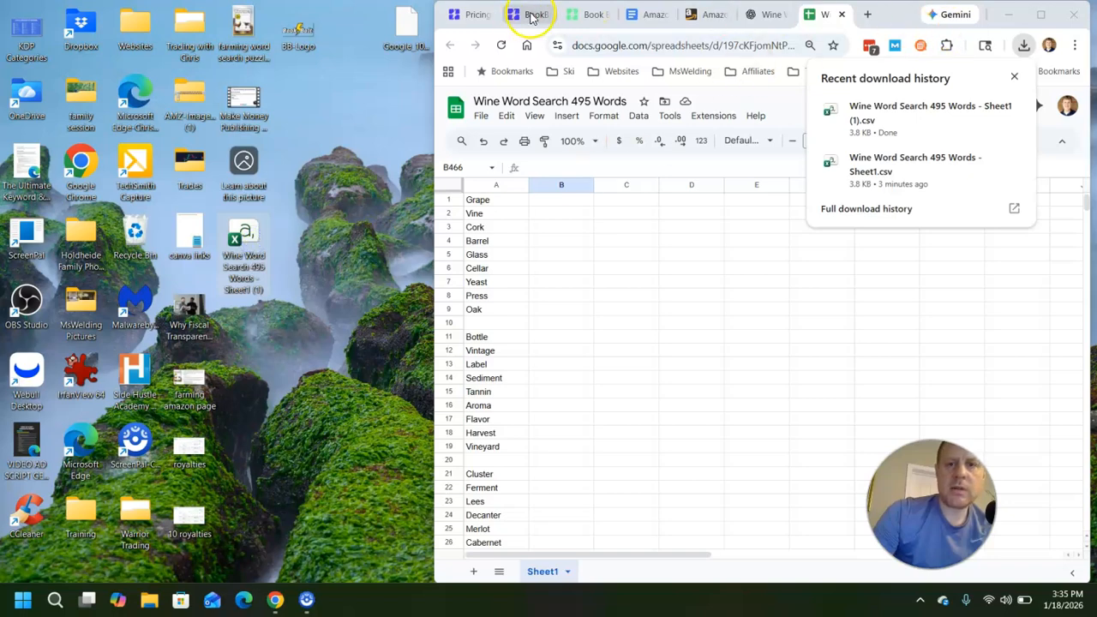
left_click(1040, 15)
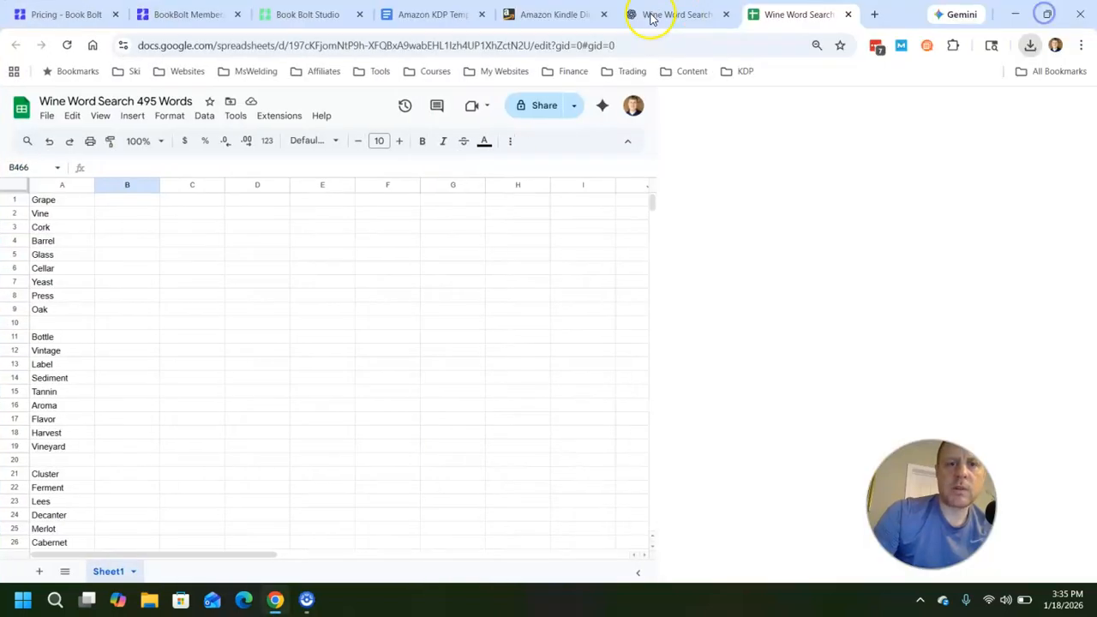
left_click(301, 14)
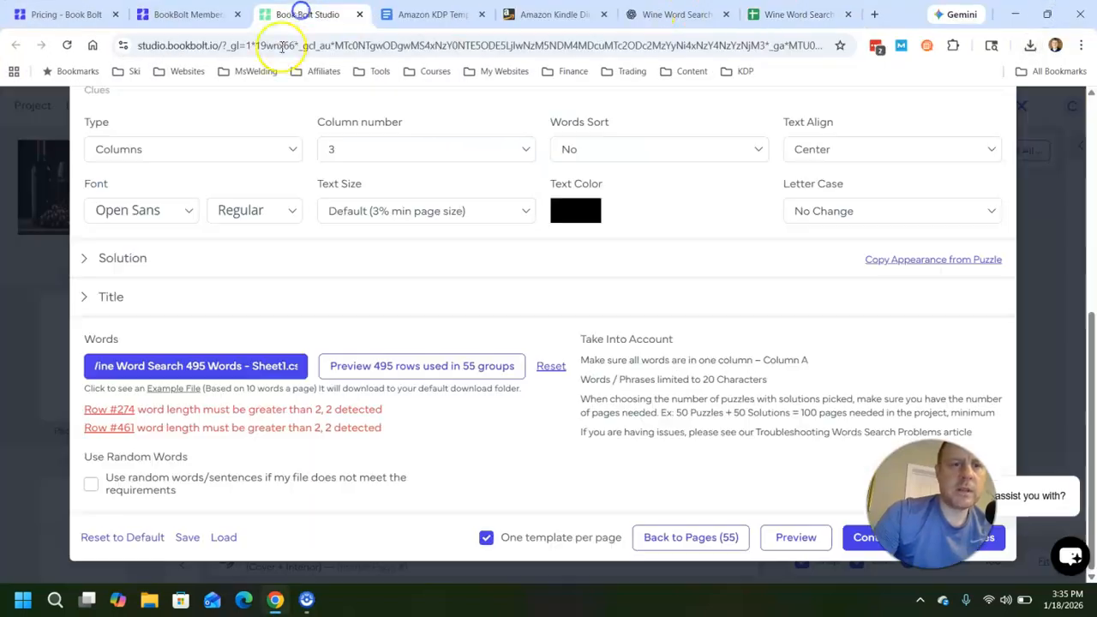
Step: Clear the uploaded word list and load the corrected Wine Word Search 495 Words - Sheet1 (1).csv for the puzzles
left_click(551, 366)
left_click(614, 146)
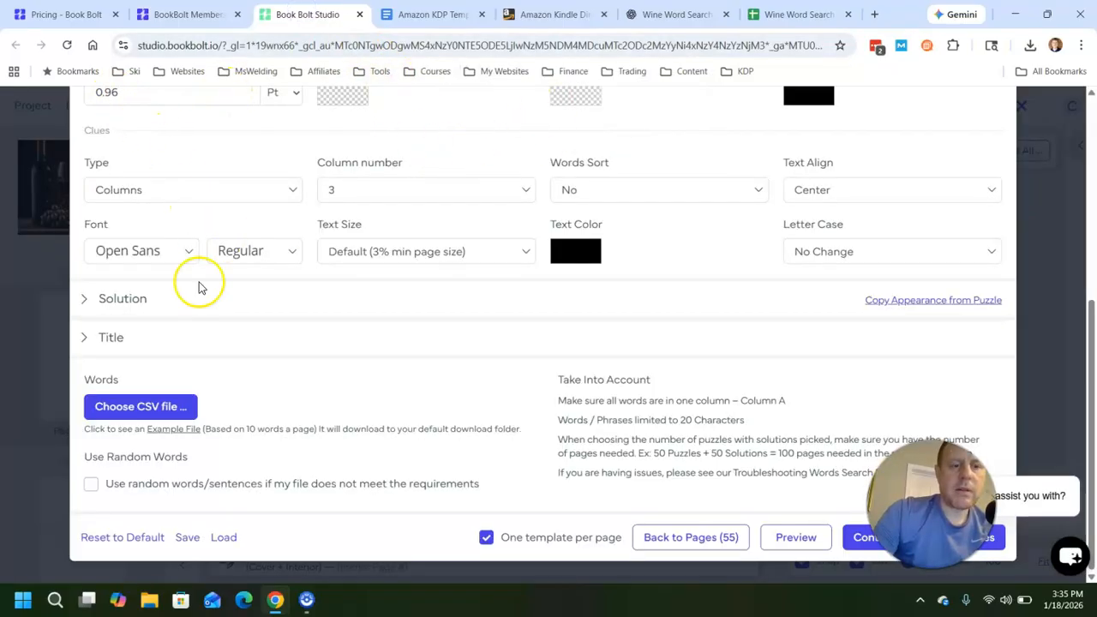
left_click(172, 404)
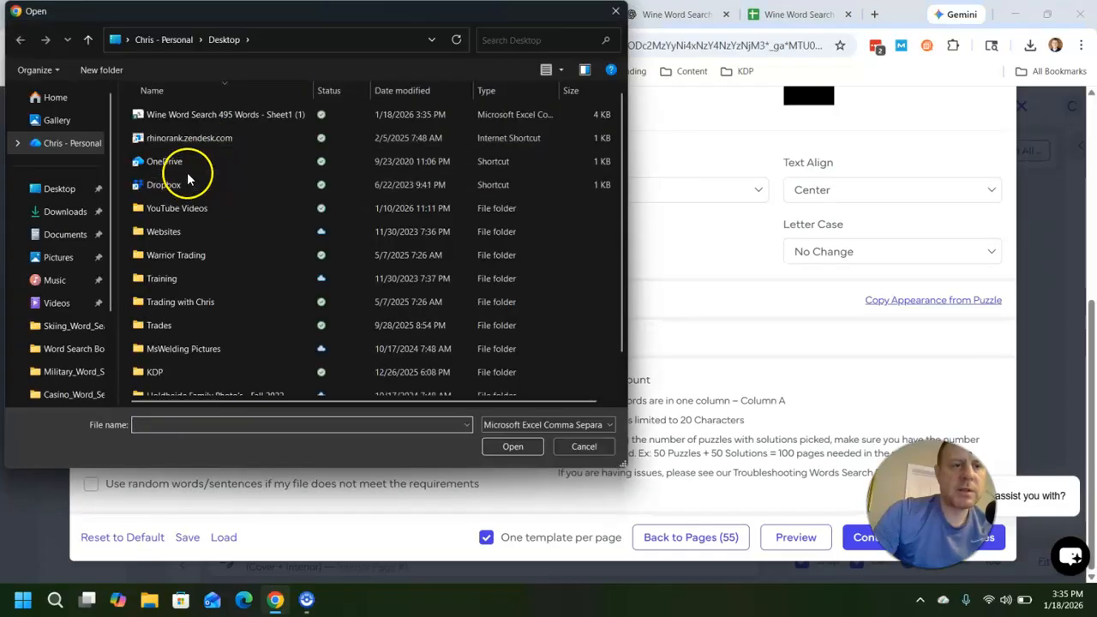
double_click(196, 114)
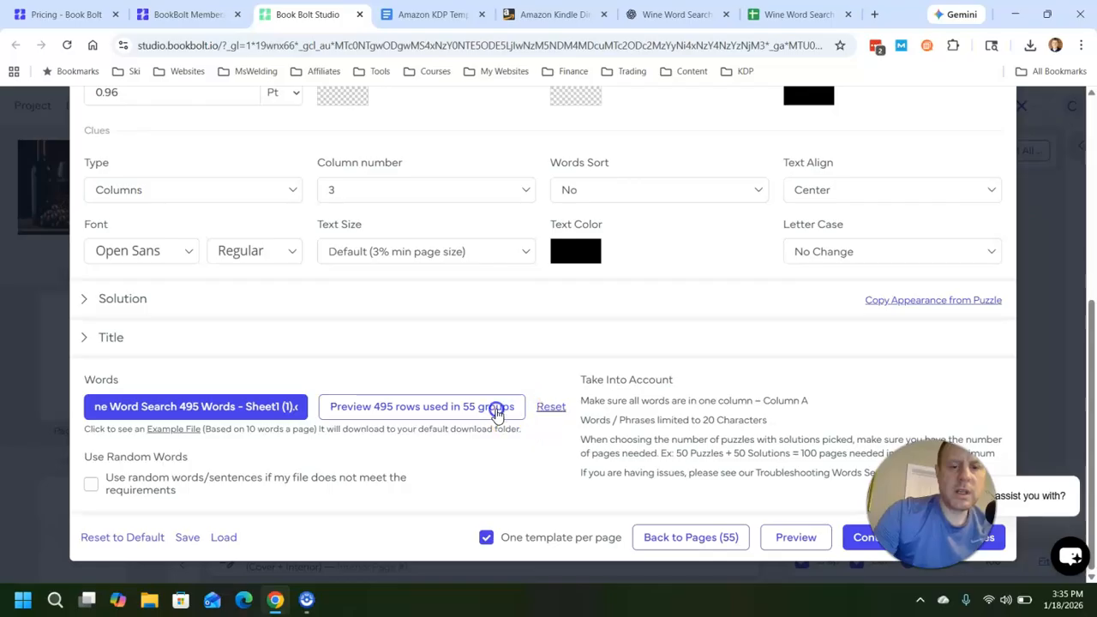
Step: Continue to the solutions, select the page range after the puzzles through page 110, and generate the word search pages
left_click(1005, 540)
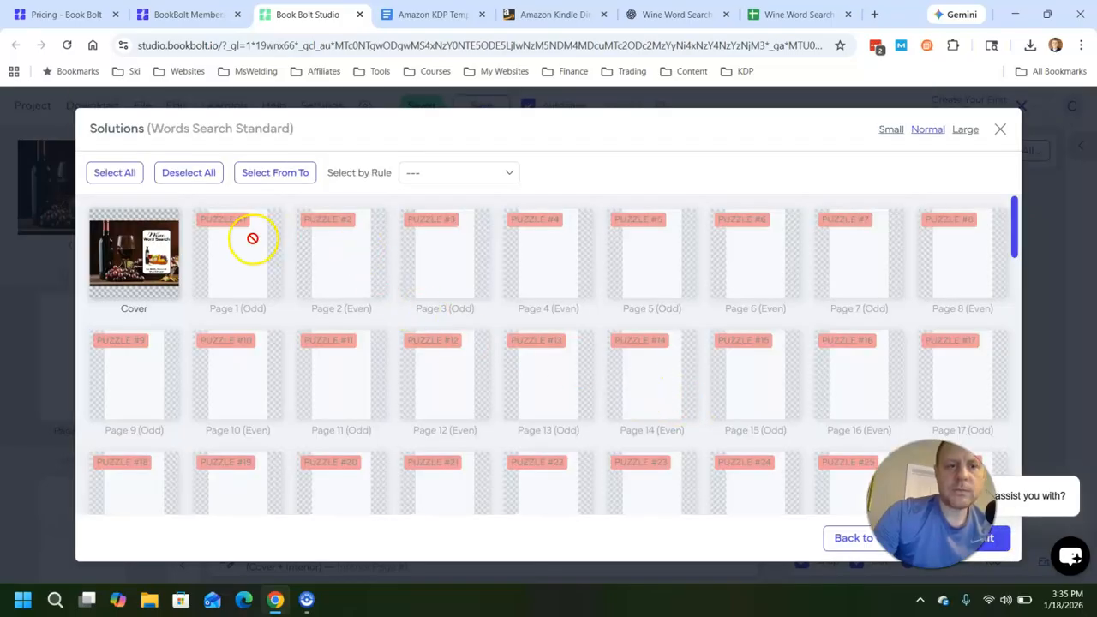
scroll(284, 347, "down", 5)
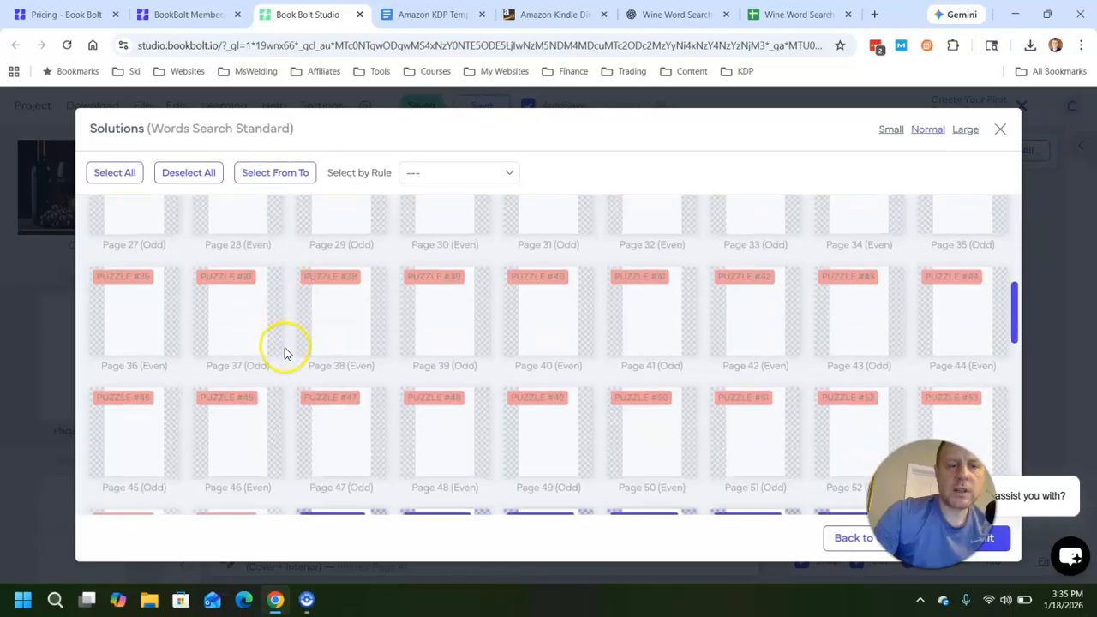
scroll(285, 343, "up", 5)
left_click(282, 176)
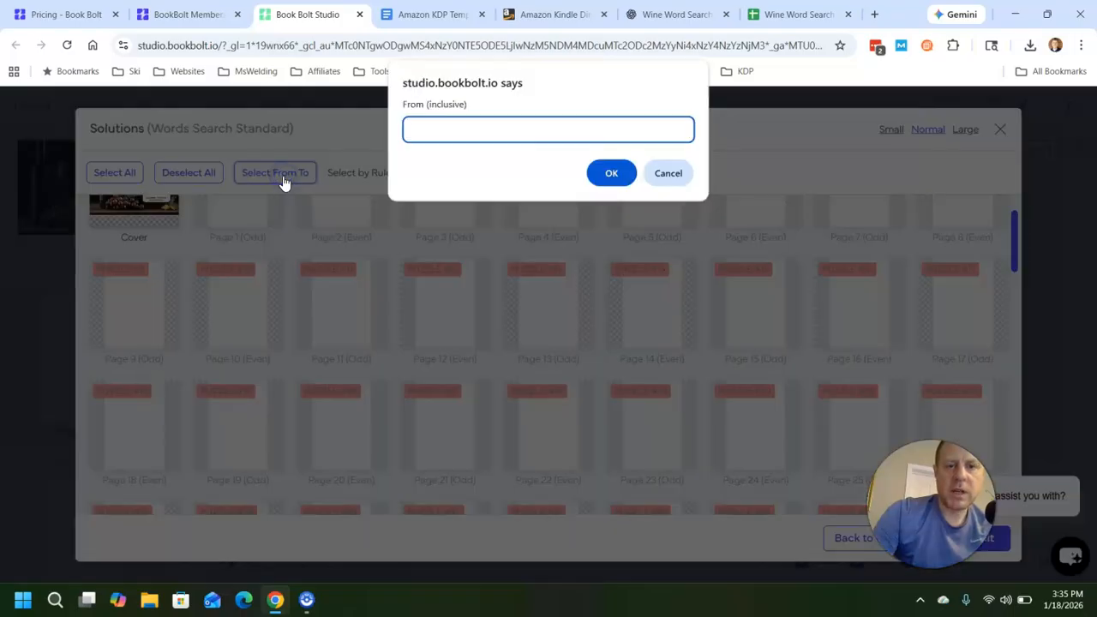
type("110")
left_click(625, 173)
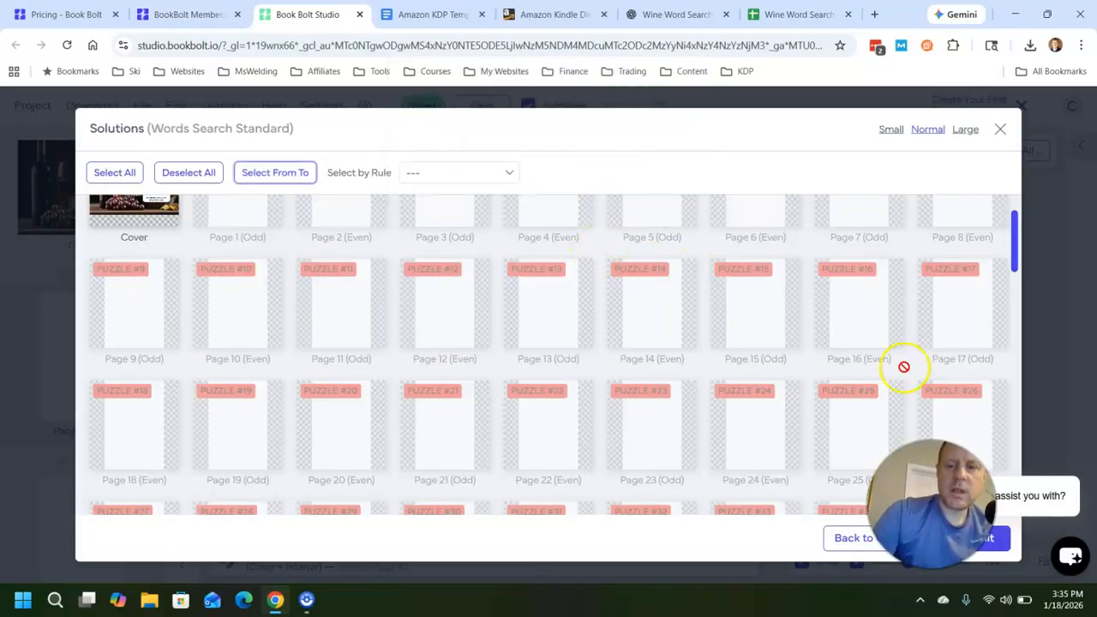
left_click(997, 540)
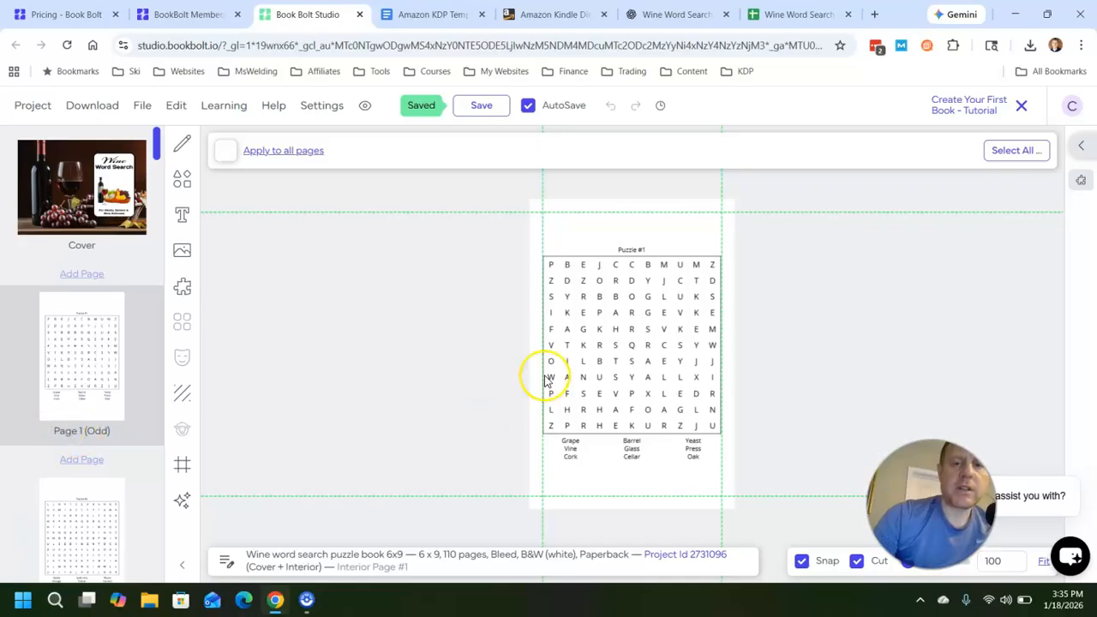
Step: Browse the generated interior pages and open pages 6 and 7 to check their puzzle grids and word lists
scroll(110, 342, "down", 9)
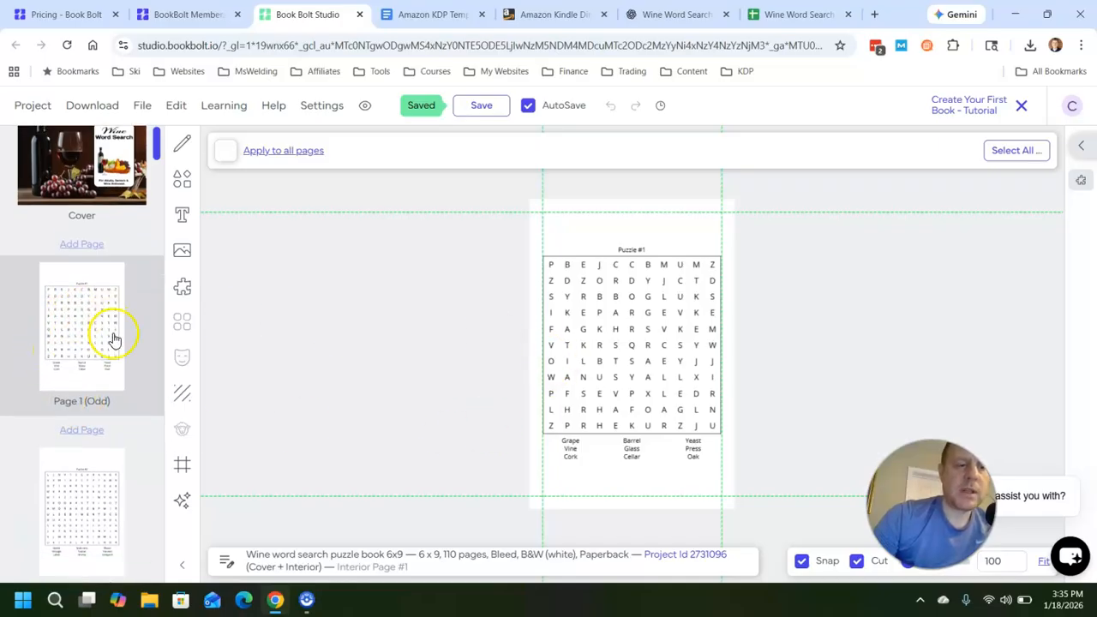
scroll(106, 340, "down", 3)
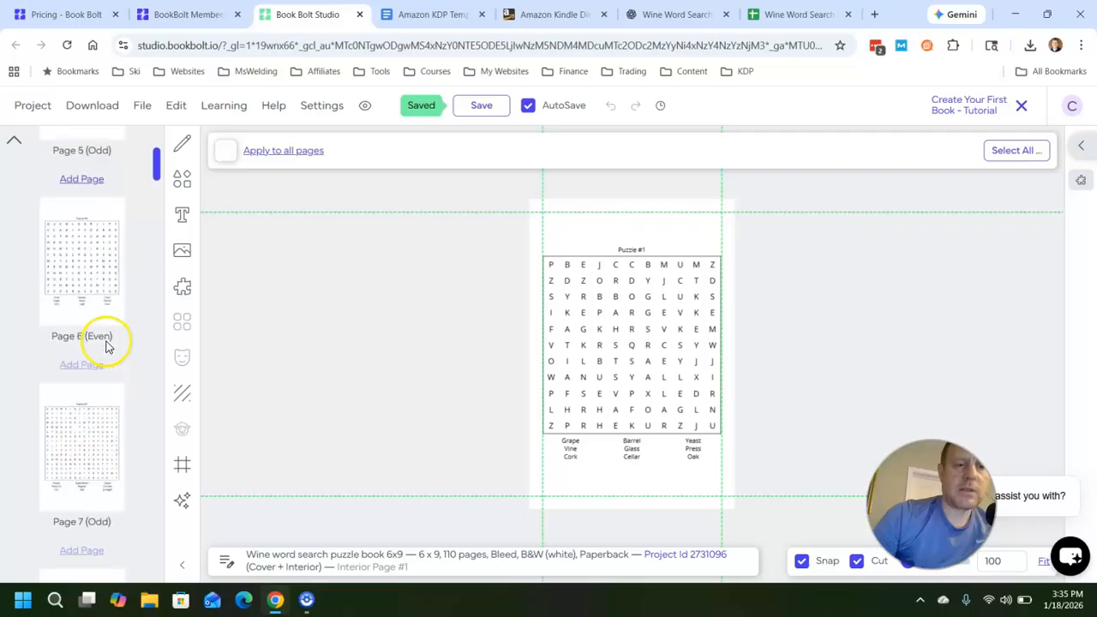
left_click(101, 207)
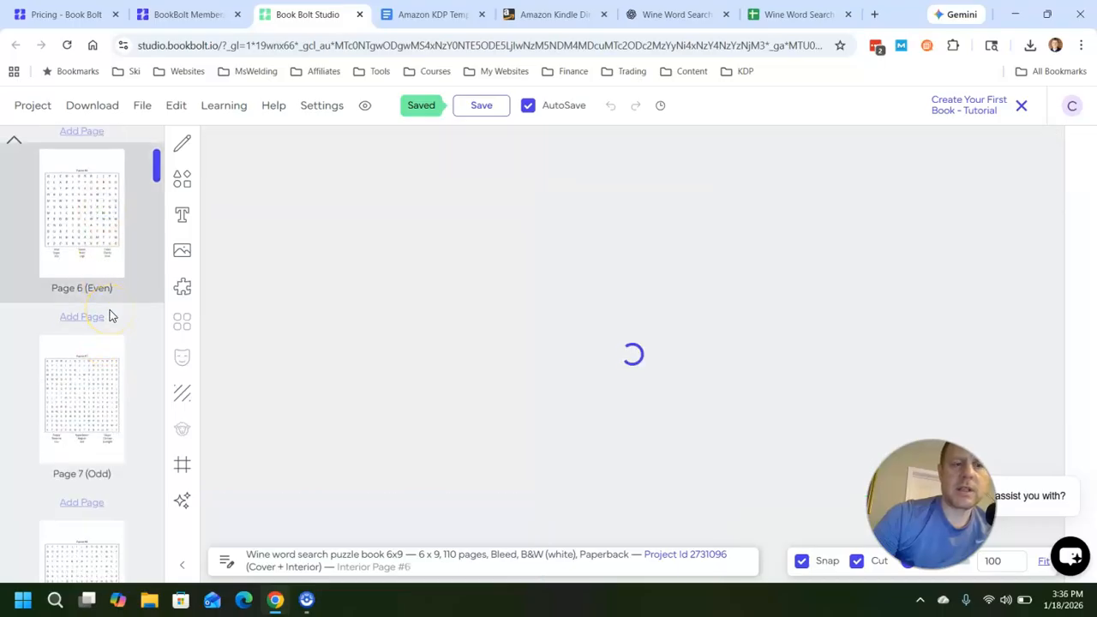
left_click(91, 403)
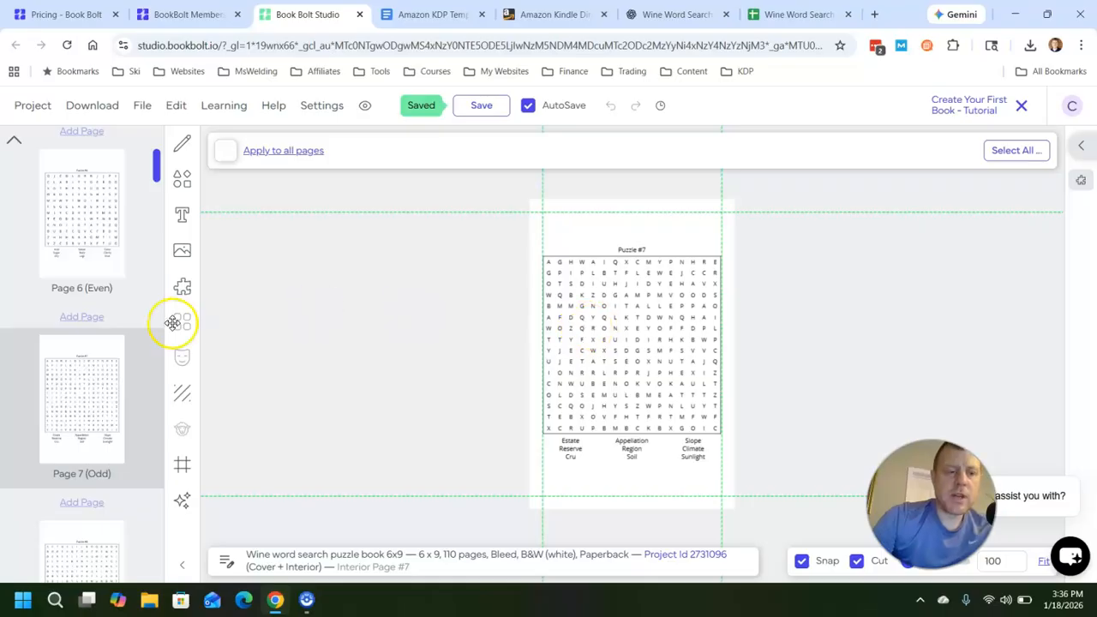
Step: Review the interior page thumbnails through to the last page of the book
scroll(103, 372, "down", 2)
scroll(102, 372, "up", 2)
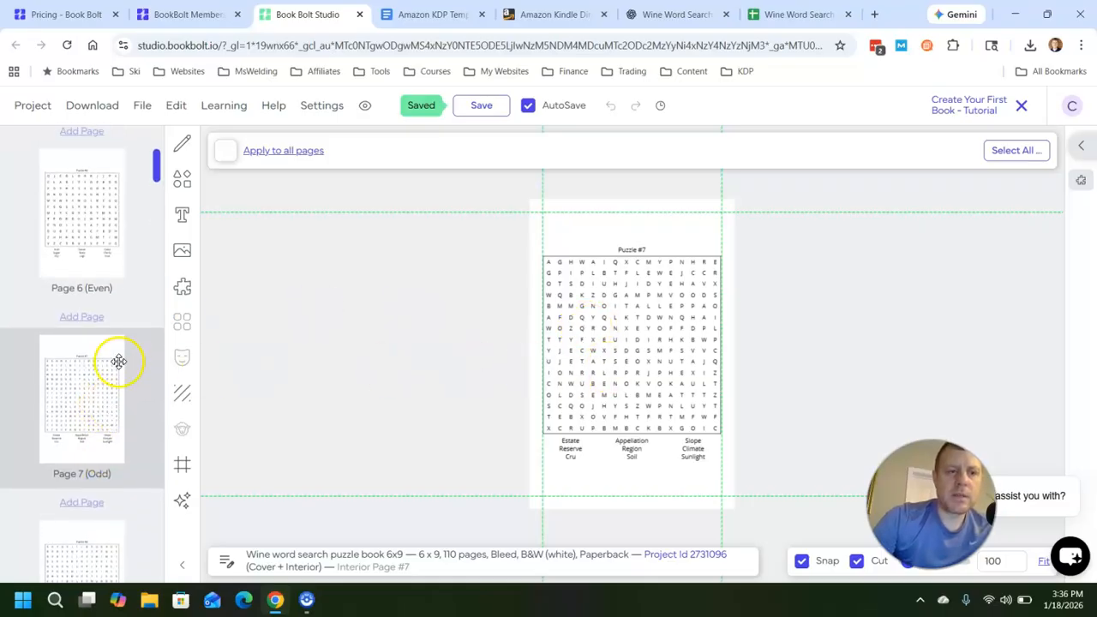
scroll(118, 361, "down", 15)
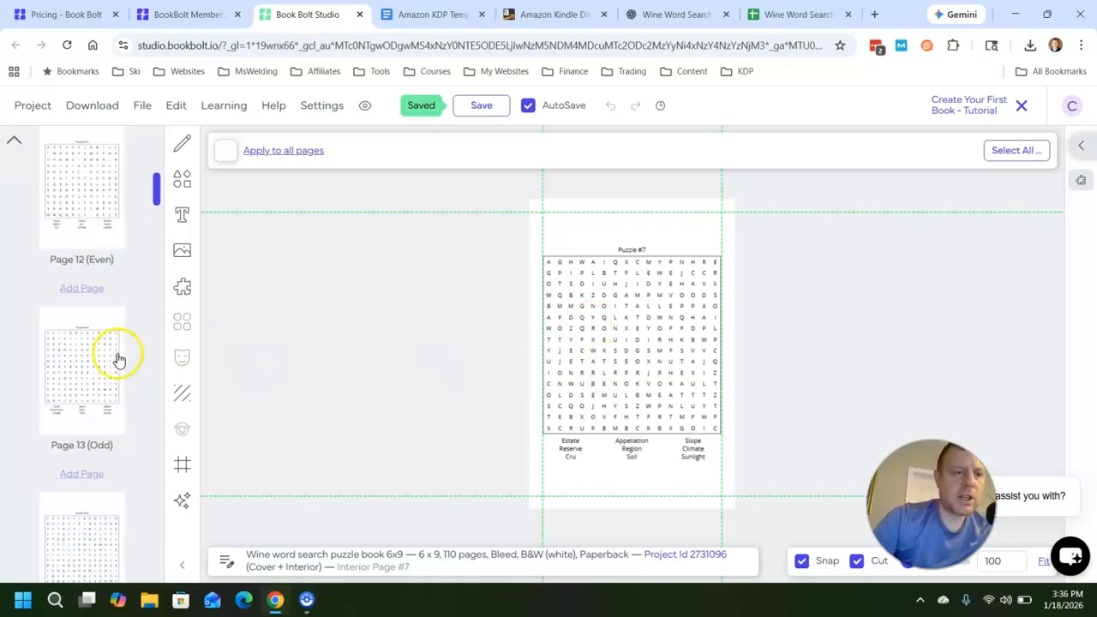
scroll(72, 272, "down", 8)
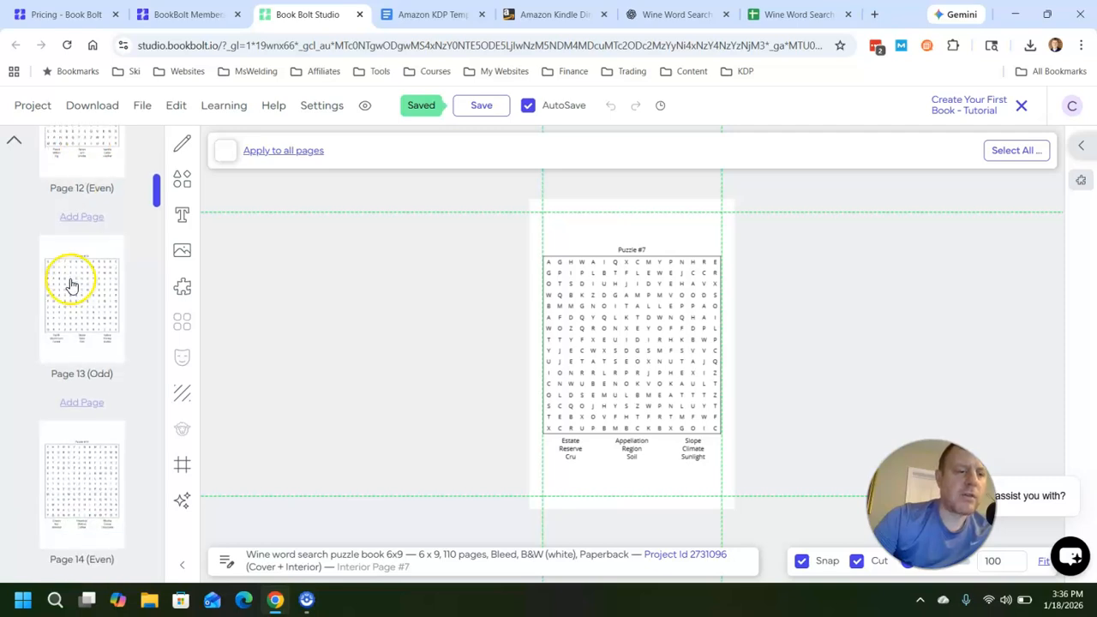
scroll(72, 285, "down", 10)
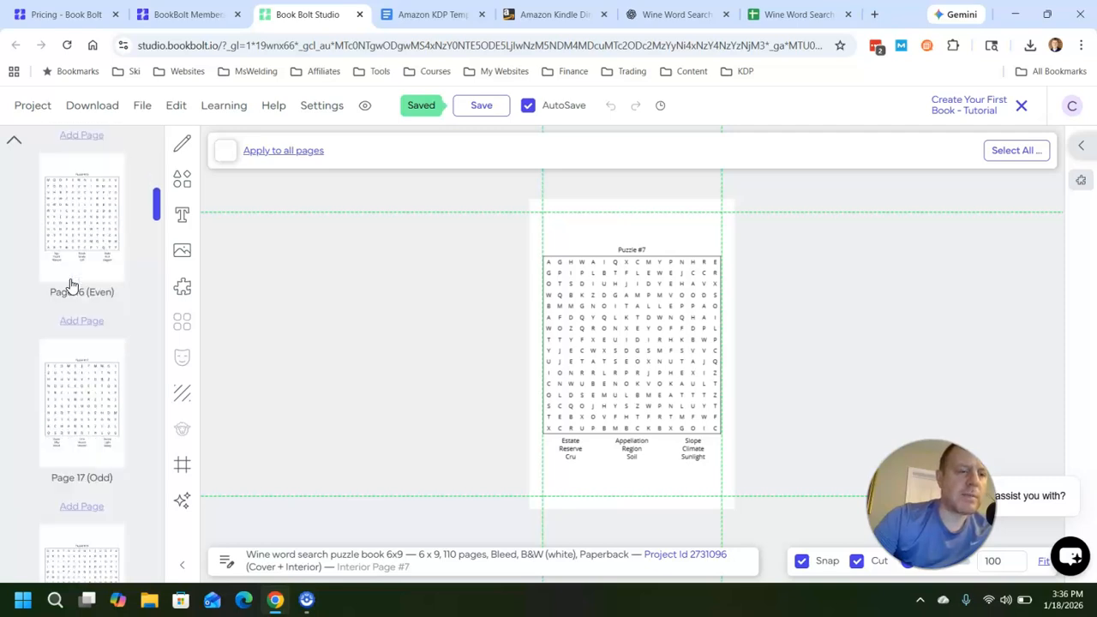
scroll(72, 292, "down", 6)
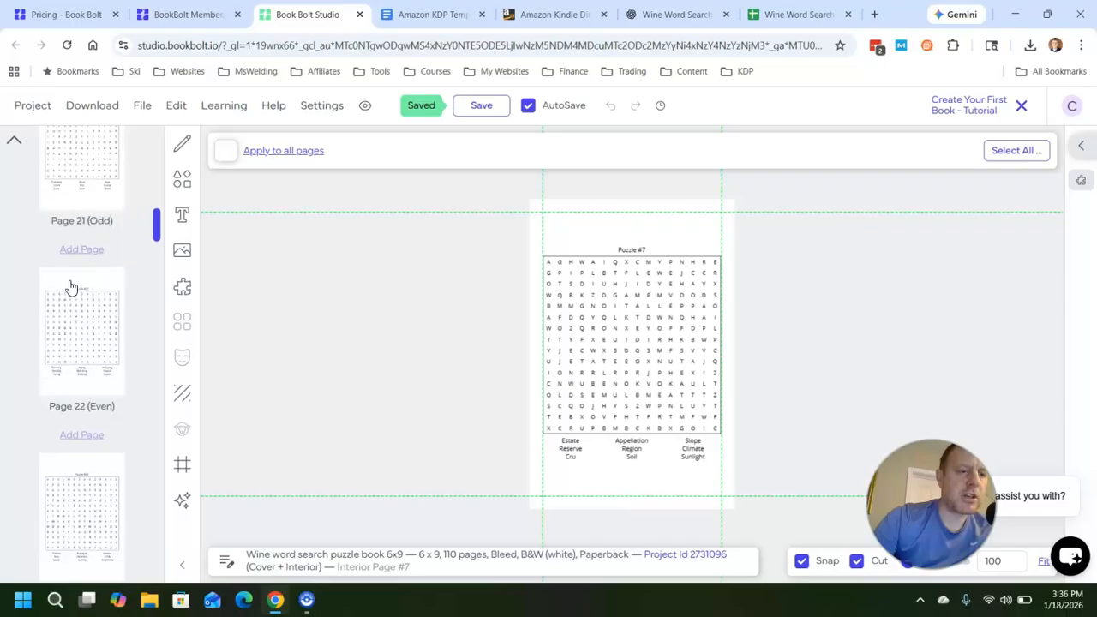
left_click(79, 394)
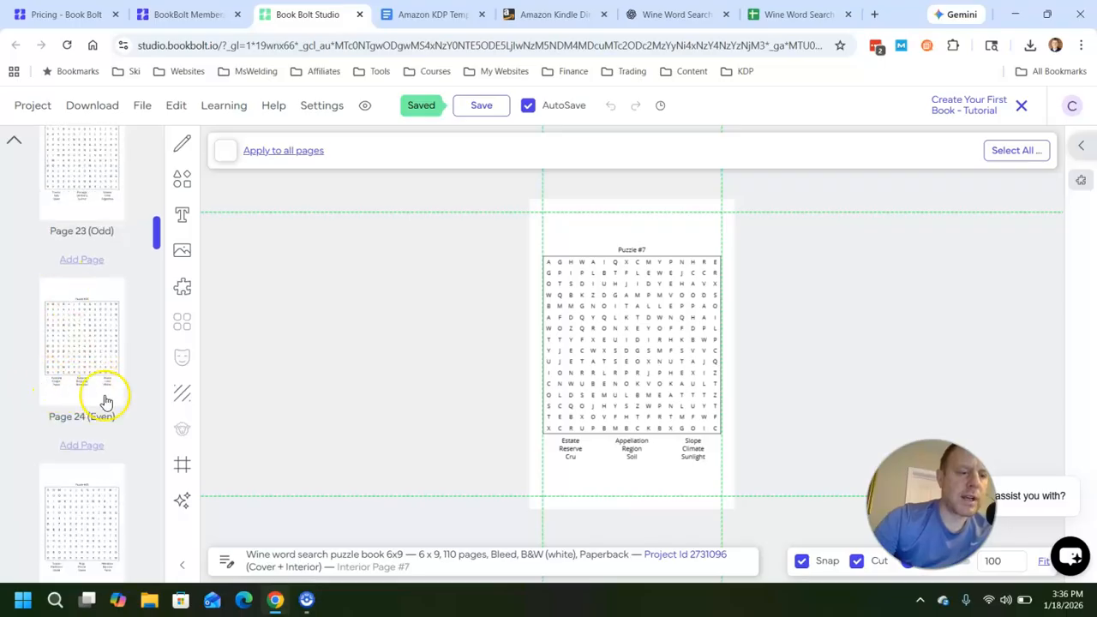
scroll(115, 410, "down", 3)
scroll(101, 403, "down", 20)
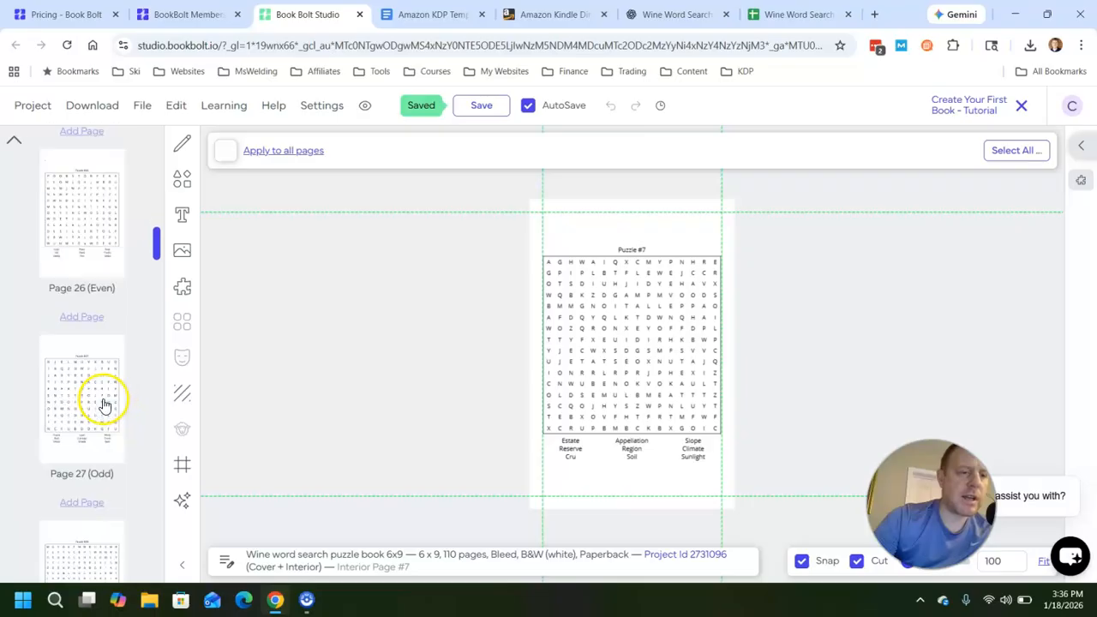
scroll(97, 401, "down", 4)
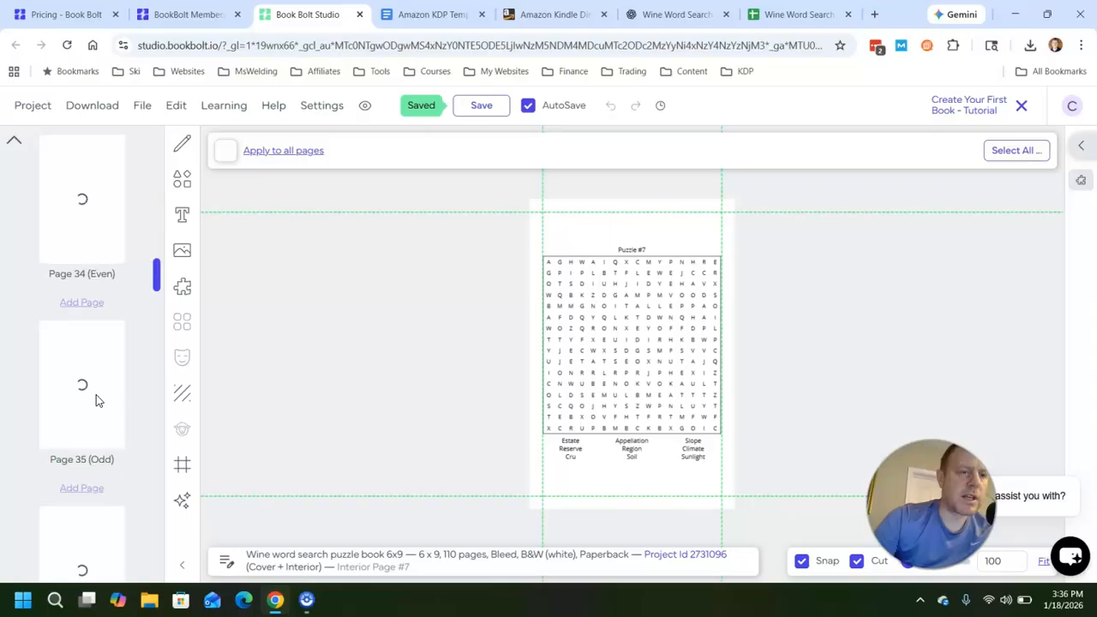
scroll(97, 402, "down", 11)
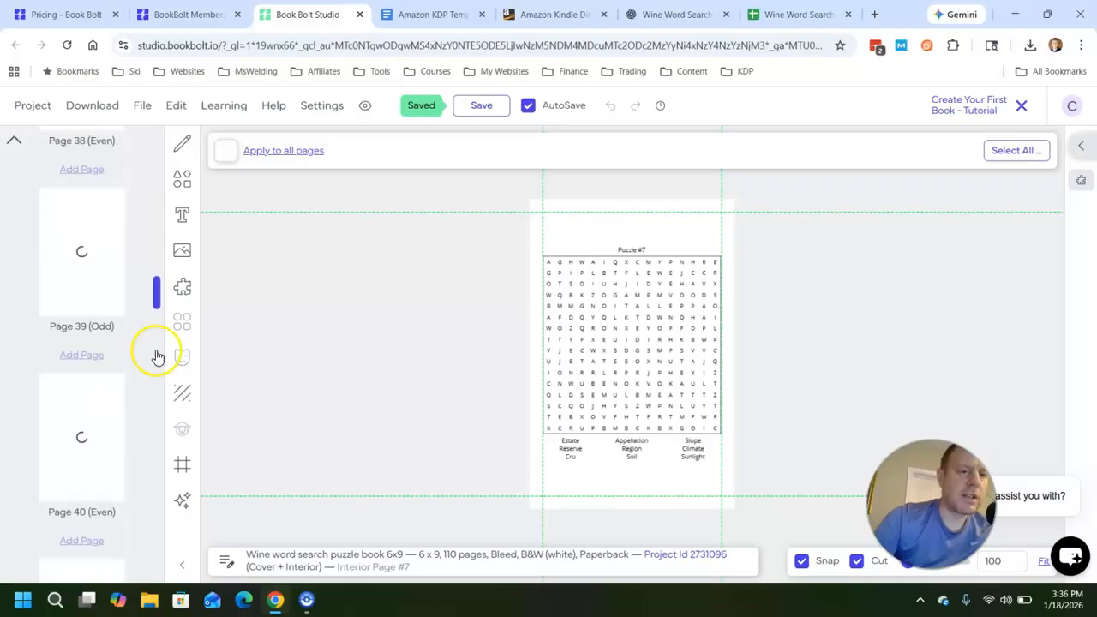
left_click_drag(160, 292, 165, 564)
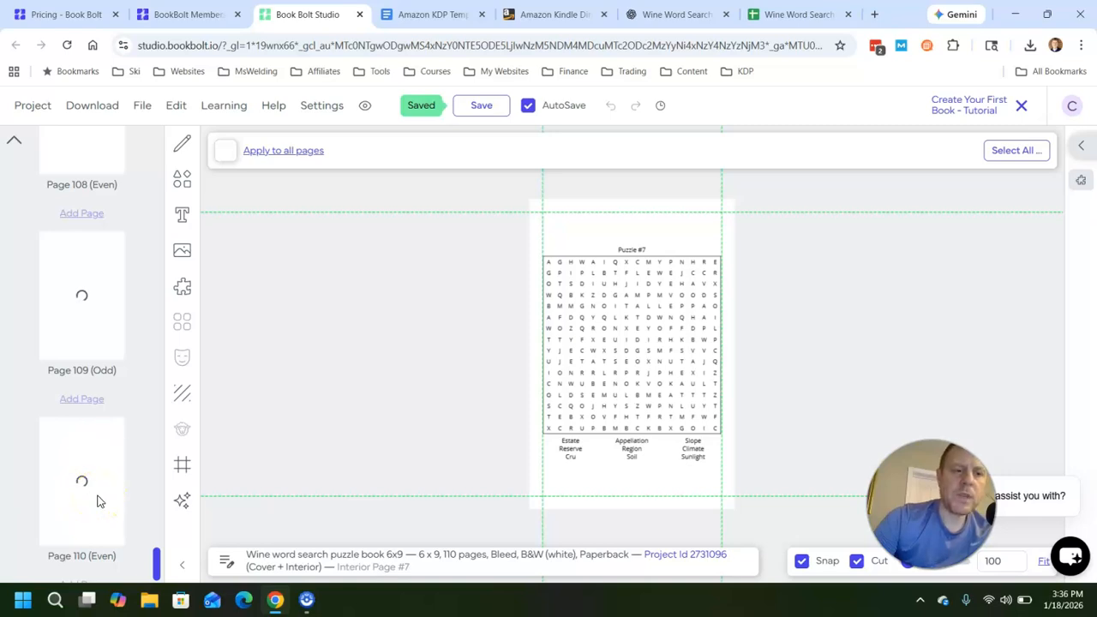
Step: Copy the complete Puzzle #7 word search from interior page 7
left_click(619, 347)
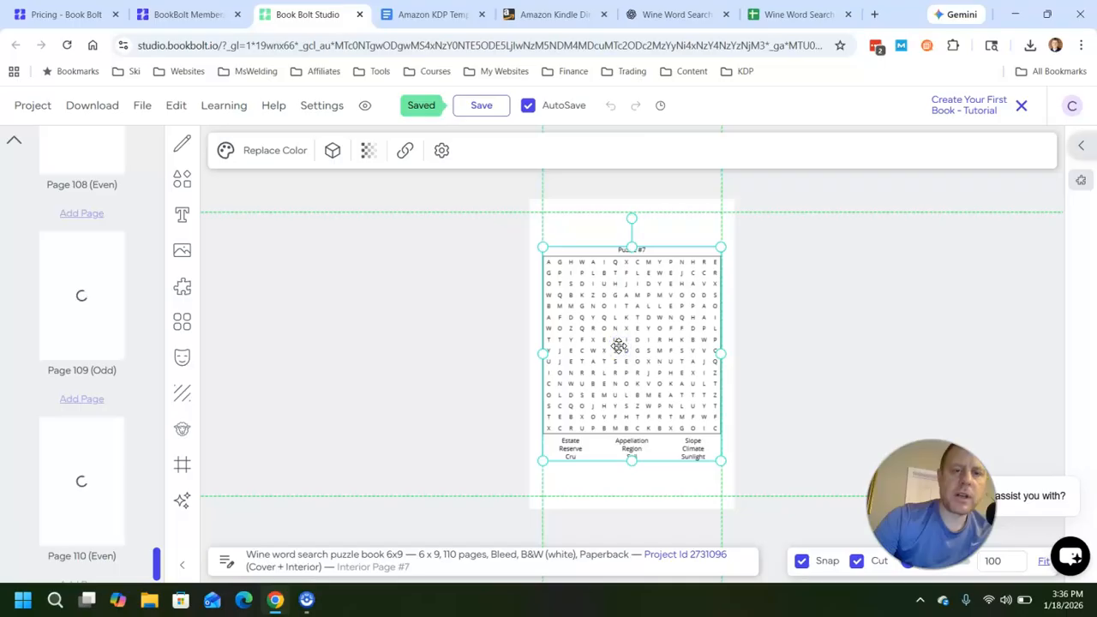
right_click(619, 346)
left_click(576, 352)
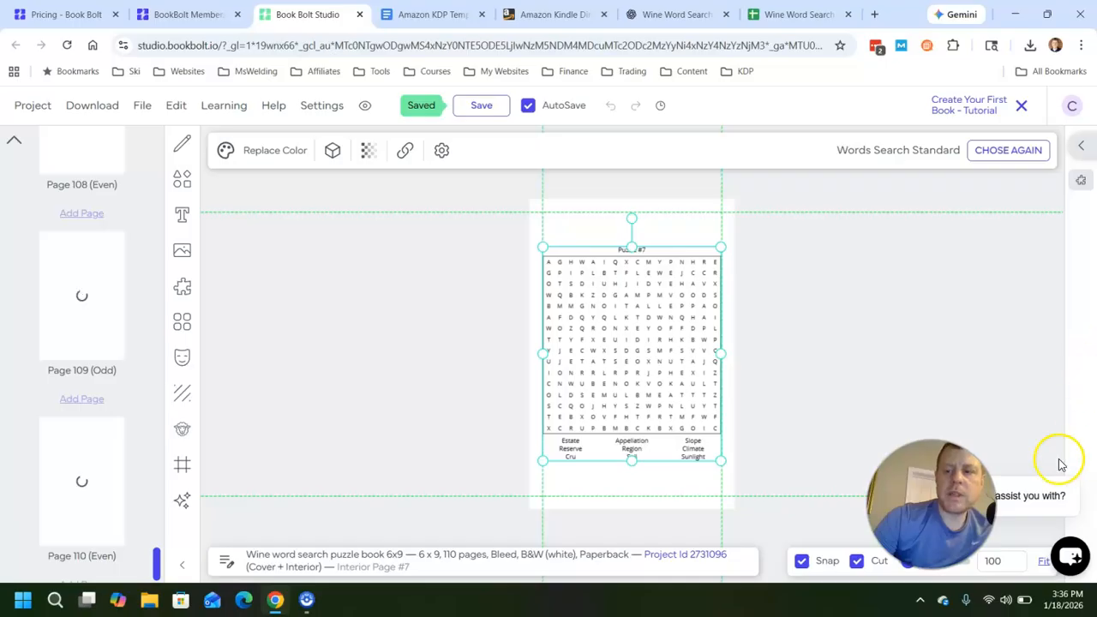
scroll(463, 364, "up", 5)
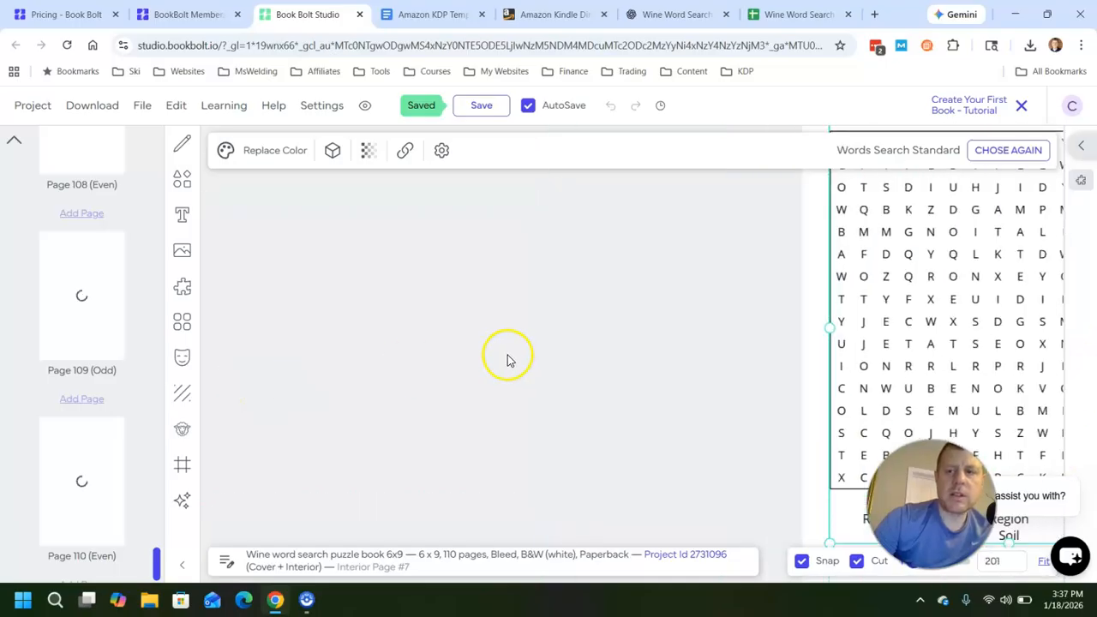
scroll(506, 360, "down", 6)
left_click(493, 354)
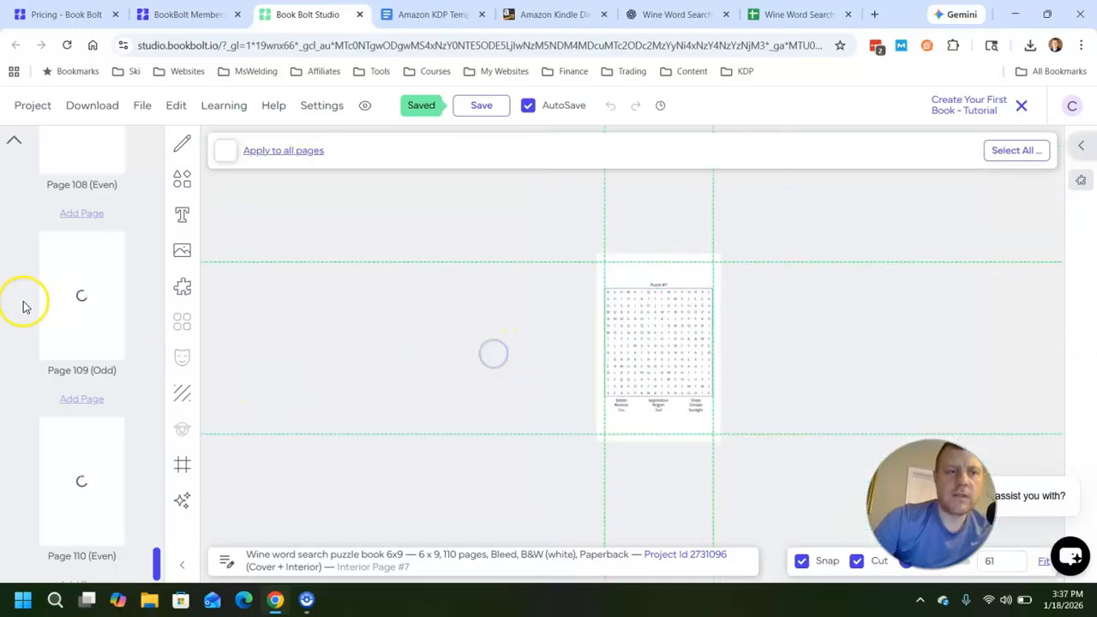
Step: Open the book's cover for editing and select the white rounded rectangle behind the title
left_click_drag(152, 543, 155, 412)
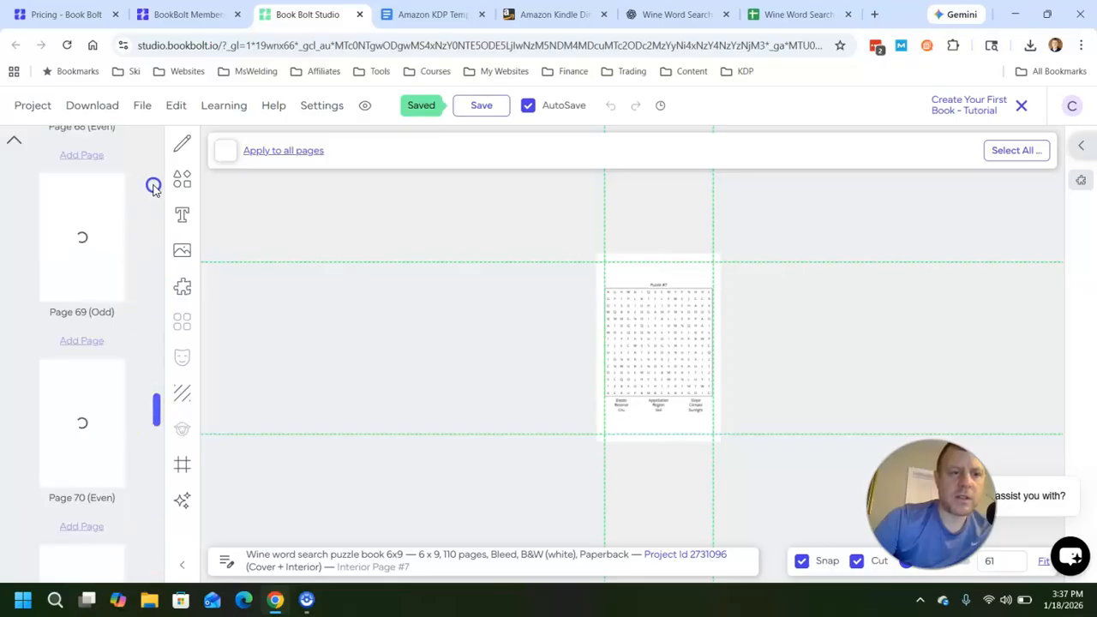
left_click_drag(153, 187, 154, 141)
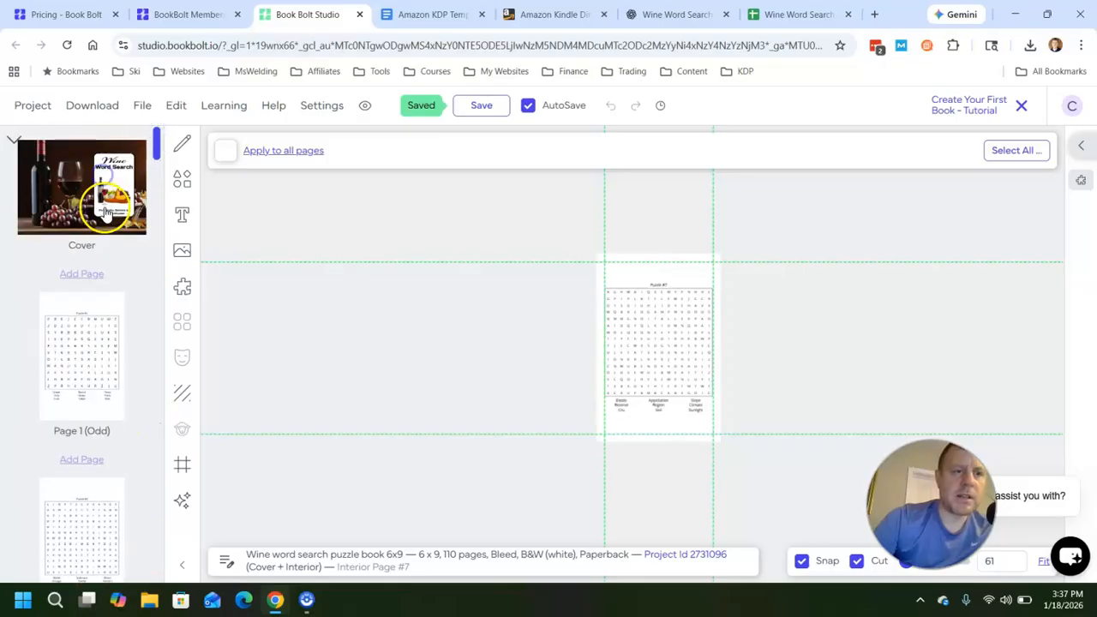
left_click(104, 212)
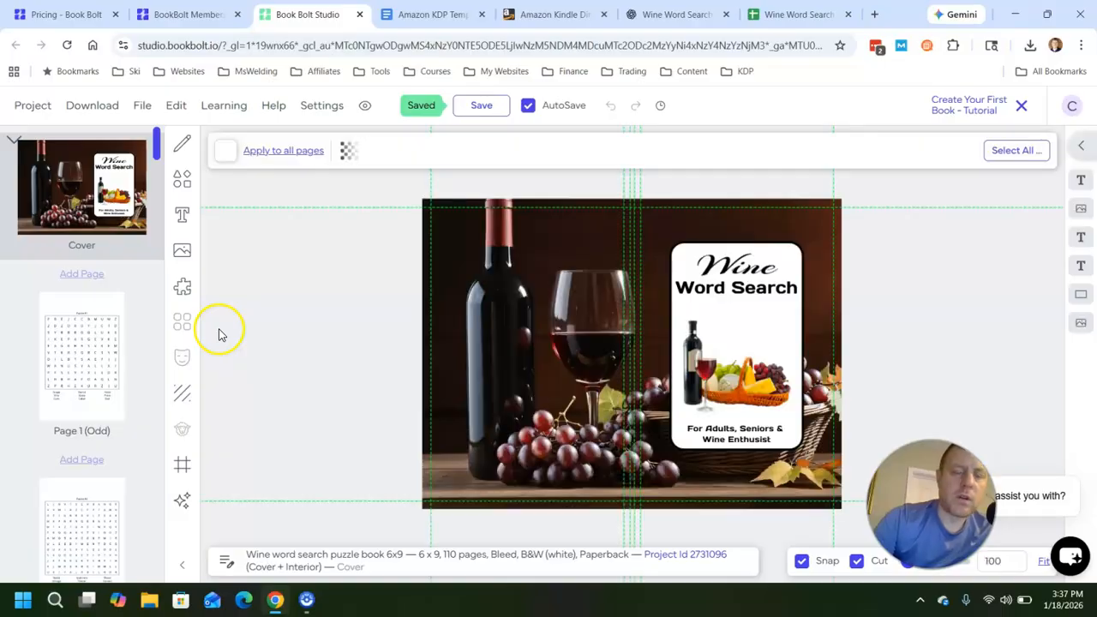
left_click(720, 328)
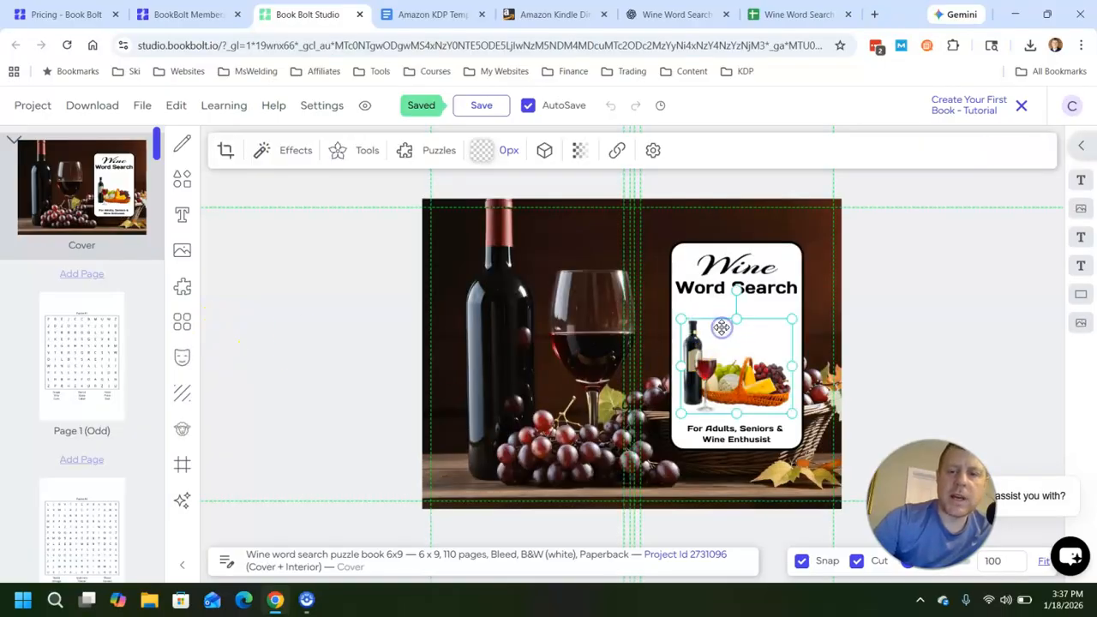
left_click(715, 304)
right_click(715, 304)
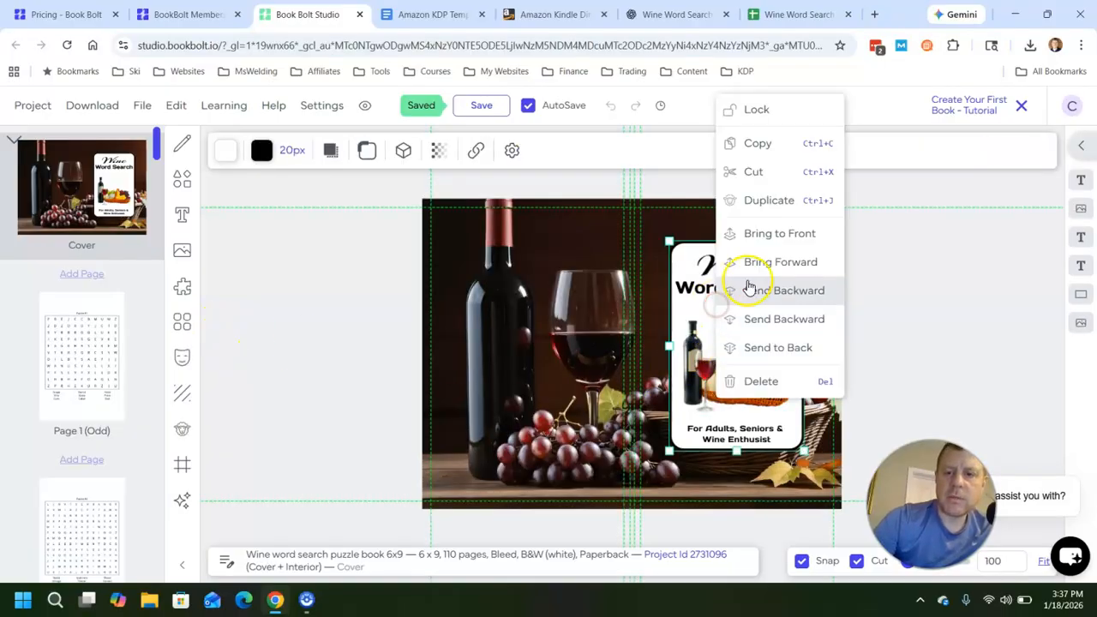
left_click(708, 308)
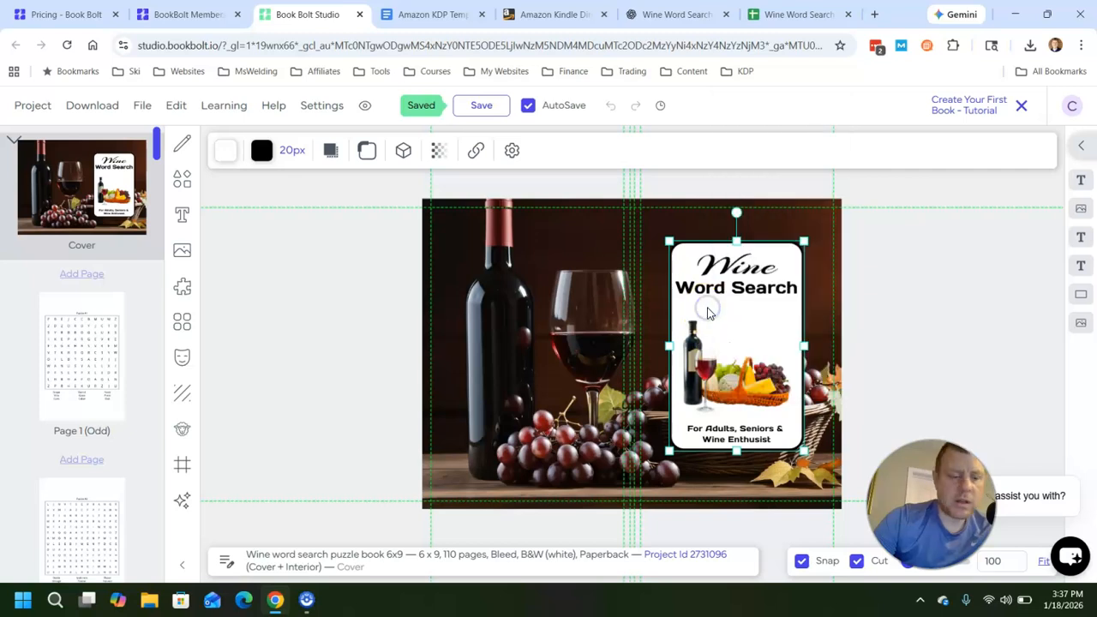
Step: Paste the copied puzzle onto the cover and scale it down to fit the white panel beneath the Word Search title
key("ctrl+v")
left_click_drag(533, 329, 756, 329)
left_click_drag(834, 247, 747, 317)
left_click_drag(744, 365, 777, 326)
left_click(889, 354)
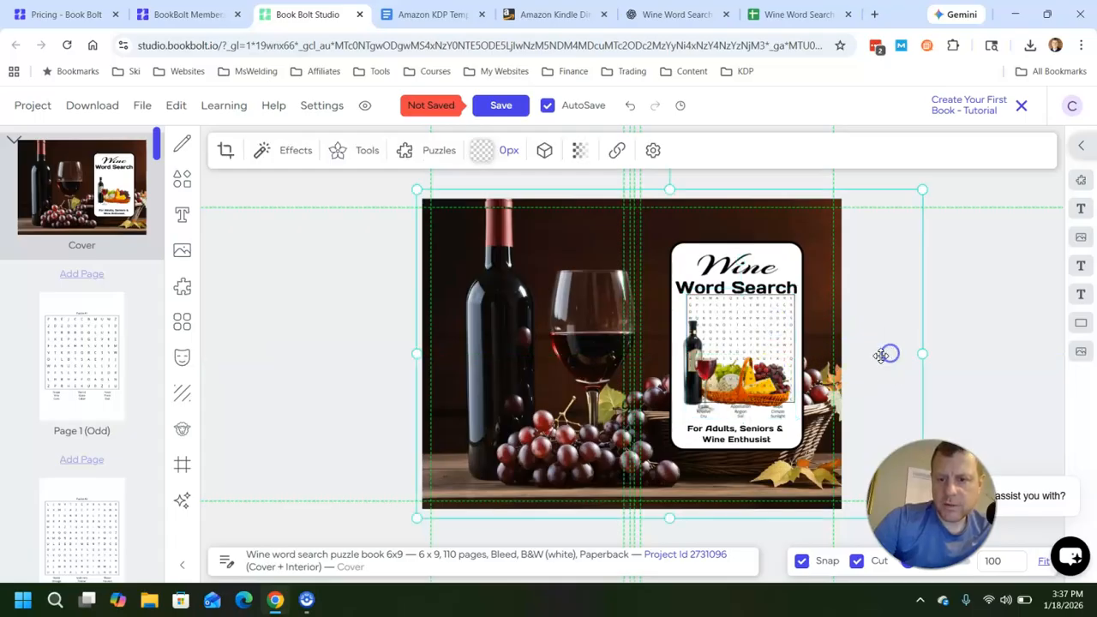
Step: Open the contents of the cover's Puzzle #7 layer for editing as separate elements
left_click(782, 341)
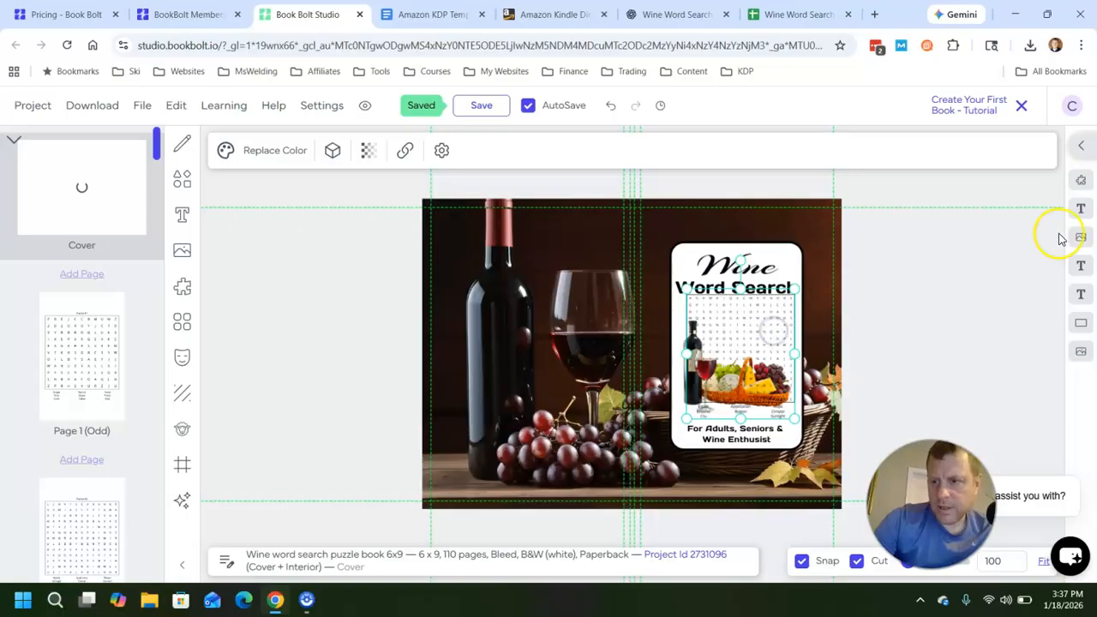
left_click(1078, 145)
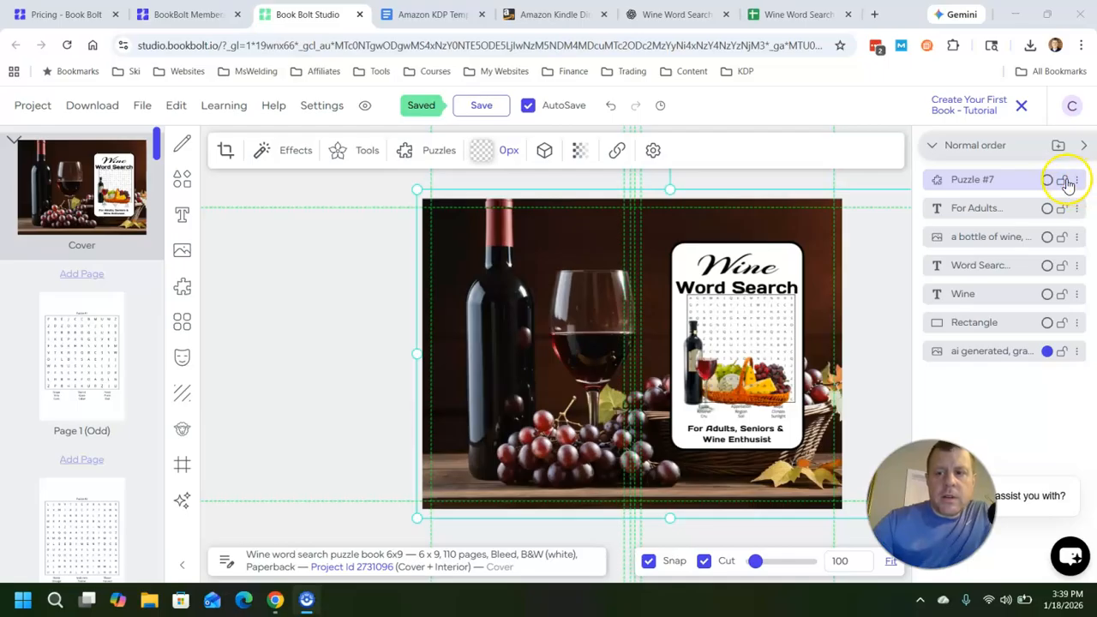
left_click(1049, 182)
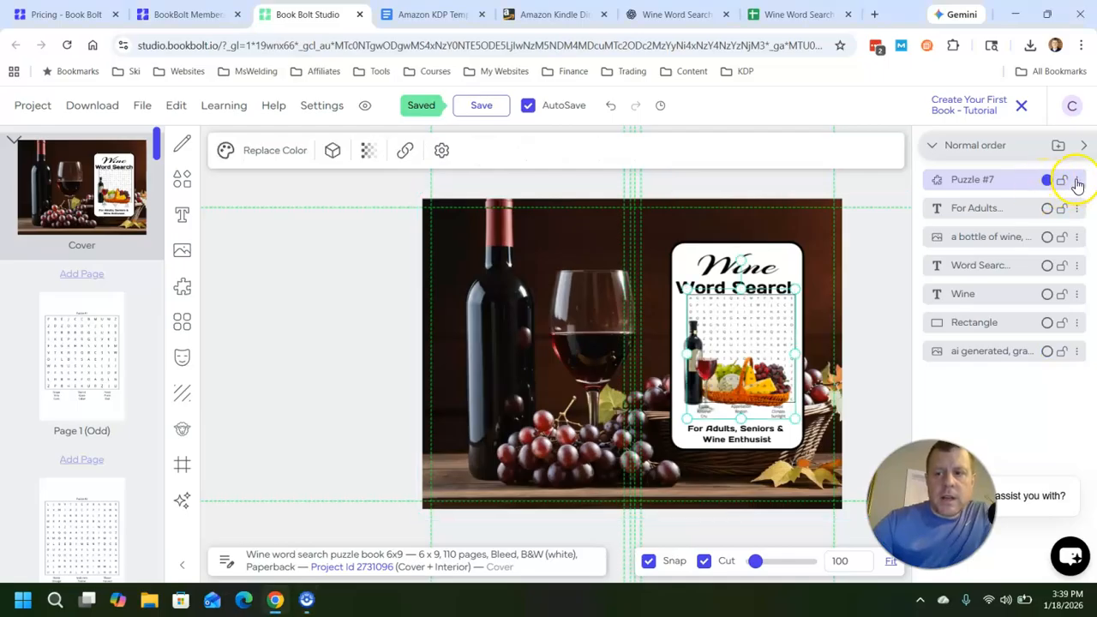
left_click(1078, 183)
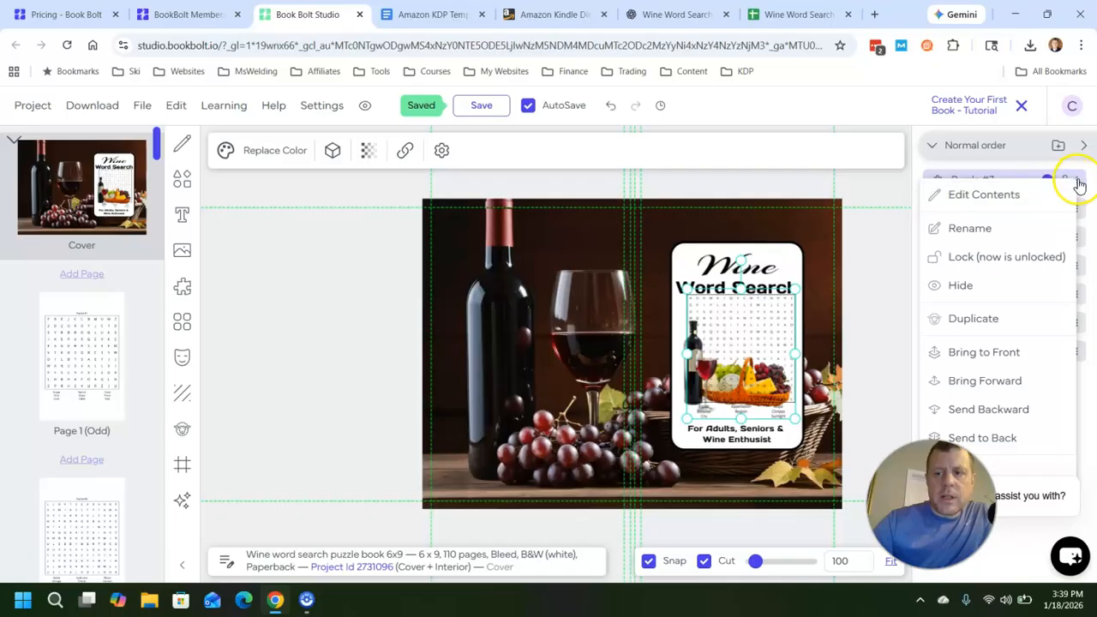
left_click(980, 196)
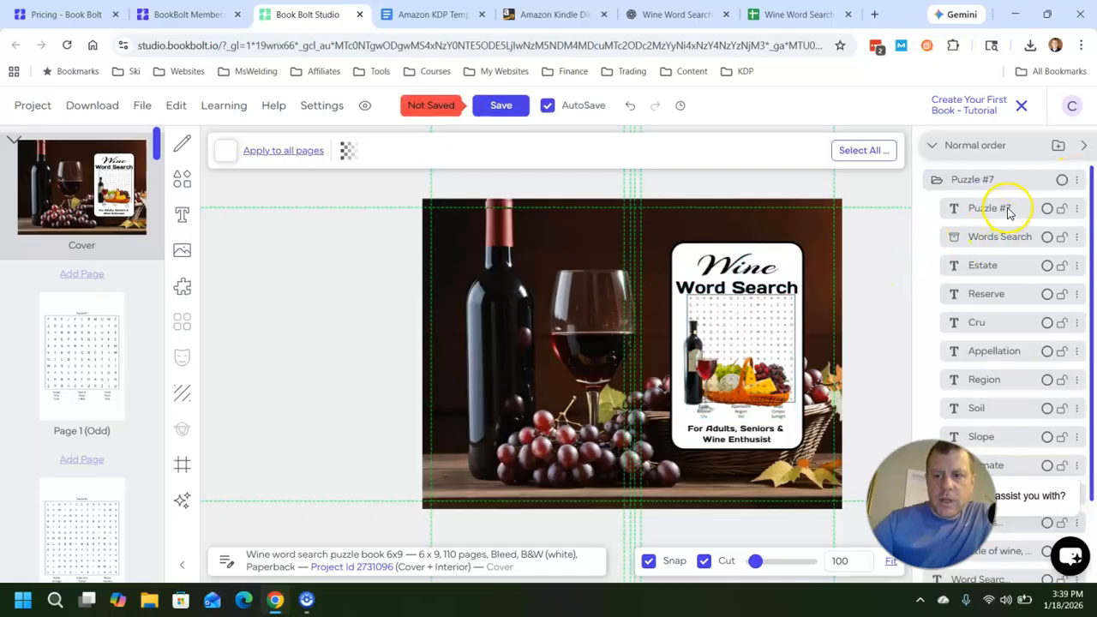
Step: Delete the Puzzle #7 title text from the puzzle group on the cover
left_click(1077, 210)
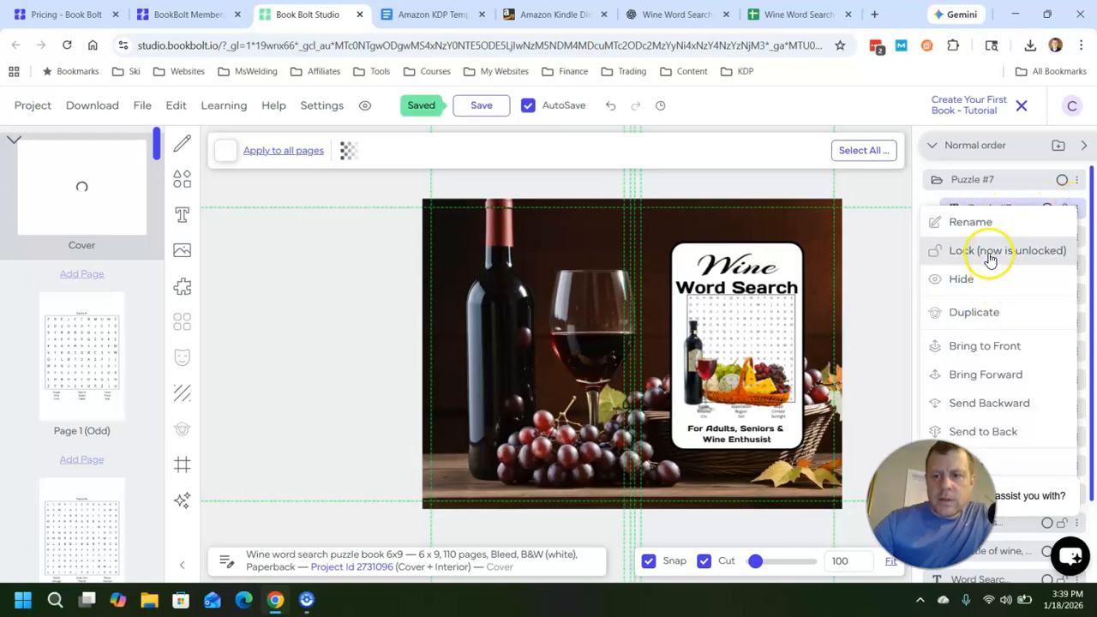
left_click(1017, 465)
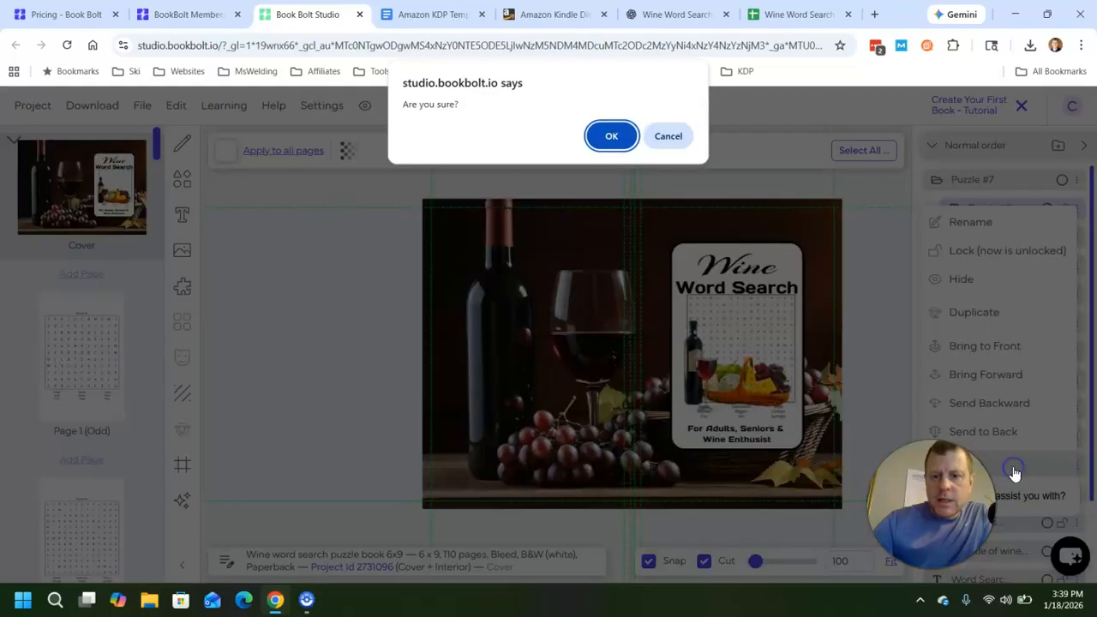
left_click(608, 138)
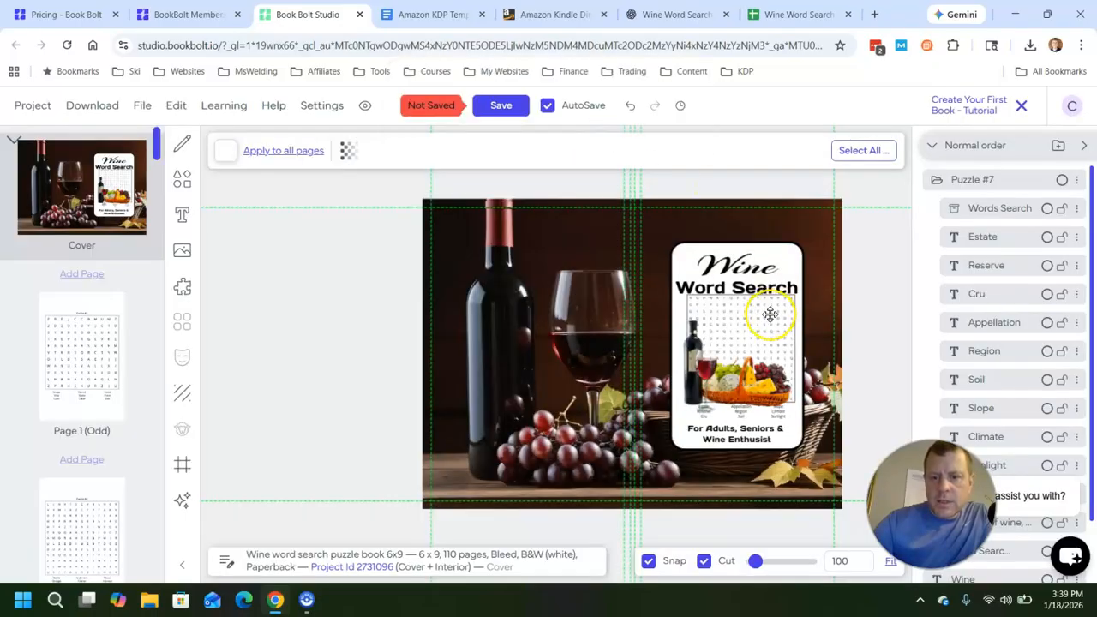
Step: Enlarge and reposition the word search grid to nearly fill the white panel's width between the title and the subtitle
left_click(771, 315)
left_click_drag(762, 323, 799, 300)
left_click(796, 401)
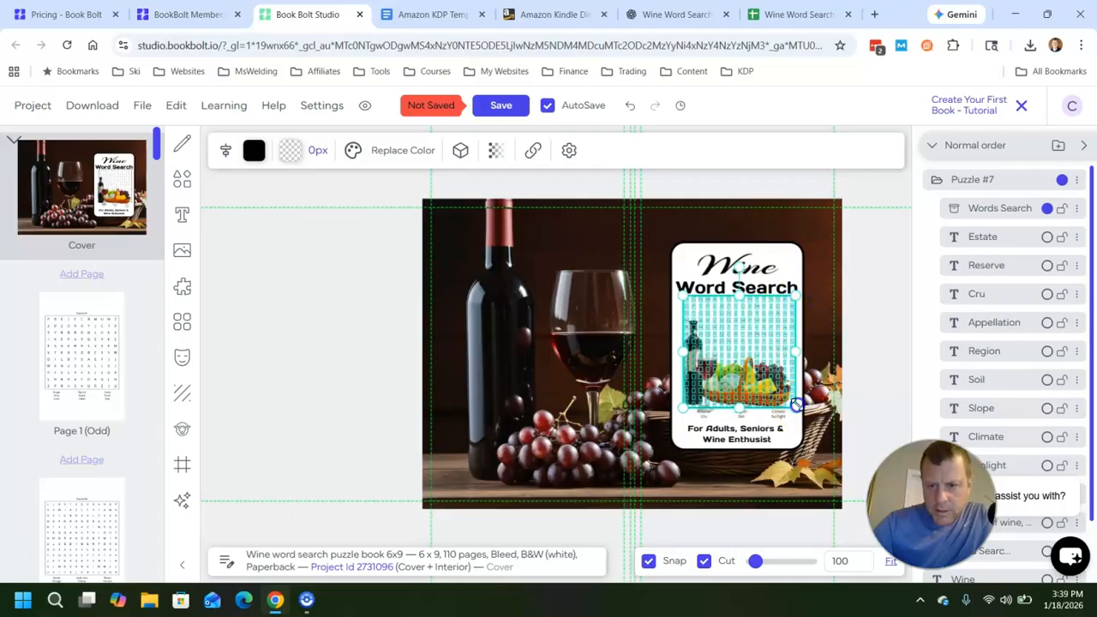
left_click_drag(683, 406, 675, 409)
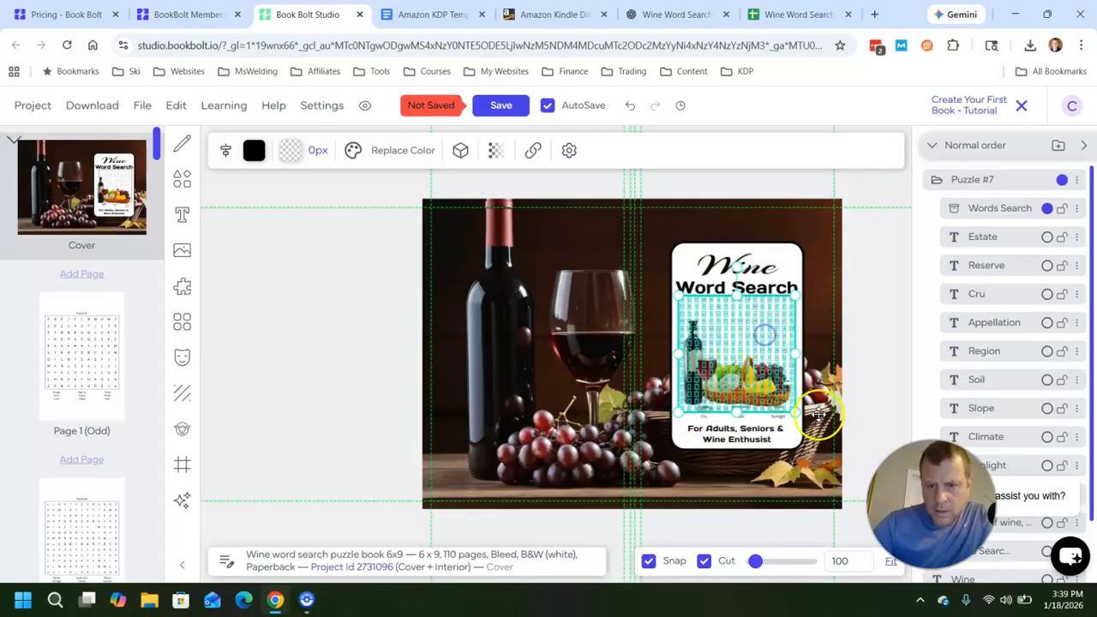
left_click(749, 418)
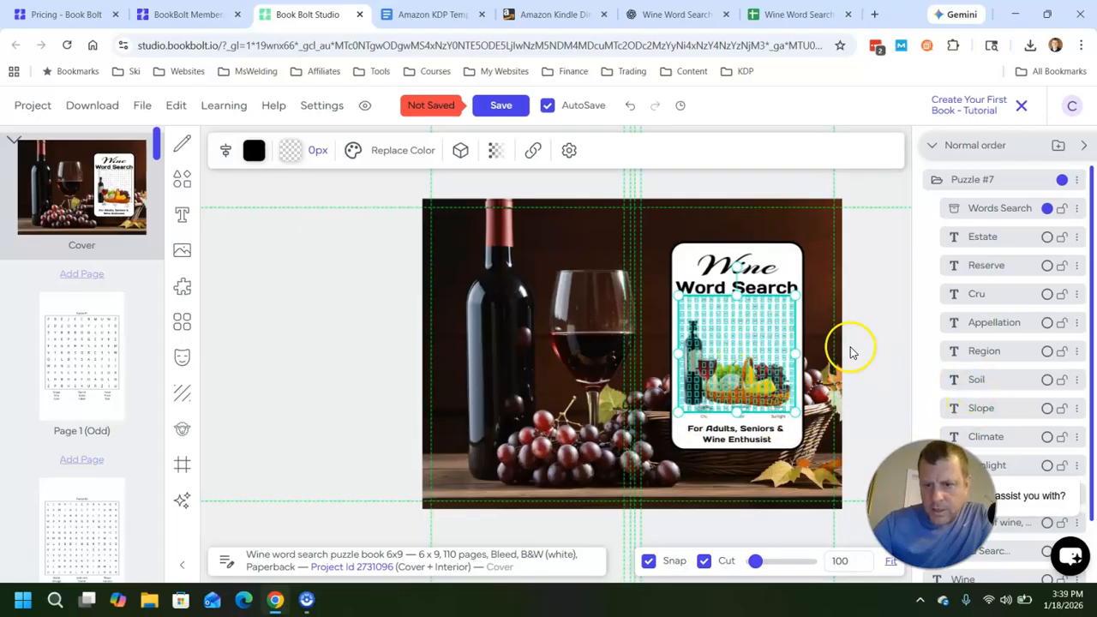
left_click(824, 309)
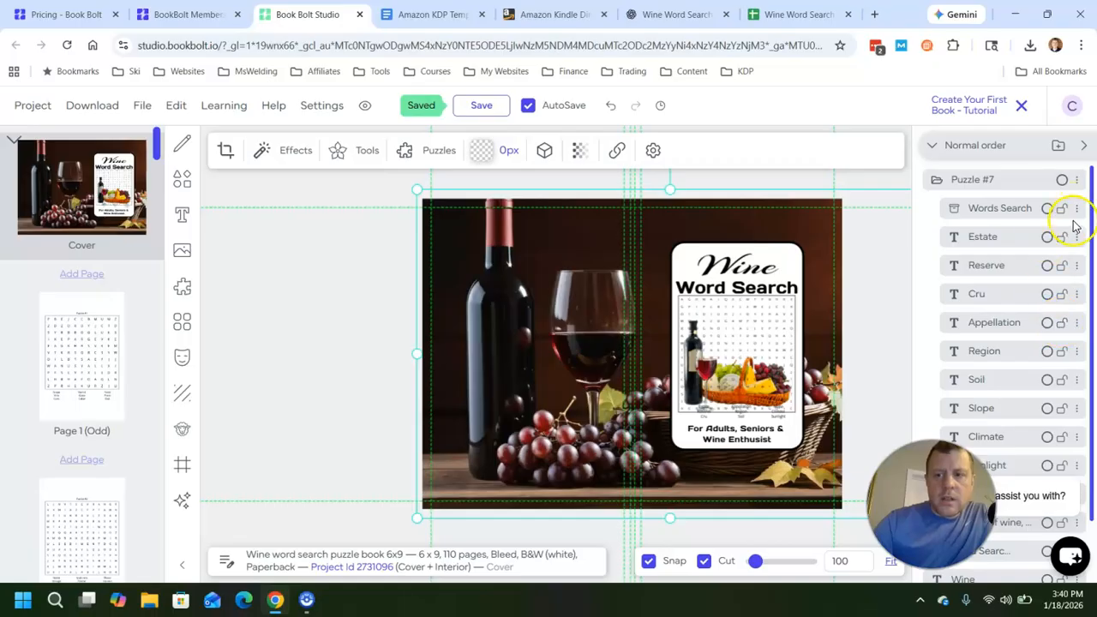
Step: Delete the Estate, Reserve, Sunlight, Cru and Appellation word labels from the Puzzle #7 group on the cover
left_click(1078, 237)
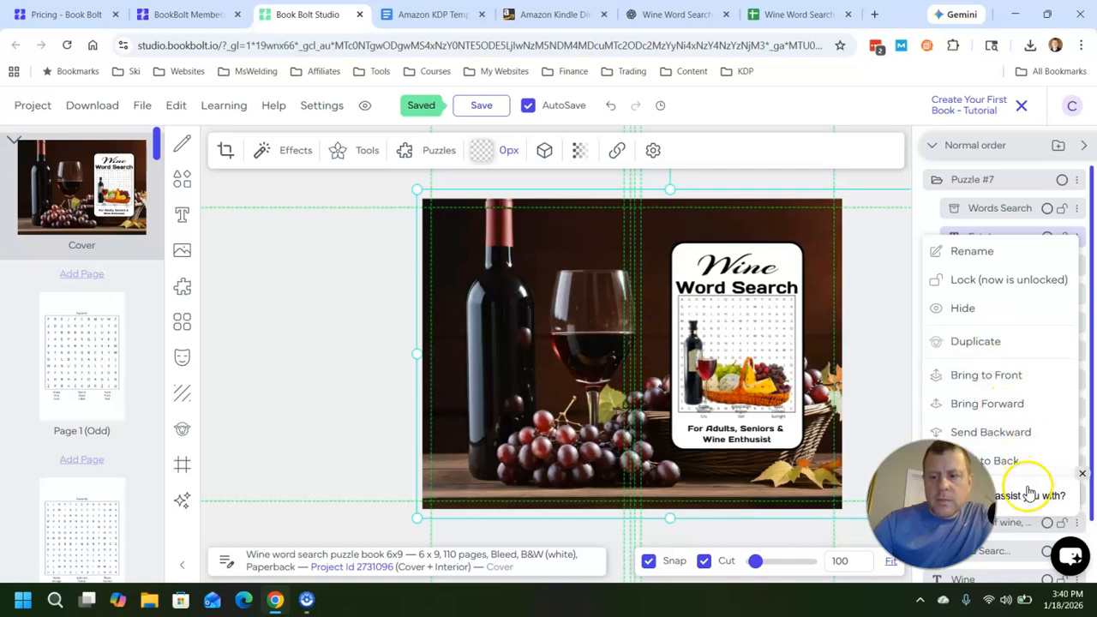
left_click(889, 284)
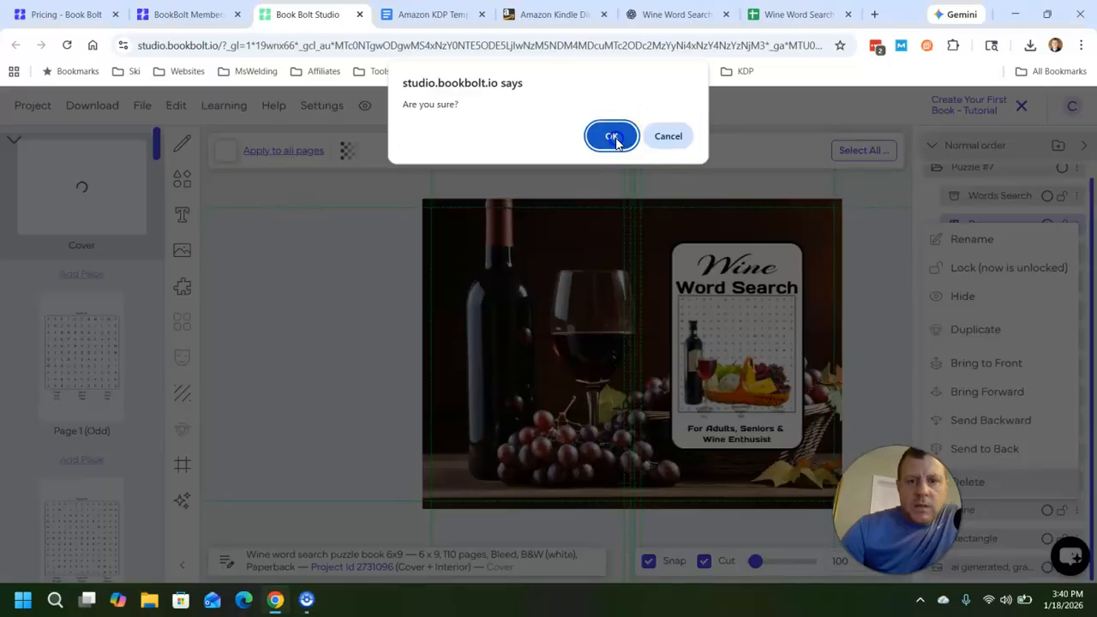
left_click(616, 139)
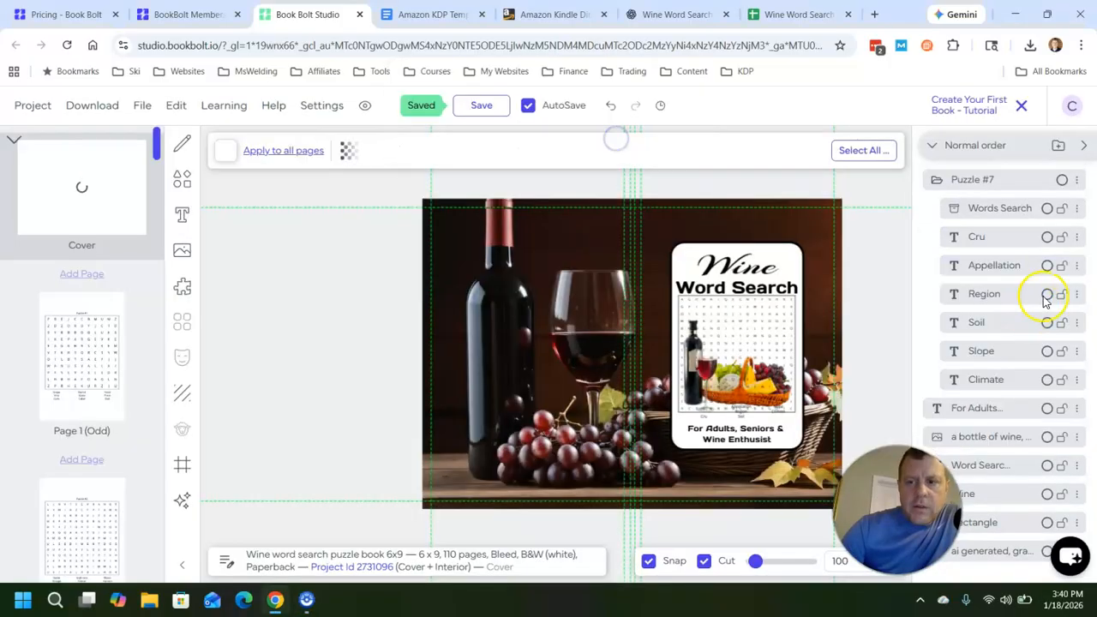
left_click(1076, 237)
left_click(977, 493)
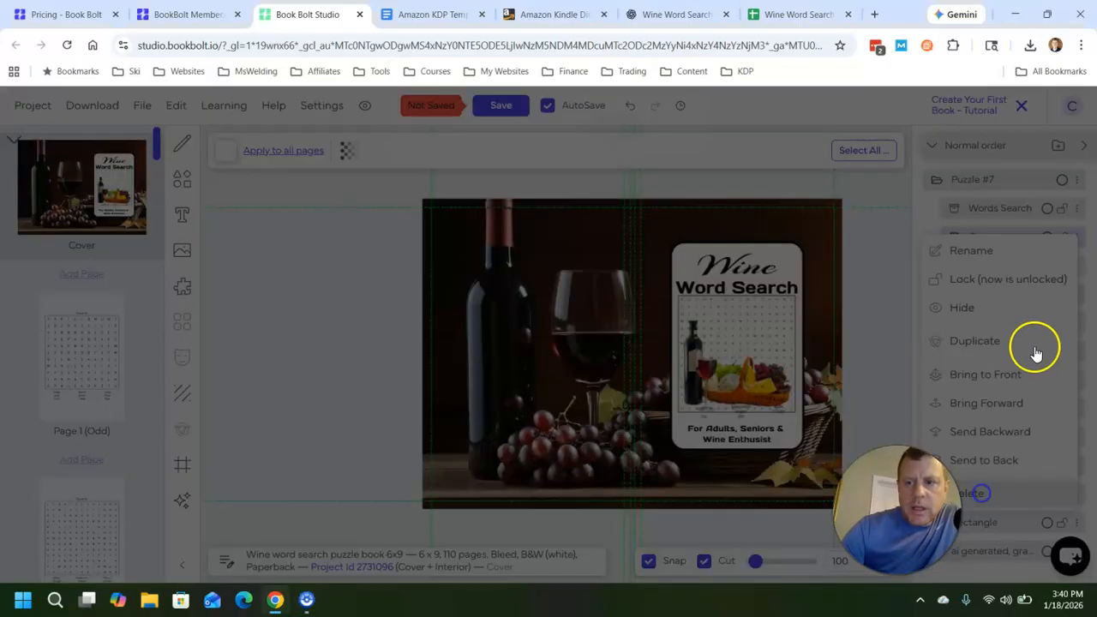
left_click(611, 137)
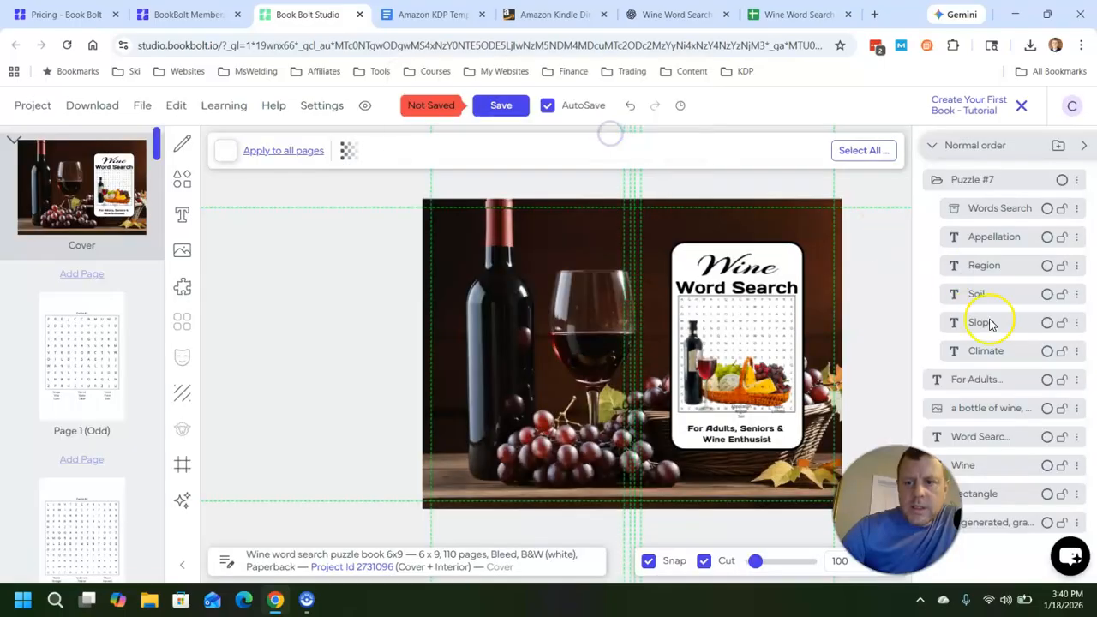
left_click(1077, 237)
left_click(973, 494)
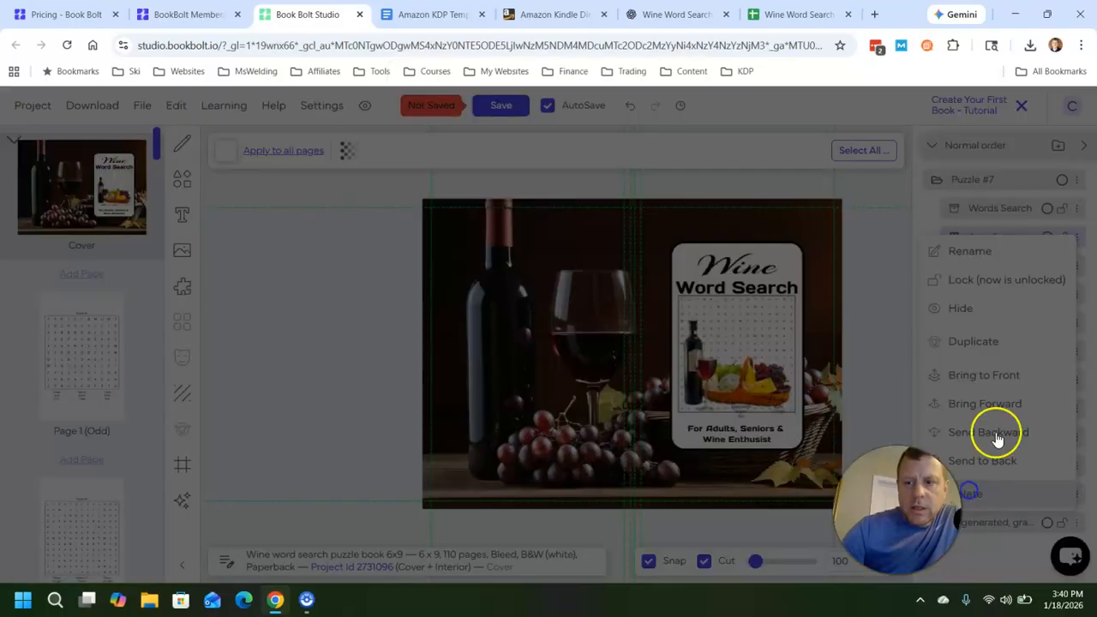
left_click(597, 136)
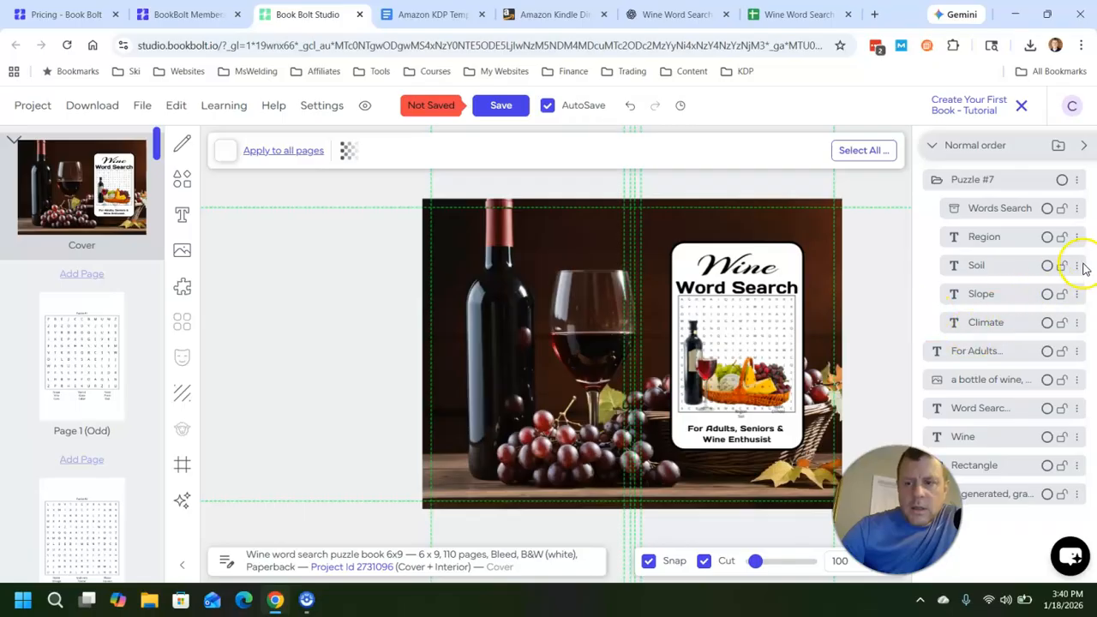
Step: Delete the remaining Region, Soil, Slope and Climate word labels from the Puzzle #7 group, leaving only the grid
left_click(1077, 237)
left_click(973, 496)
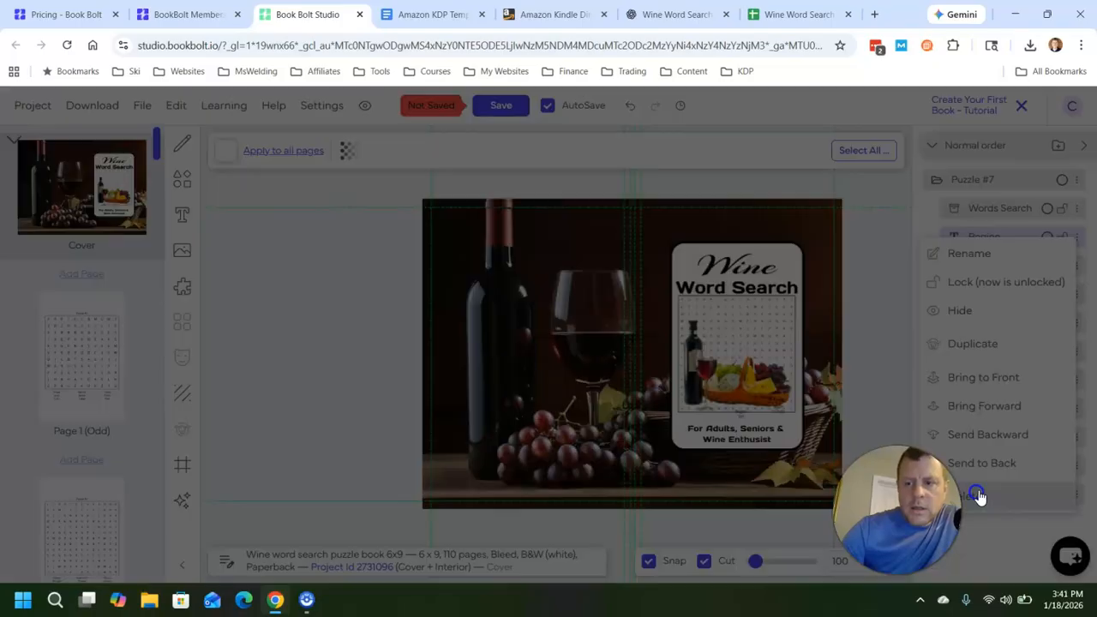
left_click(614, 136)
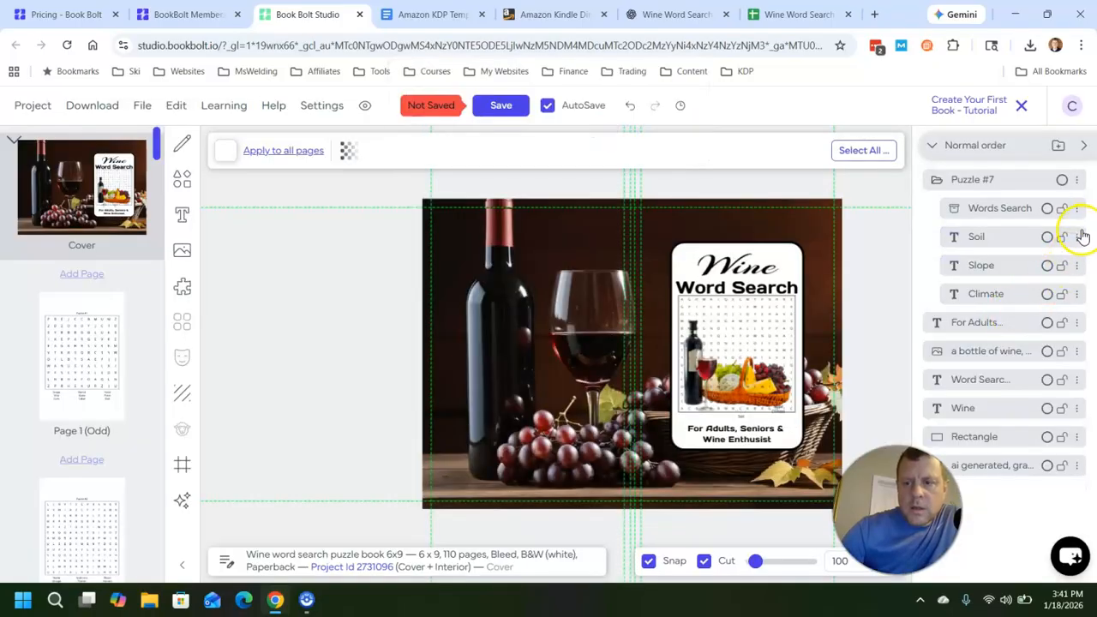
left_click(1078, 237)
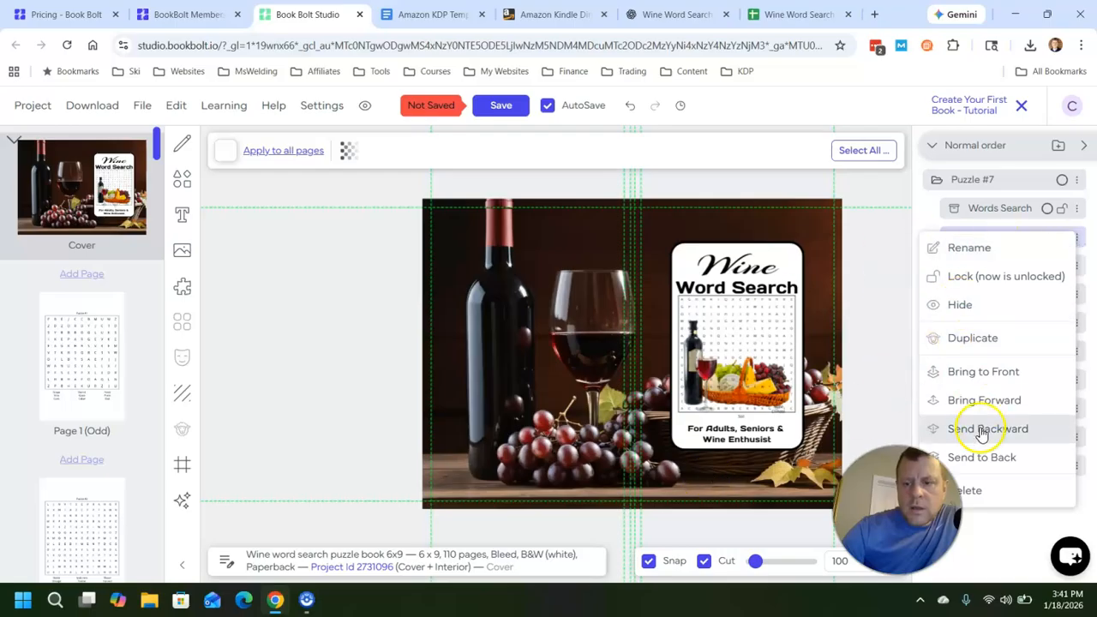
left_click(976, 490)
left_click(614, 134)
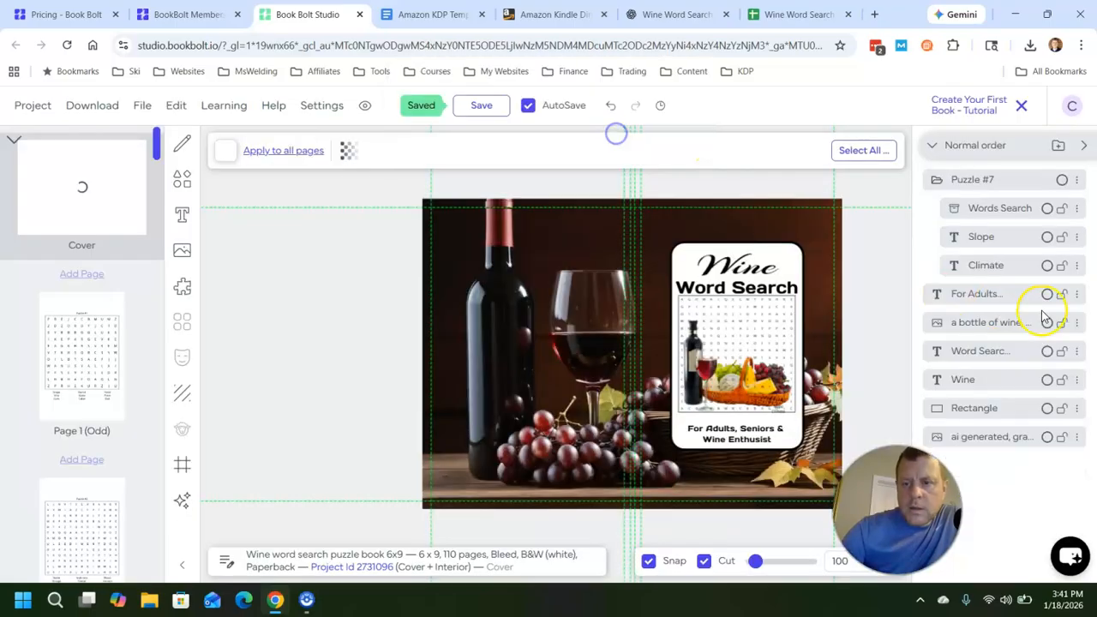
left_click(1078, 238)
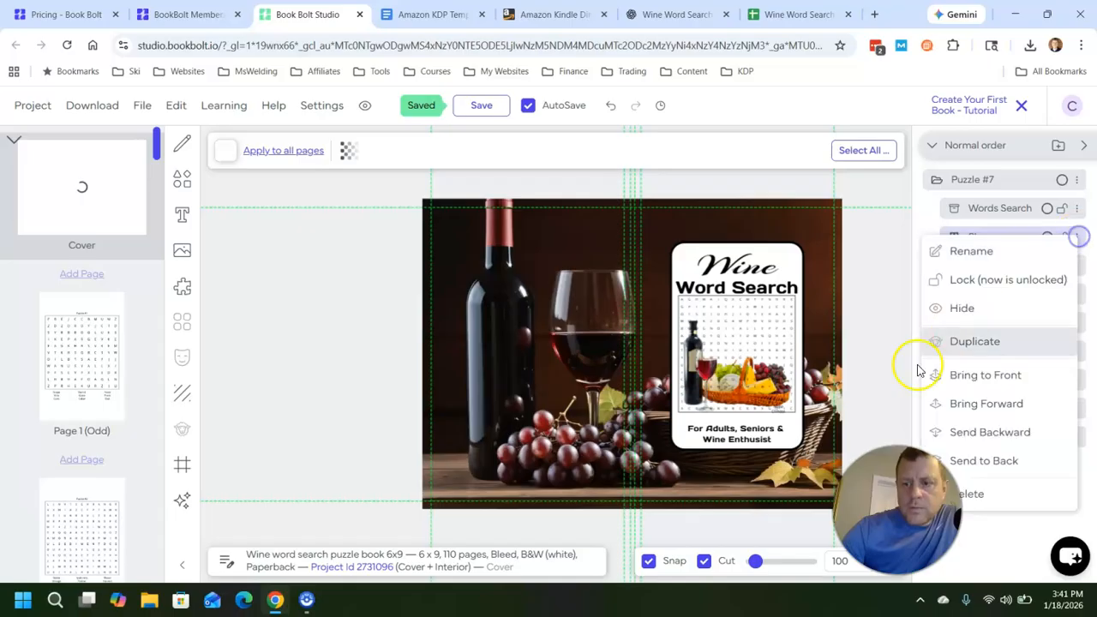
left_click(978, 496)
left_click(612, 138)
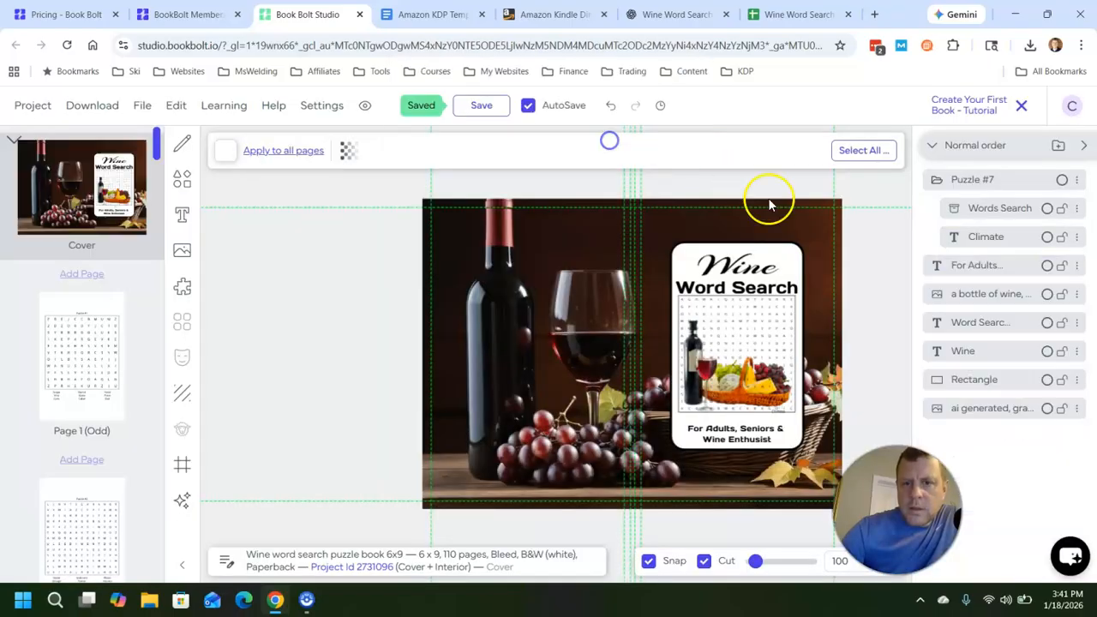
left_click(1078, 237)
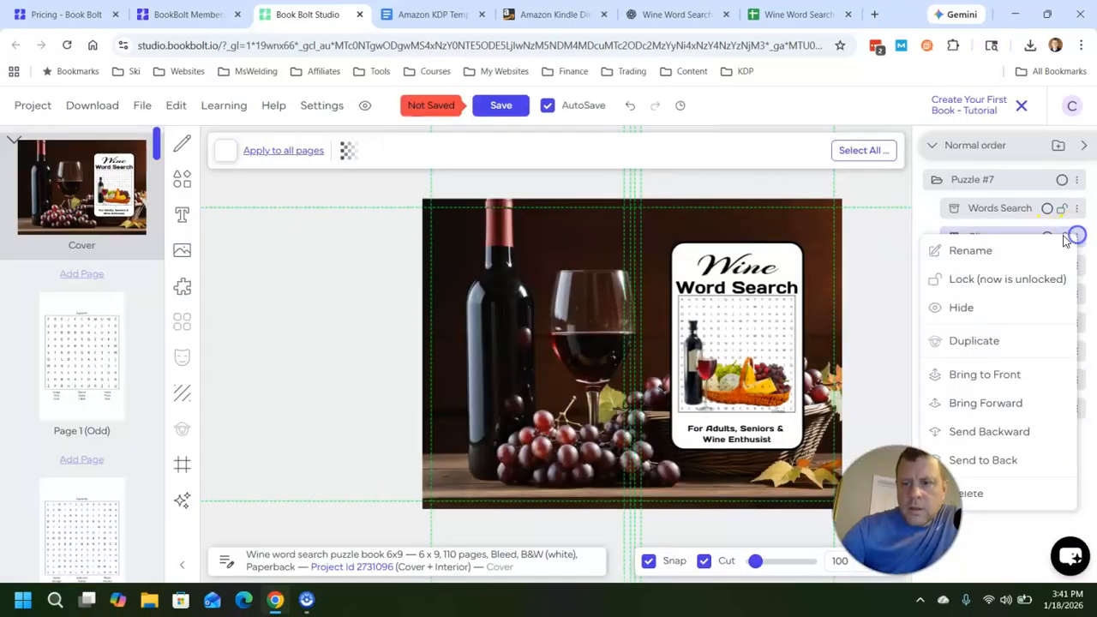
left_click(975, 493)
left_click(612, 136)
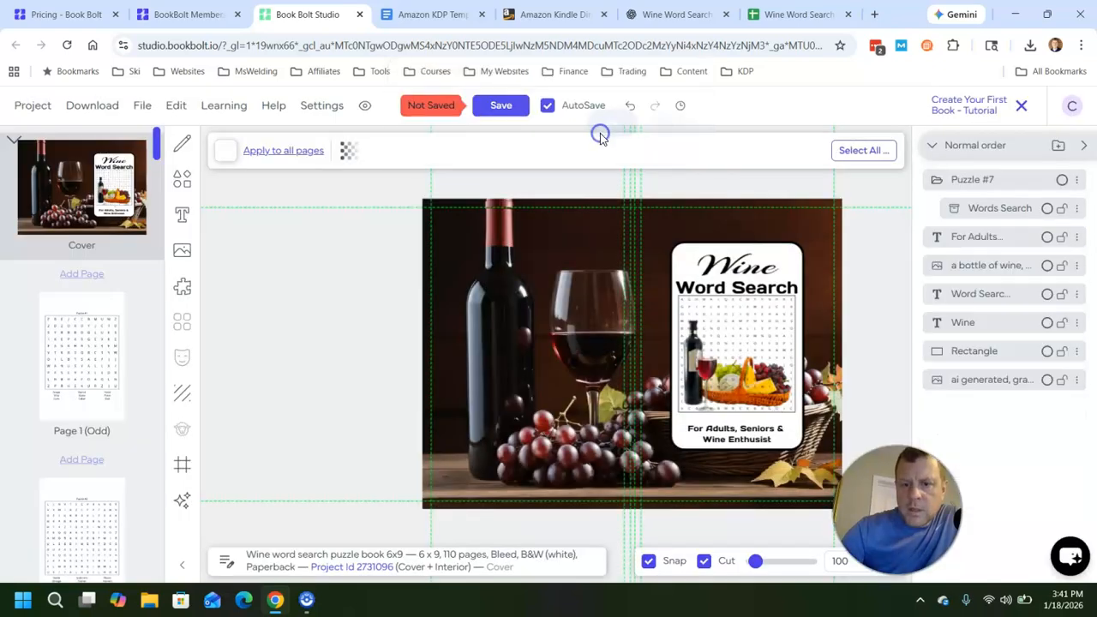
Step: Try shifting the word search grid sideways relative to the bottle-and-fruit-basket picture on the white panel
left_click(781, 345)
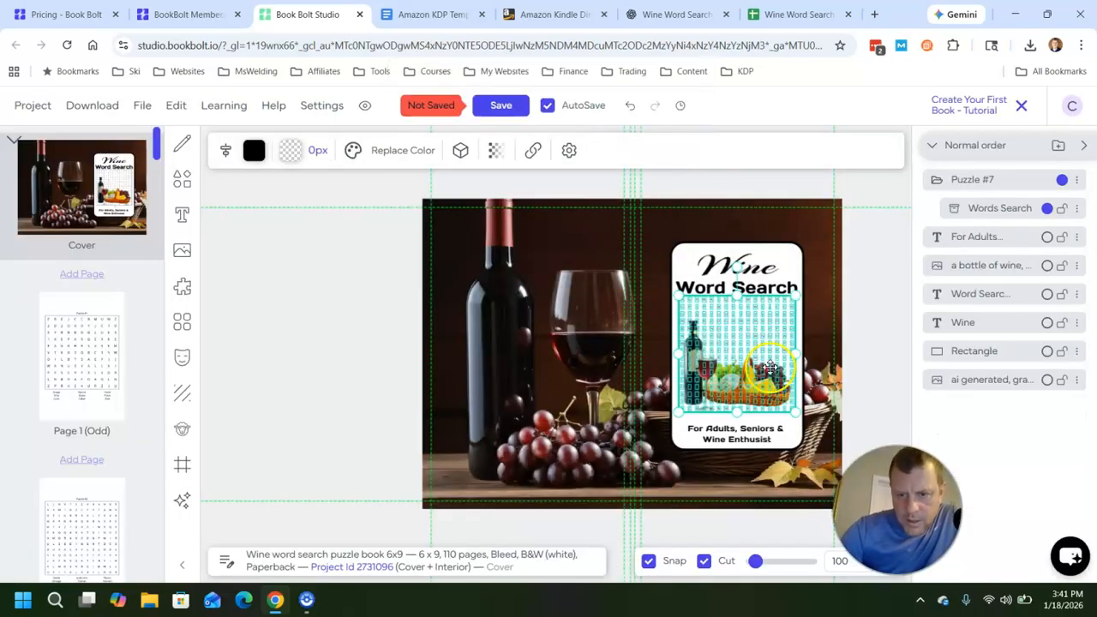
left_click(815, 336)
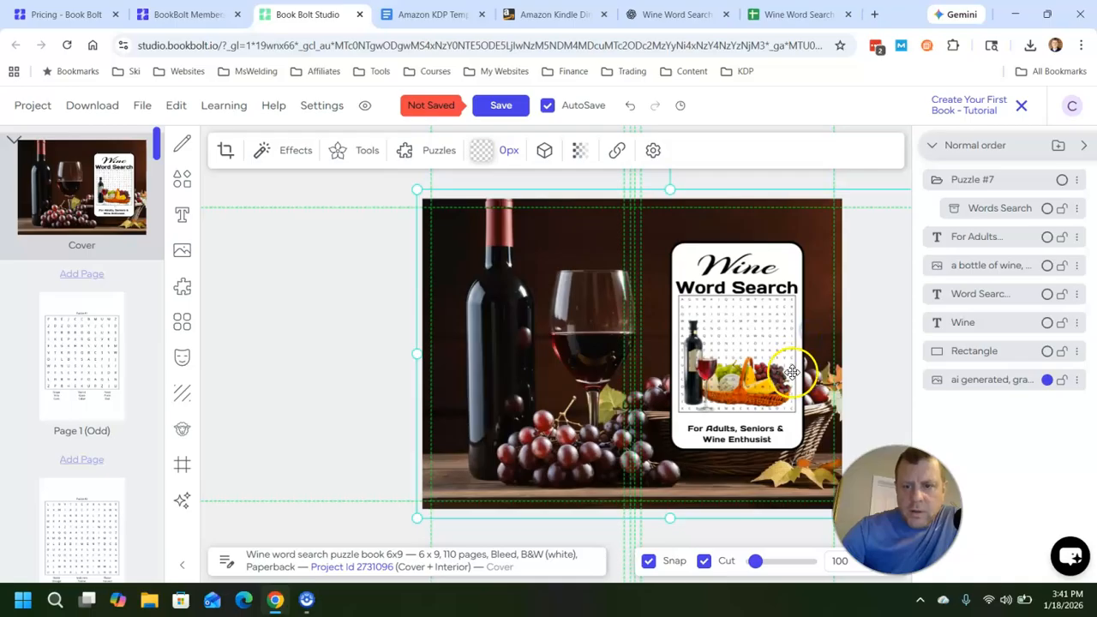
left_click(758, 386)
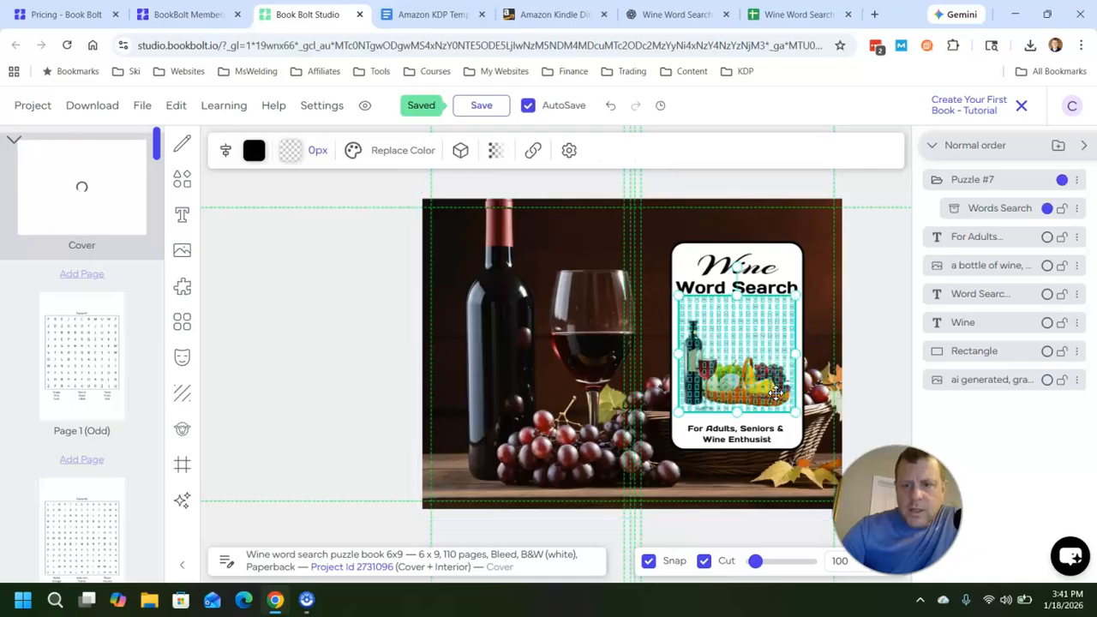
left_click_drag(703, 401, 741, 393)
left_click(696, 360)
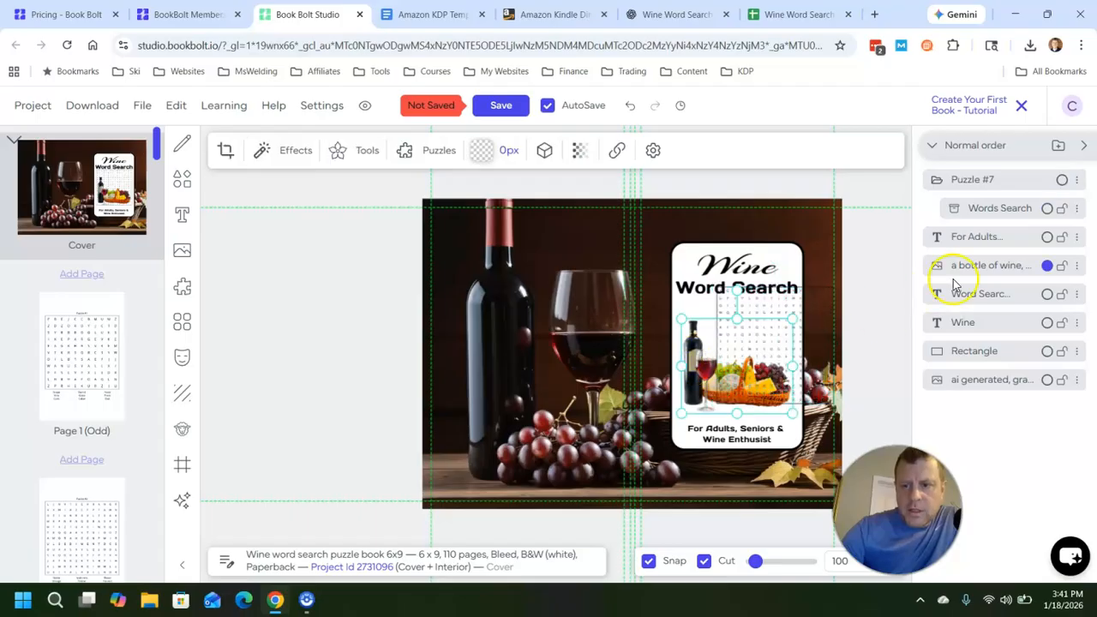
left_click_drag(710, 344, 748, 341)
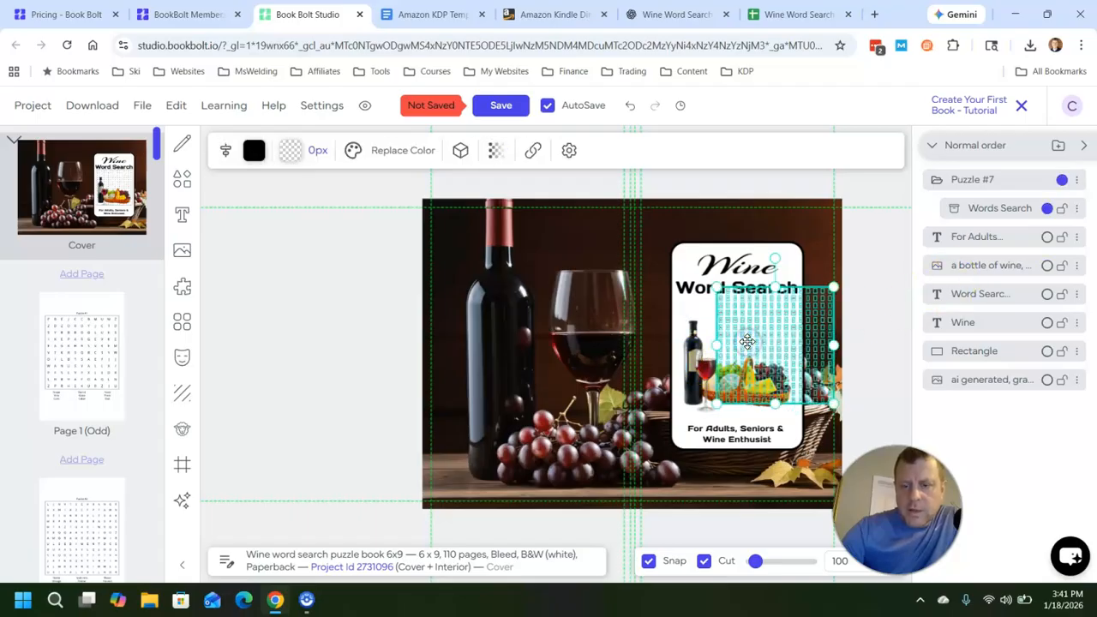
left_click(698, 358)
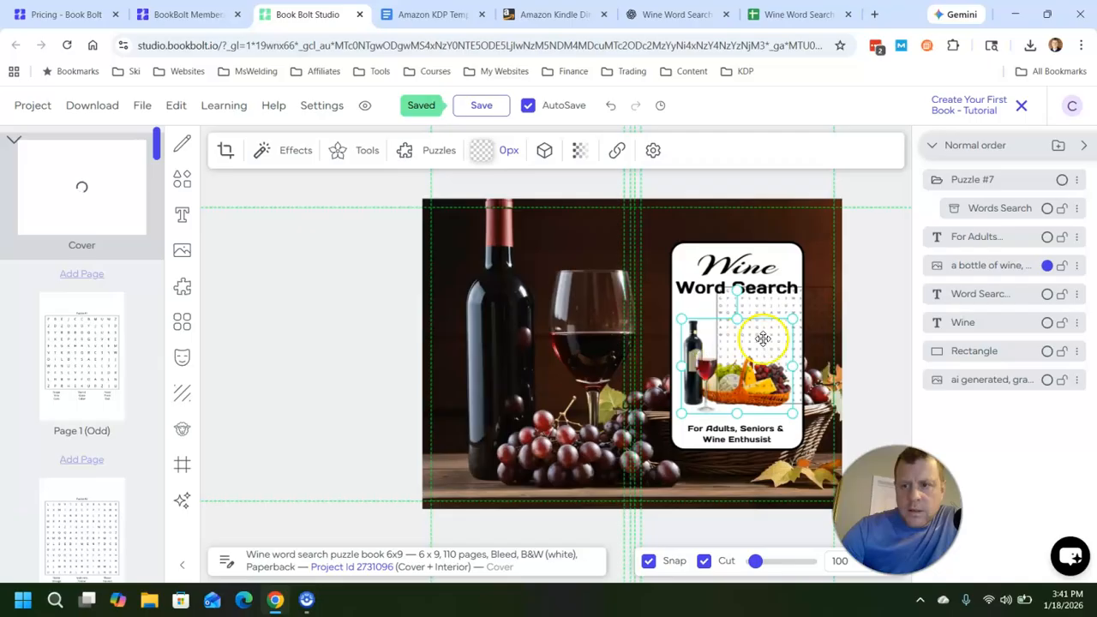
left_click(763, 338)
mouse_move(745, 344)
left_mouse_down()
mouse_move(758, 377)
mouse_move(762, 350)
mouse_move(748, 350)
left_mouse_up()
left_click(690, 362)
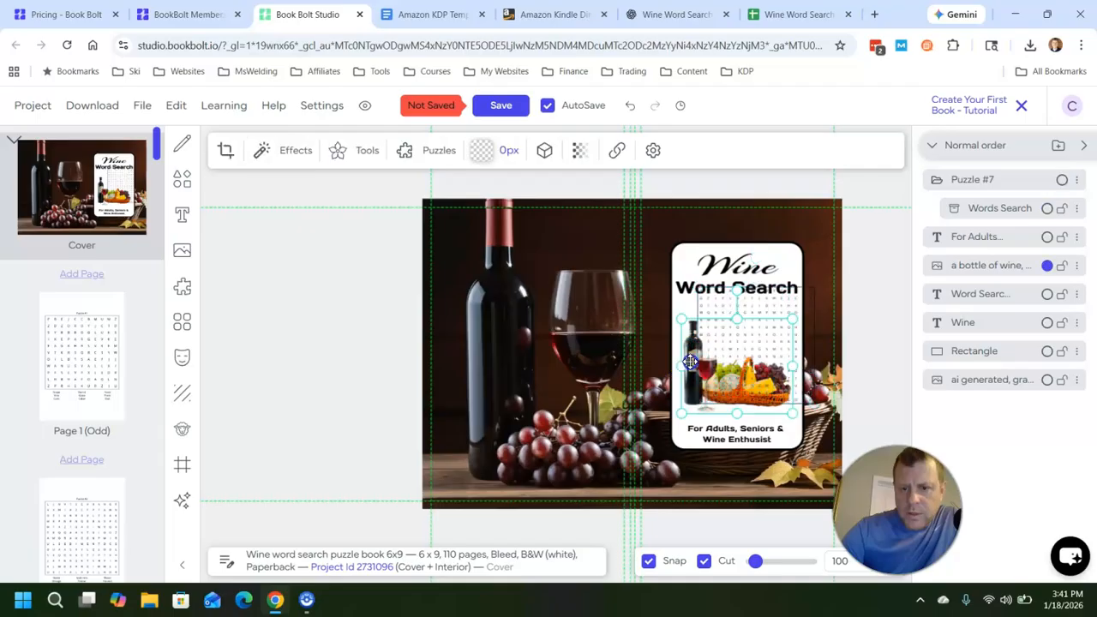
Step: Move the Puzzle #7 layer group directly below the bottle of wine picture in the cover's layer order
left_click(1033, 185)
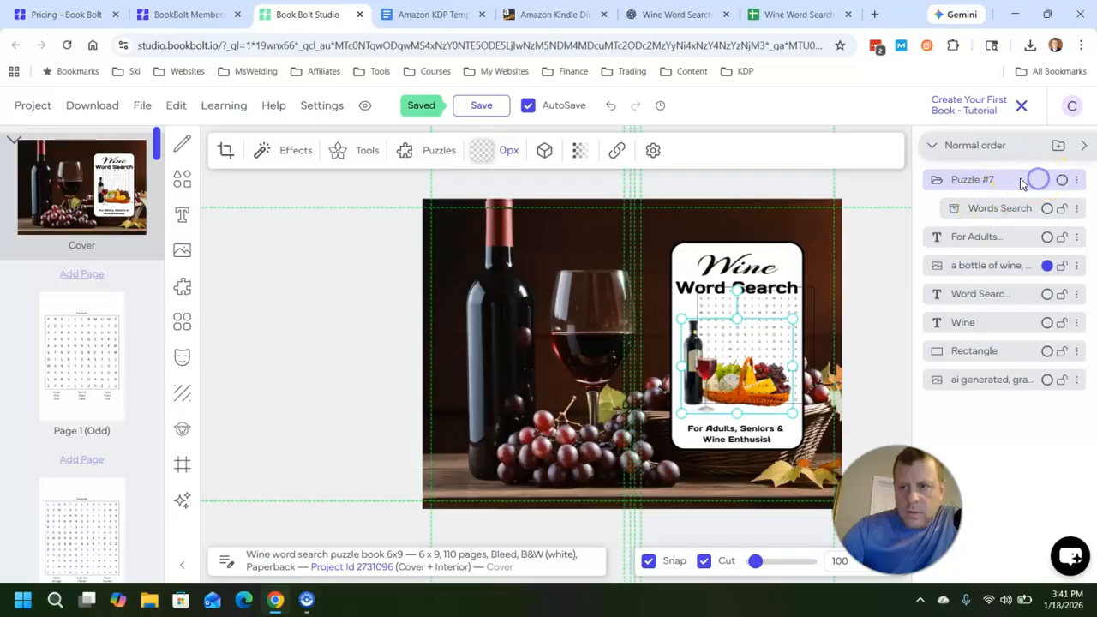
left_click(996, 220)
left_click(835, 333)
left_click(766, 324)
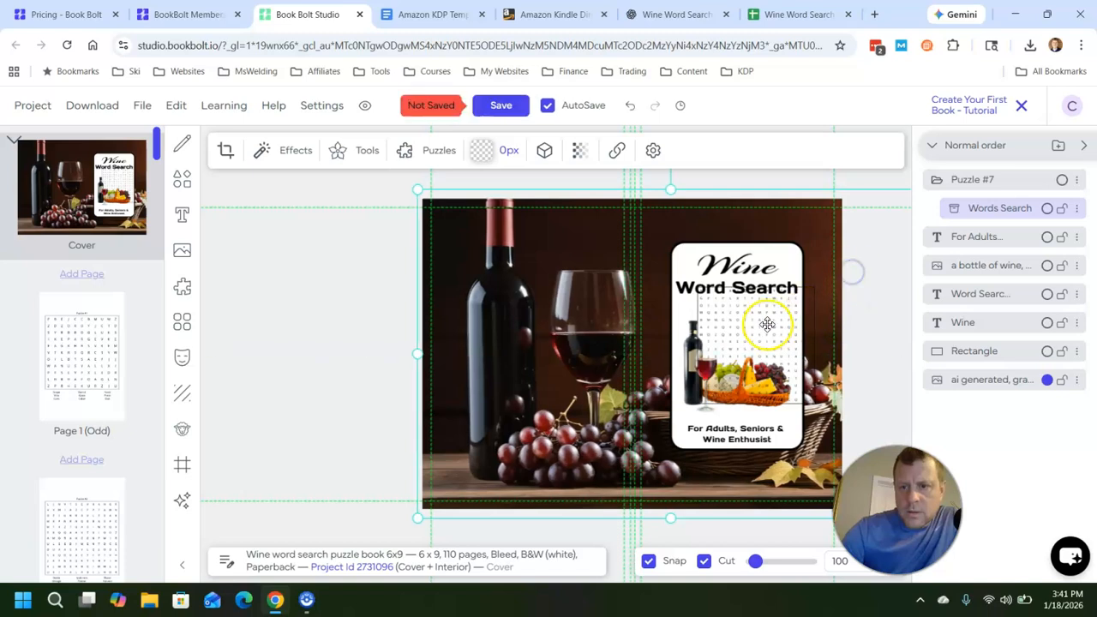
left_click(989, 203)
left_click_drag(996, 211, 999, 273)
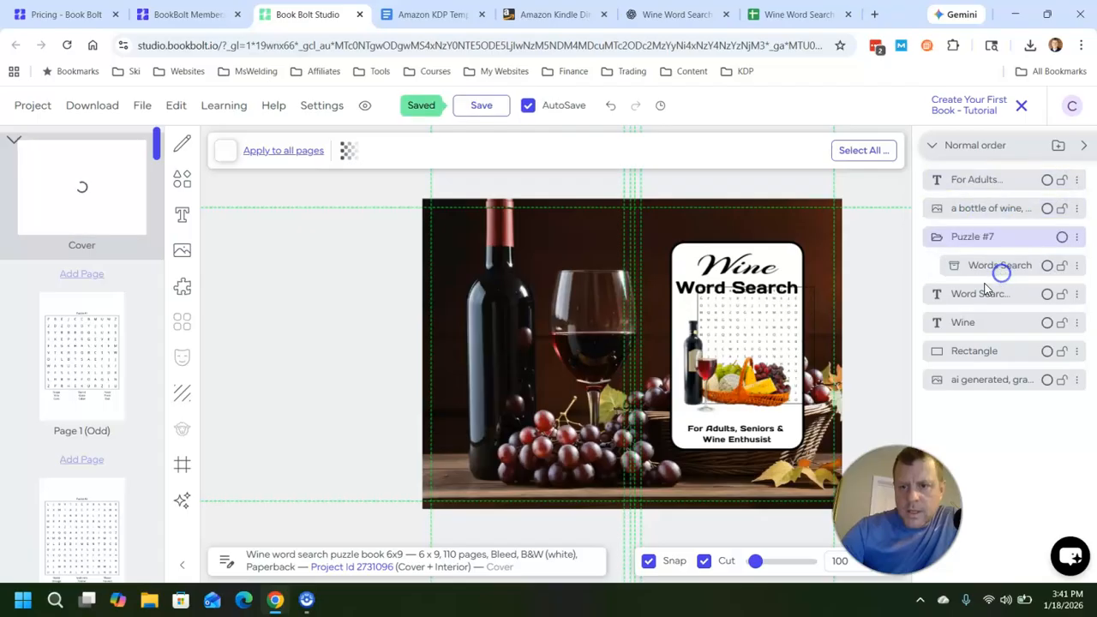
Step: Center the word search grid on the white panel, enlarge it slightly and lower it to clear the Word Search title
left_click_drag(779, 334, 752, 309)
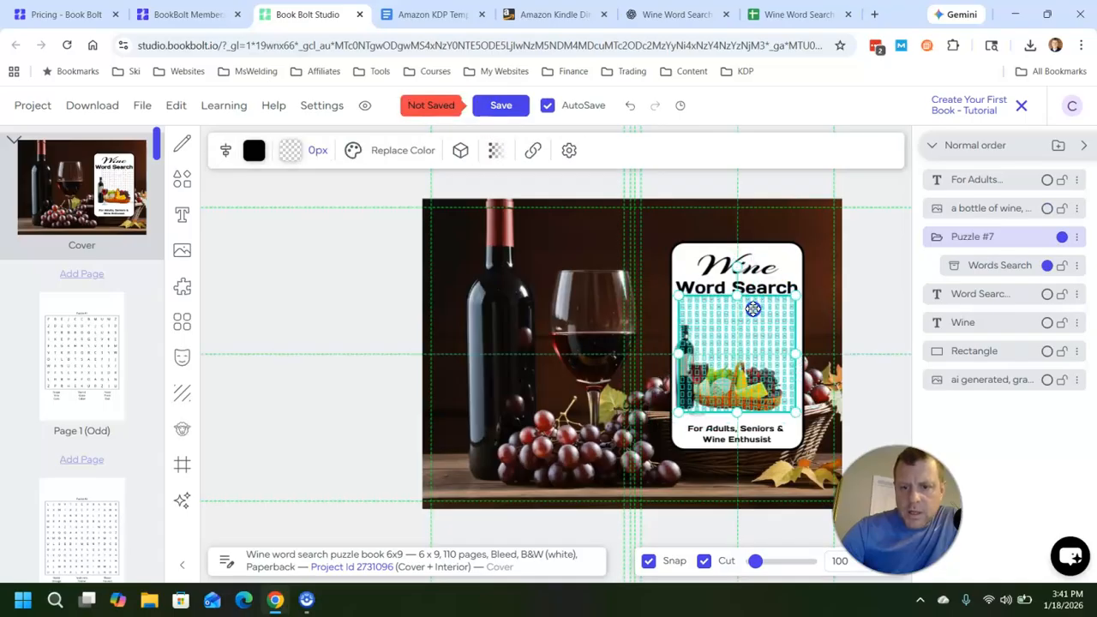
left_click(837, 311)
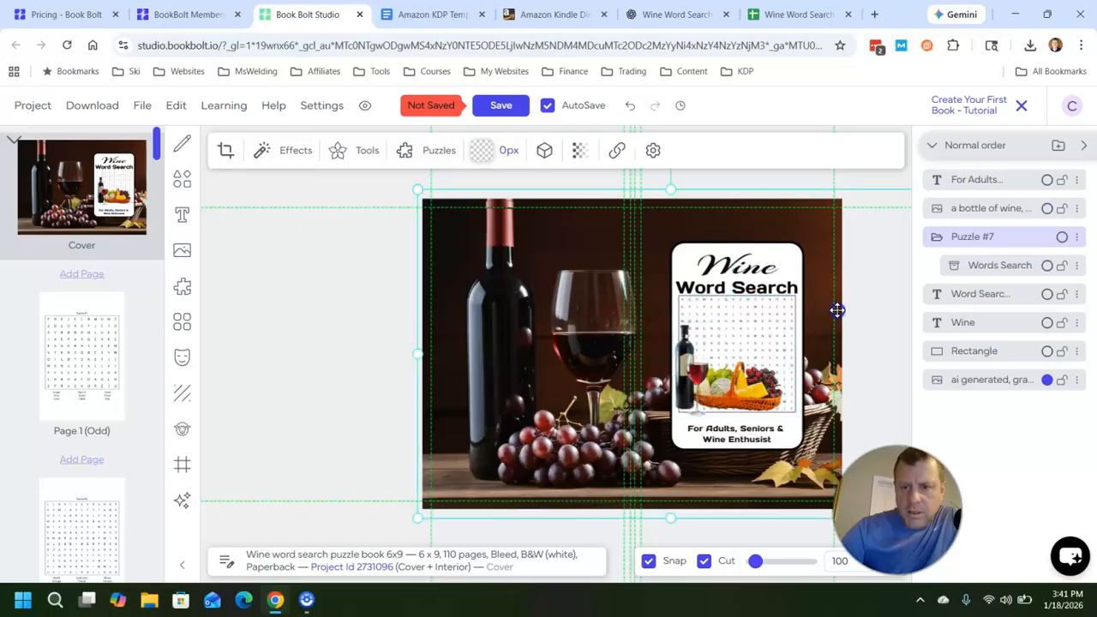
left_click(755, 314)
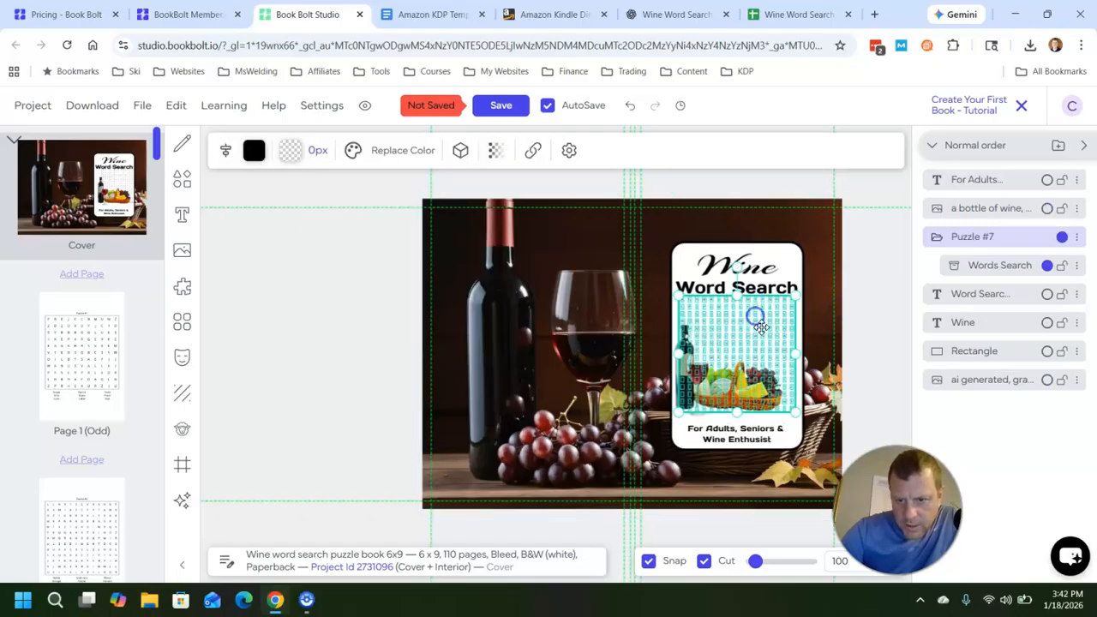
left_click_drag(799, 416, 798, 417)
left_click(776, 378)
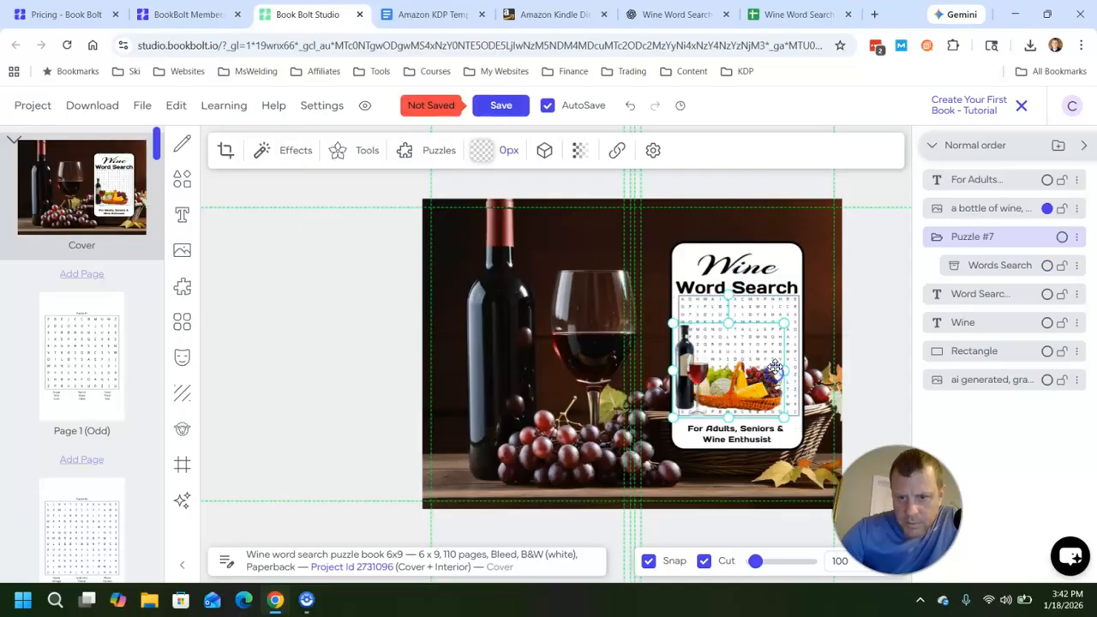
left_click_drag(774, 315, 771, 316)
Step: Reposition the bottle-and-fruit-basket picture lower and centered over the bottom of the grid, just above the subtitle
left_click(744, 385)
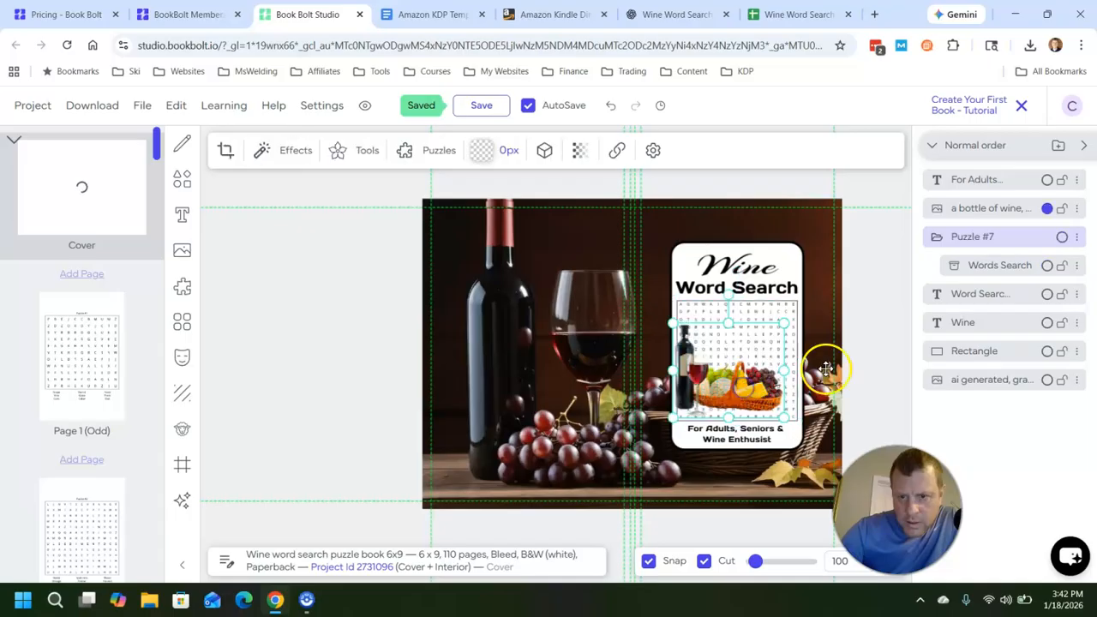
left_click_drag(692, 372, 694, 383)
left_click(820, 338)
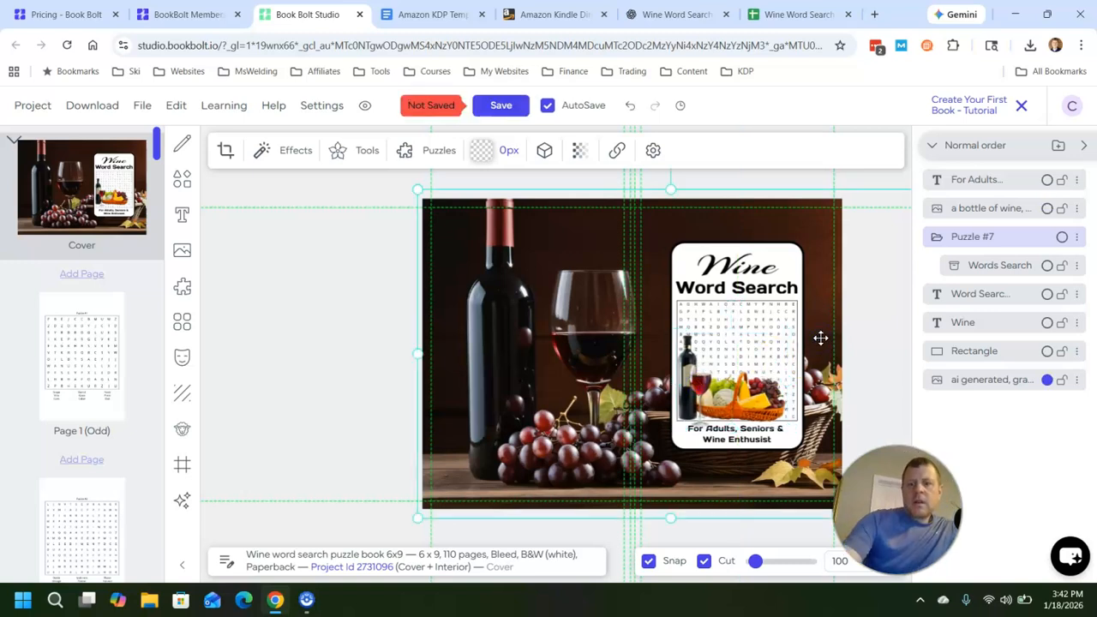
left_click(782, 358)
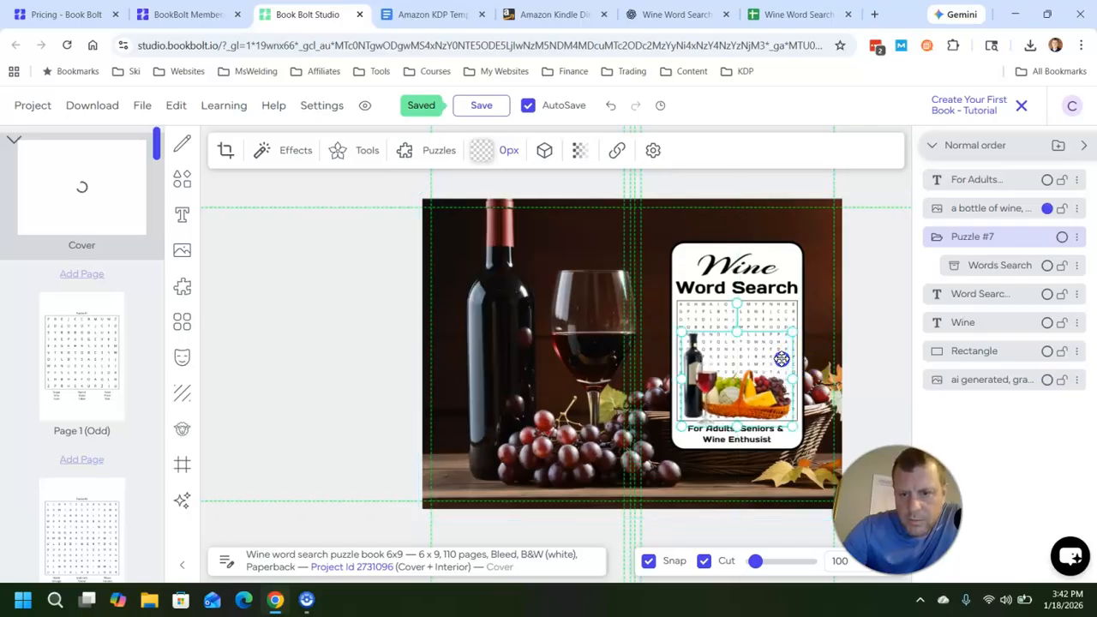
left_click(838, 329)
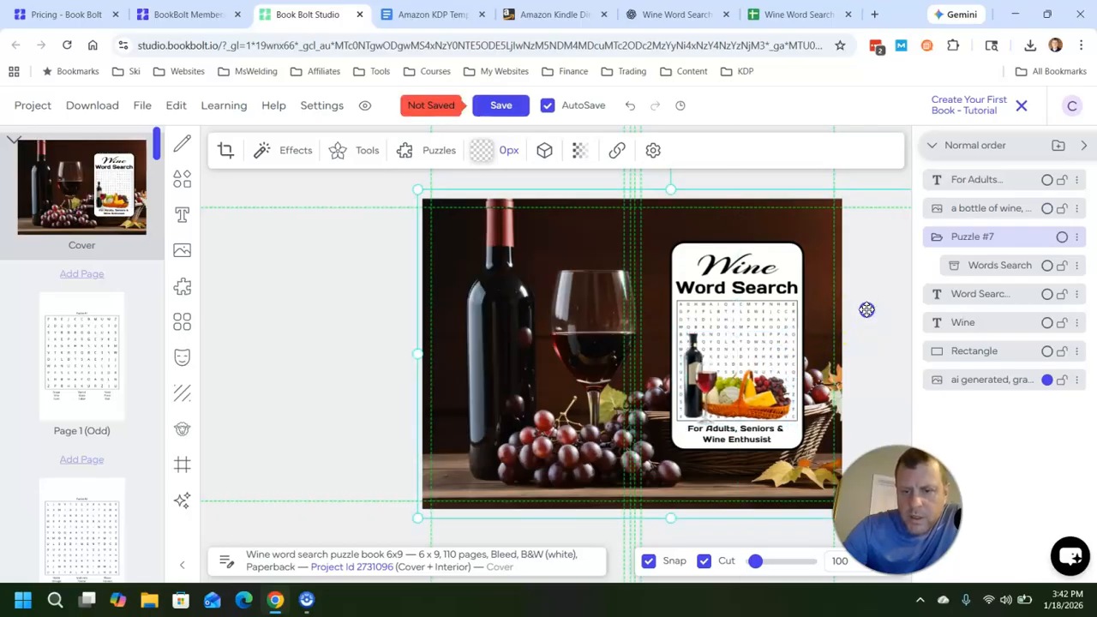
left_click(817, 294)
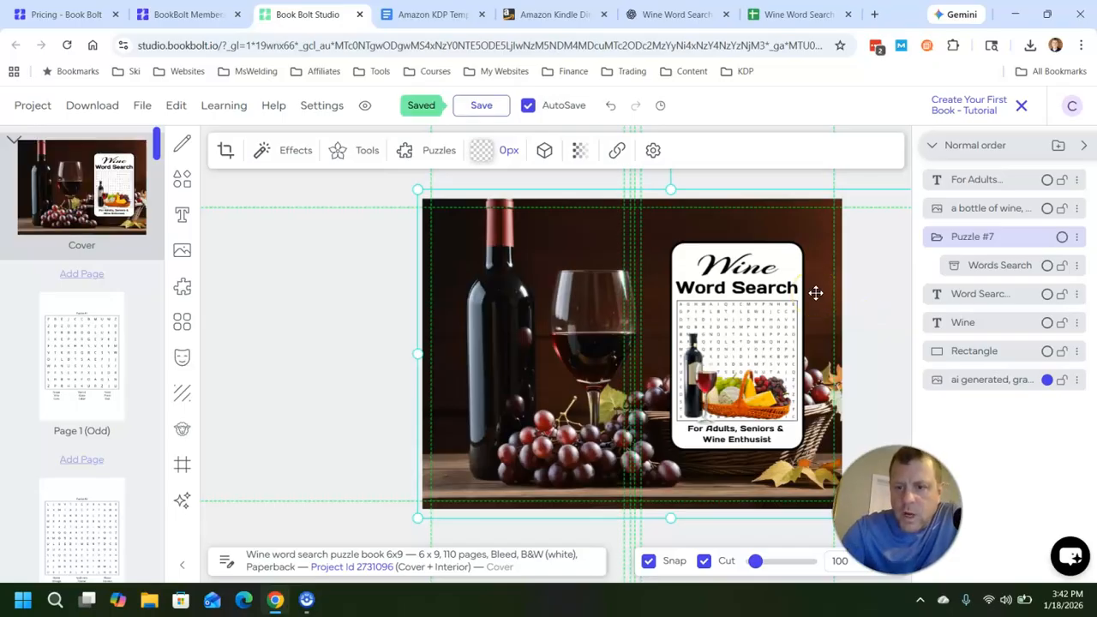
left_click(819, 287)
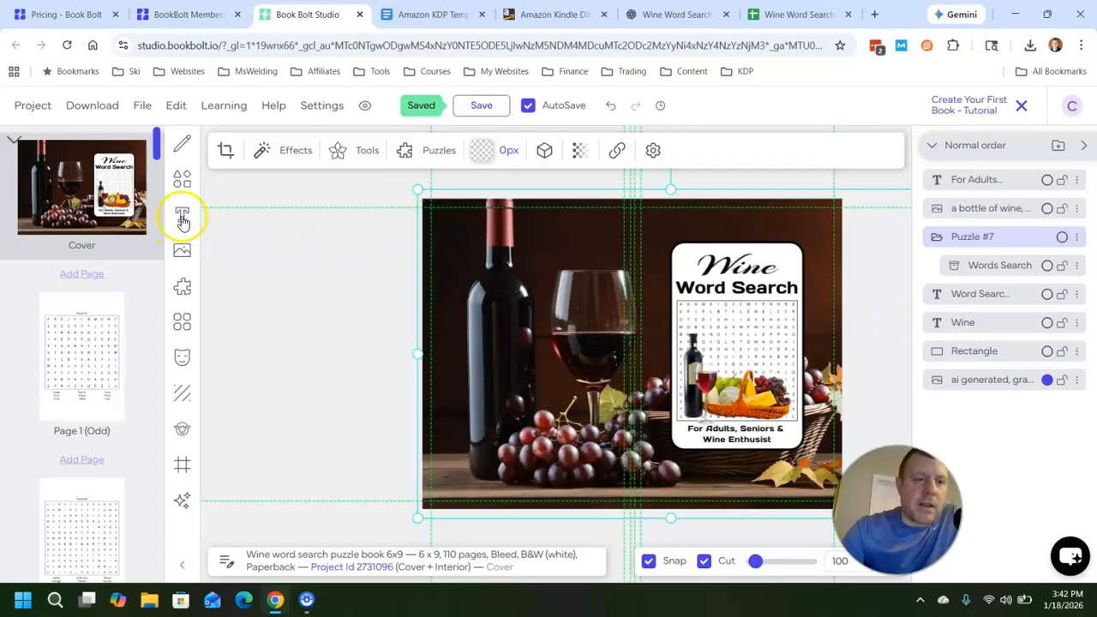
left_click(182, 182)
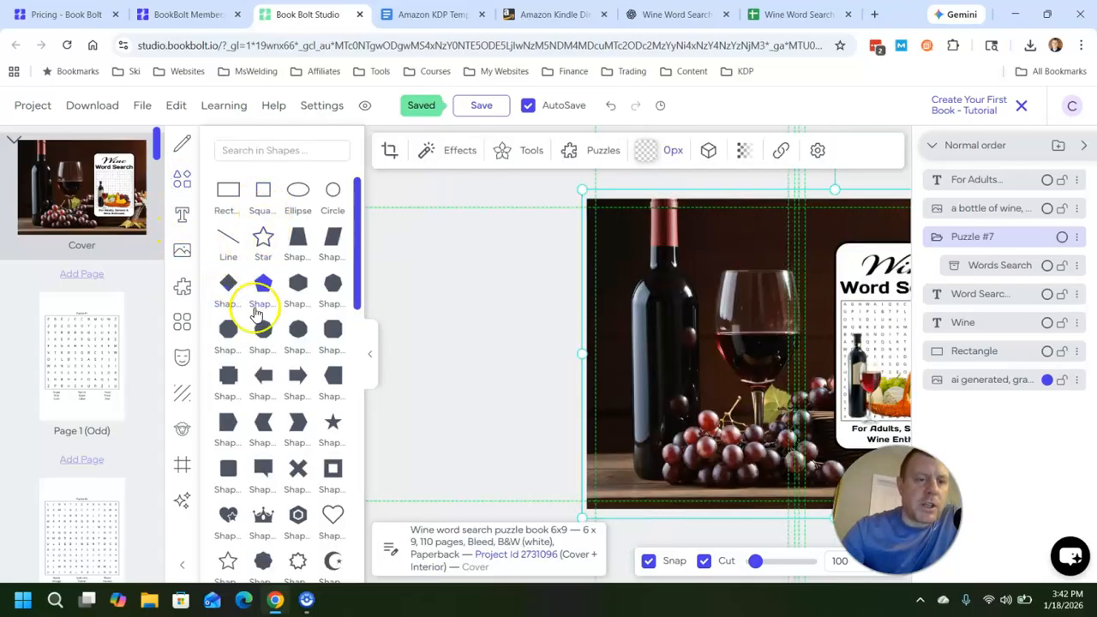
scroll(258, 326, "down", 2)
scroll(264, 250, "down", 3)
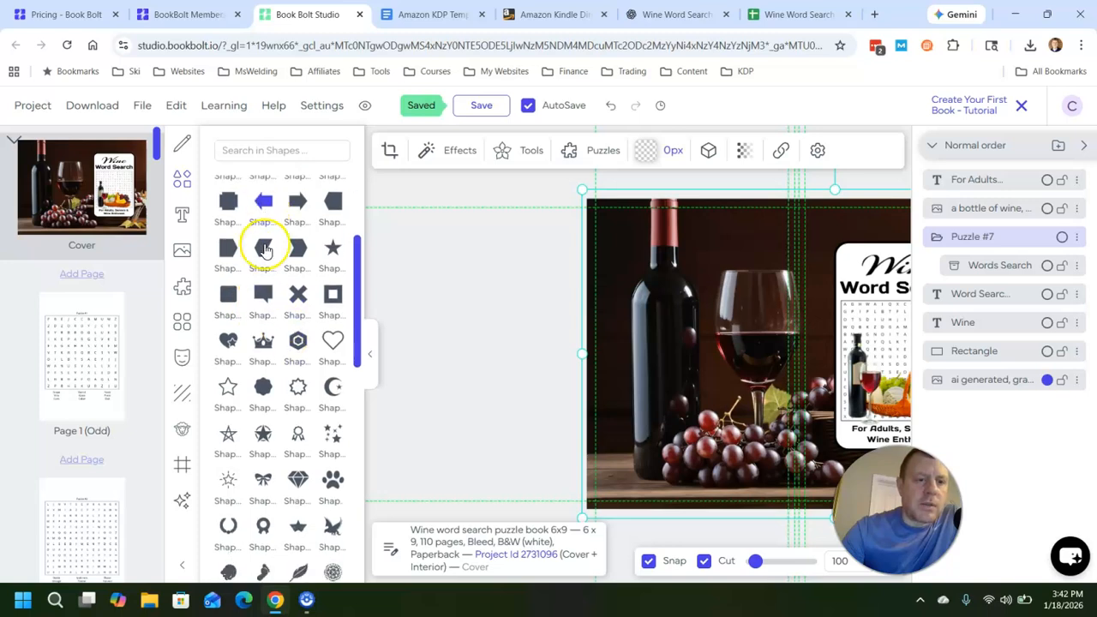
scroll(264, 251, "down", 1)
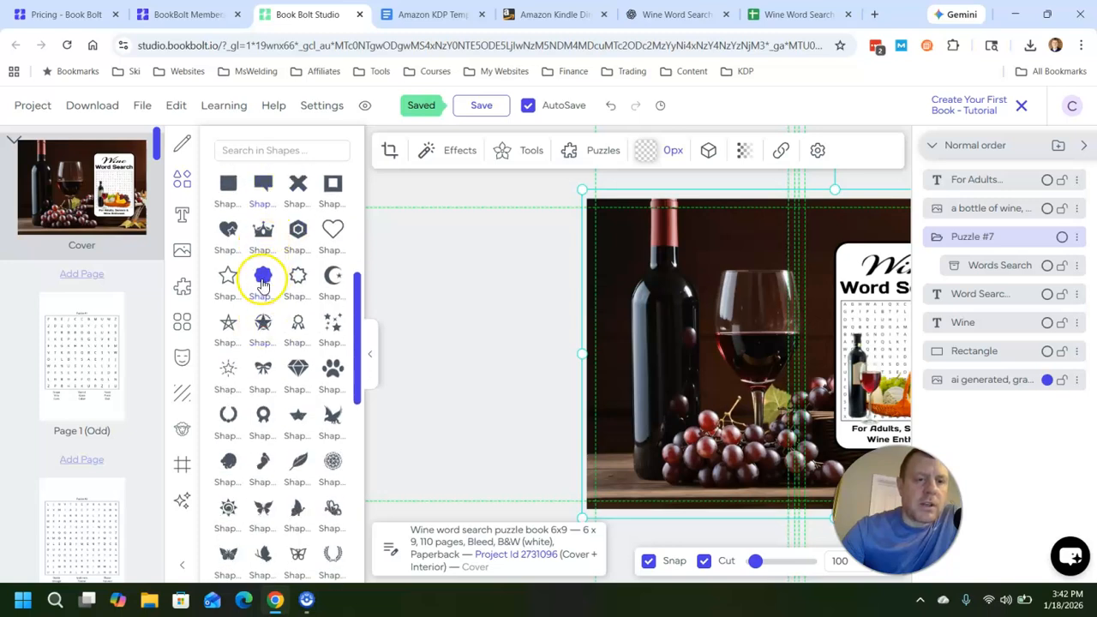
scroll(266, 339, "down", 7)
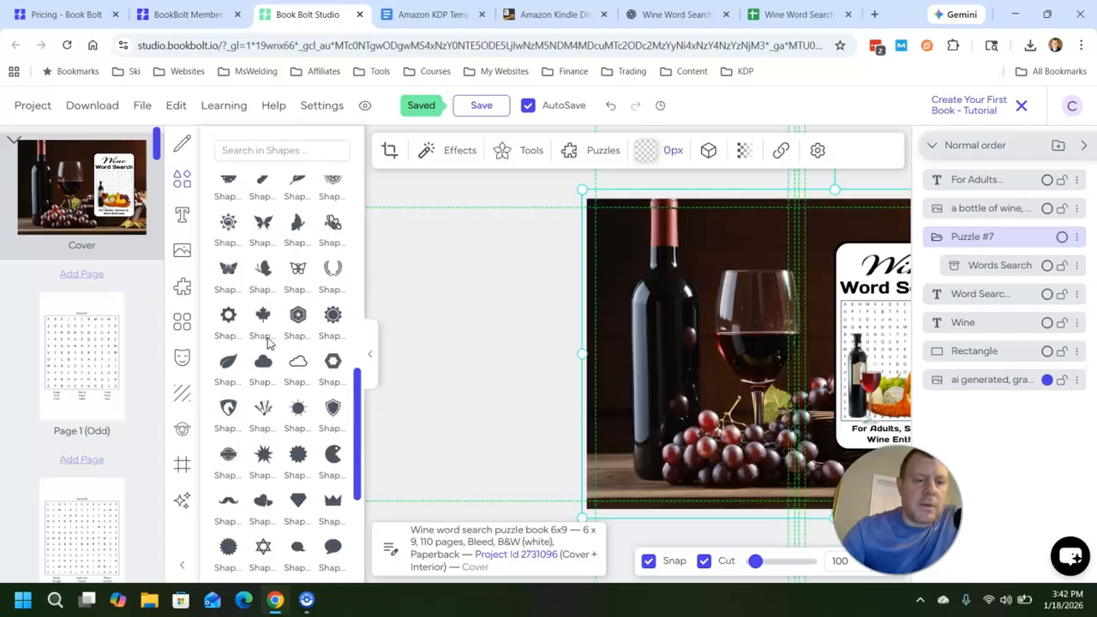
left_click(298, 454)
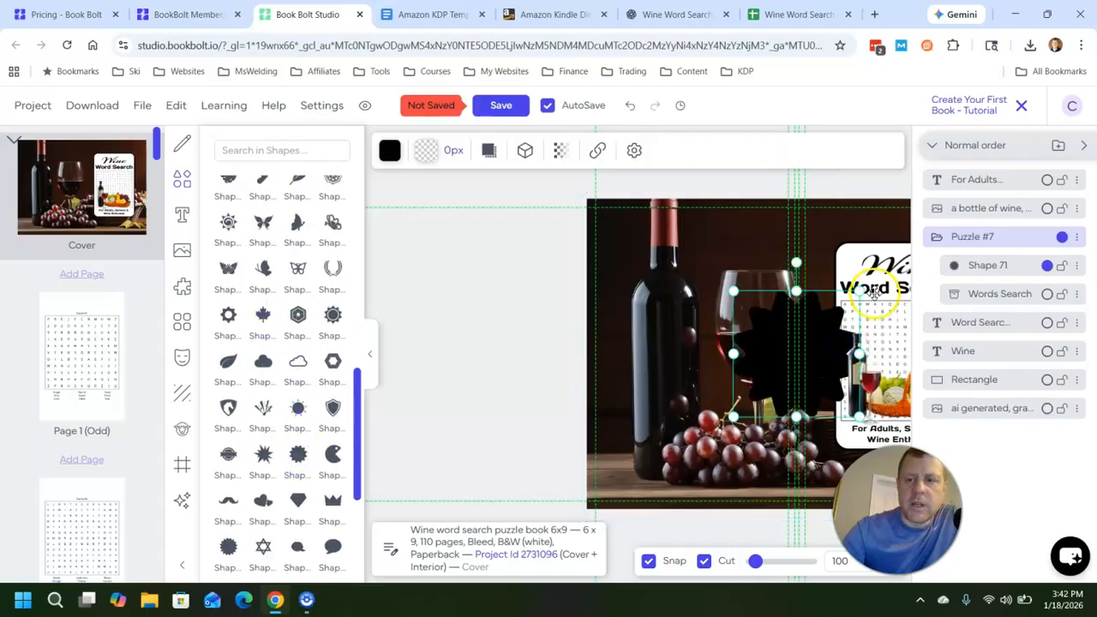
left_click(1085, 144)
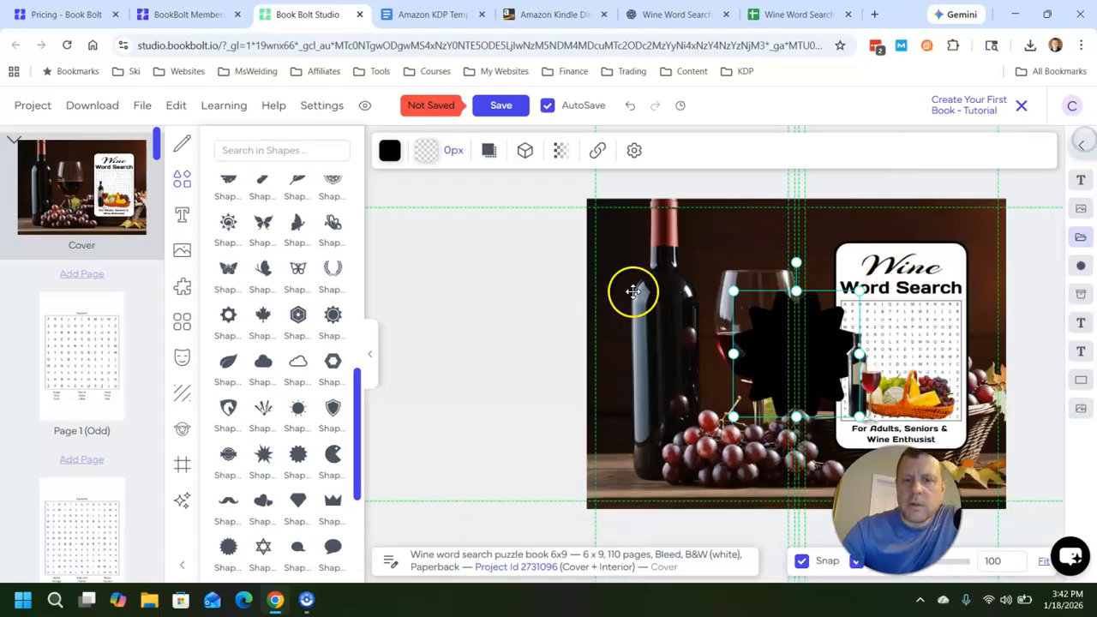
left_click(371, 352)
left_click_drag(635, 356, 801, 307)
left_click_drag(840, 252, 775, 314)
left_click_drag(730, 342, 798, 303)
left_click(803, 310)
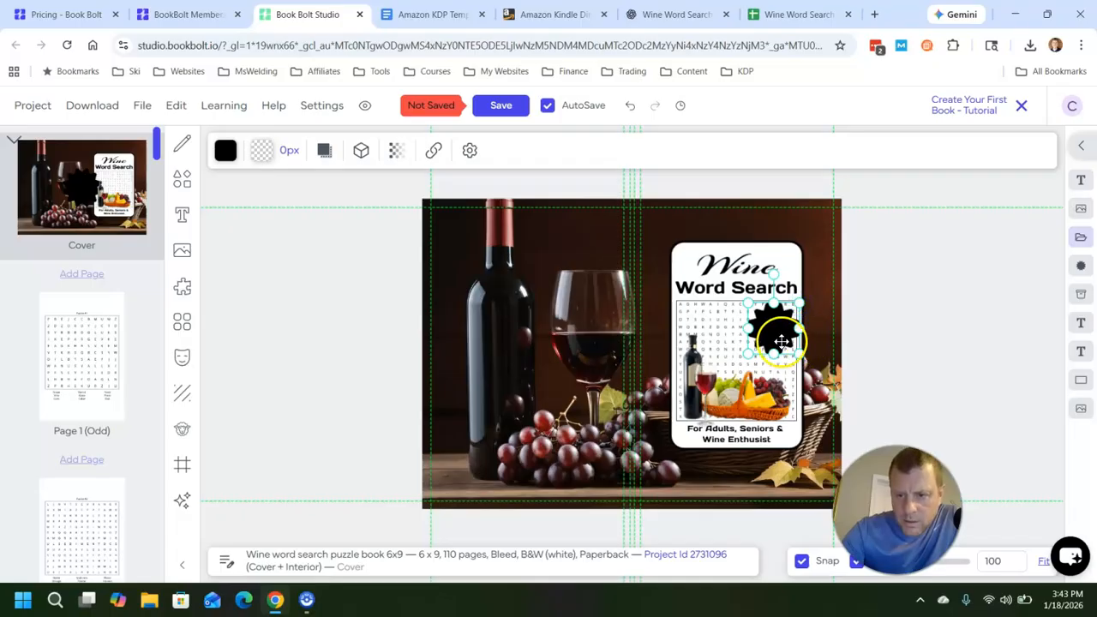
key("Delete")
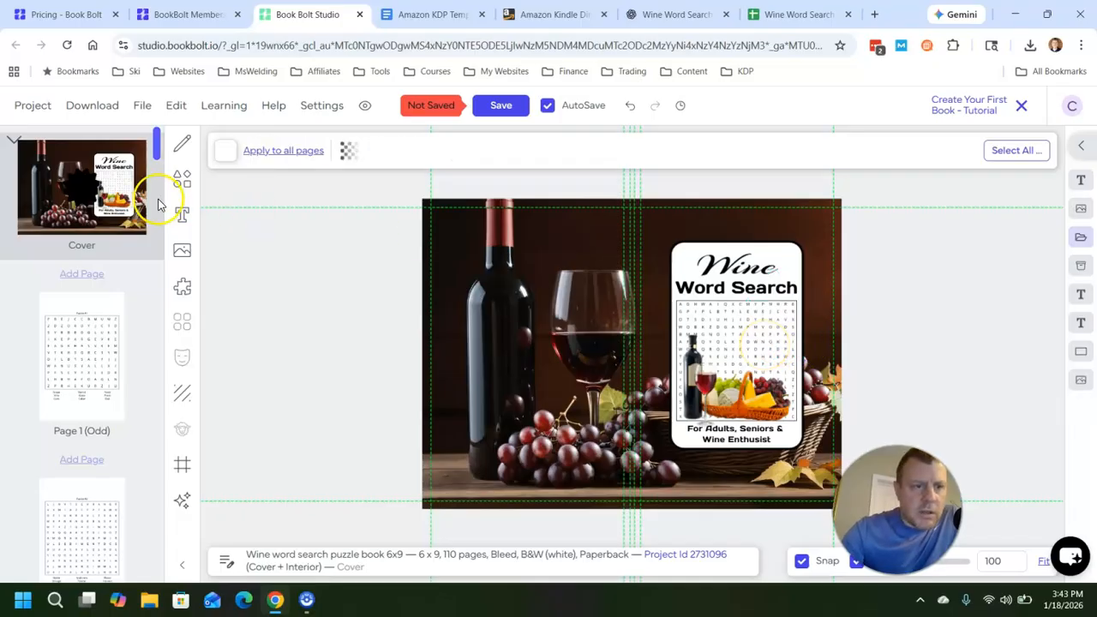
Step: Insert a many-pointed starburst shape on the cover, shrink it and place it over the upper-right corner of the word search grid
left_click(181, 177)
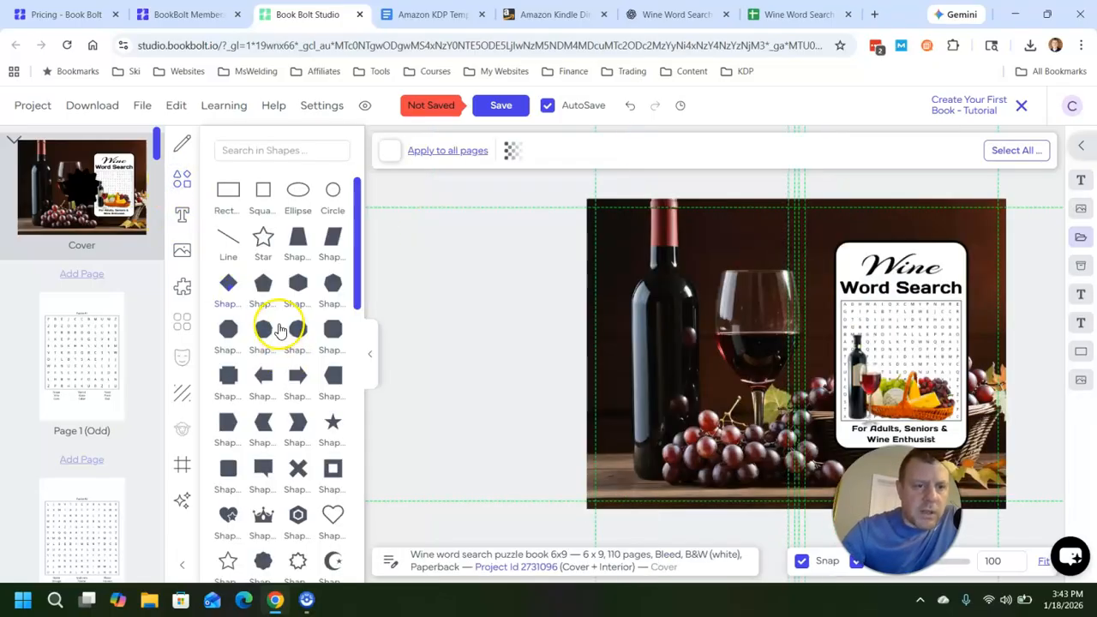
scroll(279, 322, "down", 3)
scroll(279, 323, "down", 12)
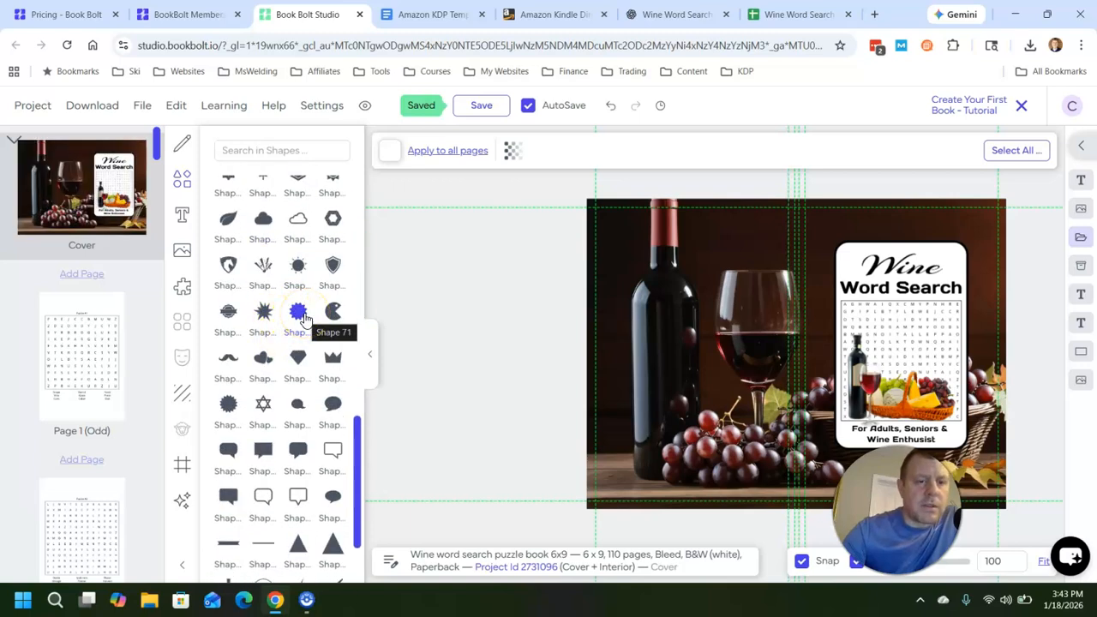
left_click(228, 404)
left_click_drag(828, 350, 976, 321)
left_click_drag(1008, 270, 934, 316)
mouse_move(934, 315)
left_mouse_down()
mouse_move(942, 300)
mouse_move(973, 296)
mouse_move(942, 321)
left_mouse_up()
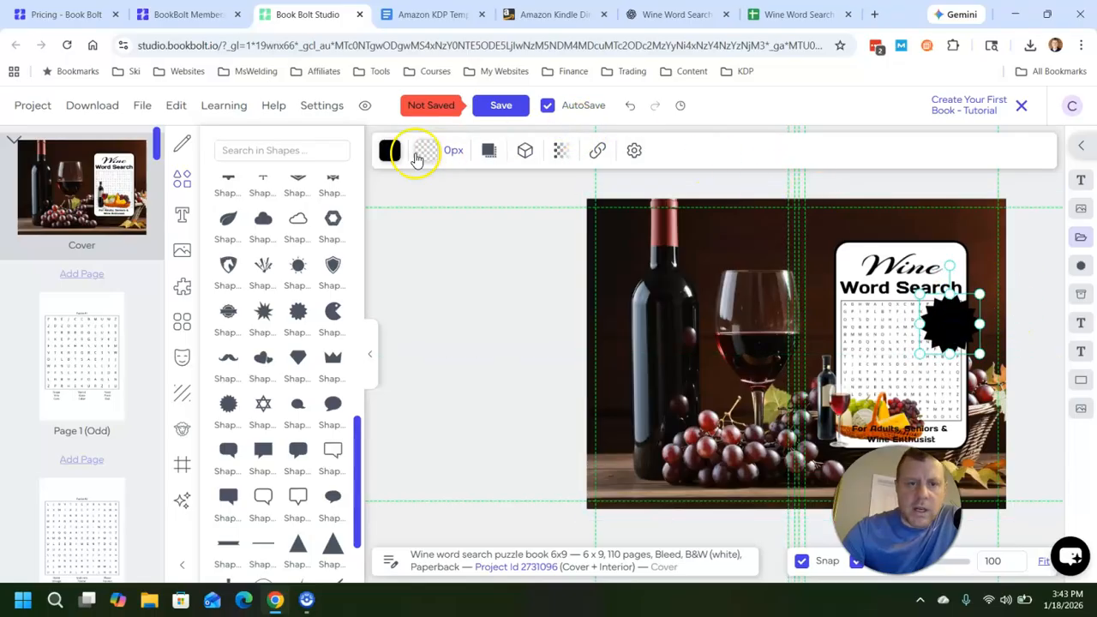
Step: Fill the starburst dark red and move the bottle-and-fruit-basket picture back over the lower part of the grid, above the subtitle
left_click(387, 153)
left_click(566, 223)
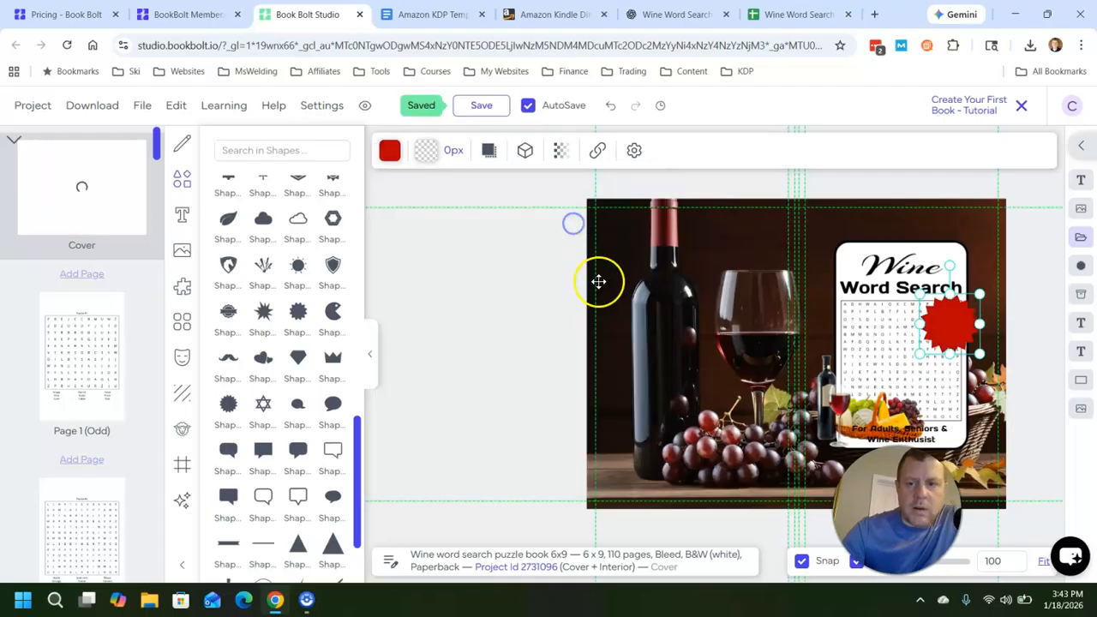
left_click_drag(951, 326, 948, 329)
left_click_drag(849, 441, 905, 400)
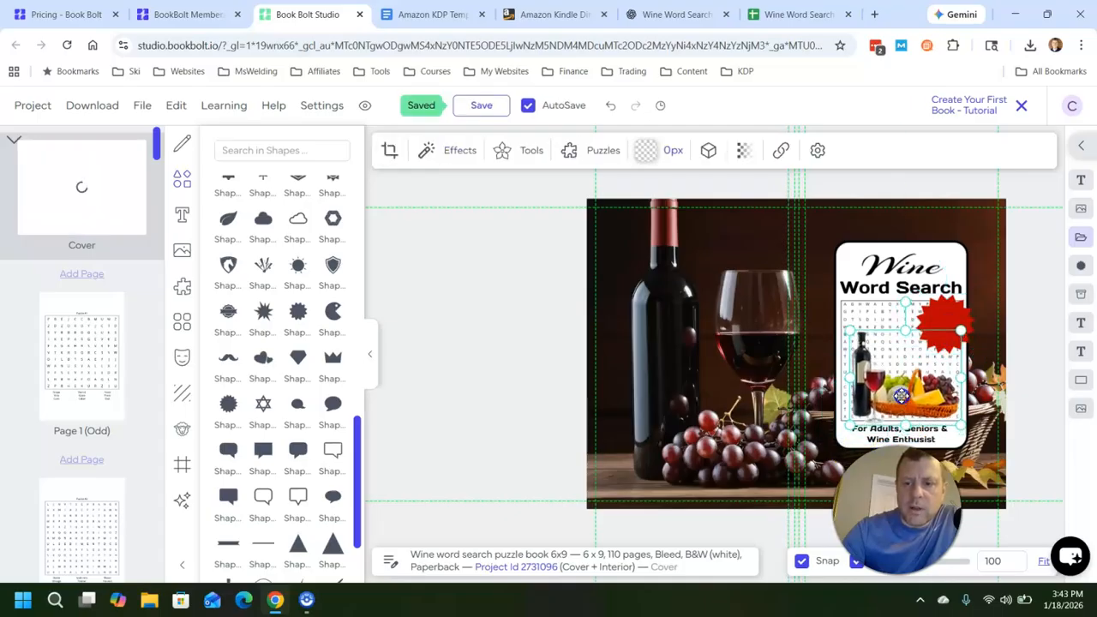
left_click(1013, 253)
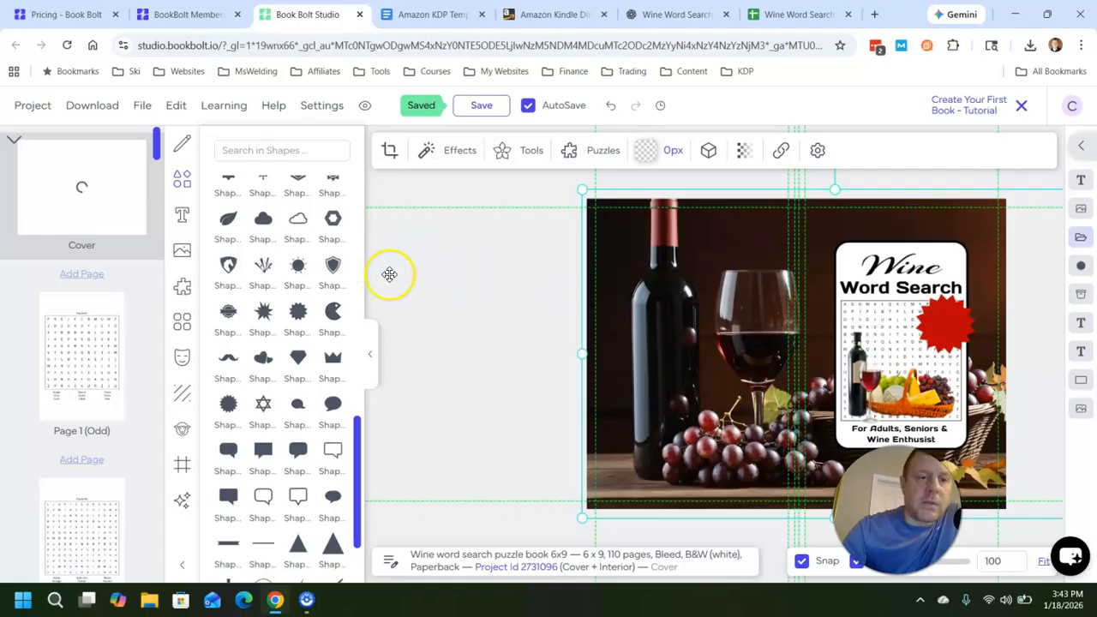
Step: Give the red starburst a solid black stroke 10 px wide
left_click(940, 323)
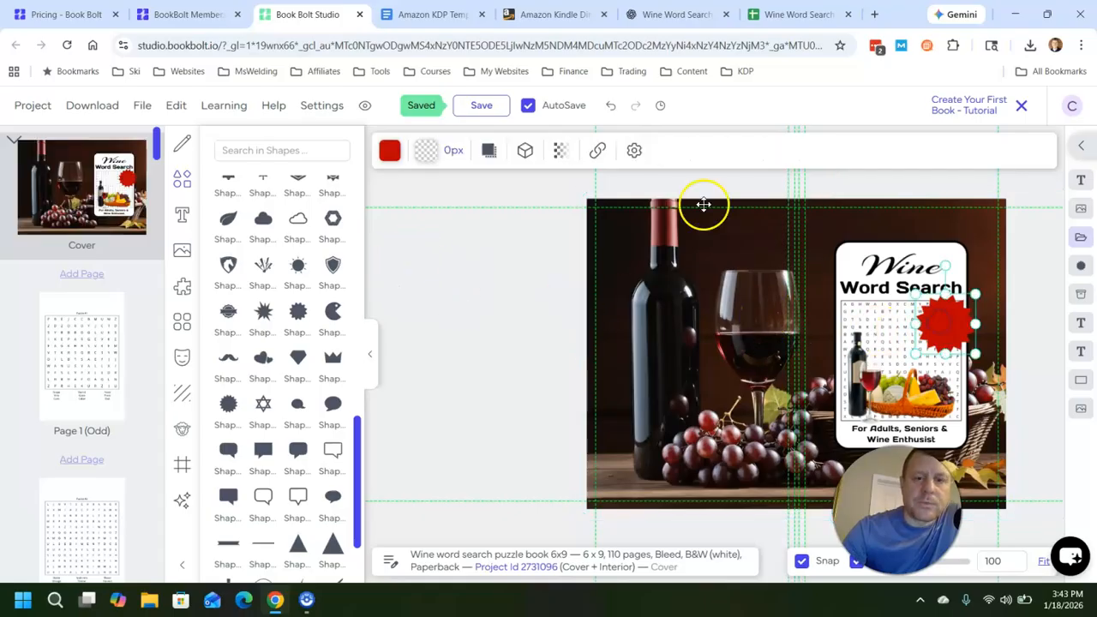
left_click(426, 152)
left_click(457, 288)
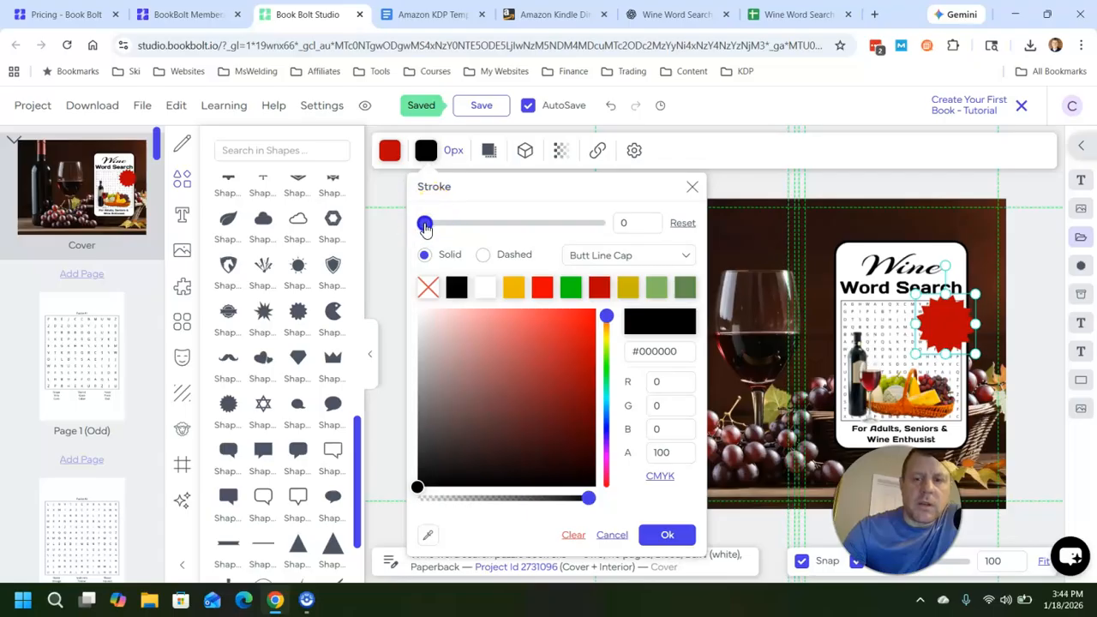
left_click_drag(425, 225, 428, 225)
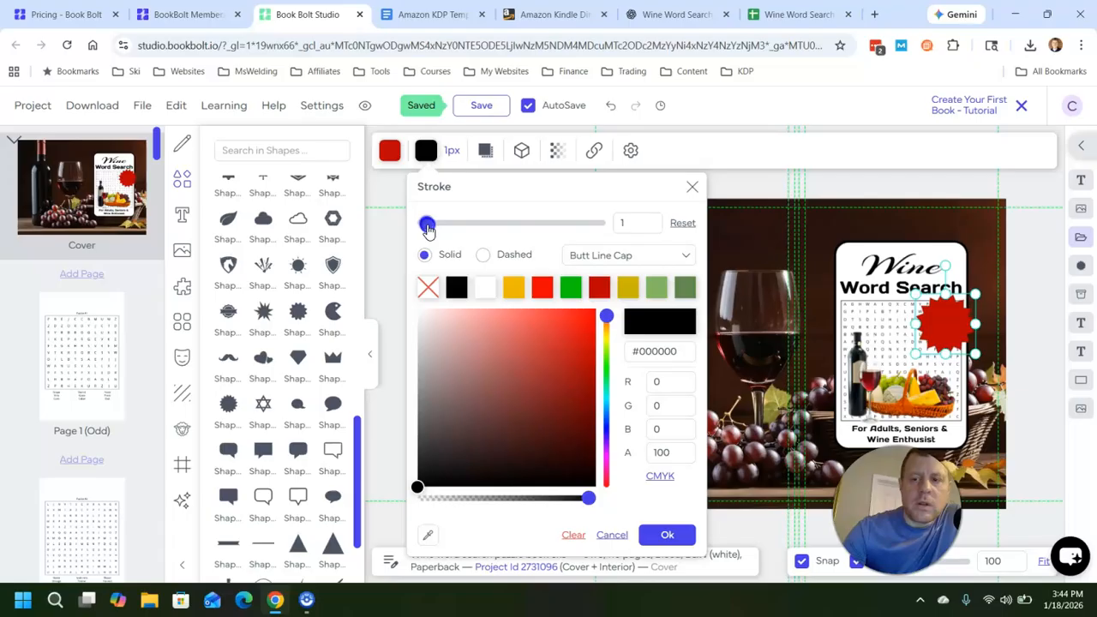
left_click(375, 248)
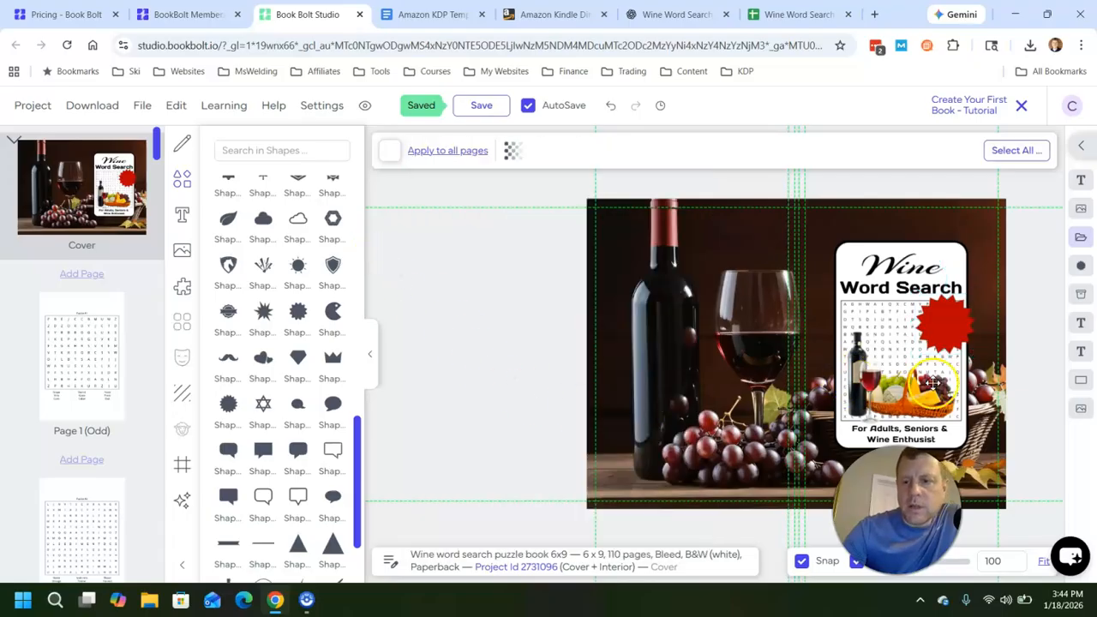
left_click(956, 316)
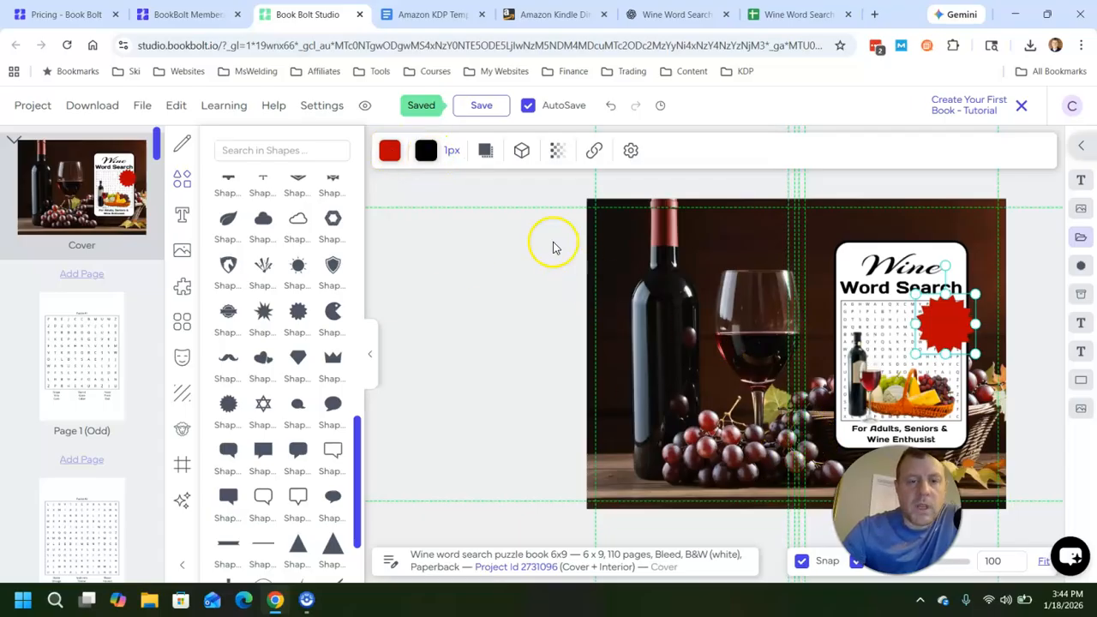
left_click(426, 151)
mouse_move(430, 228)
left_mouse_down()
mouse_move(453, 228)
mouse_move(442, 232)
left_mouse_up()
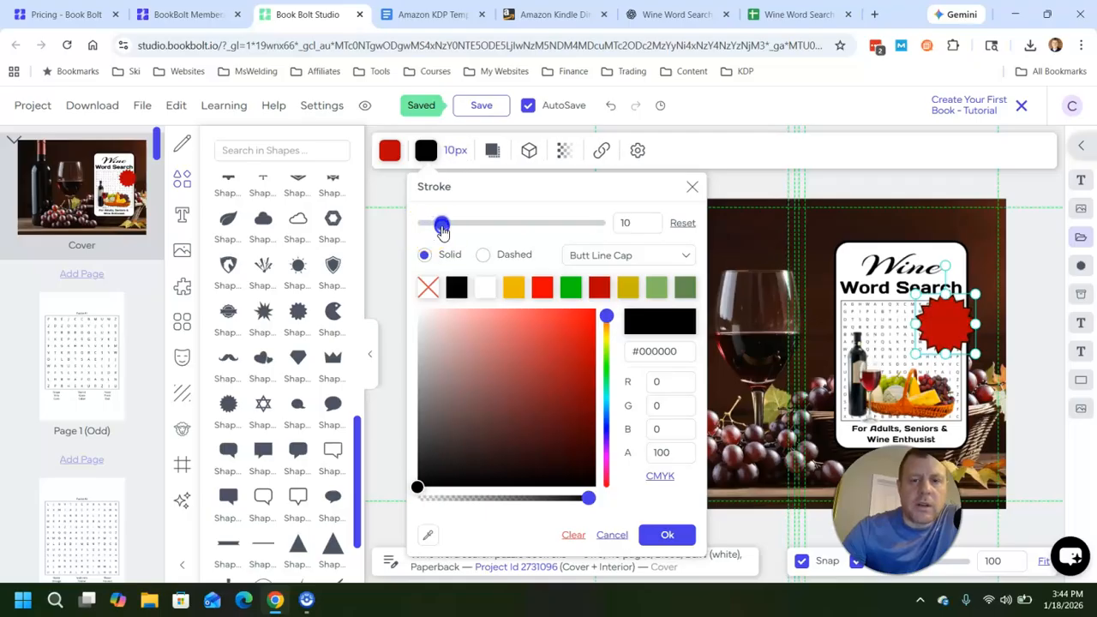
left_click(390, 274)
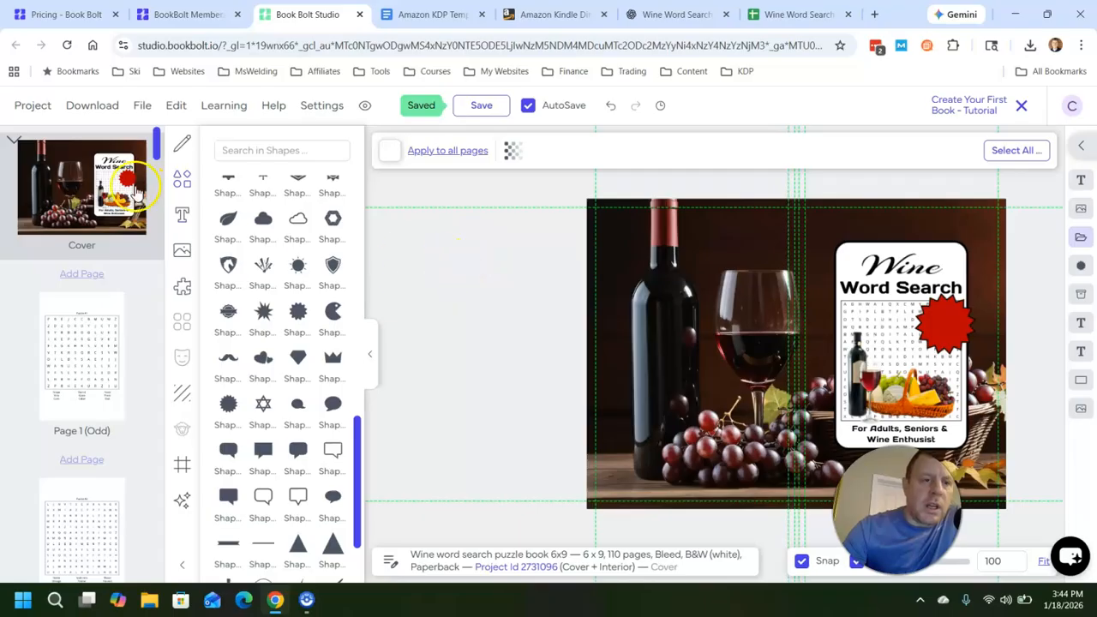
Step: Add a heading reading "50+" in the upper middle of the red starburst
left_click(178, 214)
left_click(175, 212)
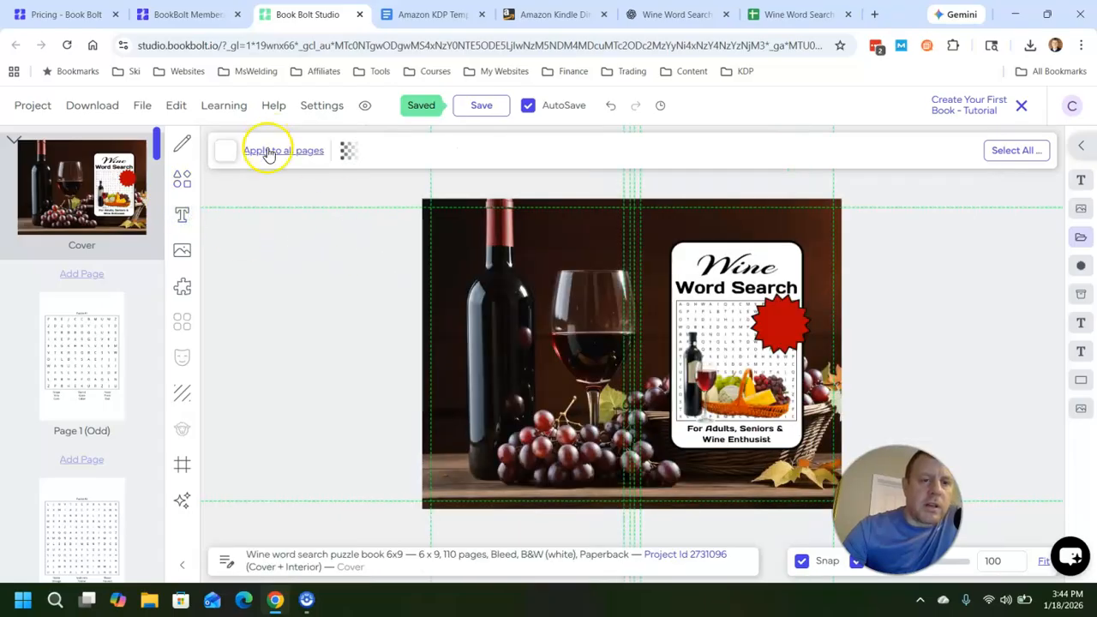
left_click(184, 216)
left_click(282, 151)
left_click_drag(791, 276, 953, 319)
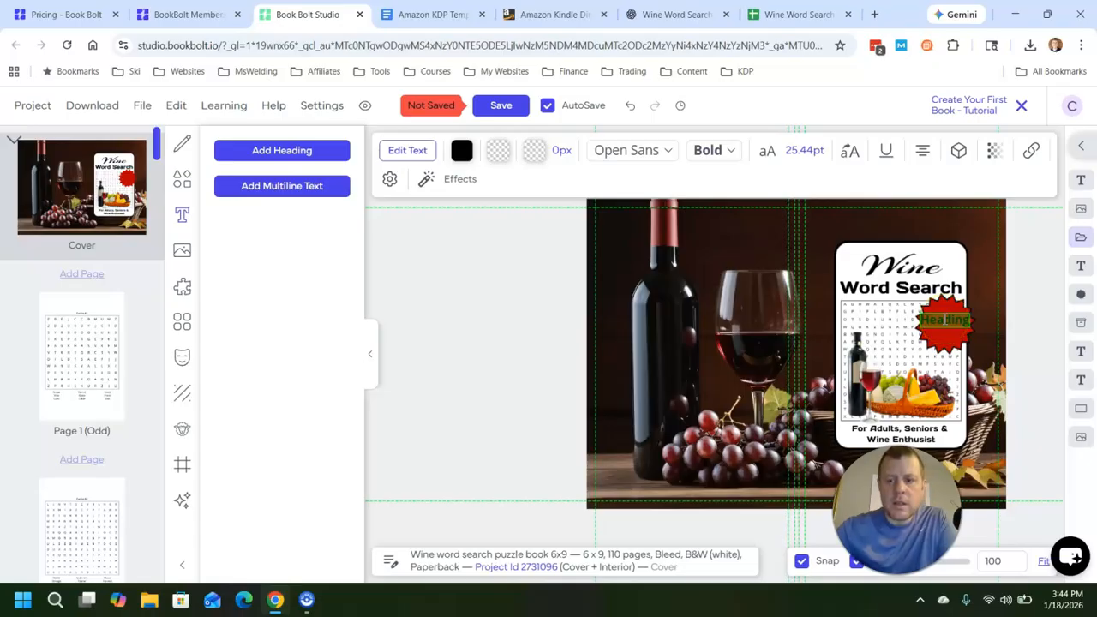
key("BackSpace")
left_click(947, 322)
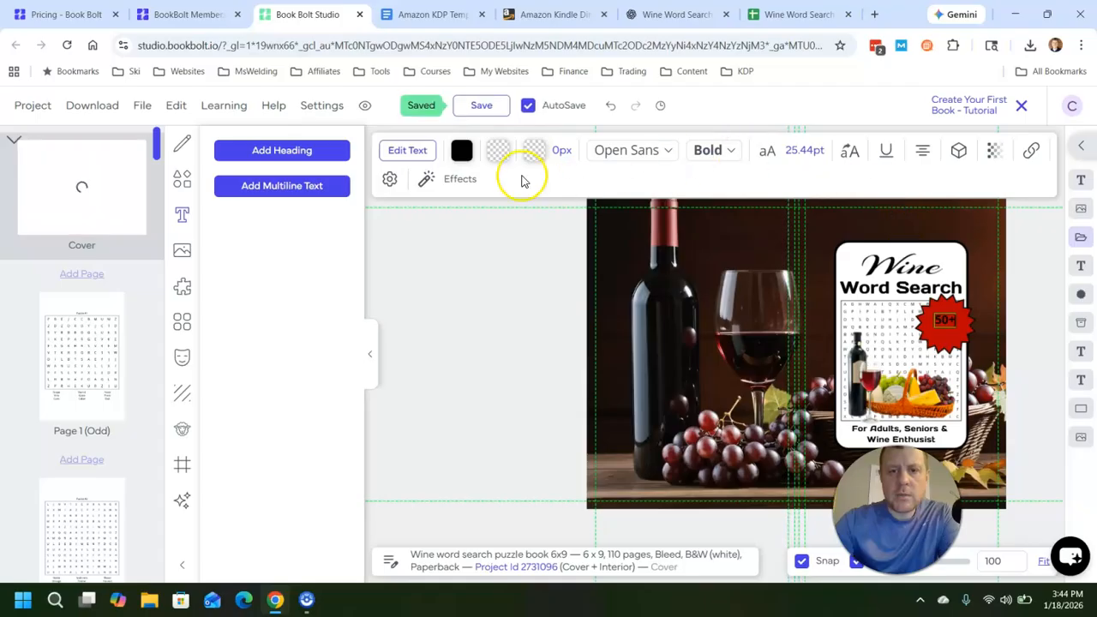
Step: Set the text color of the "50+" heading to white
left_click(460, 154)
left_click(490, 228)
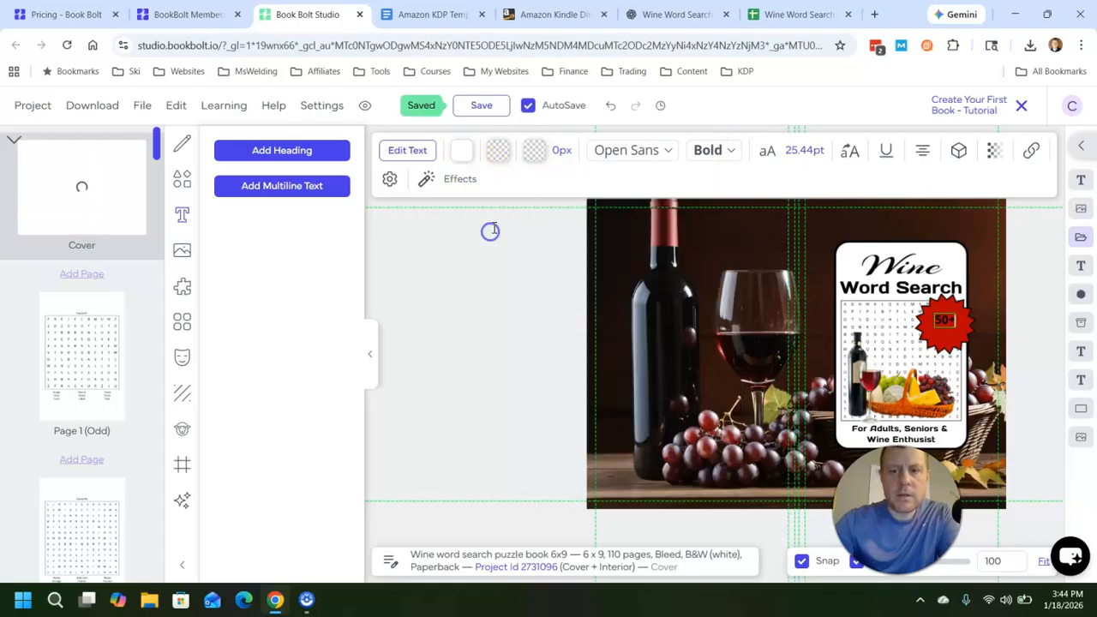
left_click(948, 320)
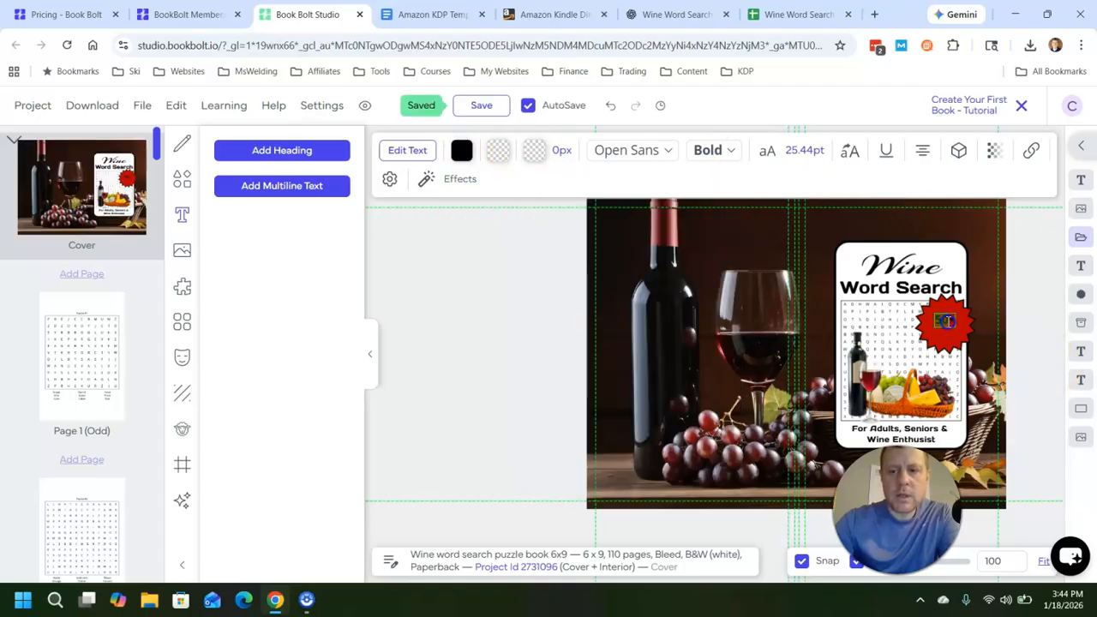
left_click(461, 151)
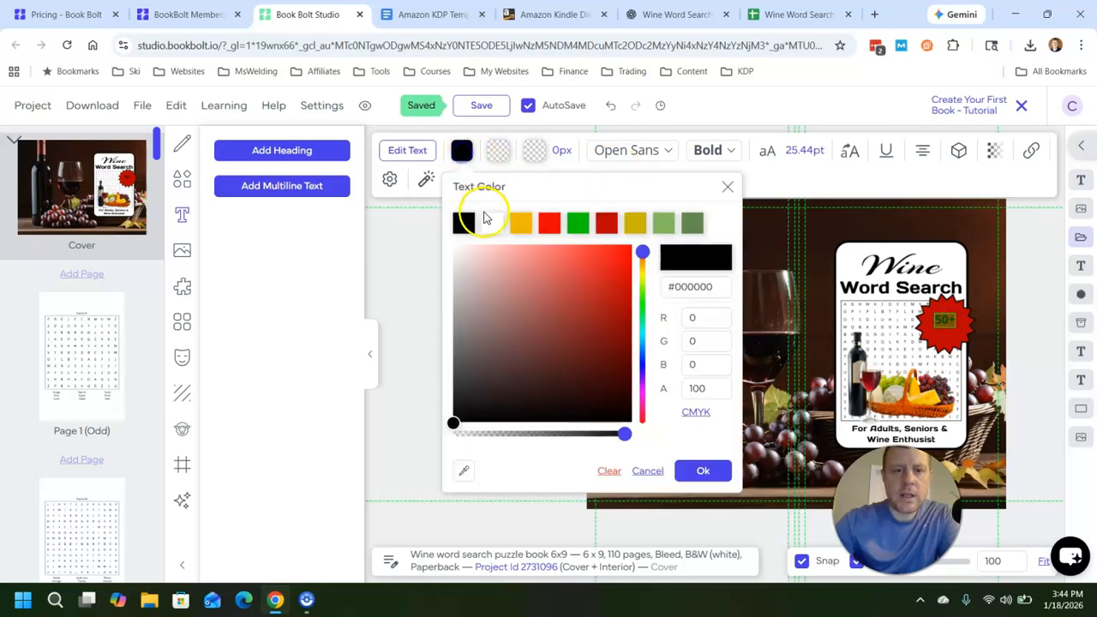
left_click(490, 219)
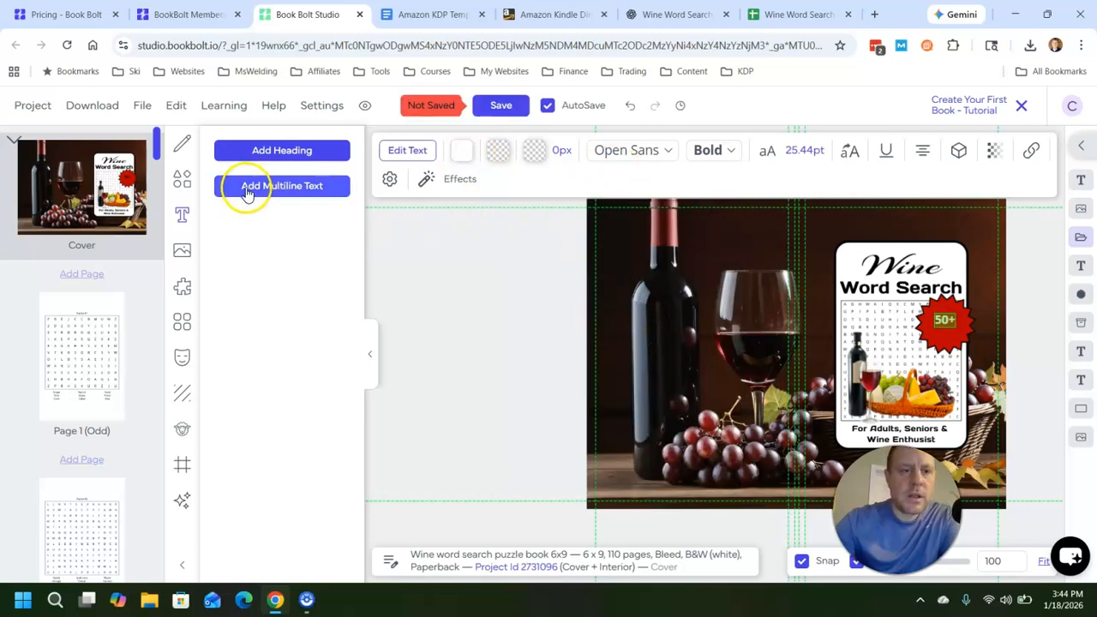
left_click(928, 337)
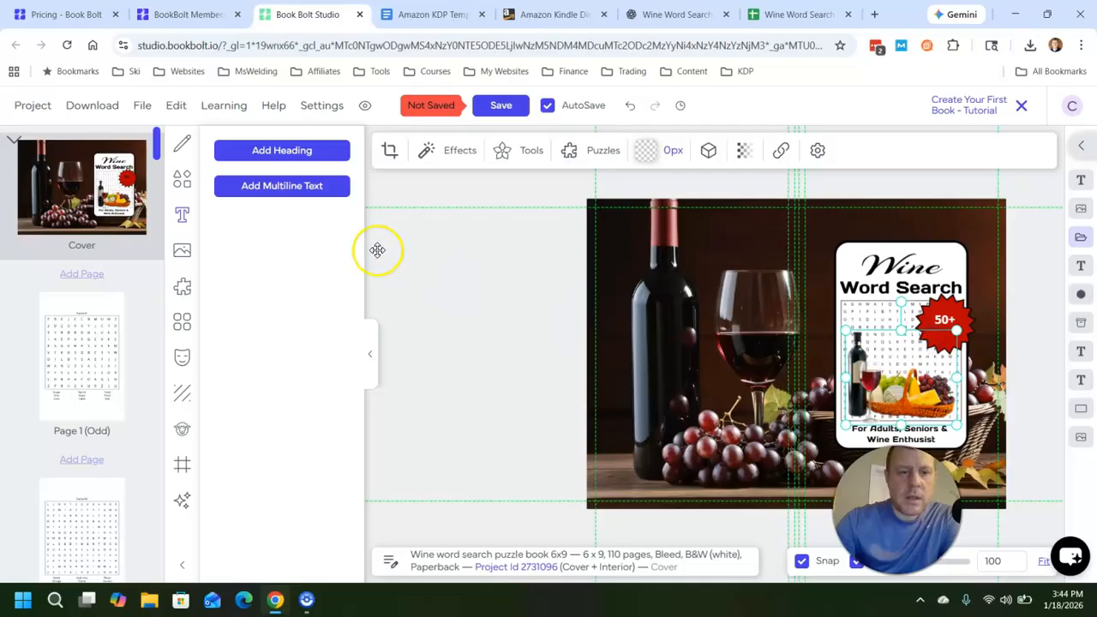
Step: Add a second heading, scale it to about 26 pt and place it directly below "50+" on the starburst
left_click(181, 214)
left_click(860, 353)
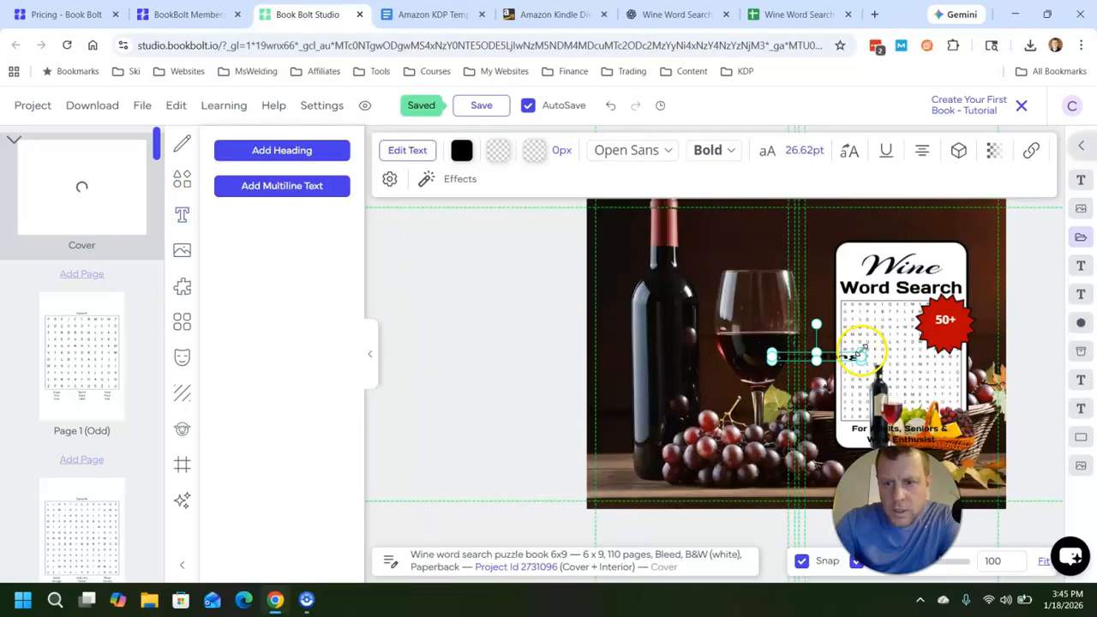
left_click_drag(863, 346, 864, 328)
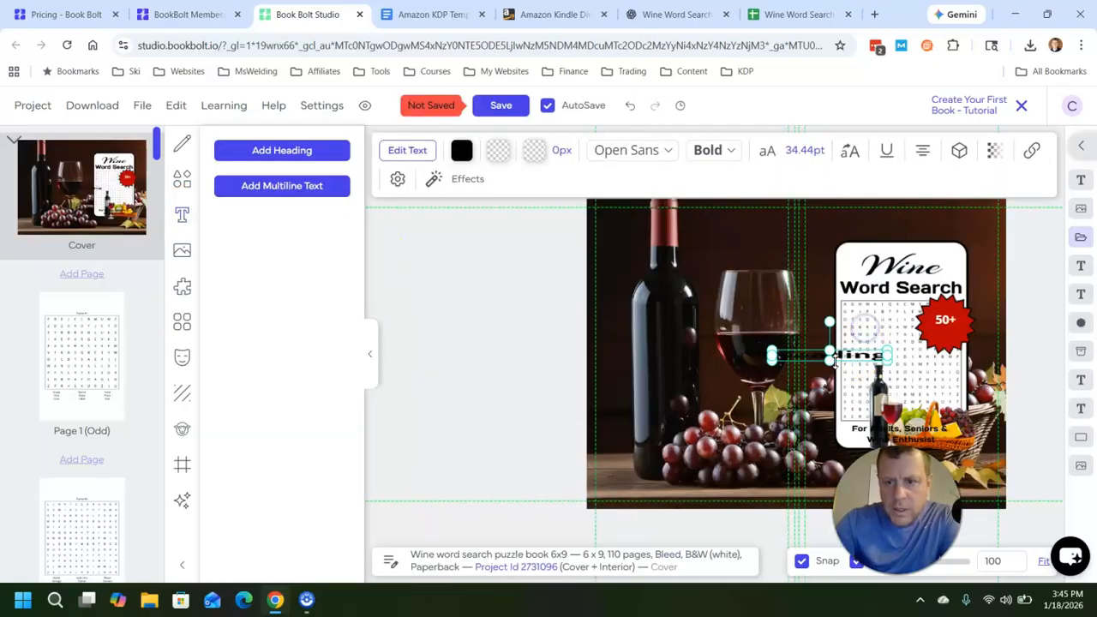
left_click_drag(831, 363, 955, 335)
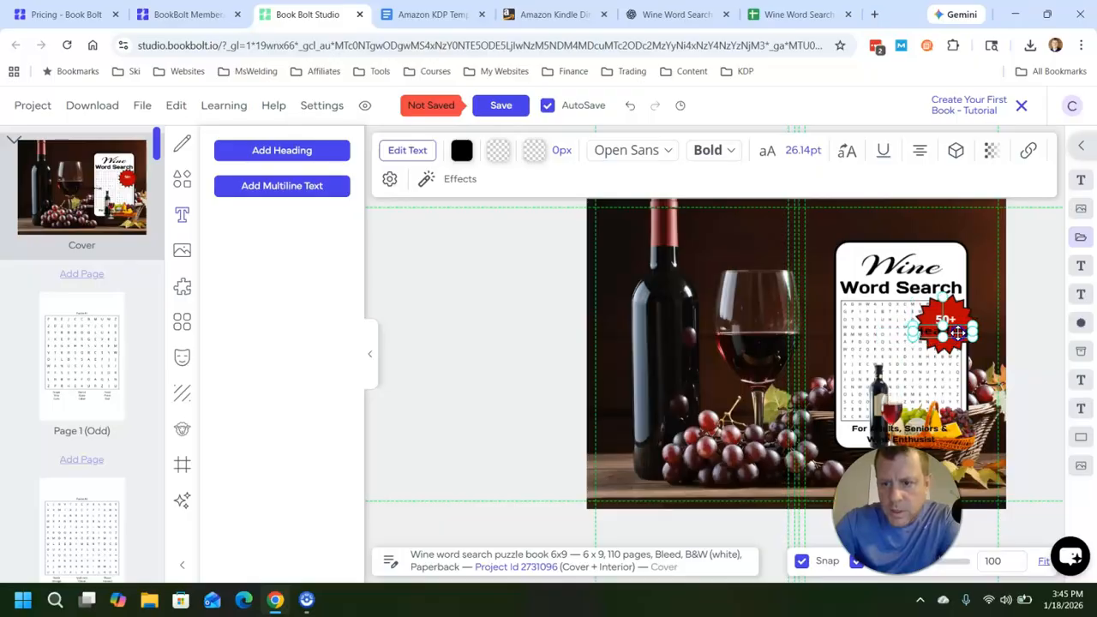
Step: Enter "Puzzles" as the second heading's text, scale it to about 20.5 pt and center it below "50+" on the starburst
type("Puzz")
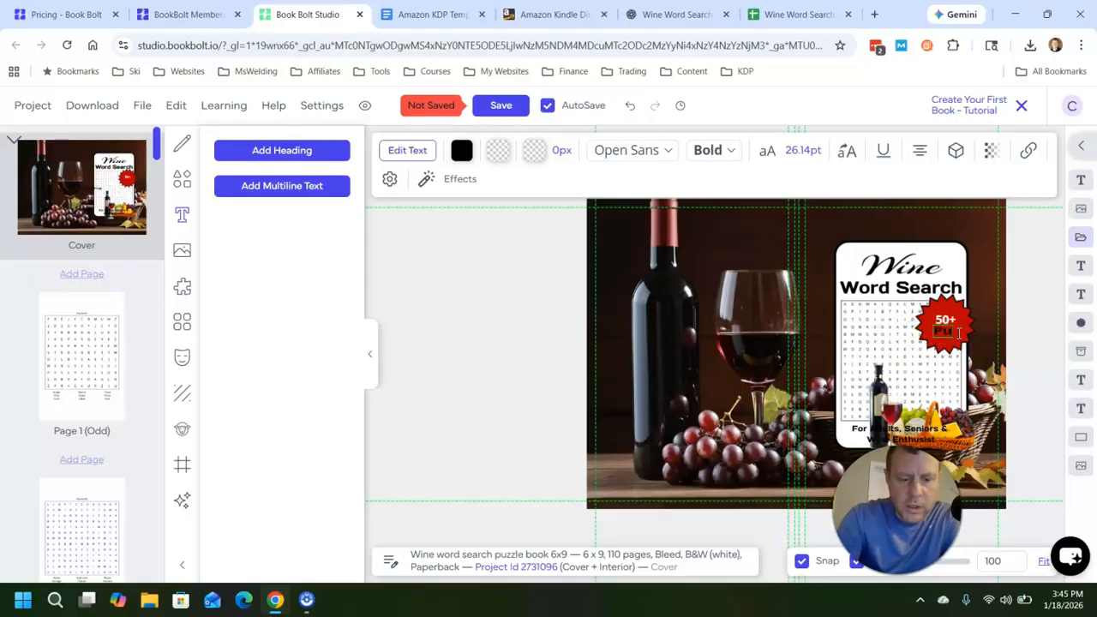
type("les")
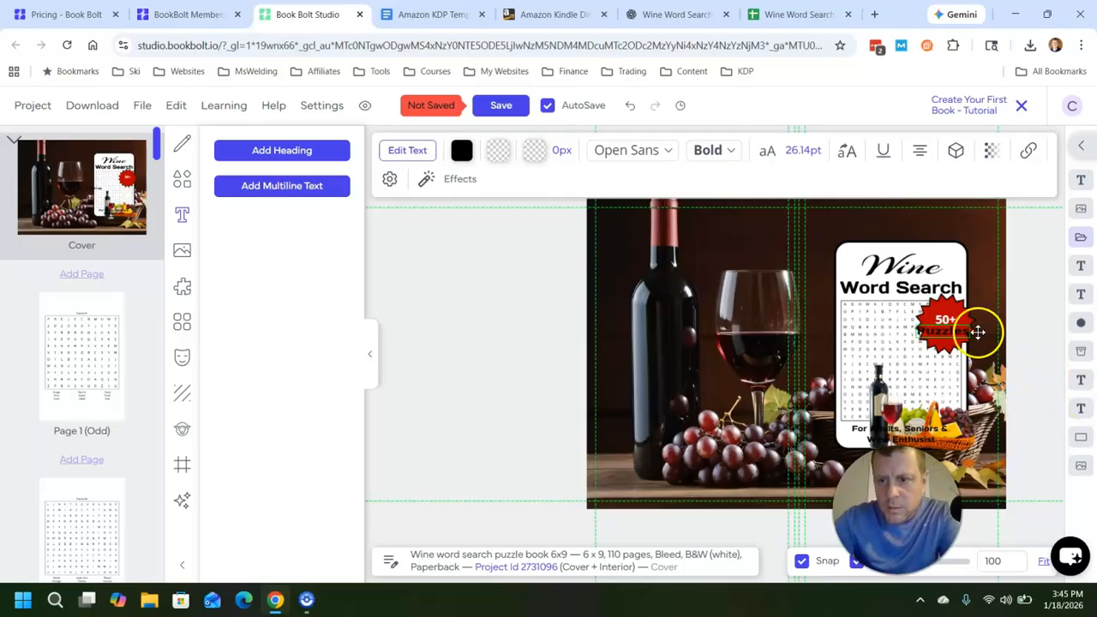
left_click(950, 349)
left_click(958, 334)
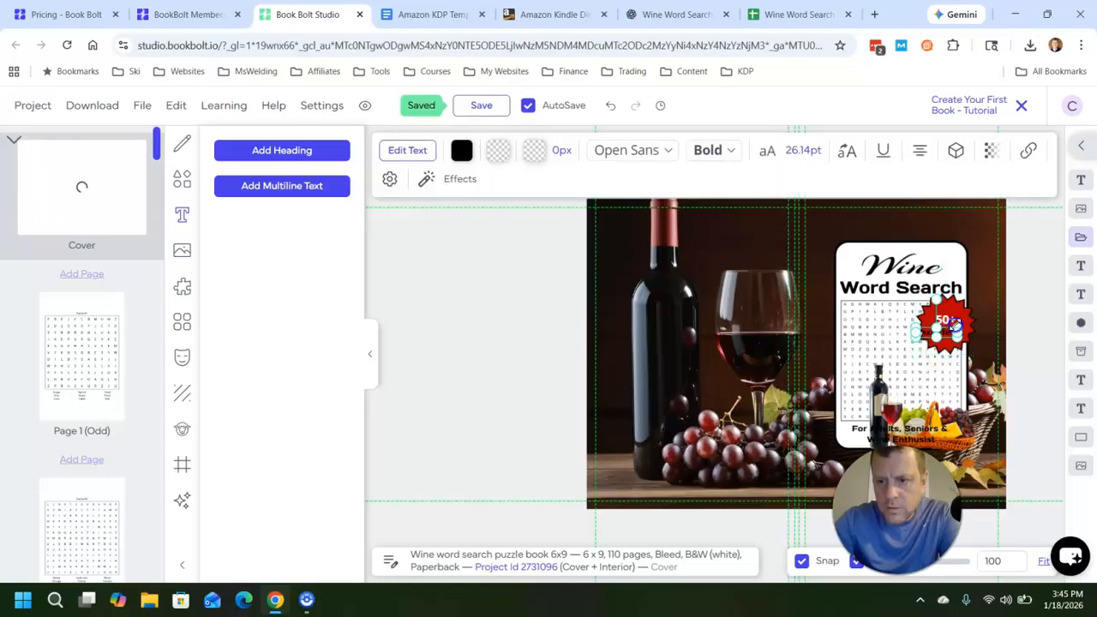
left_click_drag(955, 324, 950, 330)
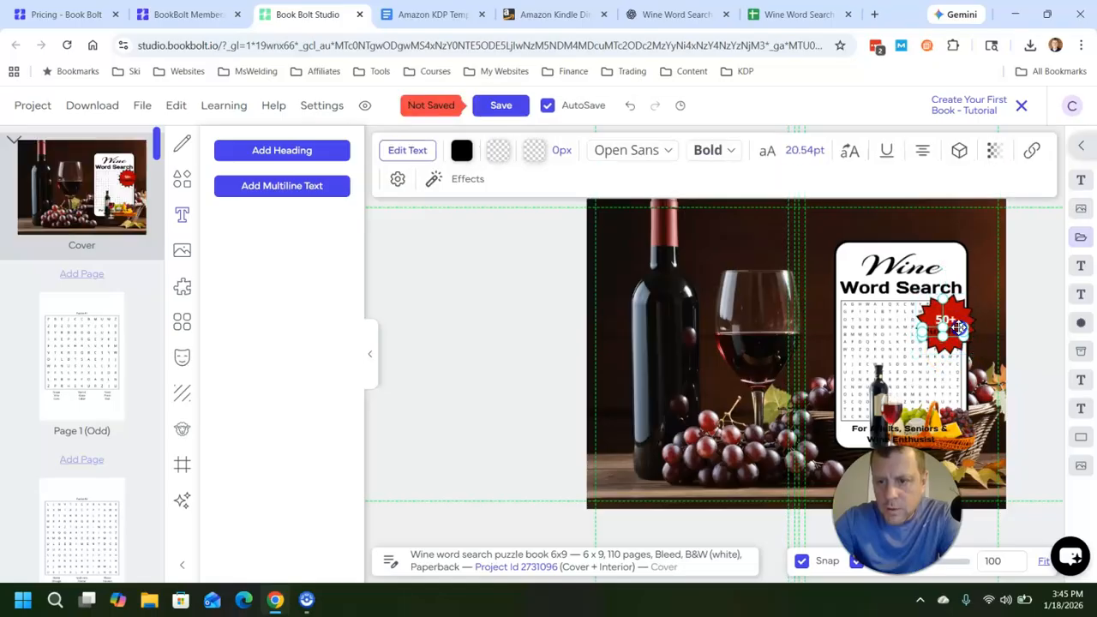
left_click(951, 373)
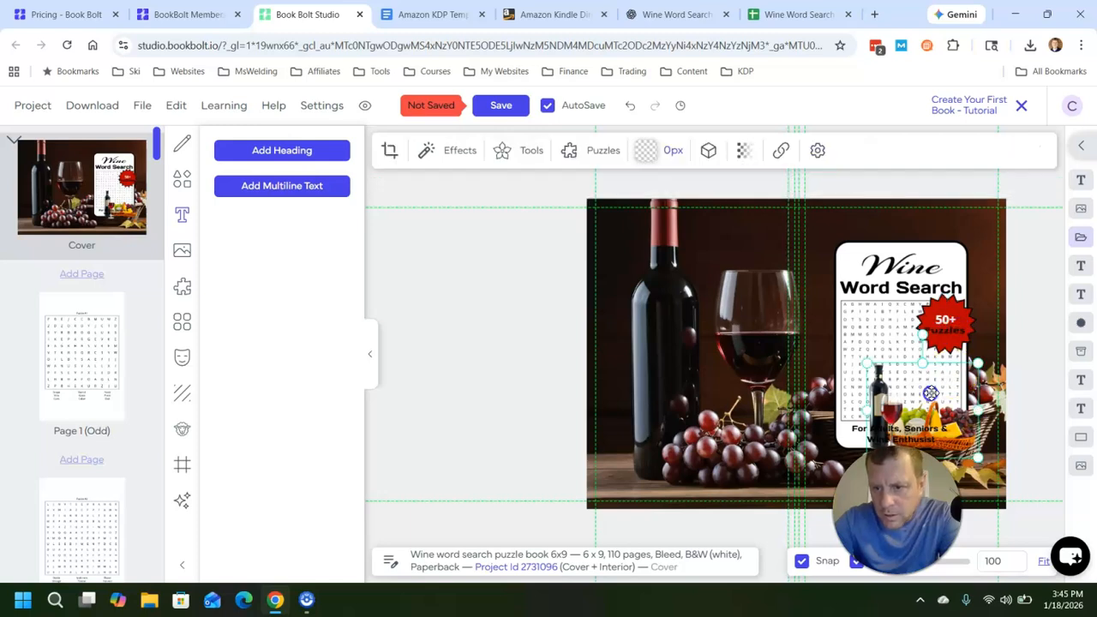
left_click(773, 388)
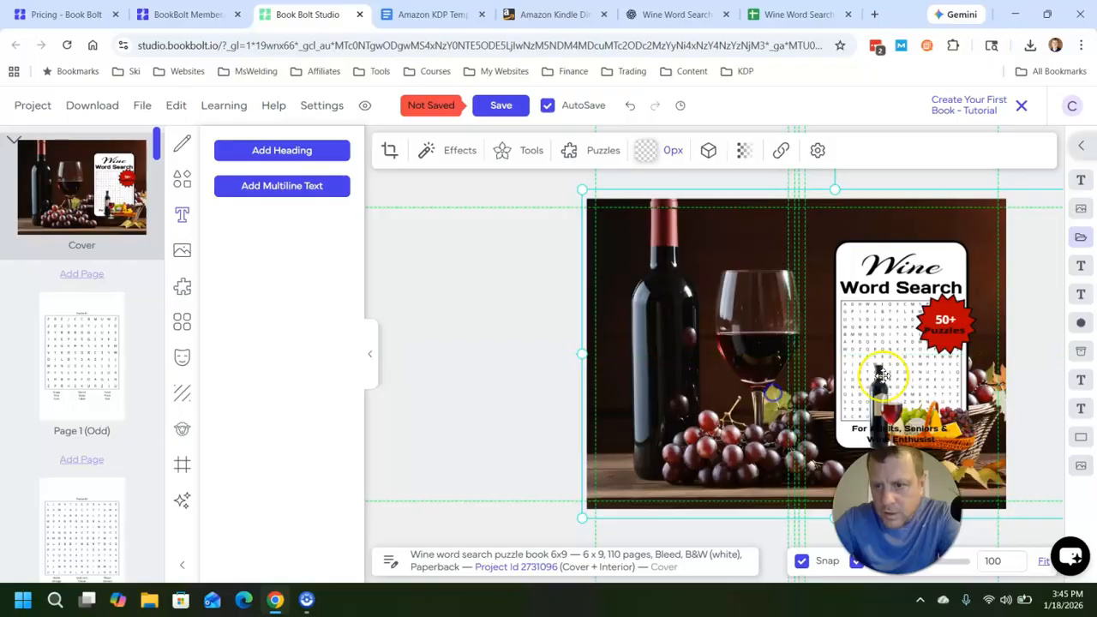
Step: Set the text color of the "Puzzles" heading to white
left_click(951, 333)
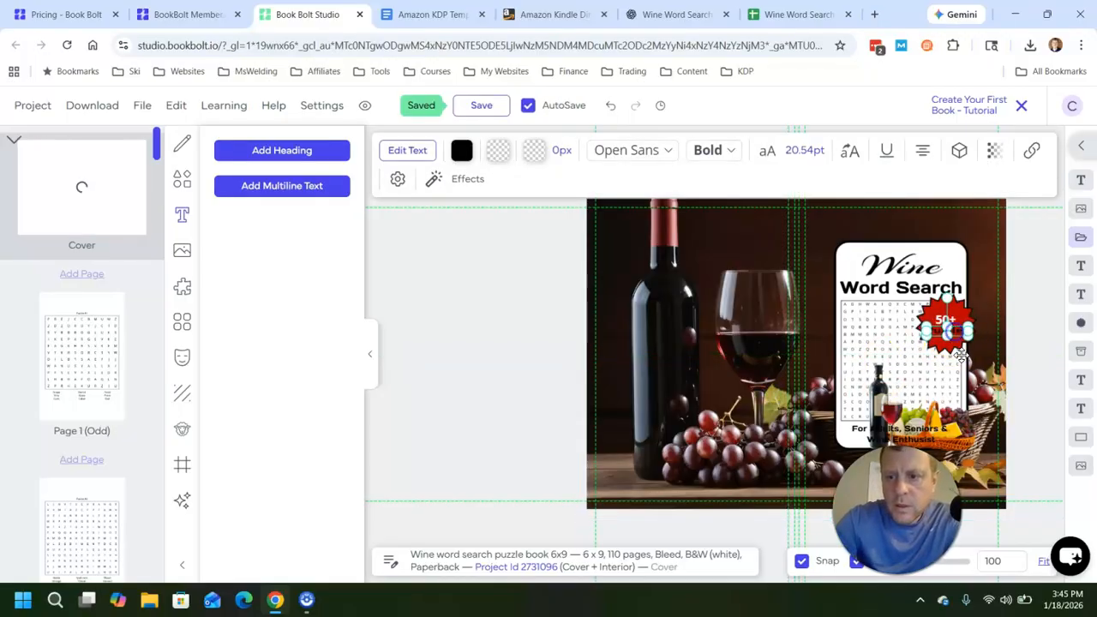
left_click(461, 151)
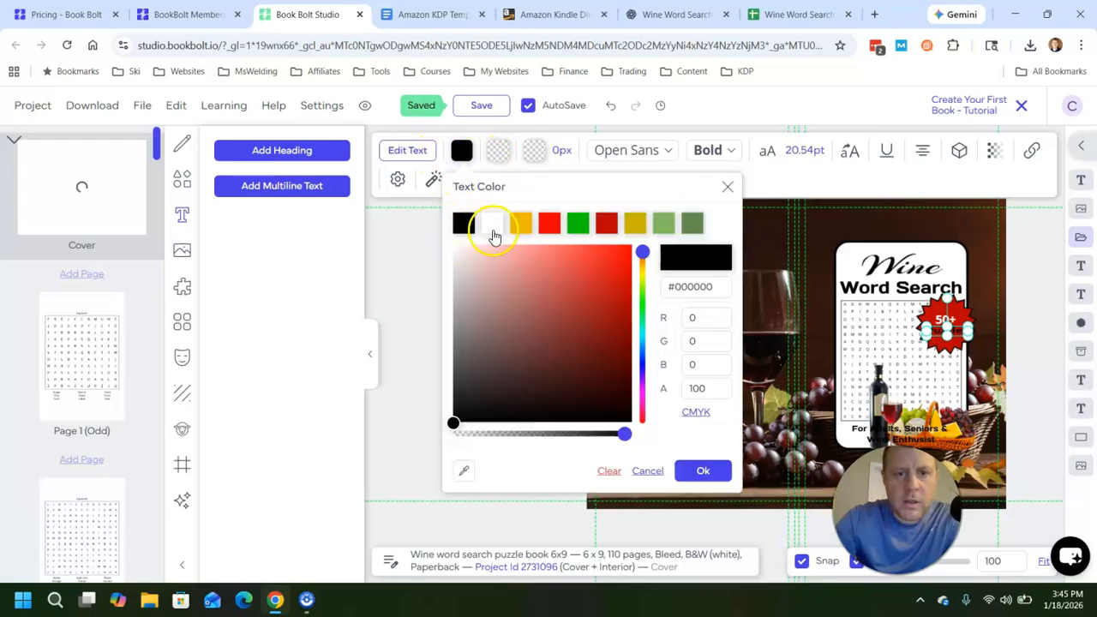
left_click(493, 223)
left_click(859, 335)
left_click(1002, 297)
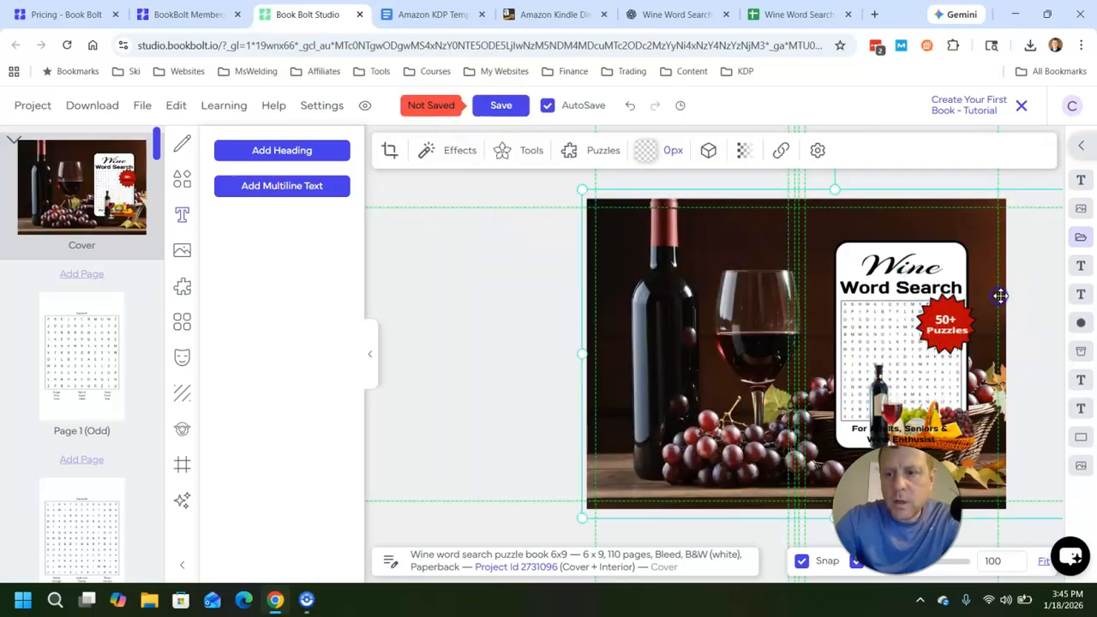
Step: Fine-tune the position of the "Puzzles" heading so it sits centered under "50+"
left_click(945, 330)
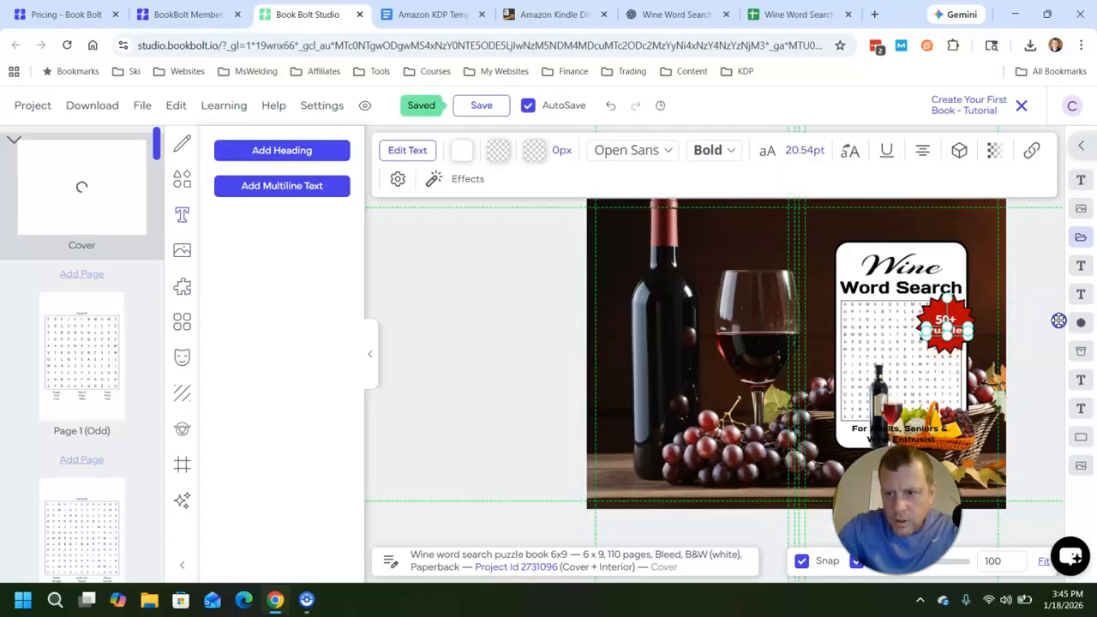
left_click(1060, 321)
left_click(954, 339)
left_click(947, 331)
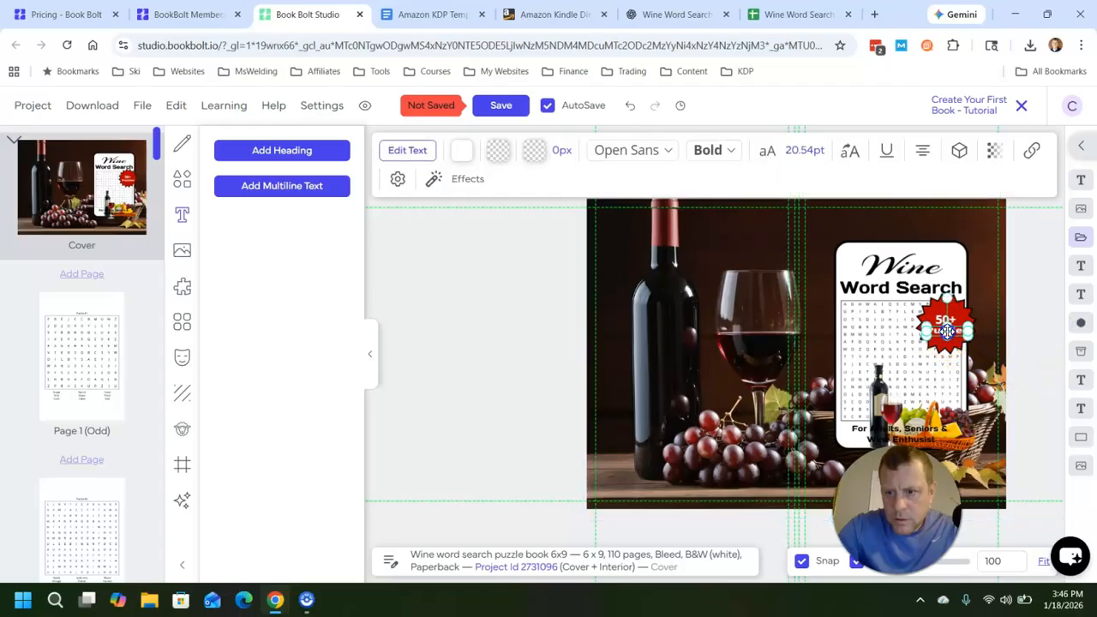
left_click(1007, 321)
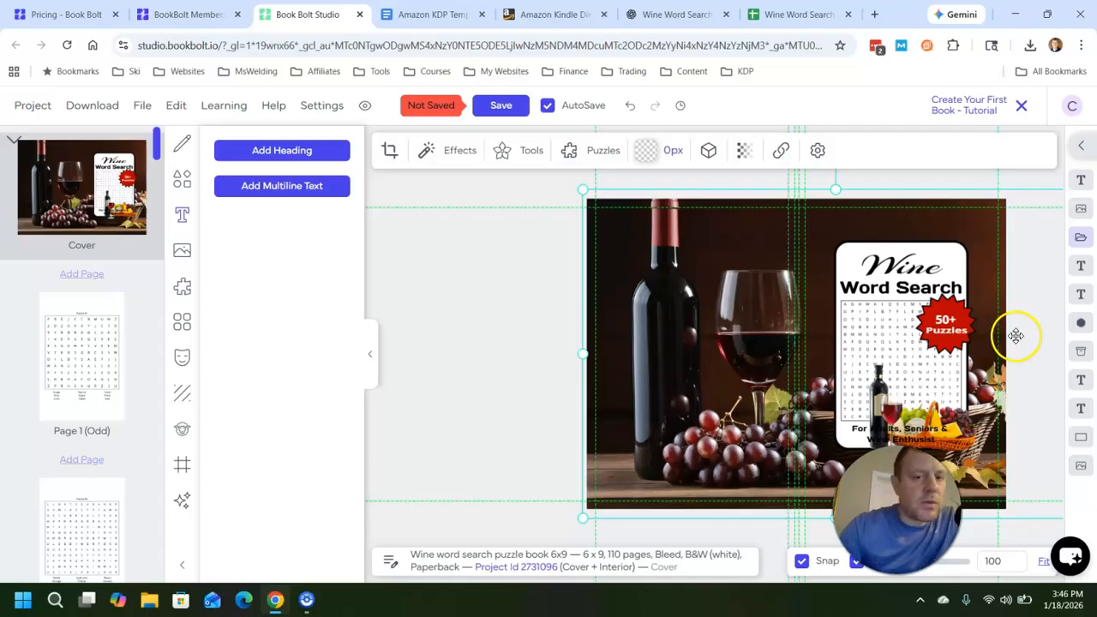
Step: Nudge the red starburst slightly so it is centered behind the "50+" and "Puzzles" headings
left_click(932, 312)
left_click(1027, 324)
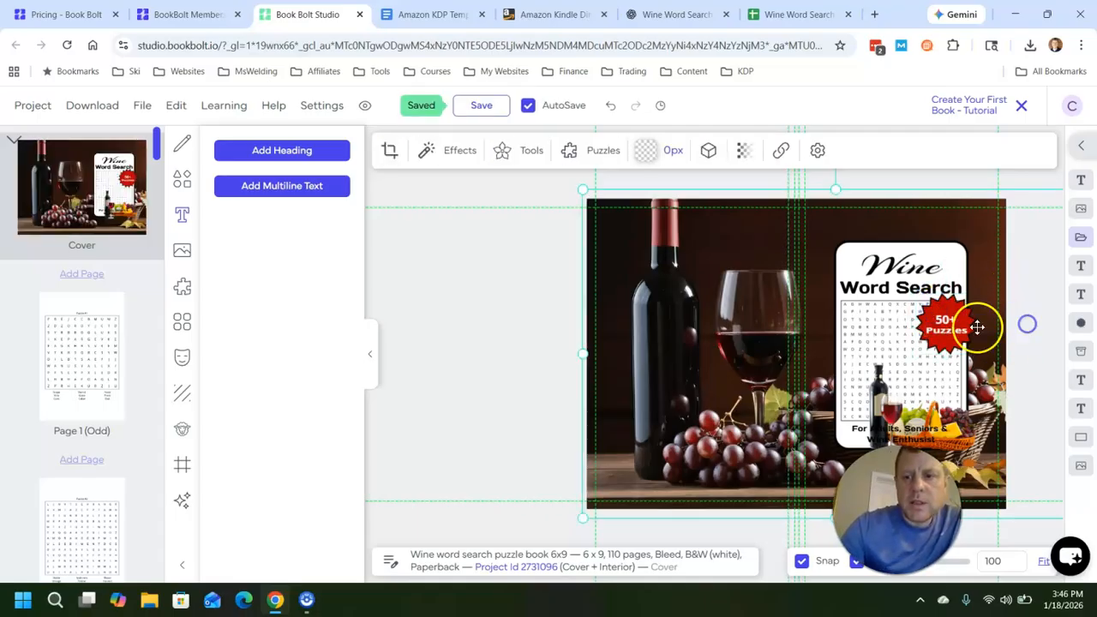
left_click(947, 322)
left_click(947, 337)
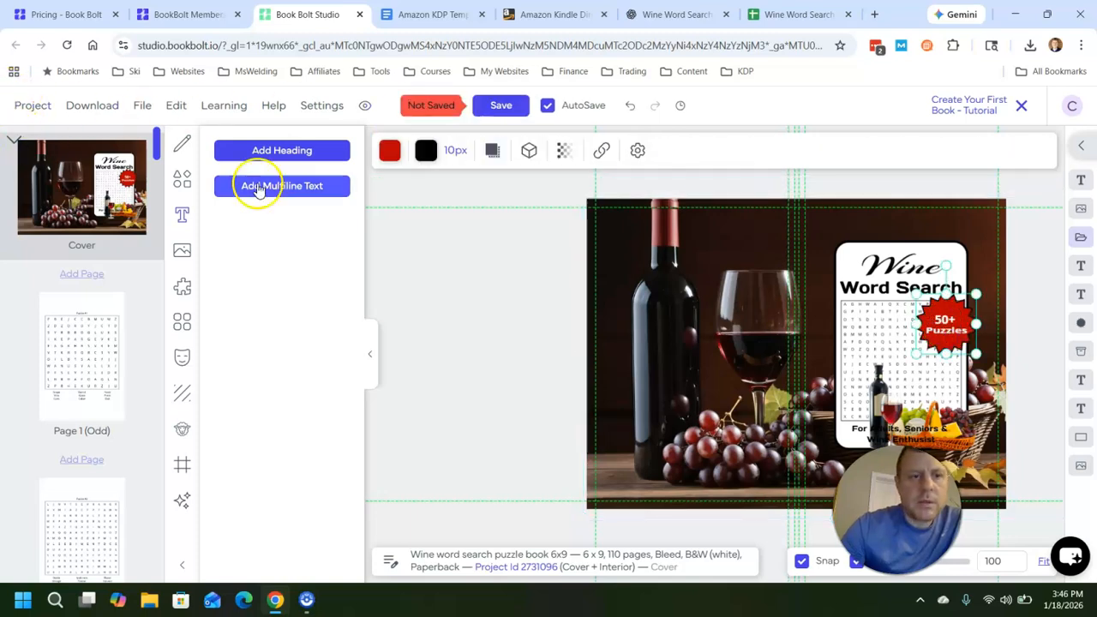
left_click(1028, 259)
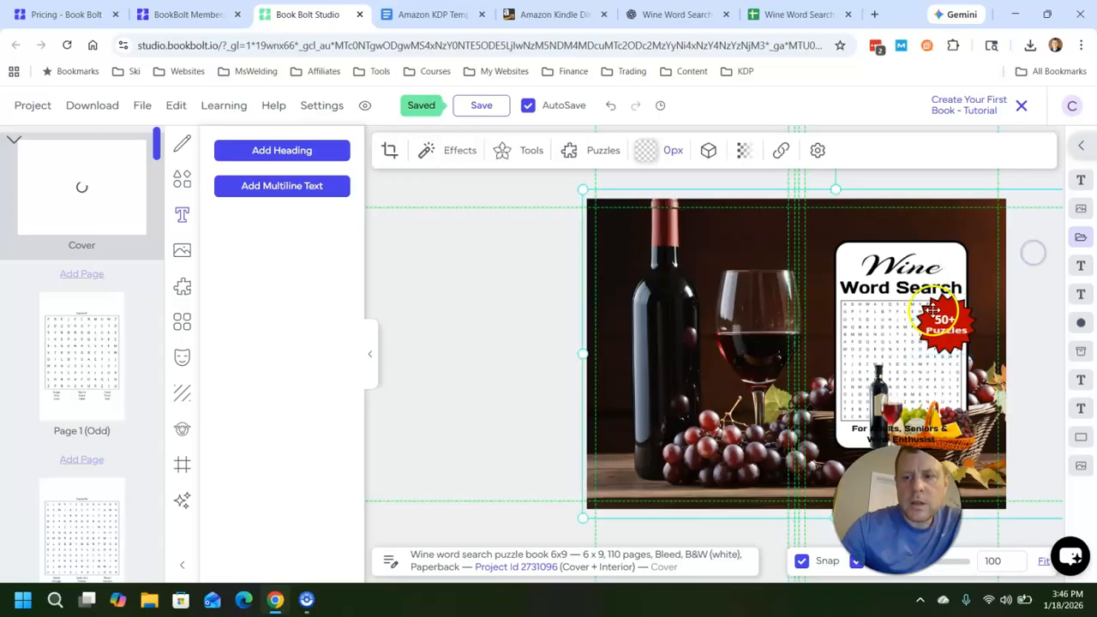
left_click_drag(921, 304, 922, 308)
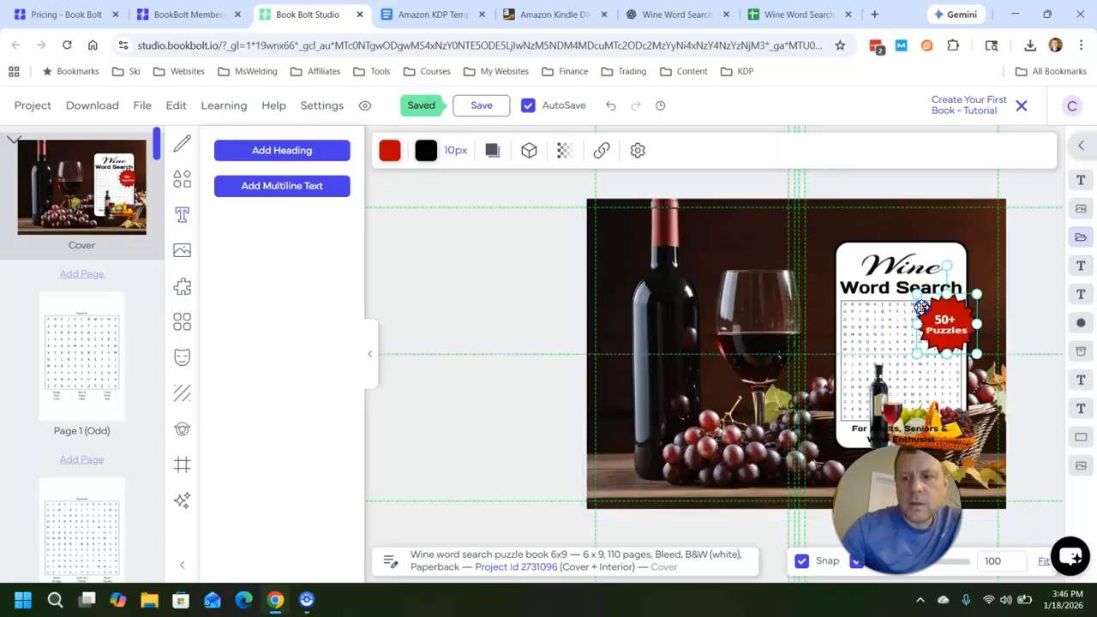
left_click(482, 258)
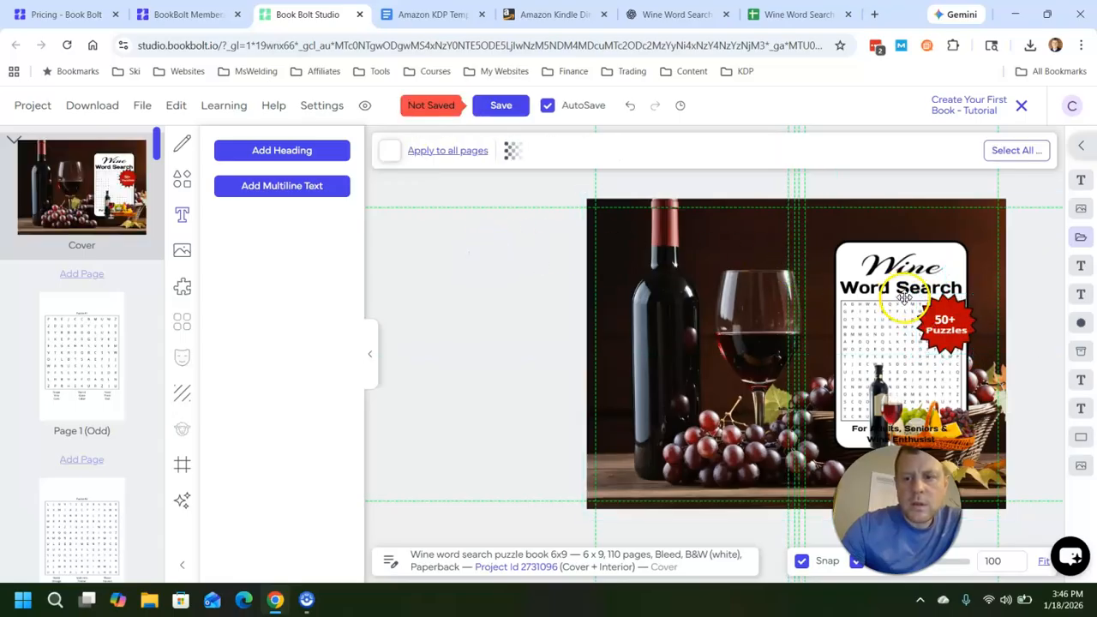
Step: Move the "50+" heading slightly higher above "Puzzles" on the starburst
left_click(944, 320)
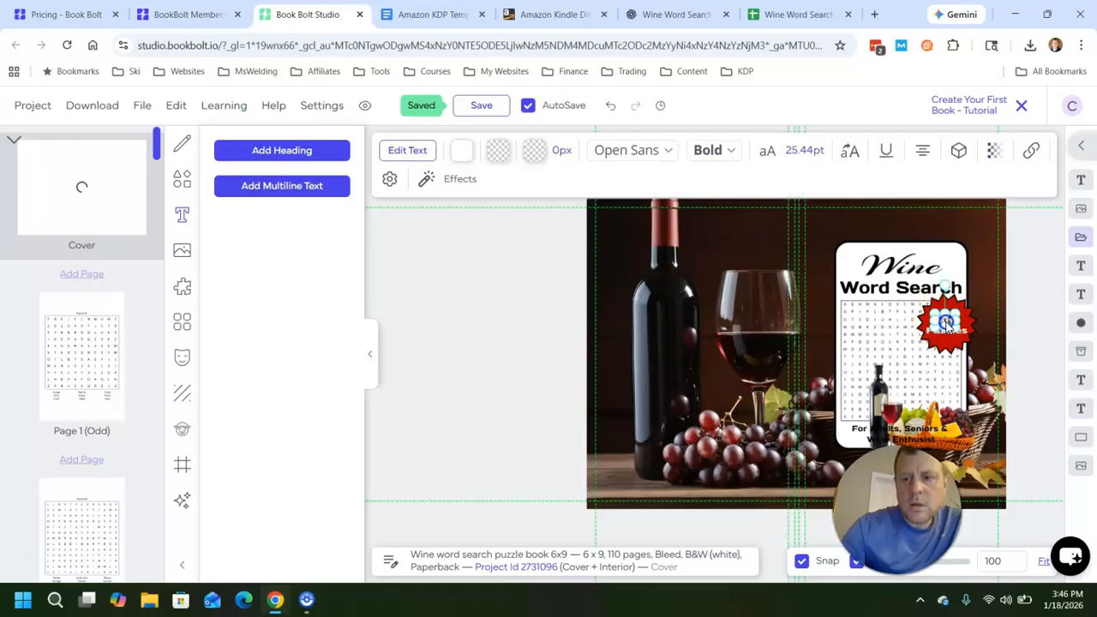
left_click(1009, 311)
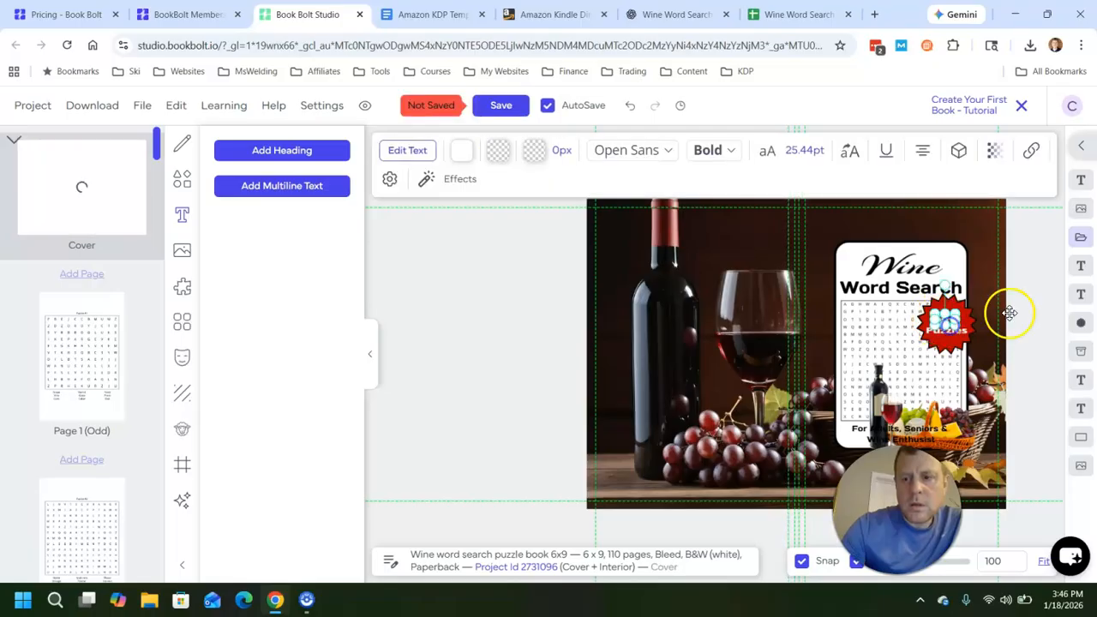
left_click_drag(787, 361, 782, 360)
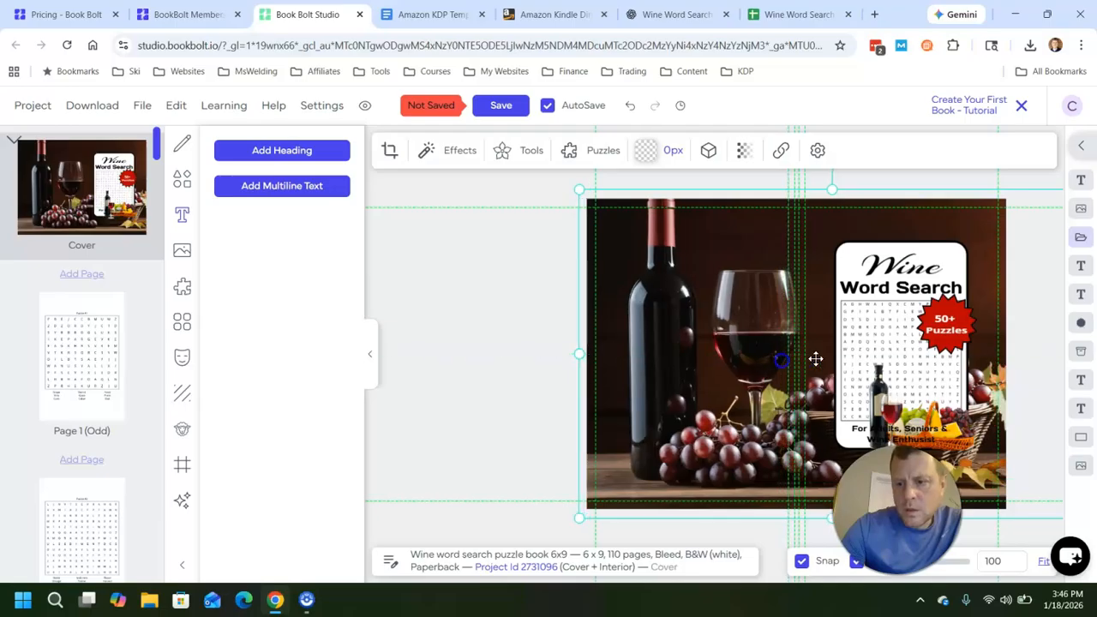
left_click(955, 334)
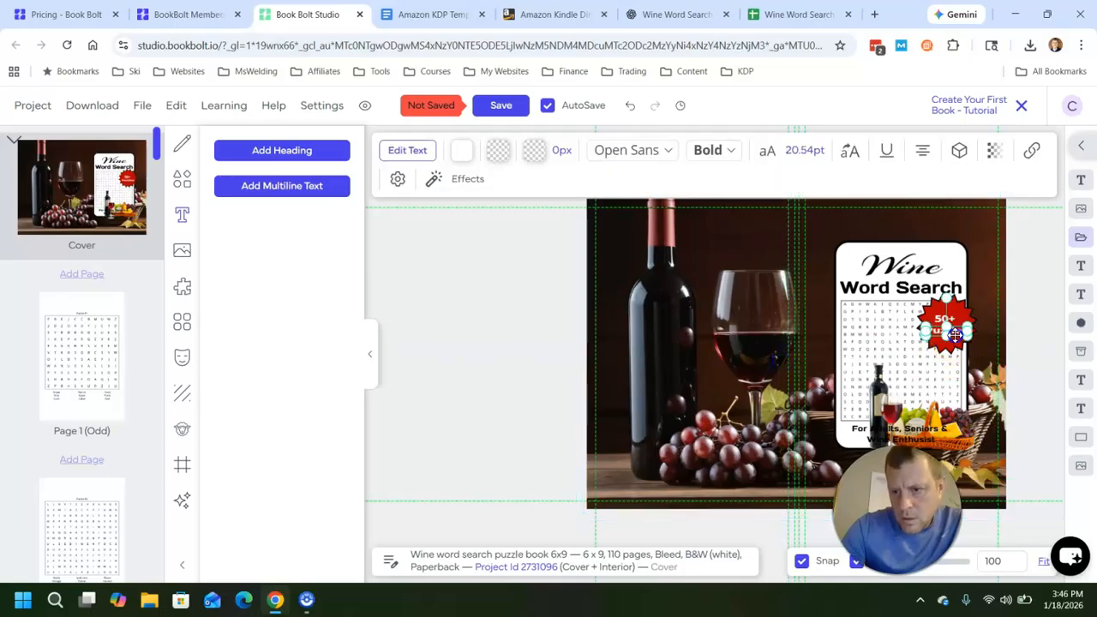
left_click(1023, 321)
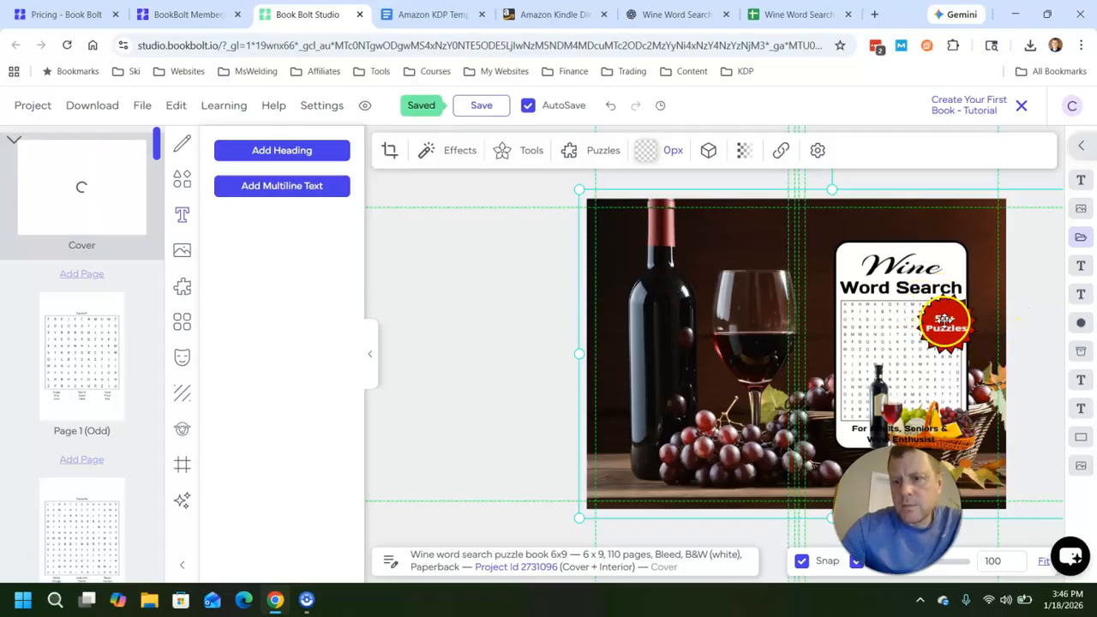
Step: Rotate the "50+" and "Puzzles" headings slightly clockwise so both are tilted at a matching angle
left_click(945, 318)
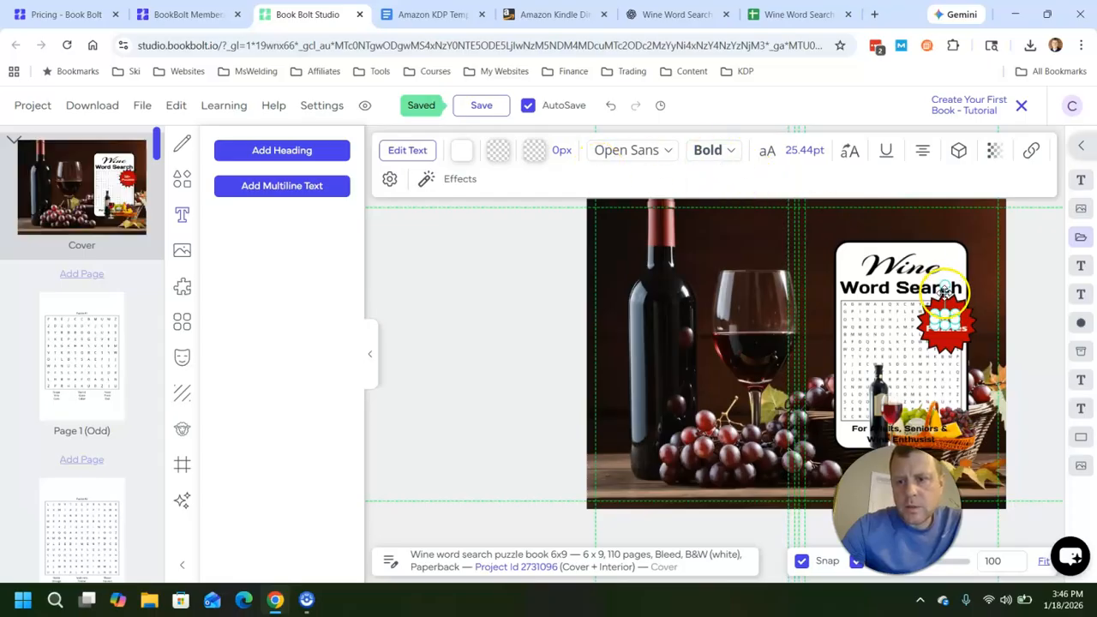
left_click_drag(958, 287, 954, 294)
left_click(932, 332)
left_click(986, 295)
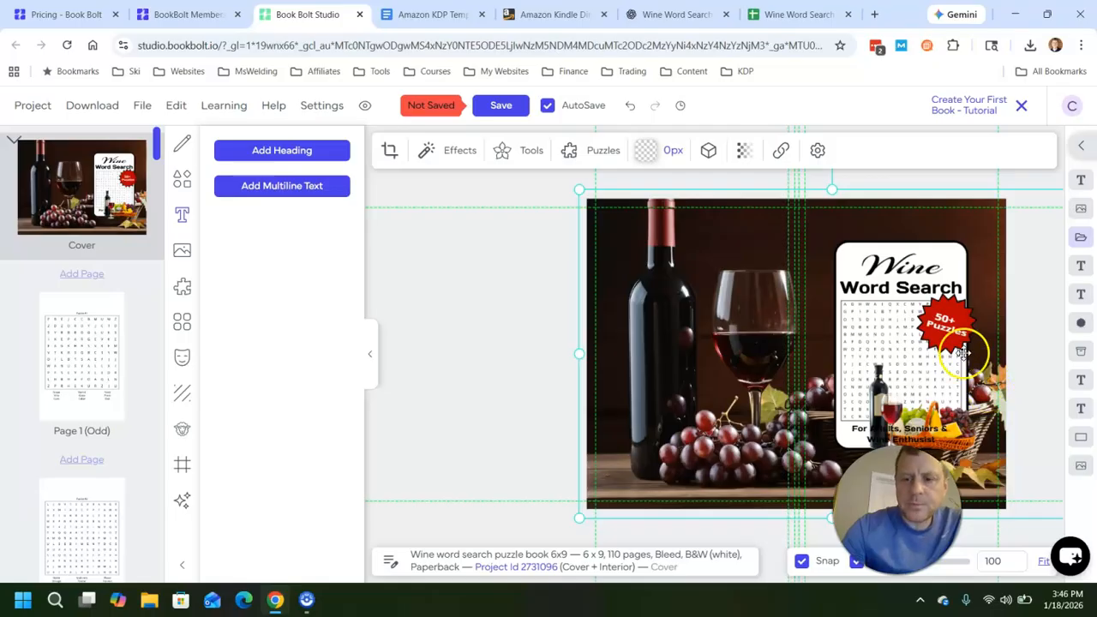
Step: Shift the tilted "50+" heading slightly right so it is centered over the tilted "Puzzles"
left_click(948, 325)
left_click_drag(948, 325, 952, 324)
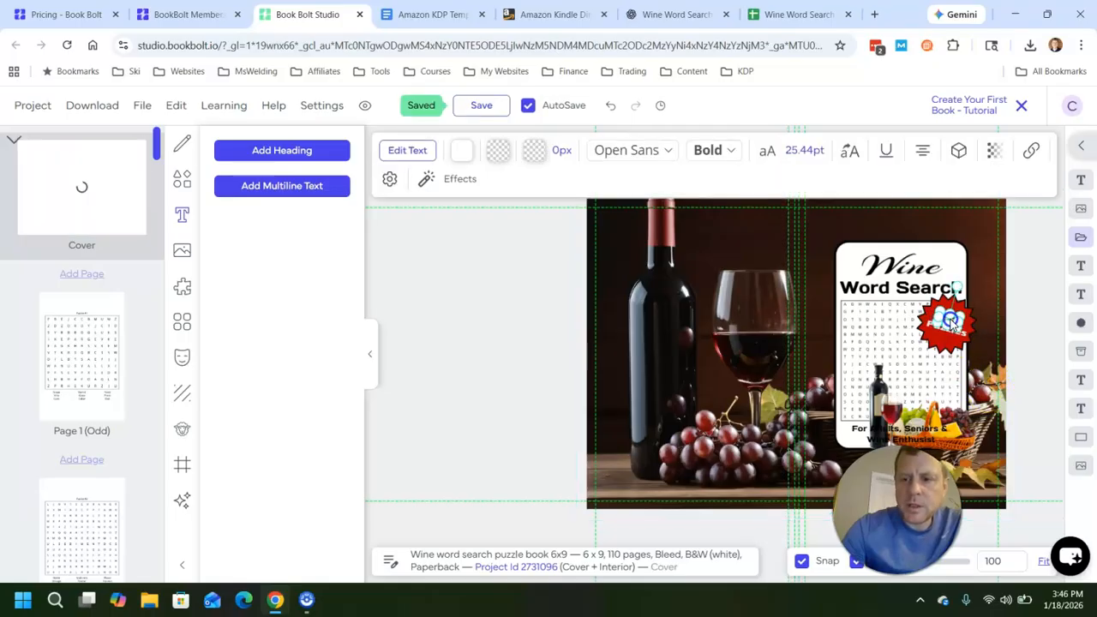
left_click(986, 302)
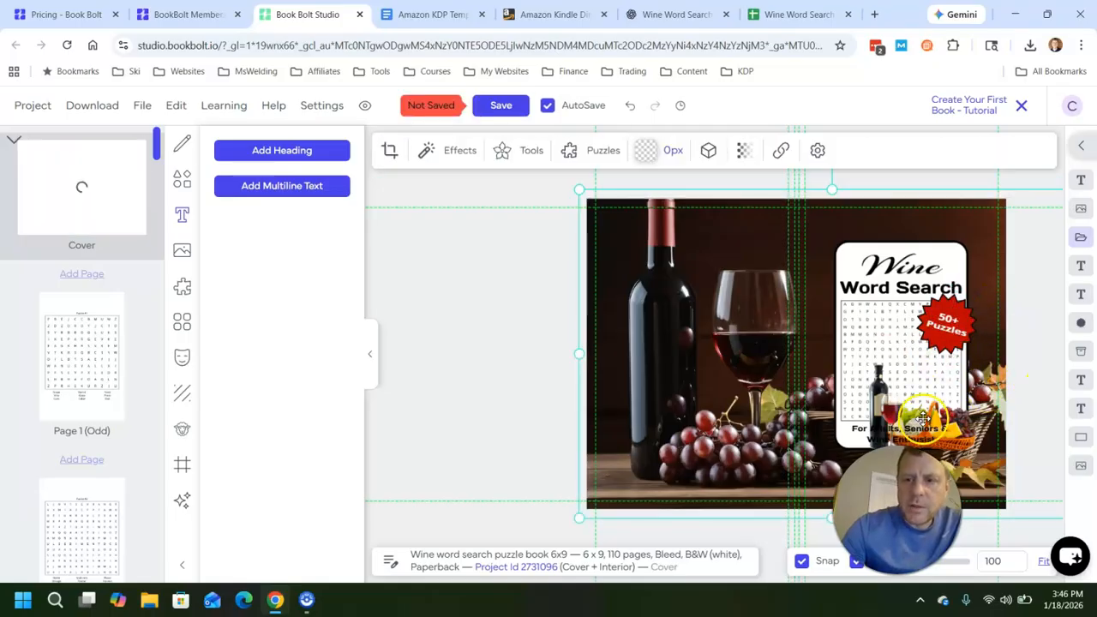
Step: Move the wine bottle and cheese basket image up and left onto the lower part of the word search grid, above the subtitle
left_click(878, 385)
left_click_drag(878, 385, 875, 375)
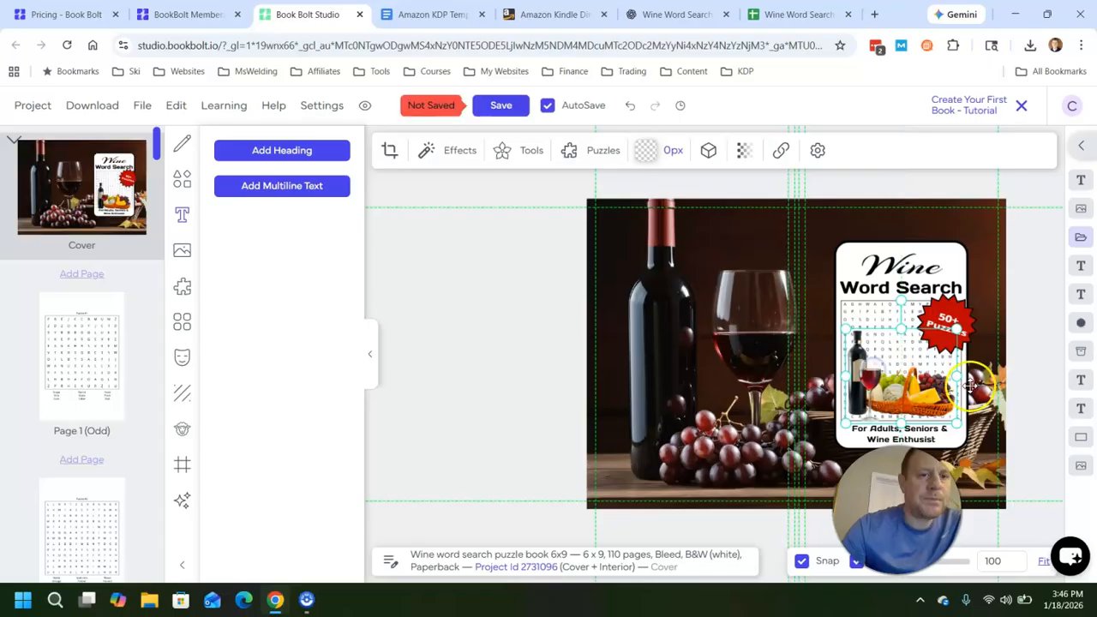
left_click(1027, 287)
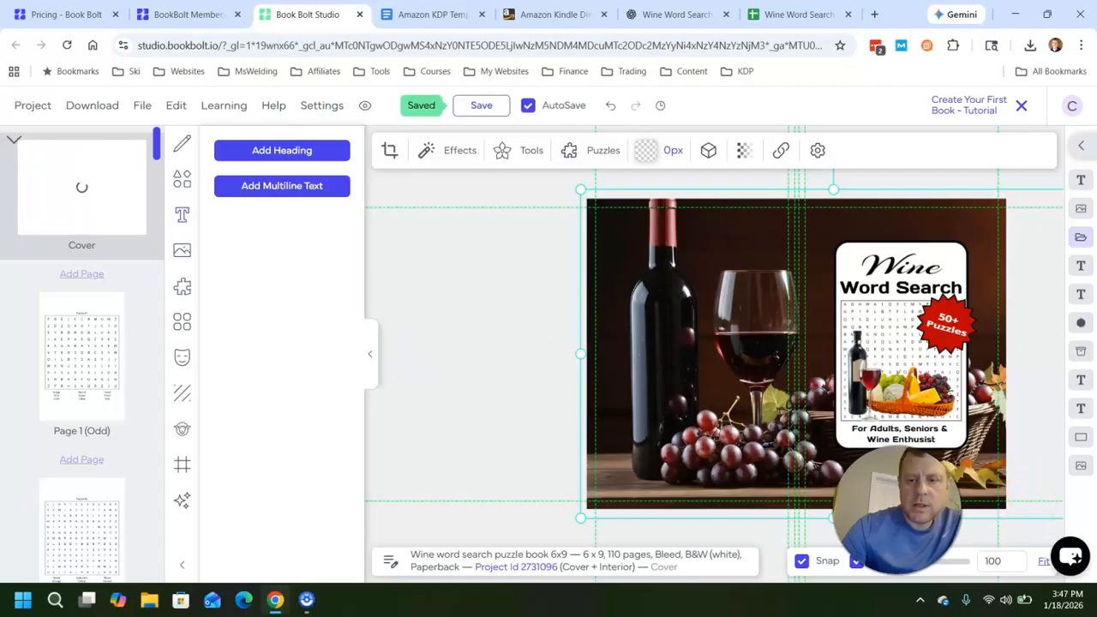
Step: Collapse the text options, open interior page 1 and save the project
left_click(369, 354)
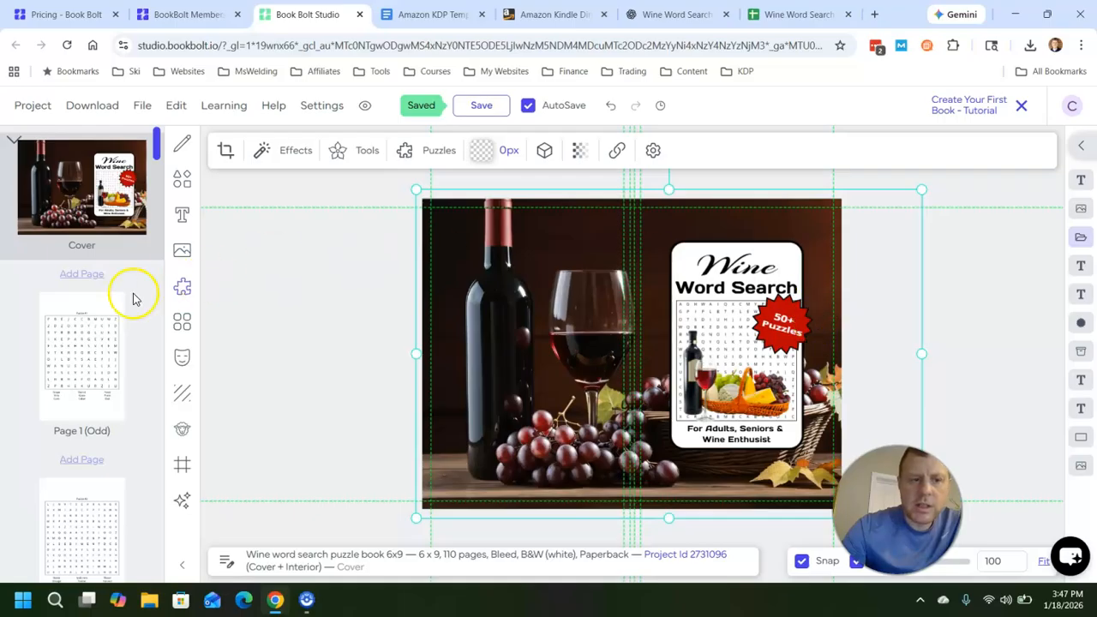
left_click(83, 339)
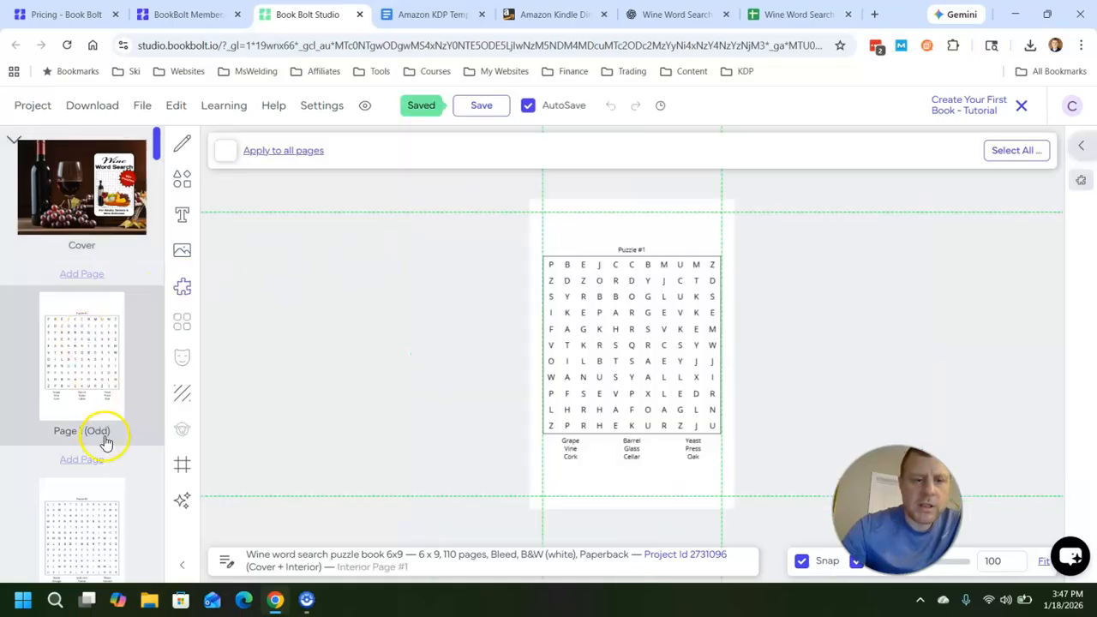
left_click(108, 507)
left_click(96, 350)
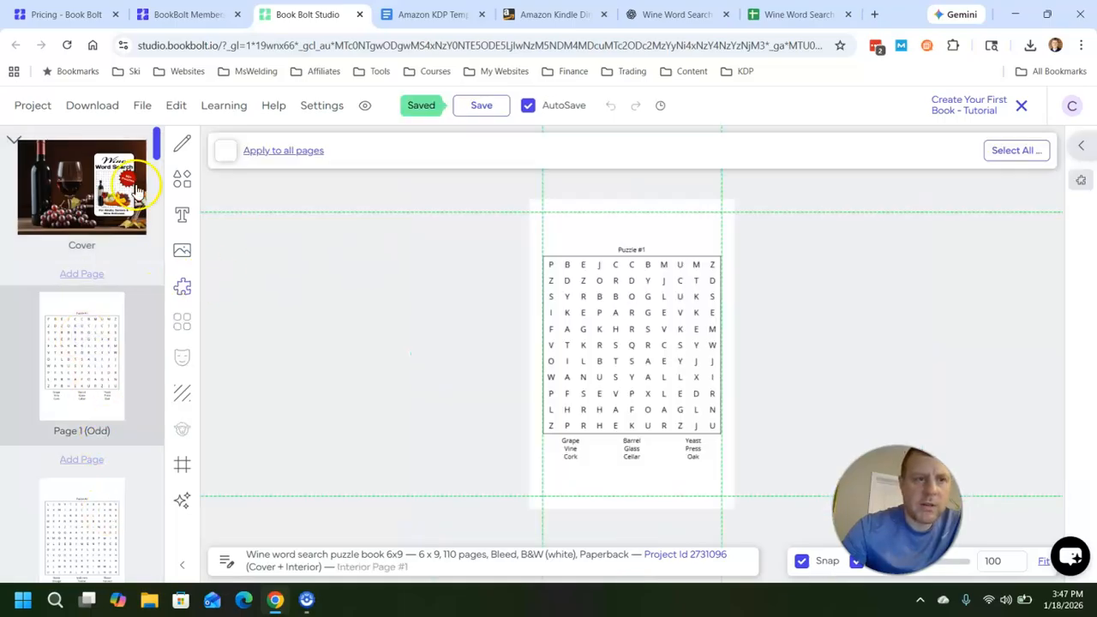
left_click(477, 107)
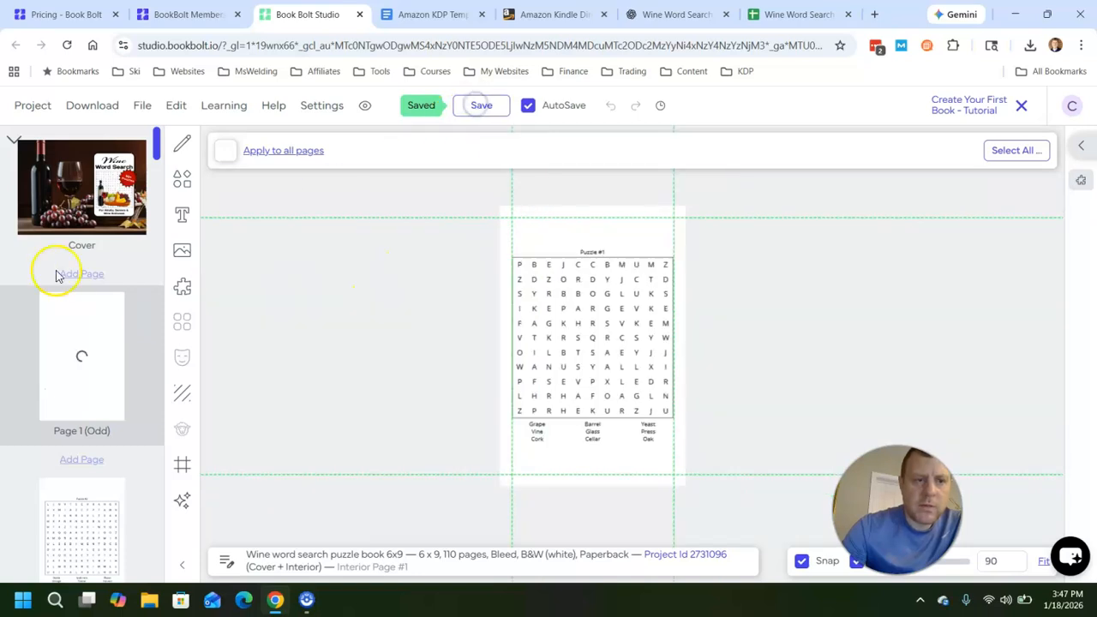
Step: Open the cover, skim the interior page thumbnails from the first pages to page 17, return to the cover and save the project
left_click(49, 196)
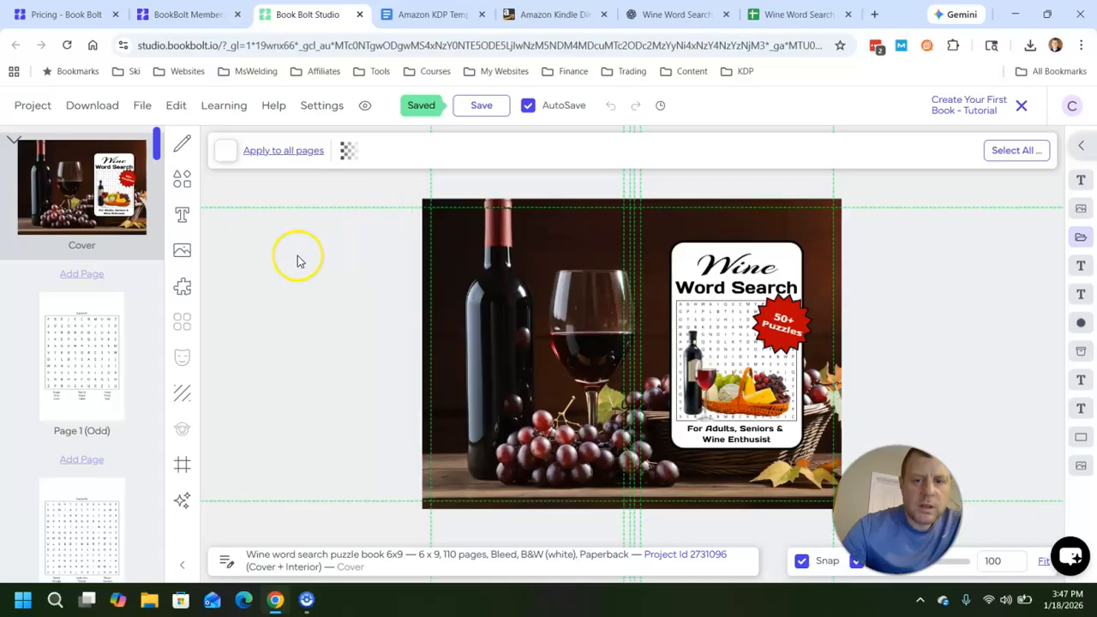
scroll(77, 365, "down", 8)
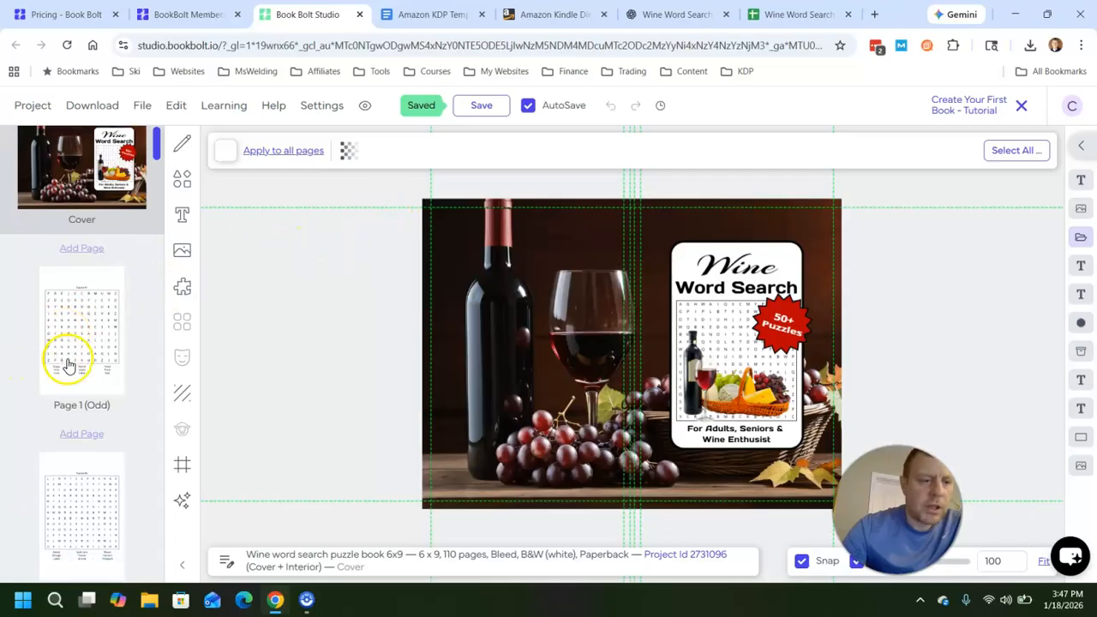
scroll(86, 367, "down", 20)
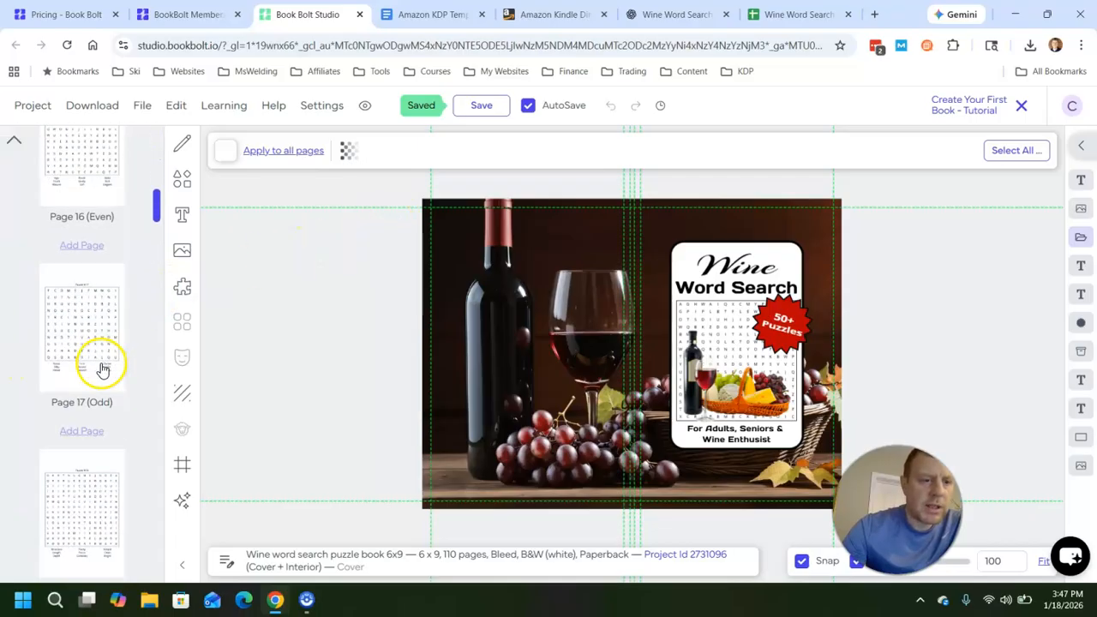
left_click_drag(154, 253, 159, 137)
left_click(57, 195)
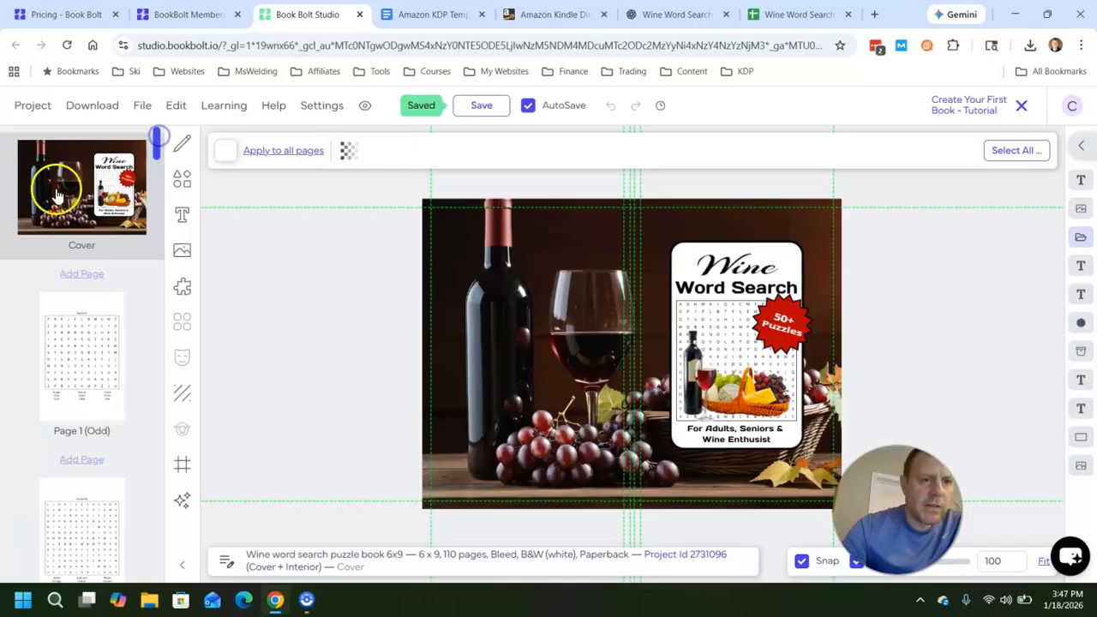
left_click(483, 110)
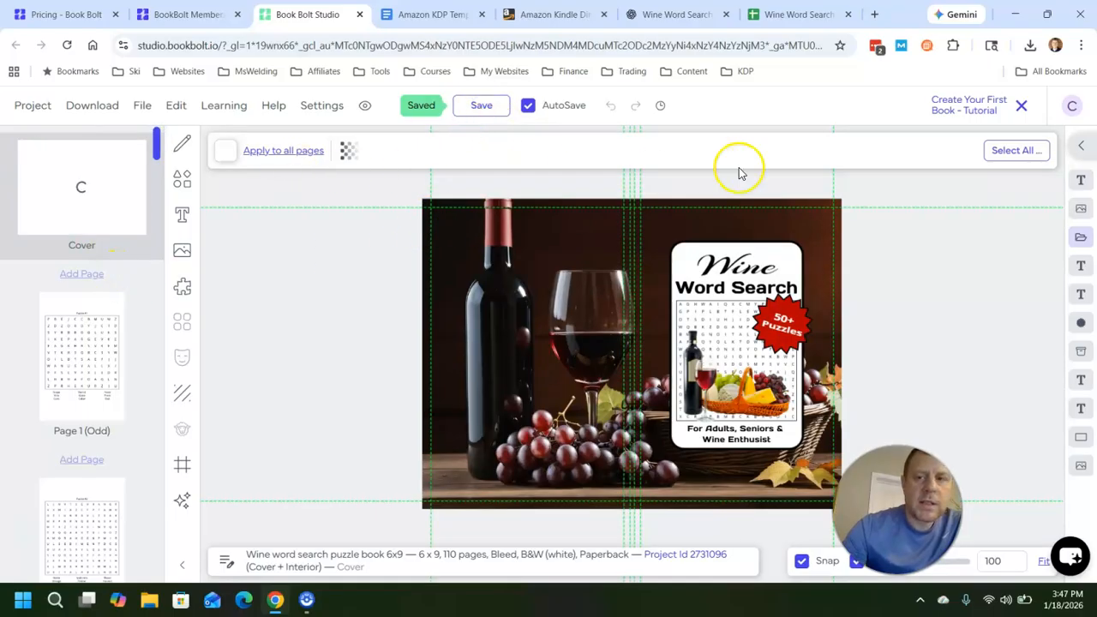
Step: Download the whole project in CMYK for printed books and place the downloaded zip file on the desktop
left_click(86, 106)
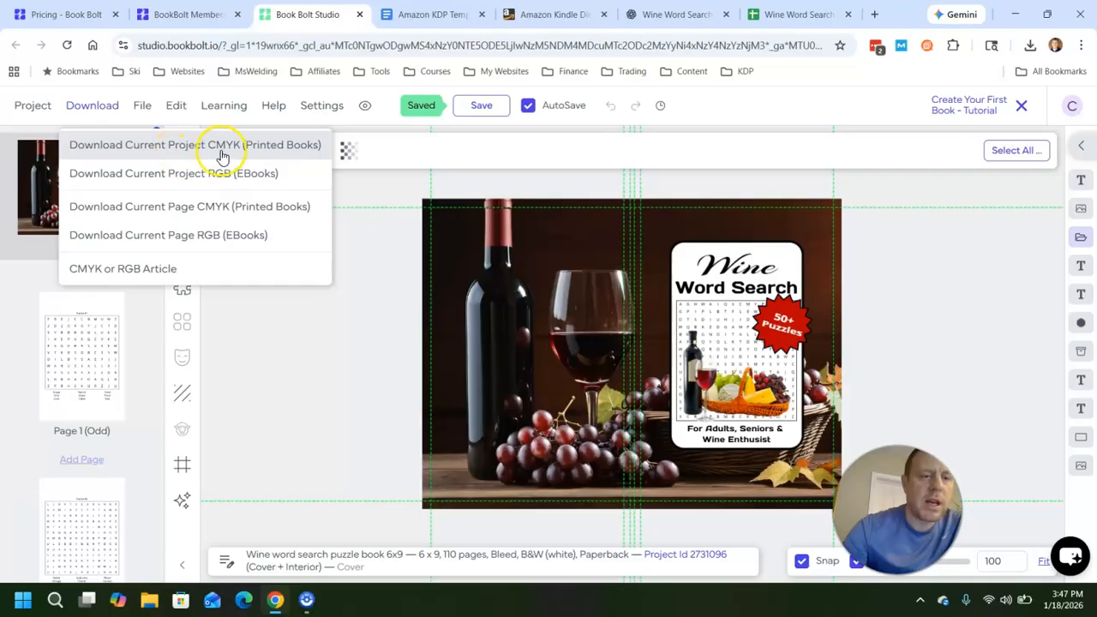
left_click(271, 151)
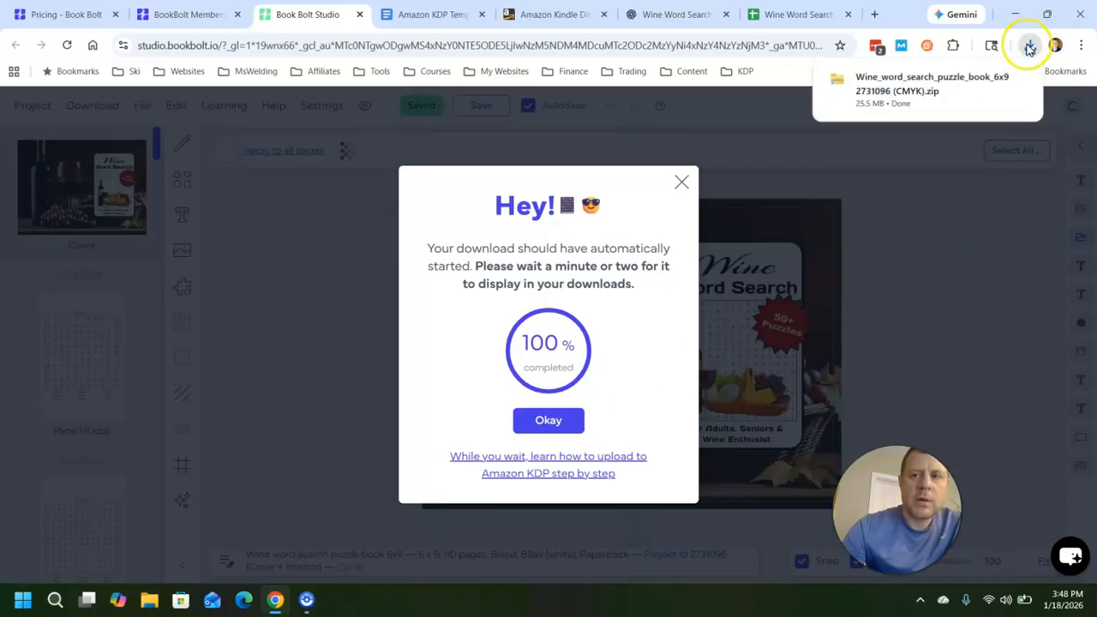
left_click(1047, 15)
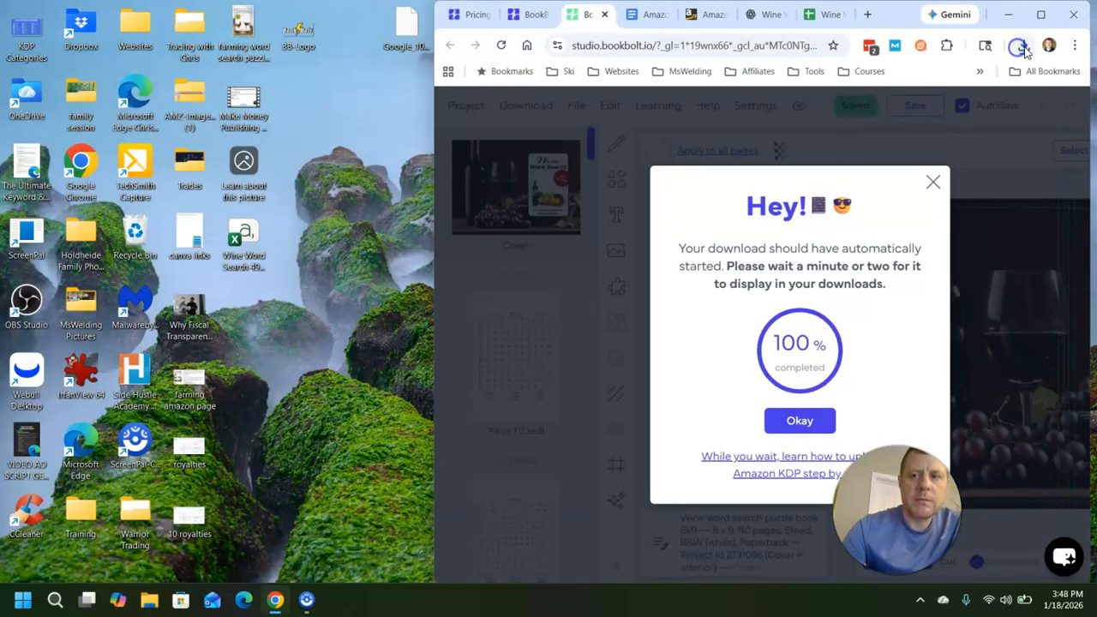
left_click(1025, 49)
left_click_drag(872, 111, 294, 244)
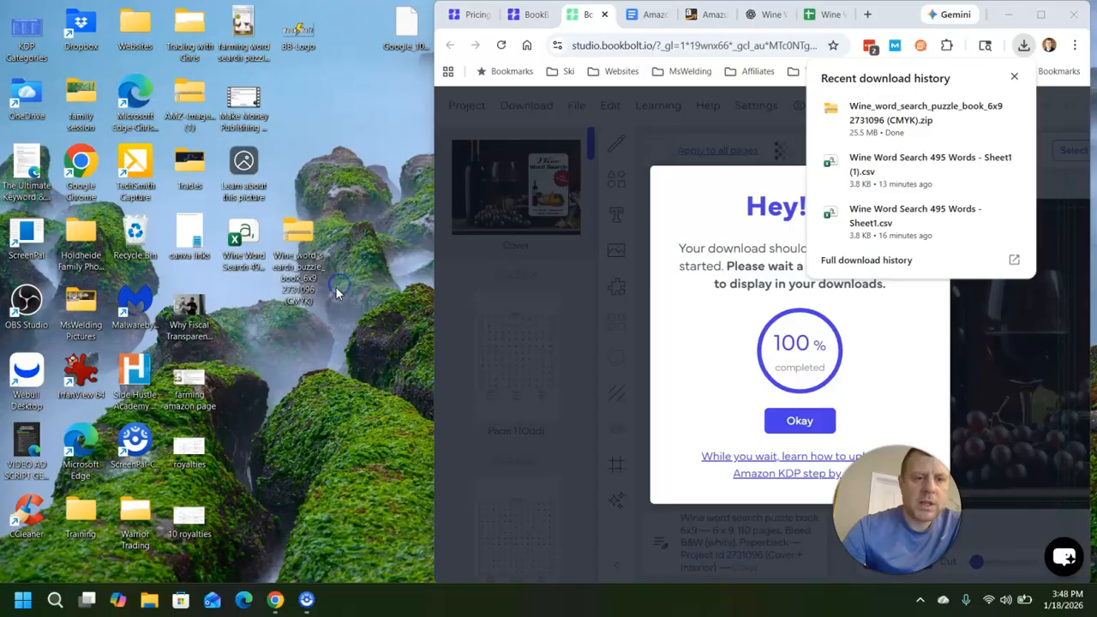
Step: Extract the wine word search puzzle book zip on the desktop into the suggested folder
right_click(302, 233)
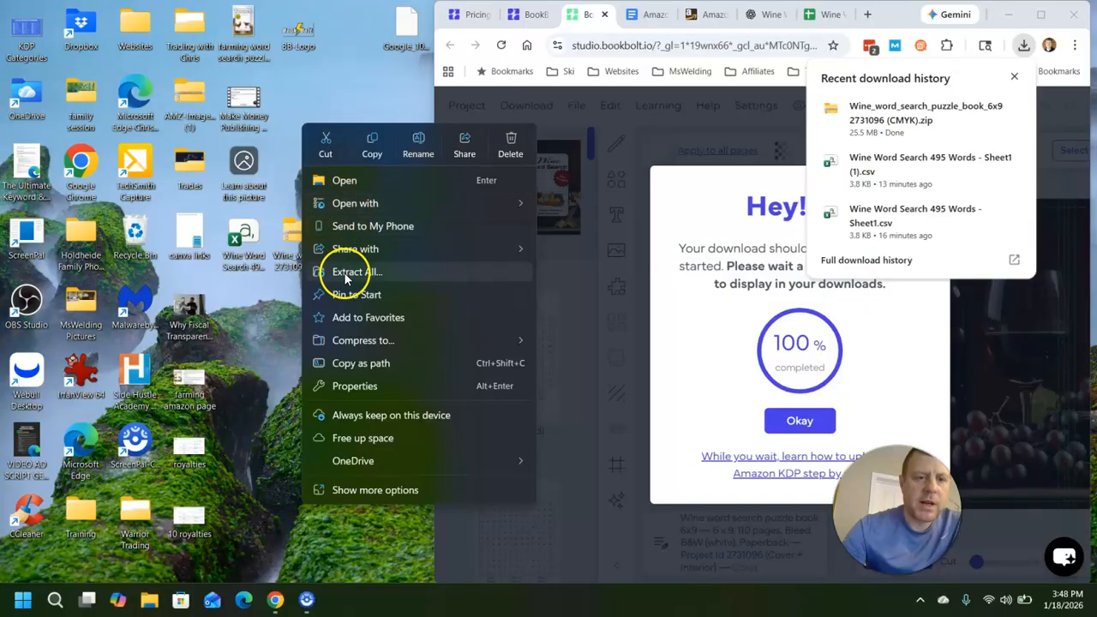
left_click(347, 275)
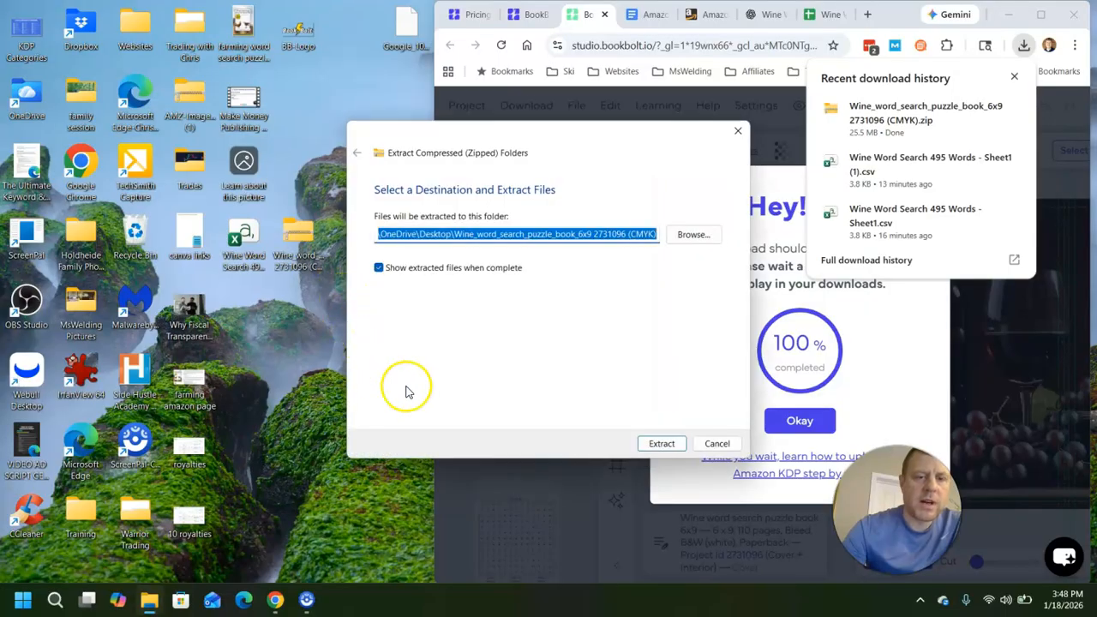
left_click(661, 443)
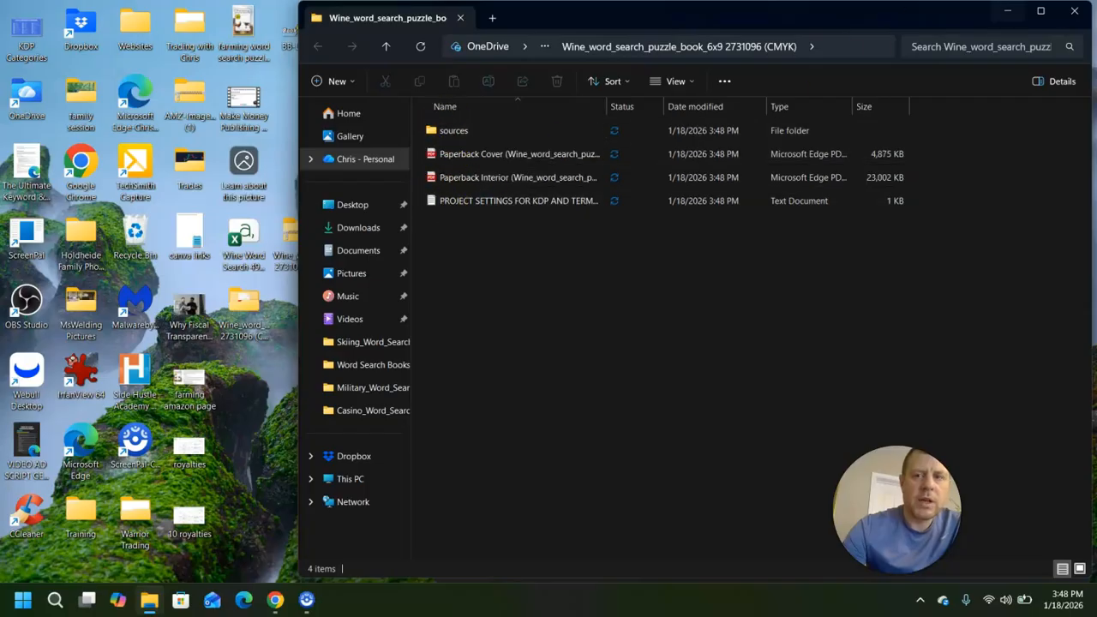
Step: Close the extracted folder and the download notices, maximize the browser window and save the project again
left_click(1082, 10)
left_click(1015, 72)
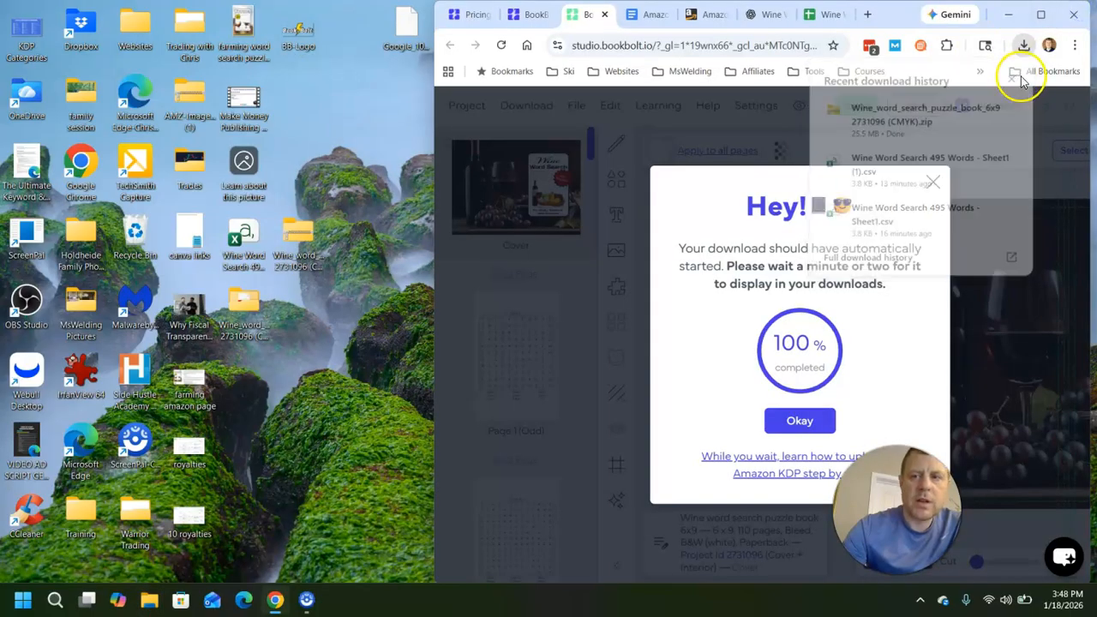
left_click(933, 181)
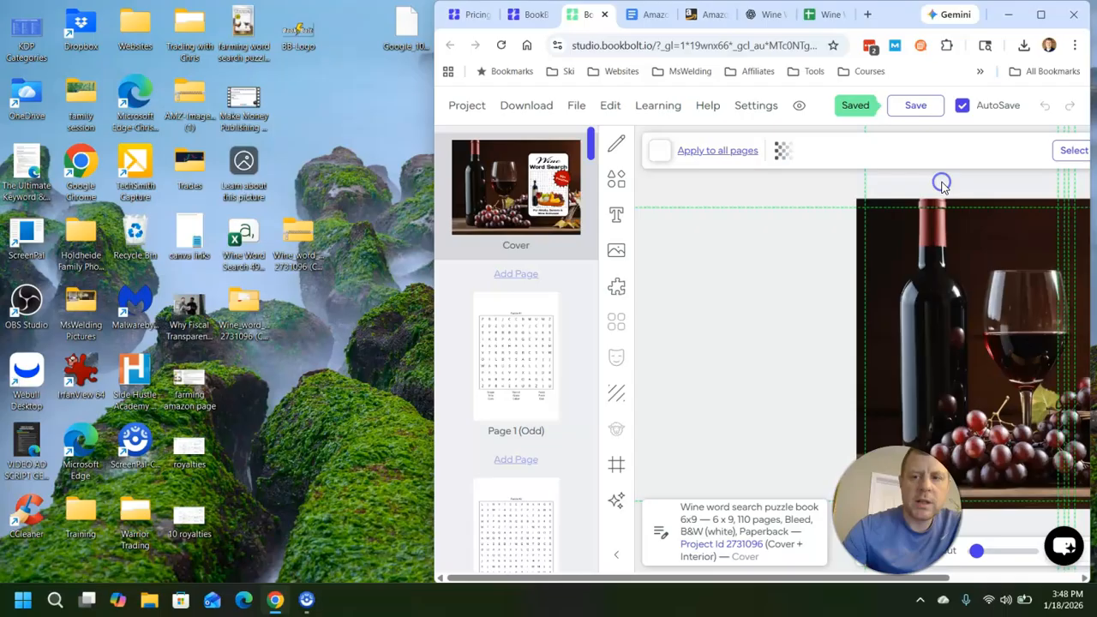
left_click(1040, 15)
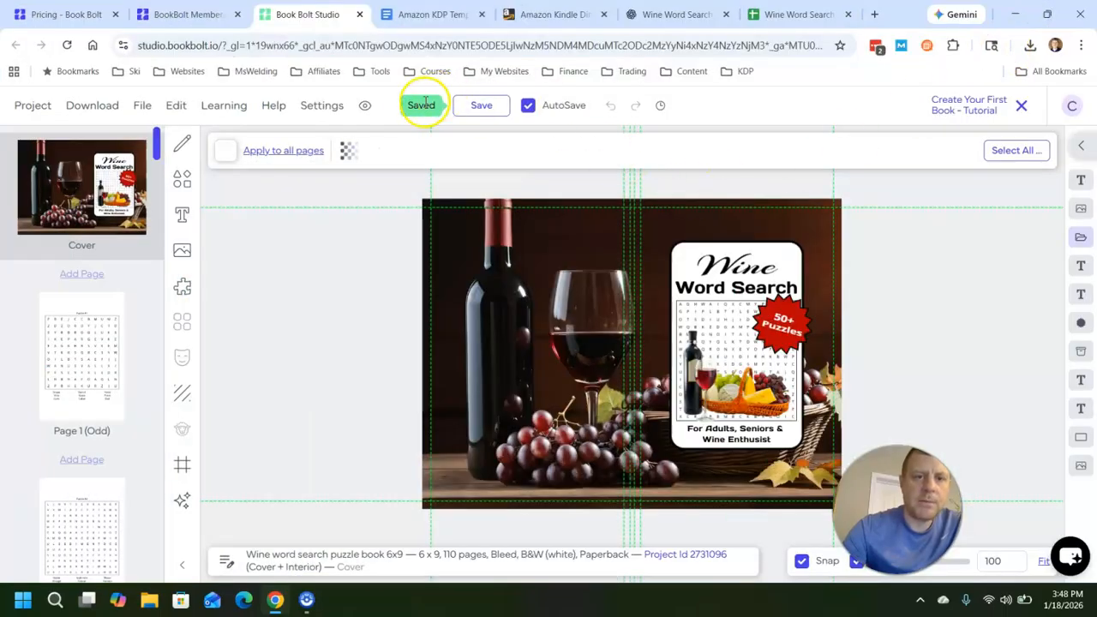
left_click(472, 106)
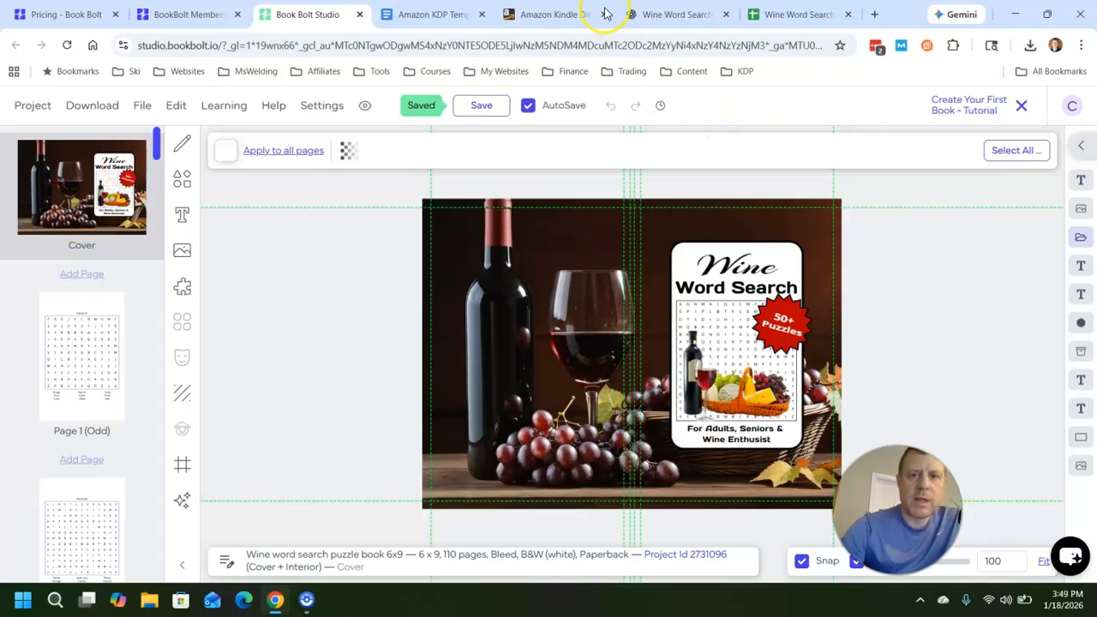
Step: Switch to Amazon Kindle Direct Publishing and create a new paperback title
mouse_move(555, 15)
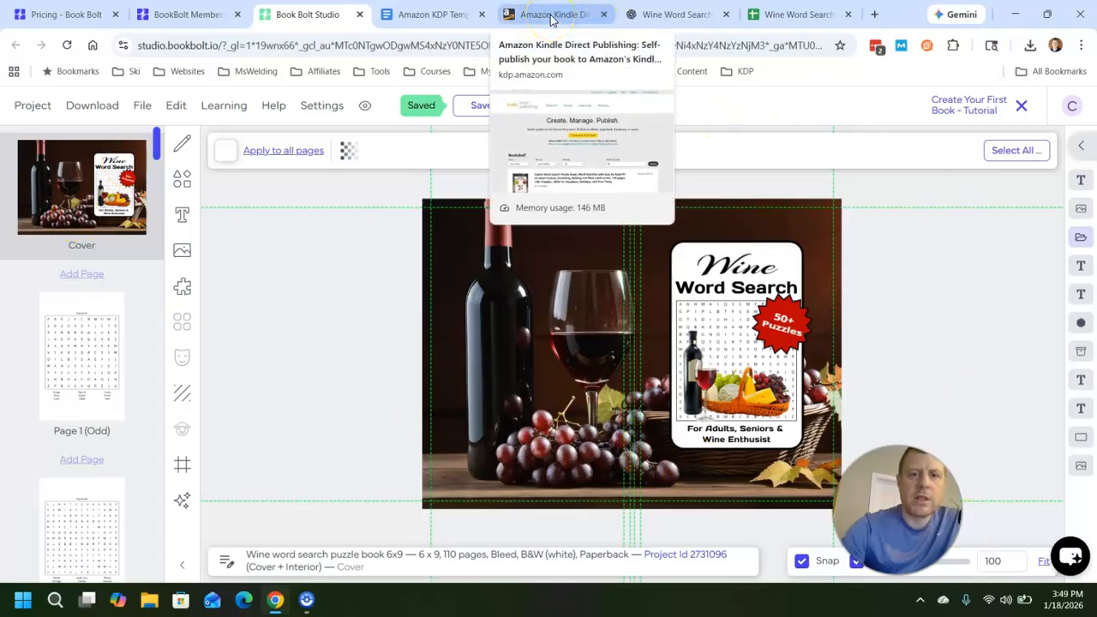
left_click(552, 17)
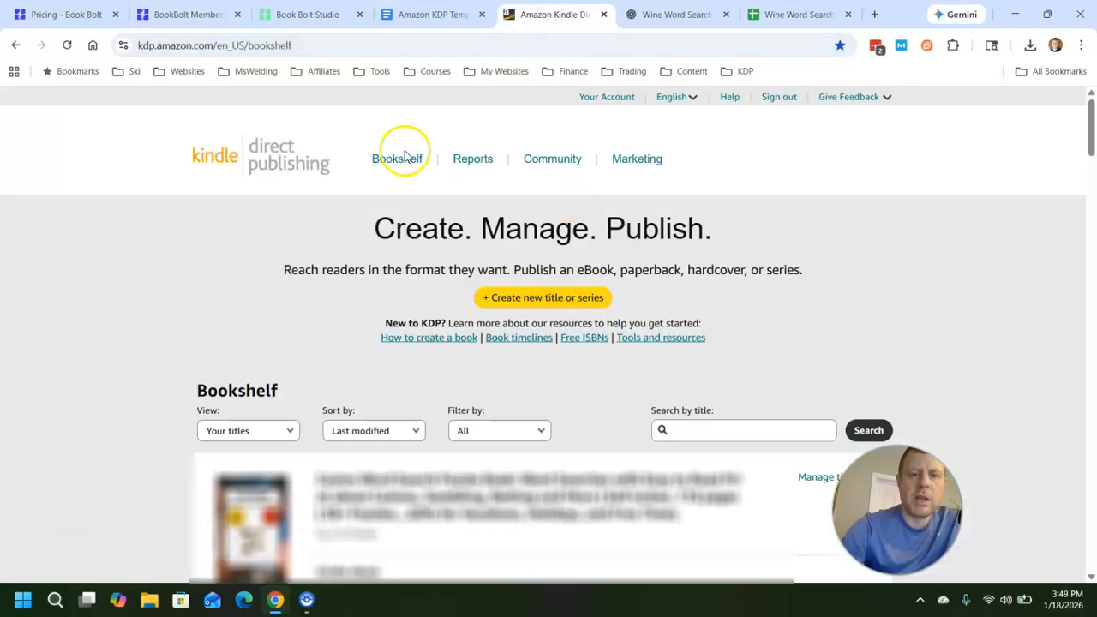
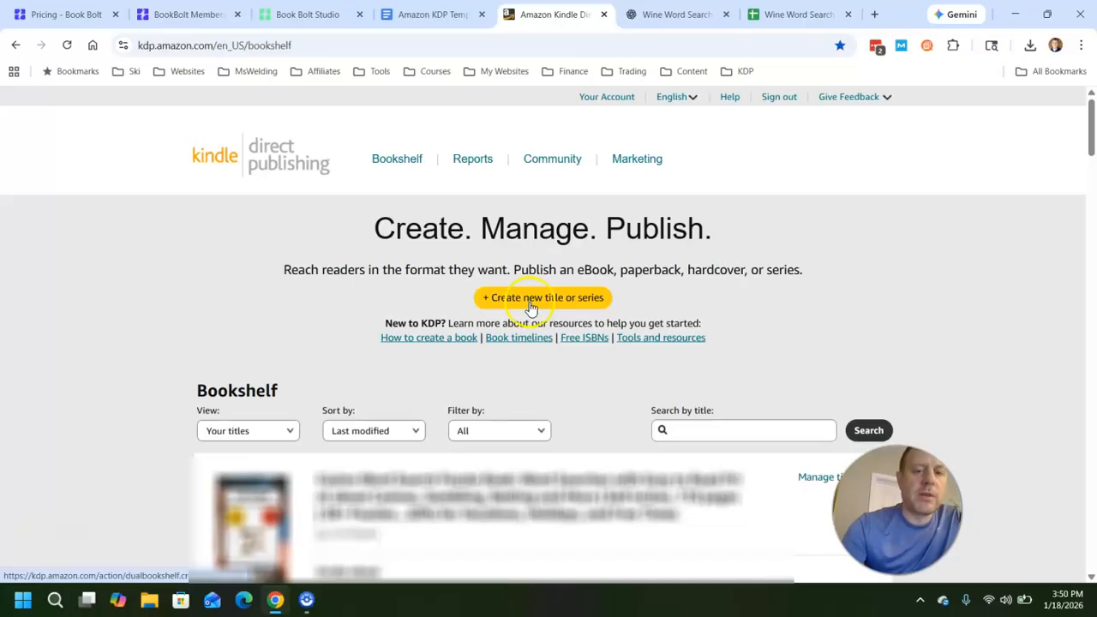
left_click(531, 298)
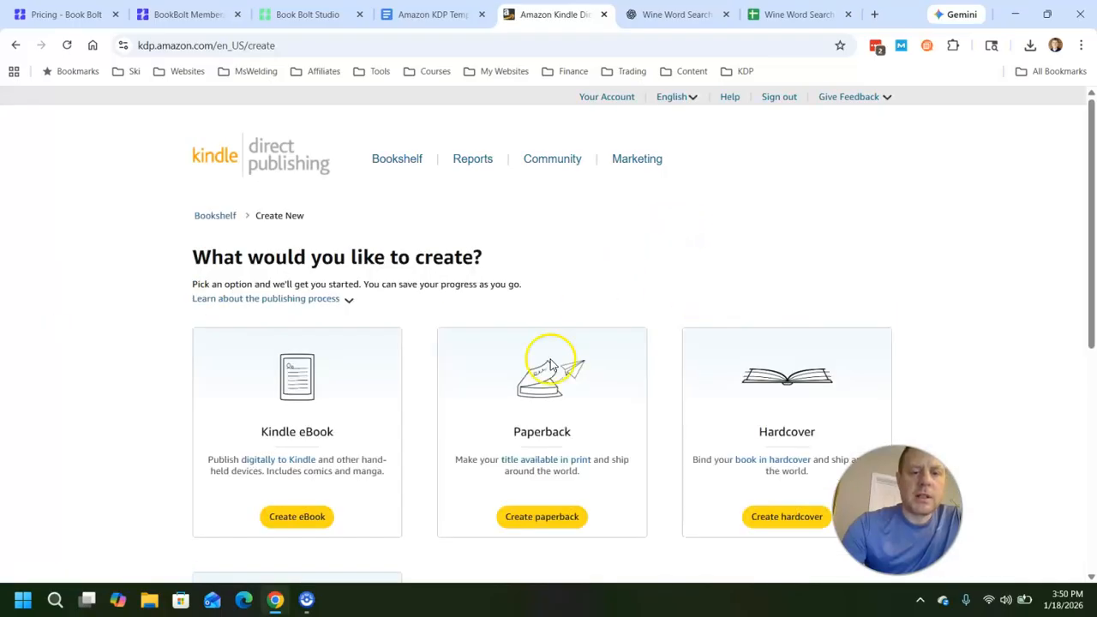
left_click(540, 519)
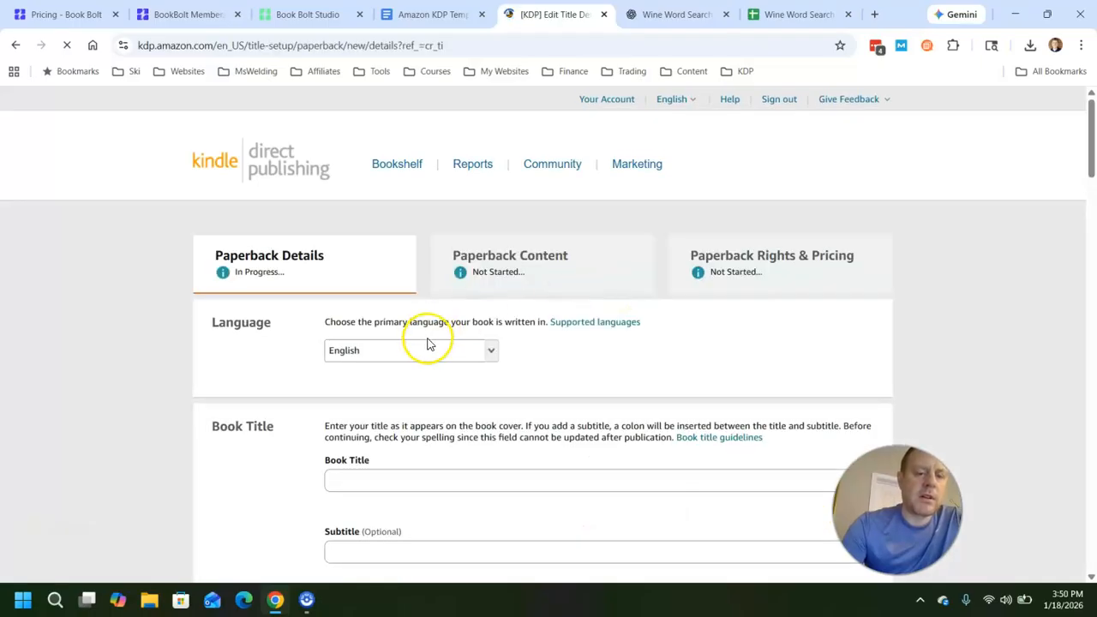
Step: Copy the title template from the Amazon KDP Templates document into the book title and adapt it to "Wine Word Search Puzzle Book"
scroll(416, 341, "down", 1)
scroll(416, 341, "down", 1)
left_click(471, 335)
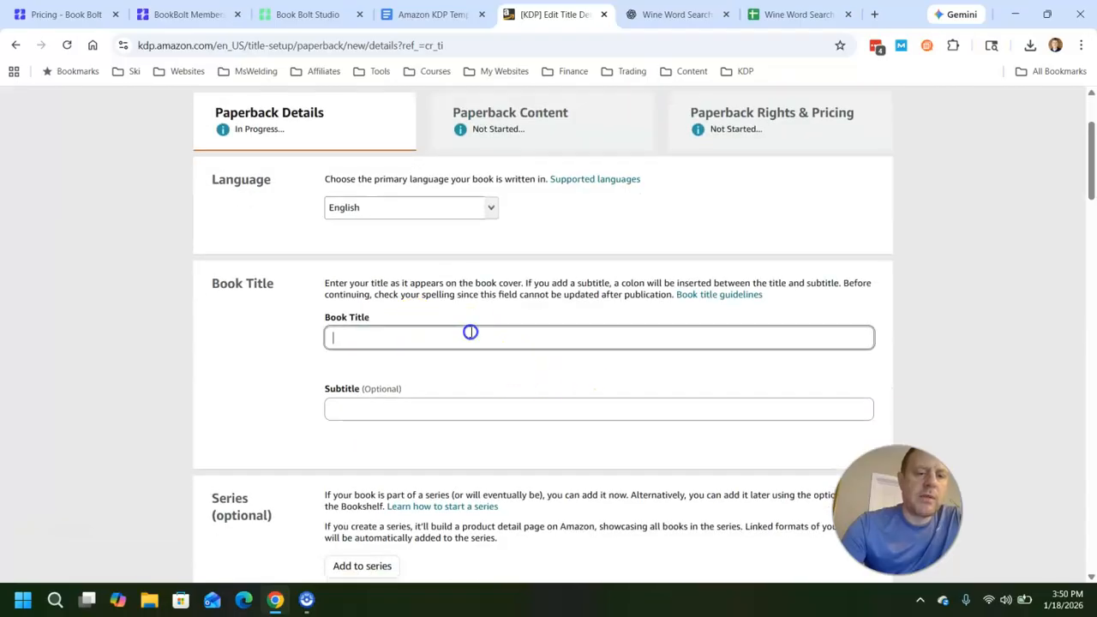
left_click(430, 16)
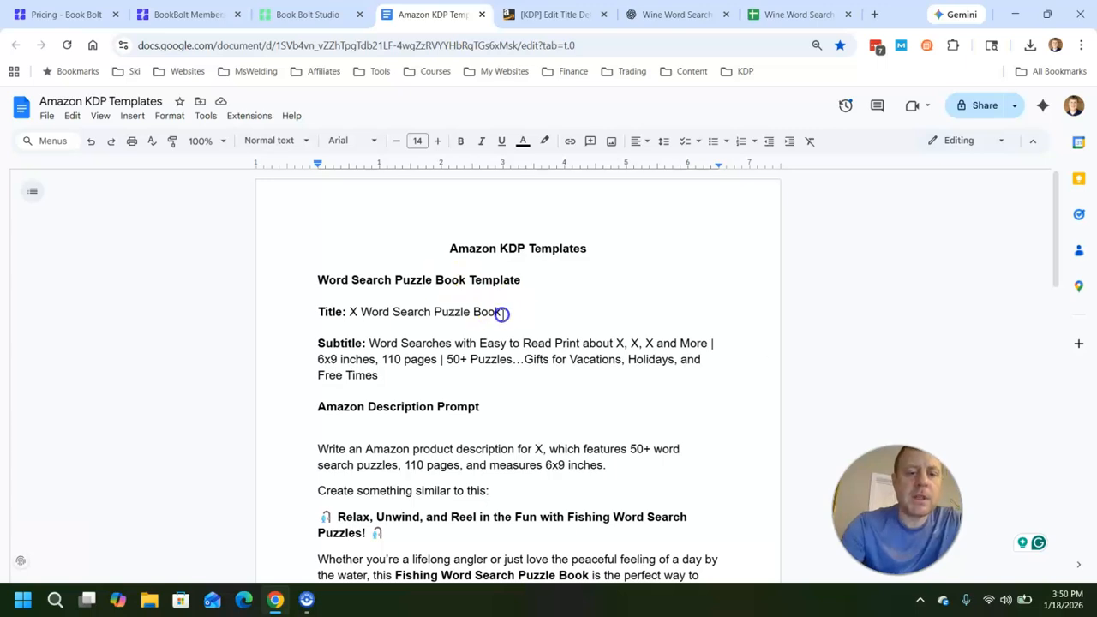
left_click_drag(502, 314, 386, 313)
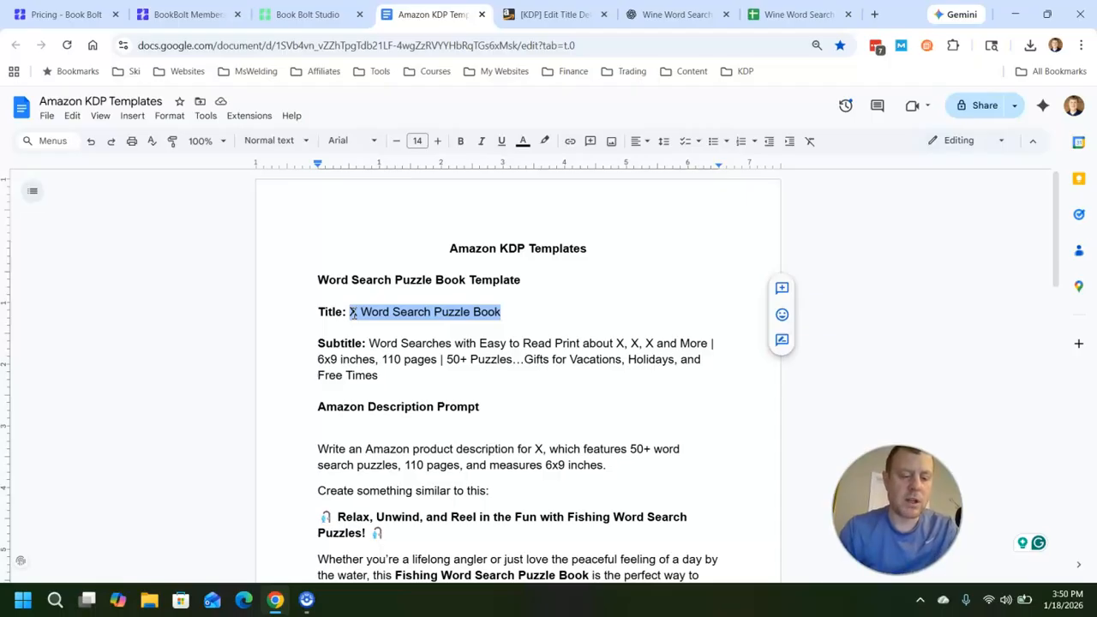
left_click(519, 14)
type("A Word Search Puzzle Book")
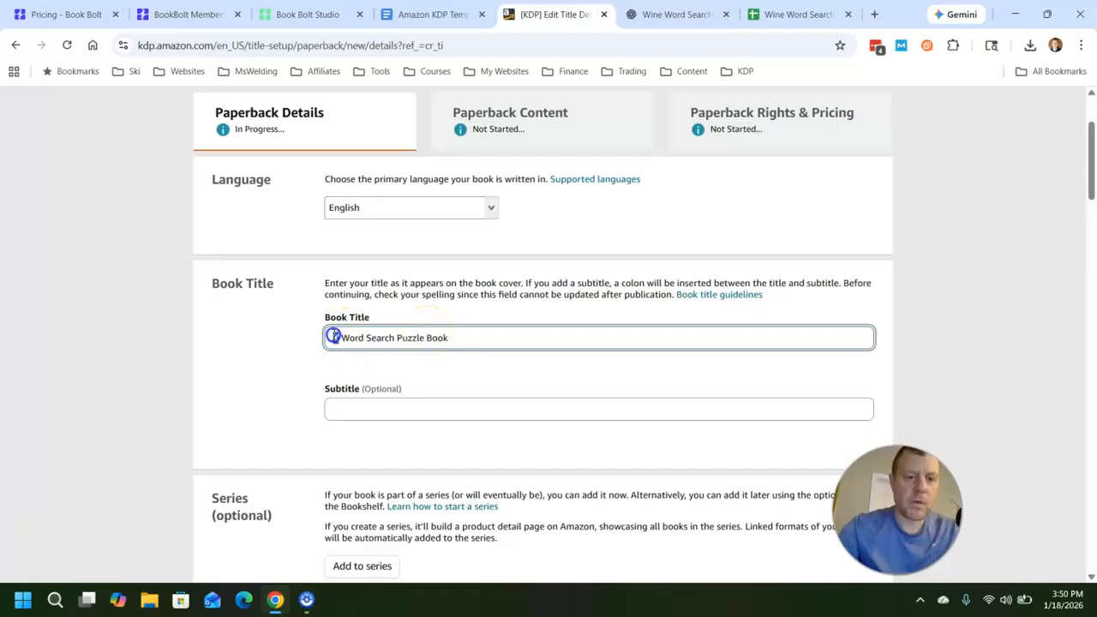
type("Wine")
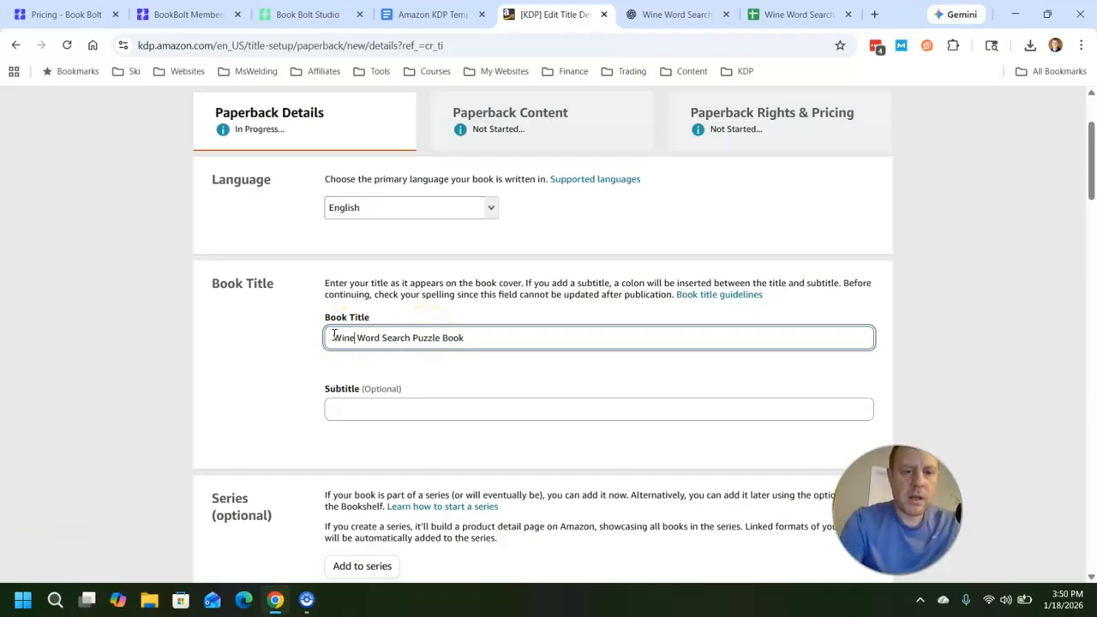
Step: Copy the subtitle template starting "Word Searches with Easy to Read Print about X, X, X" from the templates document into the paperback's subtitle
left_click(368, 411)
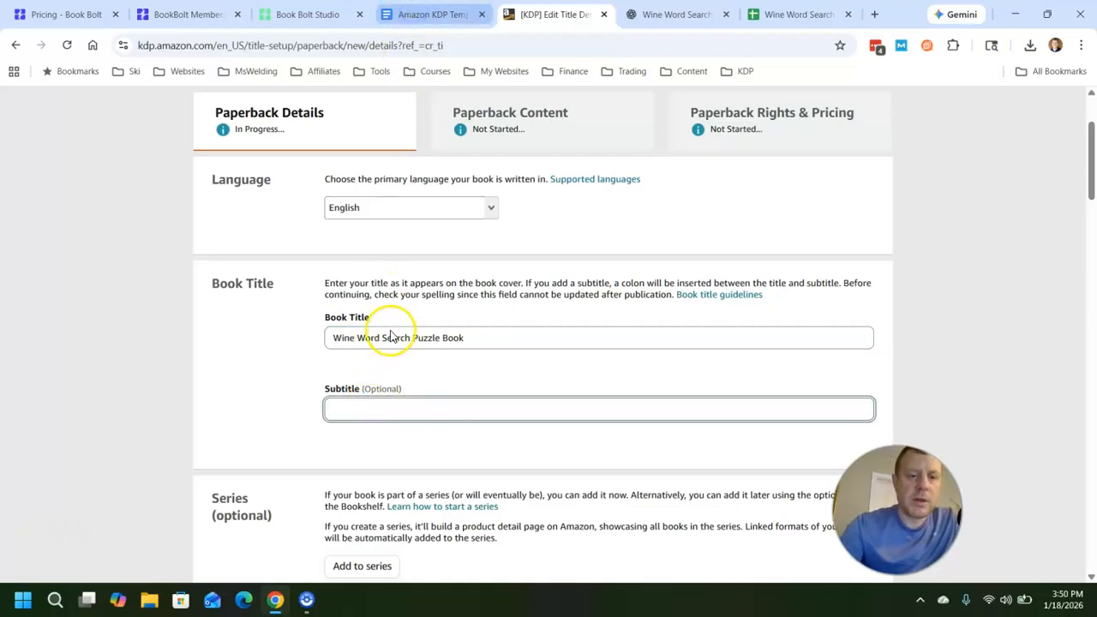
left_click(420, 15)
left_click_drag(379, 376, 373, 348)
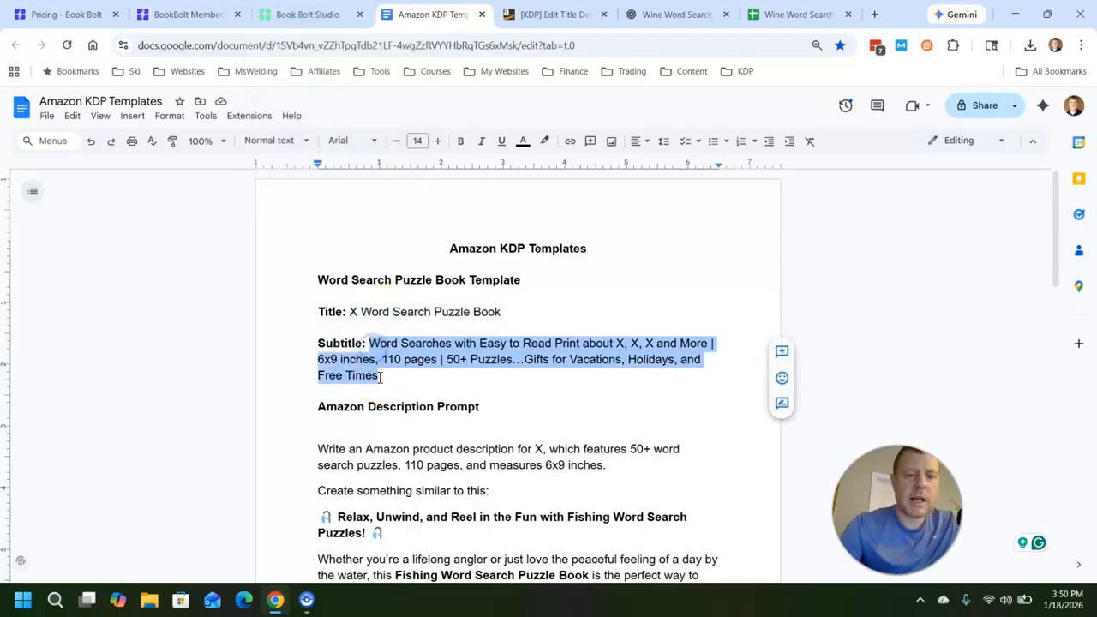
left_click(523, 15)
key("ctrl+v")
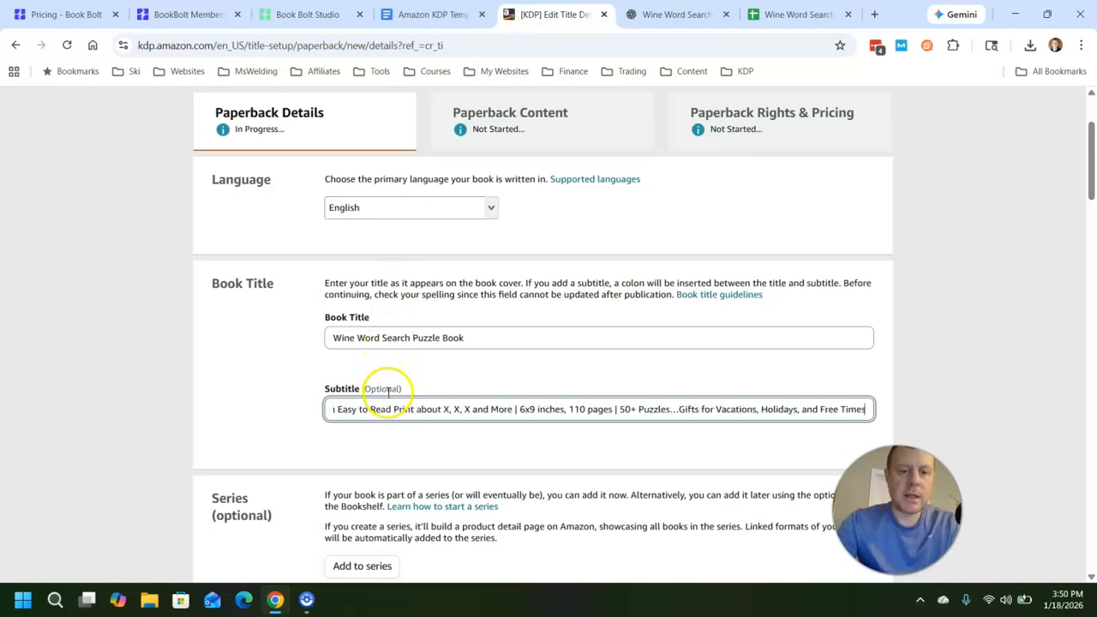
Step: Replace the first X placeholder in the subtitle with "Wine" and remove the stray letter before it
left_click(346, 413)
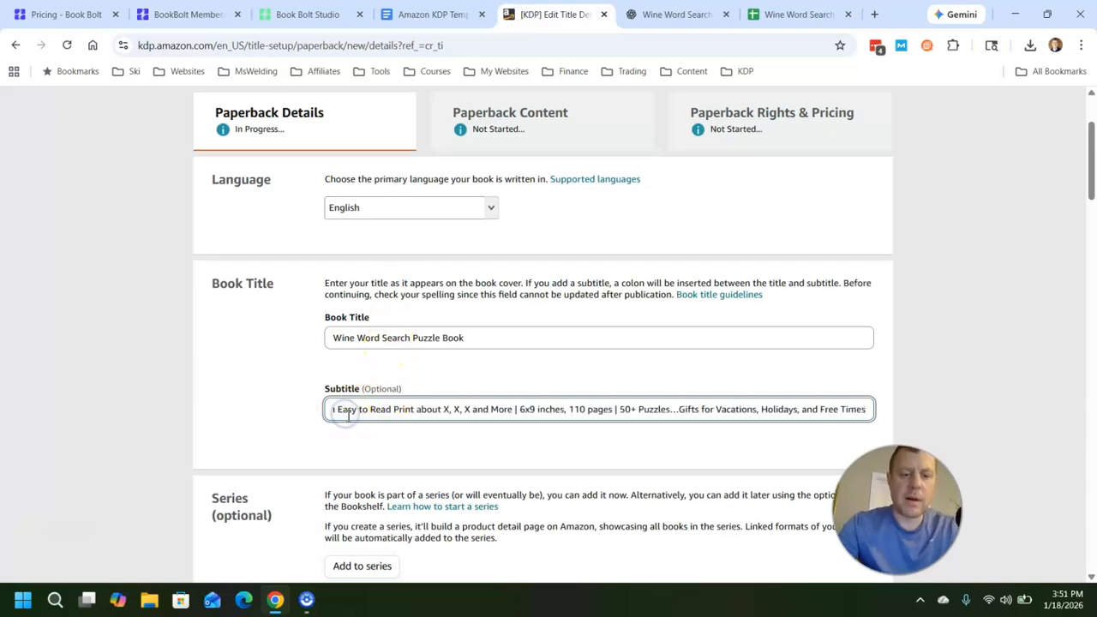
left_click(399, 410)
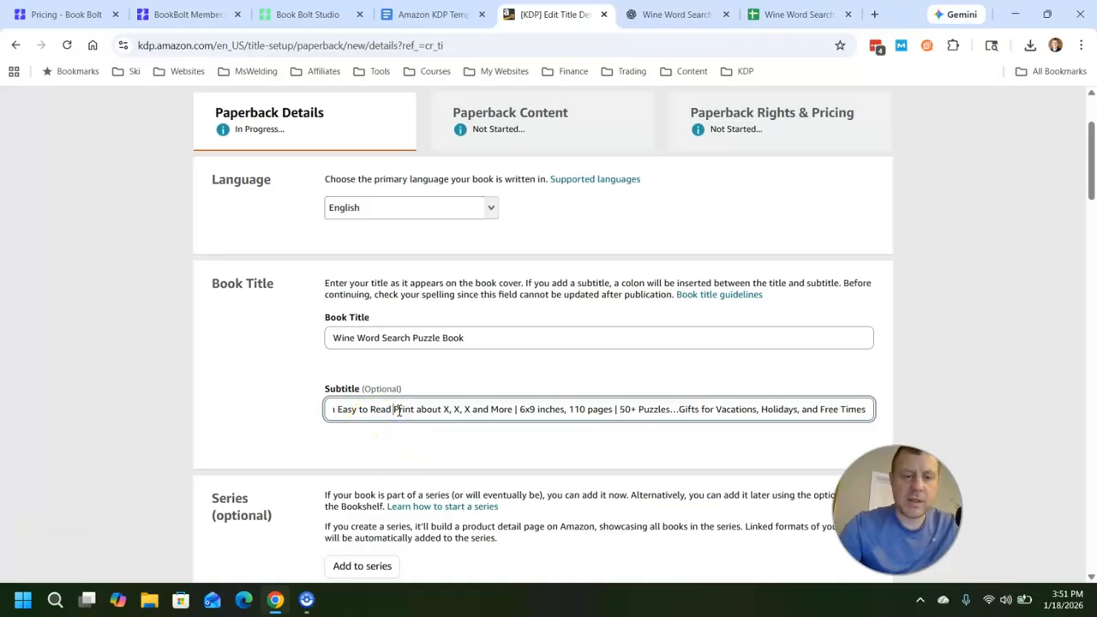
key("Left")
key("Left")
key("Left")
key("Left")
key("Left")
key("Left")
key("Left")
key("Left")
key("Left")
key("Left")
key("Left")
key("Left")
key("Left")
key("Left")
key("Left")
key("Left")
key("Left")
key("Left")
key("Left")
key("Left")
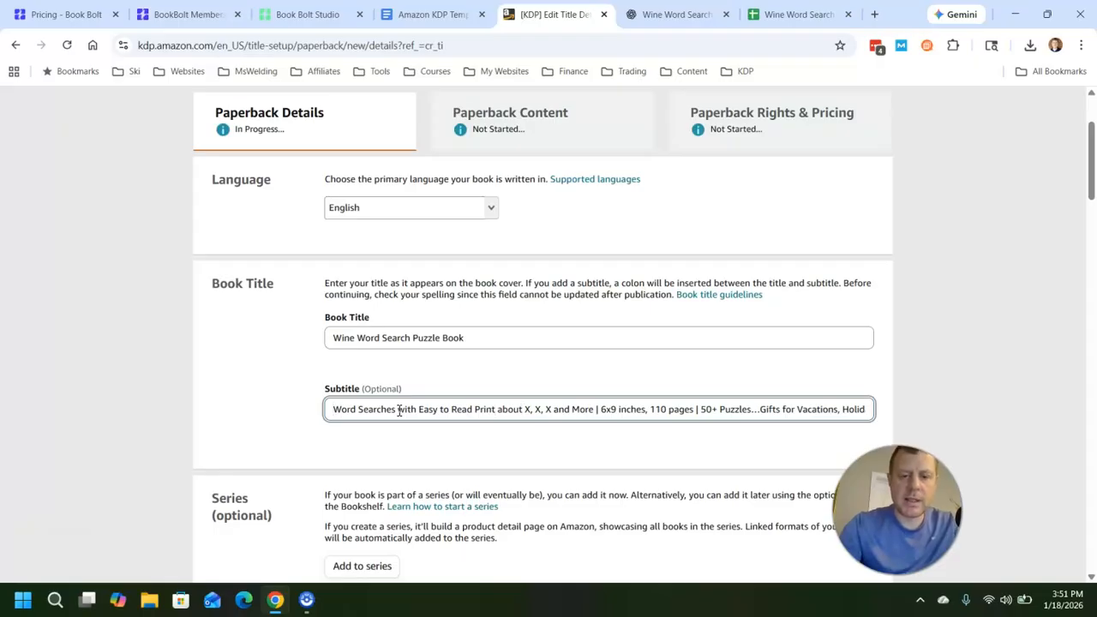
left_click(529, 409)
type("Wine")
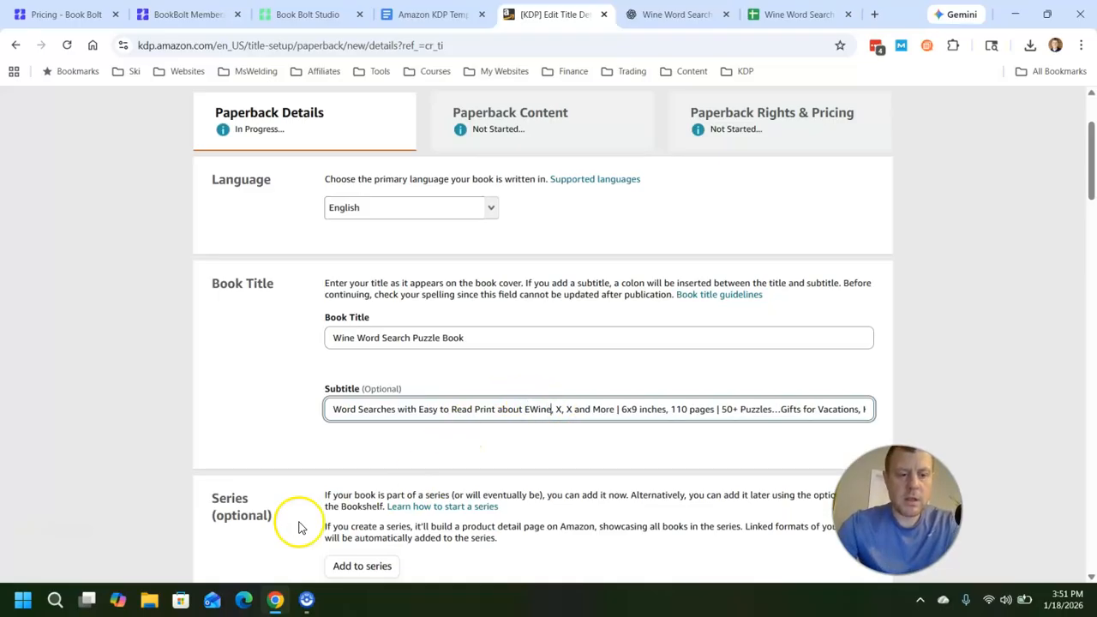
left_click(46, 518)
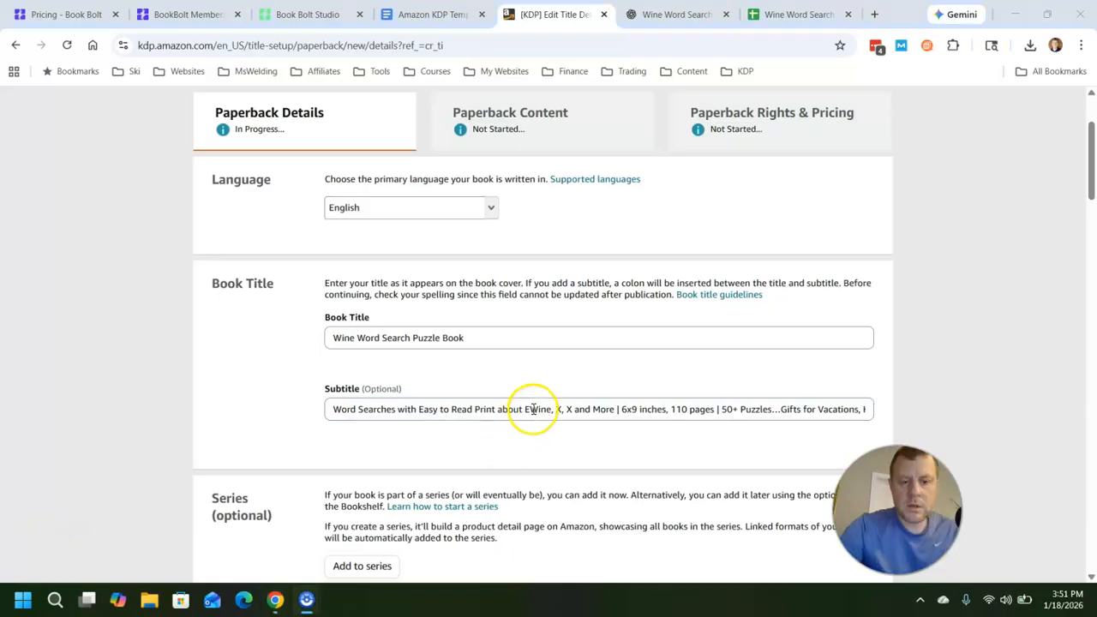
left_click(534, 409)
key("BackSpace")
Step: Replace the remaining two X placeholders in the subtitle with "Winery's" and "Wine Making"
double_click(556, 409)
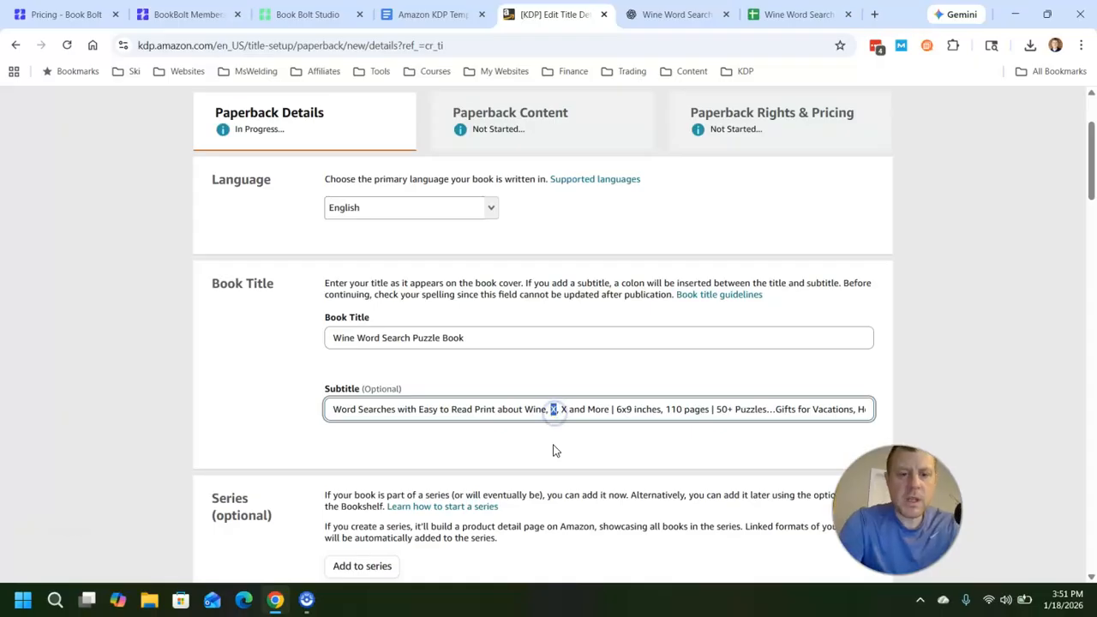
left_click(553, 434)
type("Win")
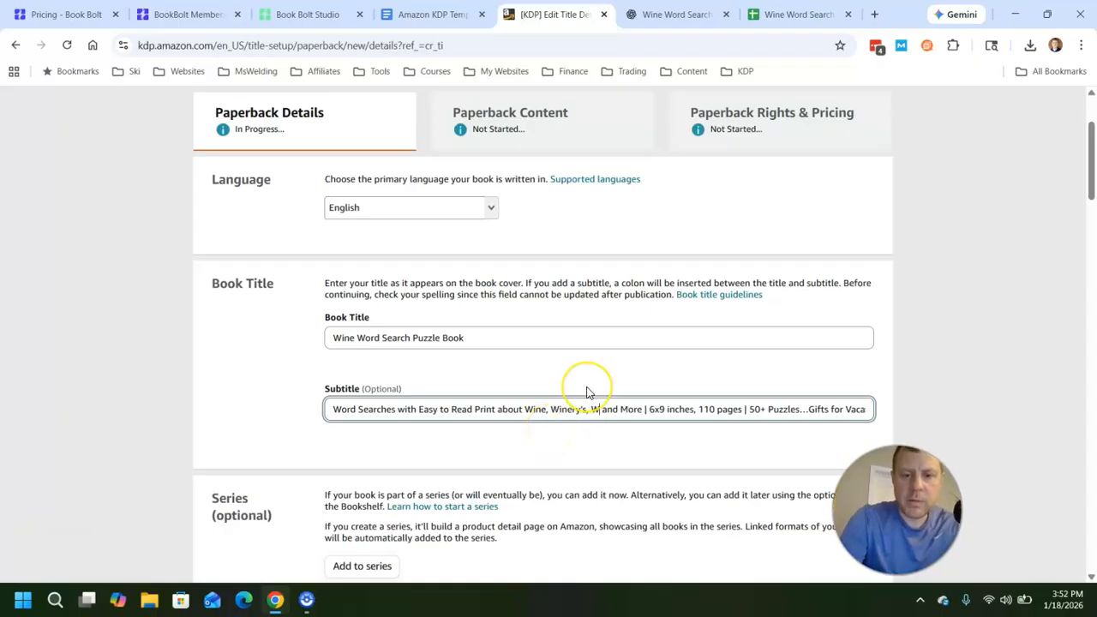
type("Wine Making")
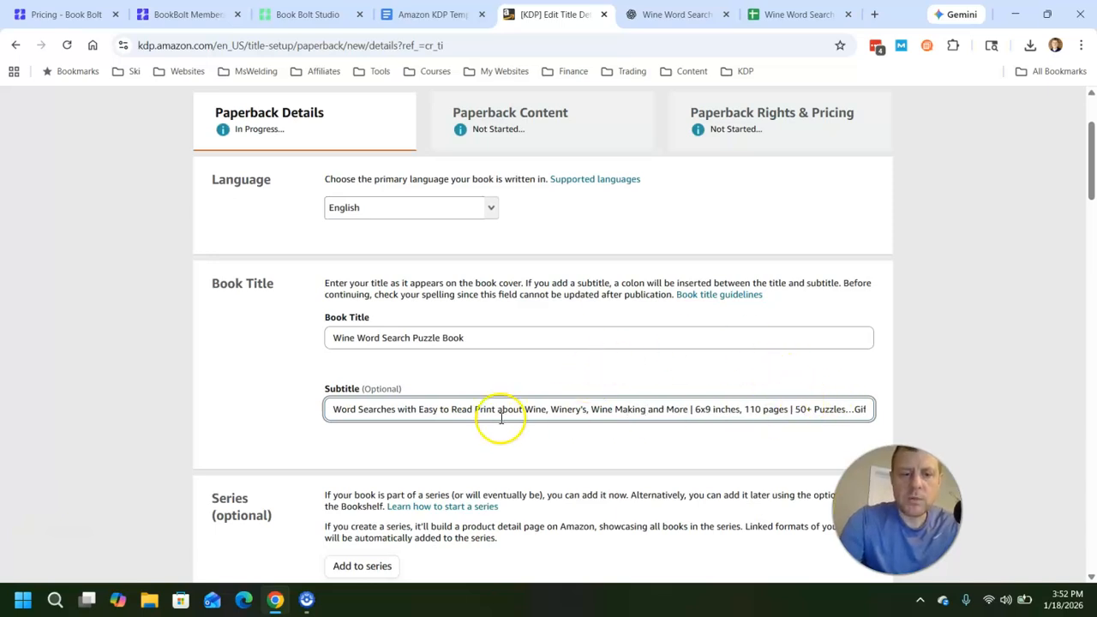
Step: Fill in the primary author's first and last name with the pen name
scroll(428, 426, "down", 3)
scroll(442, 437, "down", 6)
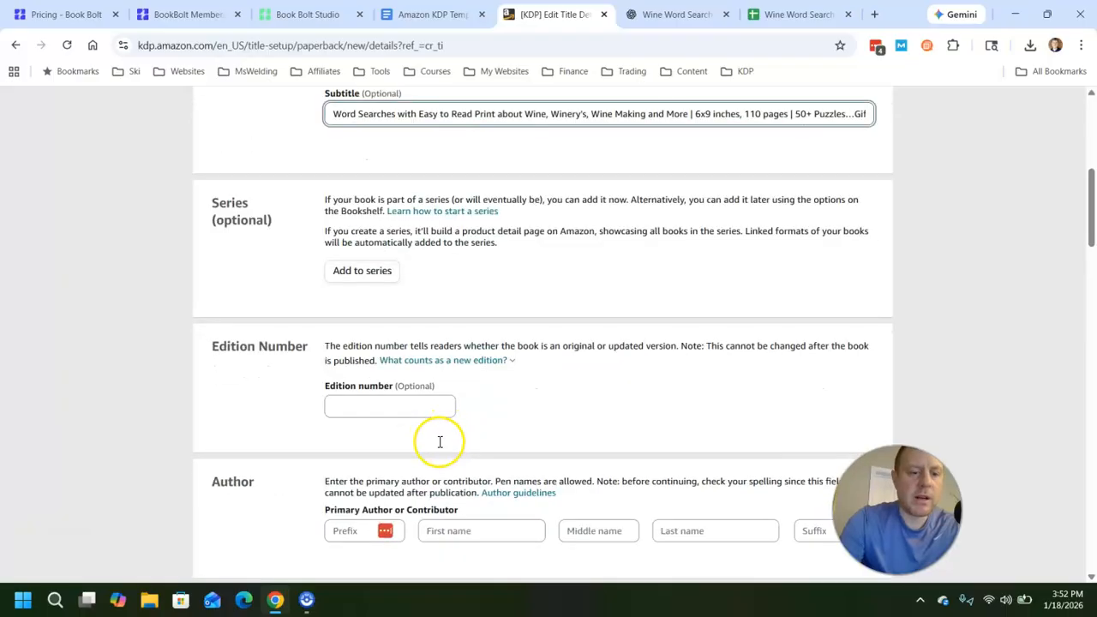
left_click(494, 398)
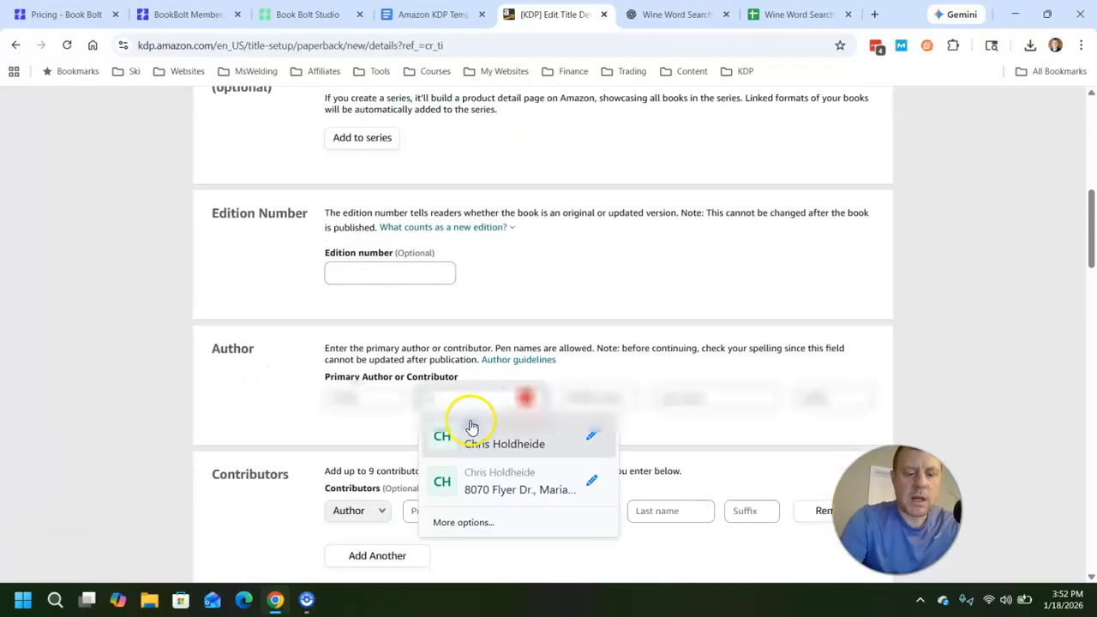
type("J")
key("BackSpace")
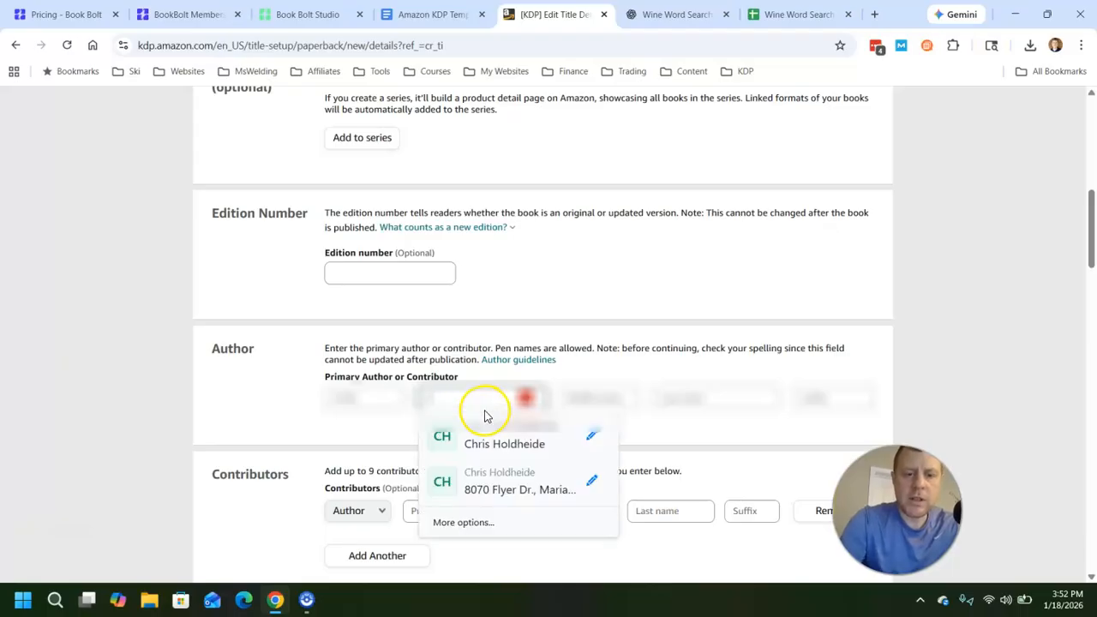
type("J")
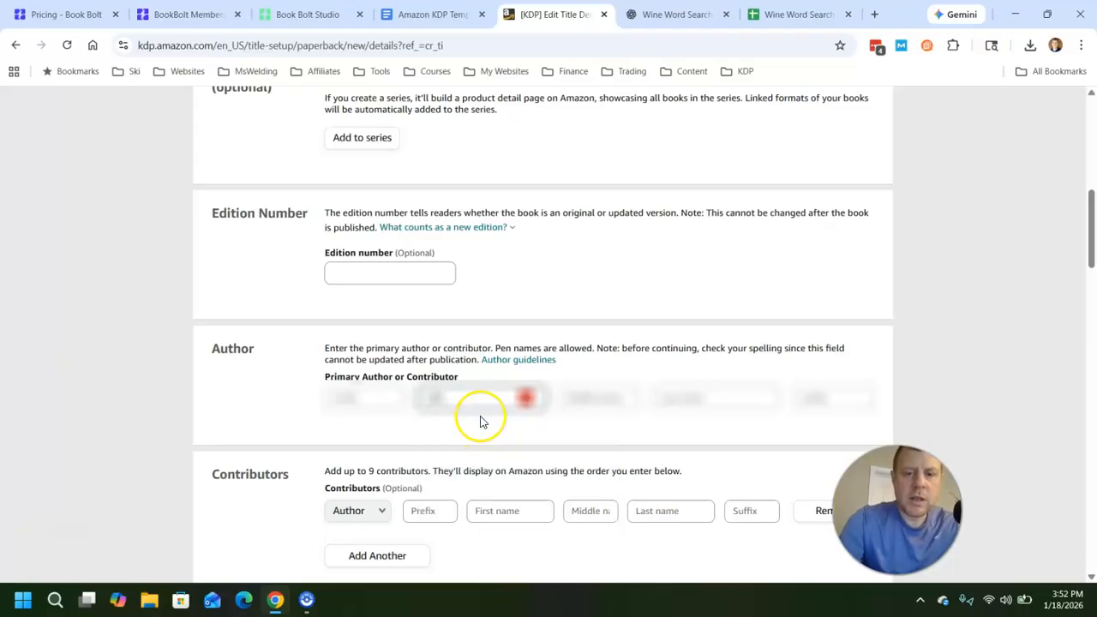
left_click(691, 396)
type("S")
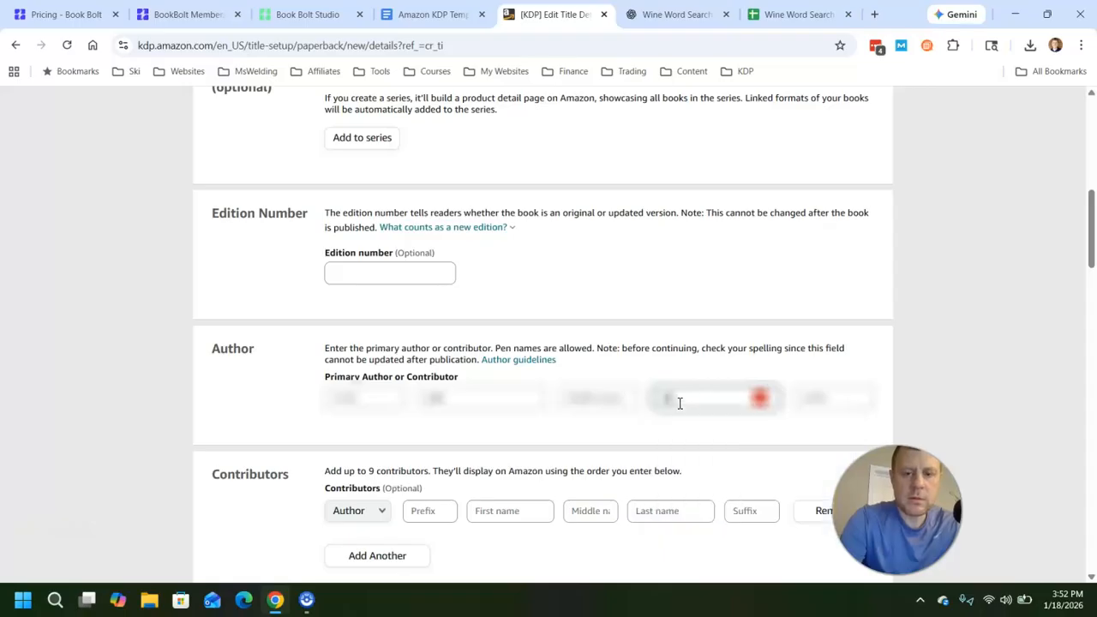
Step: Copy the Amazon description prompt, including its full fishing word search example, from the Amazon KDP Templates document
scroll(658, 360, "down", 3)
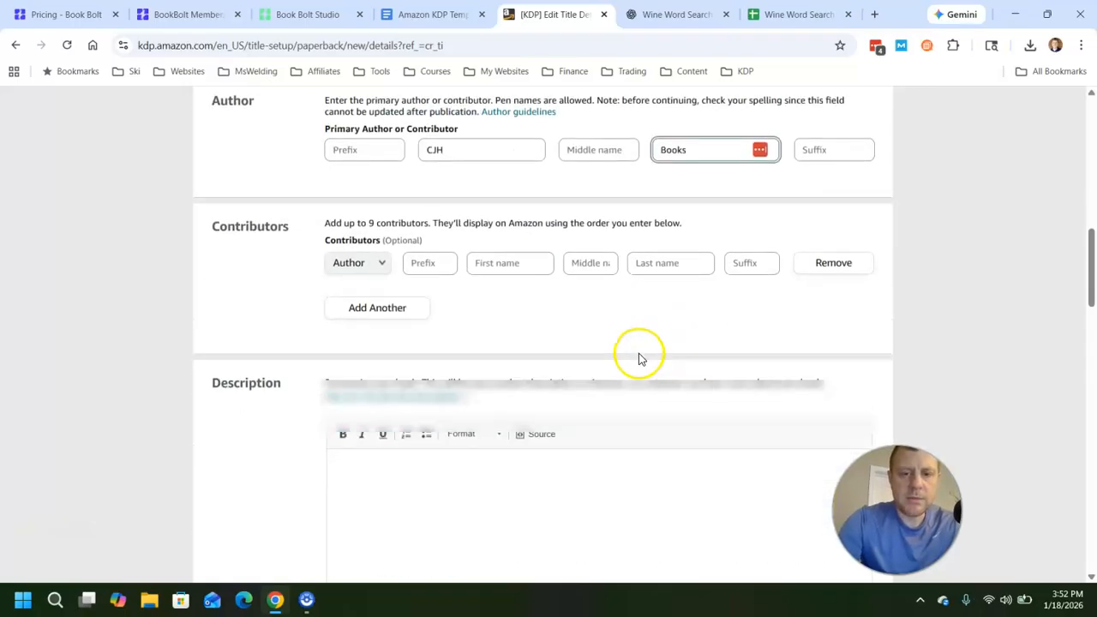
left_click(612, 295)
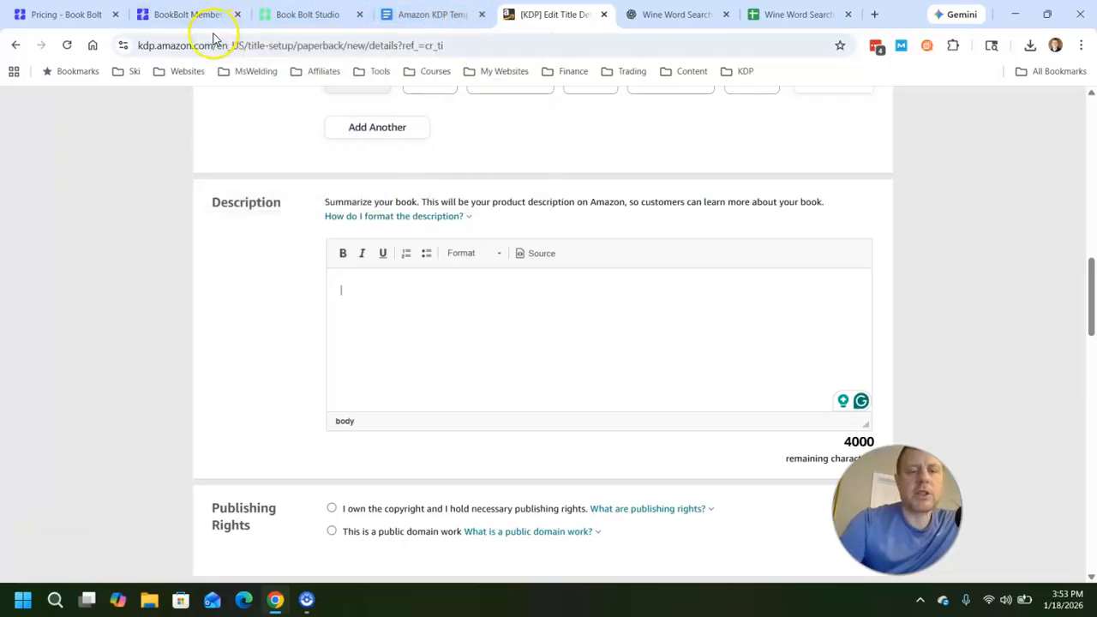
left_click(393, 17)
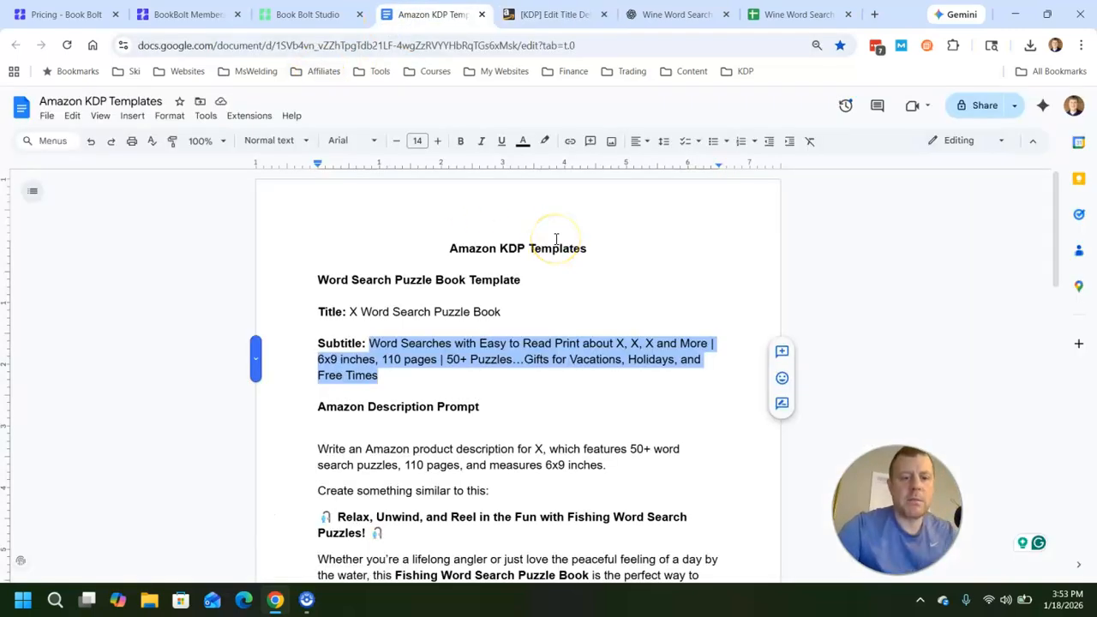
scroll(486, 392, "down", 3)
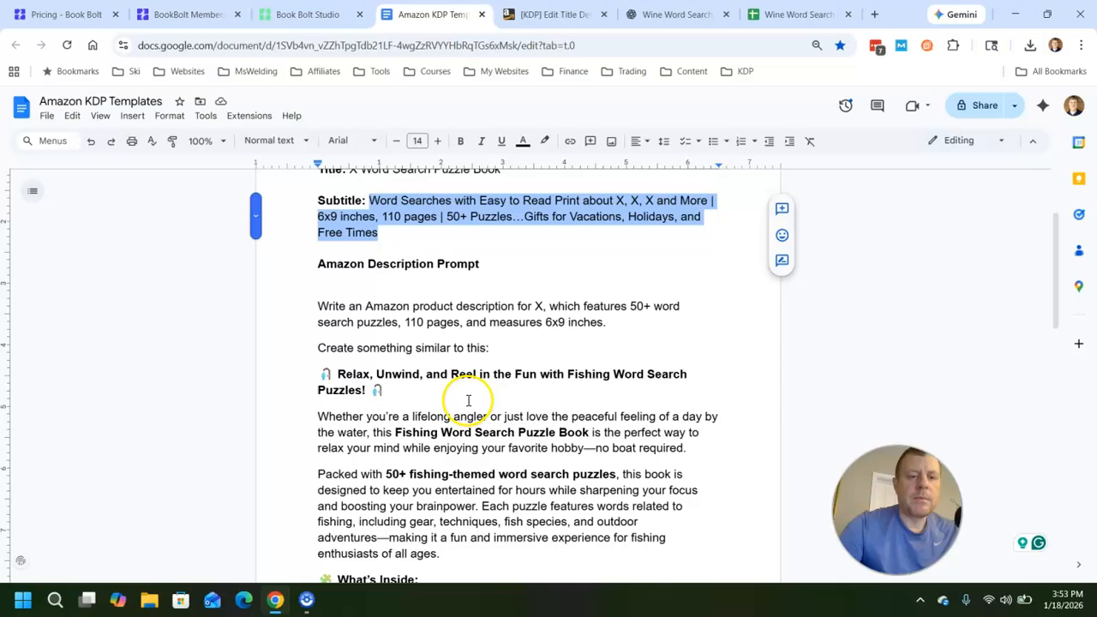
left_click(310, 305)
left_click_drag(310, 305, 645, 528)
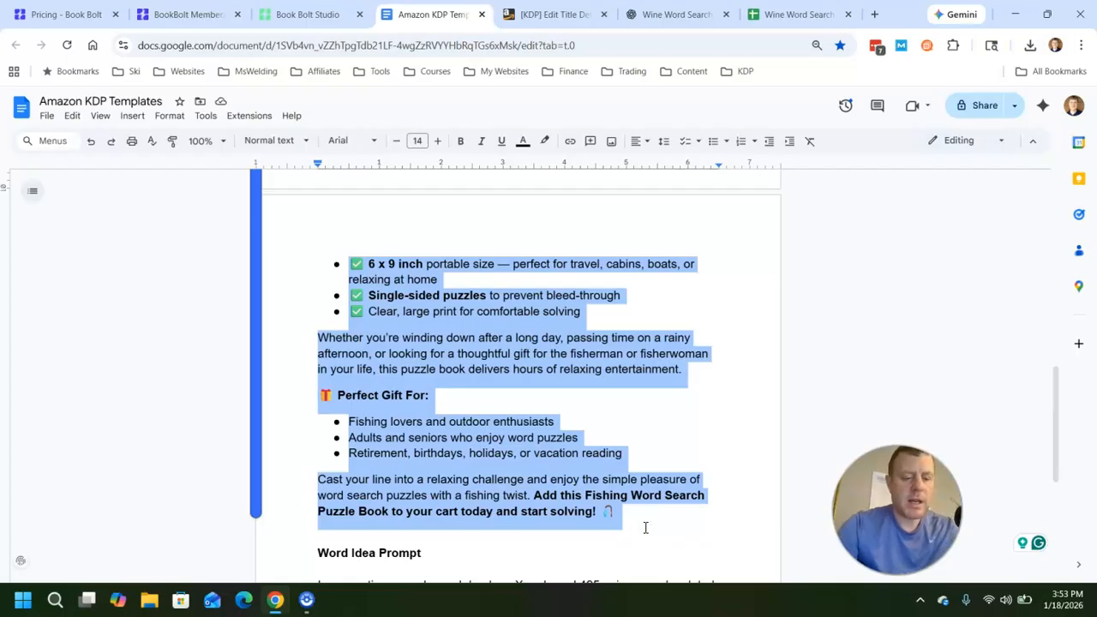
Step: Paste the description prompt into a new ChatGPT chat and answer No to the feedback question
left_click(643, 16)
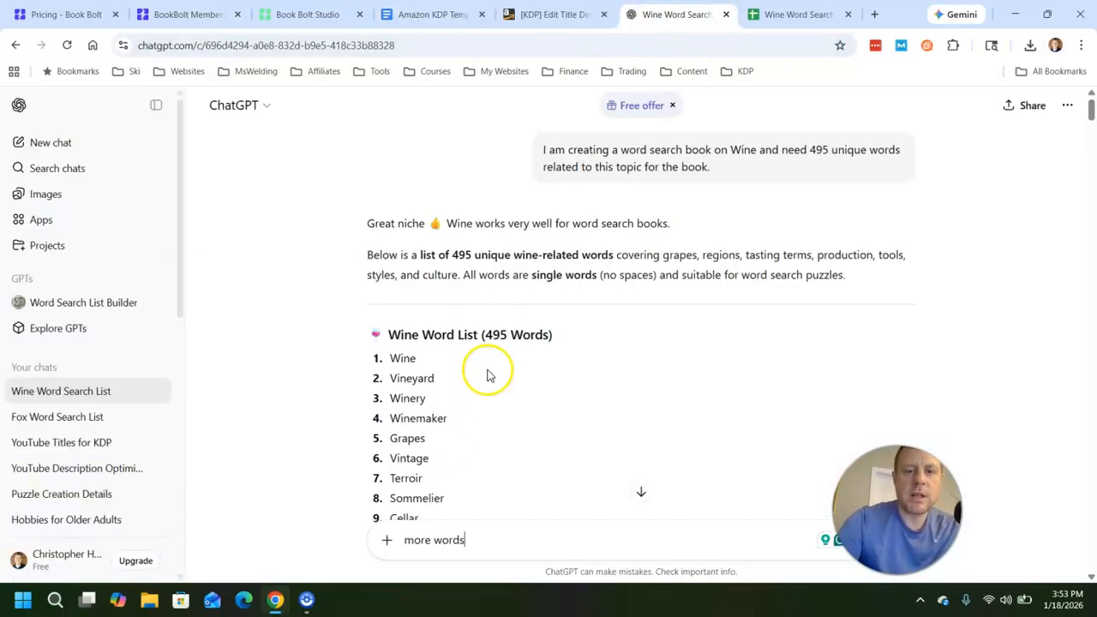
left_click(40, 146)
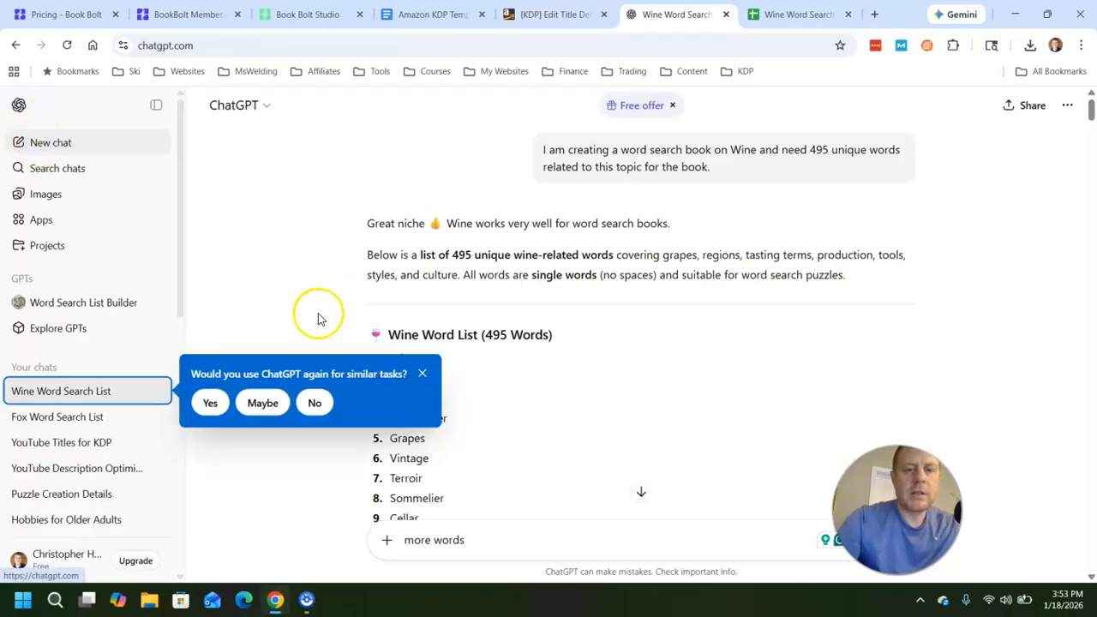
left_click(48, 142)
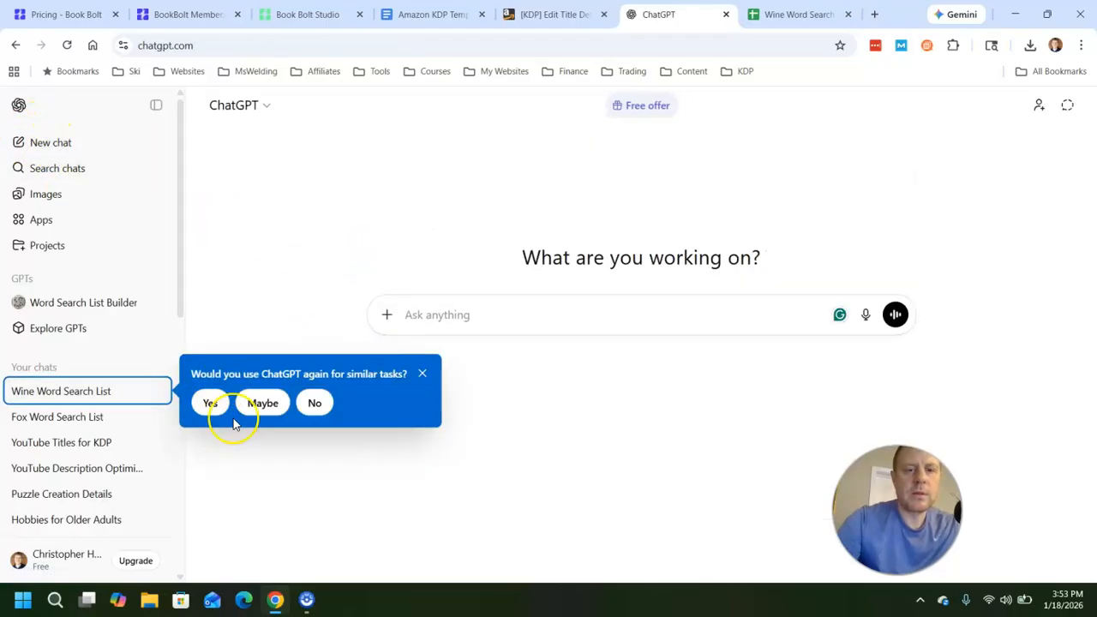
left_click(528, 315)
key("ctrl+v")
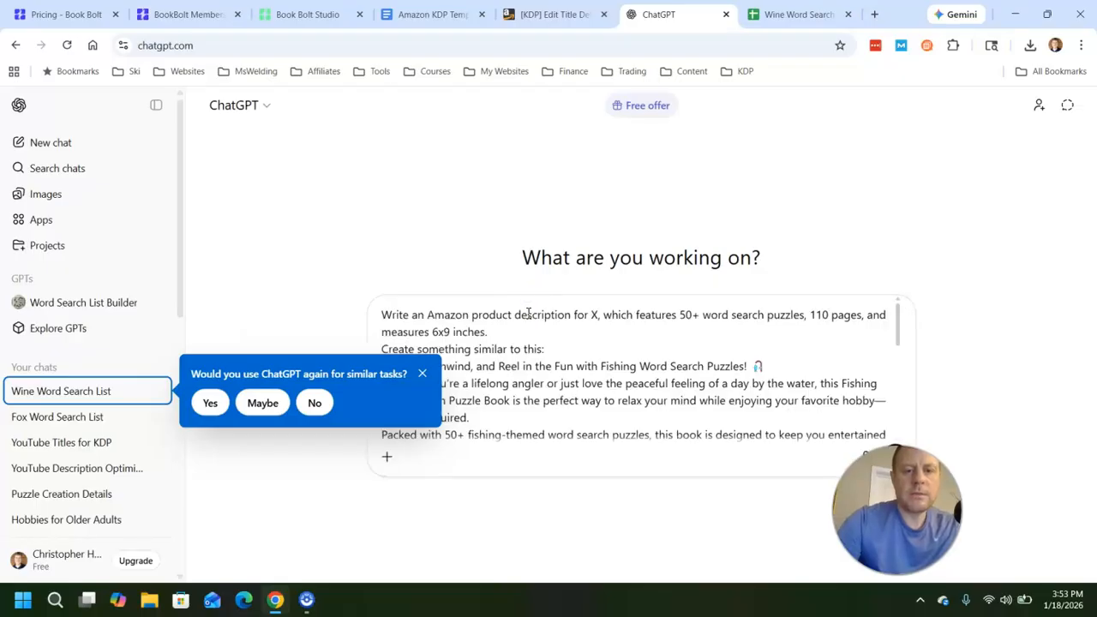
left_click(598, 314)
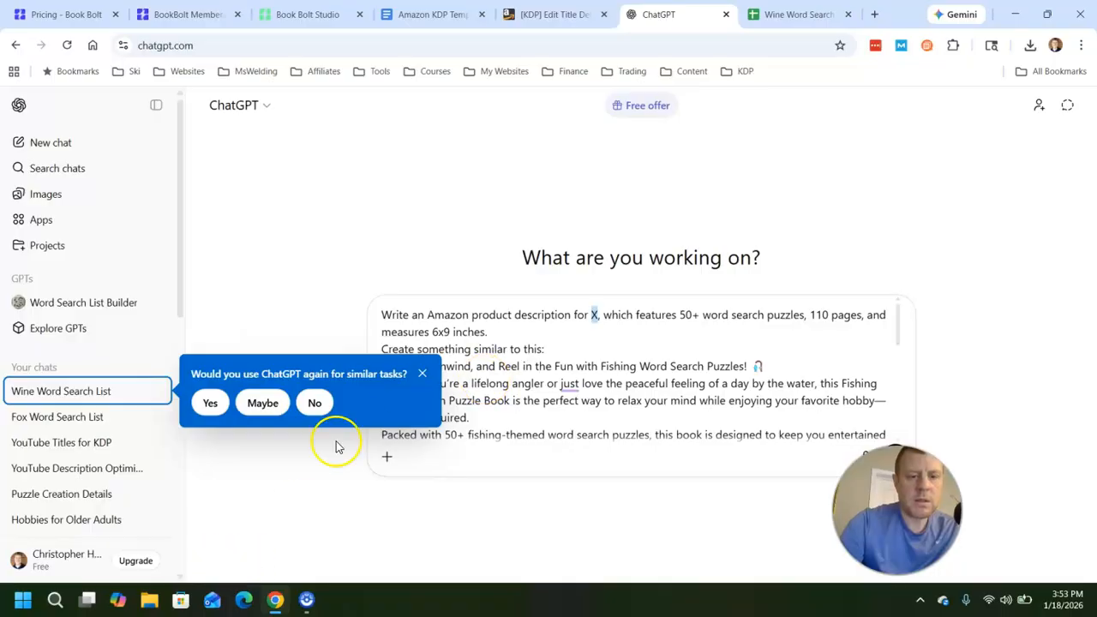
left_click(320, 402)
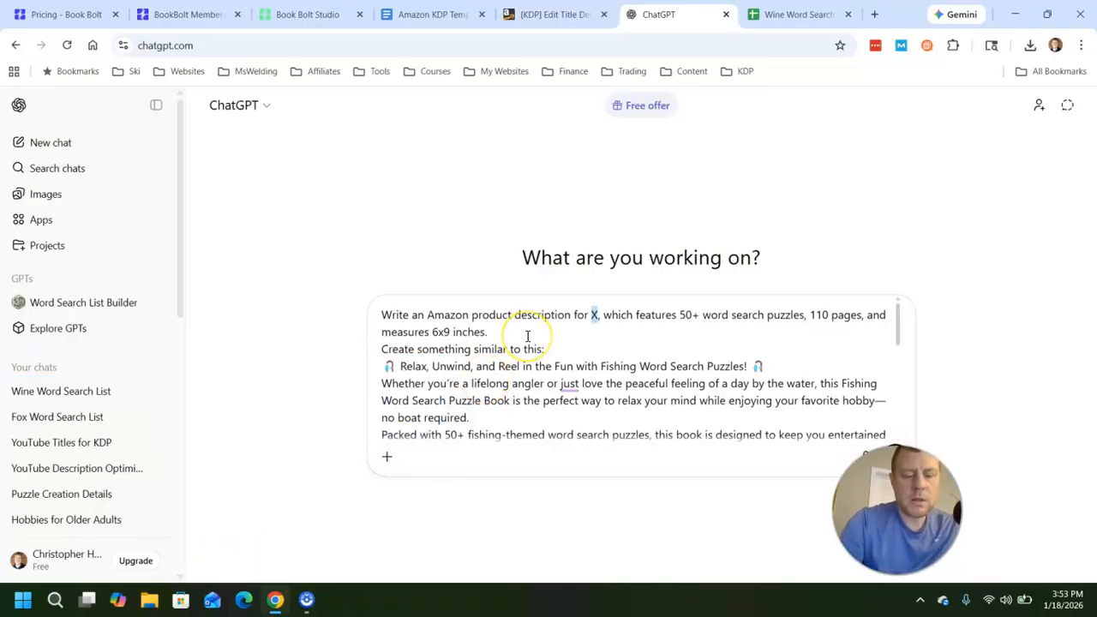
Step: Try "Wine" in place of the X placeholder in the prompt's first sentence and put the X back
scroll(527, 336, "down", 5)
scroll(574, 393, "up", 10)
double_click(591, 316)
type("Wine")
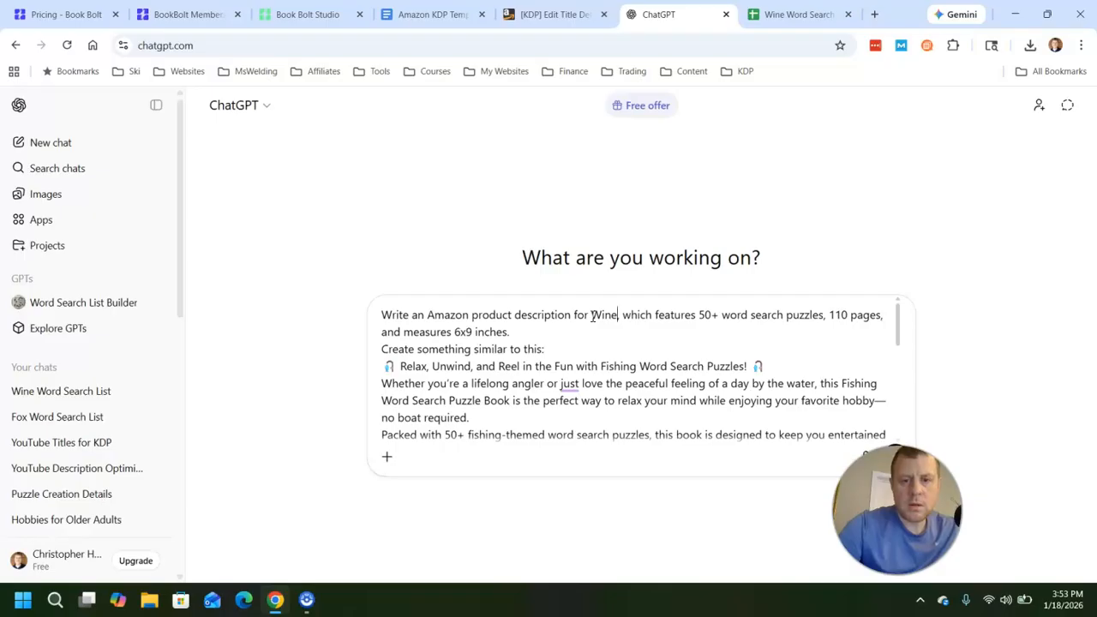
key("BackSpace")
key("BackSpace")
key("BackSpace")
key("BackSpace")
type("X")
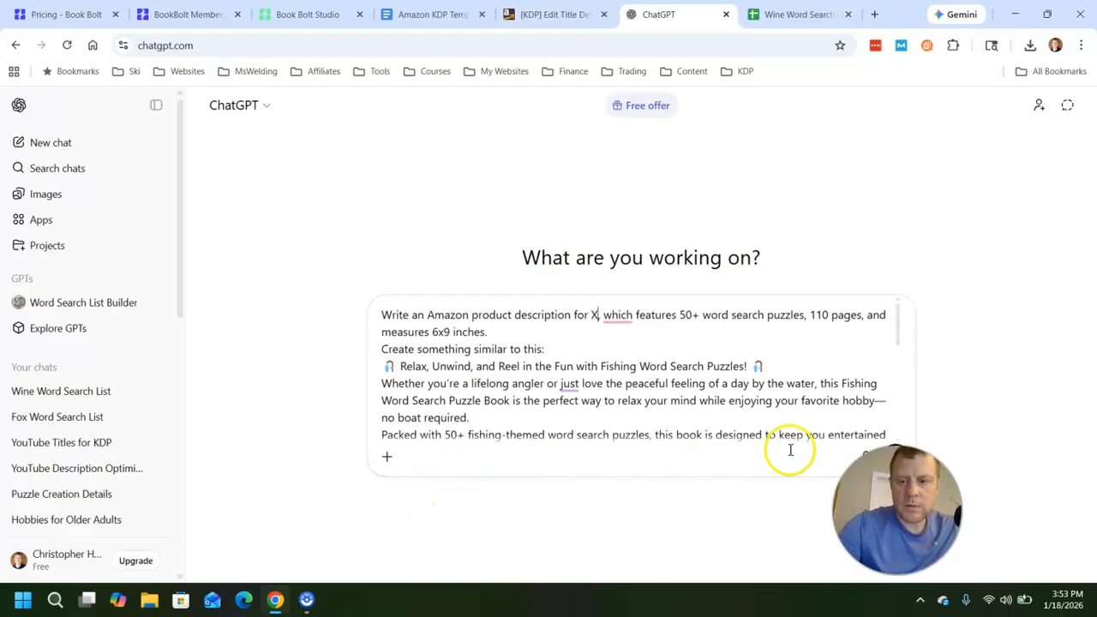
Step: Send the description prompt with "Wine" added at its end
left_click_drag(887, 521, 907, 523)
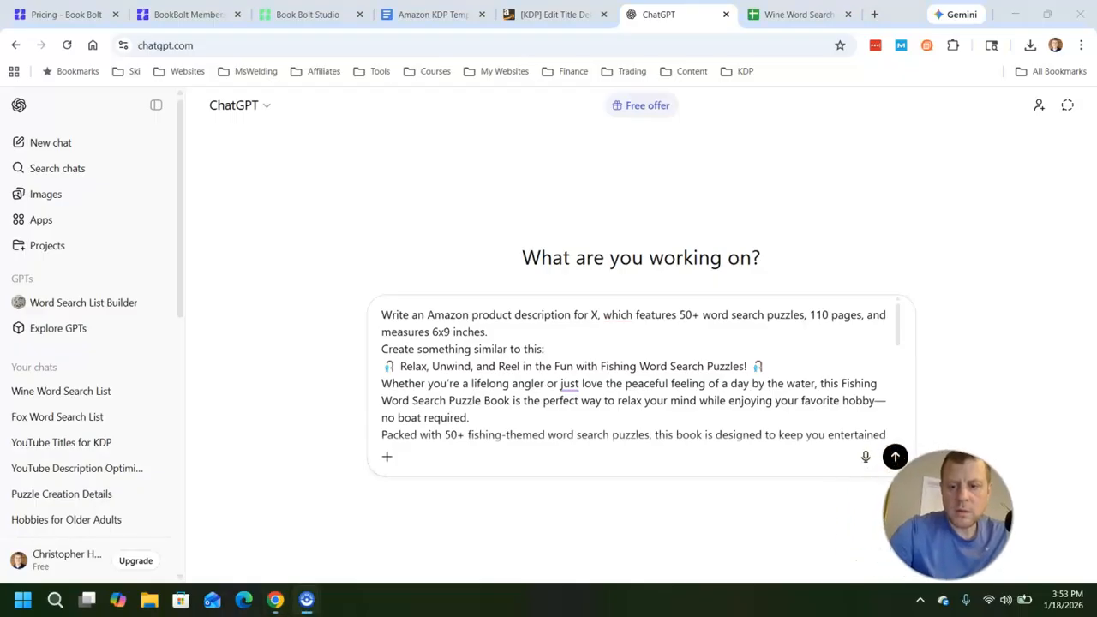
left_click(869, 477)
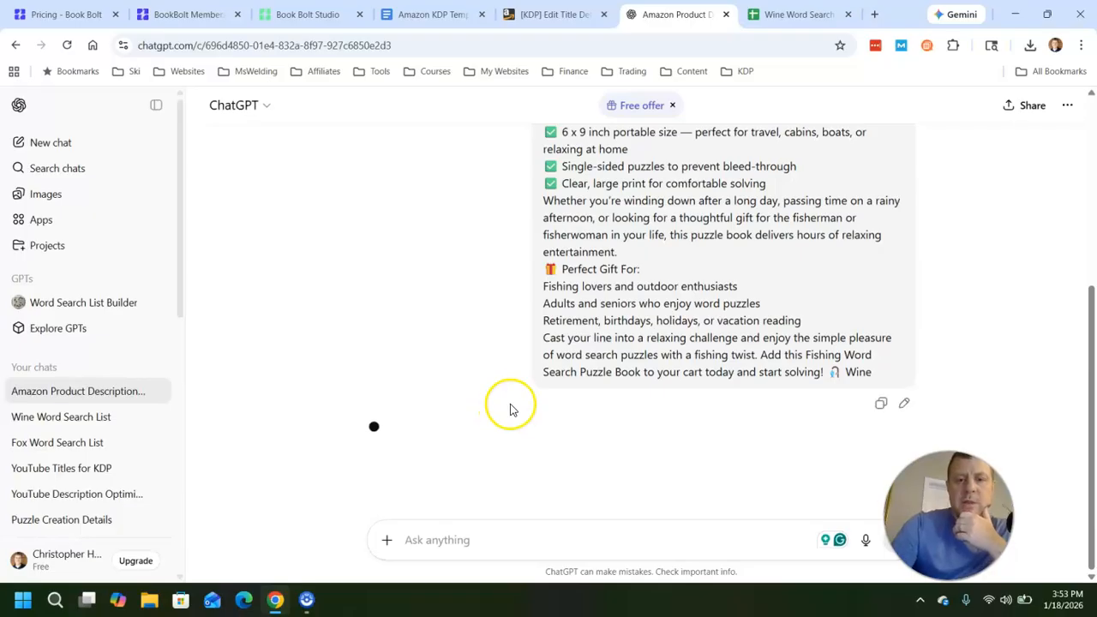
Step: Review the generated wine word search description and compare it with the fishing example in the prompt
left_click(465, 536)
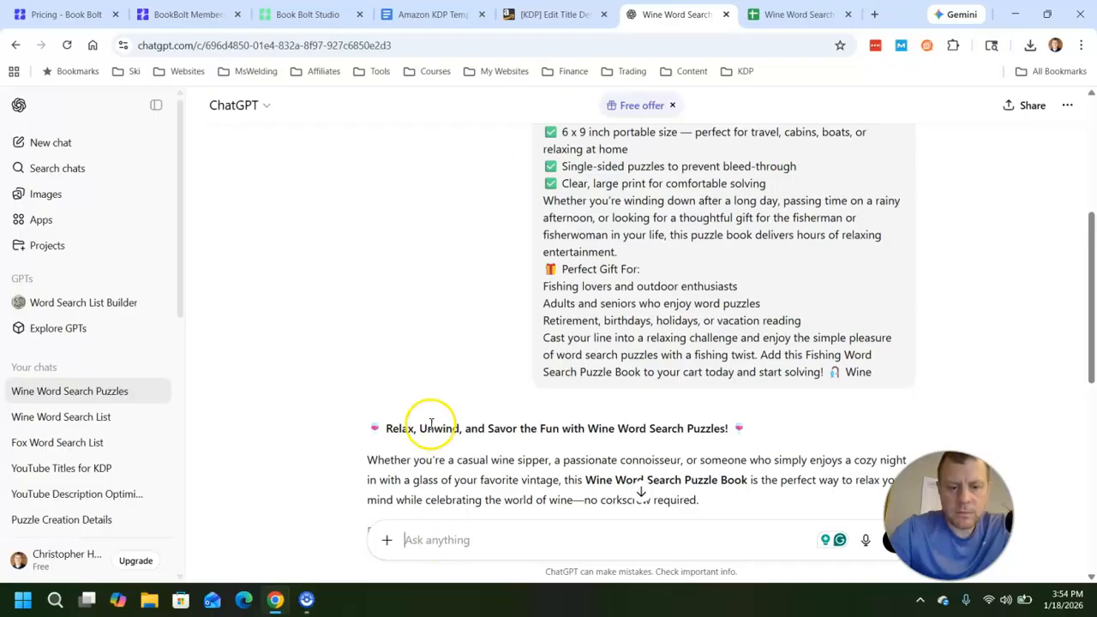
scroll(428, 424, "down", 3)
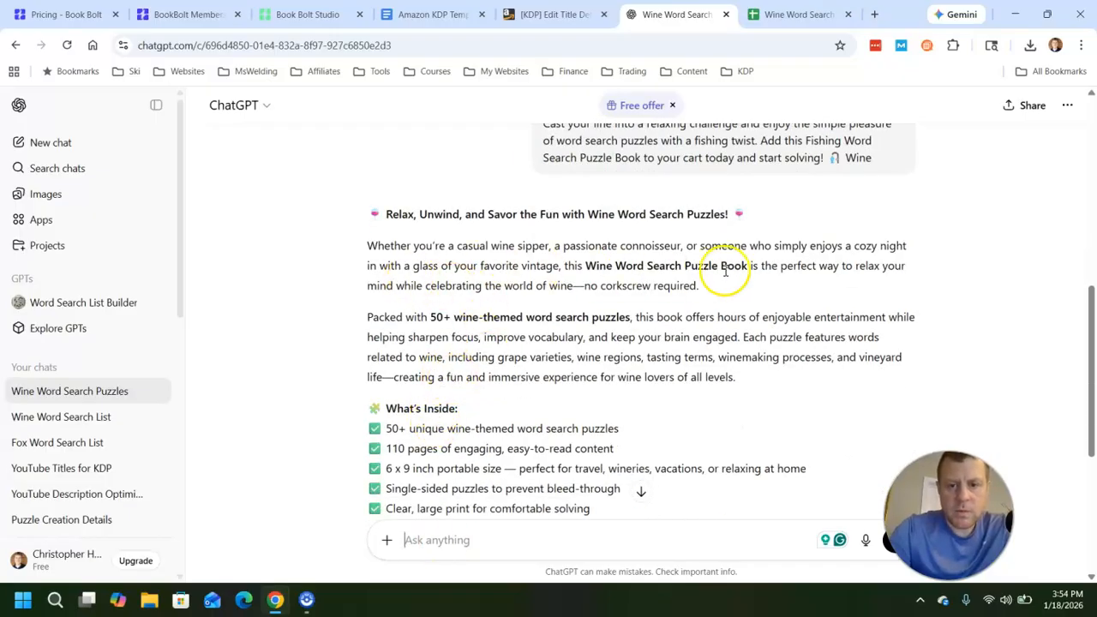
scroll(620, 360, "up", 5)
scroll(654, 276, "up", 2)
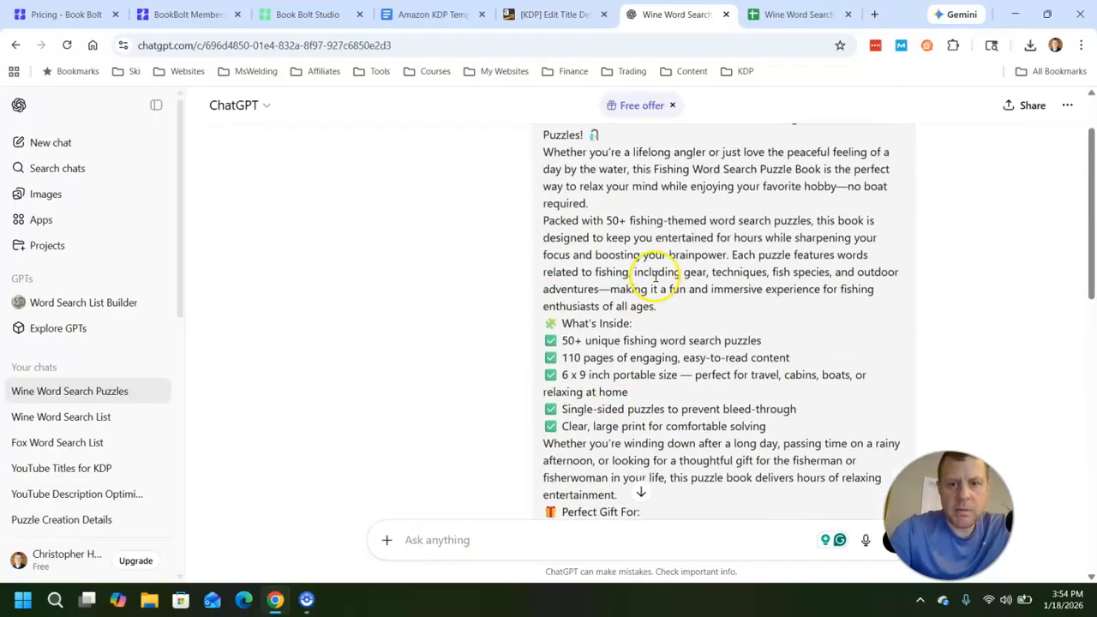
scroll(654, 276, "down", 10)
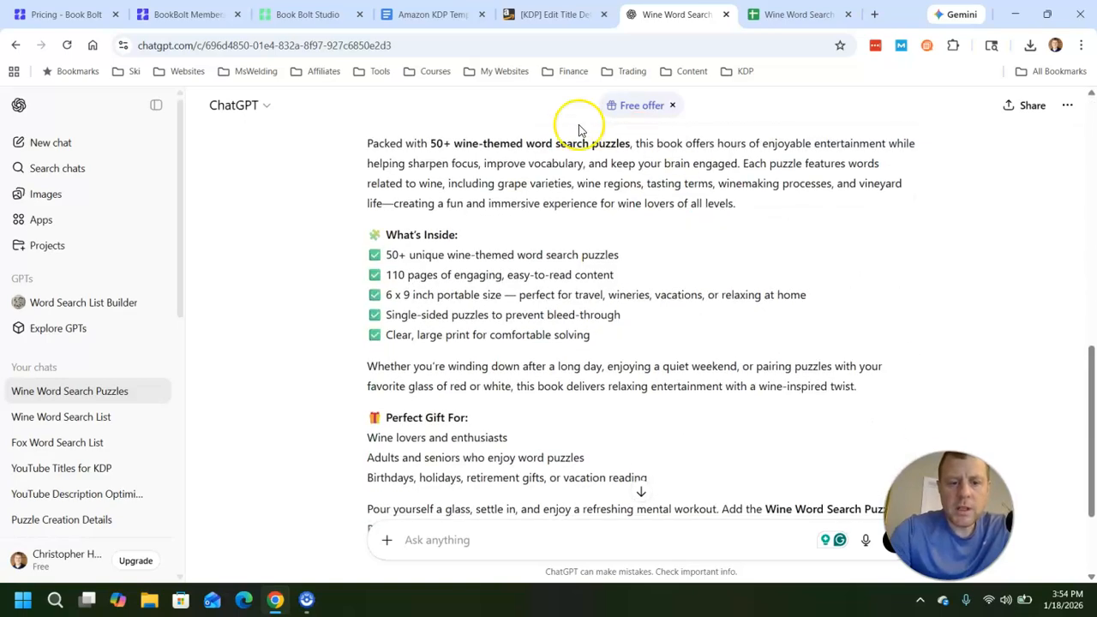
scroll(468, 399, "down", 2)
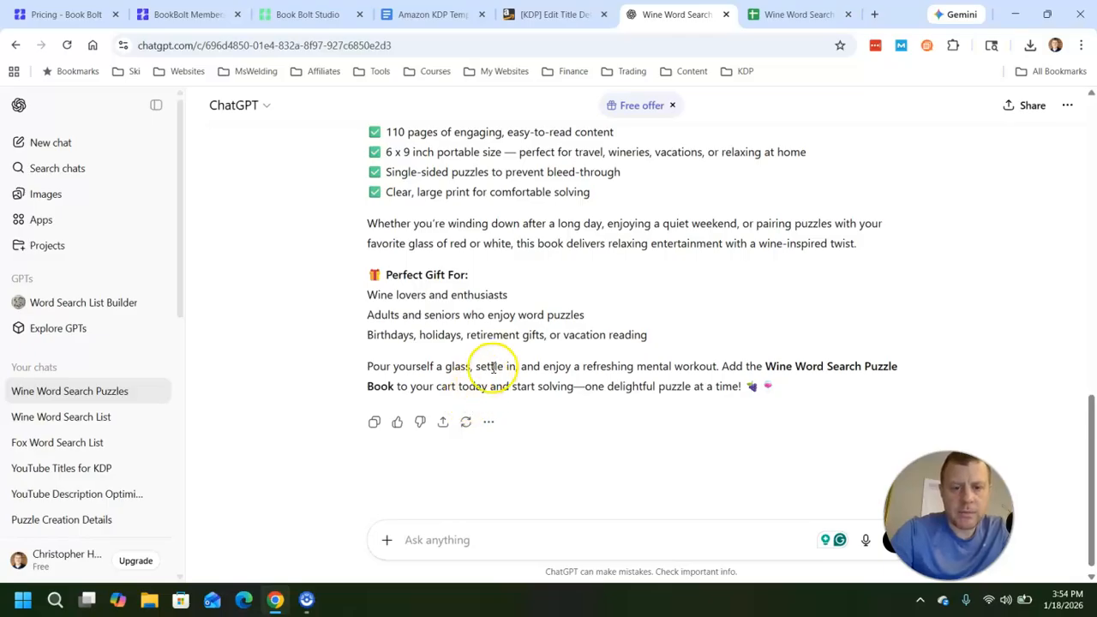
scroll(445, 317, "up", 1)
scroll(445, 315, "up", 1)
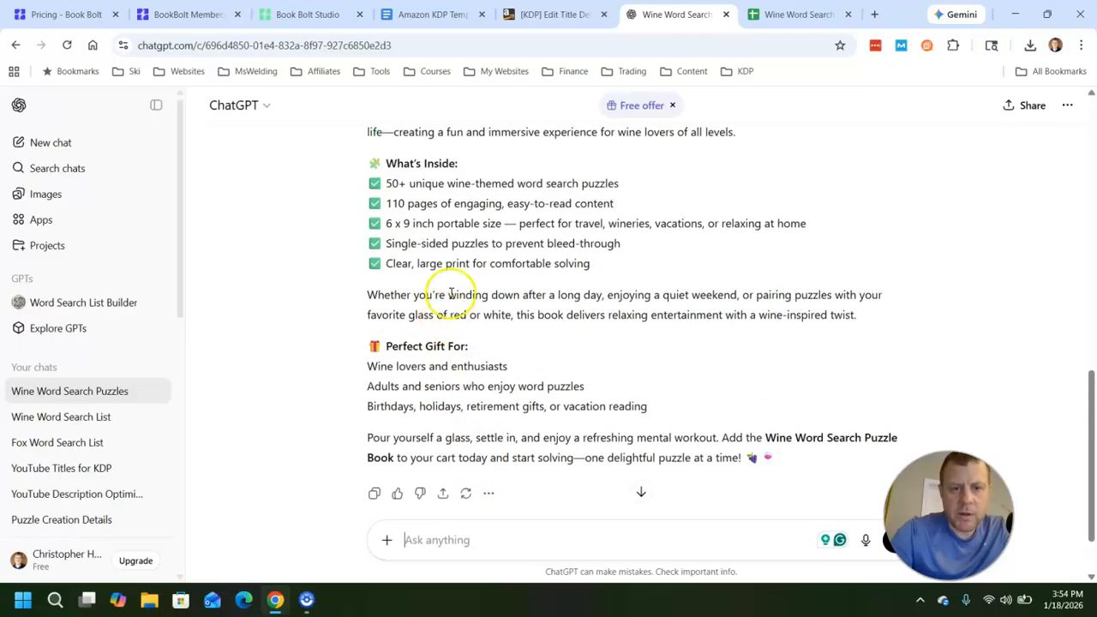
Step: Try to reword "large print" in the What's Inside list of the generated description
left_click_drag(471, 263, 418, 270)
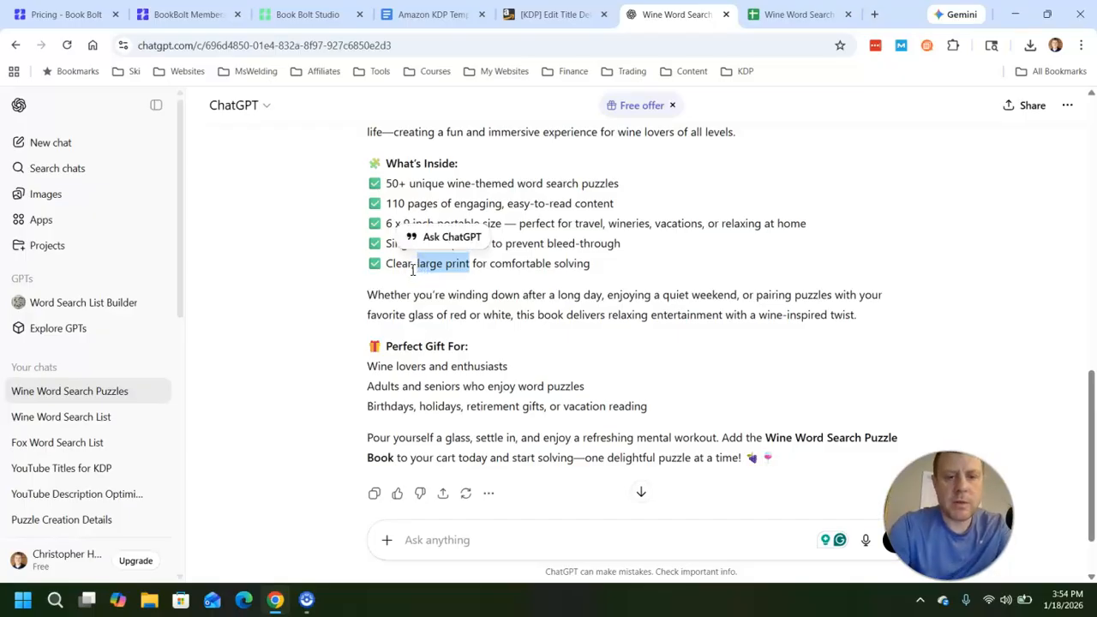
type("ea")
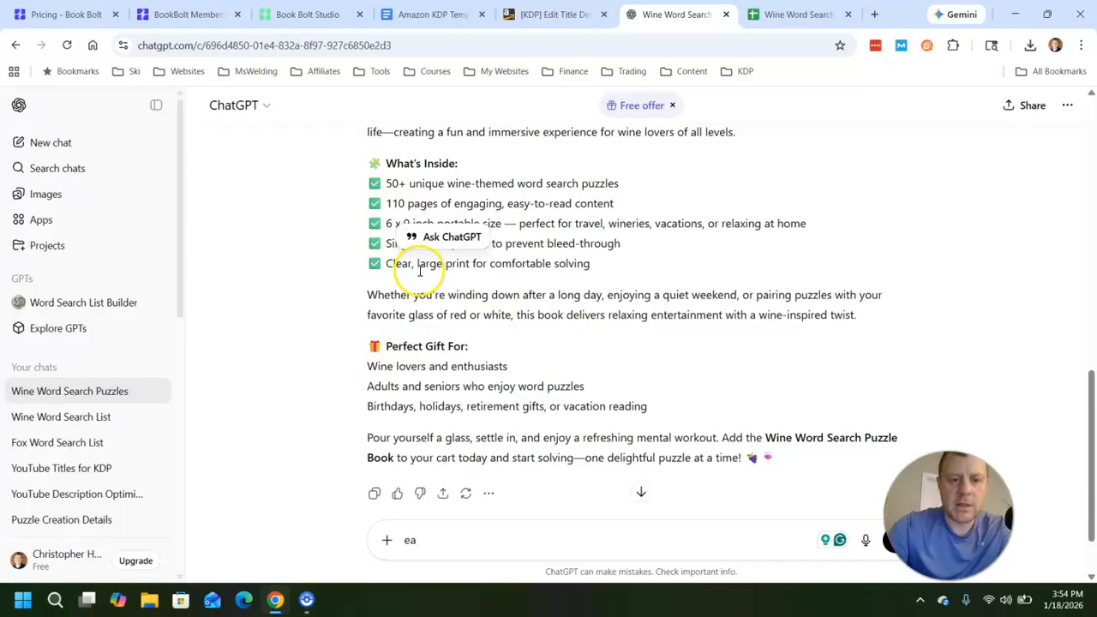
scroll(480, 240, "up", 2)
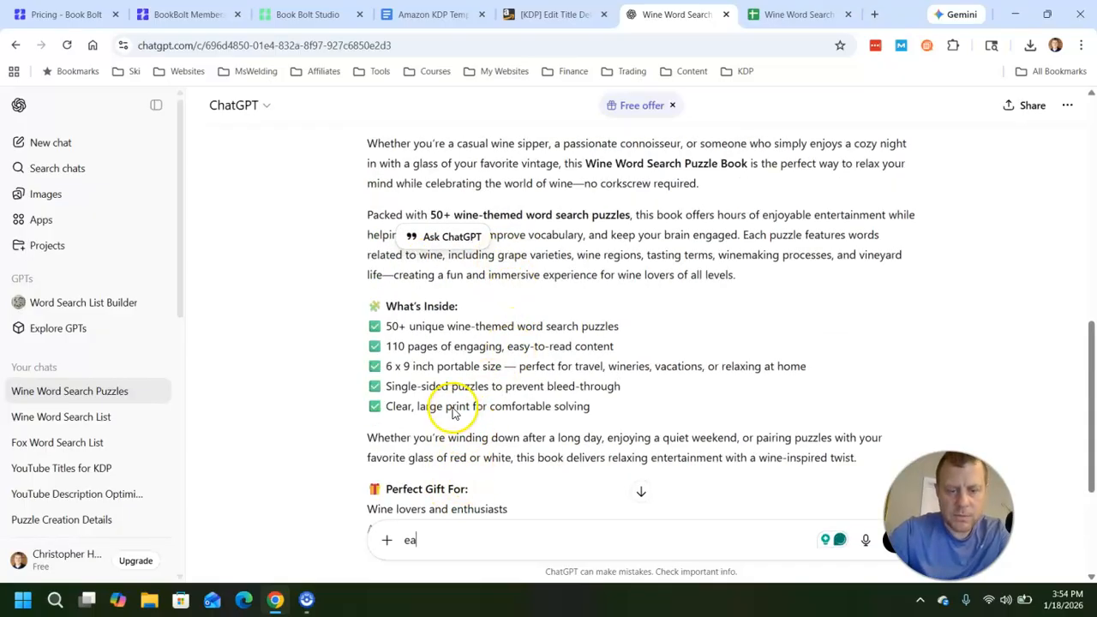
Step: Copy the generated wine description and switch back to the paperback details on Amazon KDP
scroll(454, 414, "down", 3)
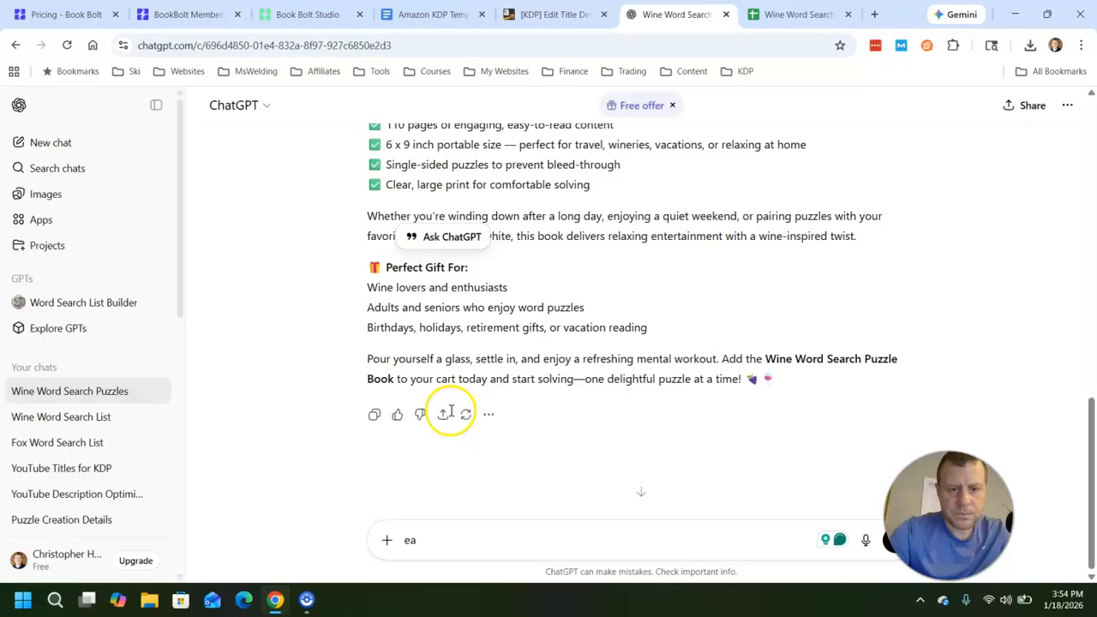
left_click(373, 414)
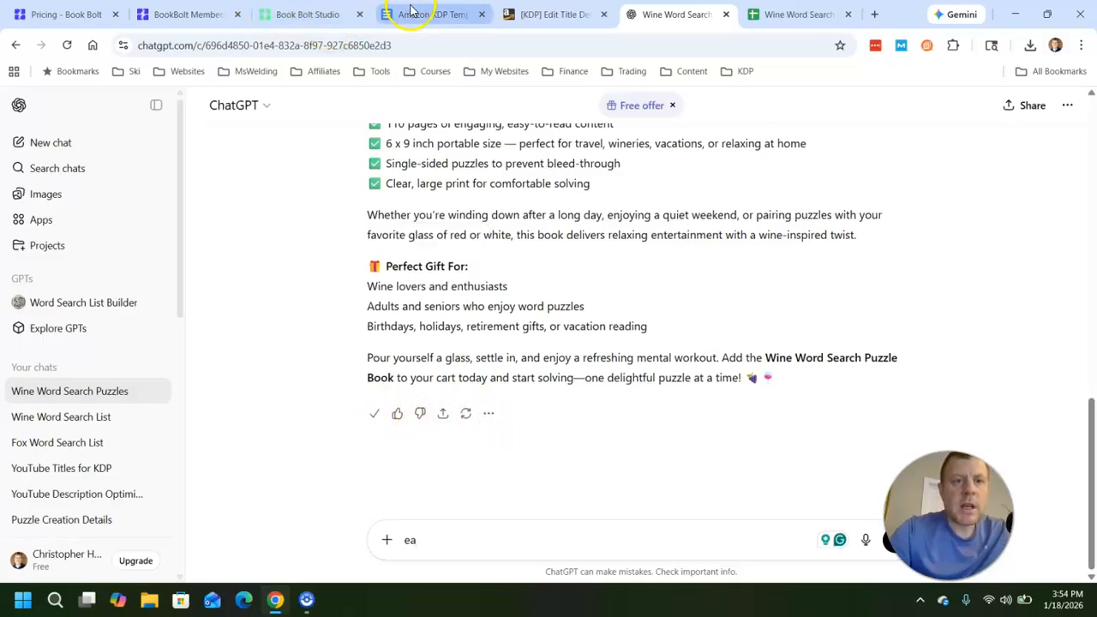
left_click(540, 13)
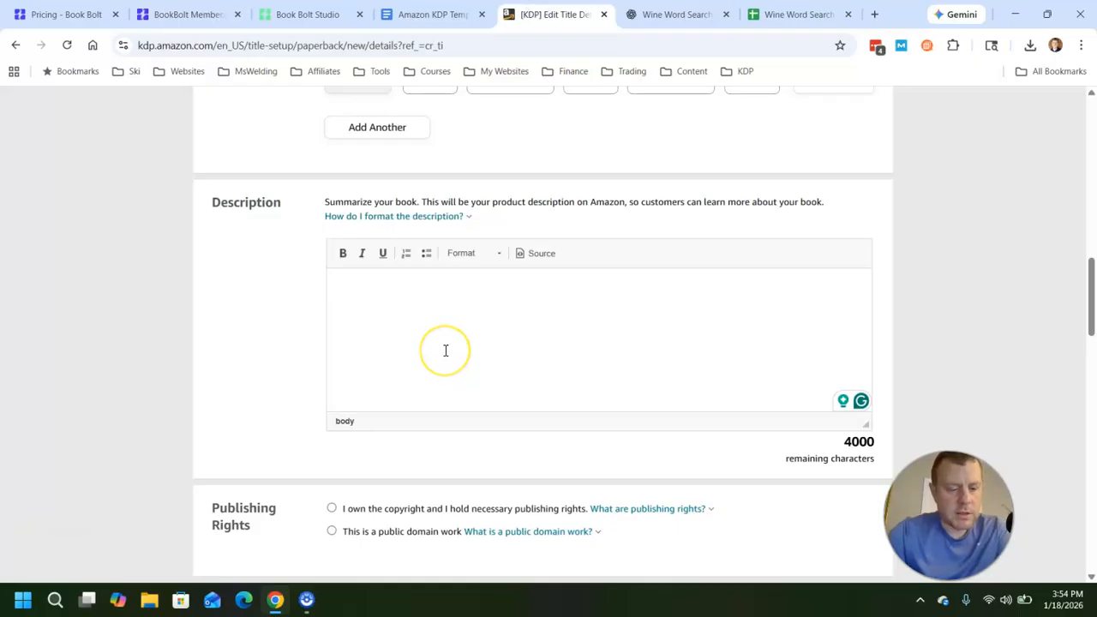
Step: Paste the wine description into the book's Description and change "large print" in its What's Inside list to "easy-to-read print"
key("ctrl+v")
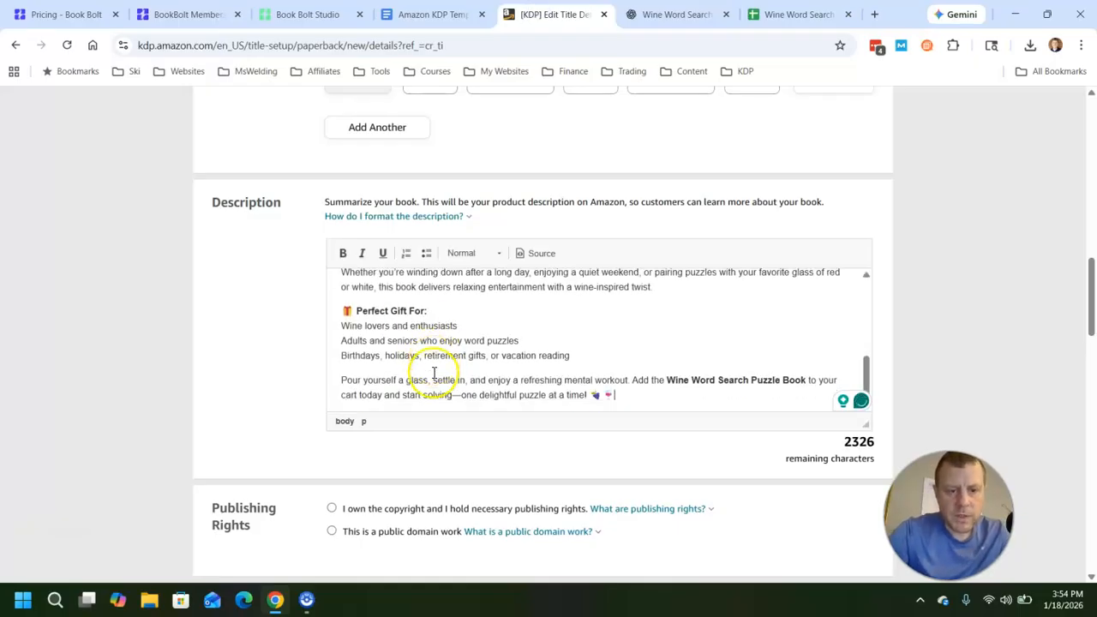
scroll(433, 370, "up", 1)
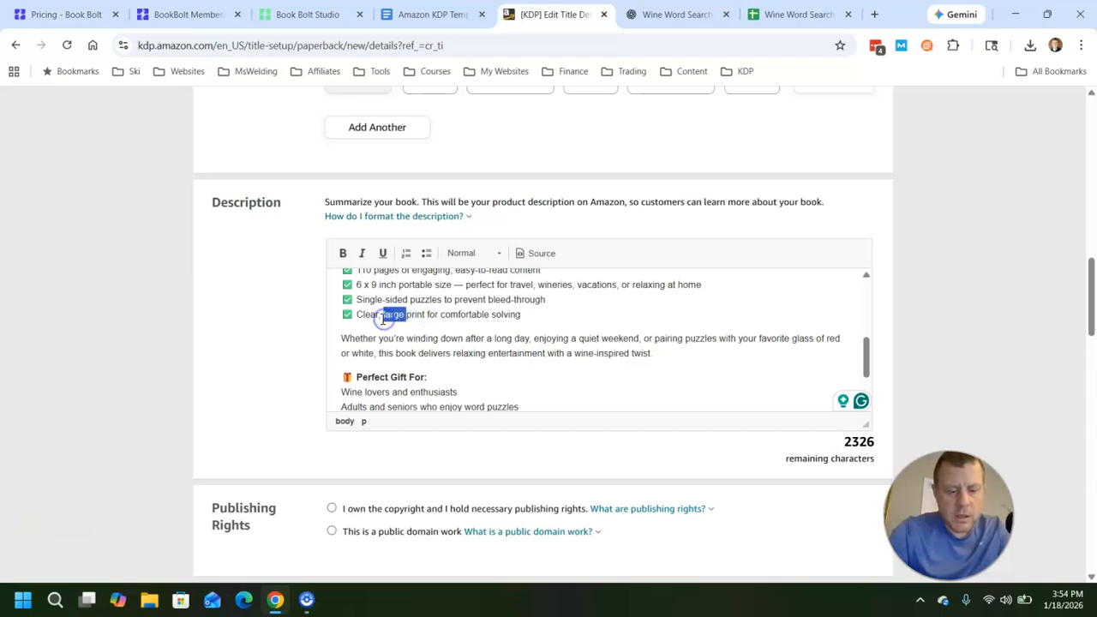
type("easy to read")
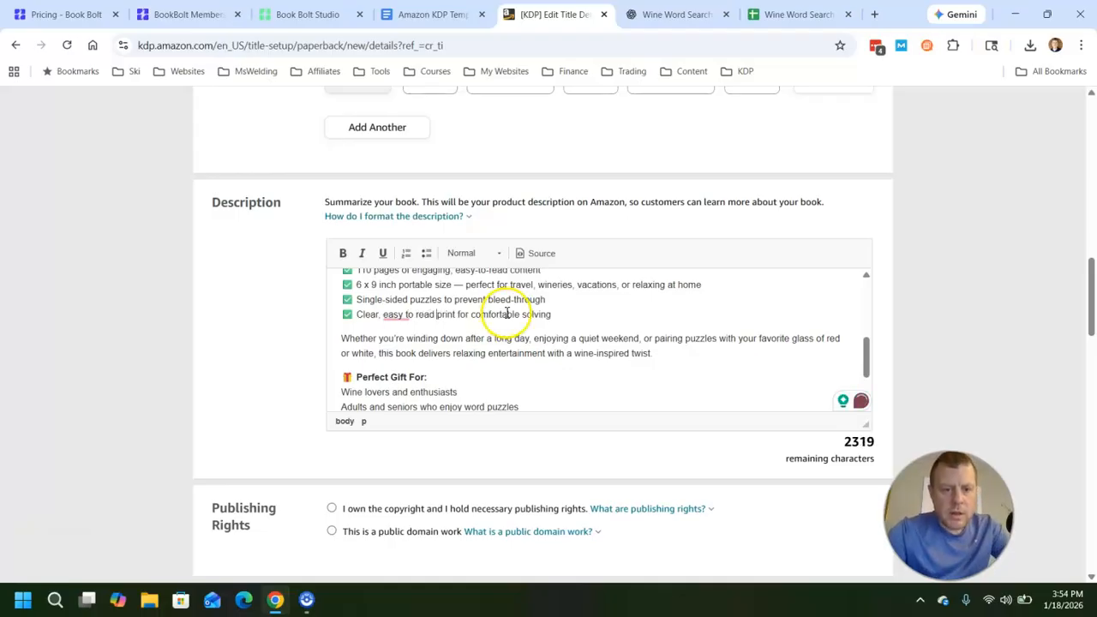
scroll(395, 334, "up", 1)
mouse_move(405, 386)
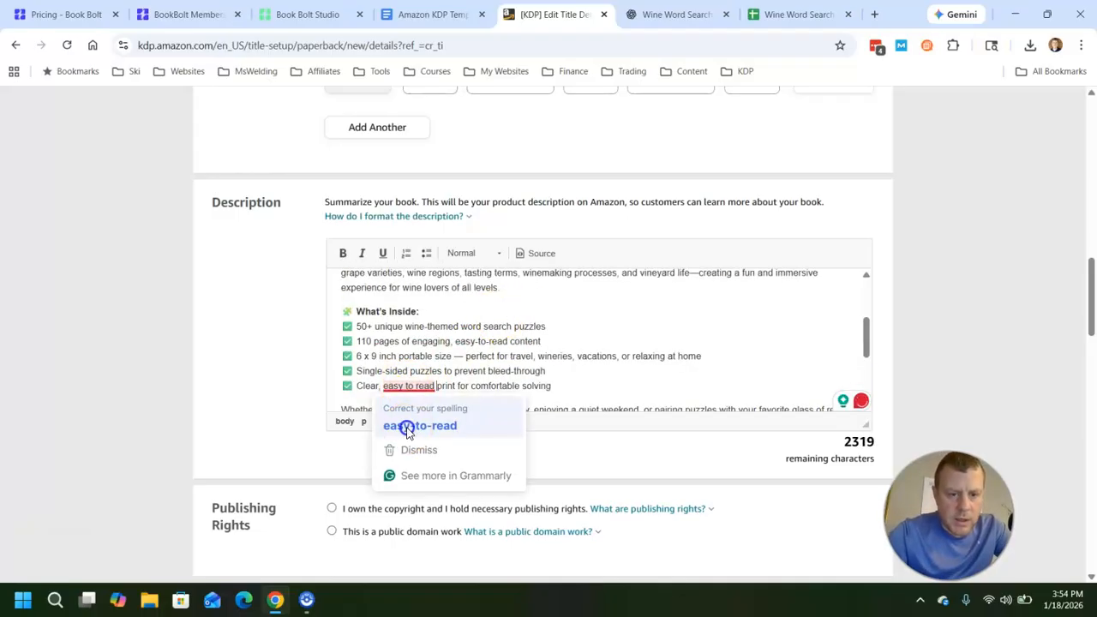
left_click(412, 425)
Step: Accept the Grammarly suggestion that removes "simply" from the description's opening paragraph
scroll(443, 344, "up", 1)
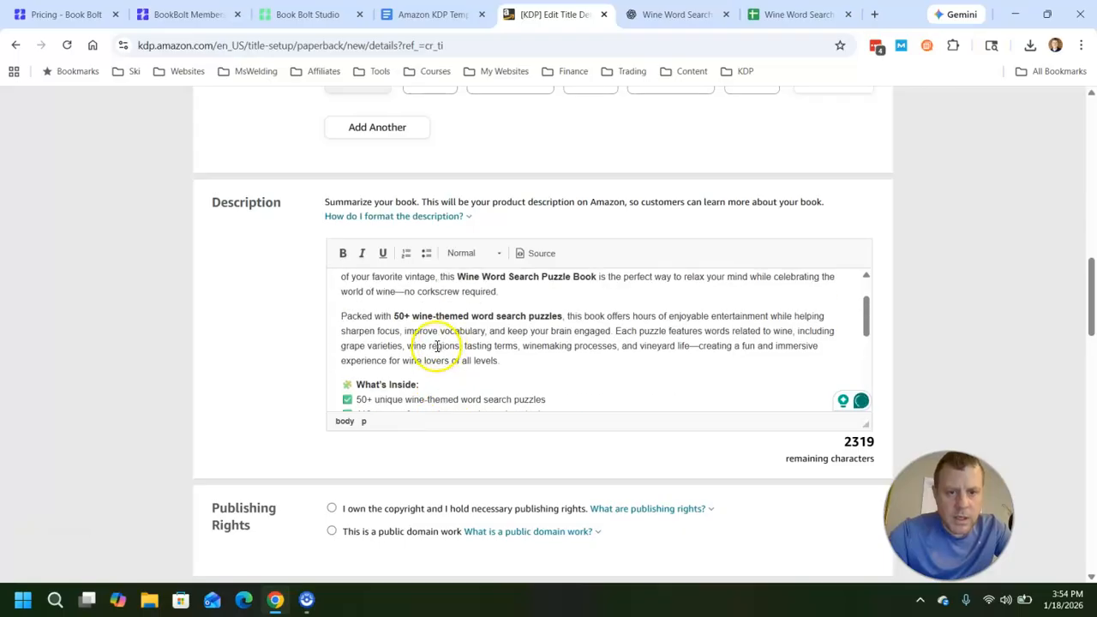
scroll(440, 339, "up", 1)
mouse_move(690, 317)
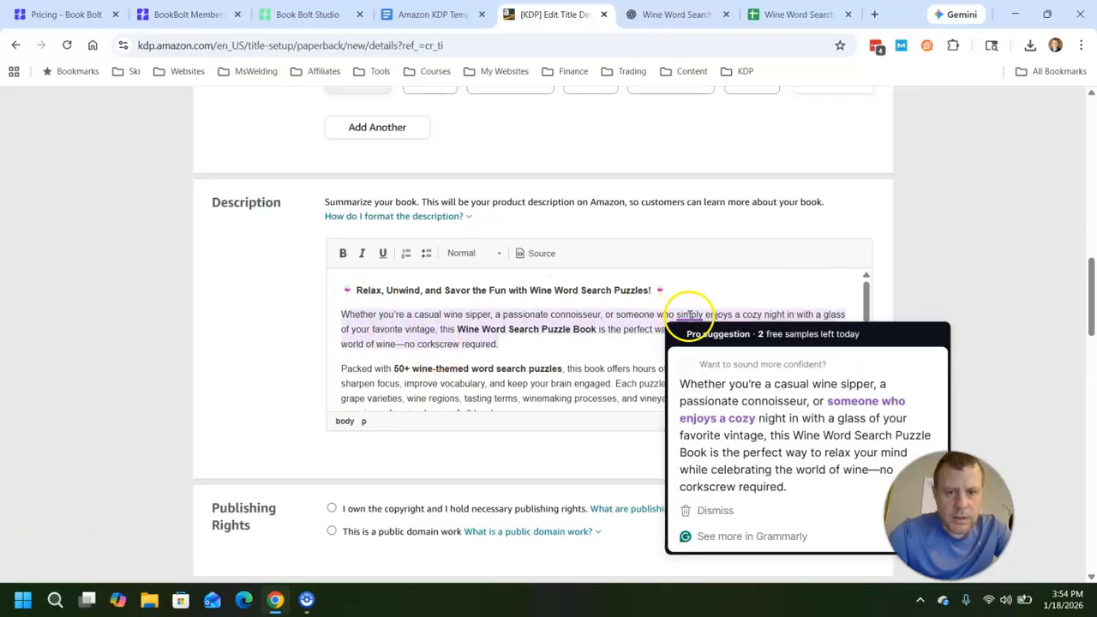
left_click(720, 426)
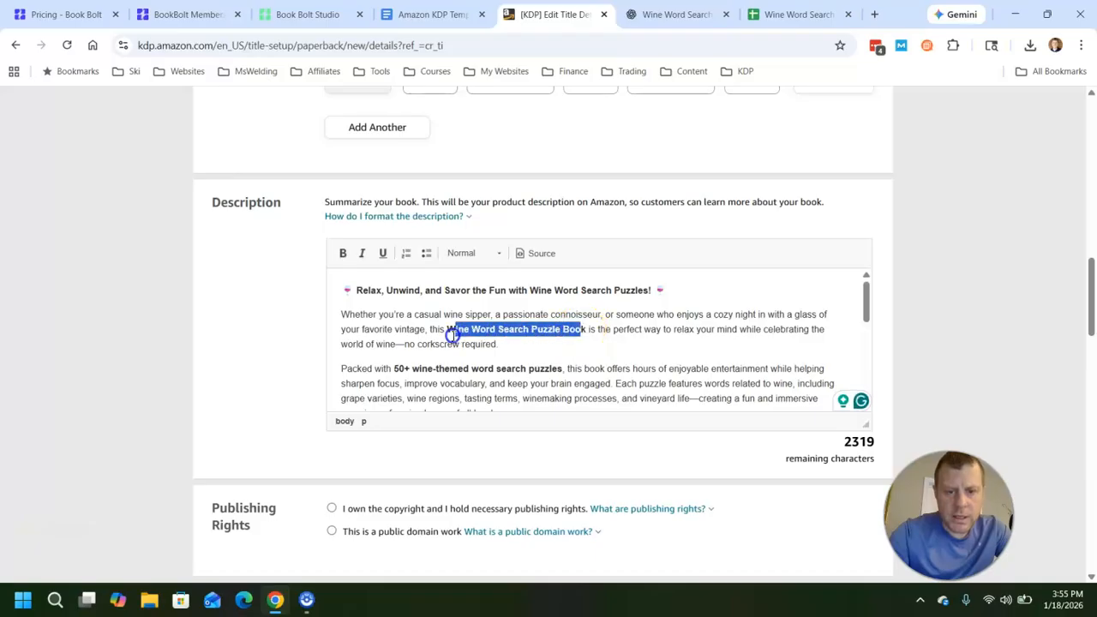
Step: Declare that you own the copyright and publishing rights, and answer No for sexually explicit images or title
scroll(506, 350, "down", 7)
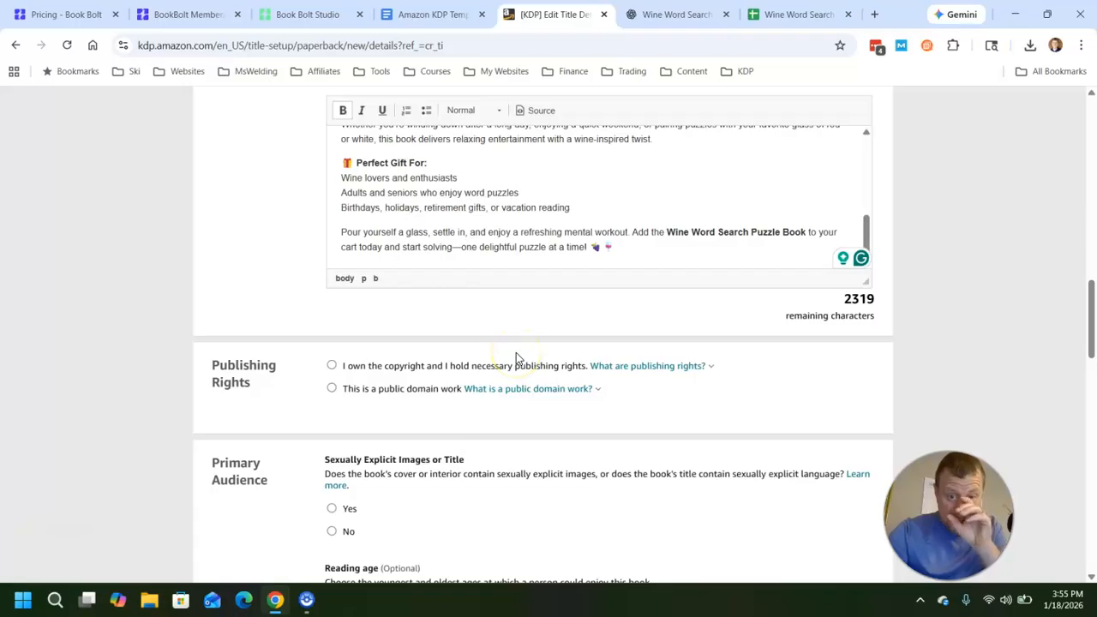
scroll(594, 265, "up", 2)
scroll(594, 265, "up", 2)
scroll(594, 265, "down", 5)
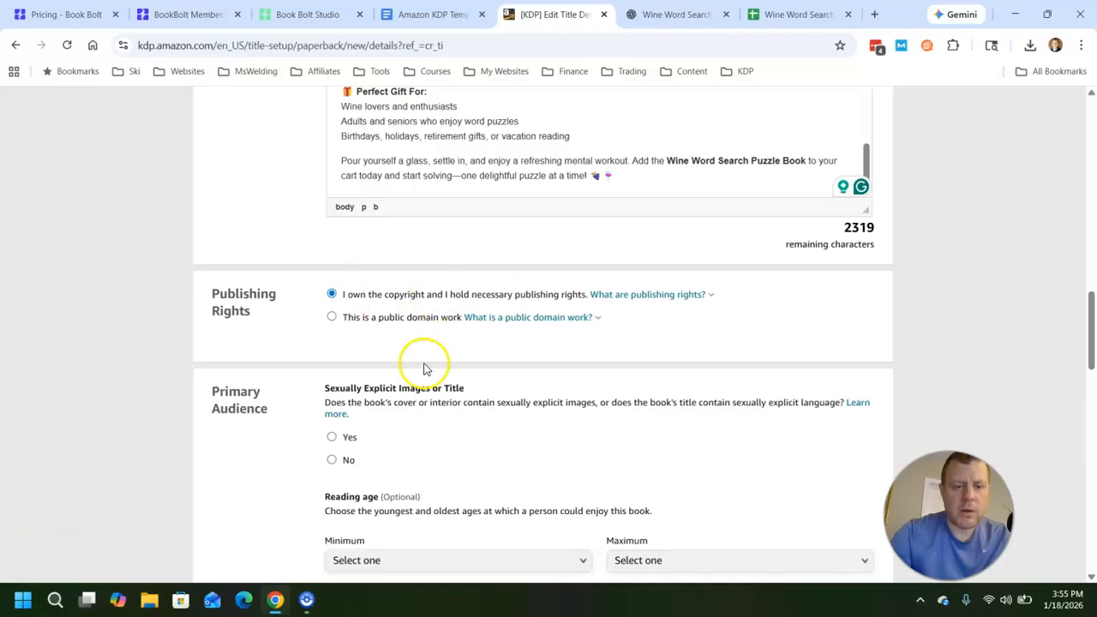
scroll(421, 360, "down", 2)
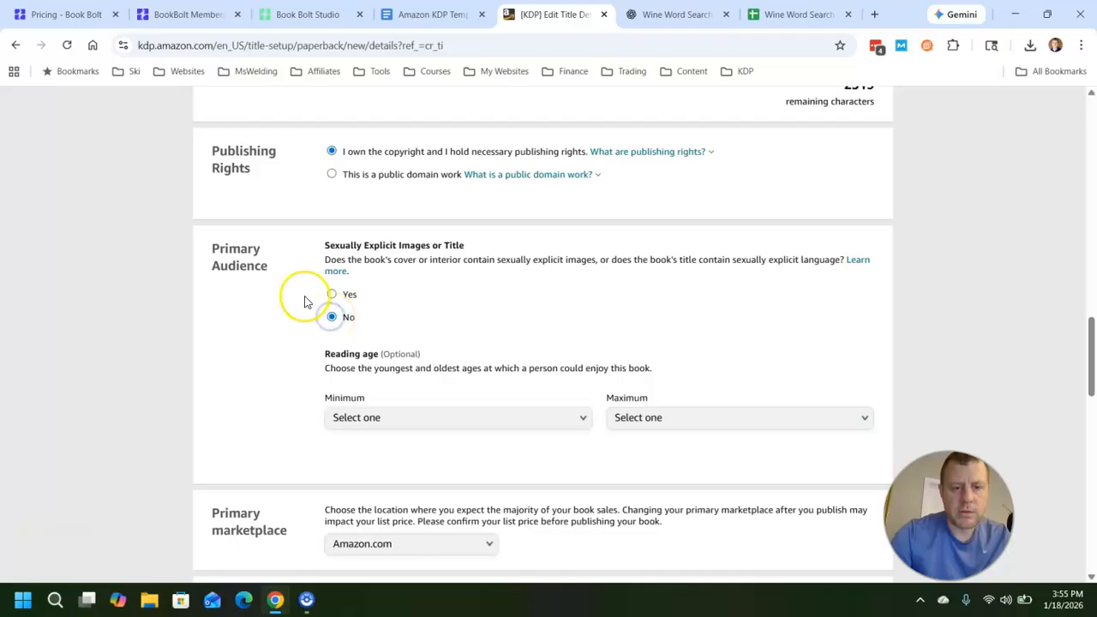
Step: Start choosing the book's categories with Humor & Entertainment as category and Puzzles & Games as subcategory
scroll(302, 307, "down", 3)
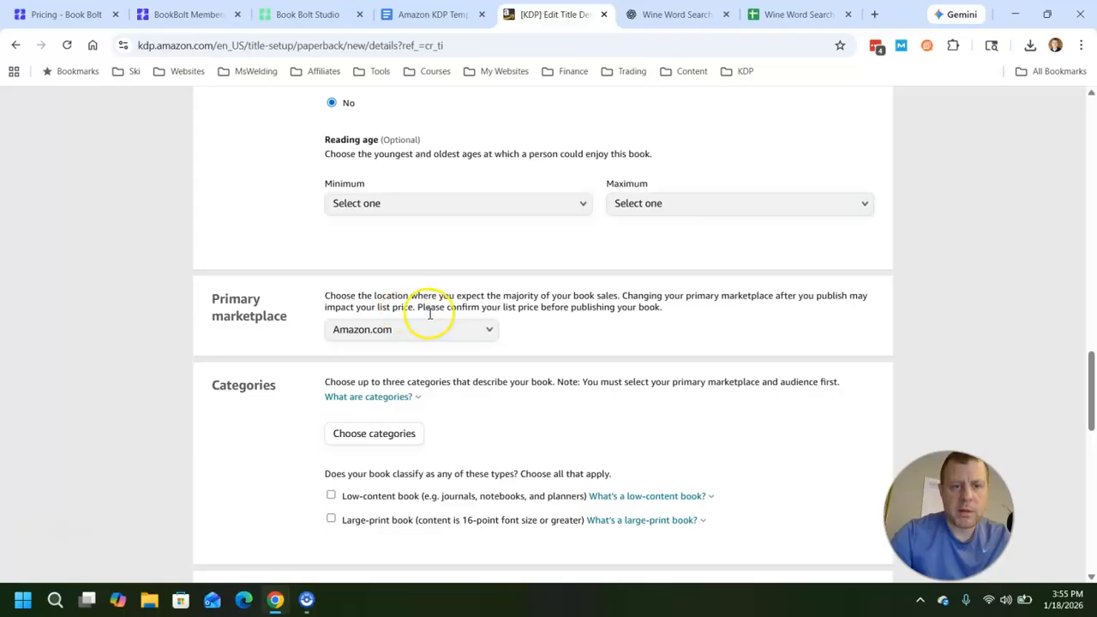
scroll(515, 333, "down", 2)
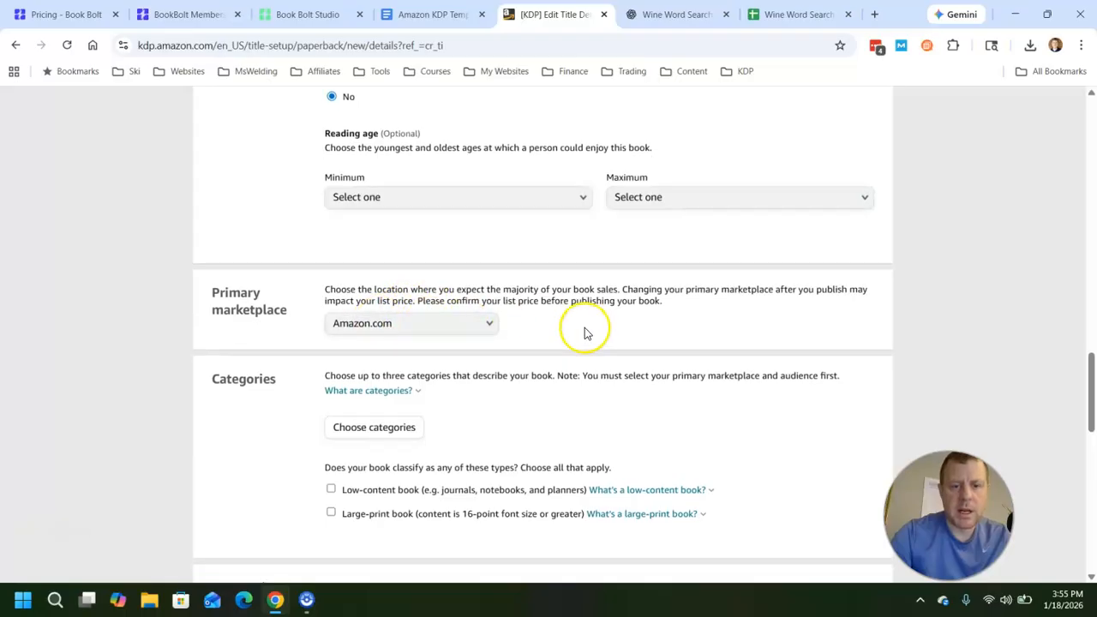
left_click(407, 299)
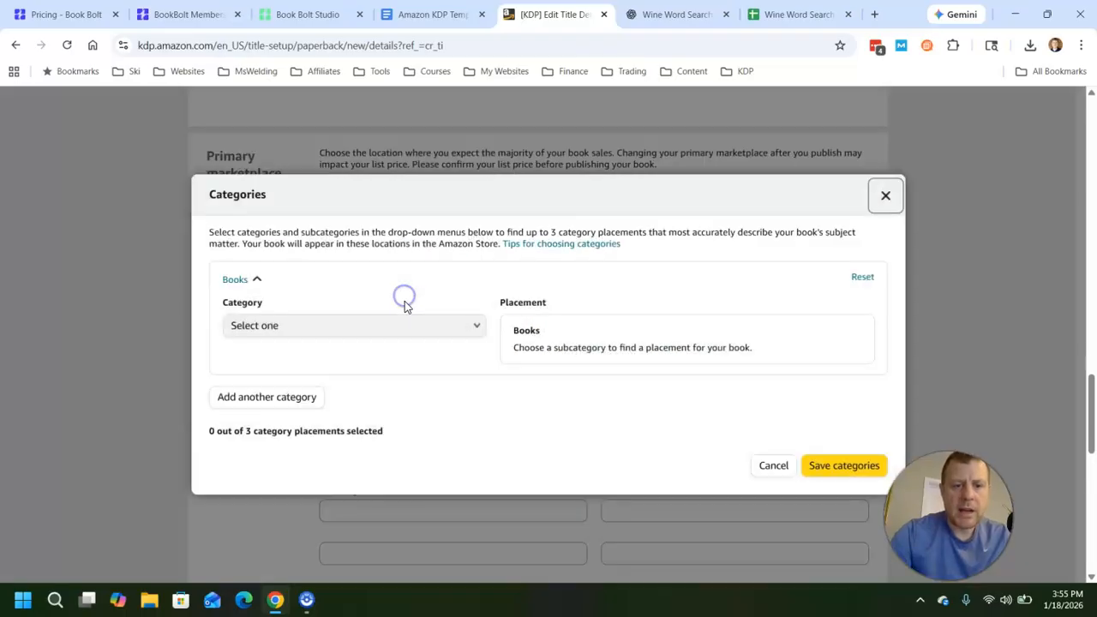
left_click(280, 324)
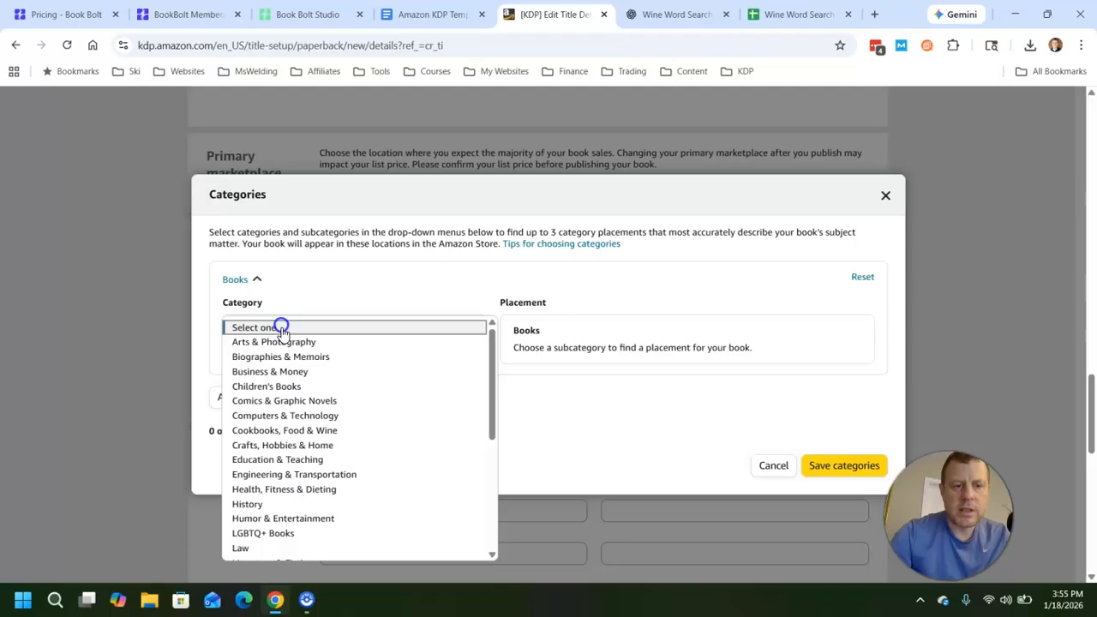
left_click(309, 520)
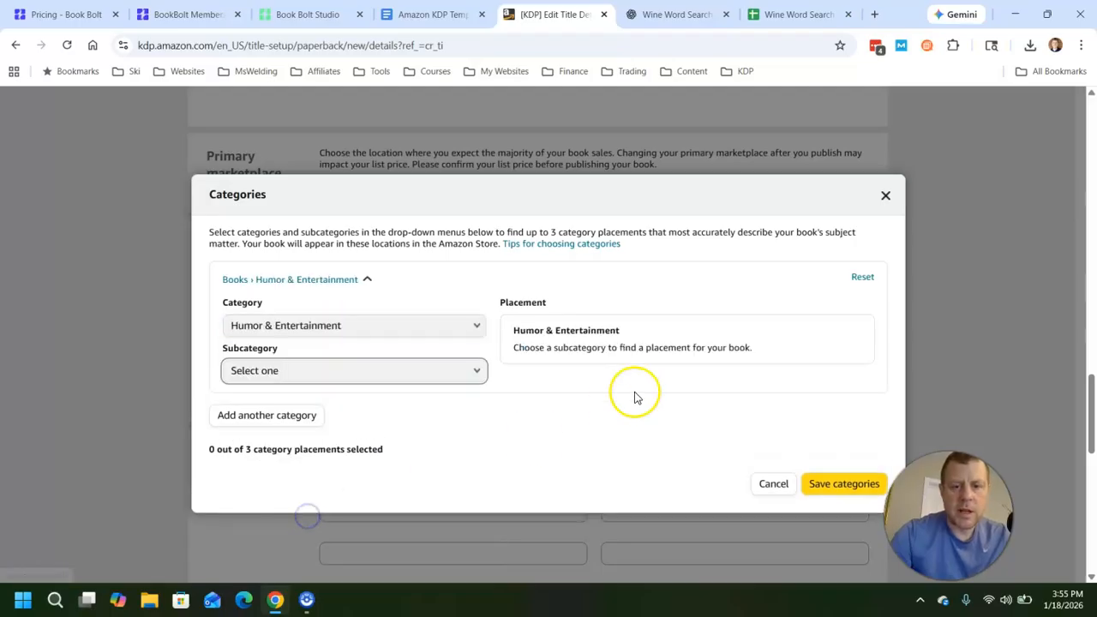
left_click(421, 375)
left_click(291, 451)
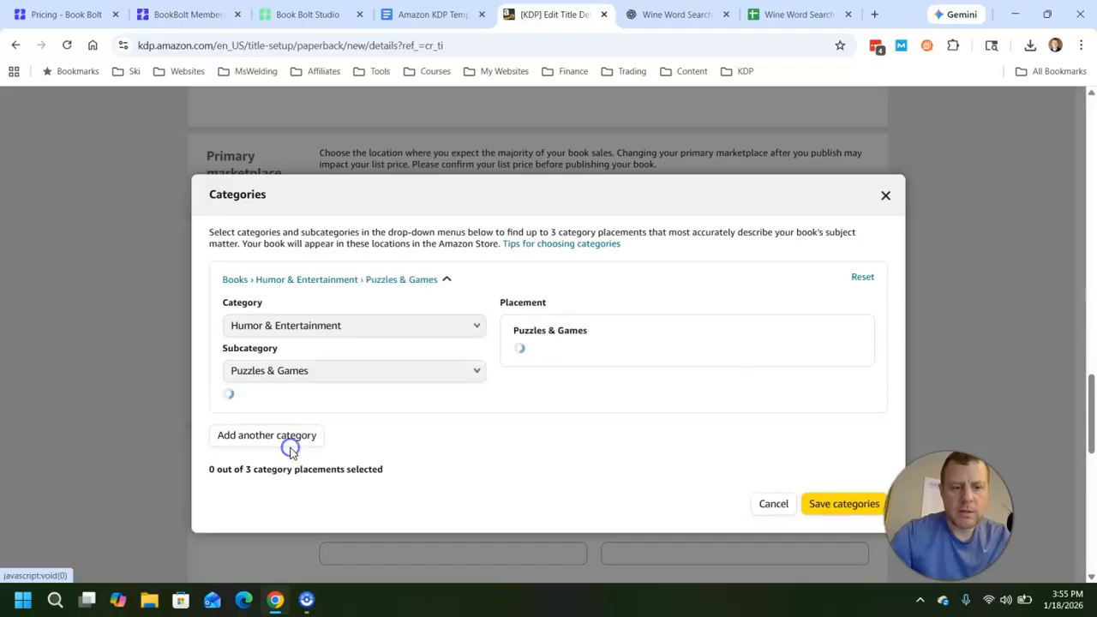
Step: Select the Puzzles, Word Games and Word Search placements and save the categories
left_click(701, 377)
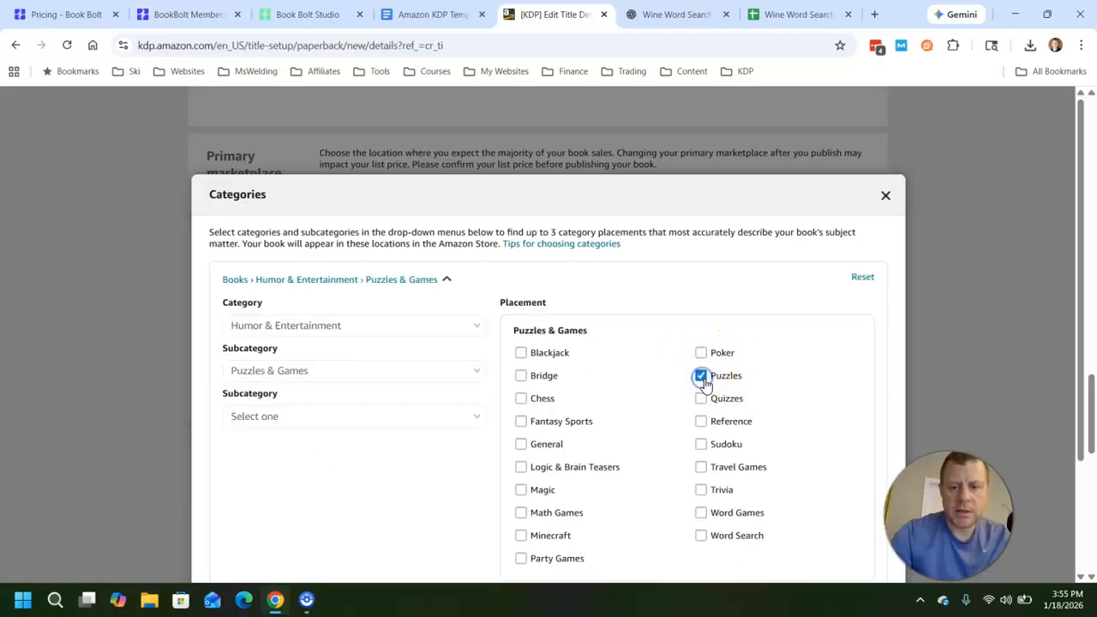
left_click(700, 535)
scroll(642, 467, "down", 2)
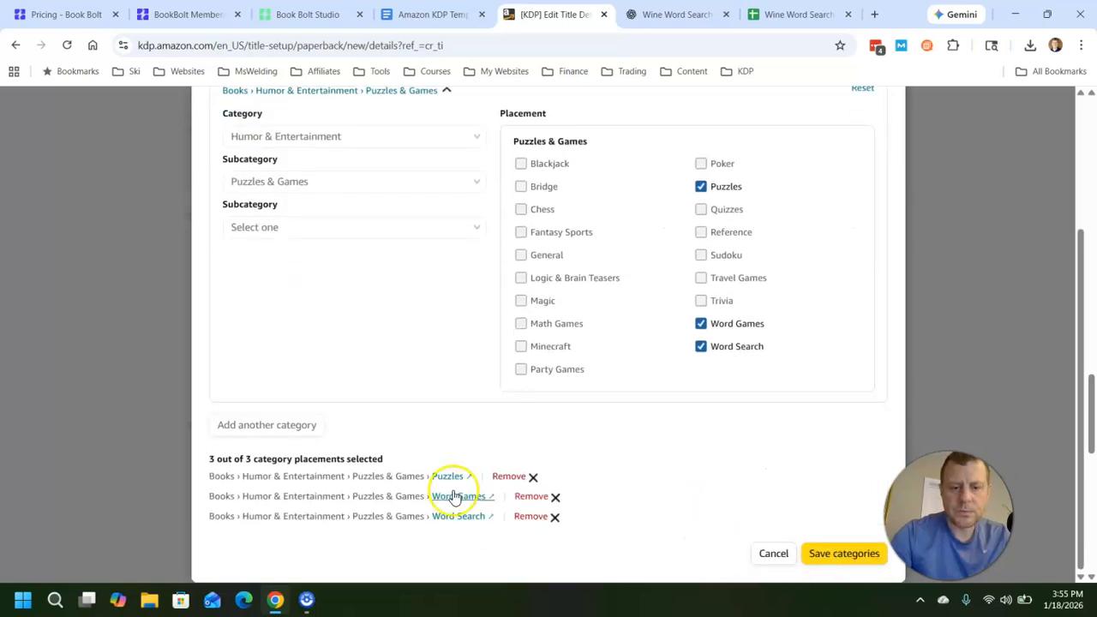
left_click(845, 554)
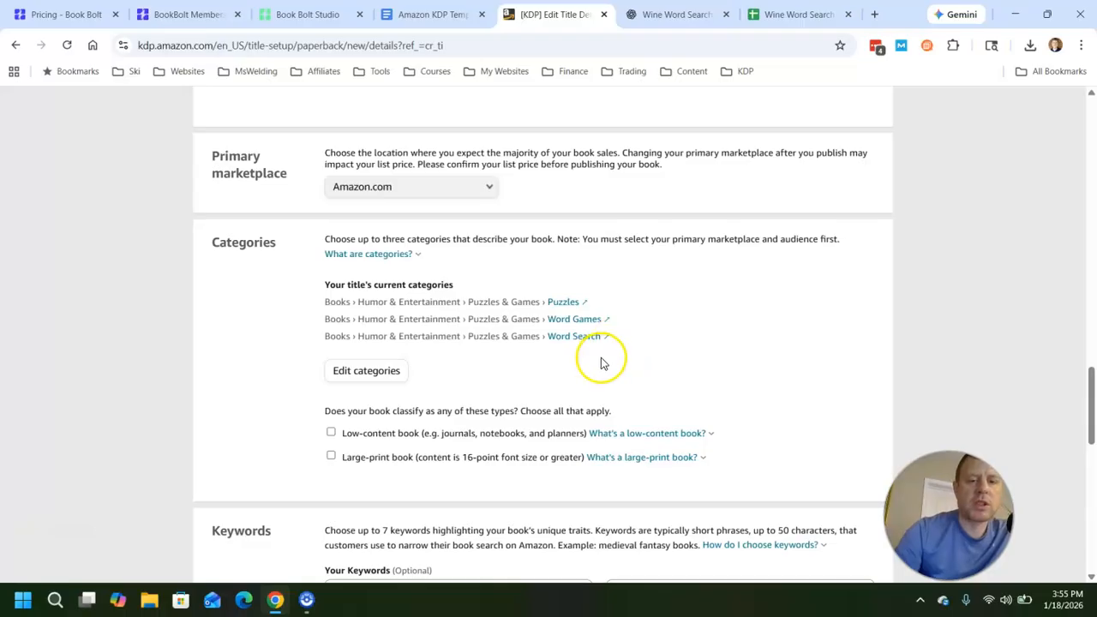
Step: Copy the book title "Wine Word Search Puzzle Book" into the first keyword field
scroll(601, 363, "down", 2)
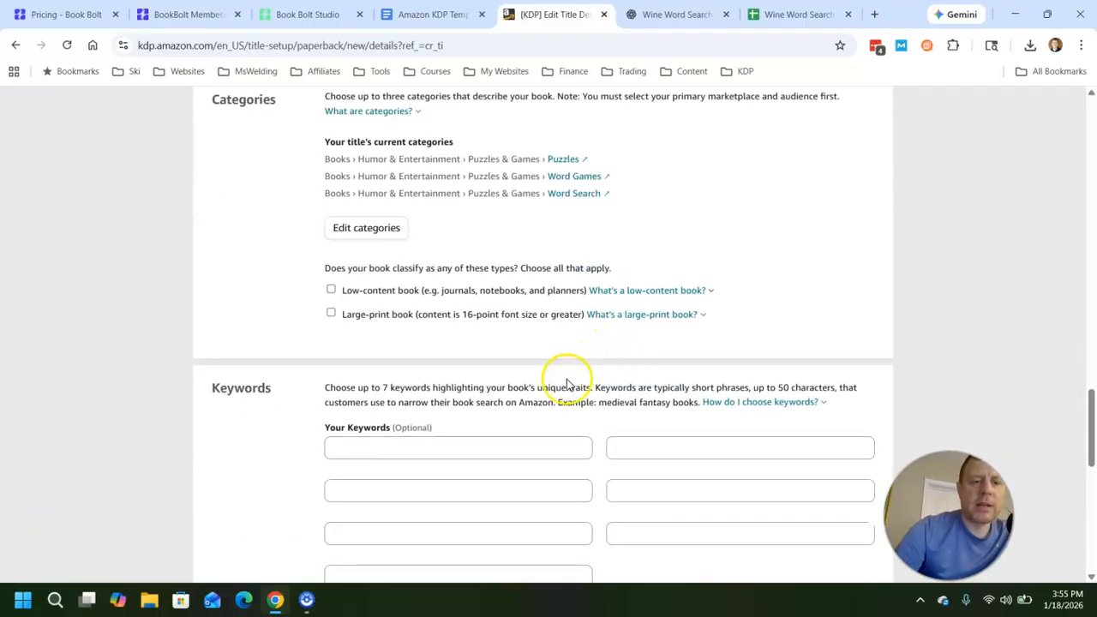
scroll(565, 383, "down", 1)
scroll(561, 380, "up", 2)
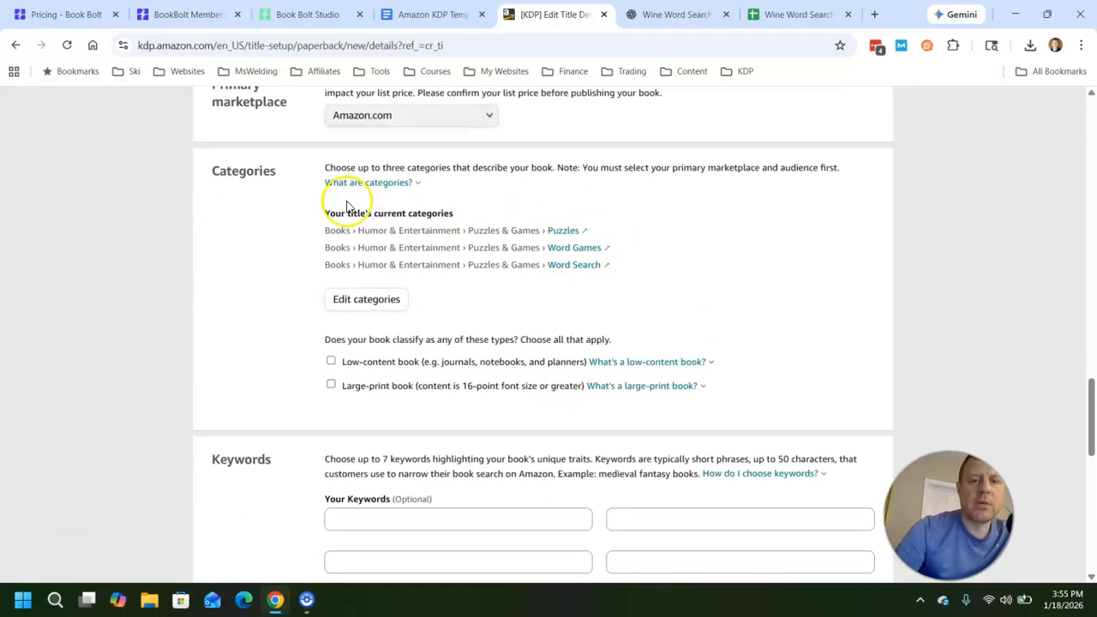
scroll(515, 424, "down", 1)
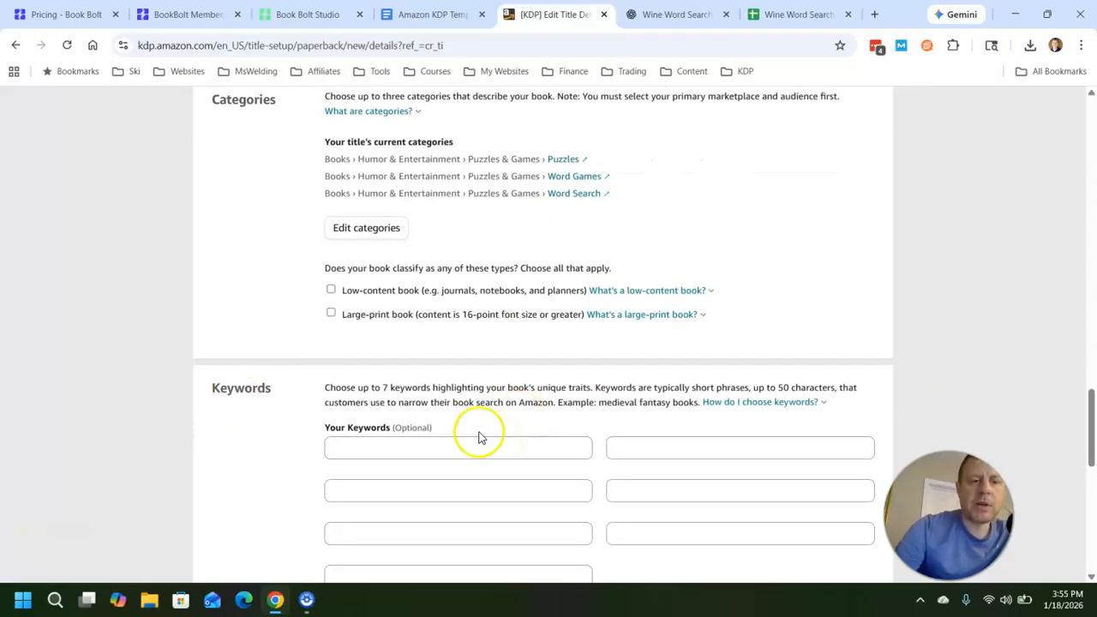
scroll(489, 436, "down", 2)
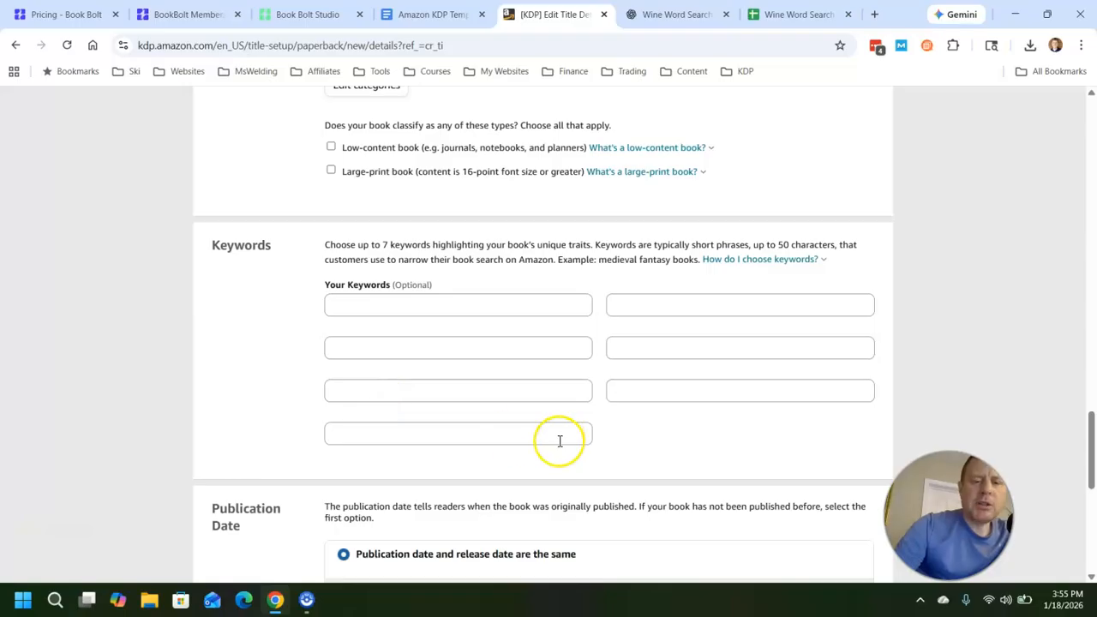
scroll(560, 442, "up", 20)
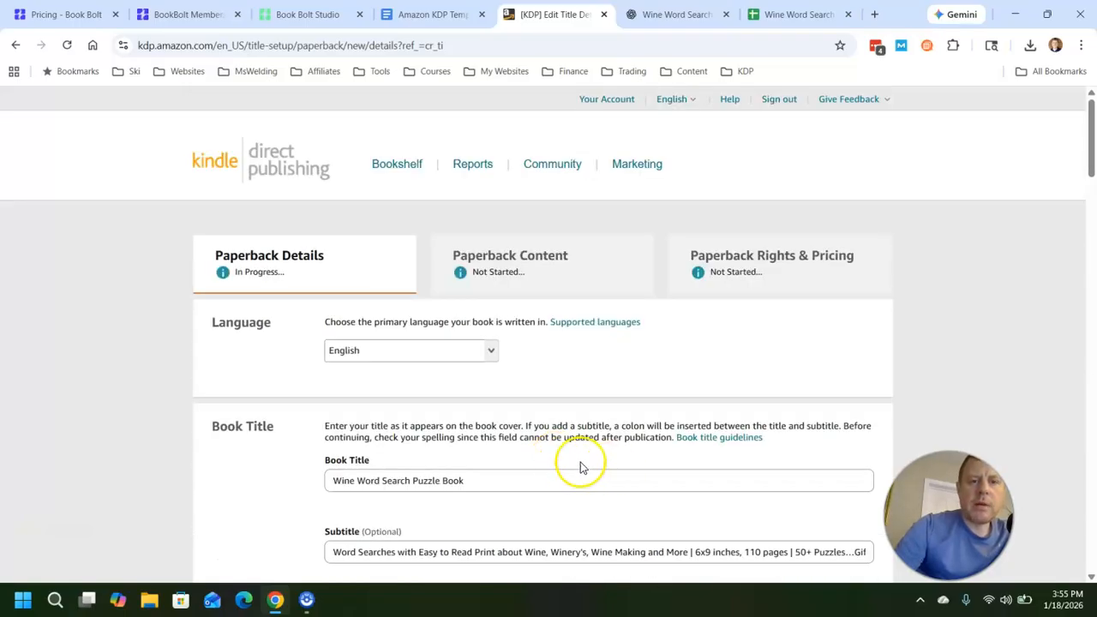
left_click_drag(489, 478, 313, 493)
key("ctrl+c")
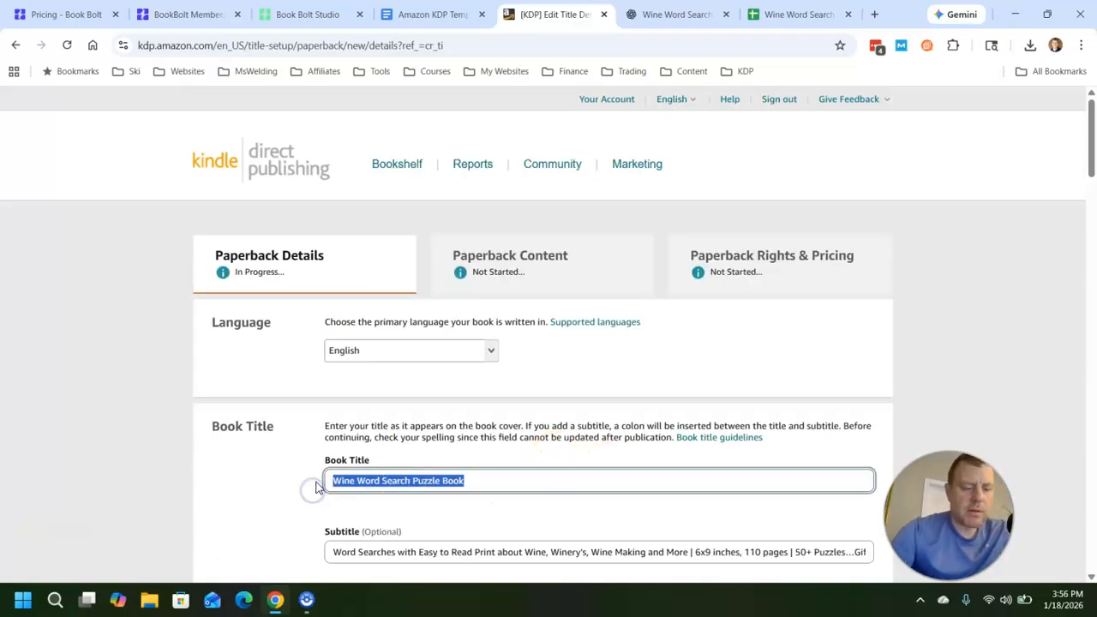
scroll(428, 483, "down", 20)
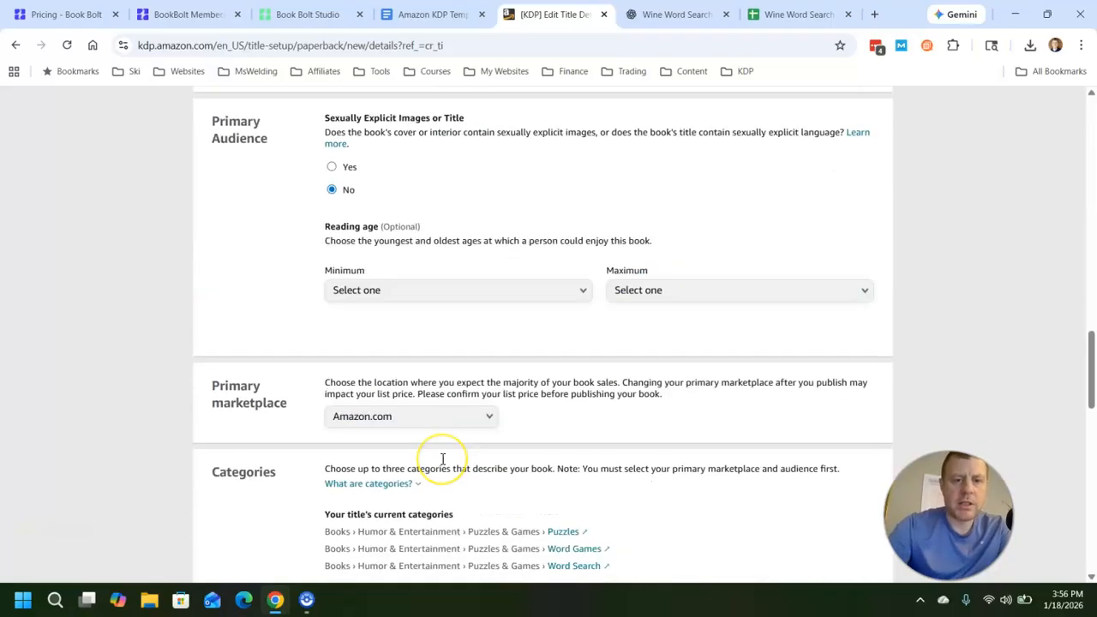
scroll(444, 460, "down", 3)
left_click(452, 235)
key("ctrl+v")
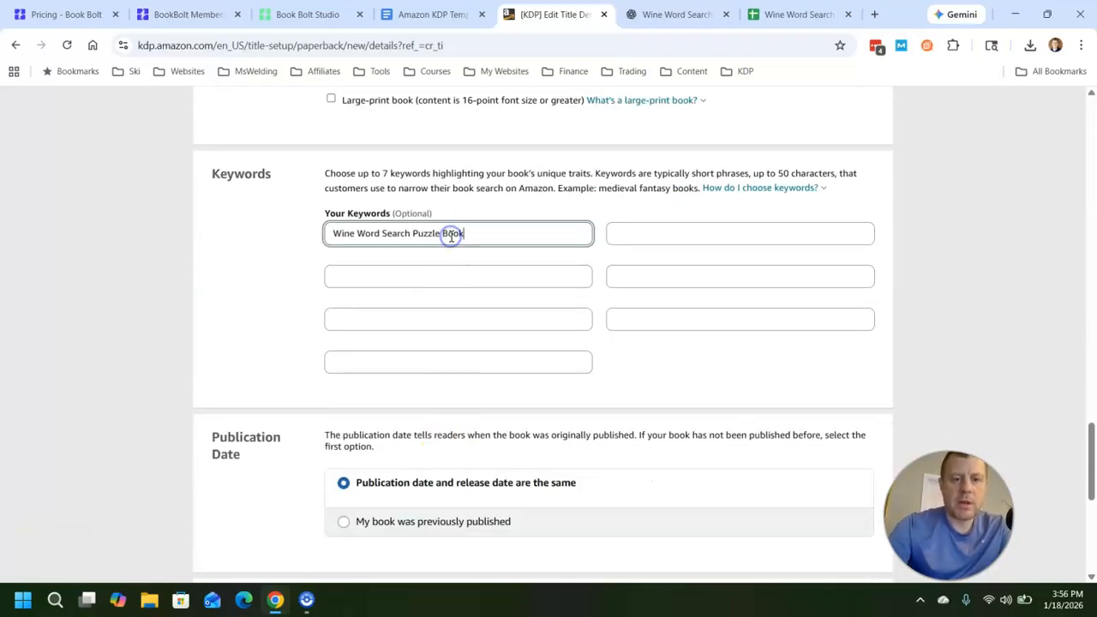
Step: Open amazon.com in a new browser tab and enter "Wine Word Search Puzzle Book" in the store search
left_click(627, 236)
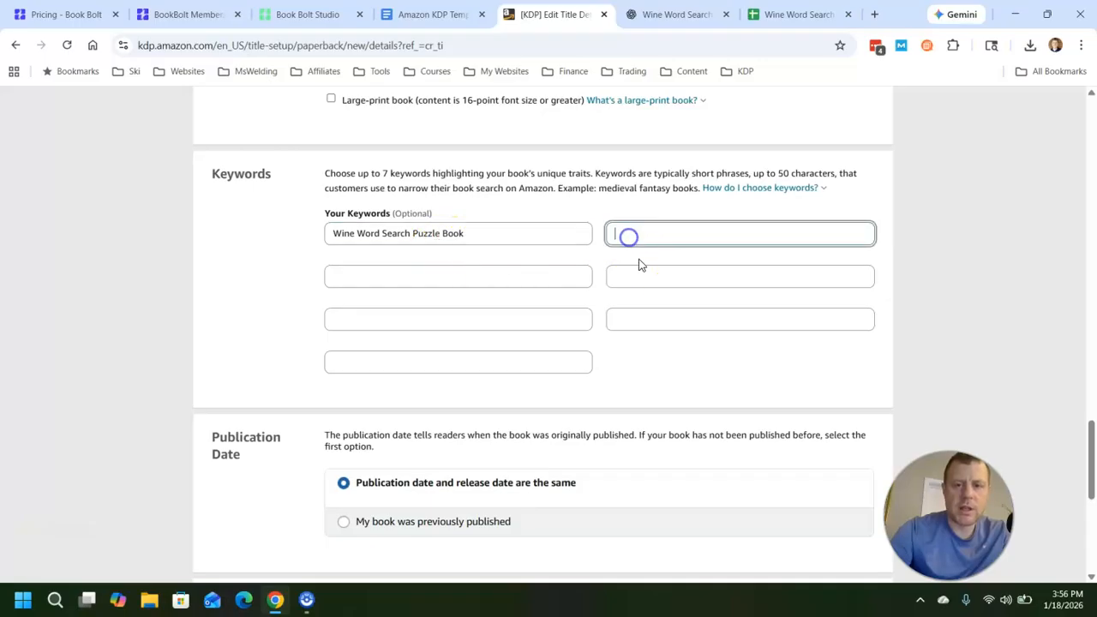
left_click(875, 15)
type("ama")
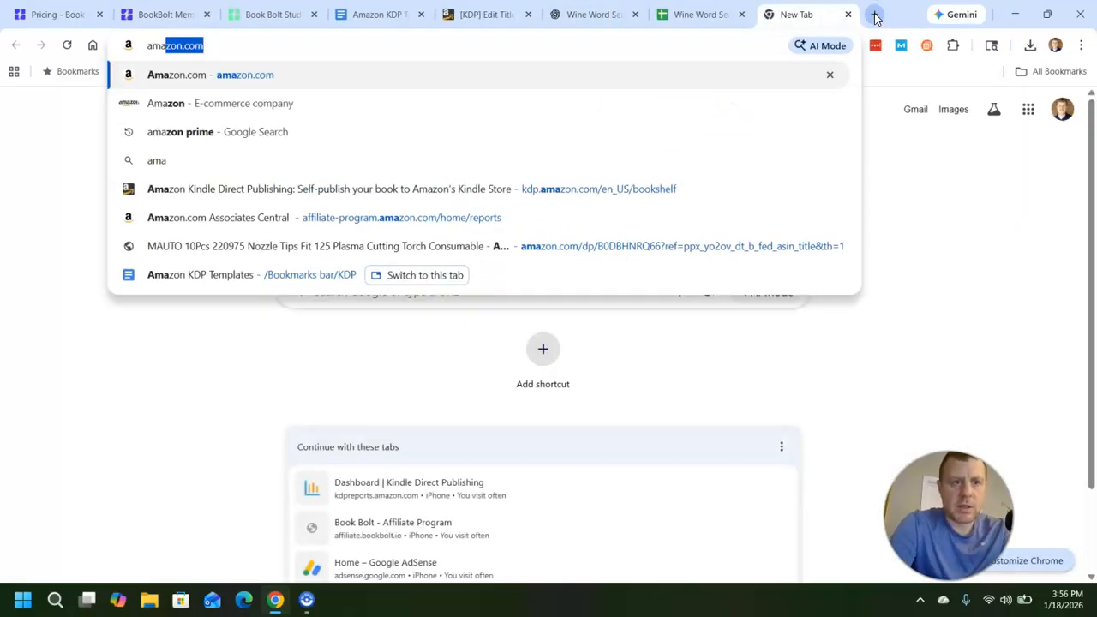
key("Return")
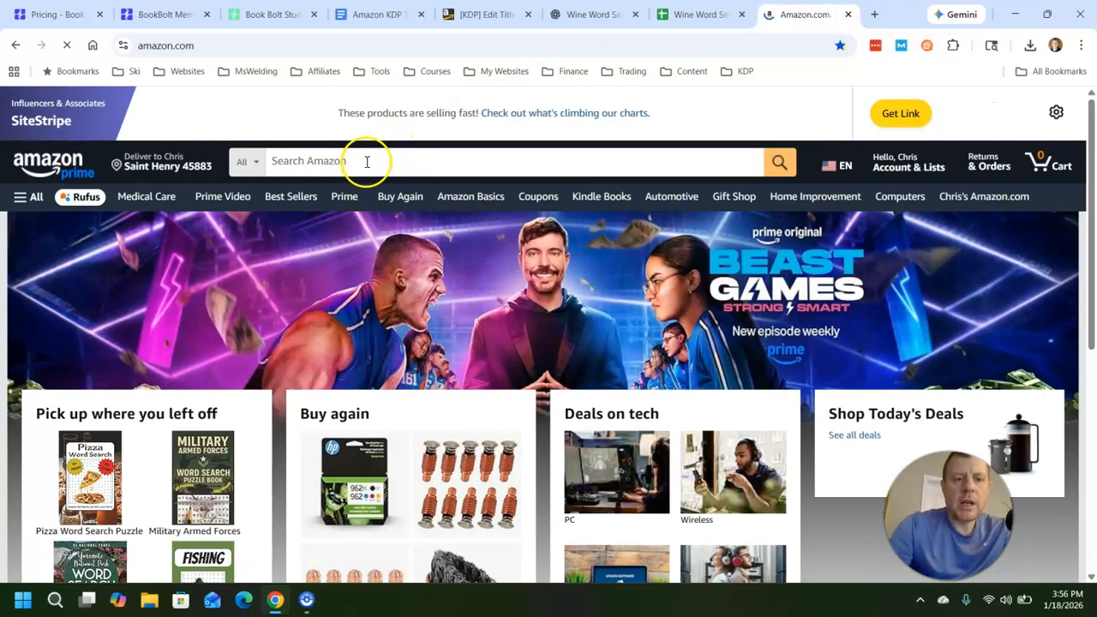
left_click(367, 161)
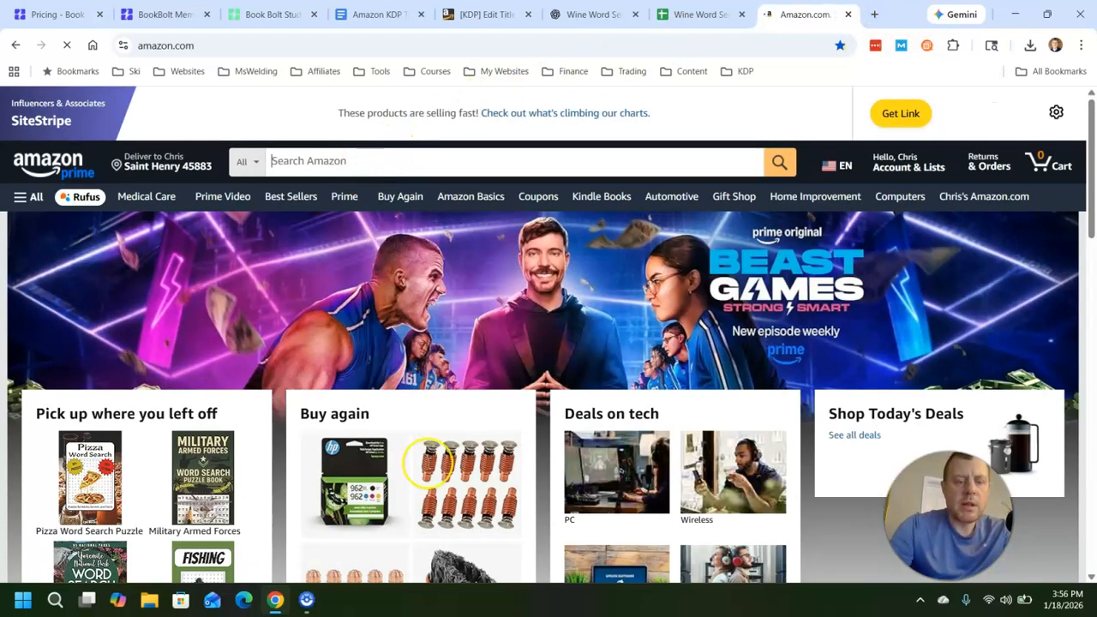
key("ctrl+v")
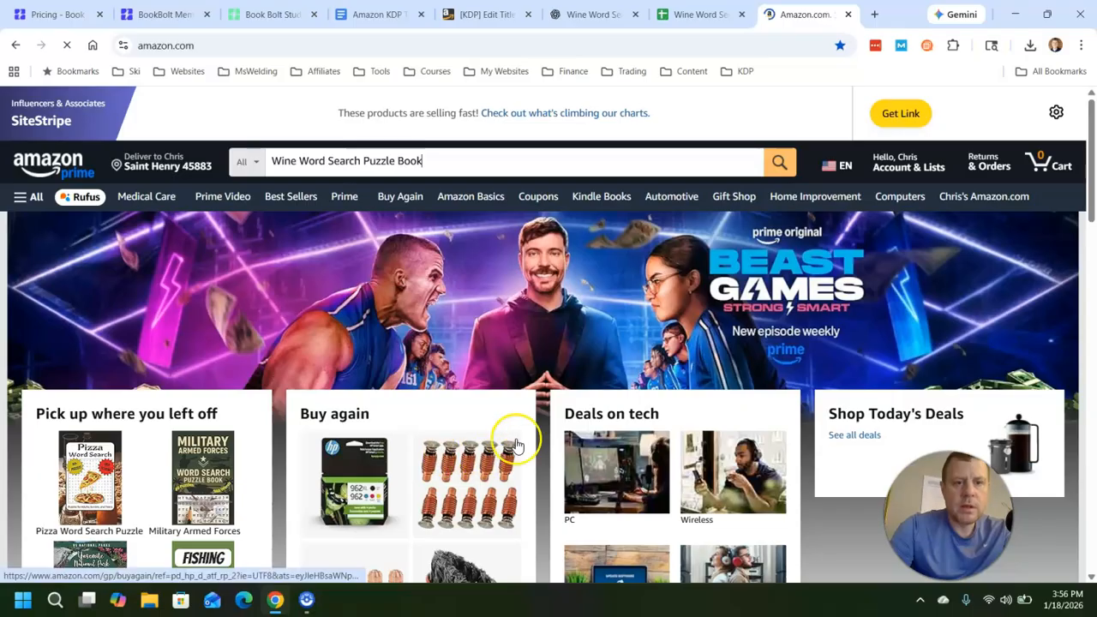
Step: Shorten the store search text to "Wine Word Sea" to bring up keyword suggestions
left_click(451, 163)
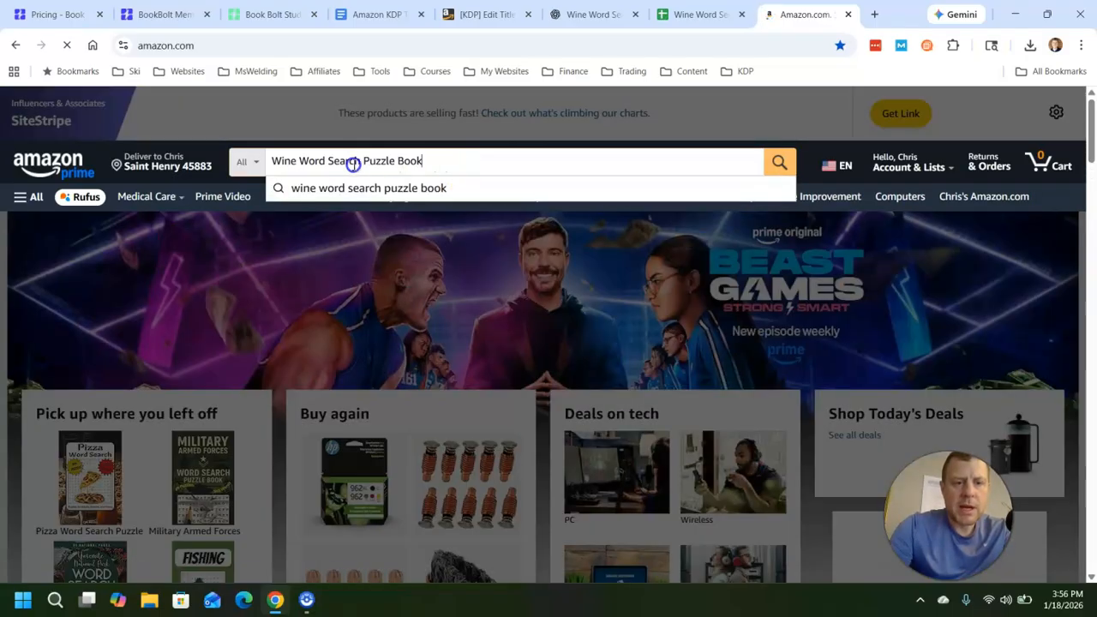
left_click_drag(346, 162, 439, 236)
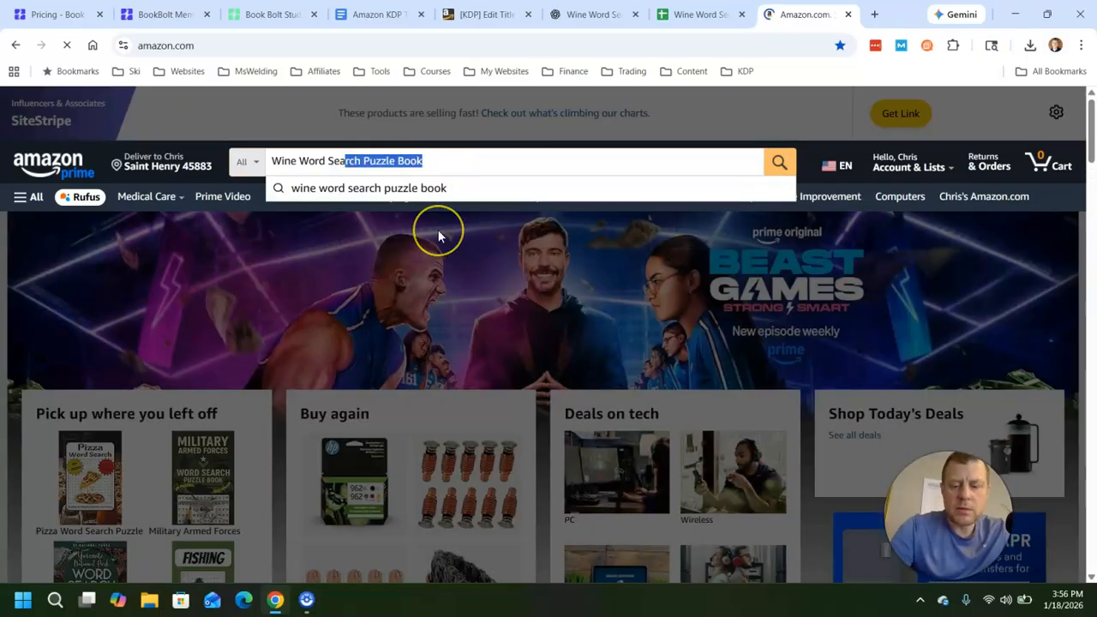
key("BackSpace")
left_click(354, 226)
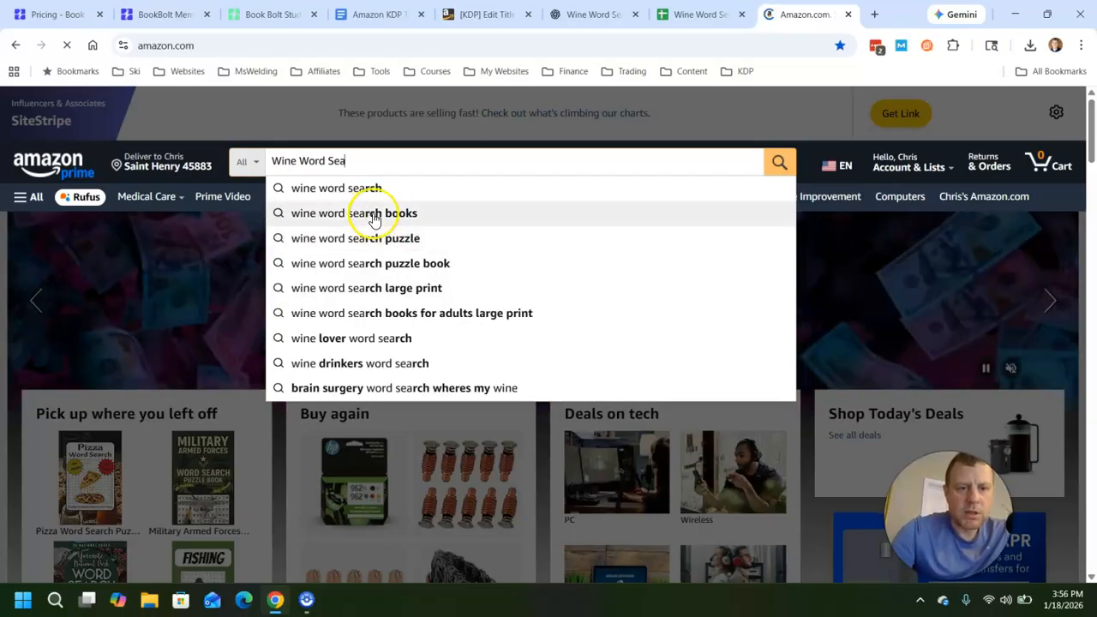
Step: Search the store for the suggestion "wine word search books", and fill the second KDP keyword field with "Wine Word Search Puzzle Book"
left_click(416, 214)
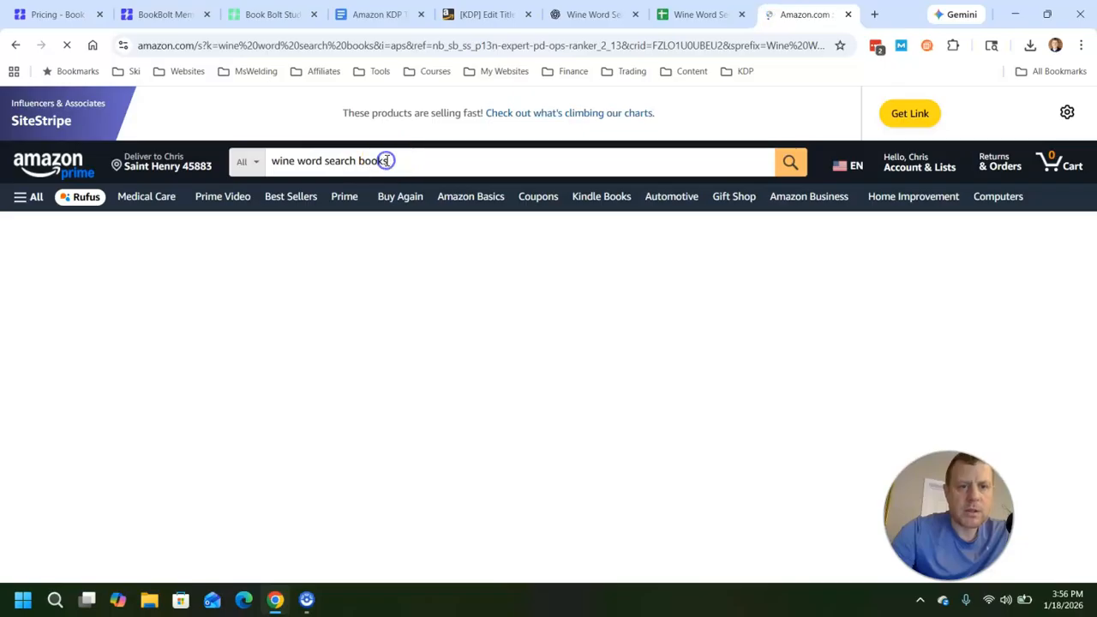
left_click_drag(387, 160, 268, 161)
key("ctrl+c")
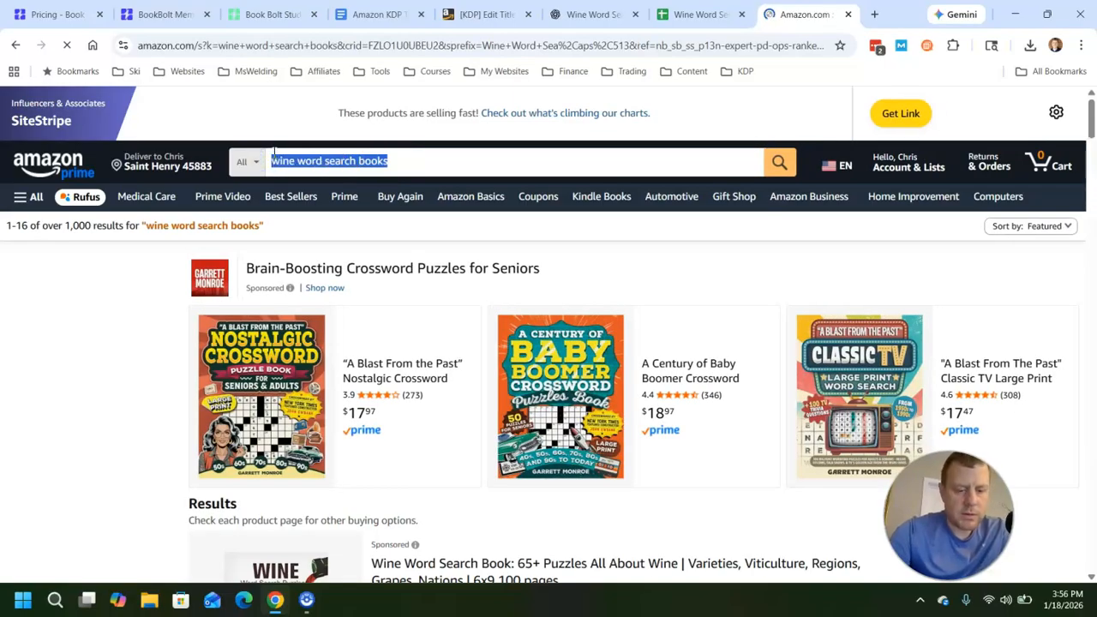
left_click(485, 15)
left_click(640, 245)
type("Wine Word Search Puzzle Book")
left_click(471, 280)
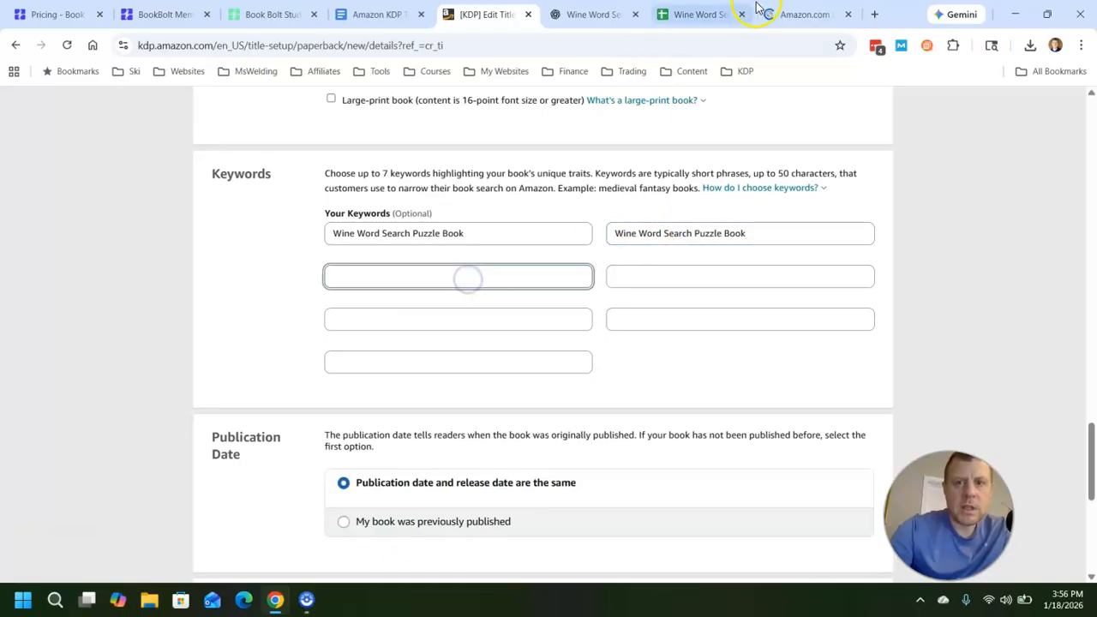
Step: Check the store suggestions for "wine word search book", and run a search for "wine word search"
left_click(798, 15)
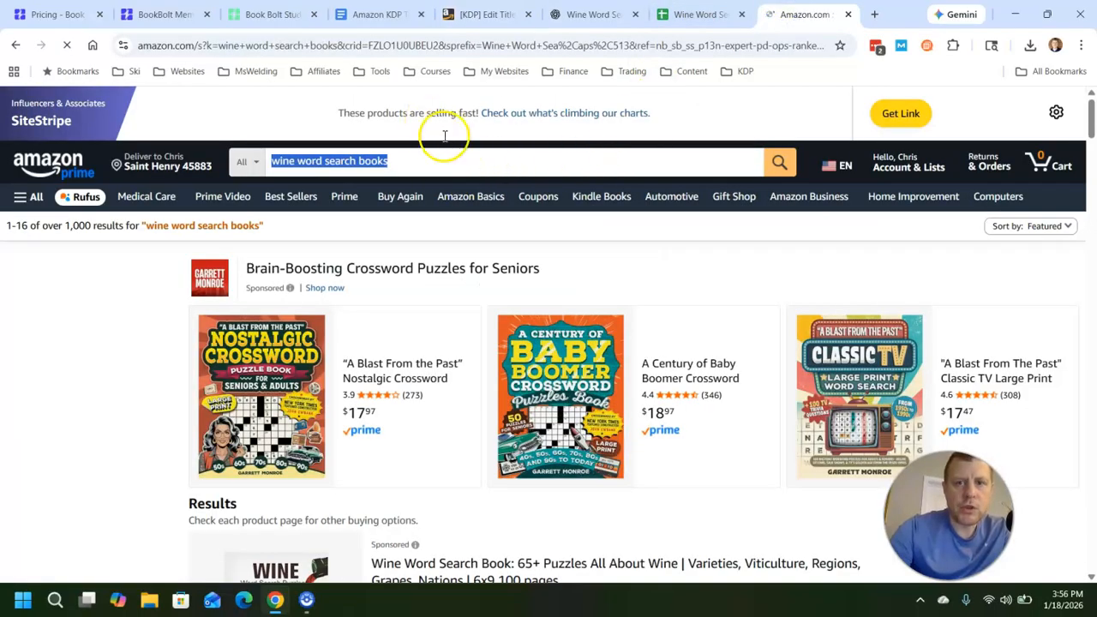
left_click(408, 161)
key("BackSpace")
key("BackSpace")
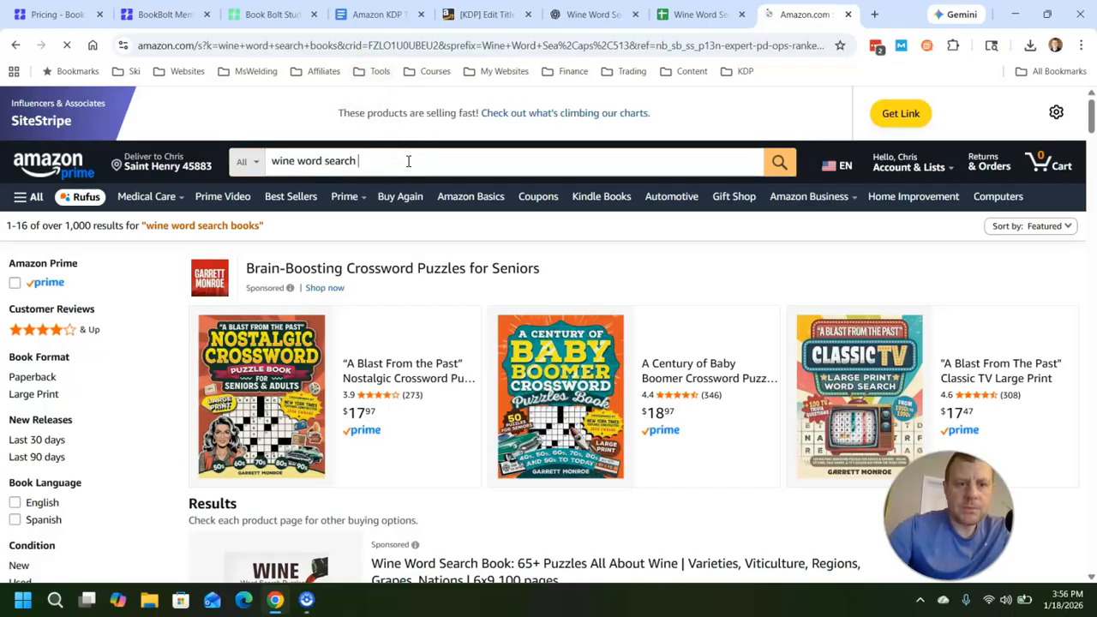
type("book")
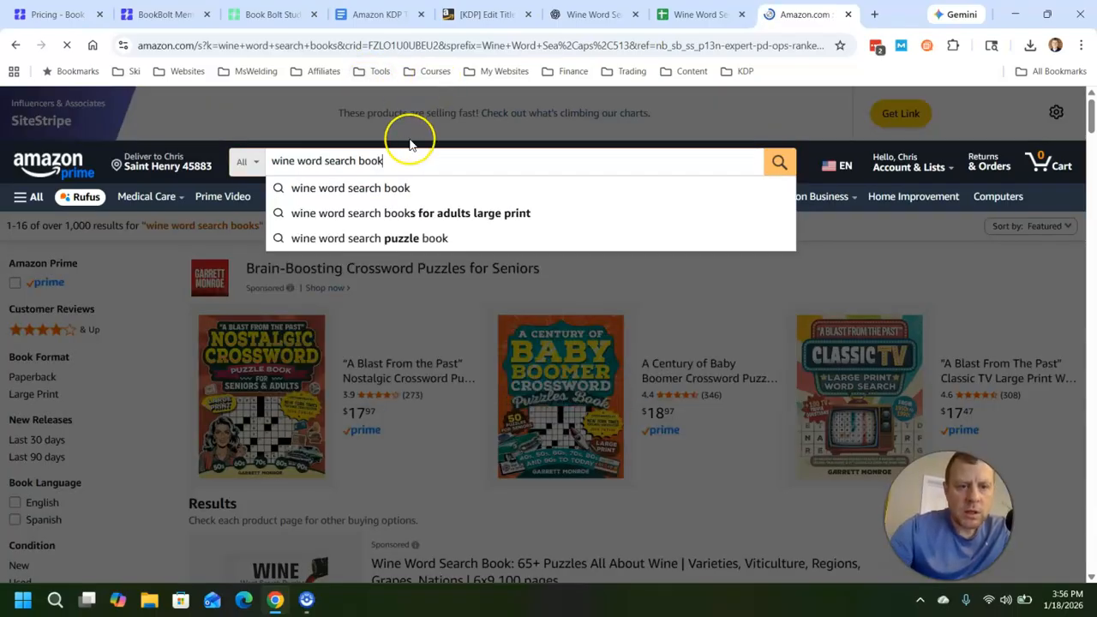
key("BackSpace")
key("BackSpace")
key("BackSpace")
key("BackSpace")
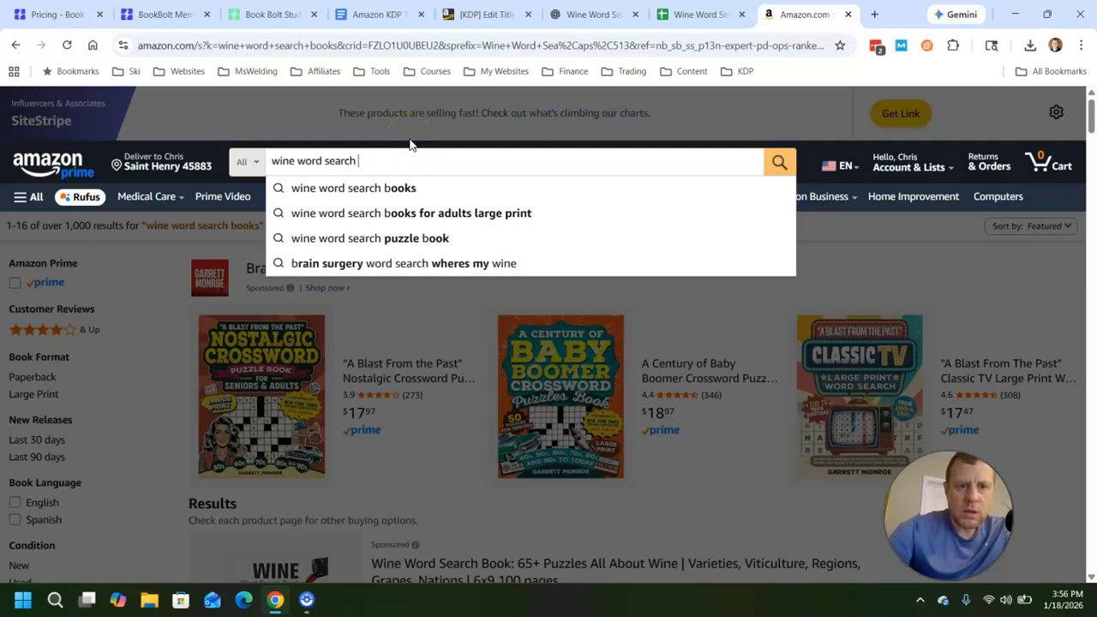
key("Return")
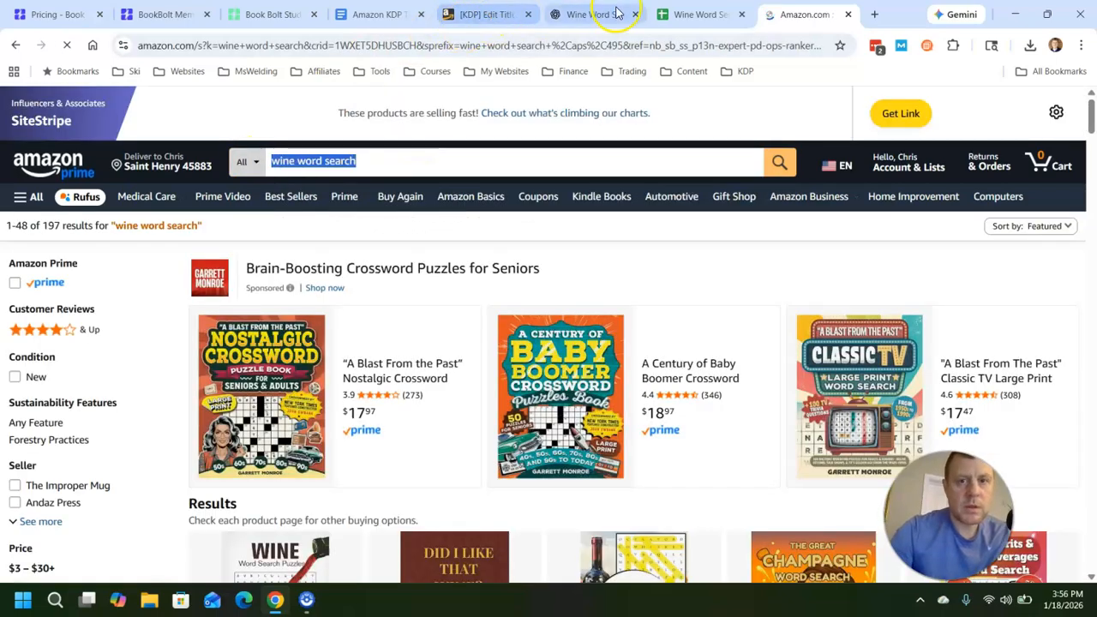
Step: Enter "wine word search books" as the third keyword on the KDP details page
left_click(485, 15)
key("ctrl+v")
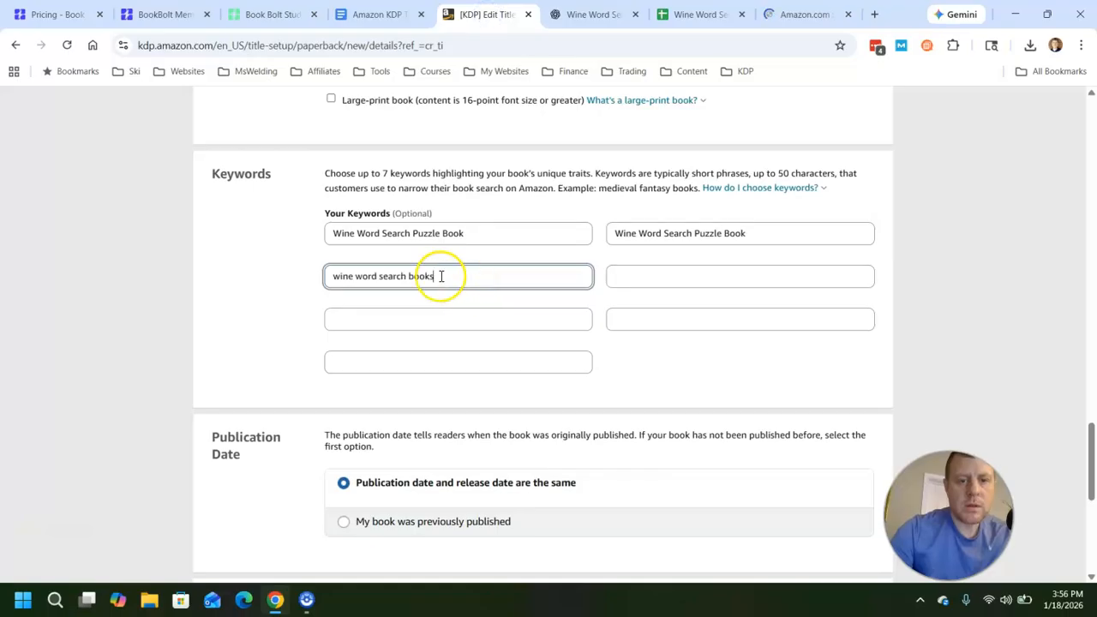
left_click(739, 276)
Step: Look through the "wine word search" store results for keyword ideas and open the "Wine & cheese Word Search" listing with 55 puzzles
left_click(785, 15)
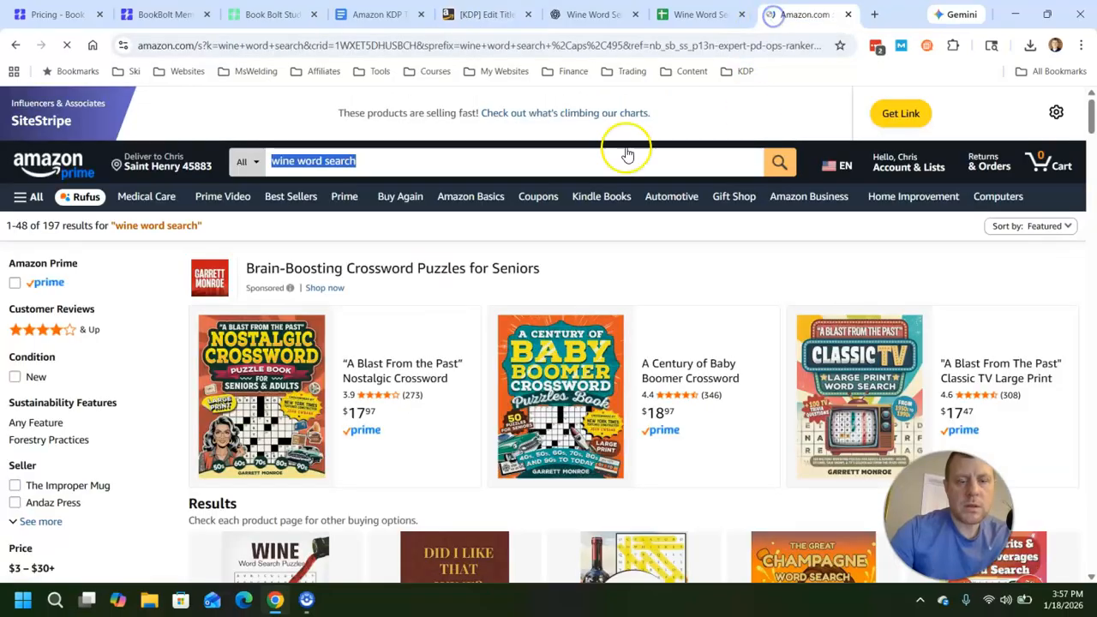
scroll(398, 319, "down", 3)
scroll(399, 319, "down", 5)
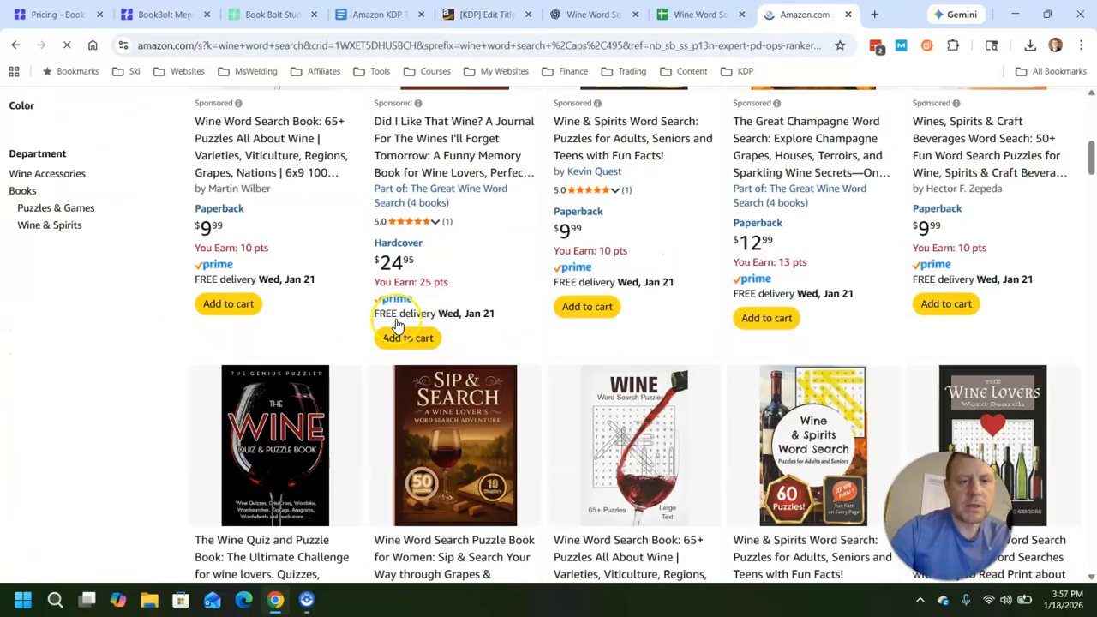
scroll(399, 324, "up", 6)
scroll(399, 321, "down", 3)
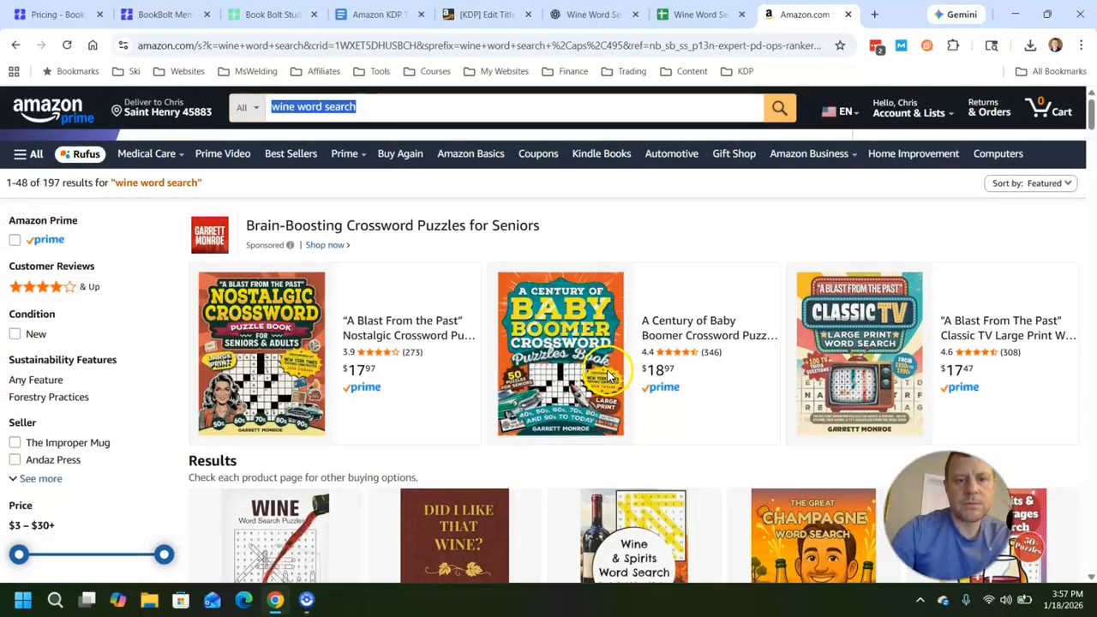
scroll(643, 331, "down", 8)
scroll(649, 349, "down", 3)
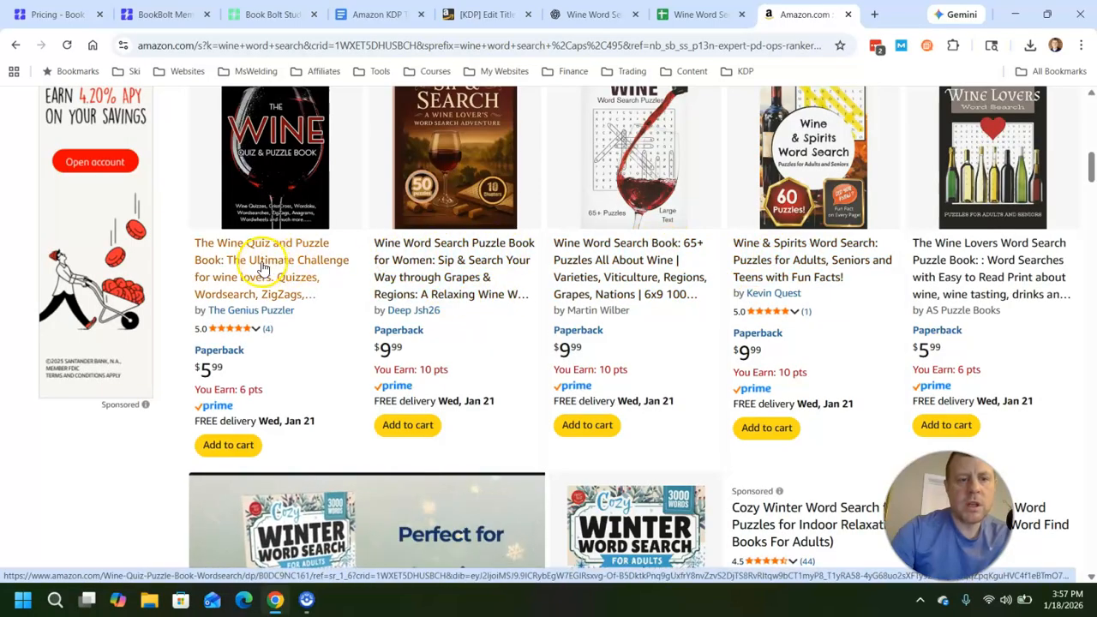
scroll(251, 271, "down", 6)
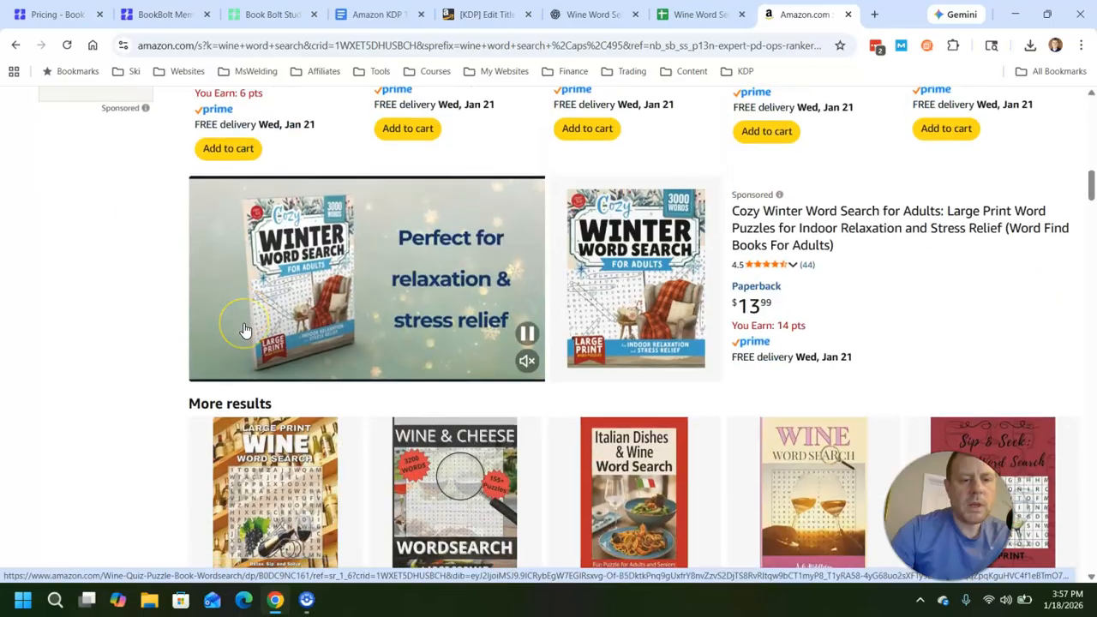
scroll(828, 348, "down", 7)
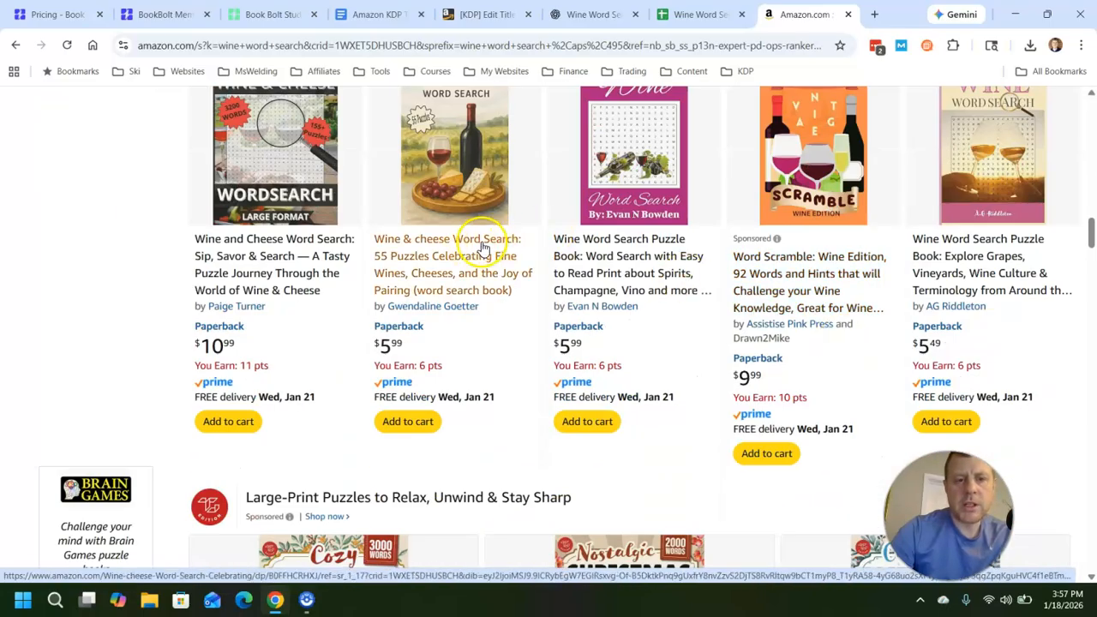
left_click(506, 254)
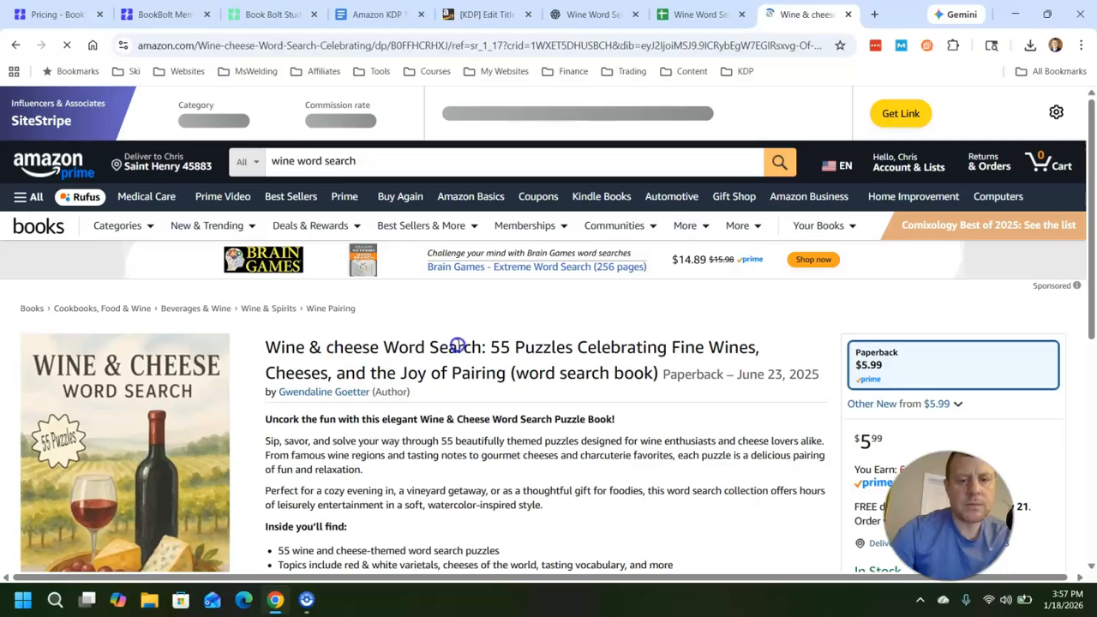
Step: Copy "Wine & cheese Word Search" from the listing title into the fourth KDP keyword field
left_click_drag(266, 347, 480, 344)
key("ctrl+c")
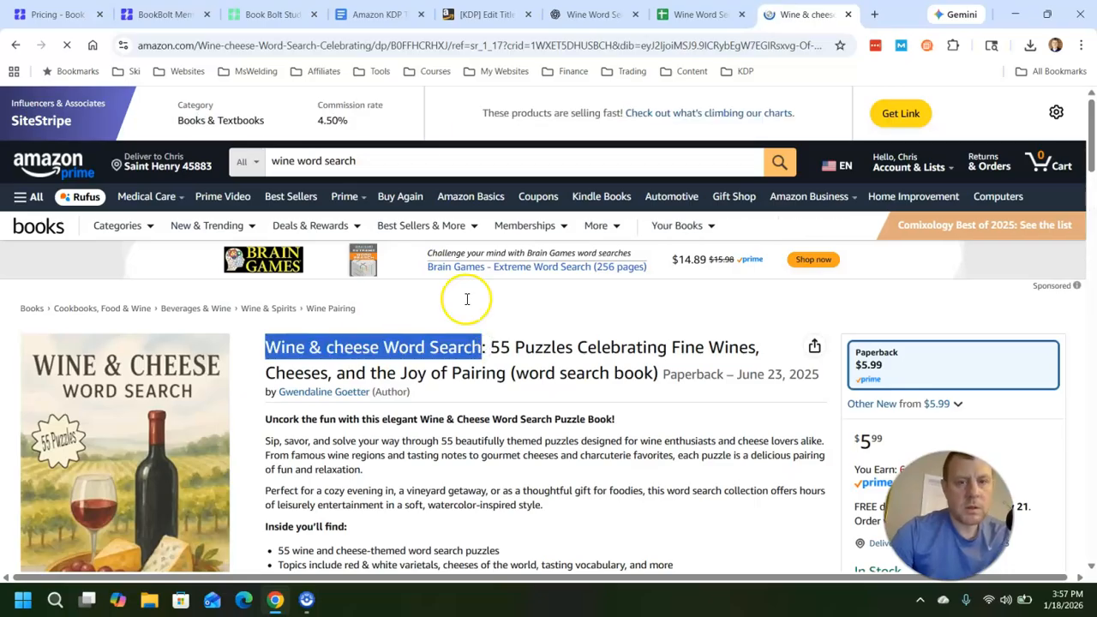
left_click(485, 15)
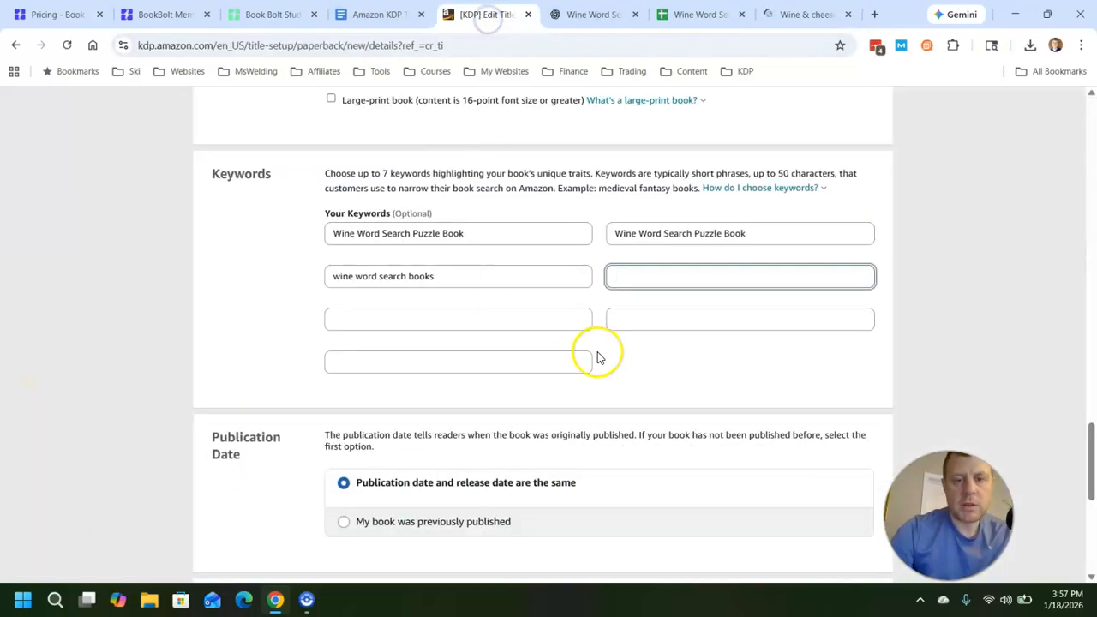
key("ctrl+v")
left_click(503, 315)
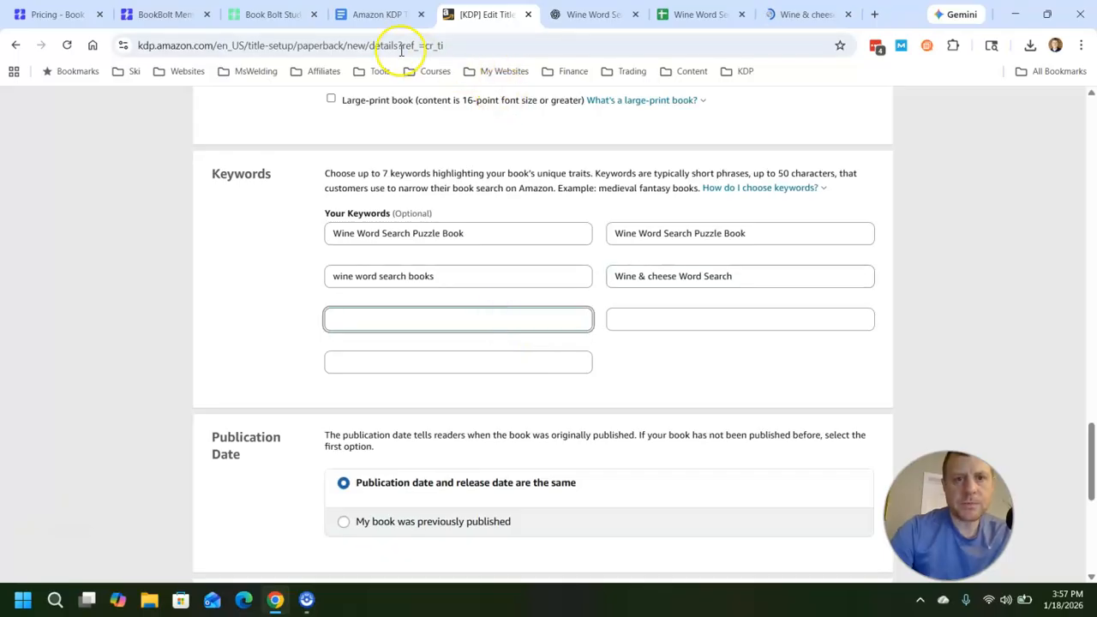
Step: Copy the store search phrase "wine word search puzzle book for adults" into the fifth KDP keyword field
left_click(787, 13)
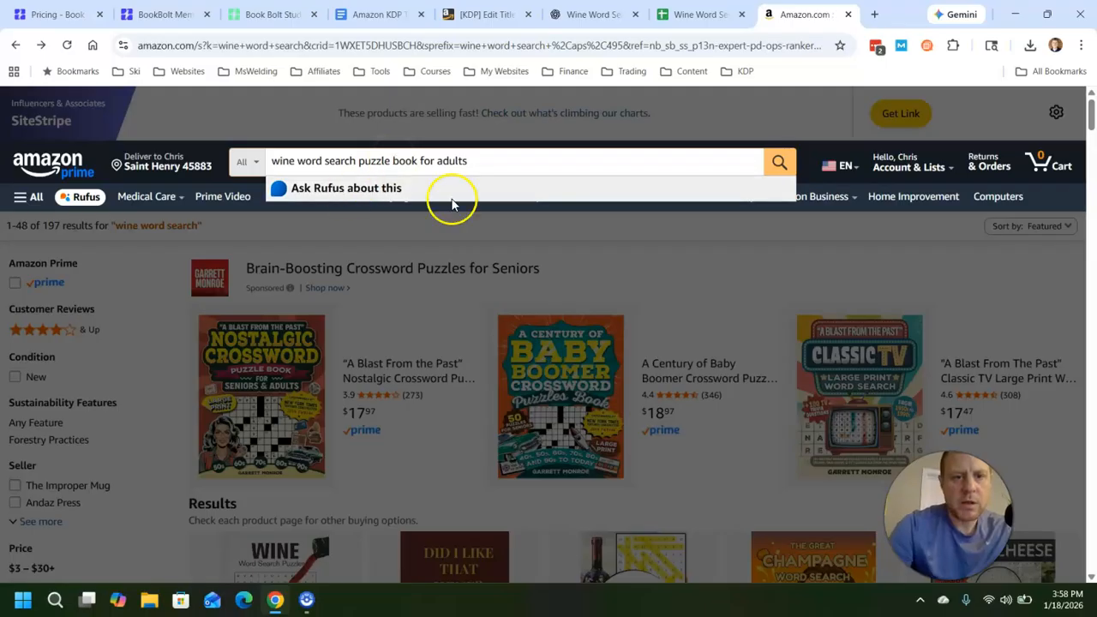
left_click_drag(473, 166, 270, 181)
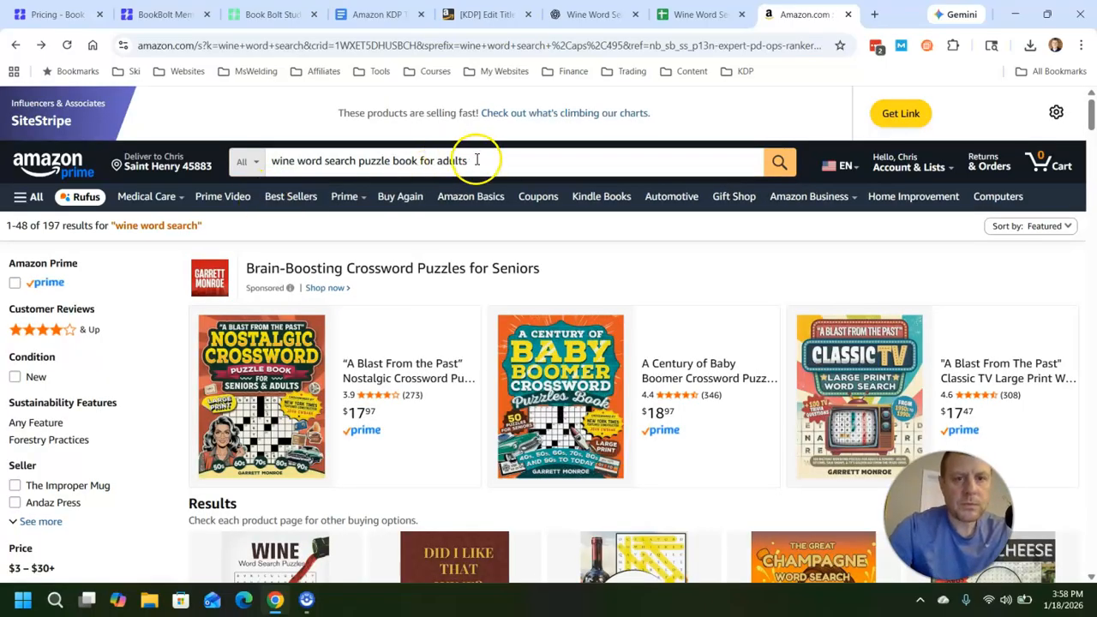
left_click_drag(477, 160, 298, 166)
key("ctrl+c")
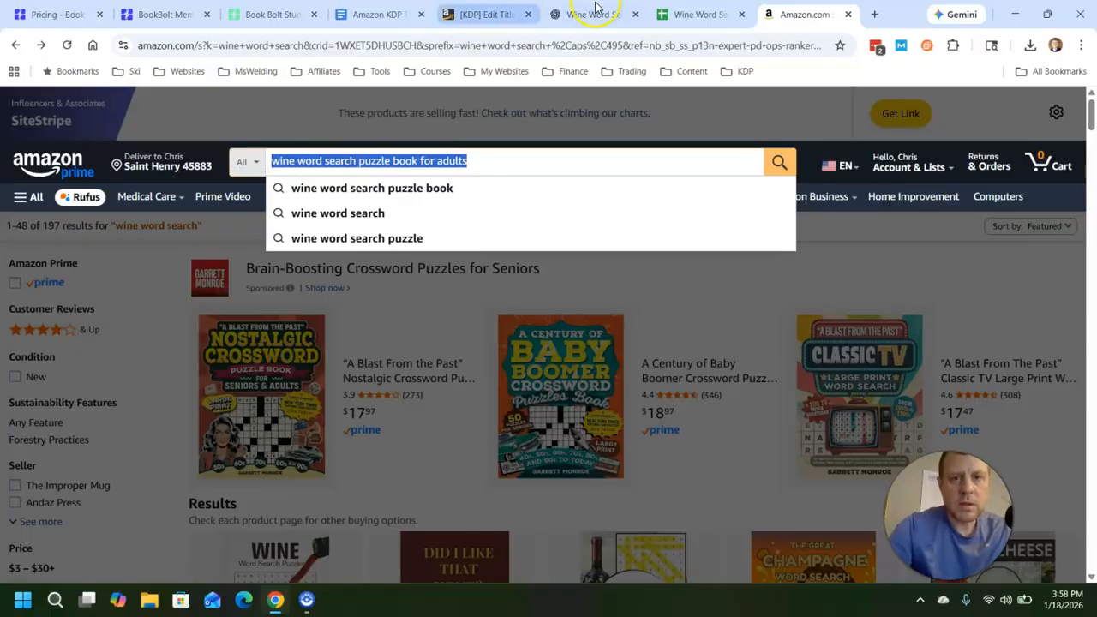
left_click(481, 14)
key("ctrl+v")
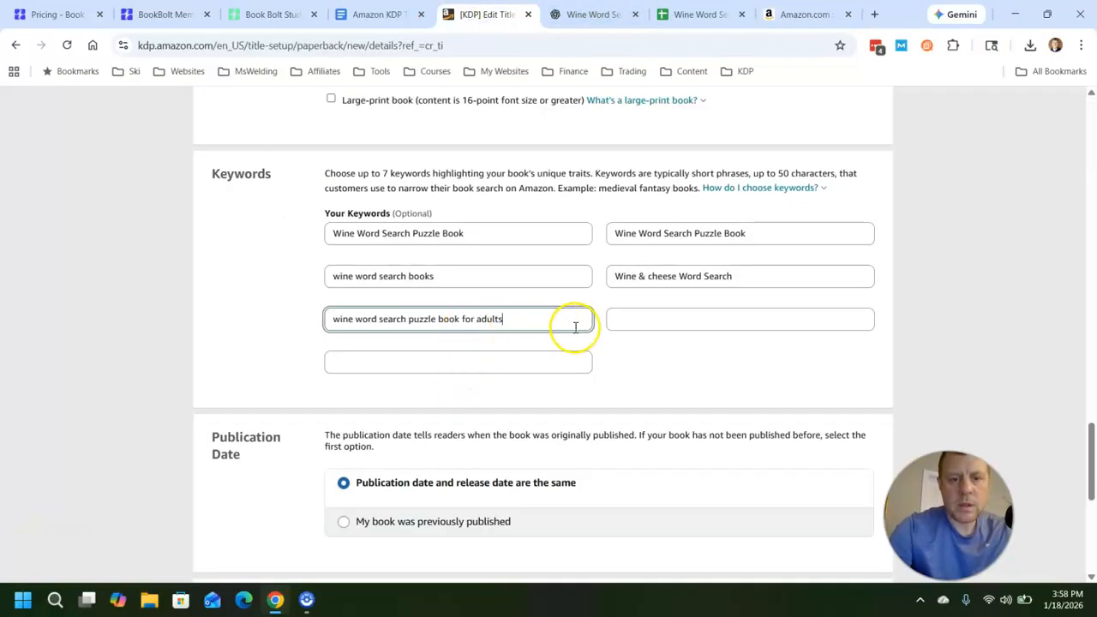
left_click(682, 322)
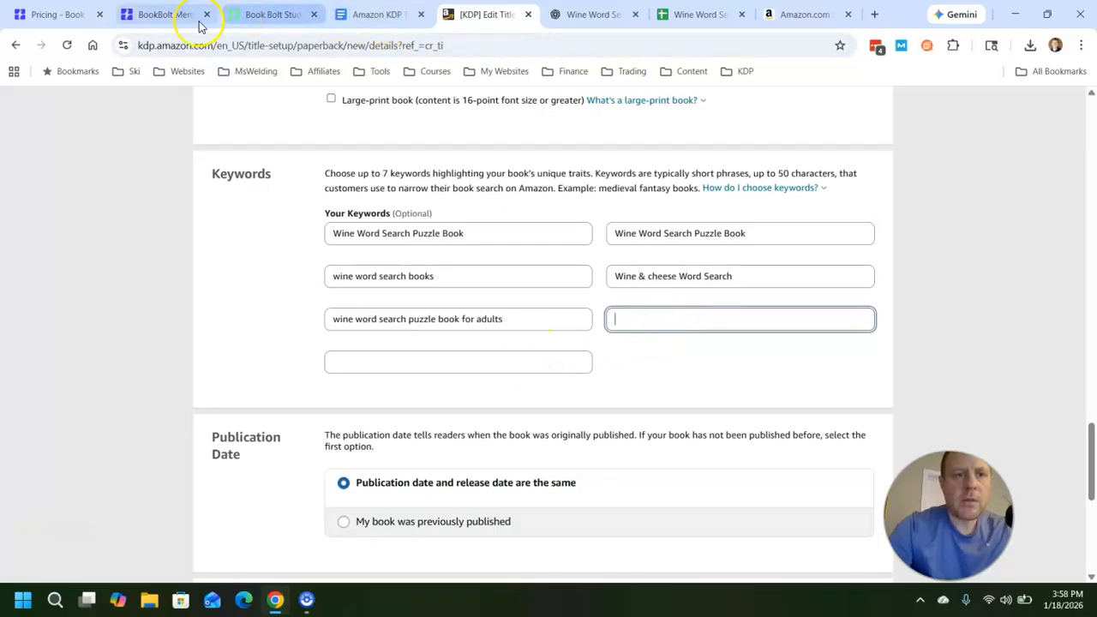
Step: Look up store suggestions for "wine word" and search for "wine word search books for adults large print"
left_click(806, 15)
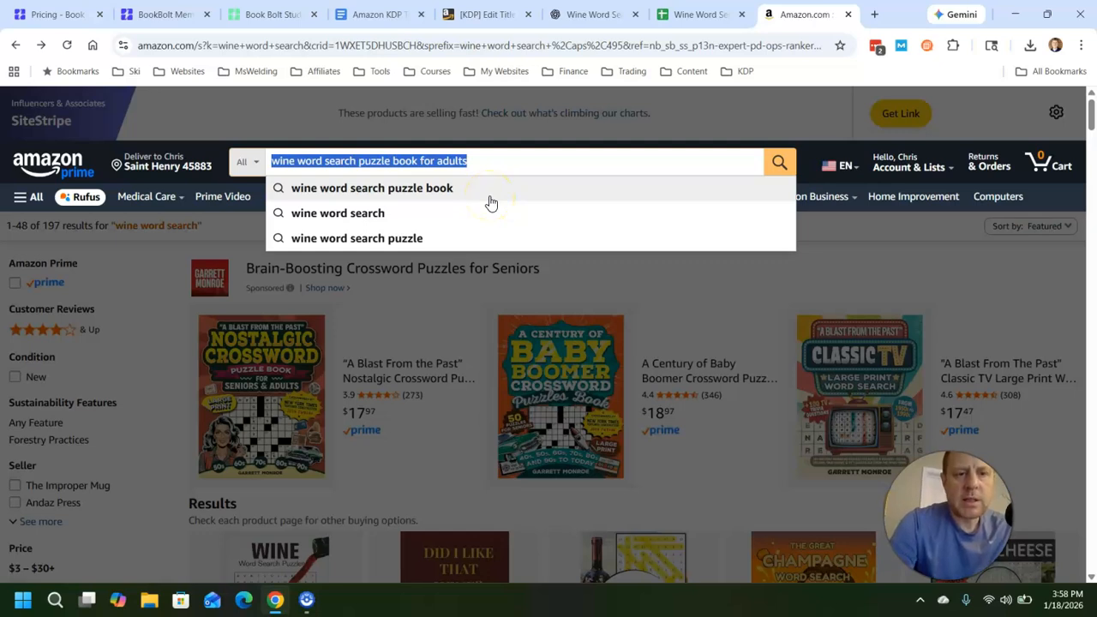
type("wine")
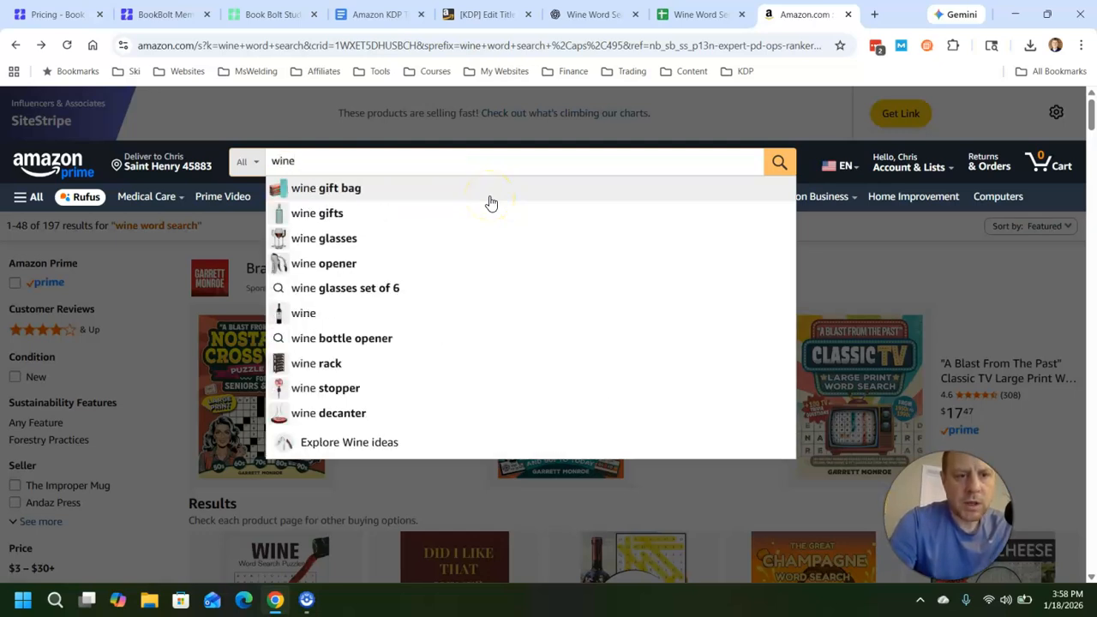
type(" word")
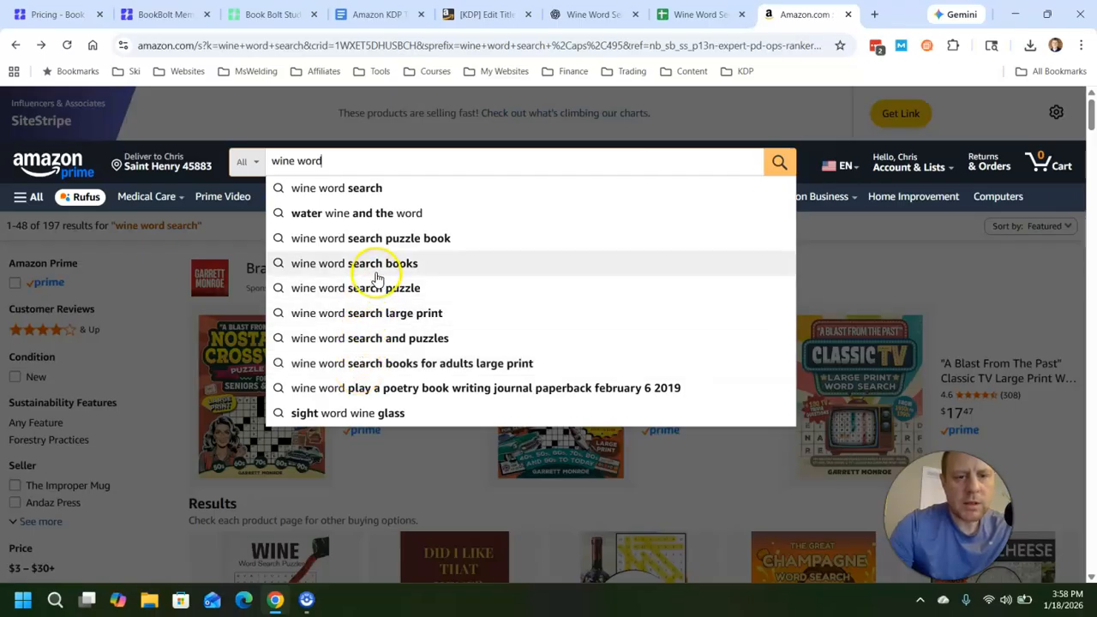
scroll(370, 279, "down", 1)
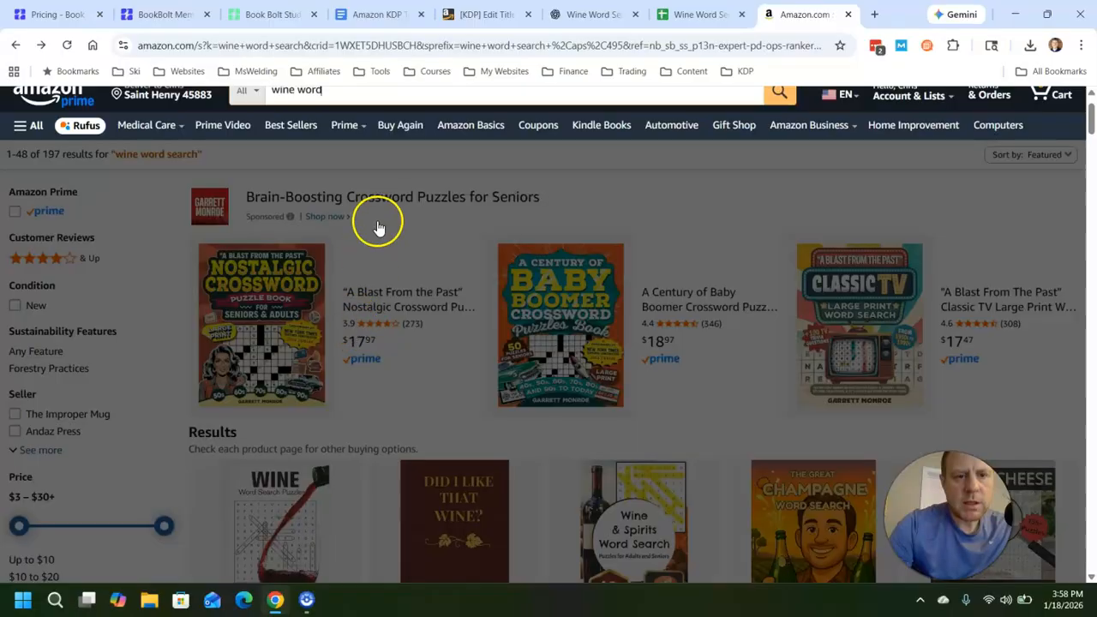
left_click(371, 313)
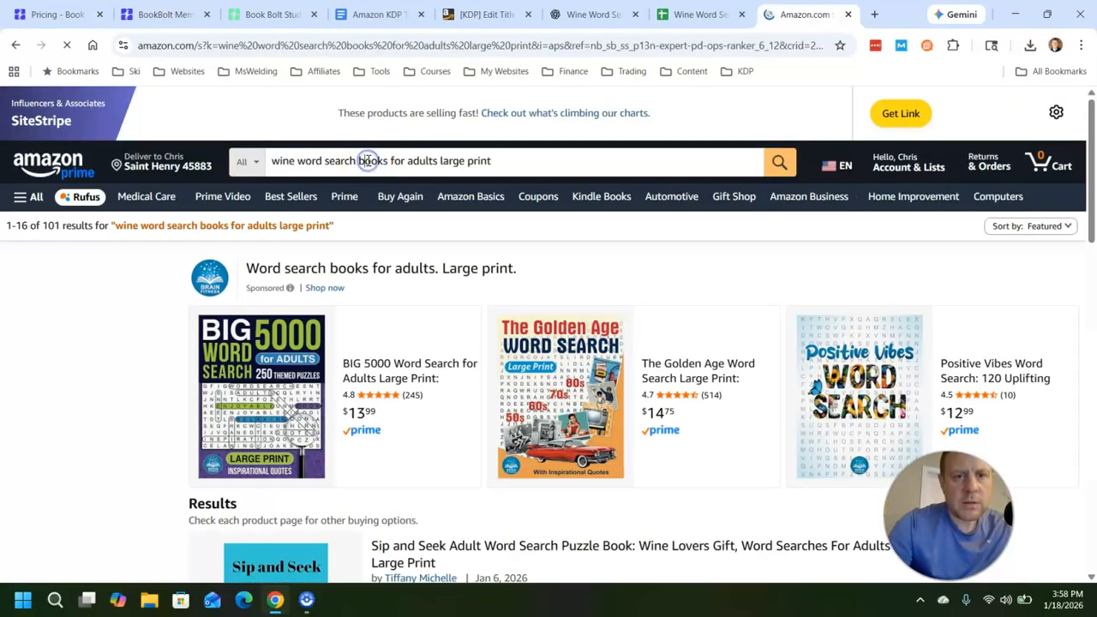
left_click(367, 161)
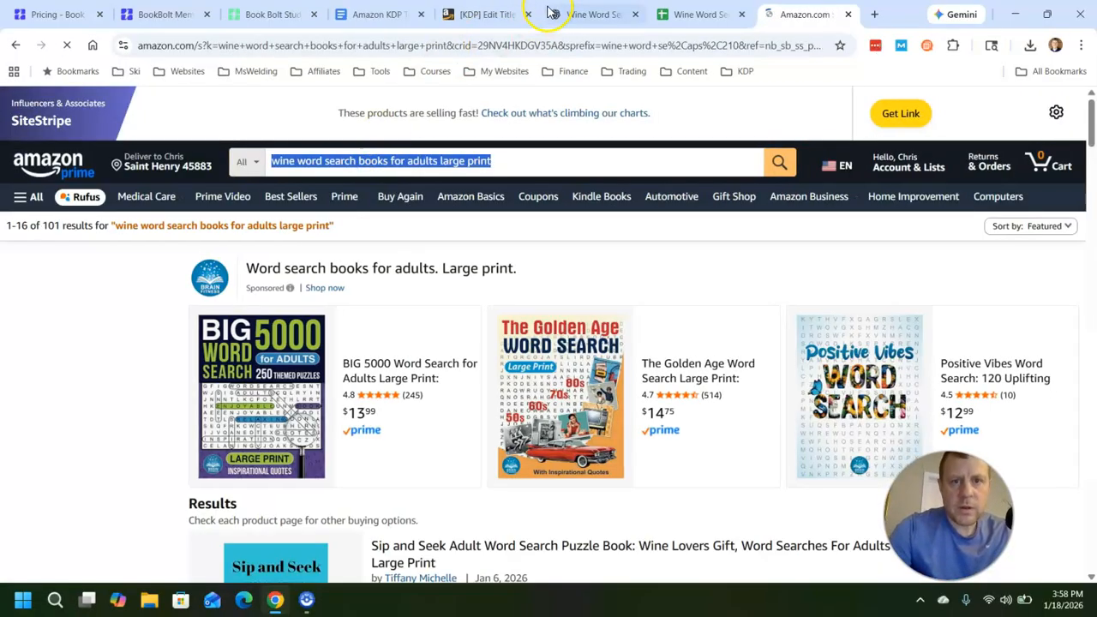
Step: Fill the sixth KDP keyword field with "wine word search puzzle book for adults"
left_click(493, 12)
key("ctrl+v")
left_click(499, 361)
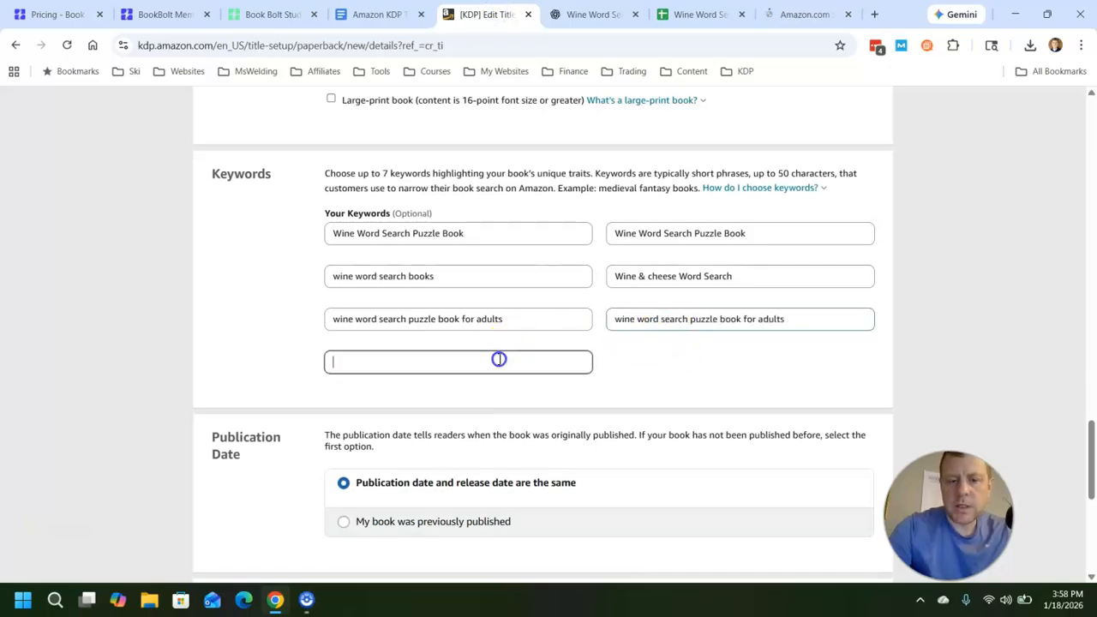
Step: Find another wine word search listing in the Amazon results and copy "Vintage Wine Word Search Puzzle Book" from its title into the seventh KDP keyword field
left_click(779, 14)
scroll(396, 358, "down", 10)
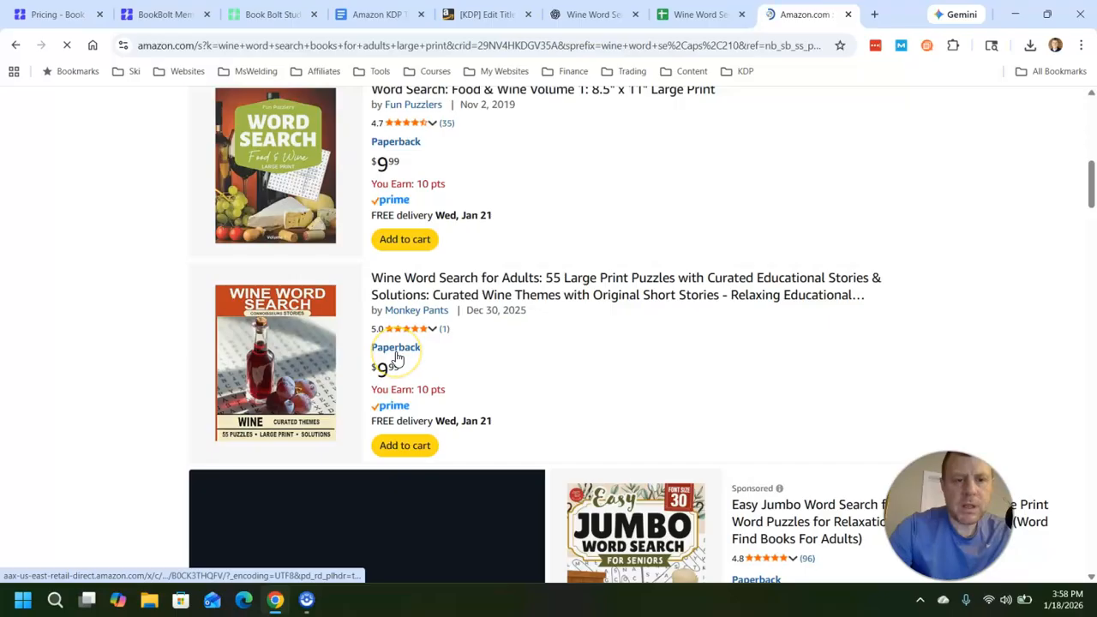
scroll(510, 237, "up", 2)
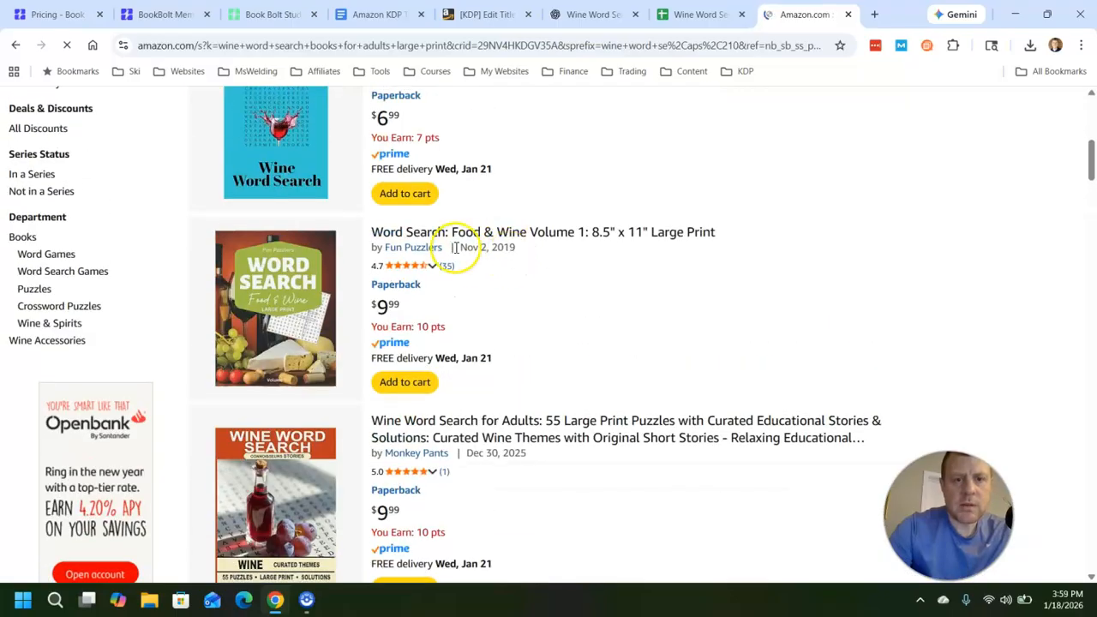
scroll(449, 336, "down", 4)
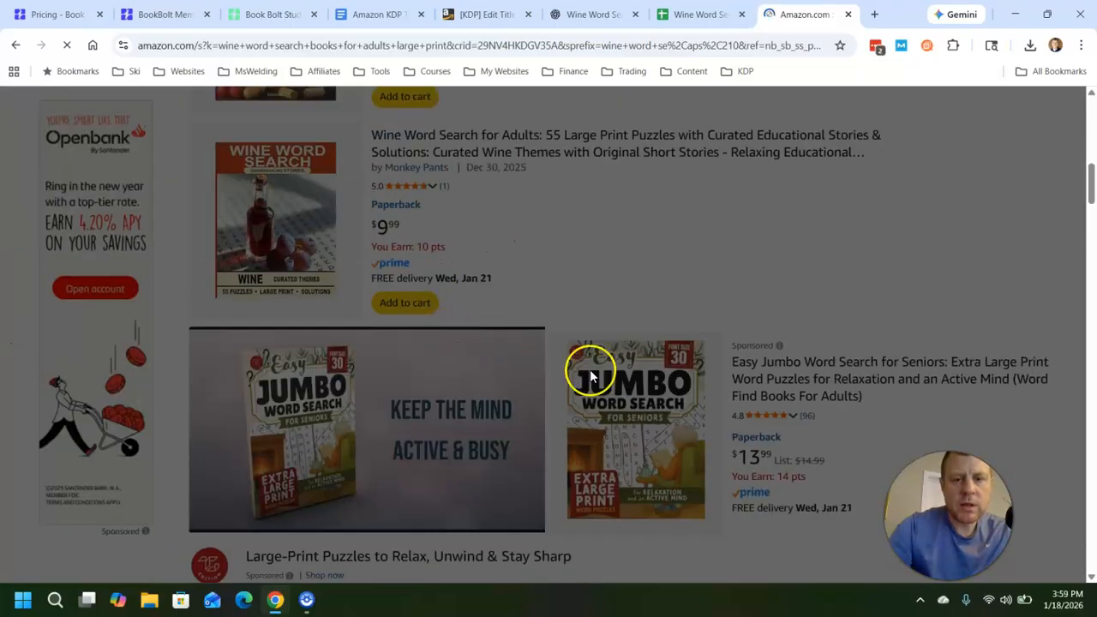
scroll(725, 243, "down", 5)
scroll(514, 331, "up", 5)
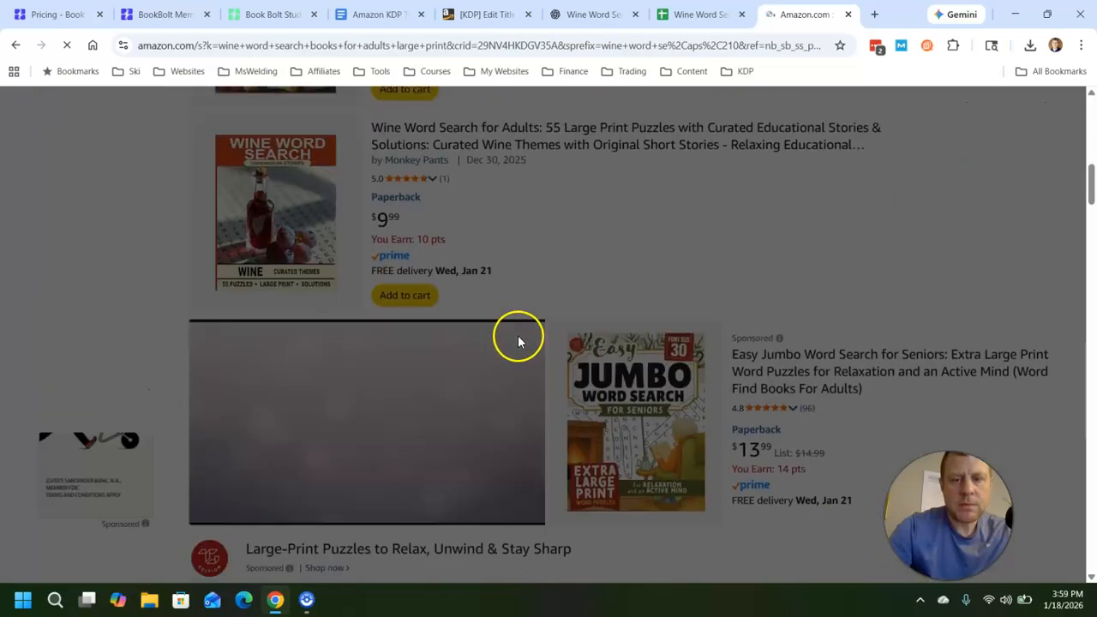
scroll(518, 341, "down", 10)
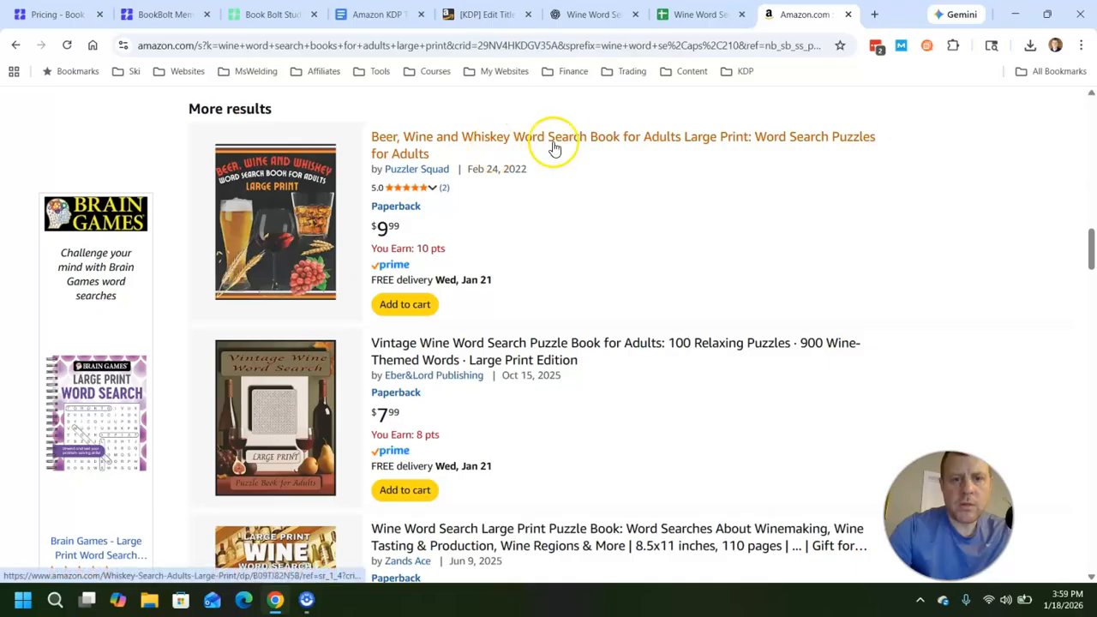
scroll(549, 214, "down", 1)
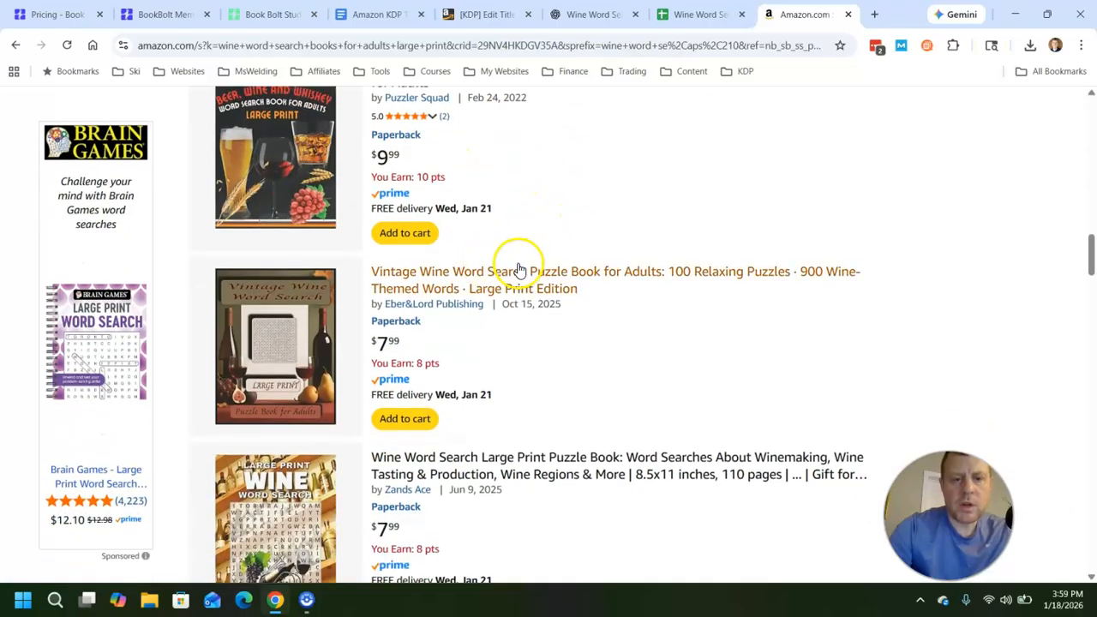
left_click(562, 279)
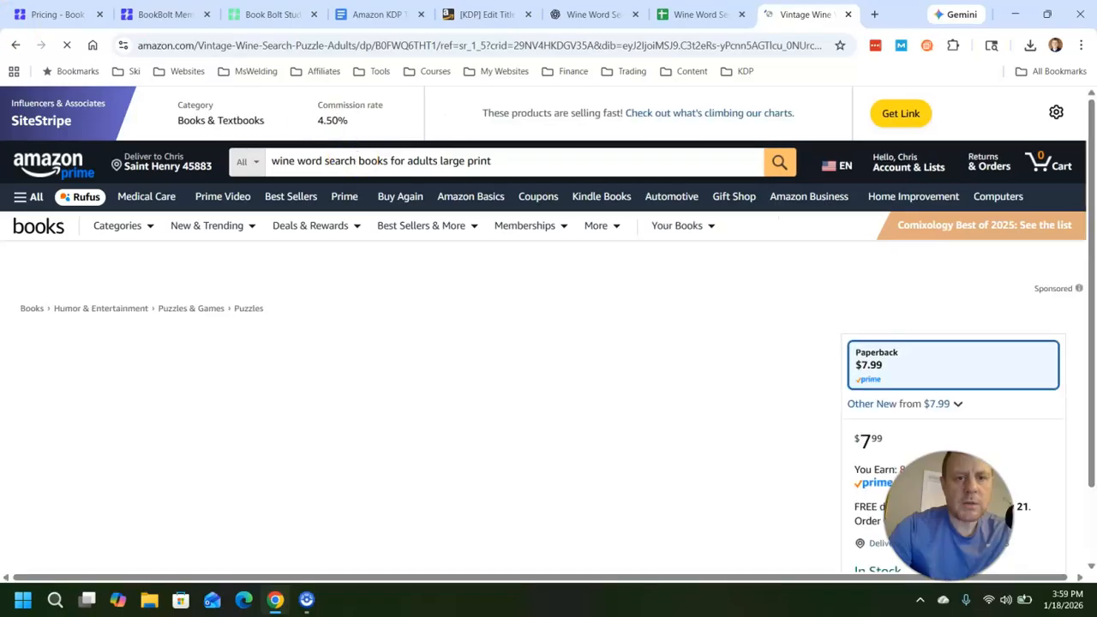
left_click_drag(265, 348, 549, 347)
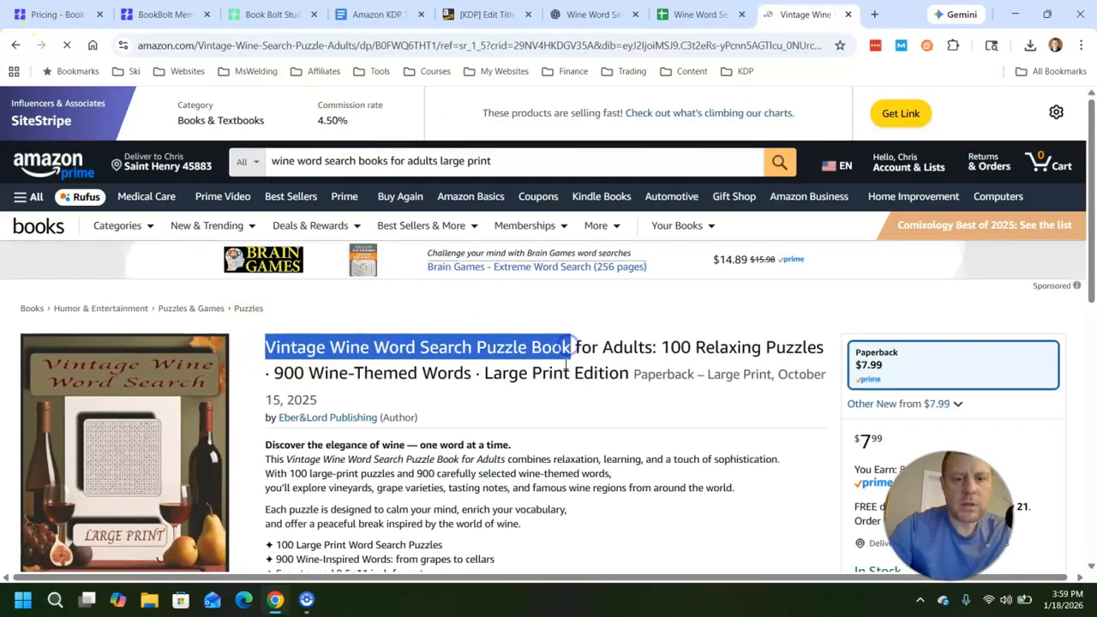
left_click(491, 24)
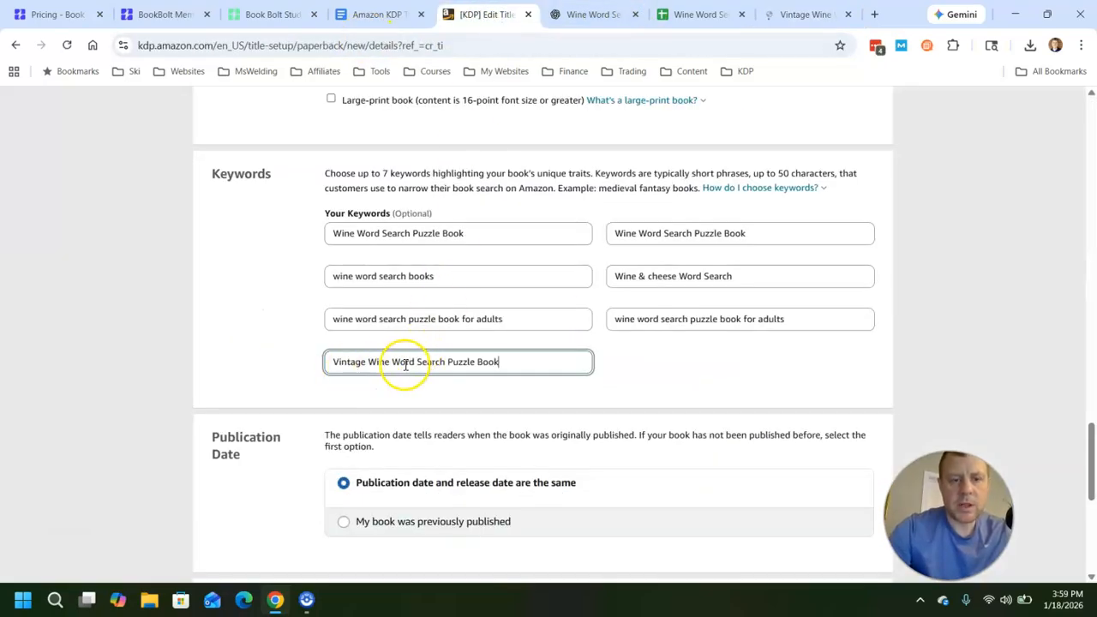
Step: Keep the default publication and release date options, save the paperback details and continue to the paperback content
scroll(489, 357, "down", 2)
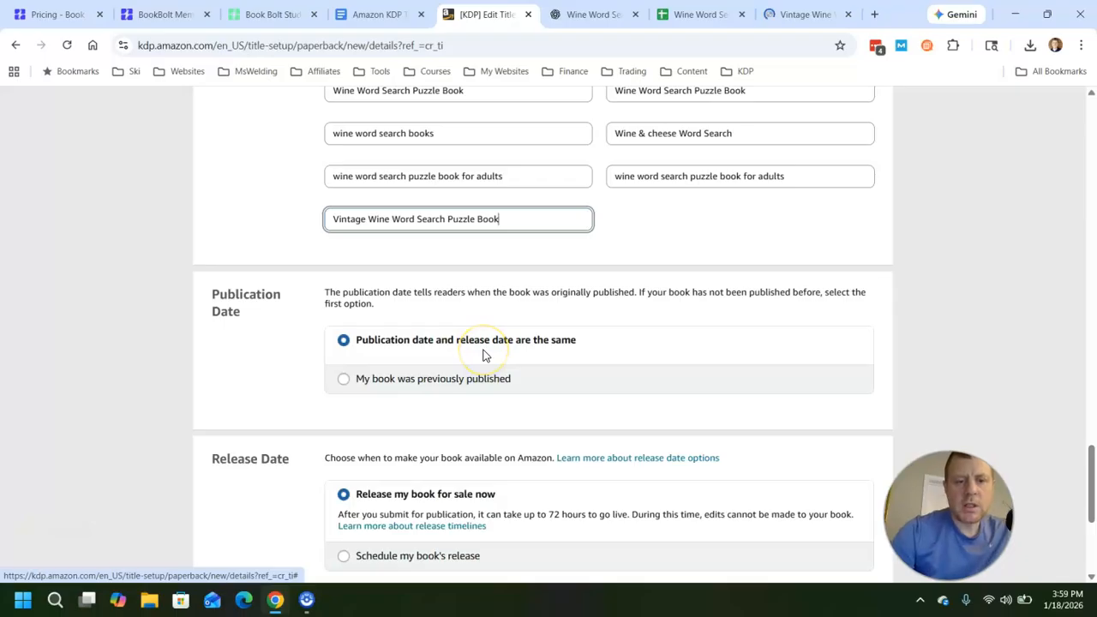
scroll(564, 357, "down", 2)
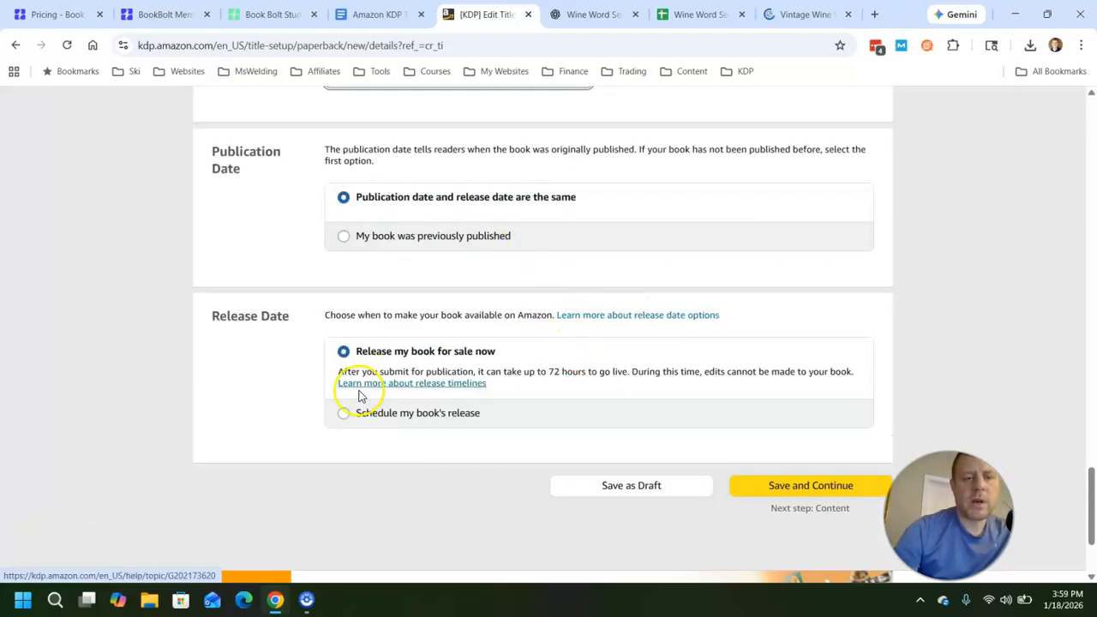
left_click(777, 495)
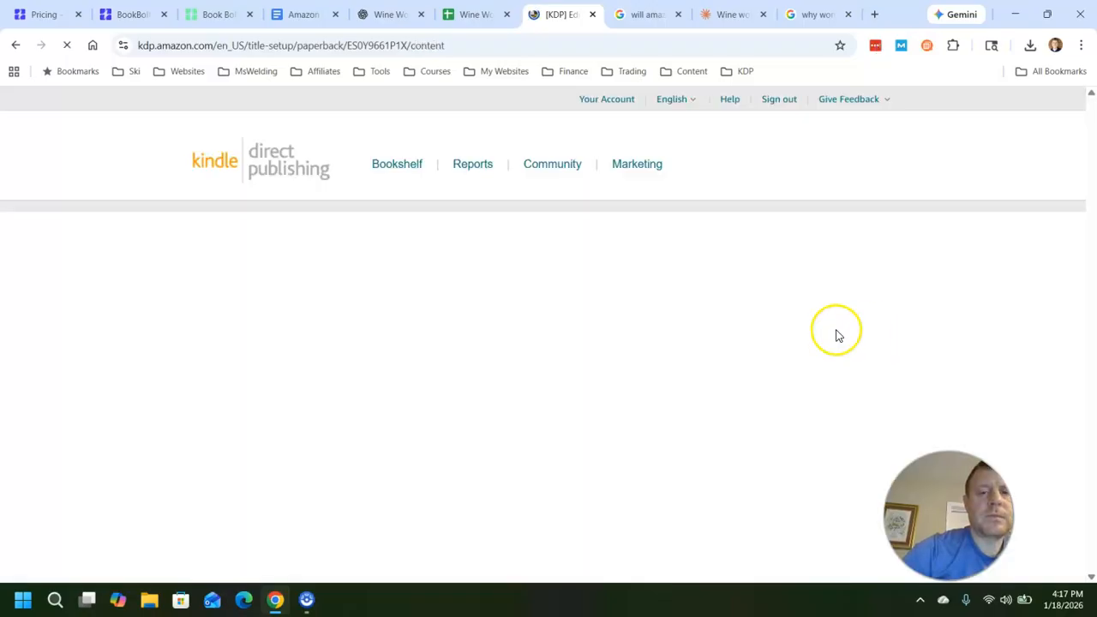
Step: Assign a free KDP ISBN to the paperback
scroll(292, 399, "down", 1)
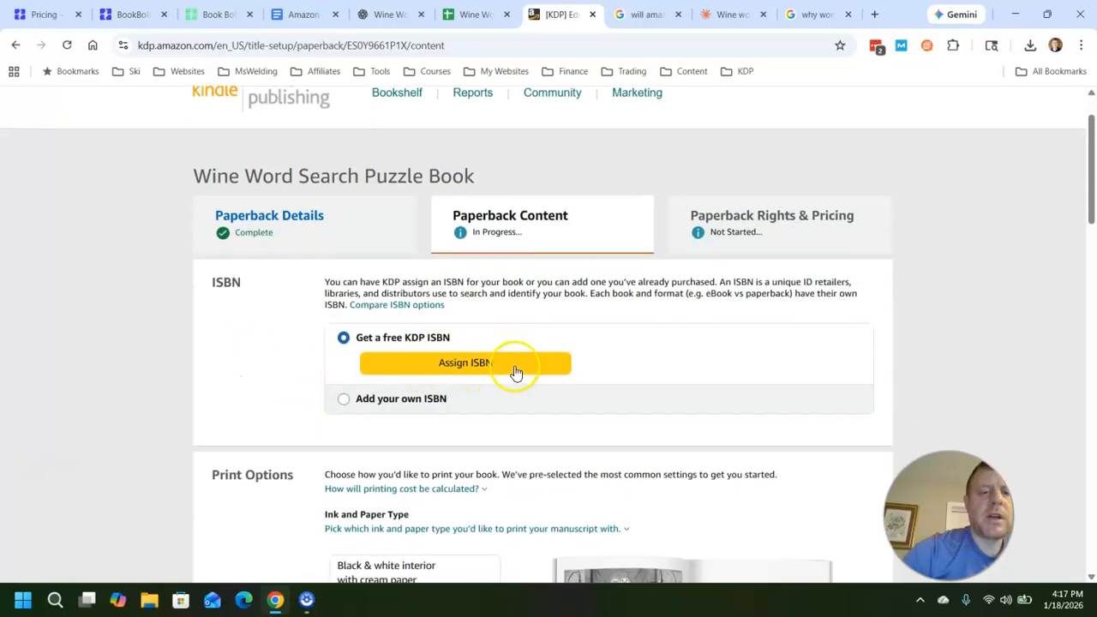
left_click(488, 367)
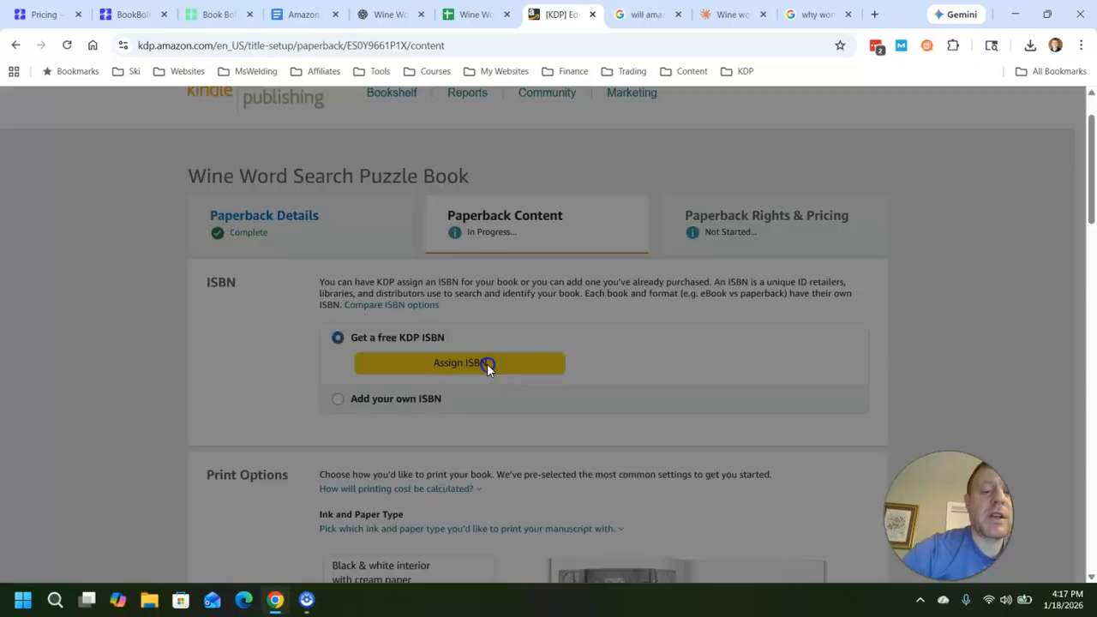
left_click(897, 383)
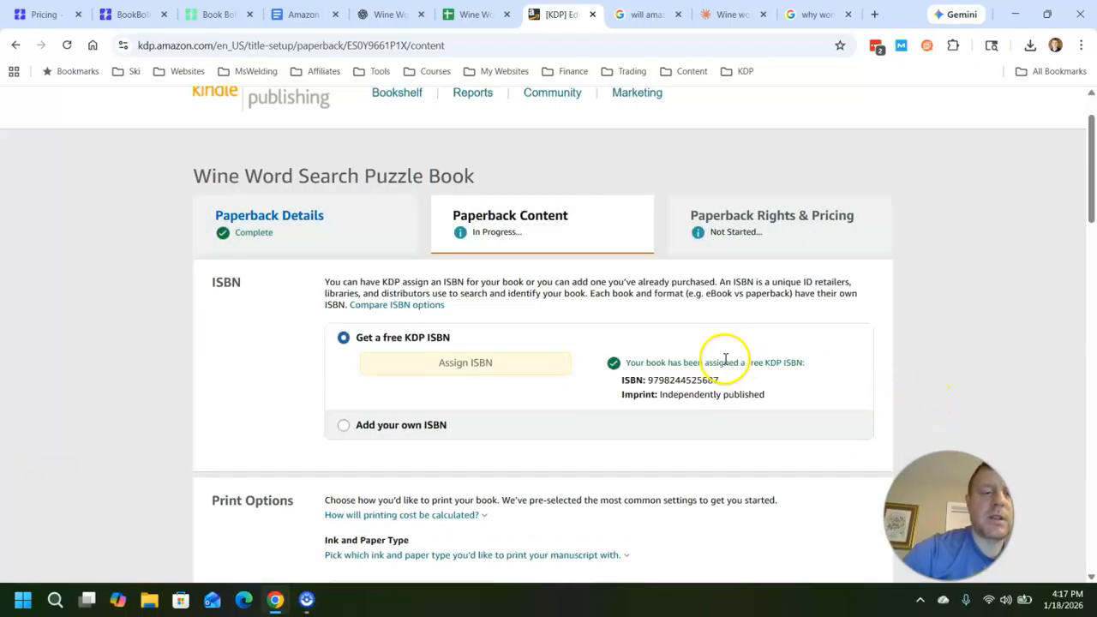
Step: Set the print options to Bleed (PDF only) and a Glossy cover finish, keeping black & white interior with white paper and 6 x 9 in trim
scroll(724, 390, "down", 1)
scroll(730, 387, "down", 3)
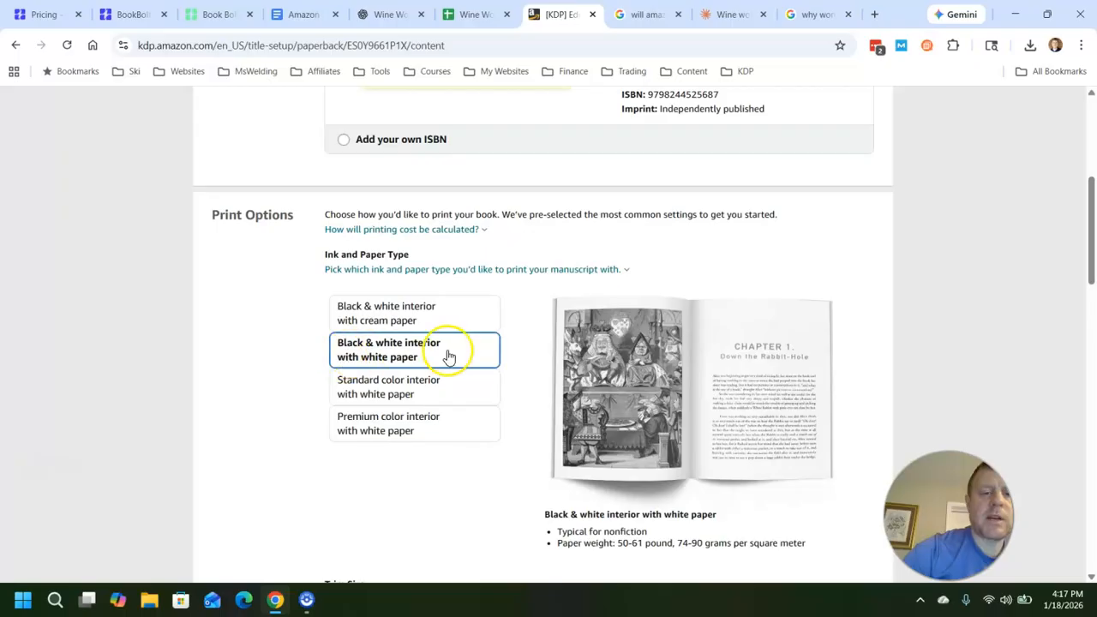
scroll(502, 386, "down", 4)
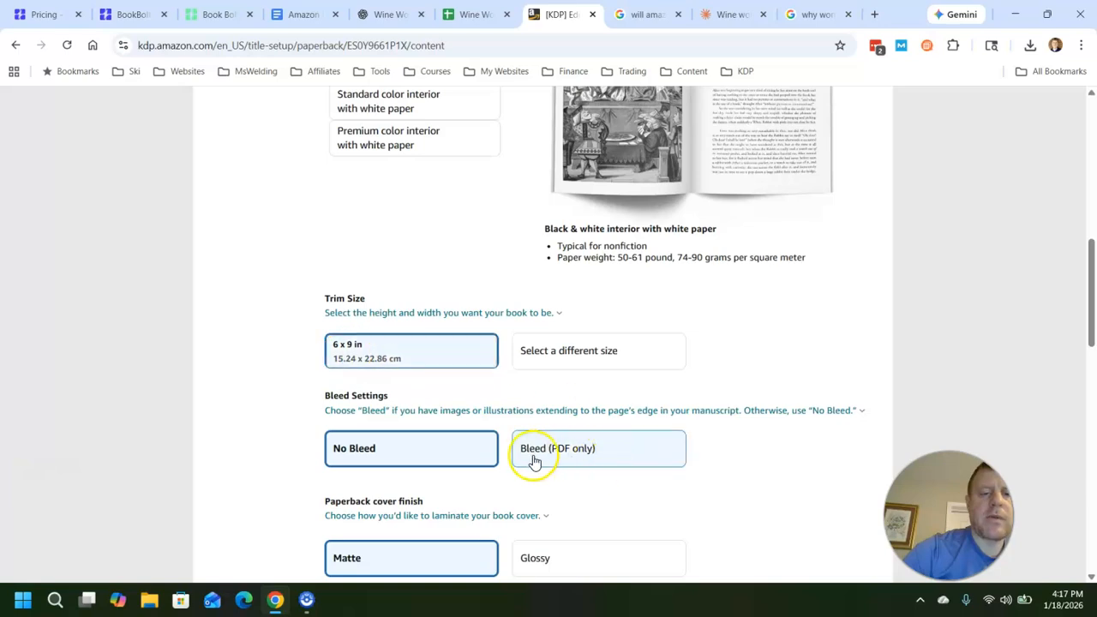
left_click(566, 460)
scroll(677, 442, "down", 2)
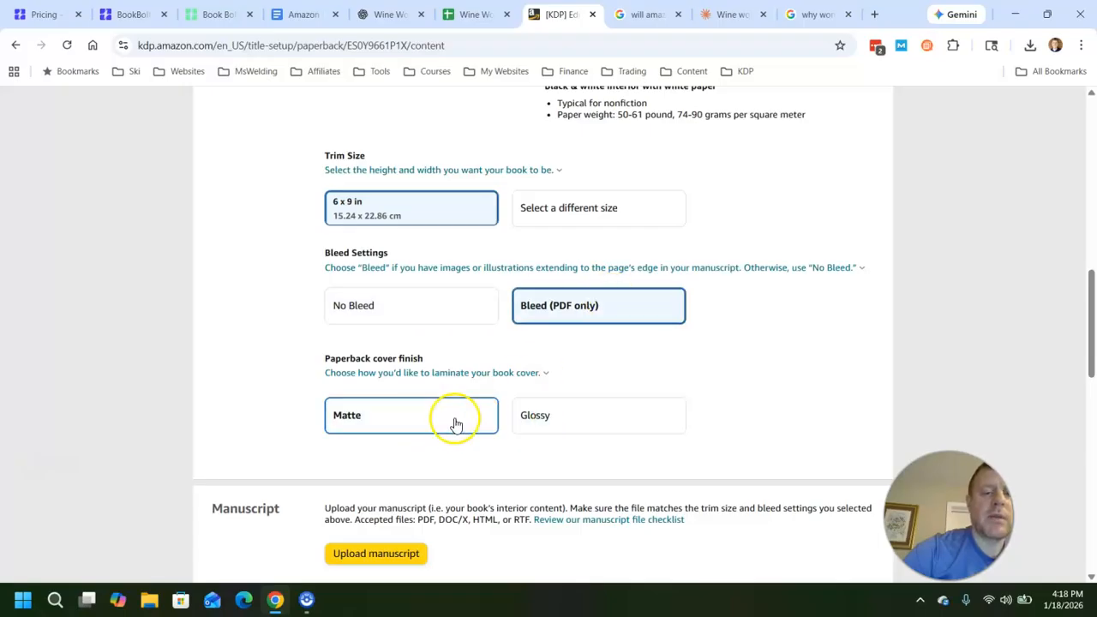
left_click(583, 419)
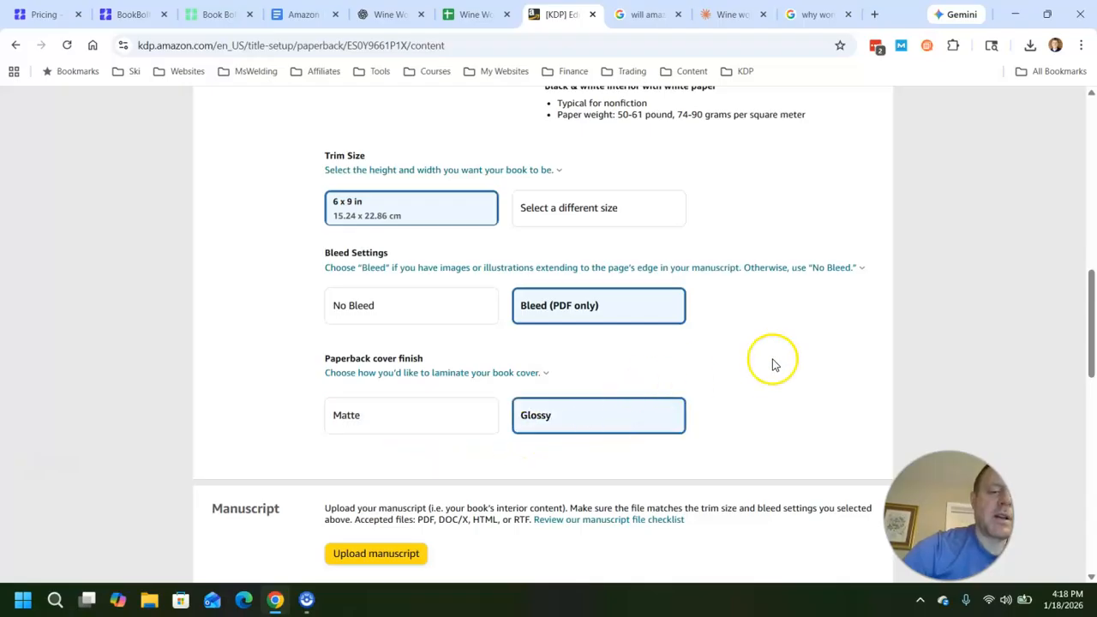
Step: Upload the Paperback Interior PDF from the desktop folder Wine_word_search_puzzle_book_6x9 2731096 (CMYK) as the manuscript
scroll(768, 369, "down", 2)
left_click(366, 417)
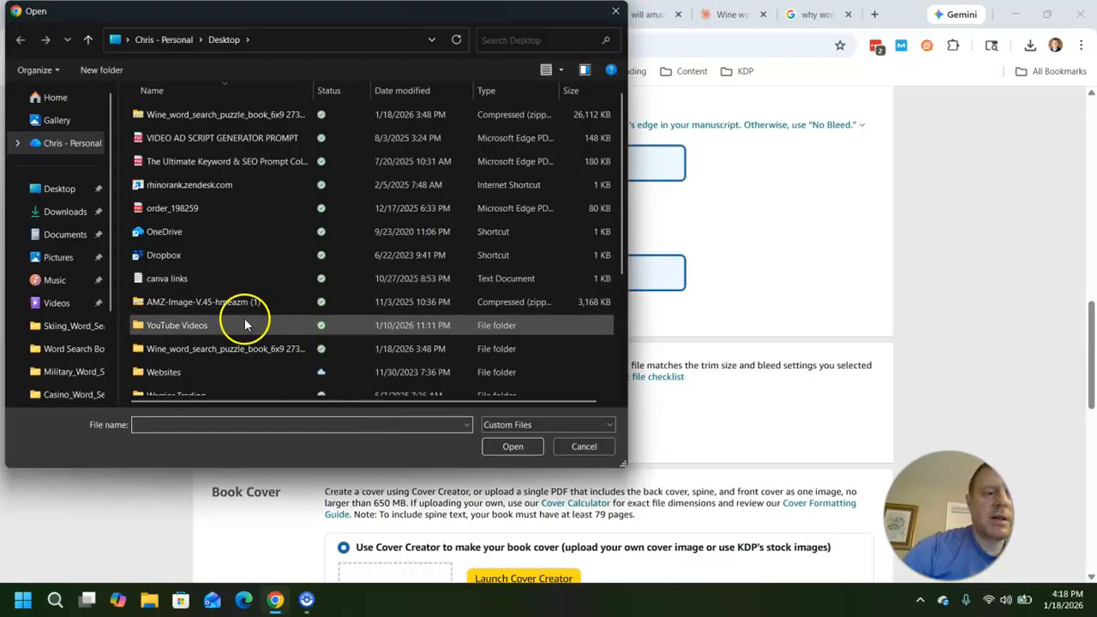
scroll(219, 172, "down", 2)
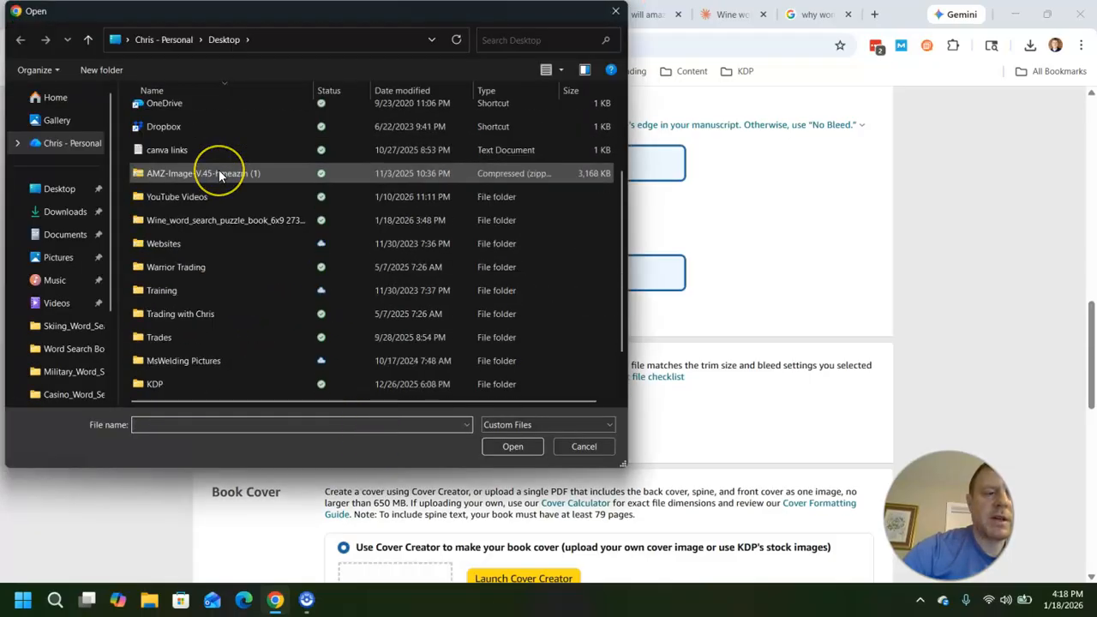
scroll(219, 175, "down", 1)
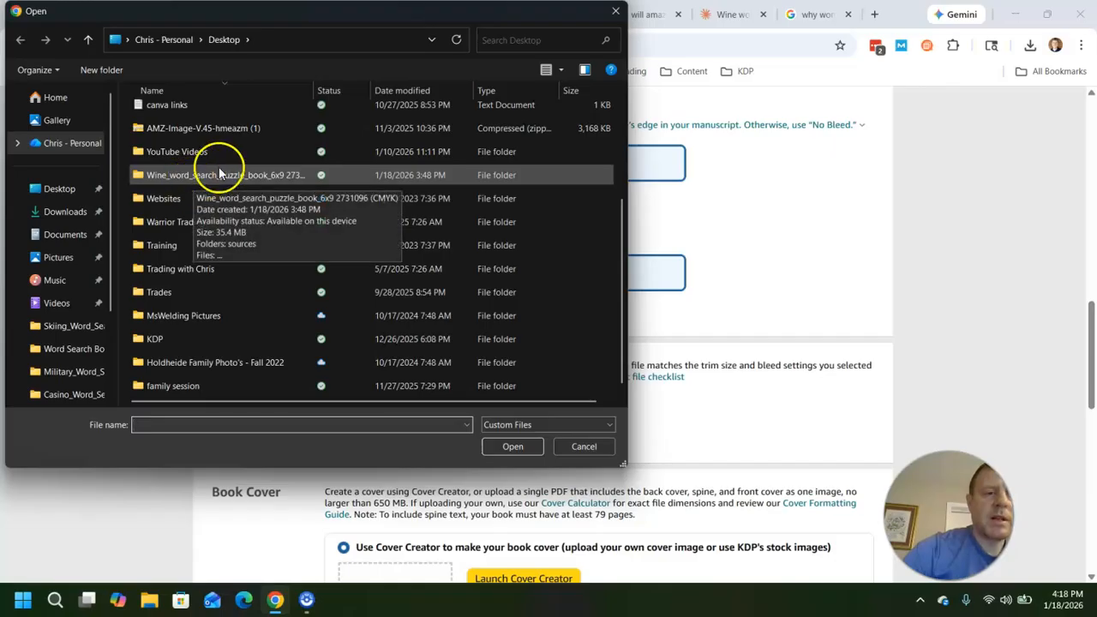
double_click(215, 175)
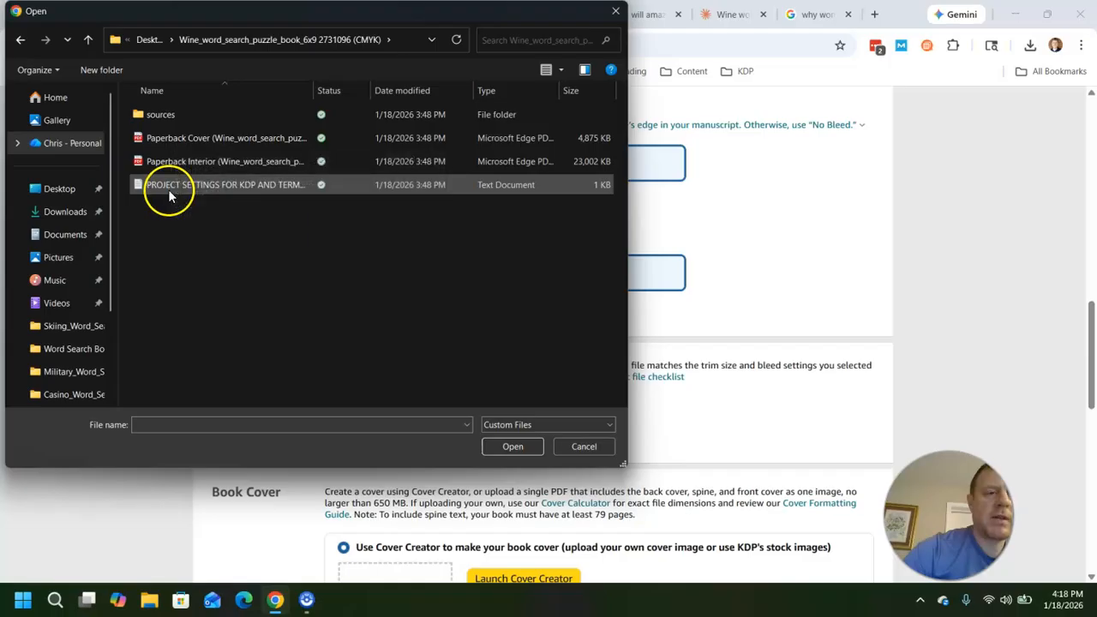
double_click(203, 160)
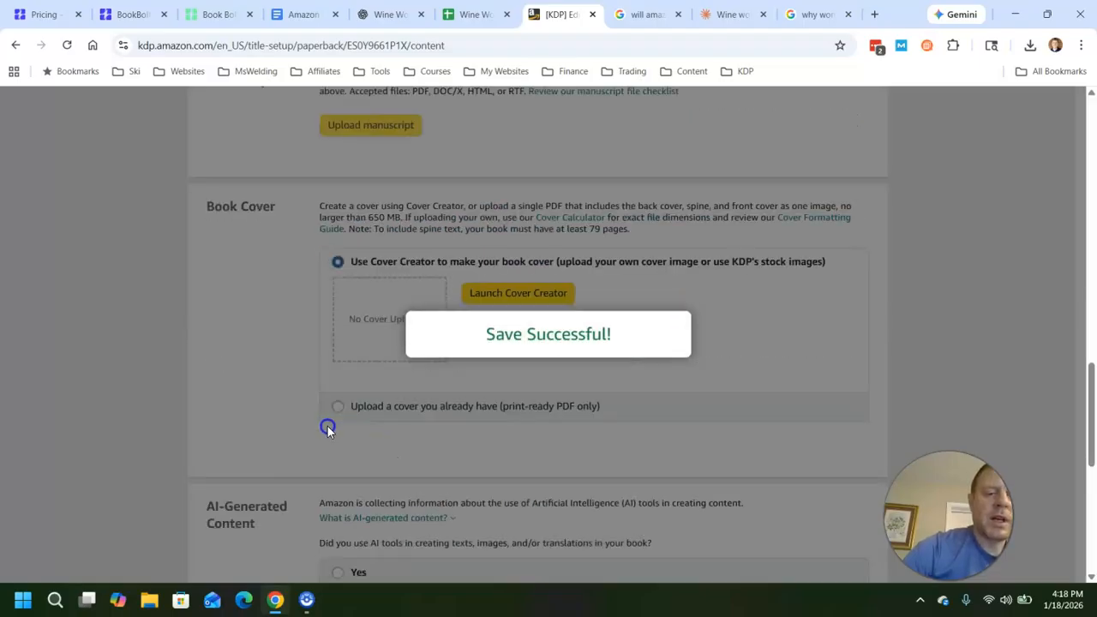
Step: Choose to upload an existing print-ready cover and upload the Paperback Cover (Wine_word_search_puzzle_book_6x9) 6X9 110 pages Bleed CMYK PDF
scroll(421, 348, "down", 3)
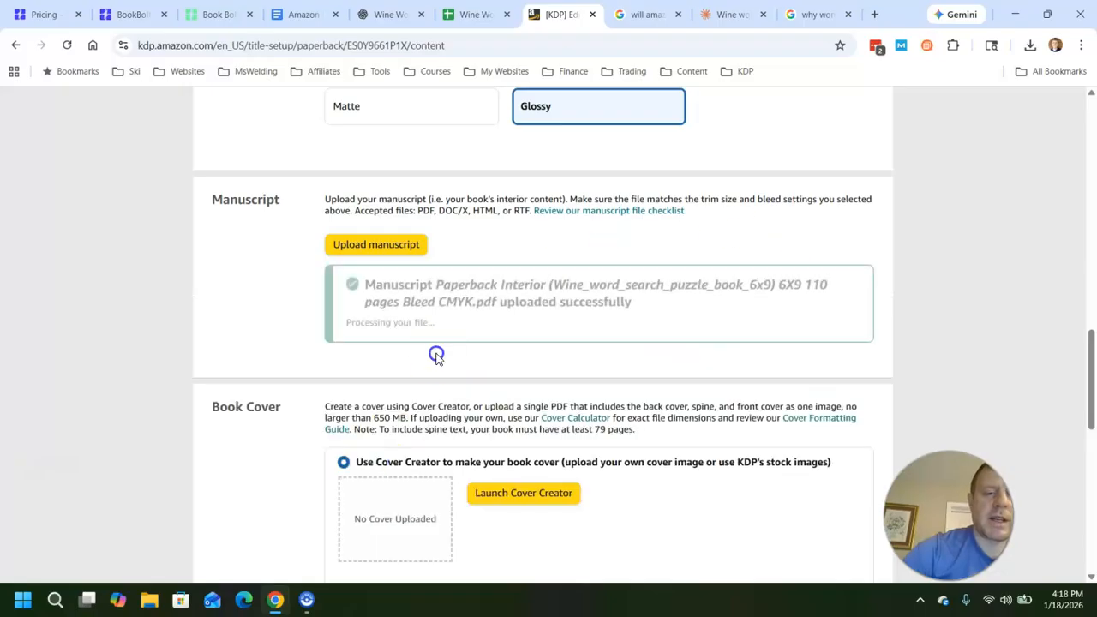
scroll(776, 292, "down", 4)
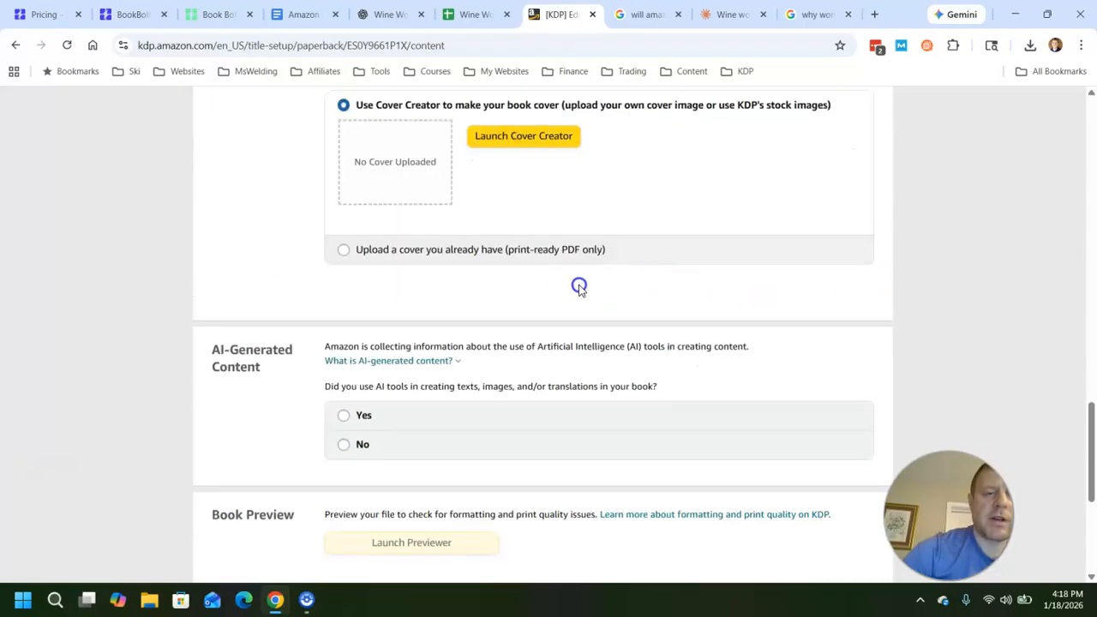
left_click(514, 249)
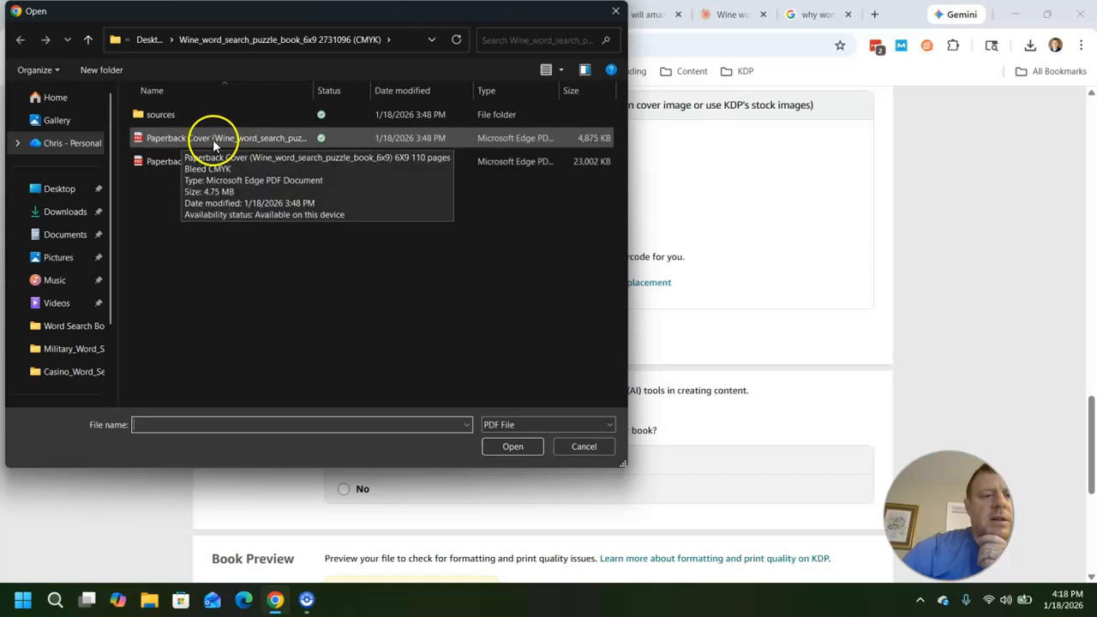
double_click(215, 140)
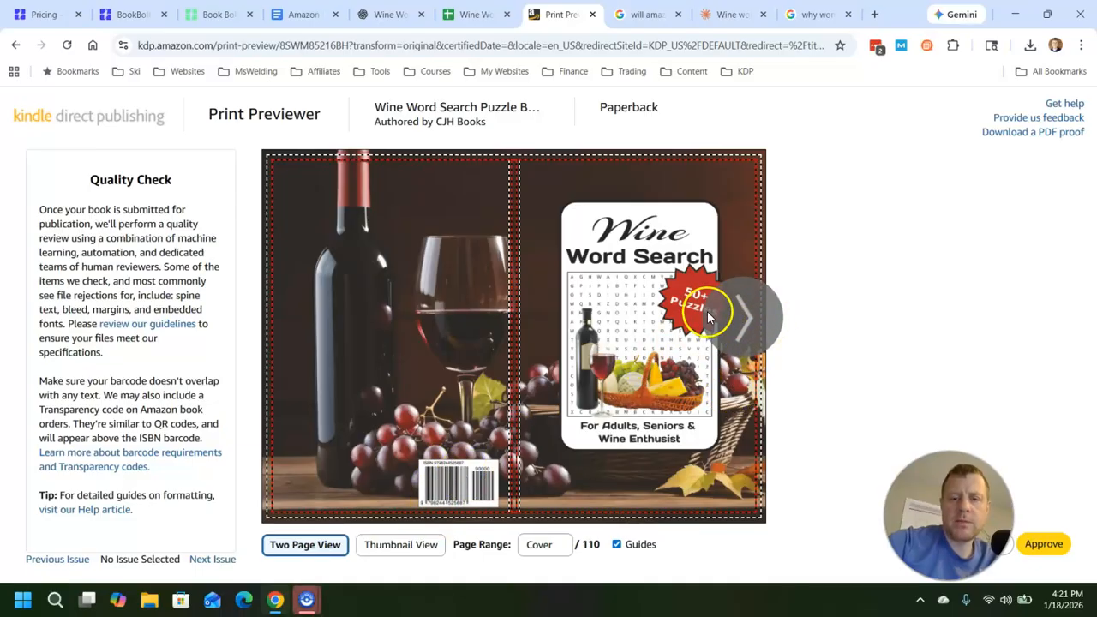
Step: Page through the paperback's print preview from the cover through the puzzle pages and into the solution pages
left_click(746, 318)
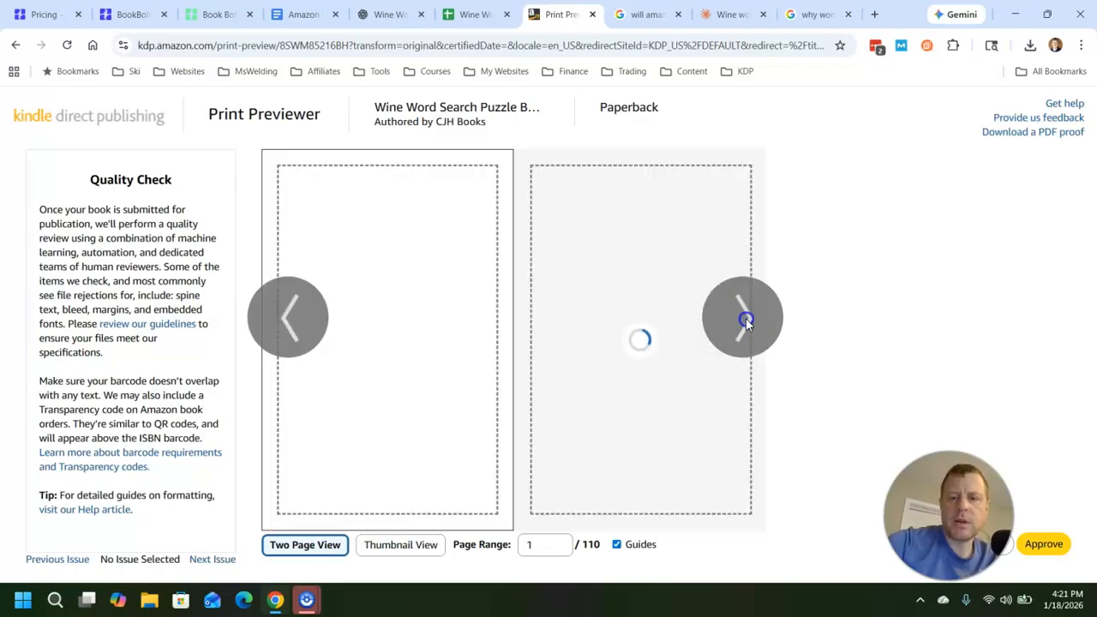
left_click(746, 319)
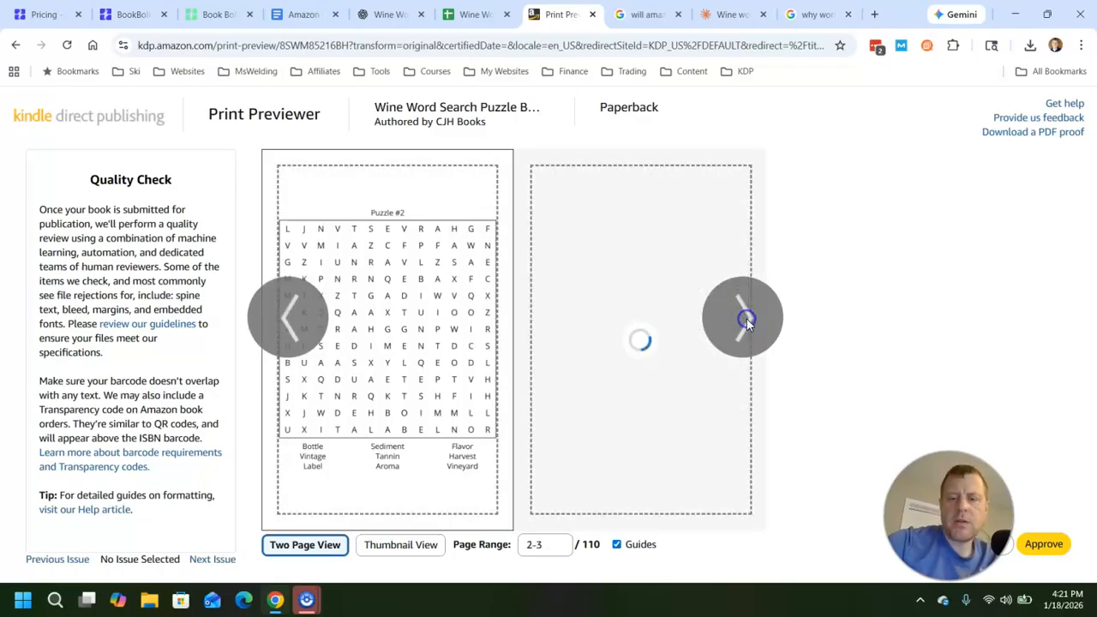
left_click(747, 320)
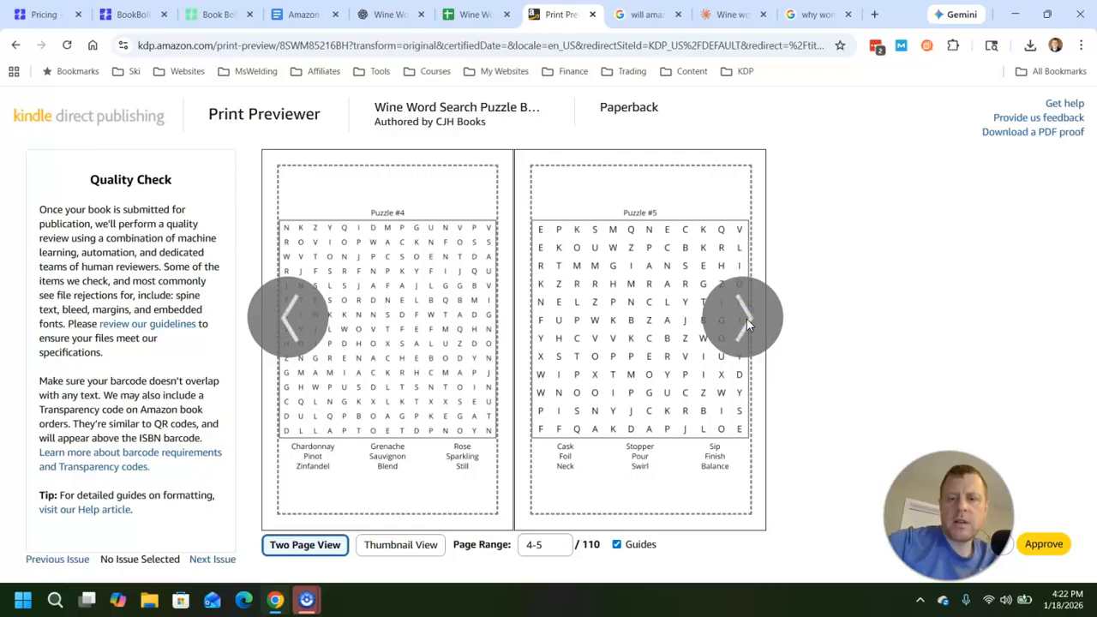
left_click(747, 319)
left_click(747, 319)
left_click(747, 319)
left_click(746, 320)
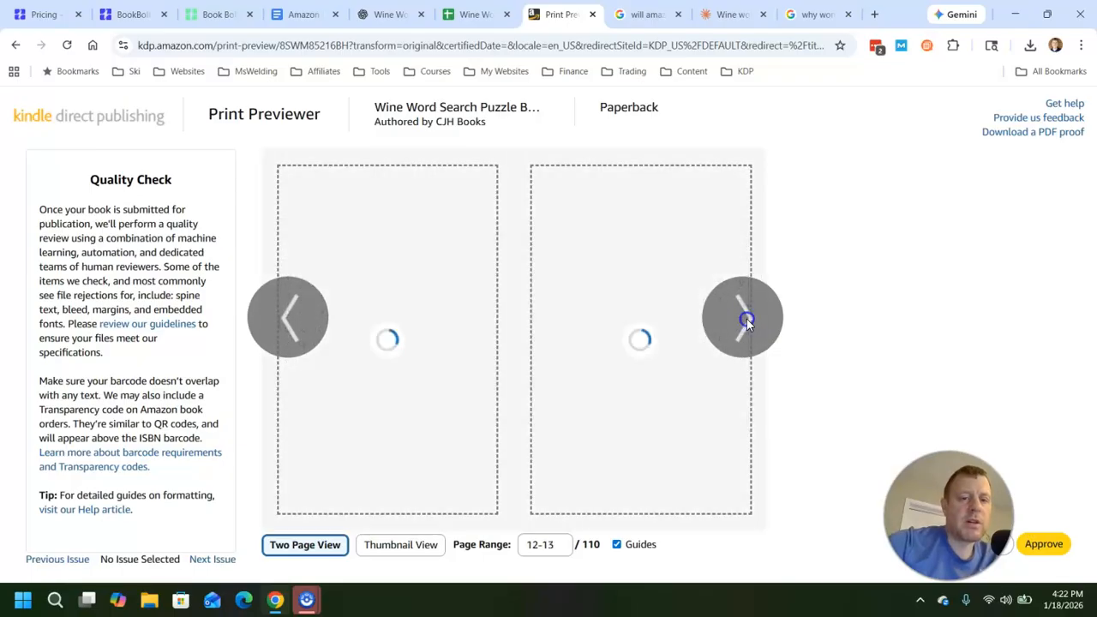
left_click(747, 320)
left_click(747, 320)
left_click(747, 320)
left_click(747, 319)
left_click(747, 321)
left_click(746, 321)
left_click(746, 320)
left_click(747, 321)
left_click(747, 321)
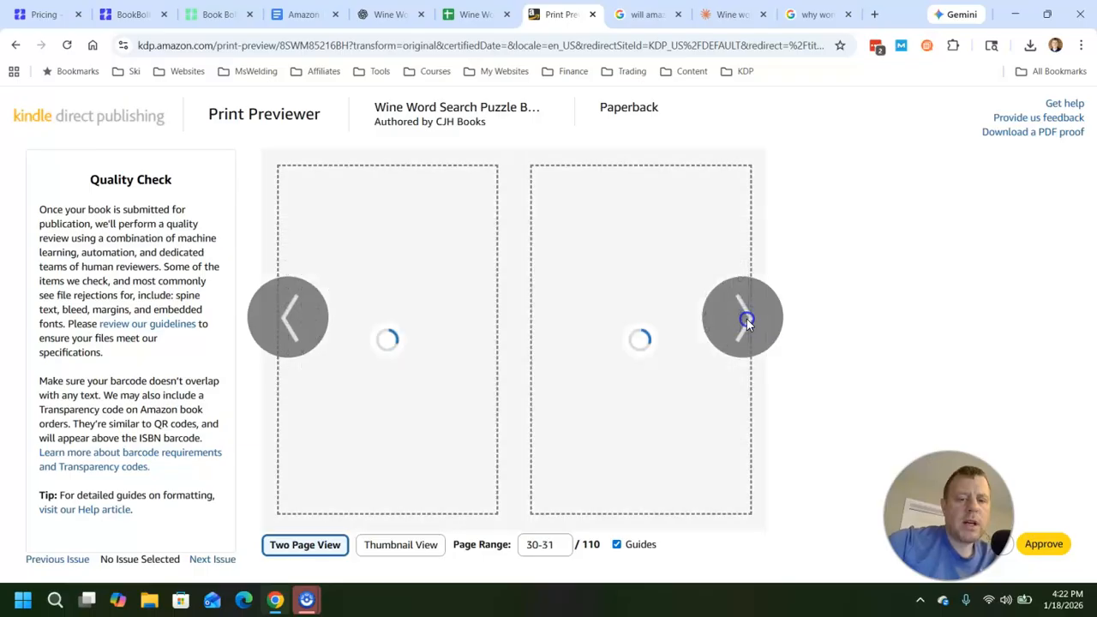
left_click(747, 320)
left_click(747, 321)
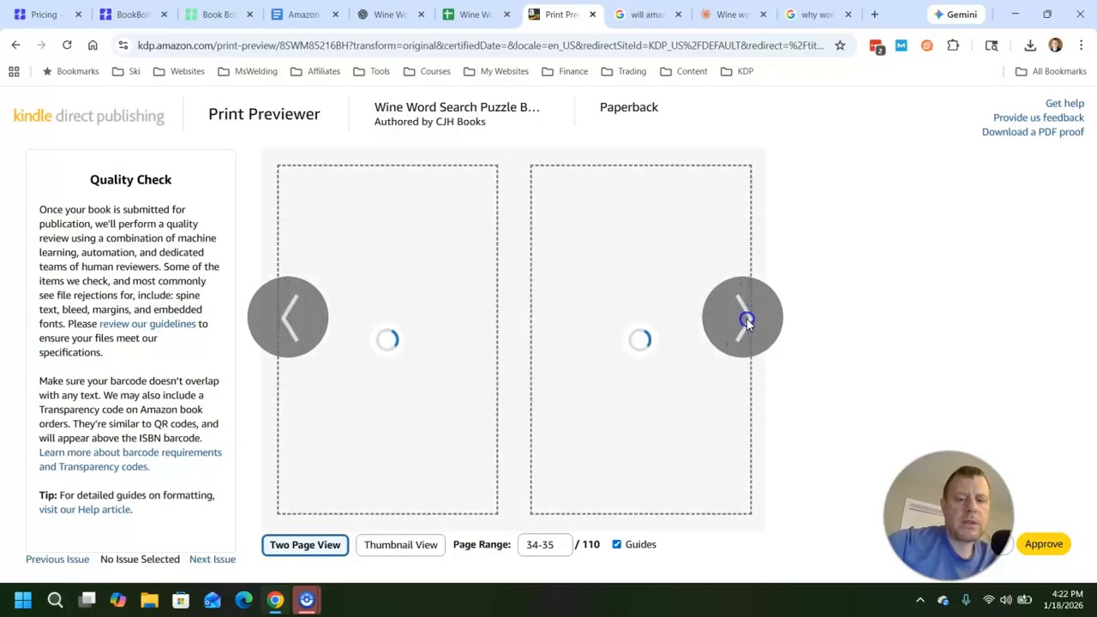
left_click(746, 321)
left_click(747, 321)
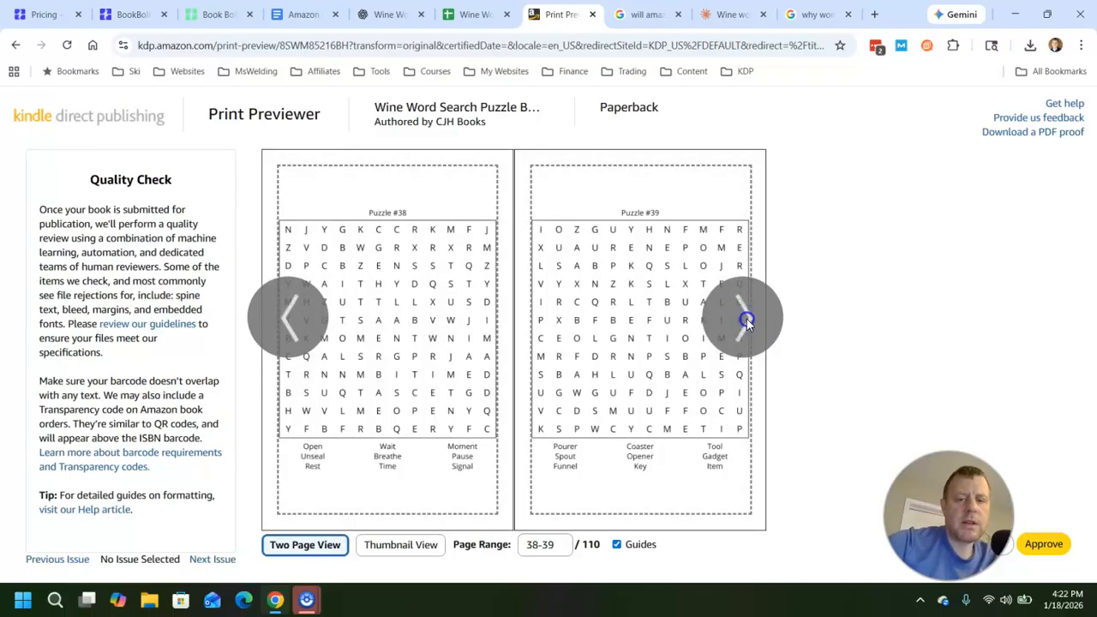
left_click(747, 321)
left_click(747, 321)
left_click(746, 320)
left_click(747, 322)
left_click(746, 323)
left_click(747, 323)
left_click(747, 322)
left_click(747, 322)
left_click(746, 322)
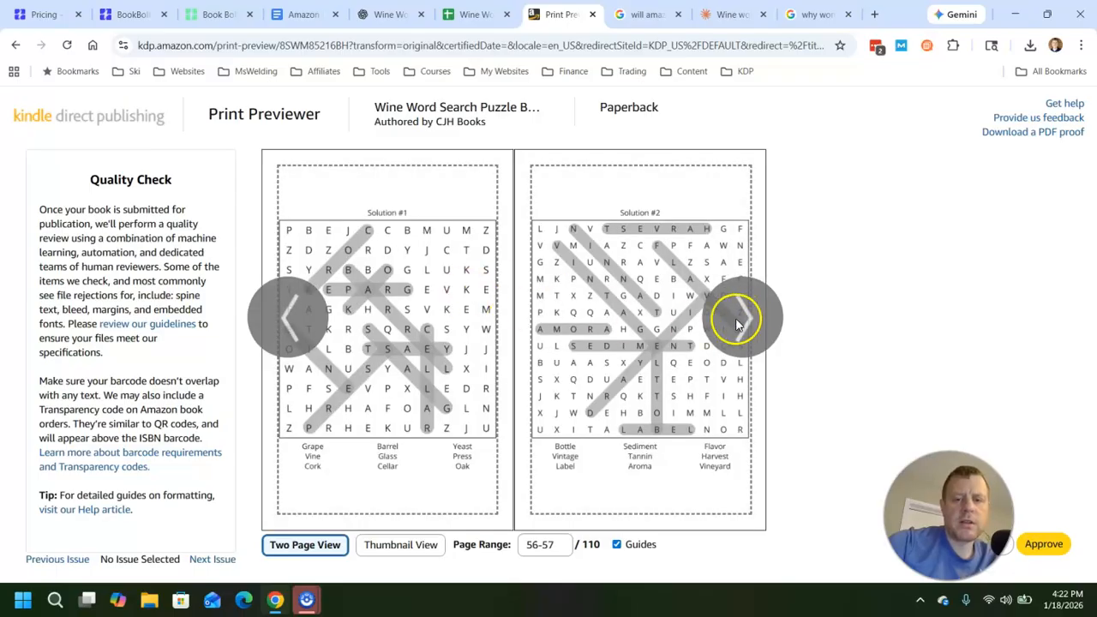
left_click(739, 323)
left_click(747, 318)
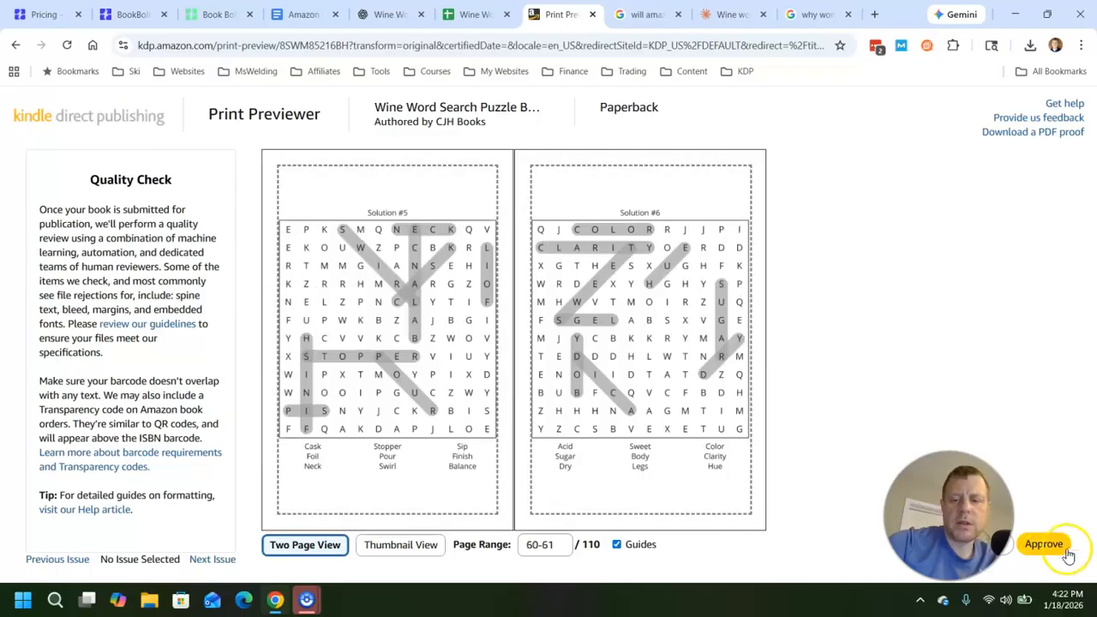
Step: Approve the print preview, then save the paperback content and continue to the rights and pricing stage
left_click(1060, 545)
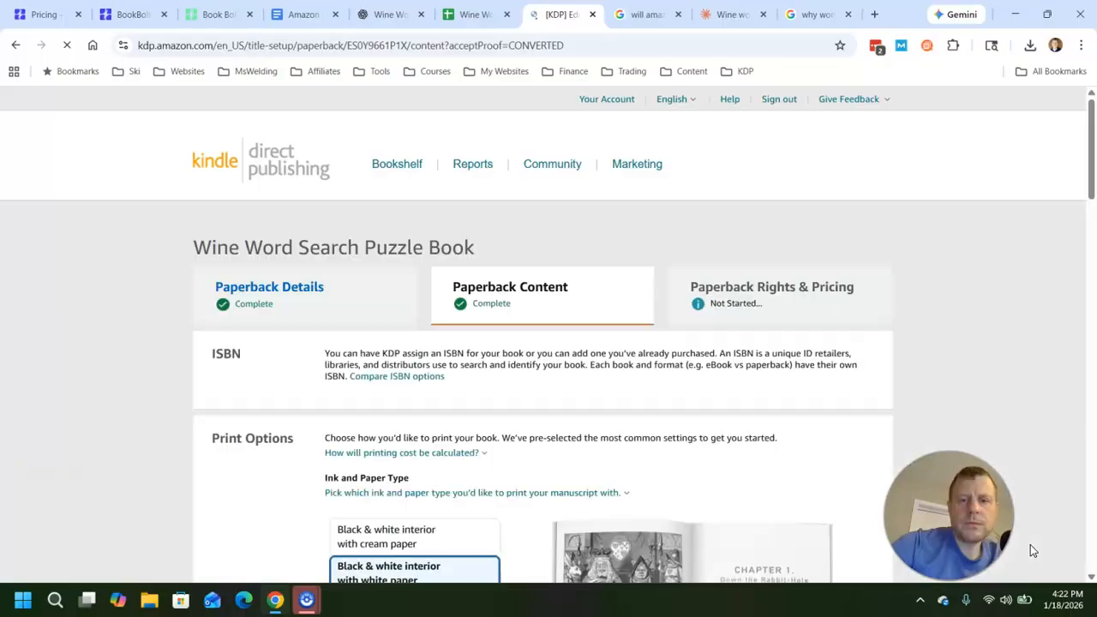
scroll(674, 421, "down", 10)
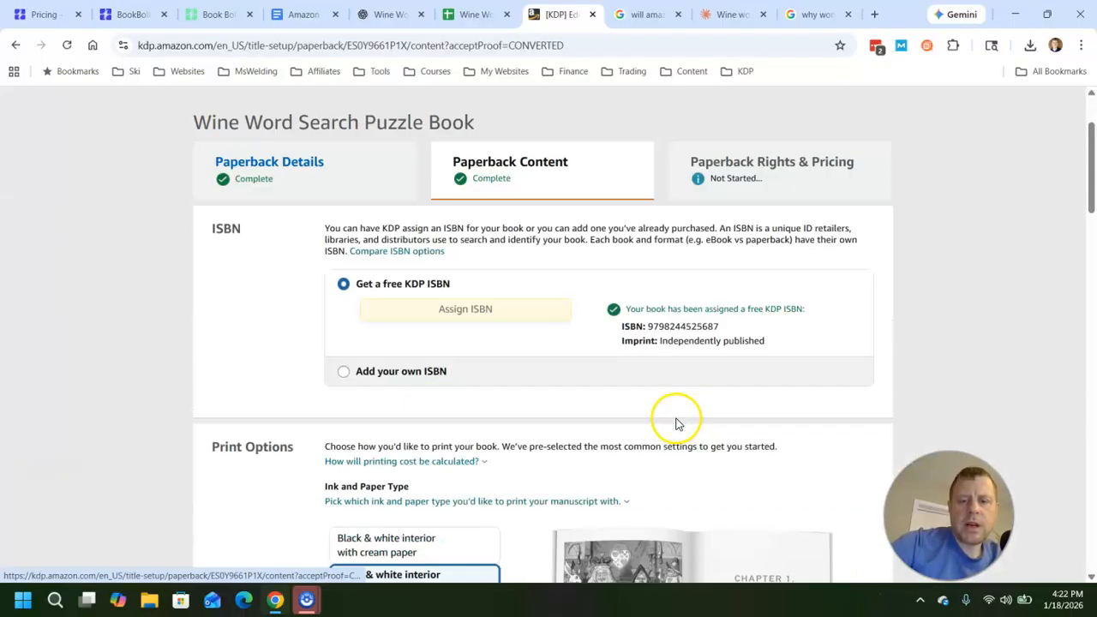
scroll(683, 421, "down", 15)
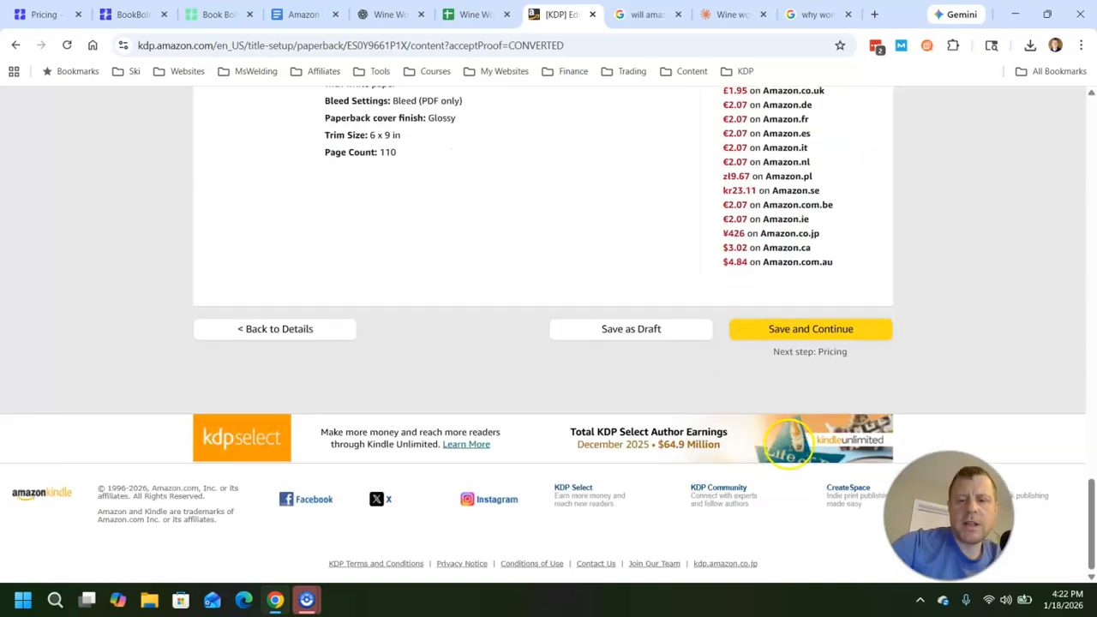
left_click(821, 334)
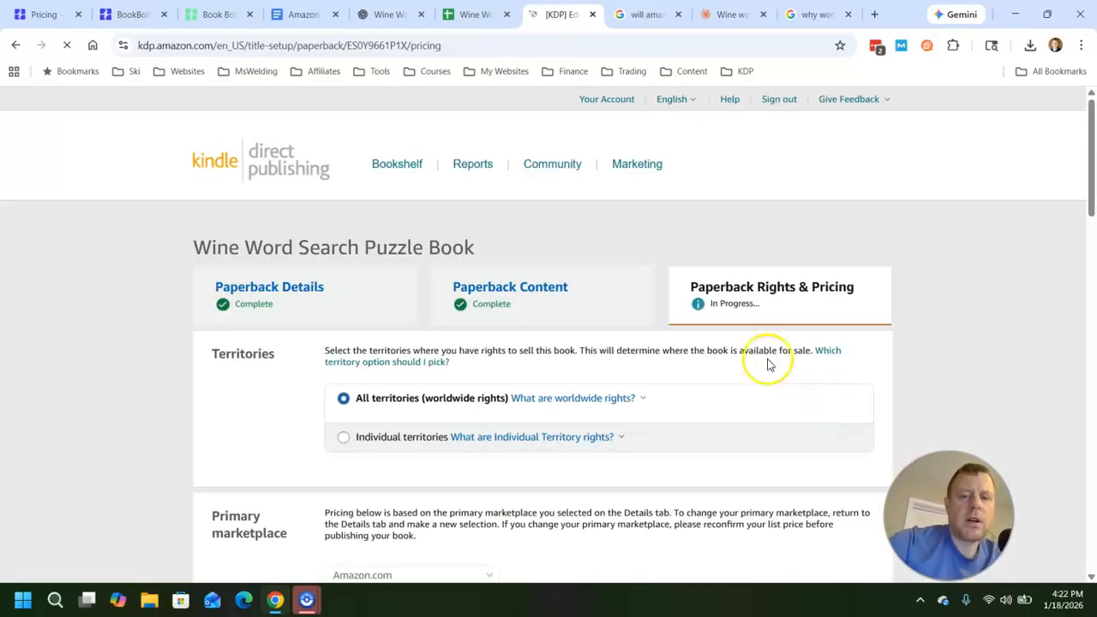
Step: Review the territories and primary marketplace settings and enable Expanded Distribution for the paperback
scroll(559, 382, "down", 5)
scroll(543, 376, "up", 3)
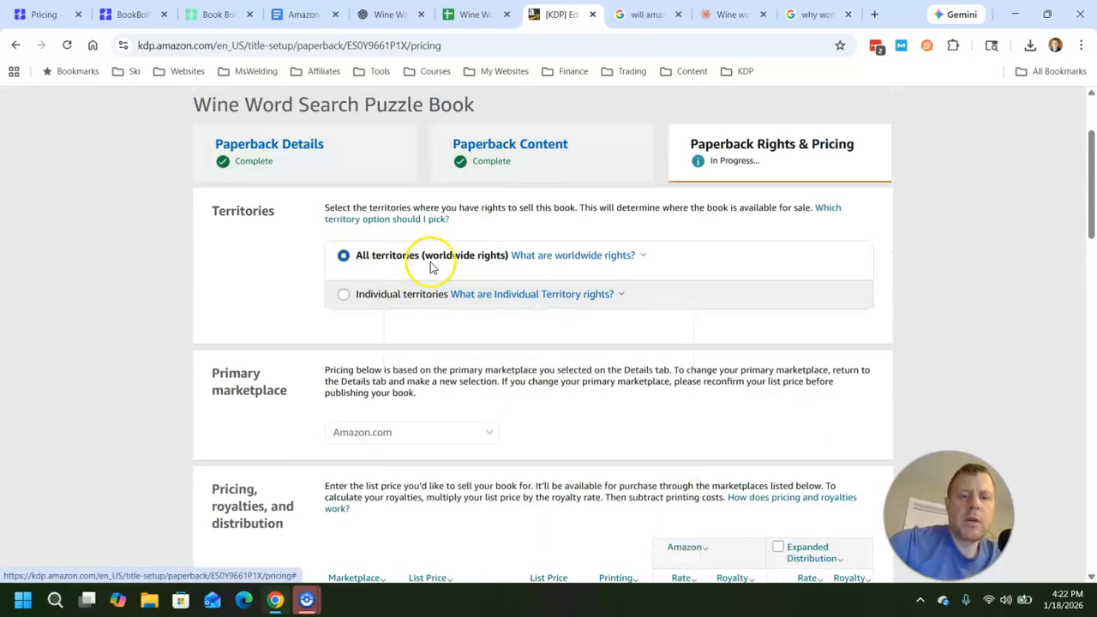
scroll(506, 325, "down", 3)
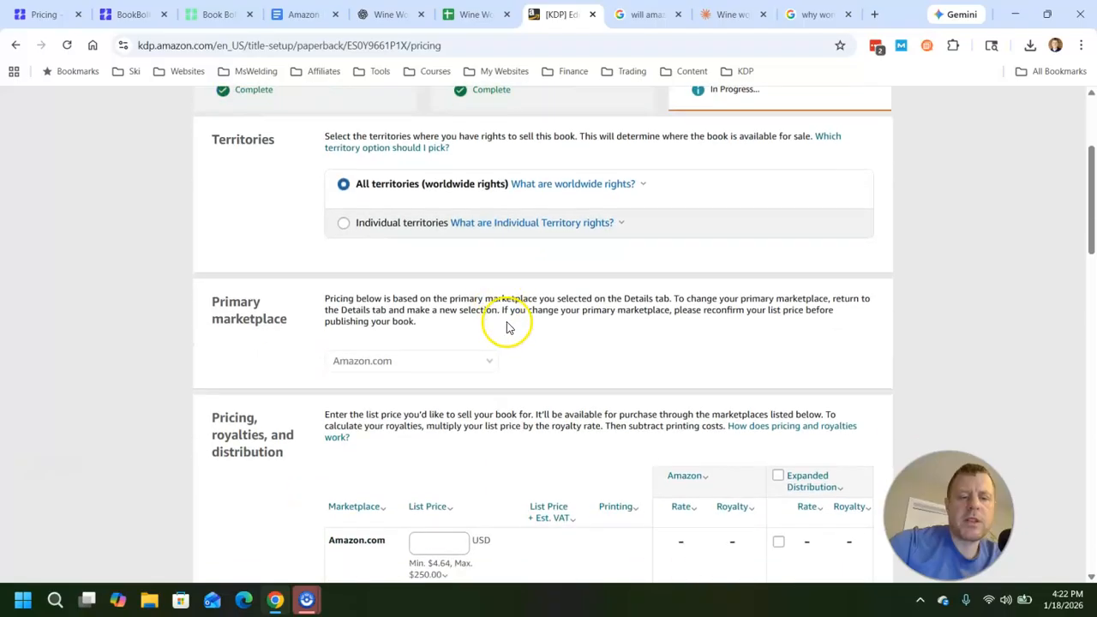
left_click(777, 264)
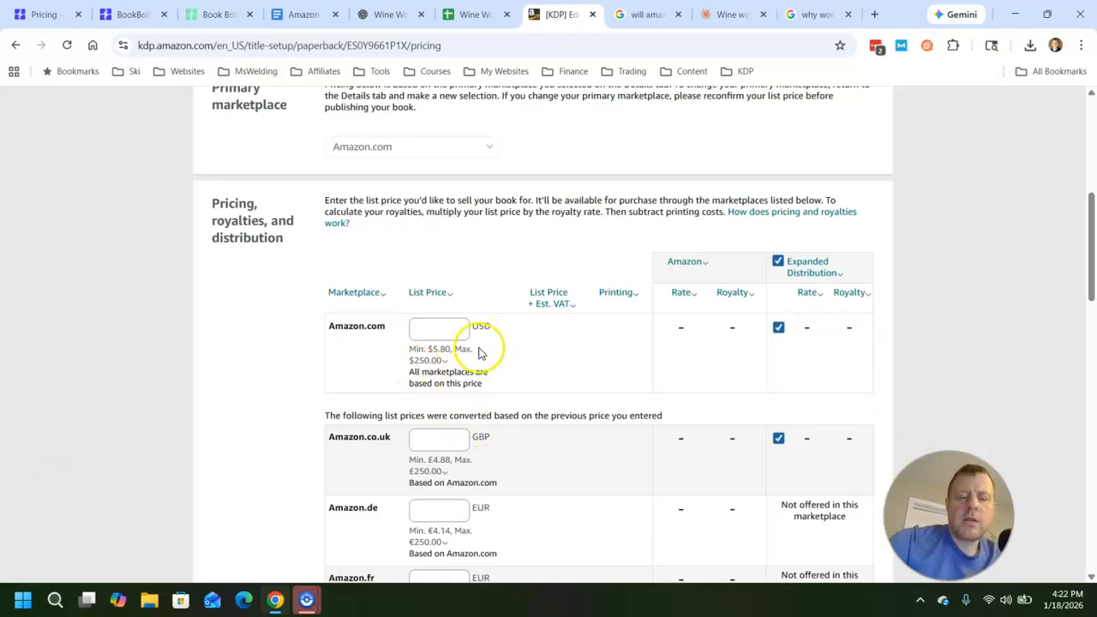
Step: Try Amazon.com list prices of 7.99 and 9.99 USD to compare the royalties
left_click(439, 329)
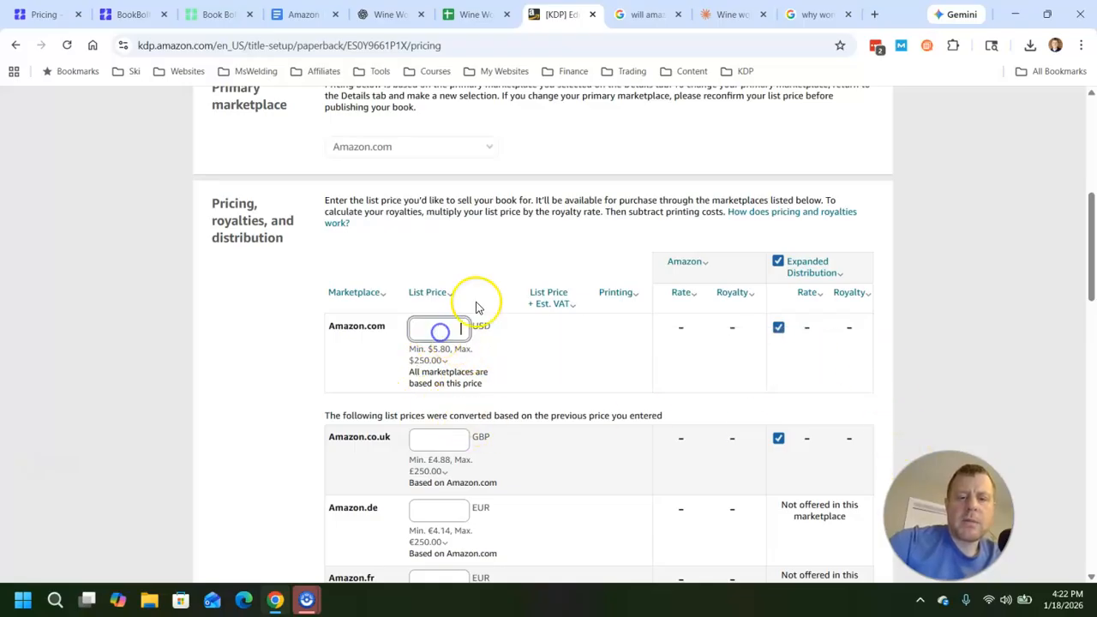
type("7.99")
left_click(507, 261)
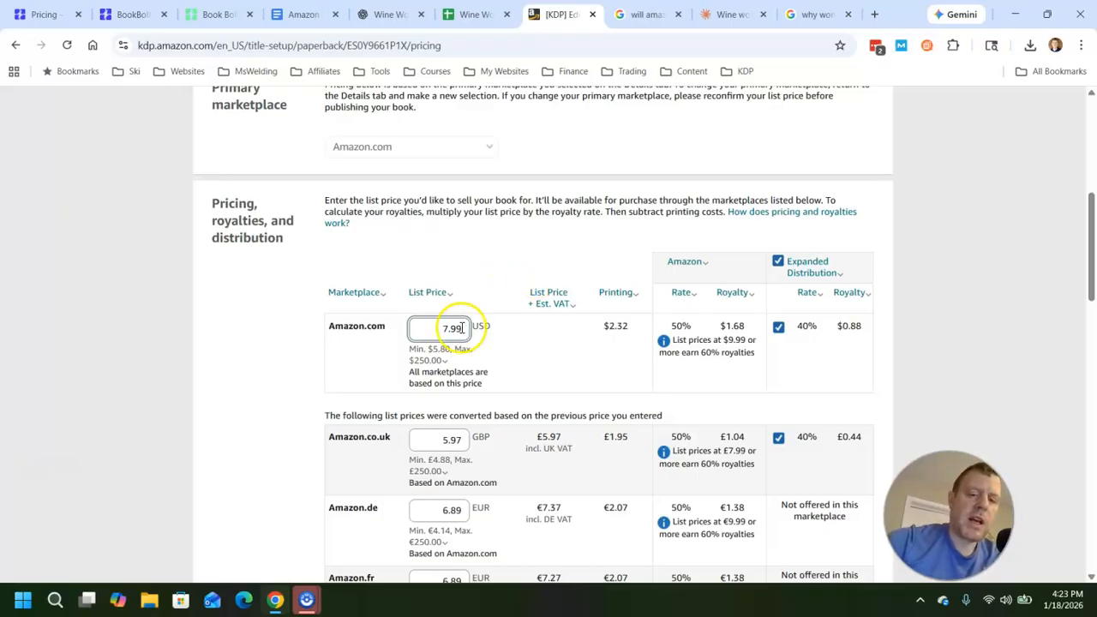
left_click_drag(463, 329, 446, 330)
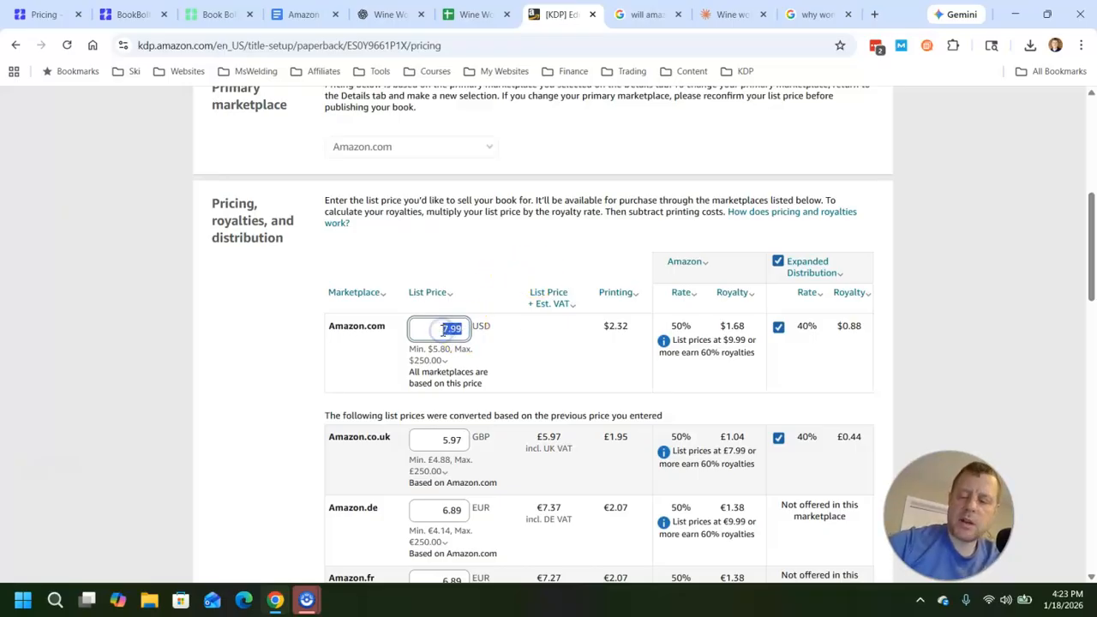
left_click(295, 363)
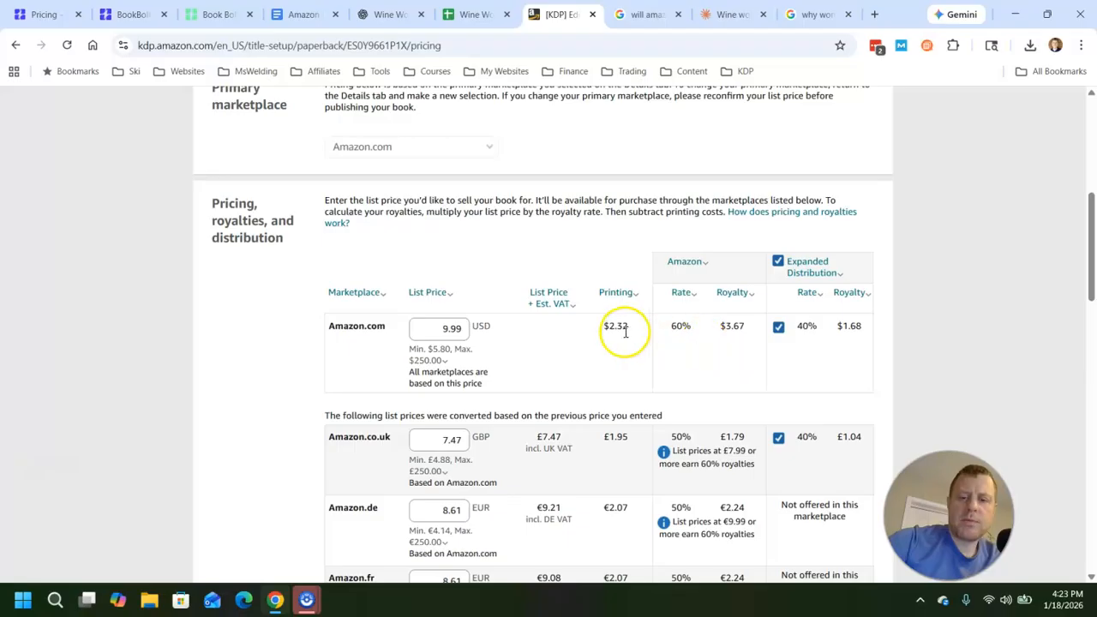
Step: Set the Amazon.com list price to 8.99 USD
left_click(458, 328)
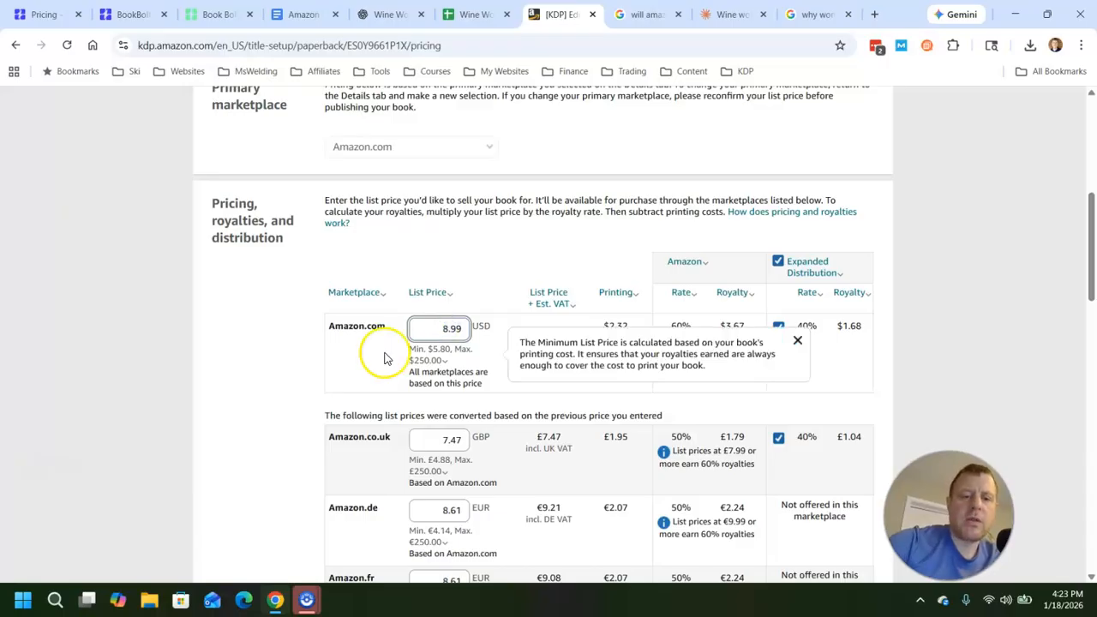
left_click(255, 351)
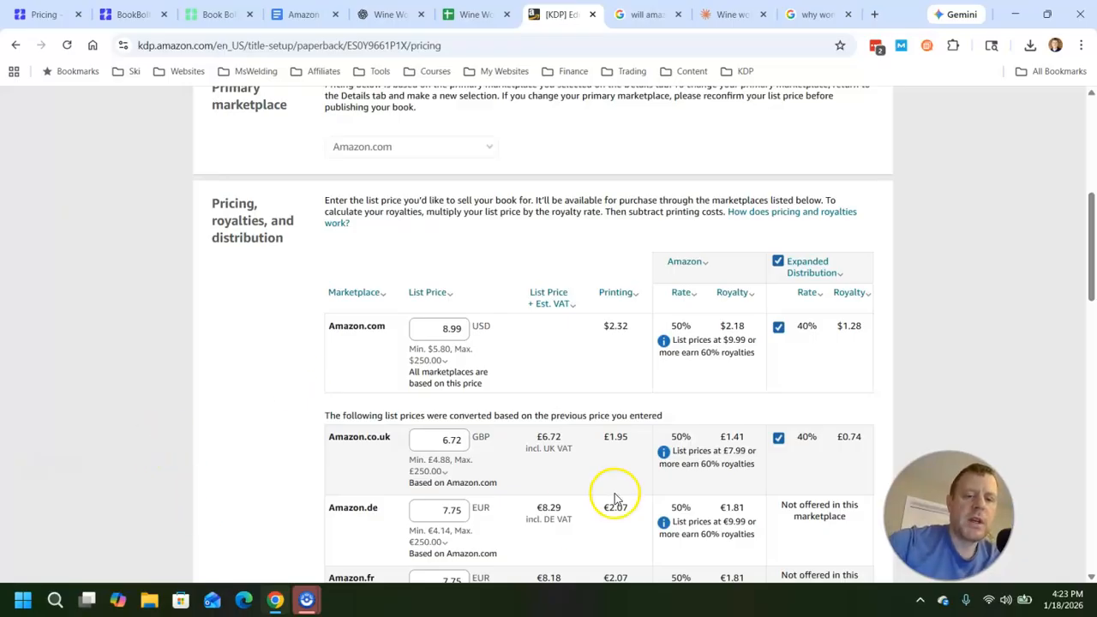
Step: Set the Amazon.co.uk list price to 6.99 GBP
scroll(493, 456, "down", 4)
scroll(484, 429, "up", 2)
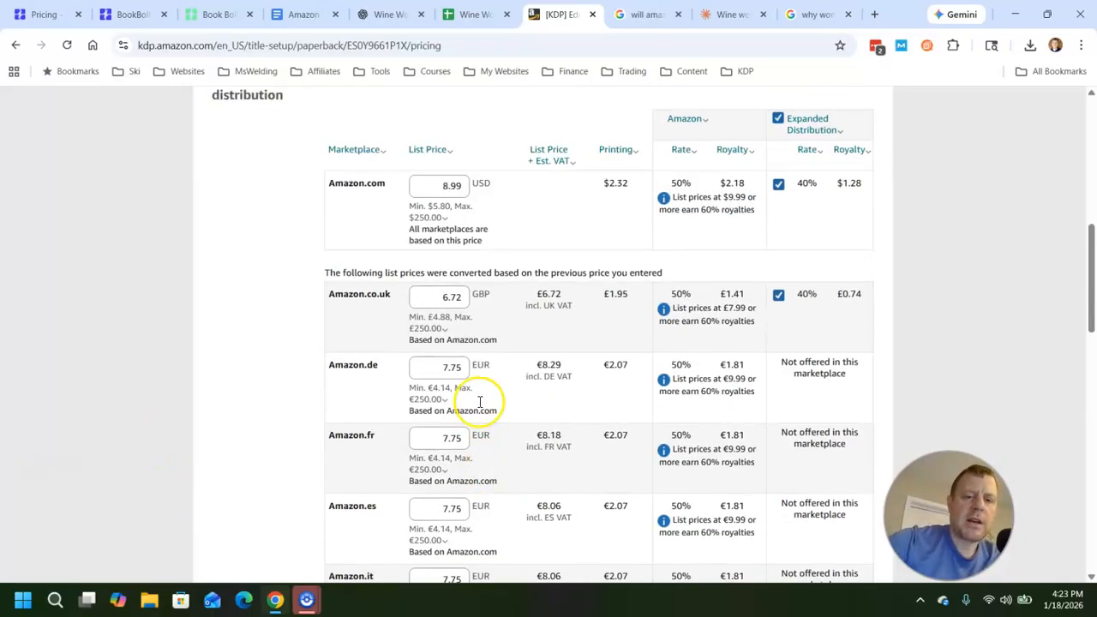
double_click(453, 298)
left_click(441, 320)
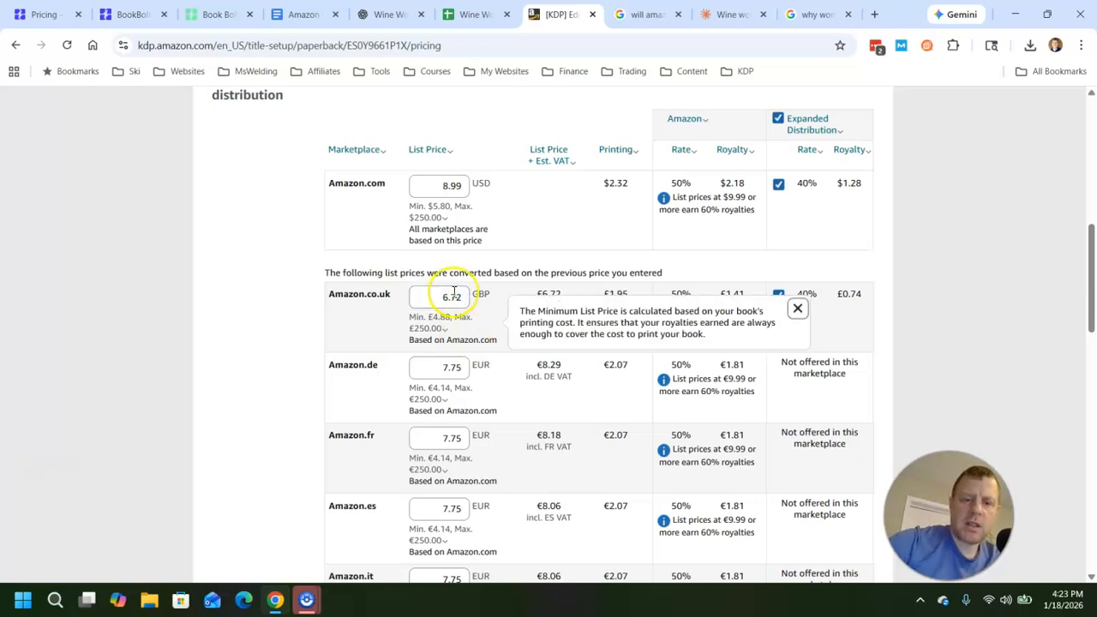
left_click(453, 296)
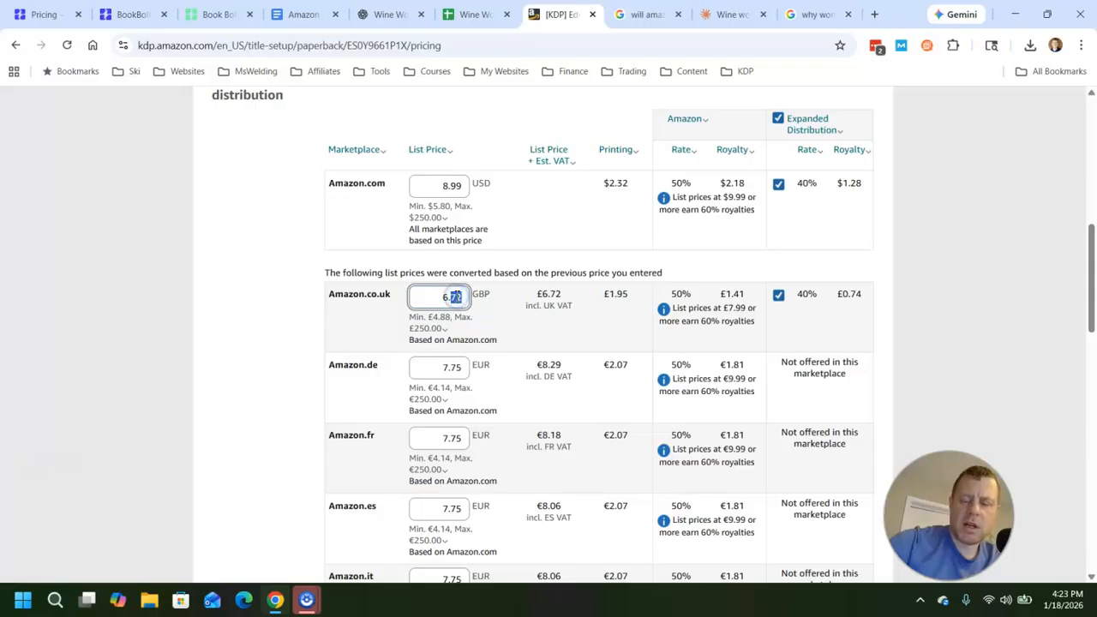
left_click(403, 342)
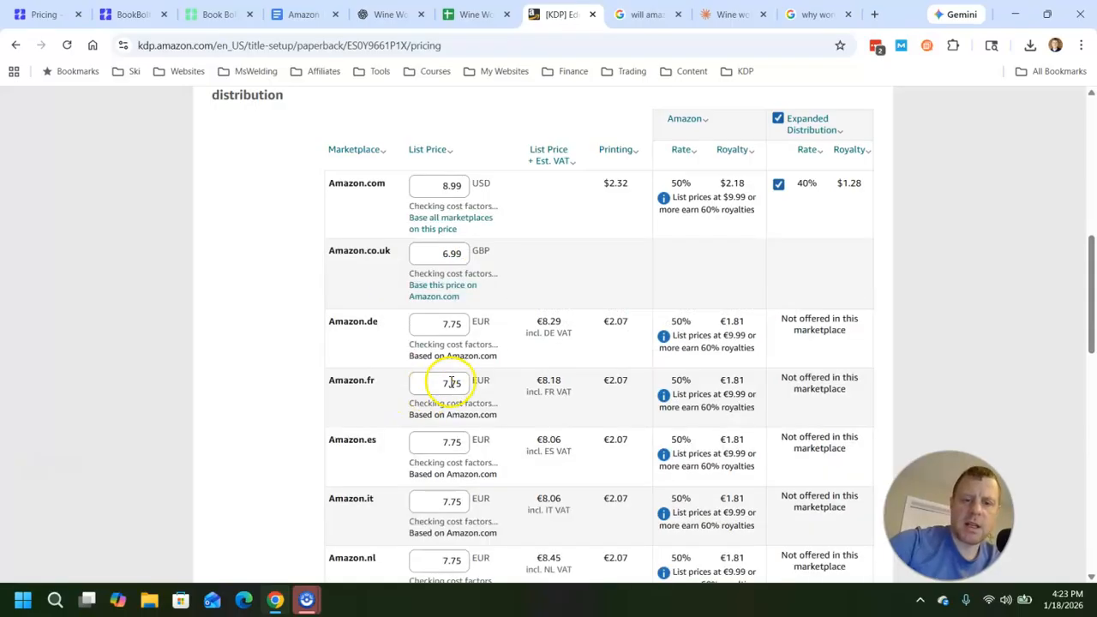
Step: Set the Amazon.de list price to 7.99 EUR
left_click(462, 345)
left_click(455, 346)
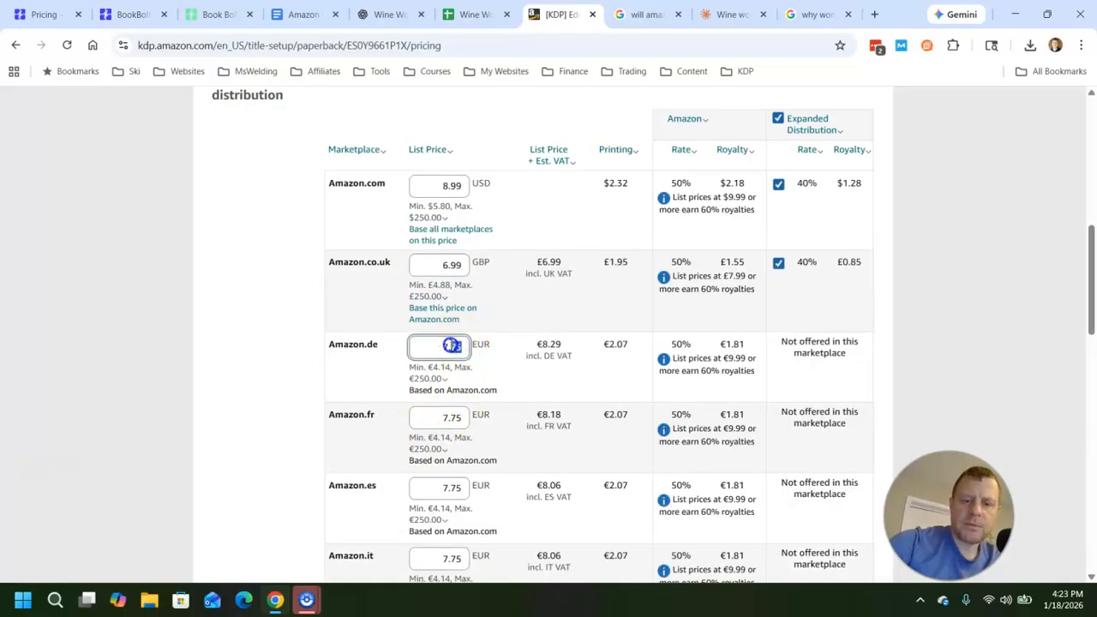
type("7.99")
left_click(399, 466)
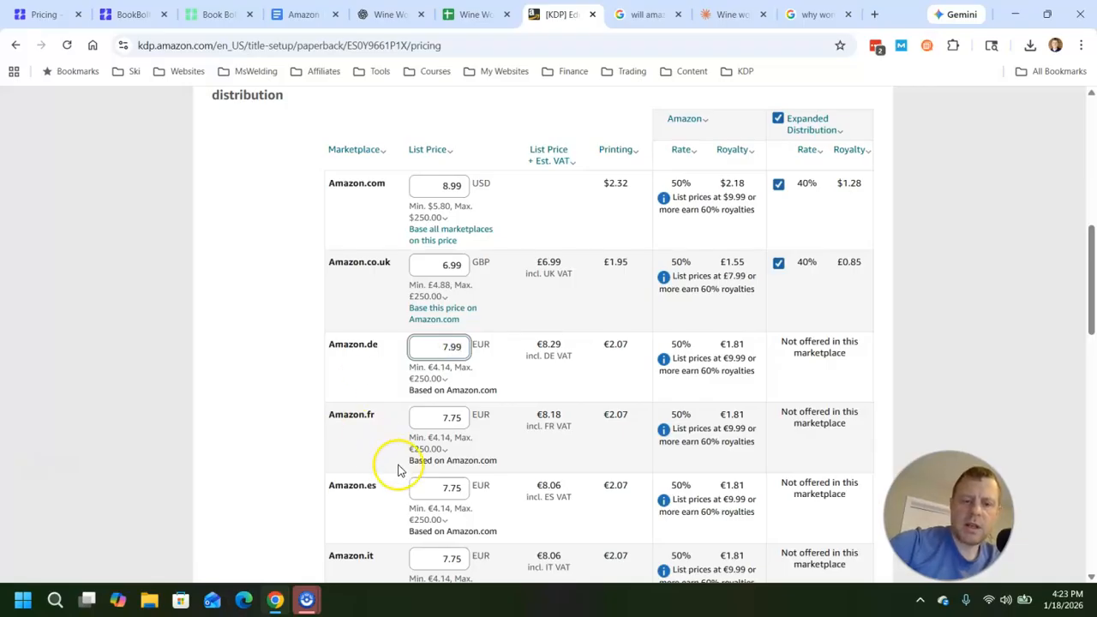
Step: Set the Amazon.fr and Amazon.es list prices to 7.99 EUR each
left_click(462, 429)
left_click(458, 428)
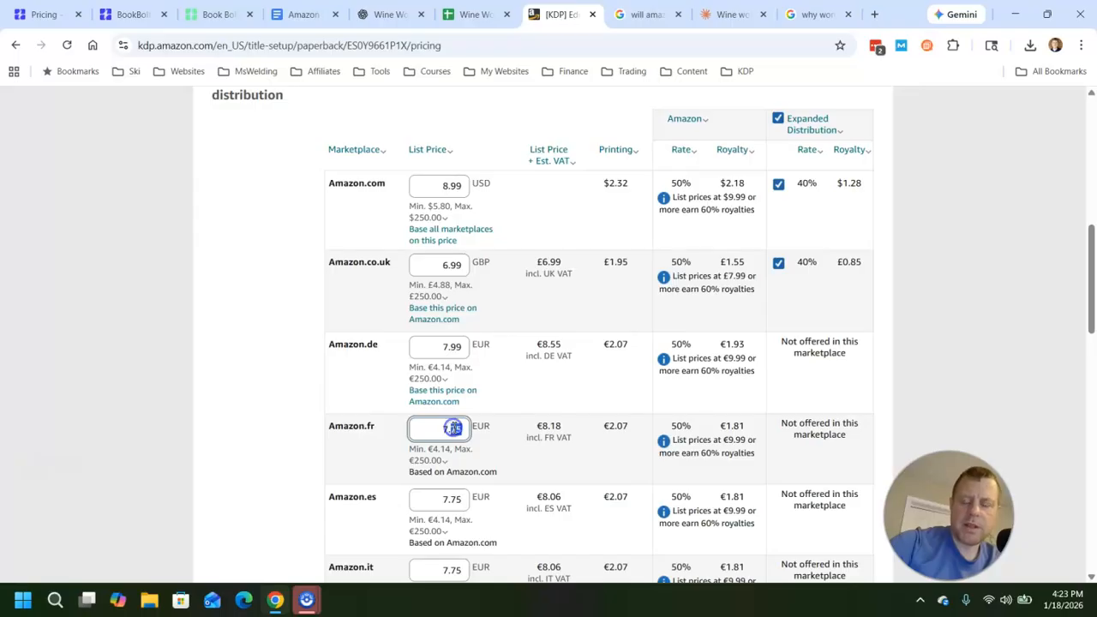
type("99")
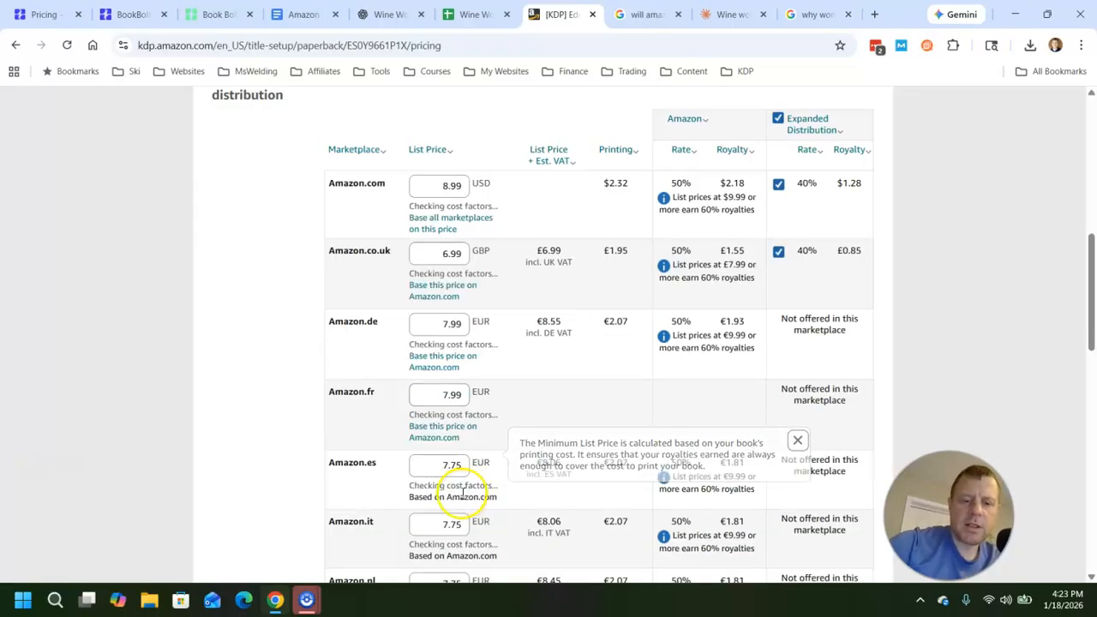
left_click(462, 512)
double_click(452, 511)
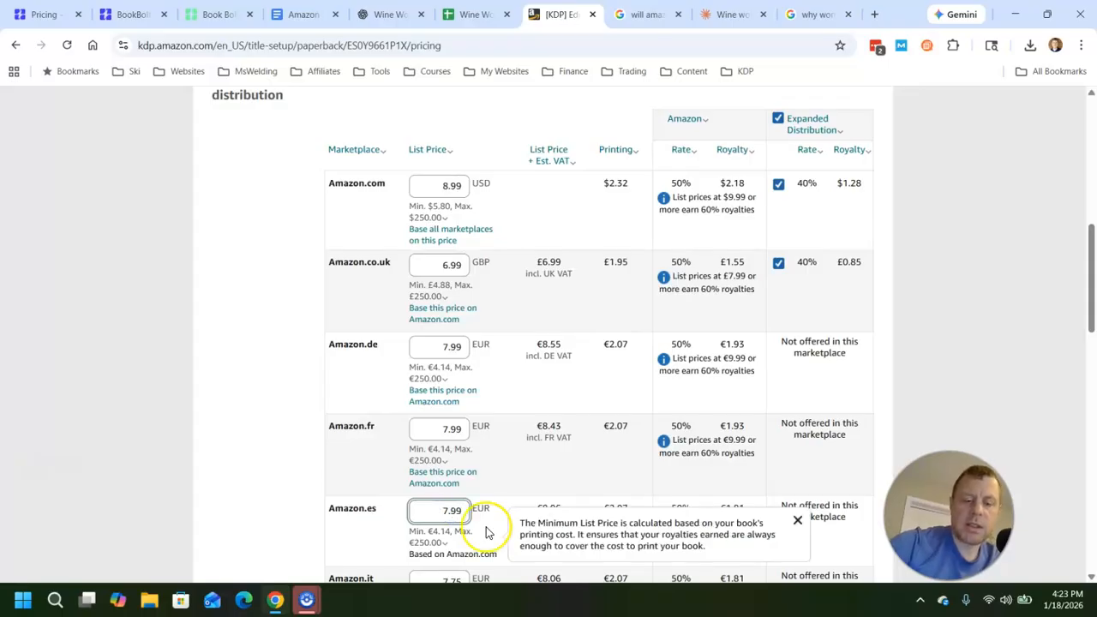
left_click(485, 532)
Step: Set the Amazon.it and Amazon.nl list prices to 7.99 EUR each
scroll(480, 506, "down", 3)
left_click(452, 379)
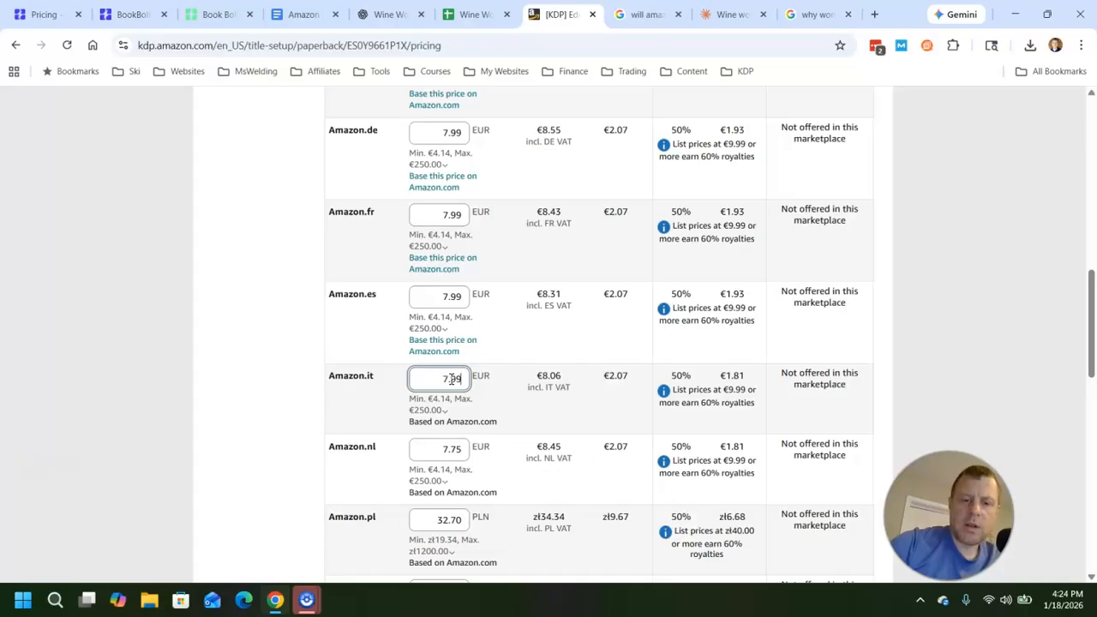
left_click(485, 433)
left_click(462, 461)
type("99")
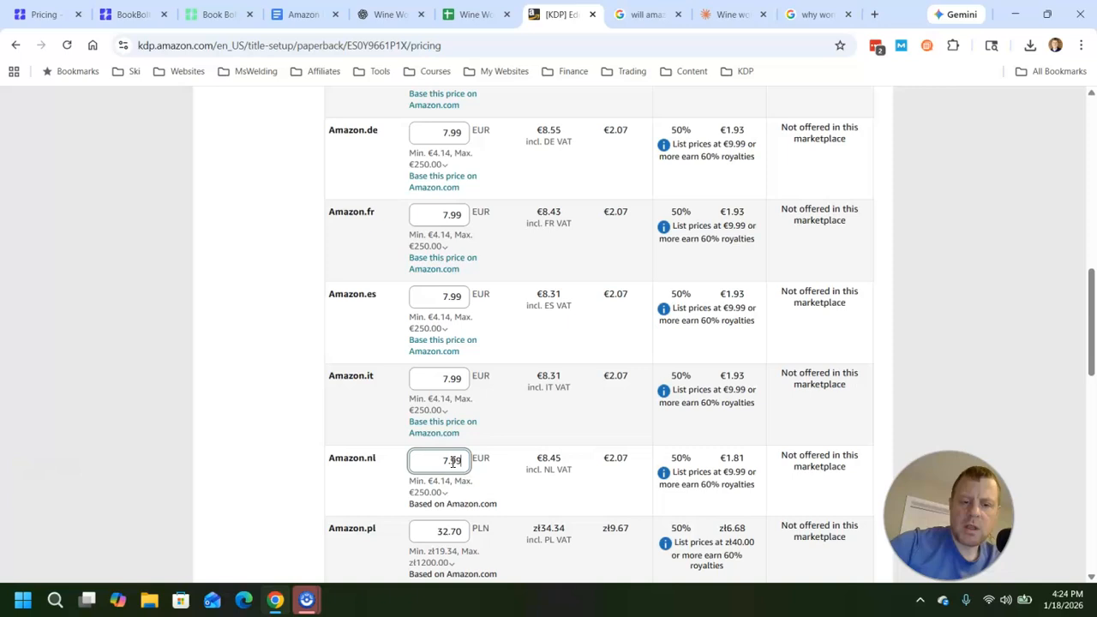
left_click(507, 445)
Step: Set the Amazon.pl list price to 32.99 PLN and the Amazon.se list price to 82.99 SEK
scroll(482, 421, "down", 3)
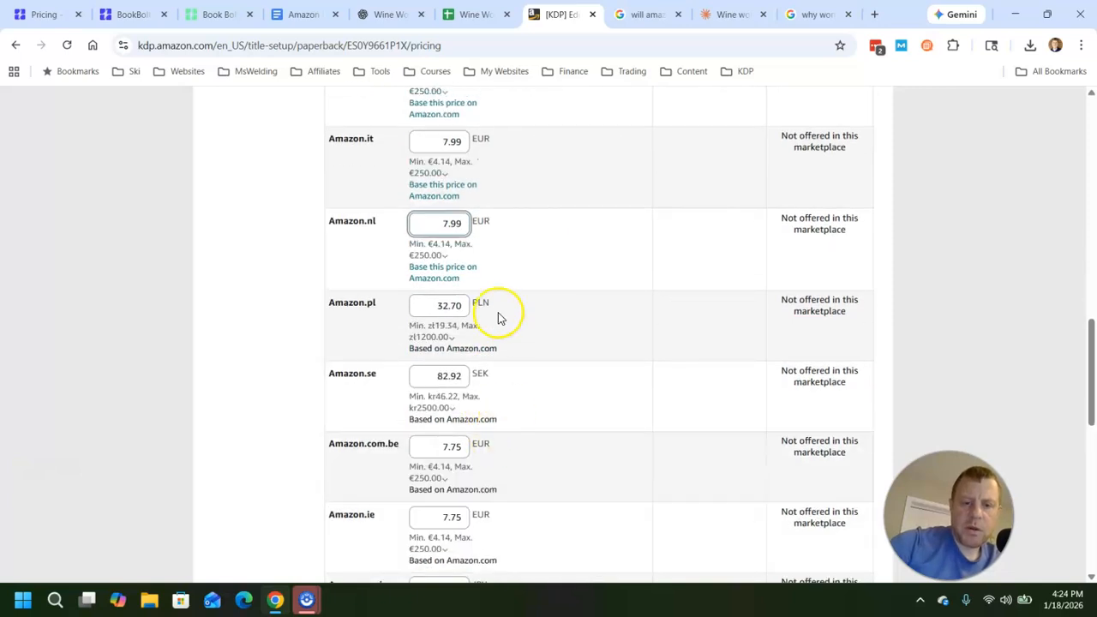
left_click(453, 305)
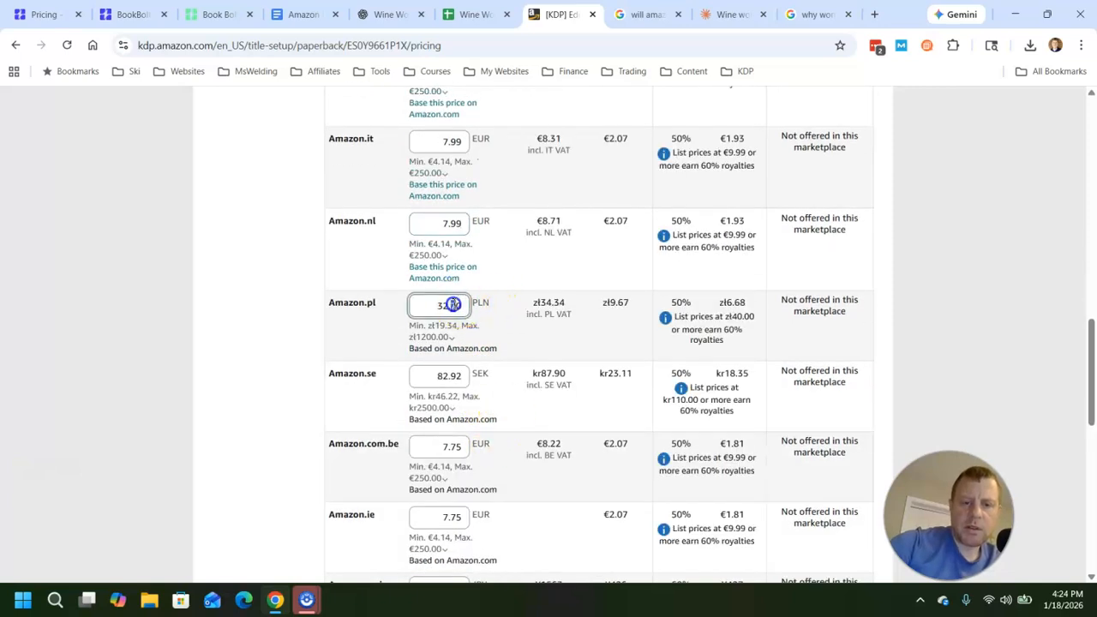
double_click(453, 305)
scroll(453, 305, "down", 1)
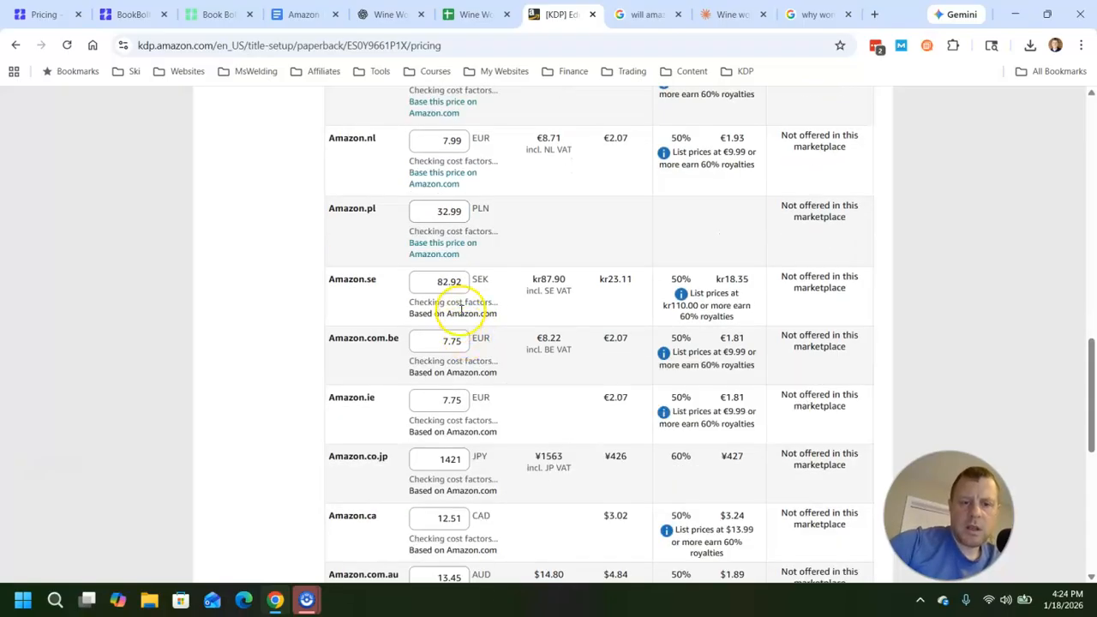
left_click(458, 313)
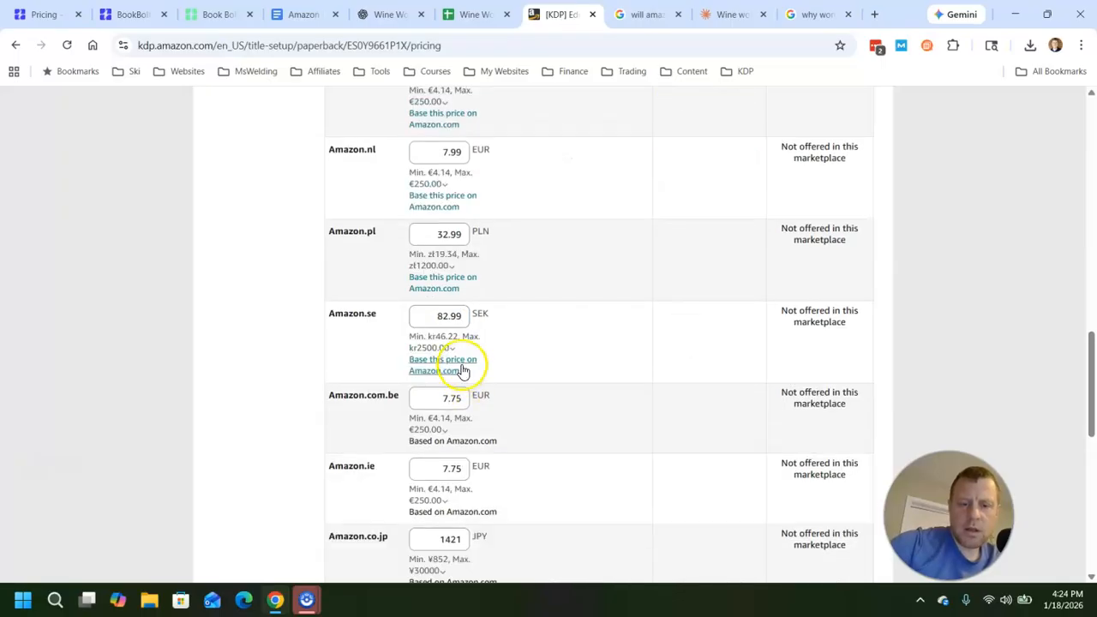
Step: Set the Amazon.com.be and Amazon.ie list prices to 7.99 EUR each
left_click(462, 398)
double_click(454, 397)
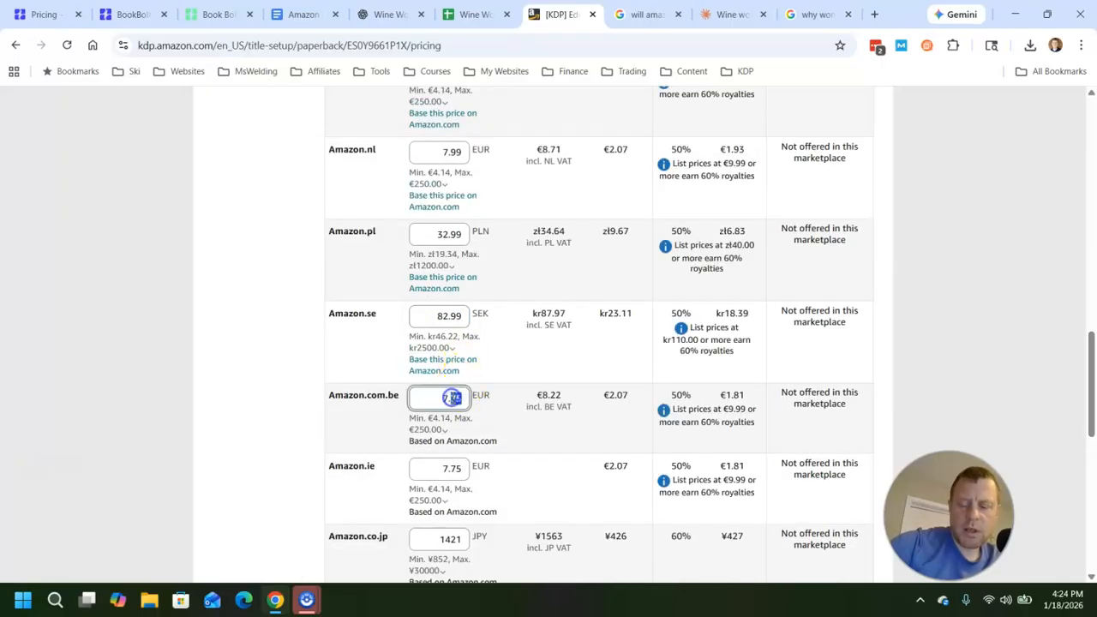
left_click(464, 435)
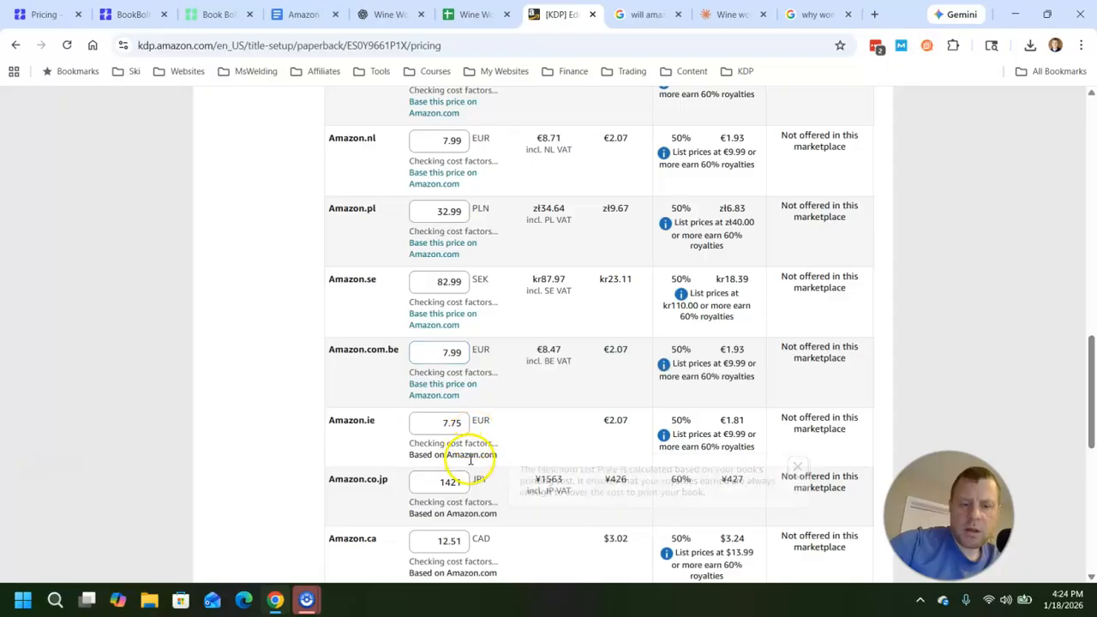
double_click(455, 479)
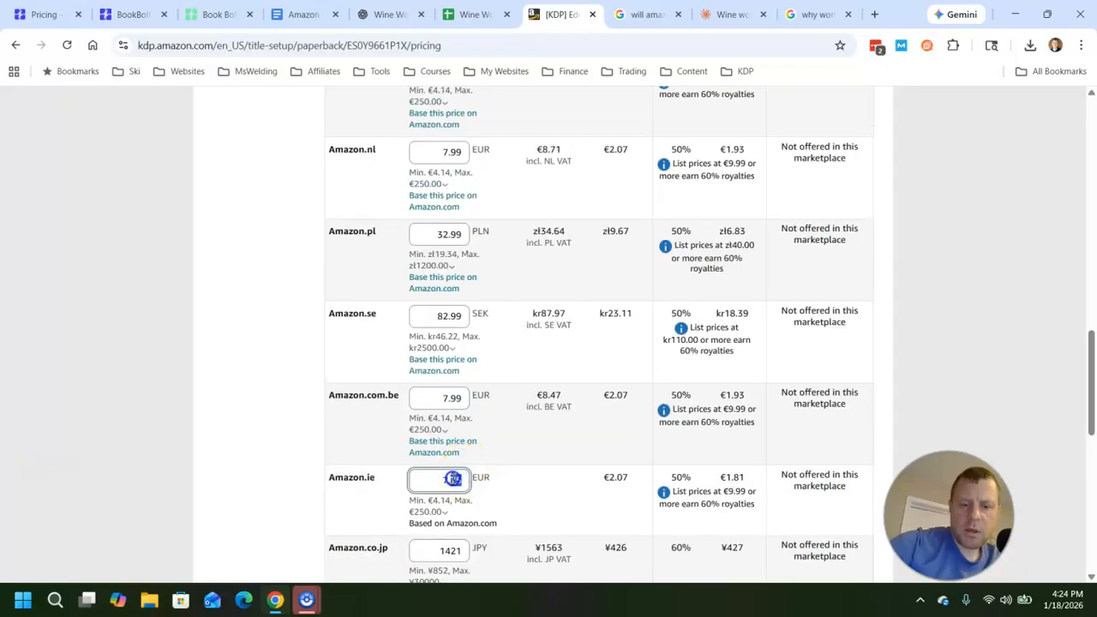
type("7.99")
Step: Set the Amazon.co.jp list price to 1499 JPY
scroll(472, 392, "down", 4)
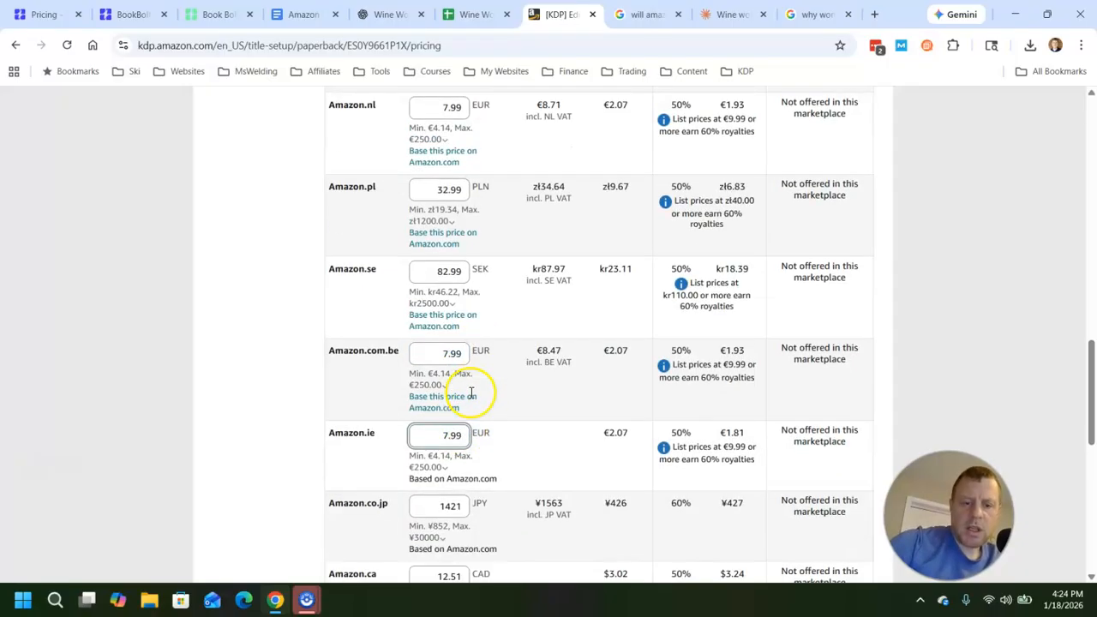
double_click(455, 233)
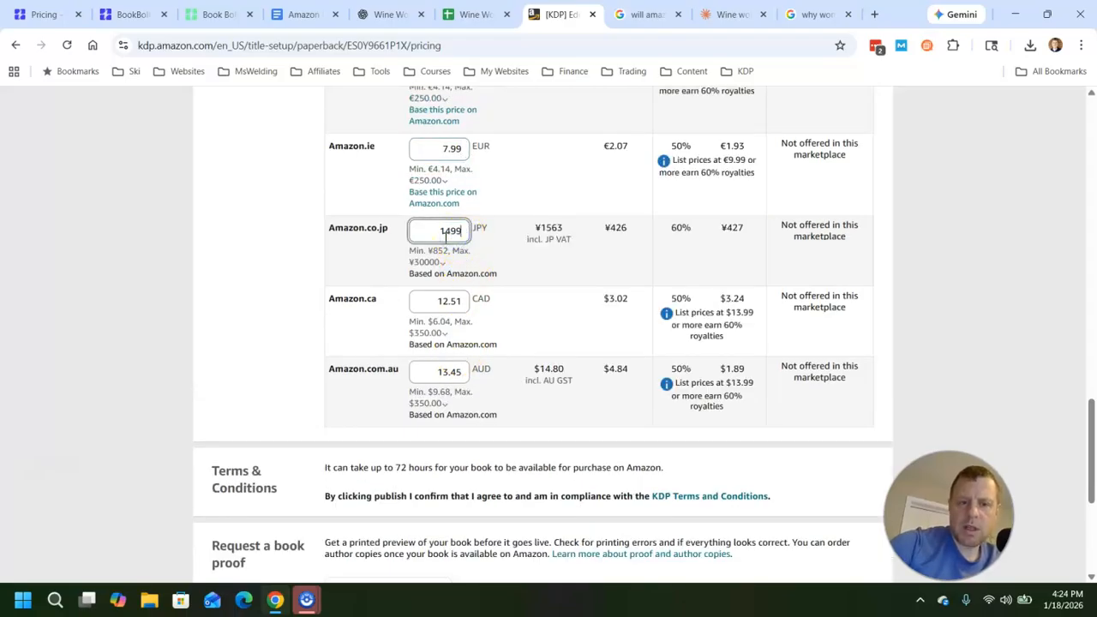
type("1499")
left_click(328, 273)
Step: Set the Amazon.ca list price to 12.99 CAD and the Amazon.com.au list price to 13.99 AUD
left_click(459, 311)
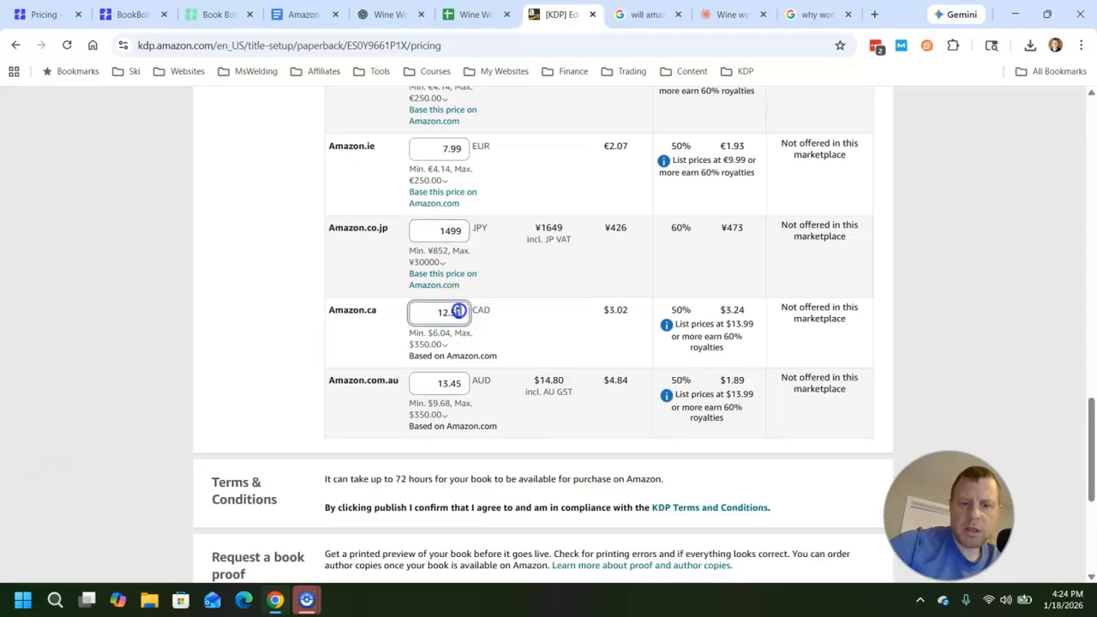
type("99")
left_click(385, 385)
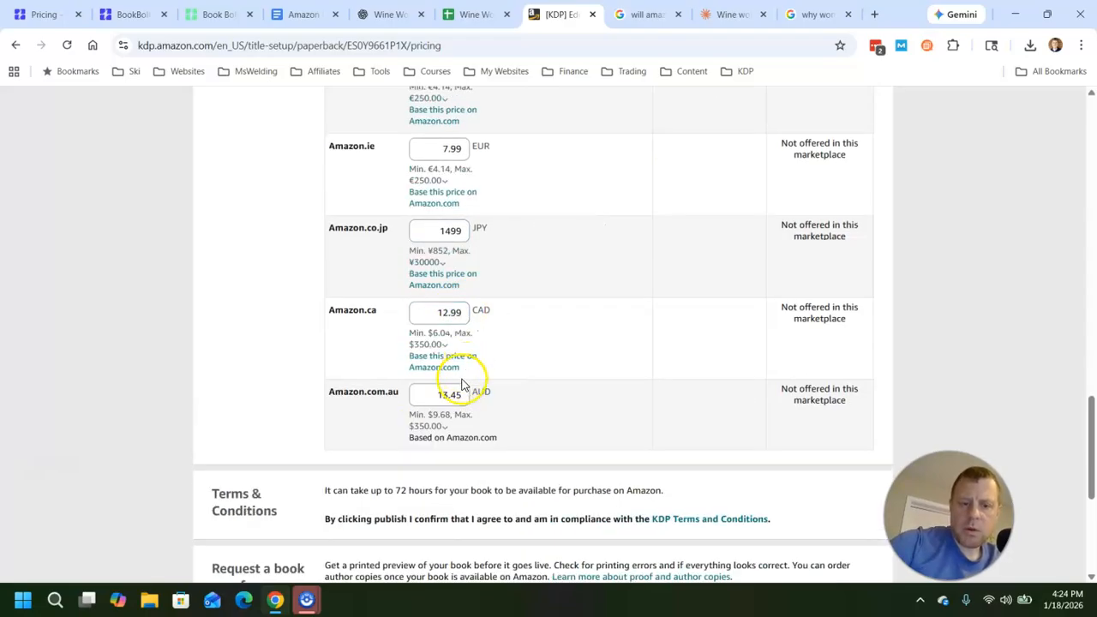
left_click(462, 391)
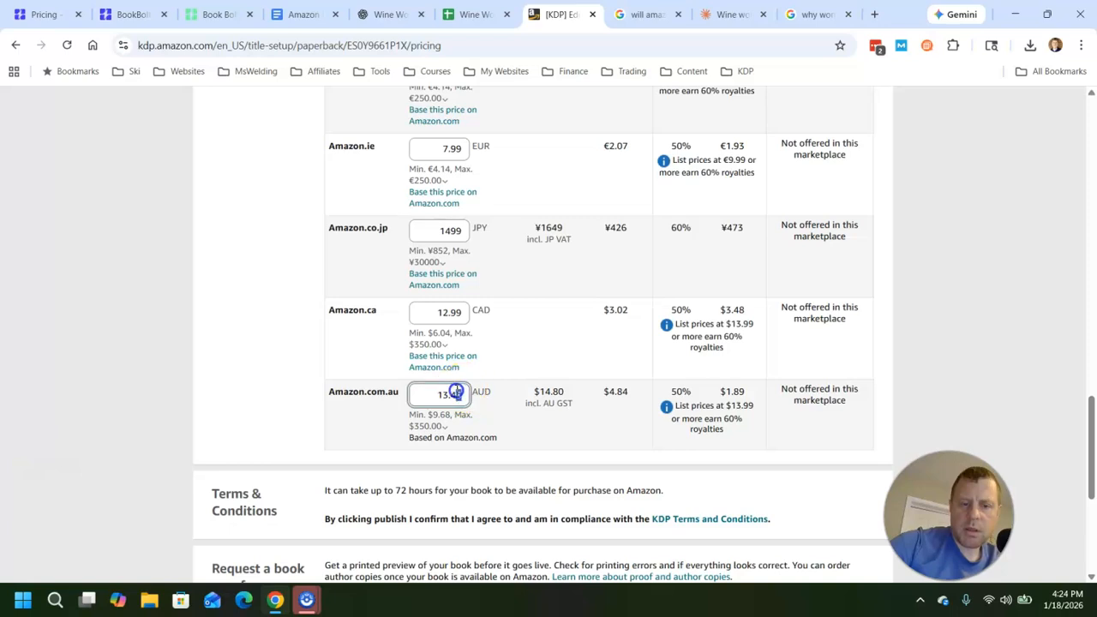
type("99")
left_click(561, 428)
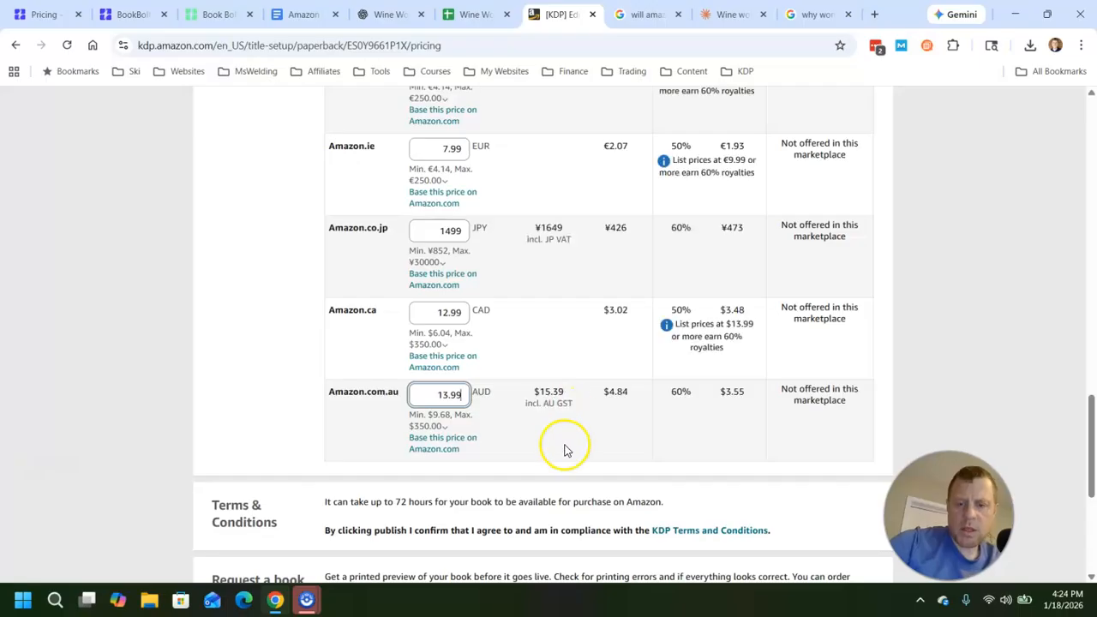
Step: Check the list prices across all marketplaces and publish the paperback book
scroll(565, 447, "up", 15)
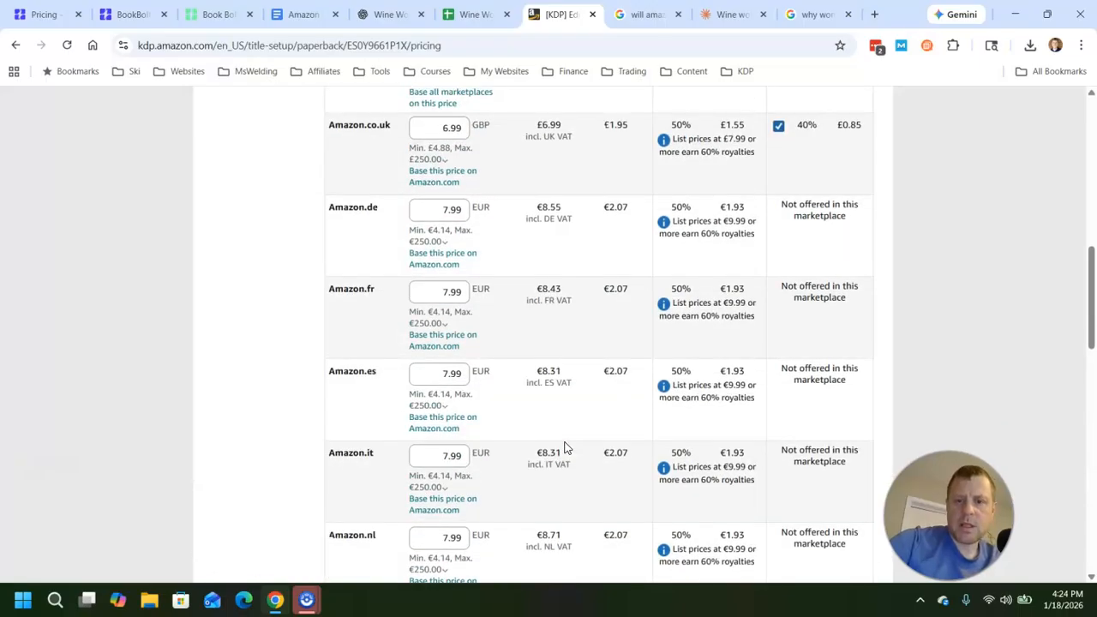
scroll(564, 447, "down", 4)
scroll(566, 444, "up", 10)
scroll(567, 439, "down", 20)
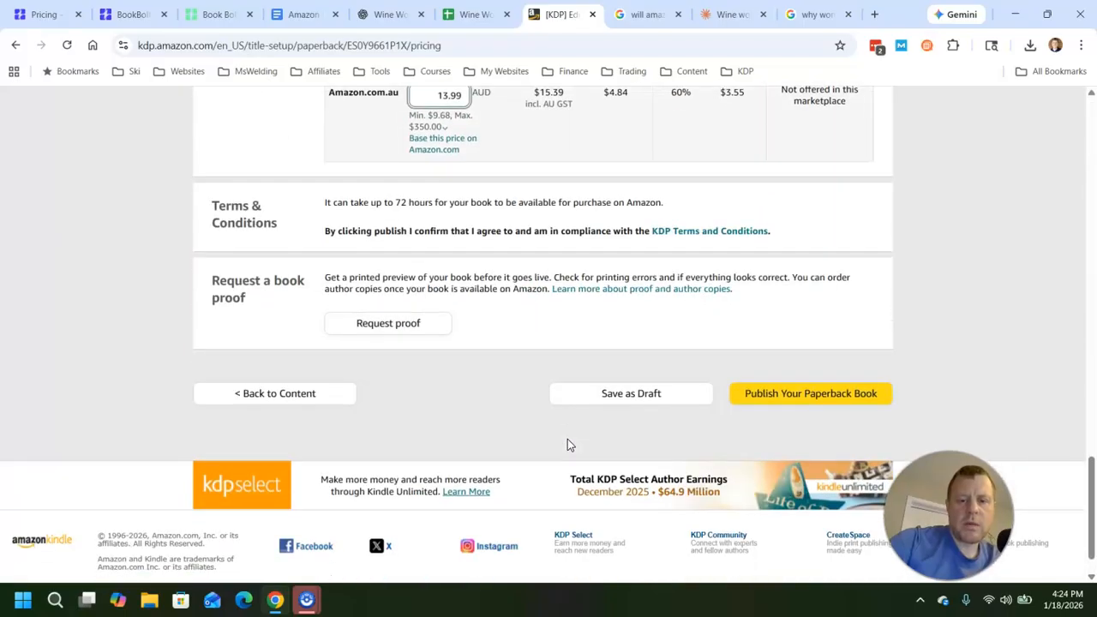
scroll(567, 439, "down", 1)
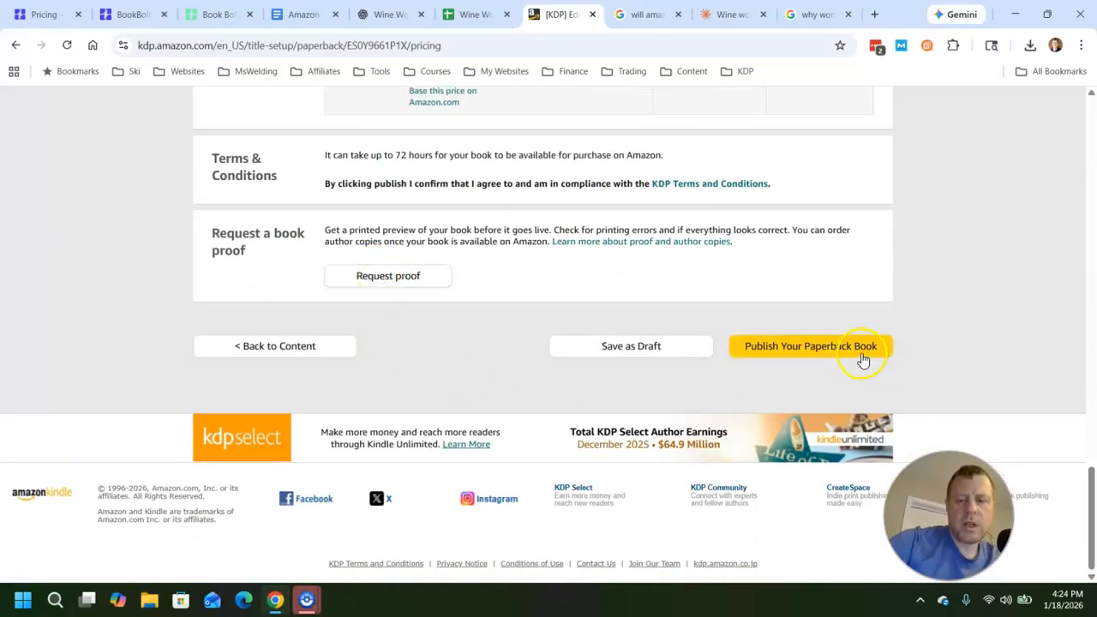
left_click(826, 346)
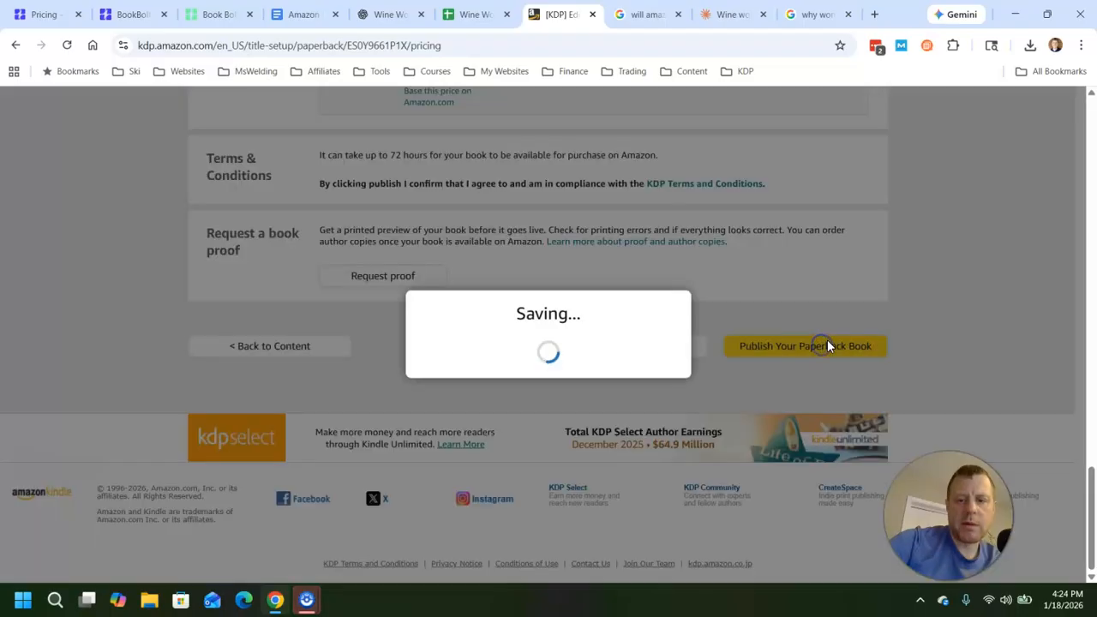
left_click(824, 361)
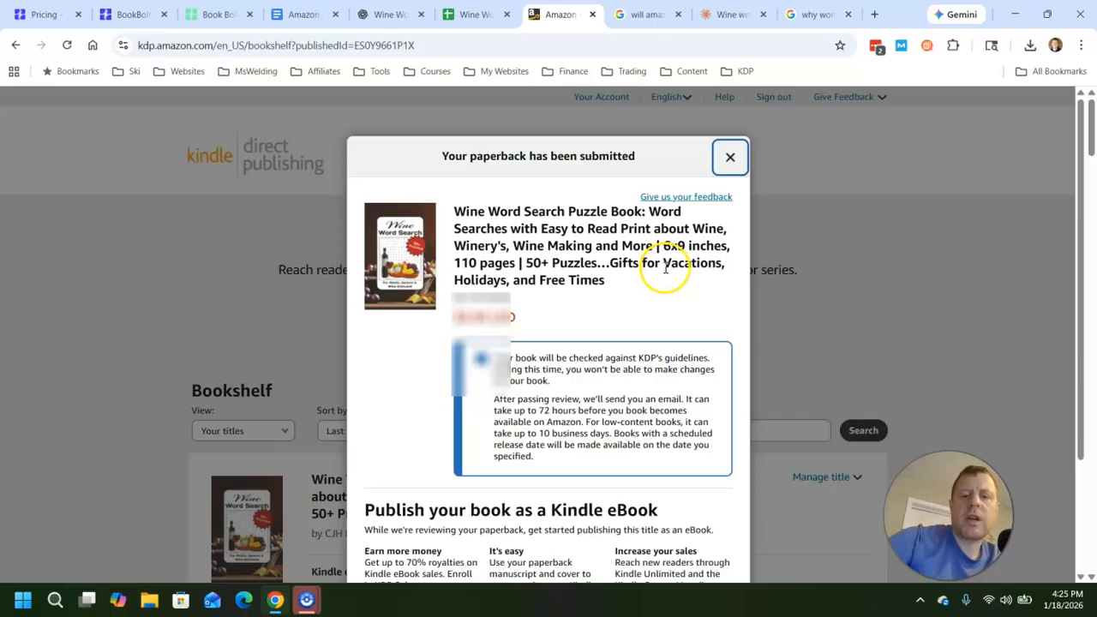
scroll(657, 288, "down", 1)
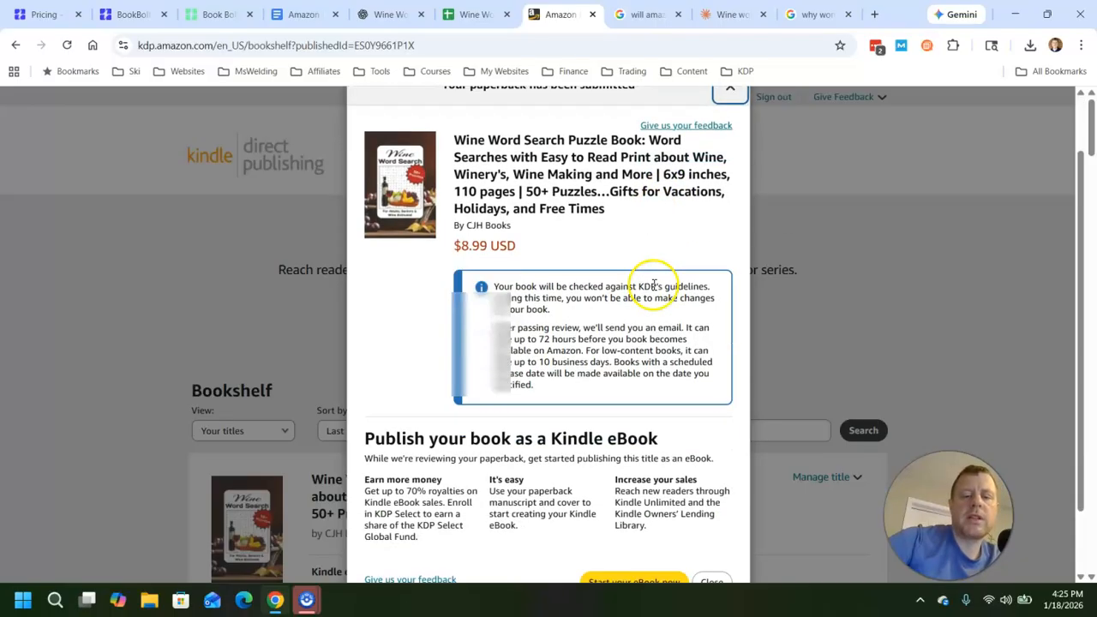
scroll(654, 286, "up", 1)
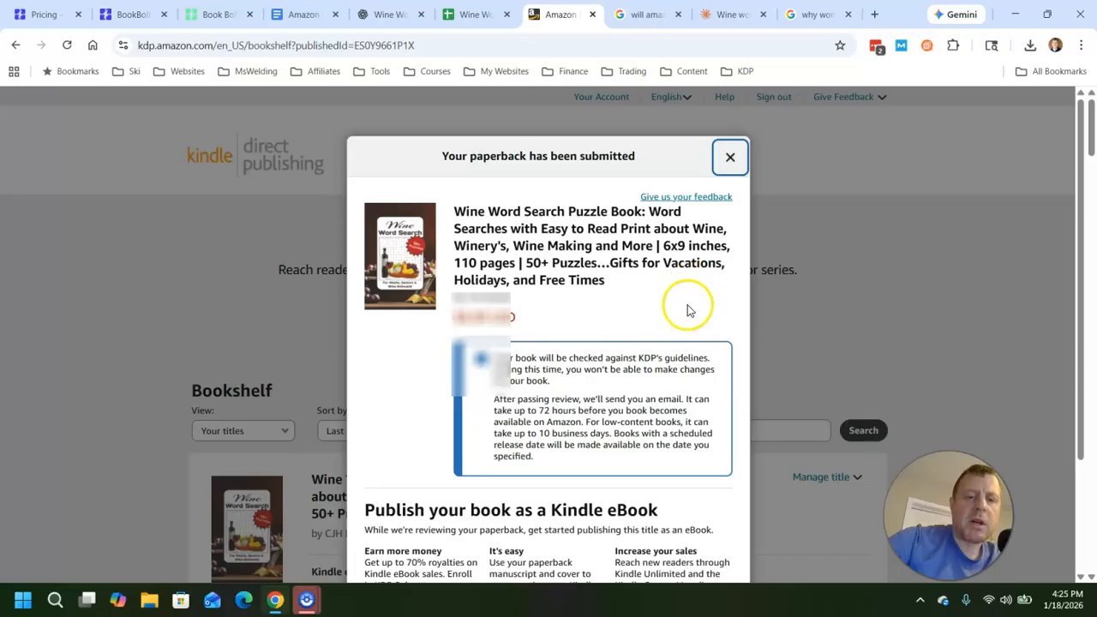
scroll(520, 289, "down", 2)
scroll(527, 289, "up", 2)
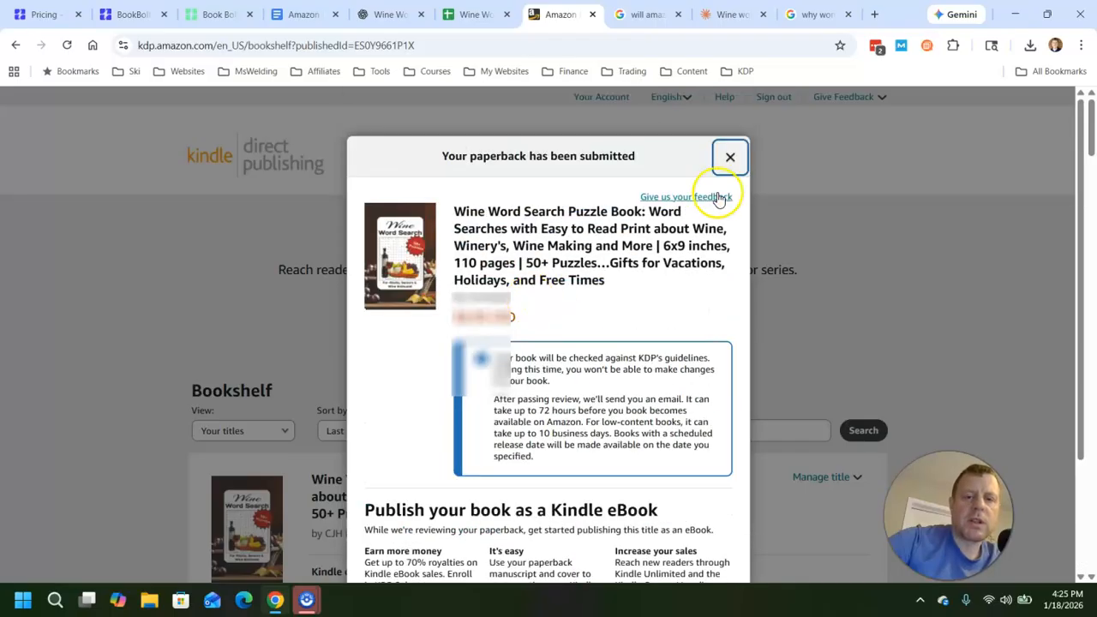